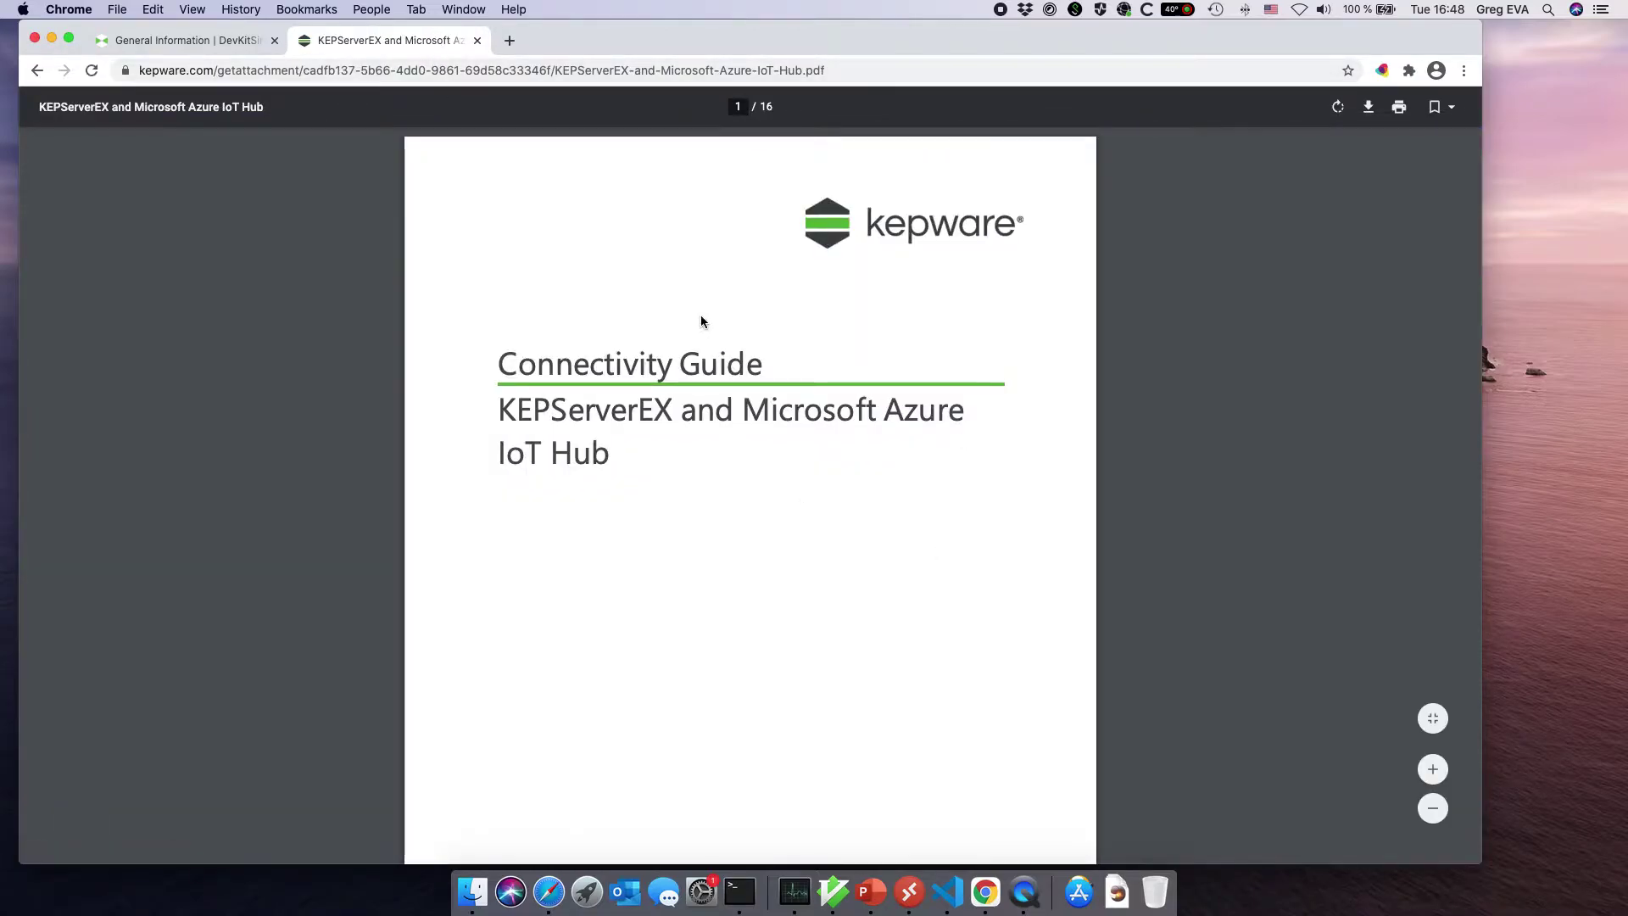
- Enlarge the KEPServerEX and Microsoft Azure IoT Hub connectivity guide and review its cover page and table of contents
{"action": "key", "text": "super+equal"}
{"action": "key", "text": "super+equal"}
{"action": "key", "text": "super+equal"}
{"action": "key", "text": "super+equal"}
{"action": "key", "text": "super+equal"}
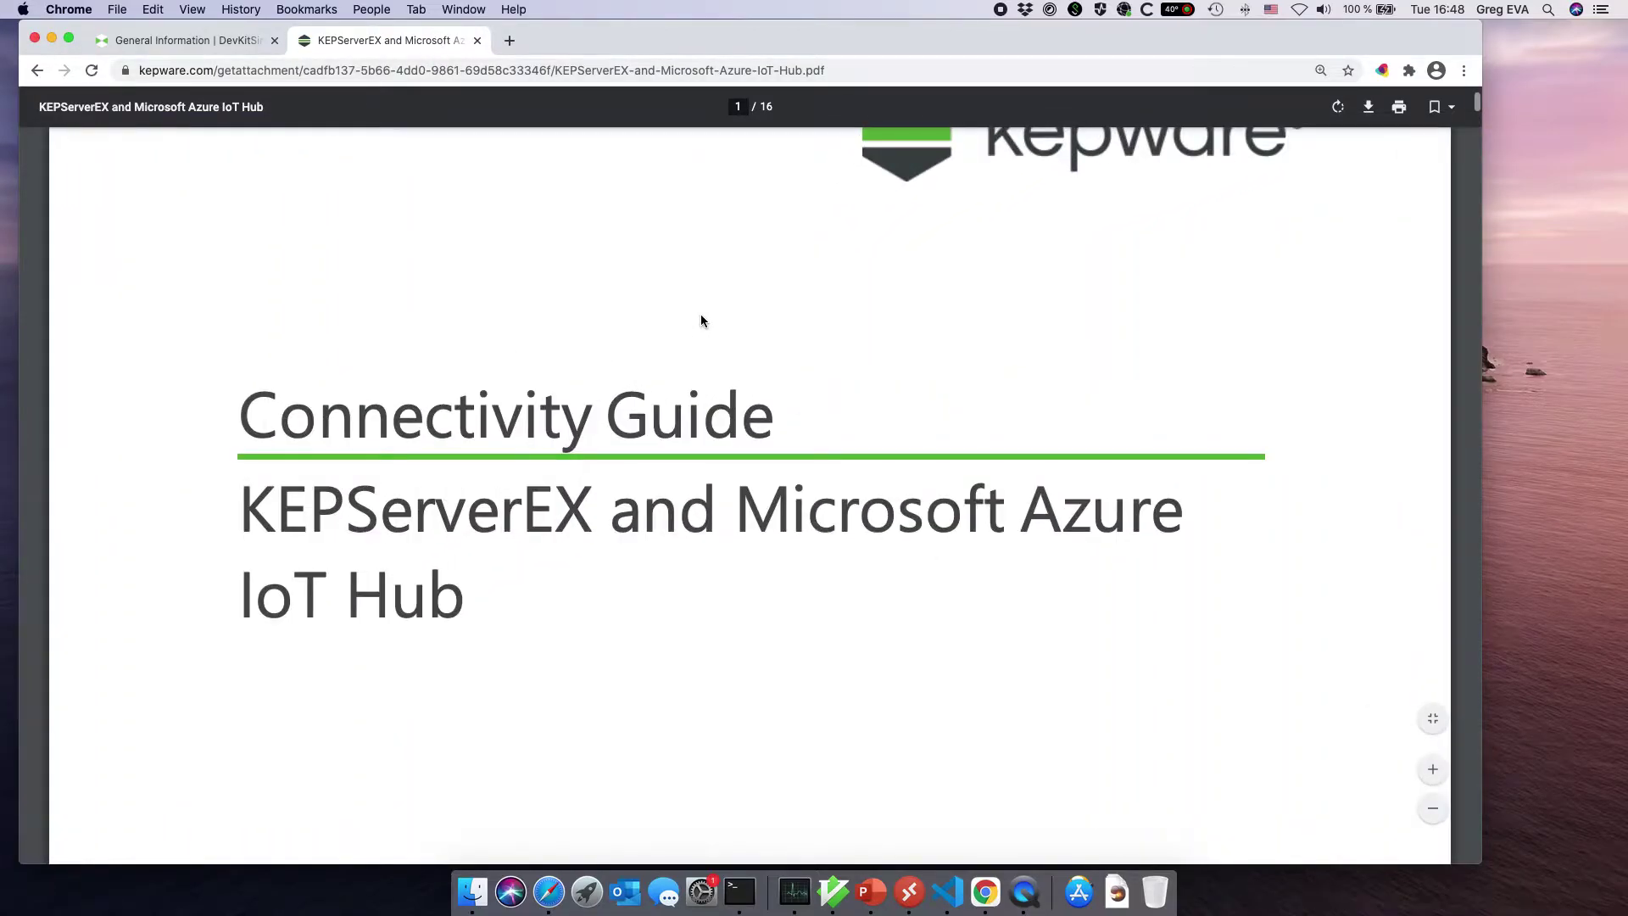
{"action": "scroll", "coordinate": [701, 318], "scroll_direction": "down", "scroll_amount": 3}
{"action": "scroll", "coordinate": [701, 318], "scroll_direction": "up", "scroll_amount": 4}
{"action": "scroll", "coordinate": [700, 320], "scroll_direction": "up", "scroll_amount": 3}
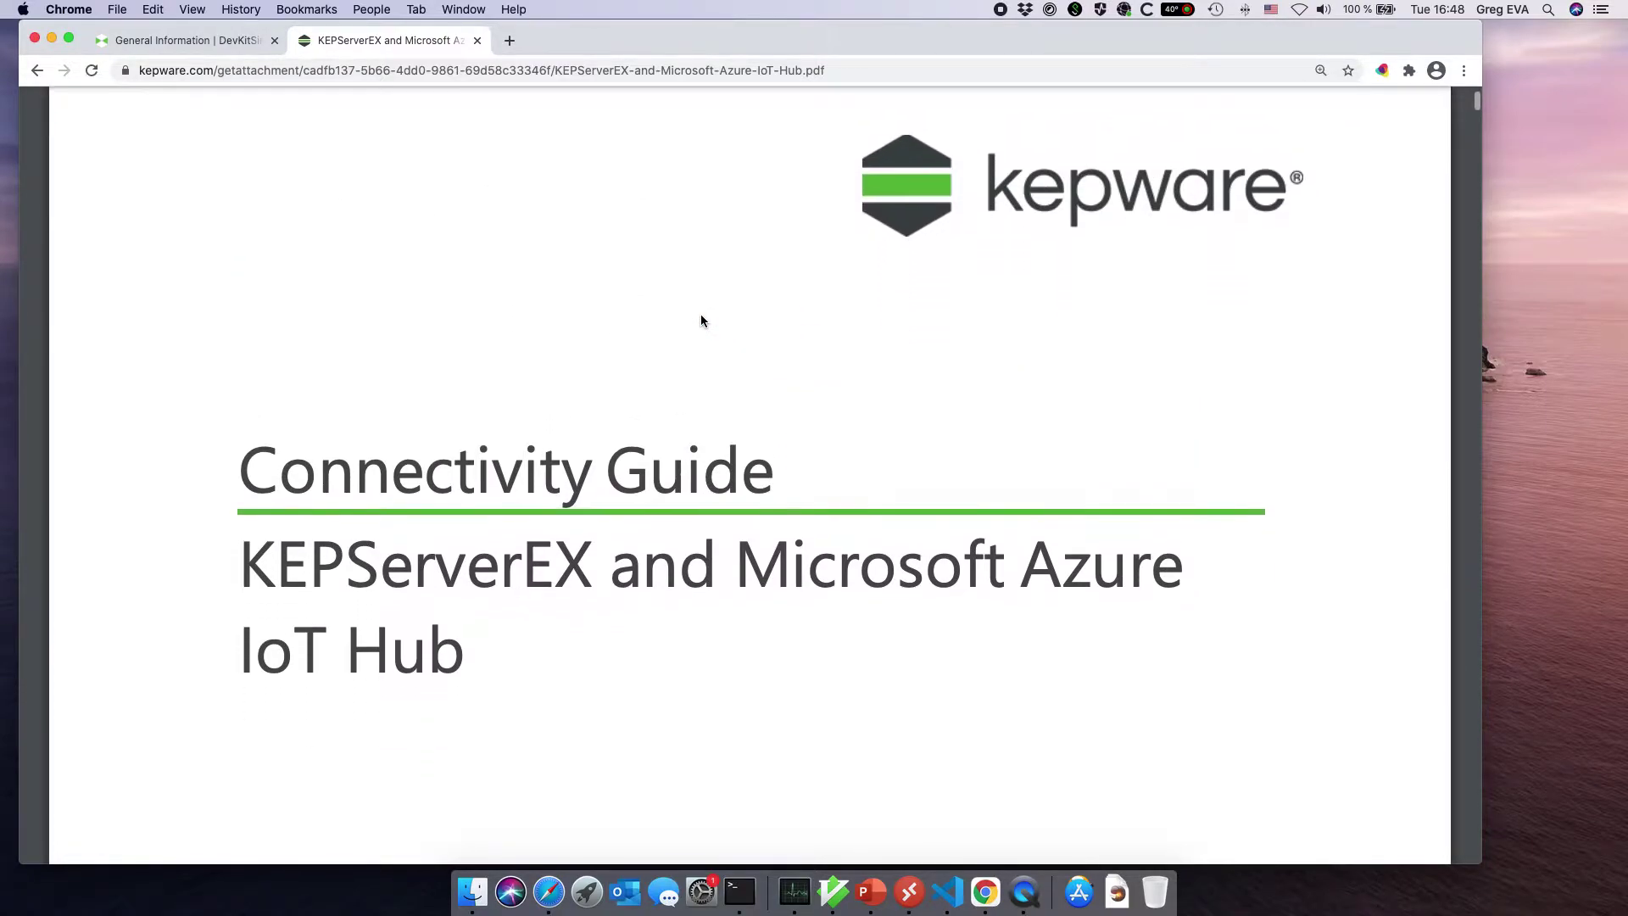
{"action": "scroll", "coordinate": [700, 320], "scroll_direction": "down", "scroll_amount": 5}
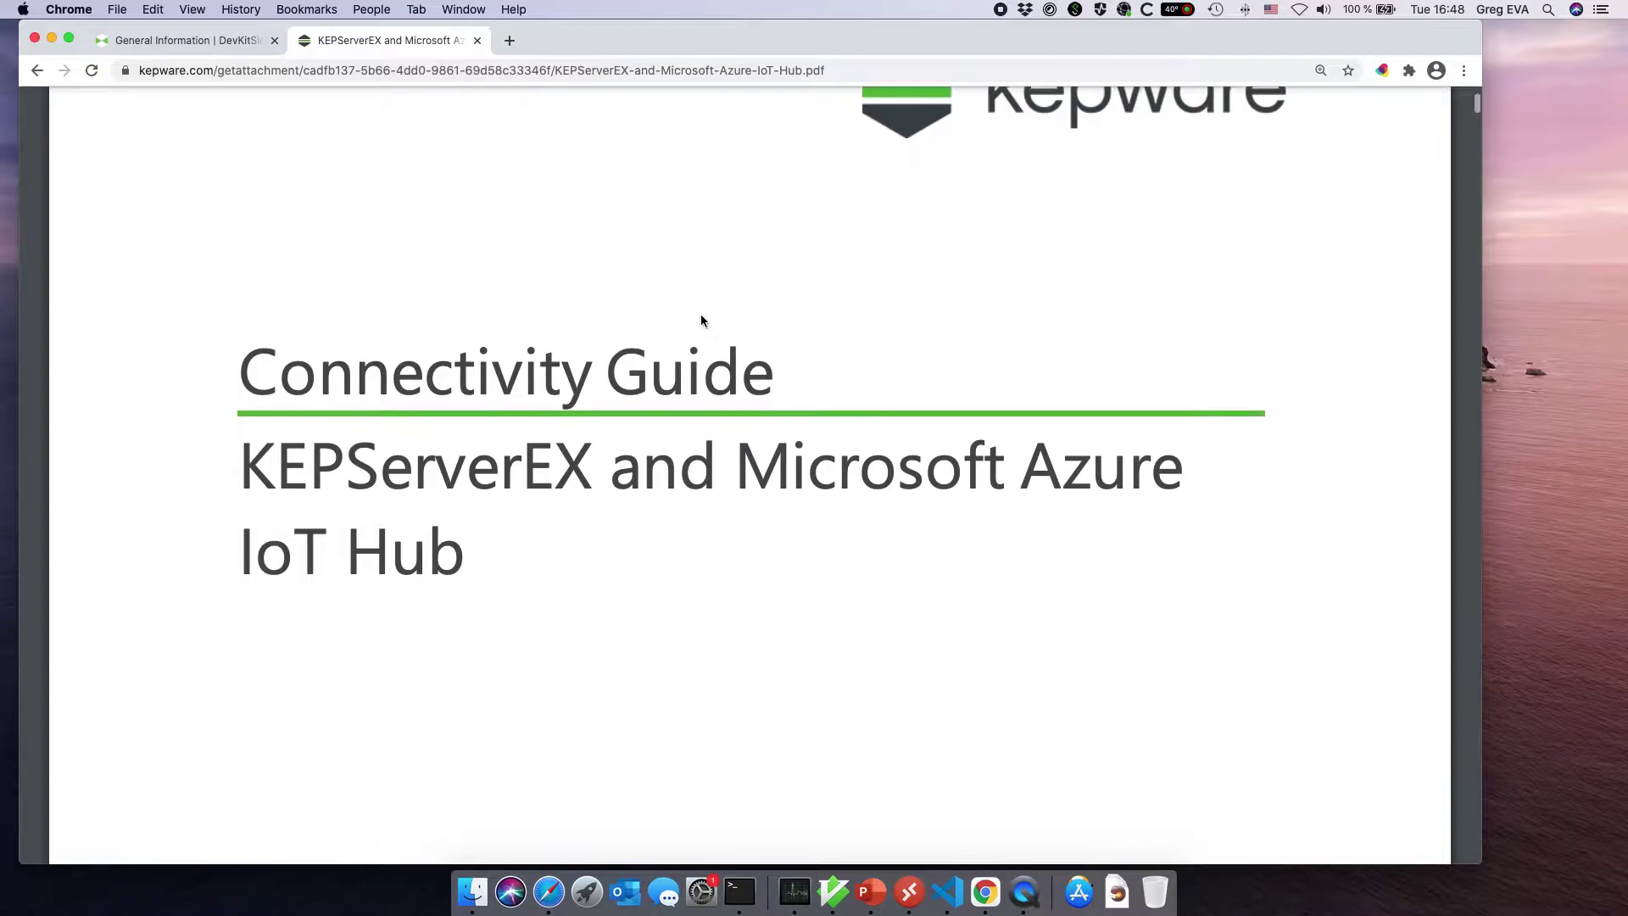
{"action": "scroll", "coordinate": [701, 321], "scroll_direction": "down", "scroll_amount": 5}
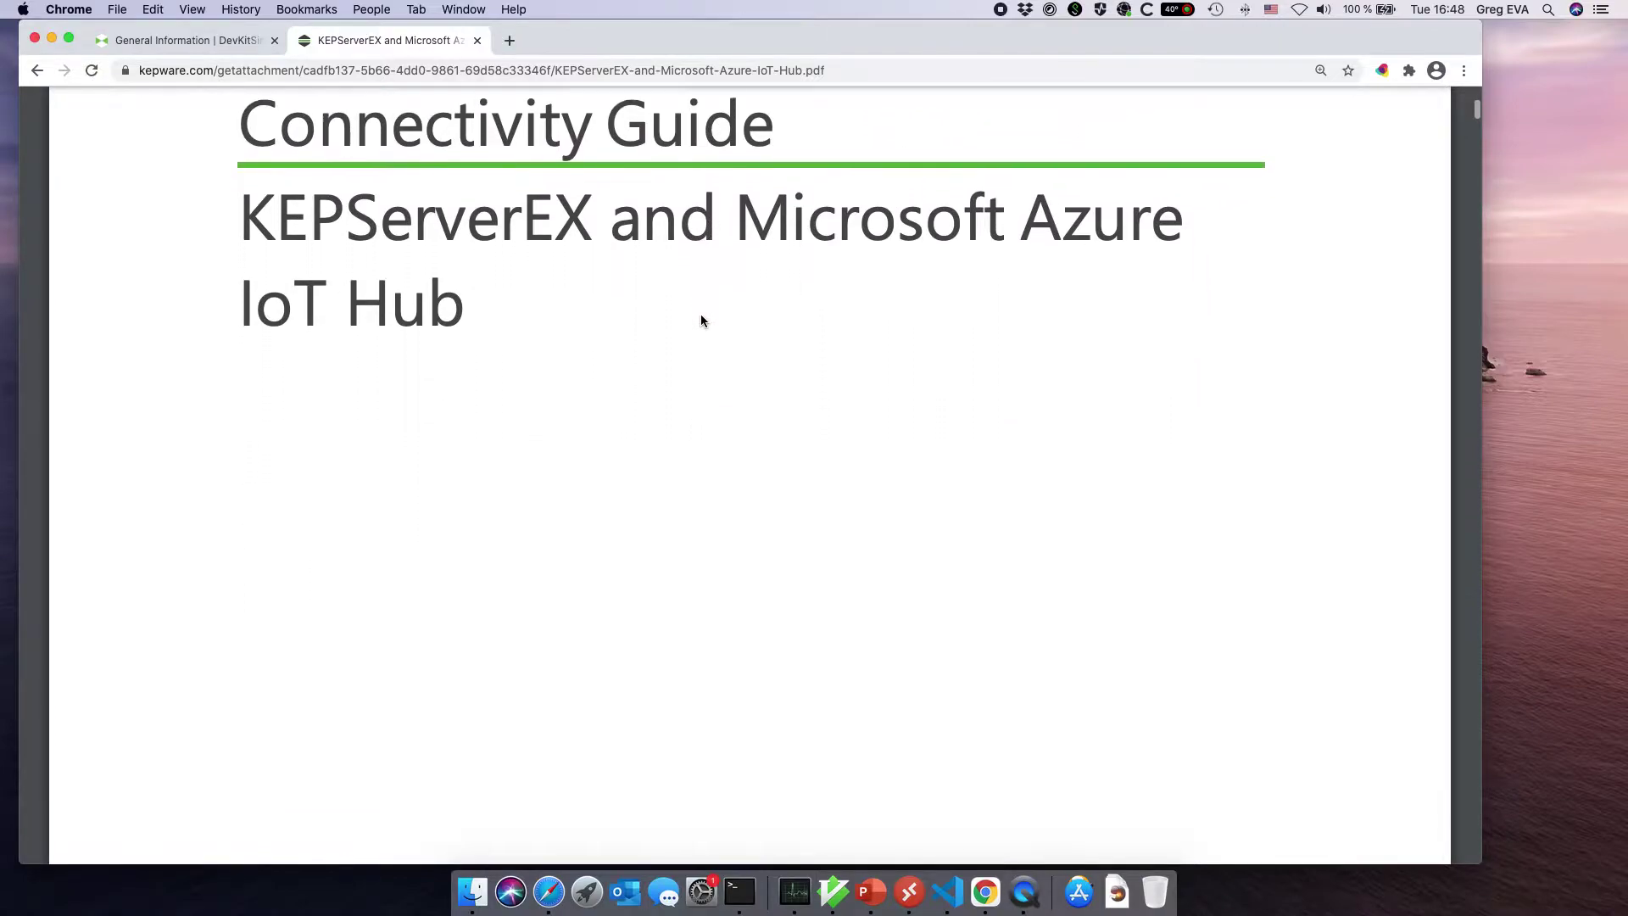
{"action": "scroll", "coordinate": [700, 320], "scroll_direction": "down", "scroll_amount": 10}
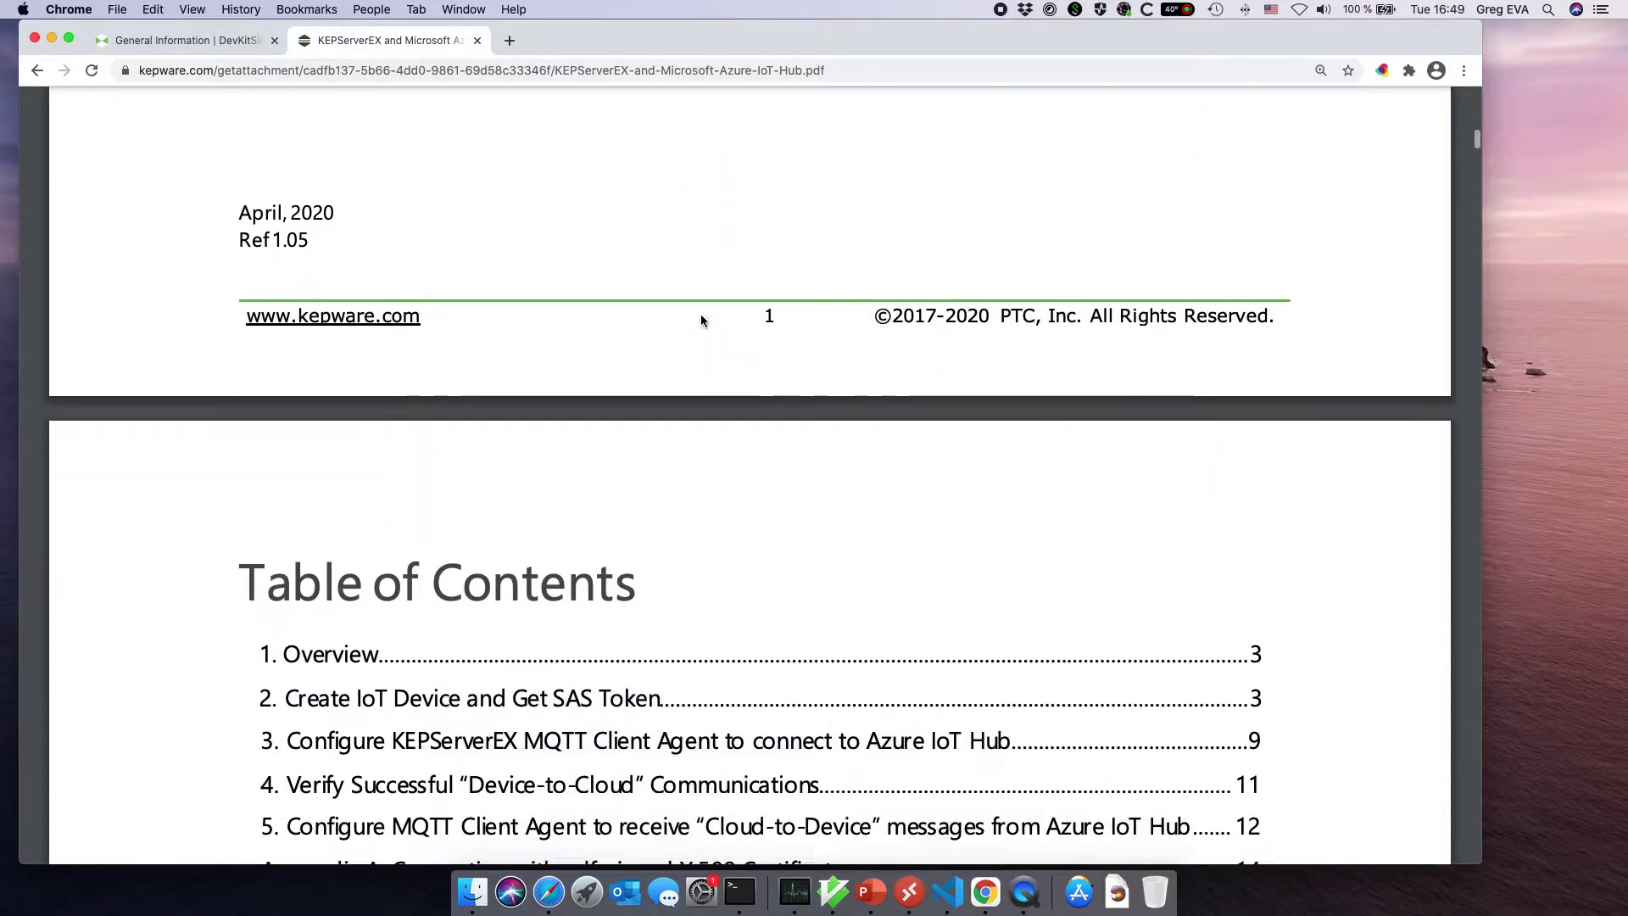
{"action": "scroll", "coordinate": [700, 320], "scroll_direction": "down", "scroll_amount": 4}
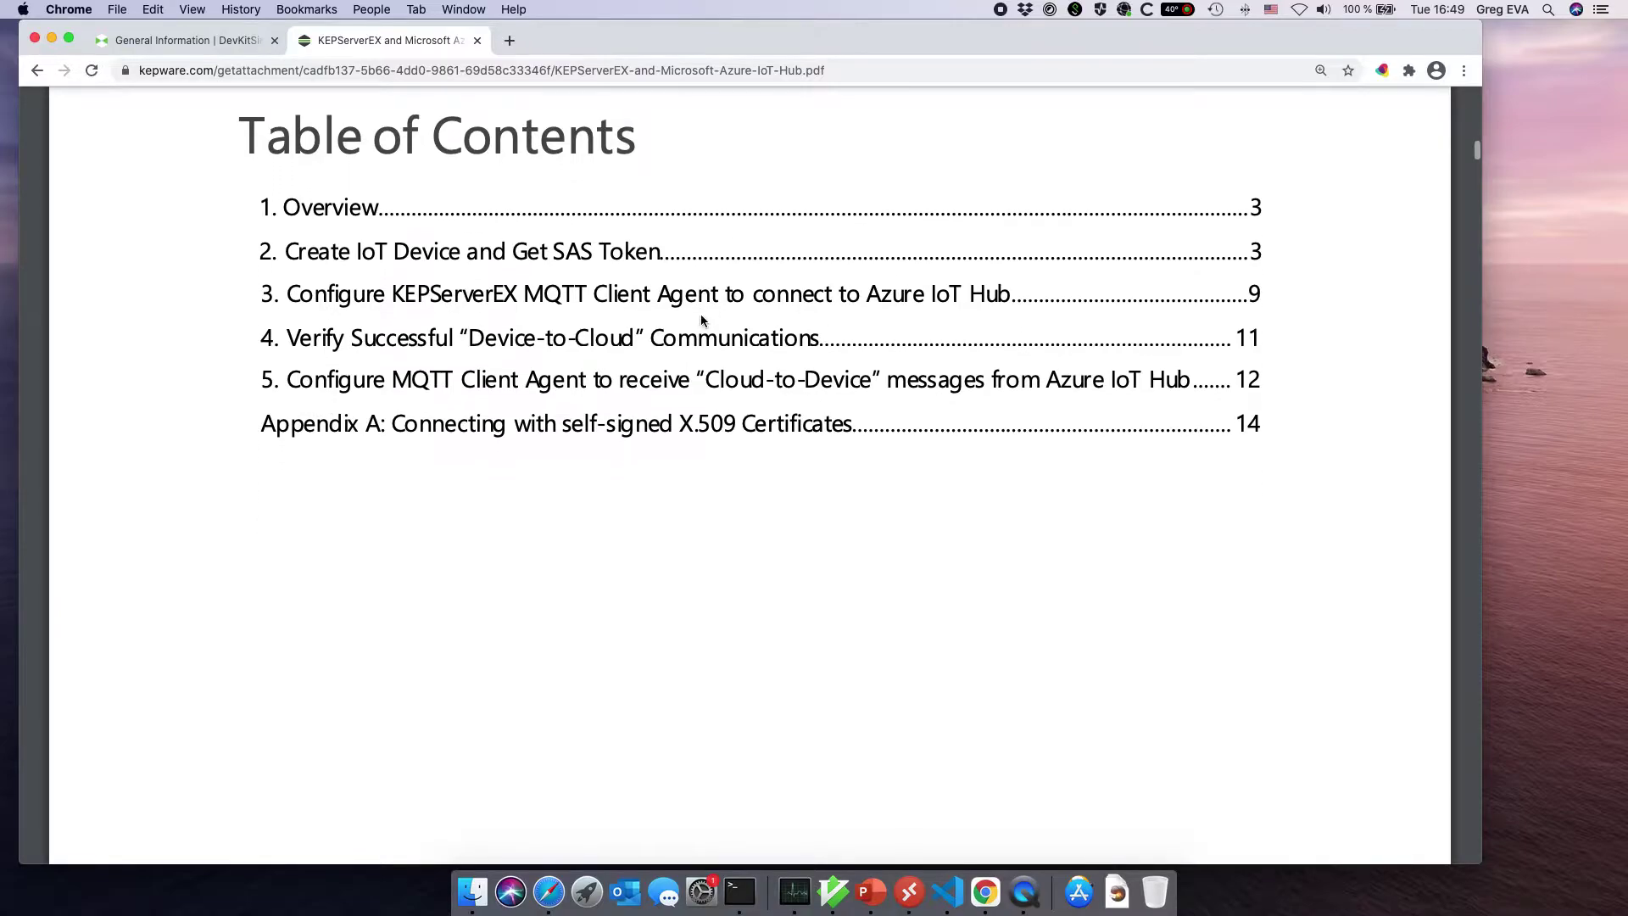
{"action": "scroll", "coordinate": [701, 321], "scroll_direction": "down", "scroll_amount": 4}
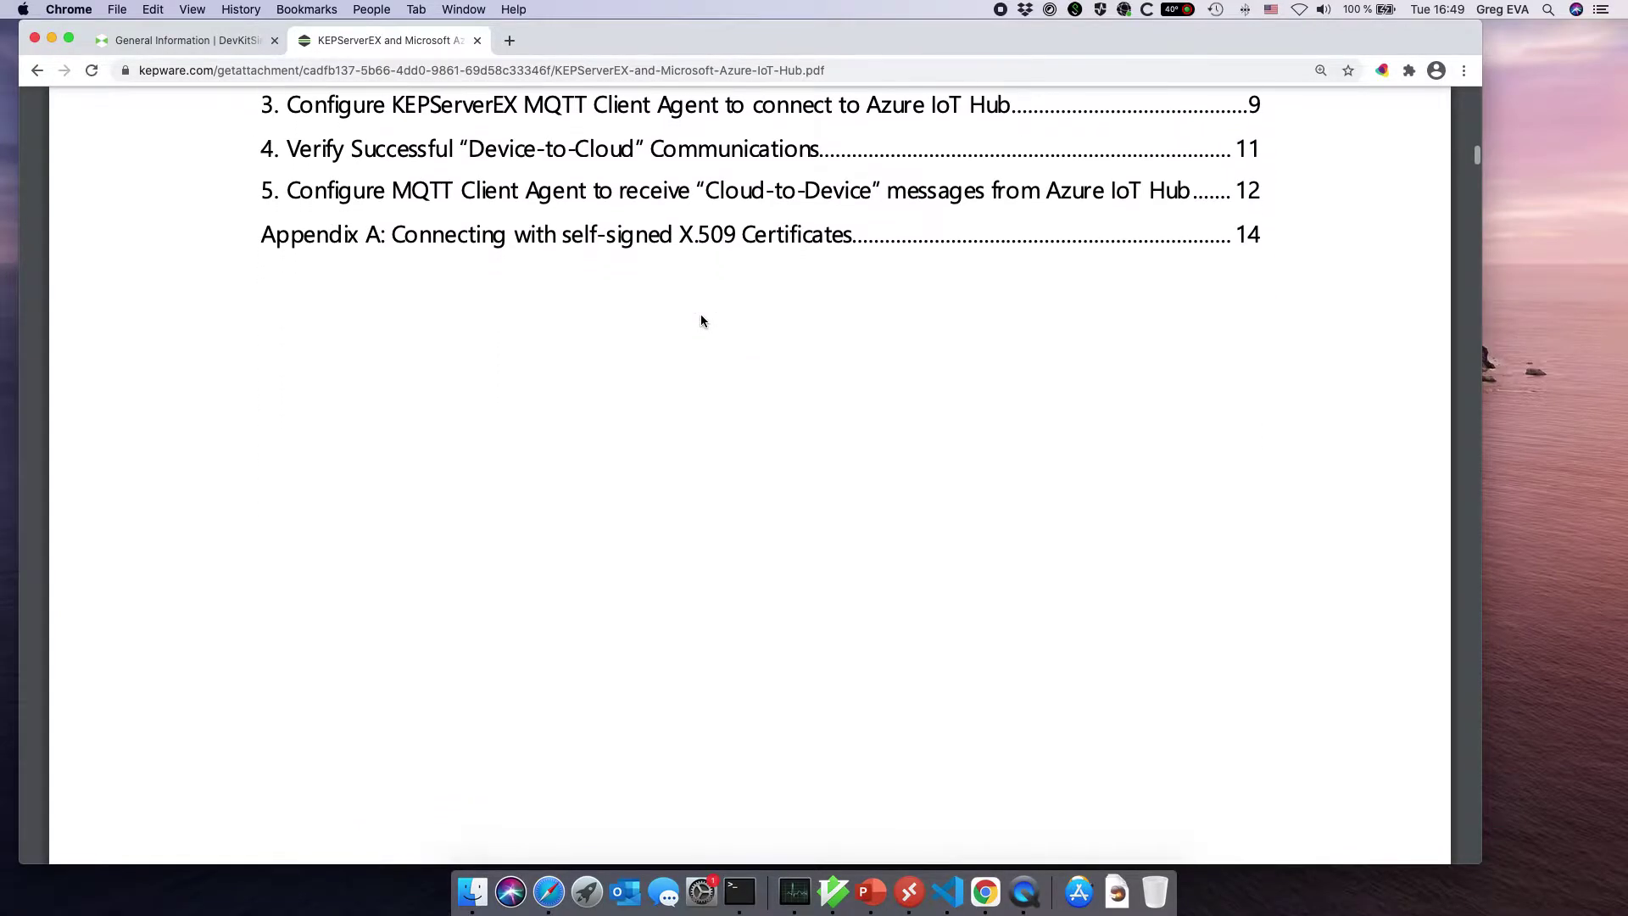
- Read the guide's Overview and the Create IoT Device and Get SAS Token instructions through the Microsoft sign-in in item 5
{"action": "scroll", "coordinate": [700, 320], "scroll_direction": "down", "scroll_amount": 20}
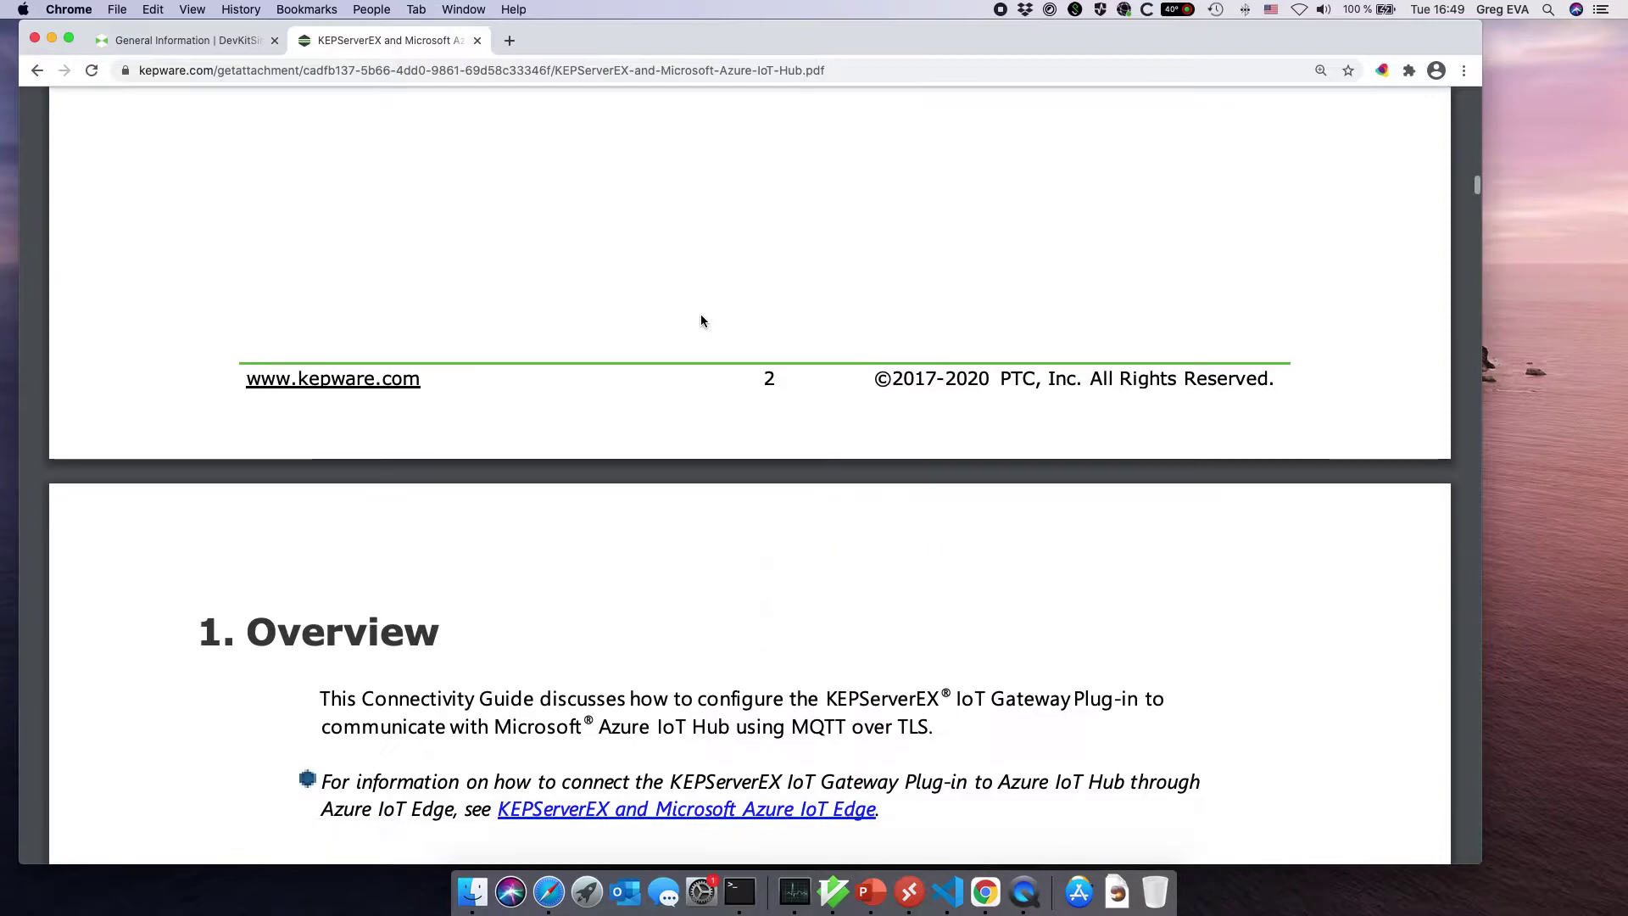
{"action": "scroll", "coordinate": [700, 321], "scroll_direction": "down", "scroll_amount": 15}
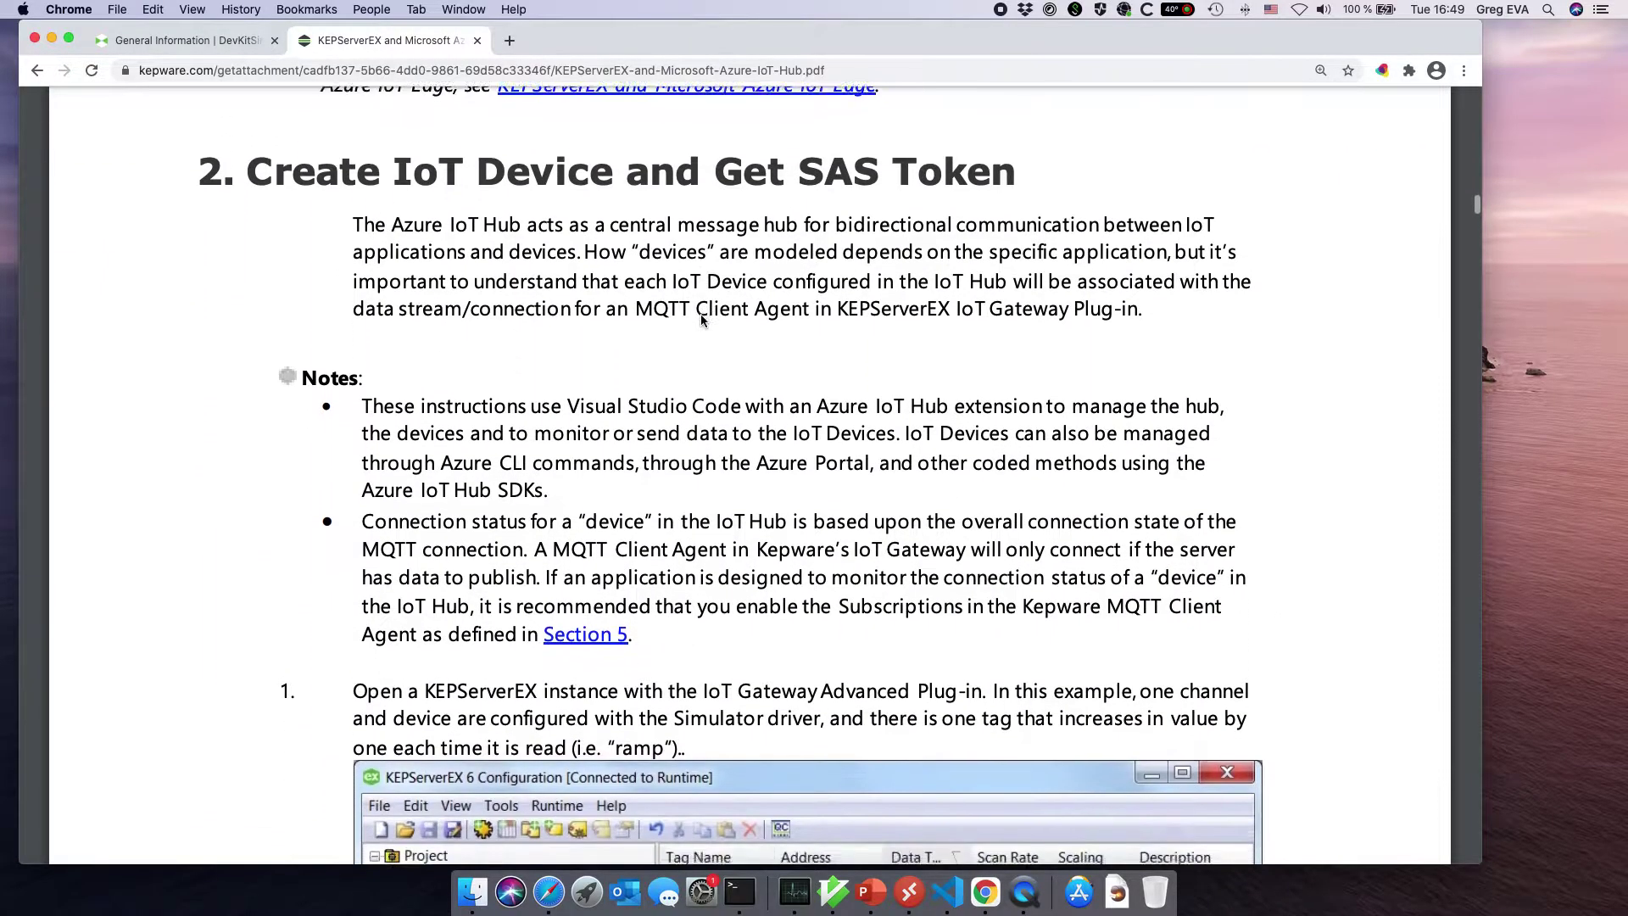
{"action": "scroll", "coordinate": [701, 319], "scroll_direction": "down", "scroll_amount": 8}
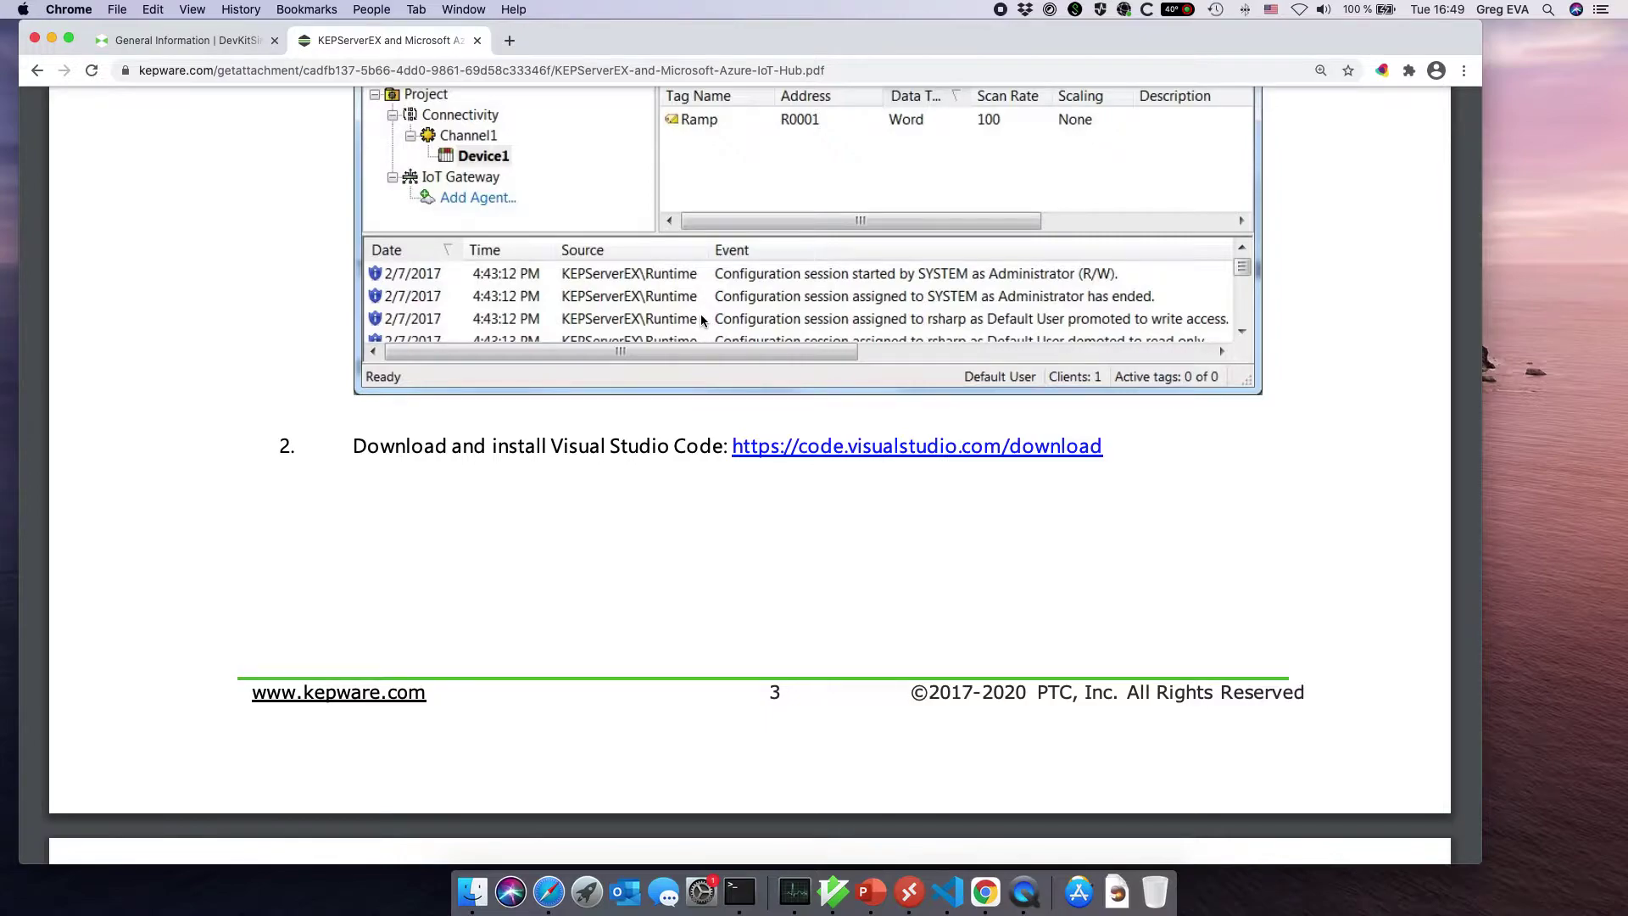
{"action": "scroll", "coordinate": [700, 321], "scroll_direction": "down", "scroll_amount": 5}
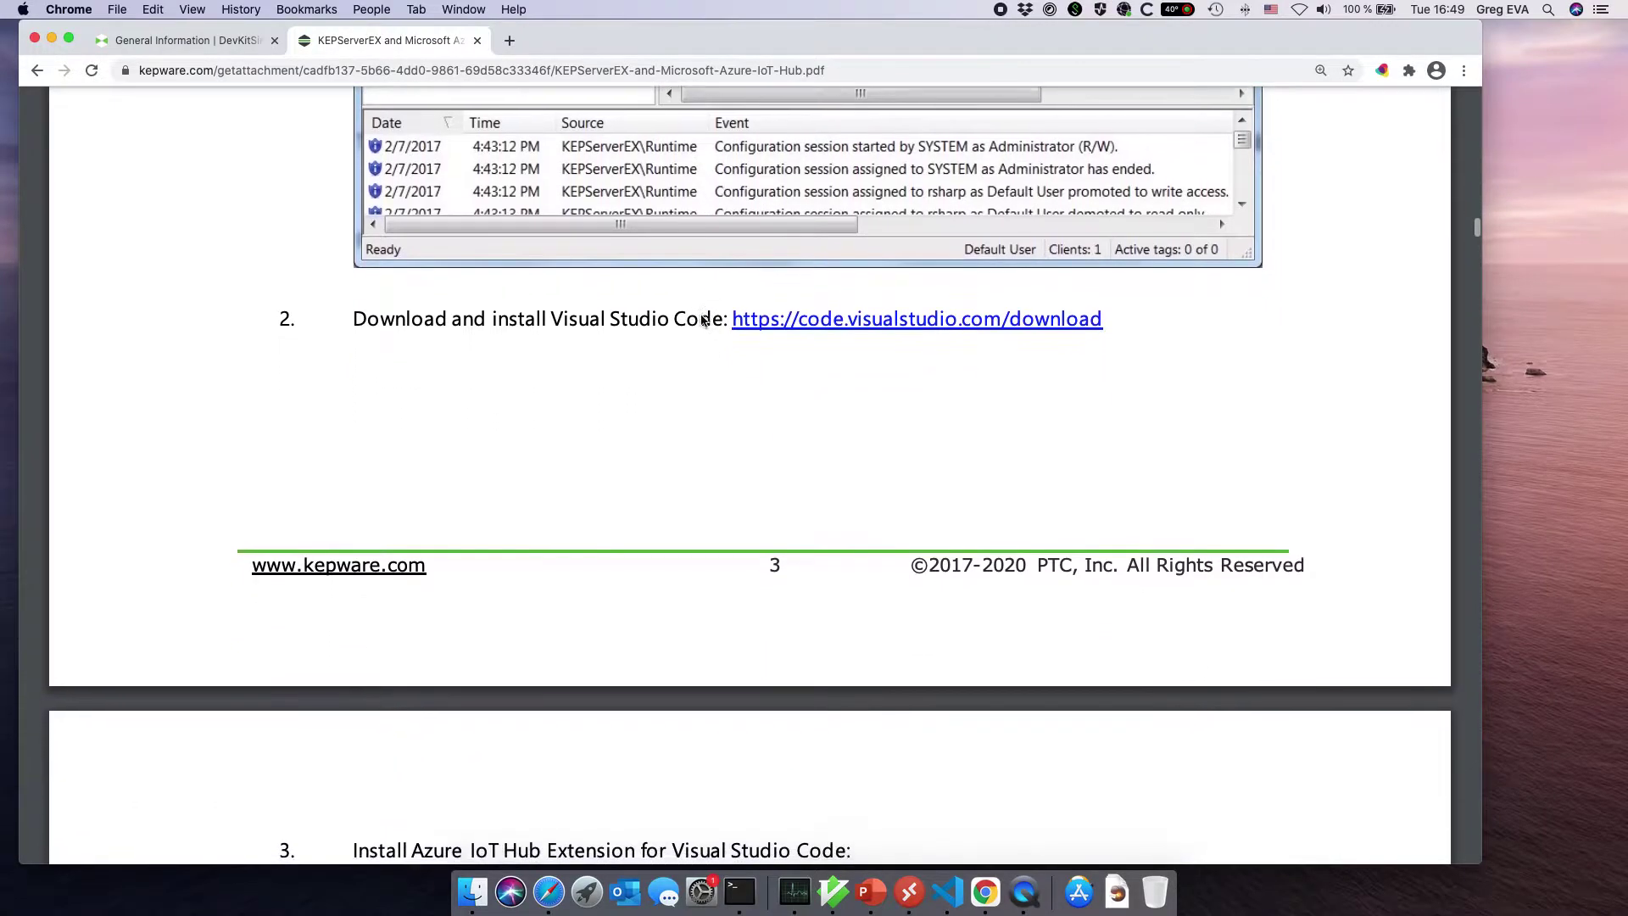
{"action": "scroll", "coordinate": [700, 321], "scroll_direction": "down", "scroll_amount": 16}
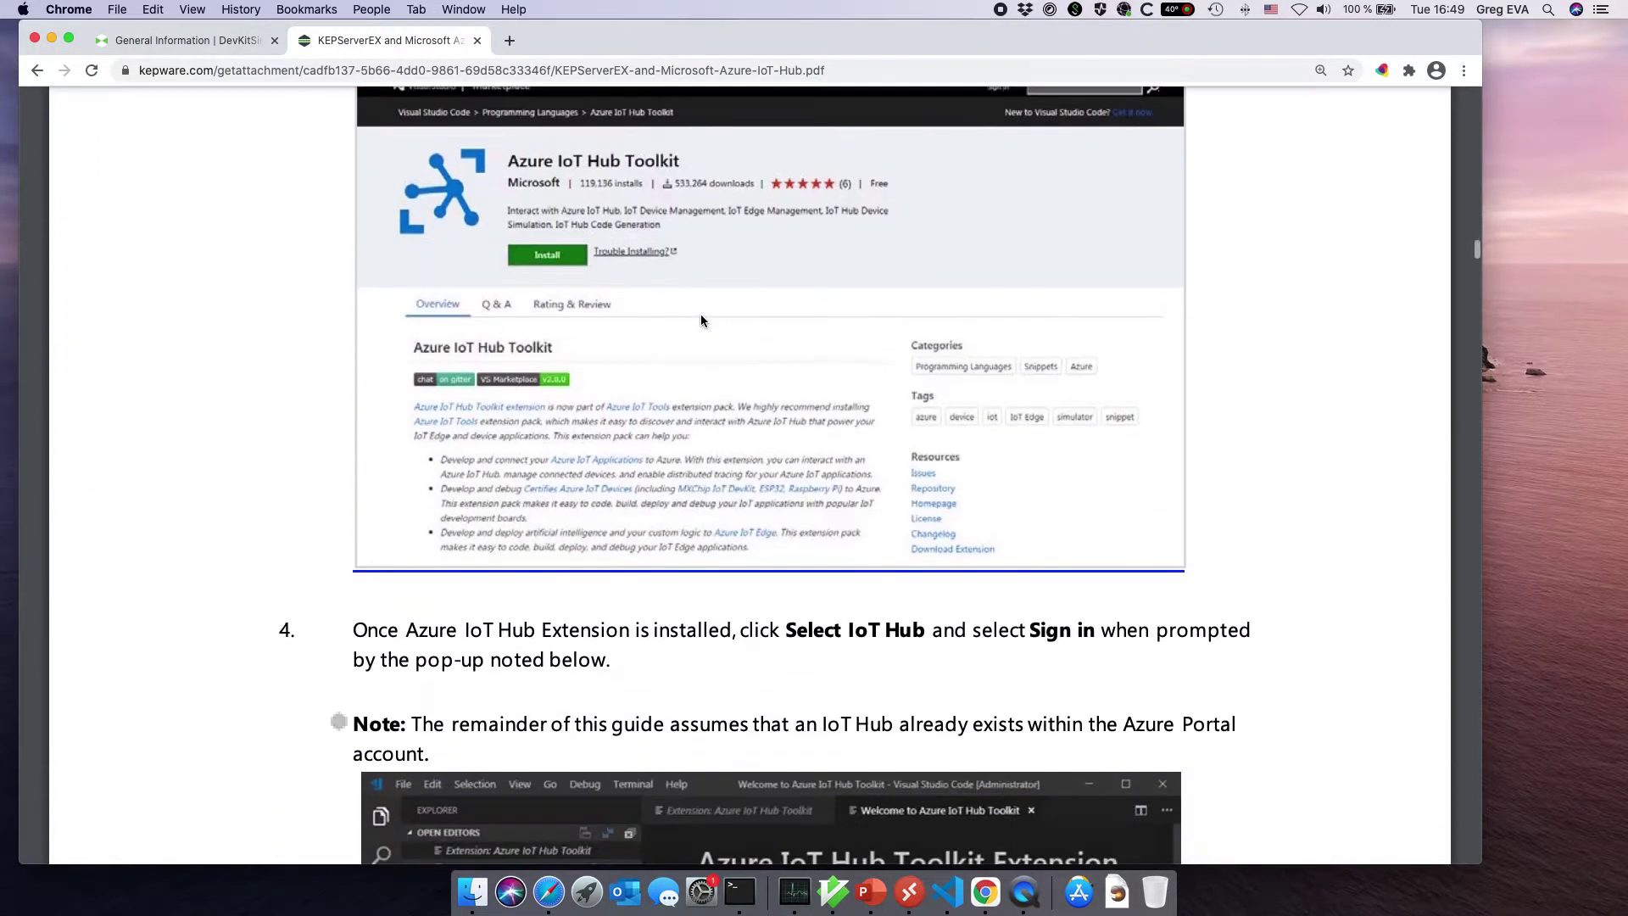
{"action": "scroll", "coordinate": [700, 320], "scroll_direction": "down", "scroll_amount": 12}
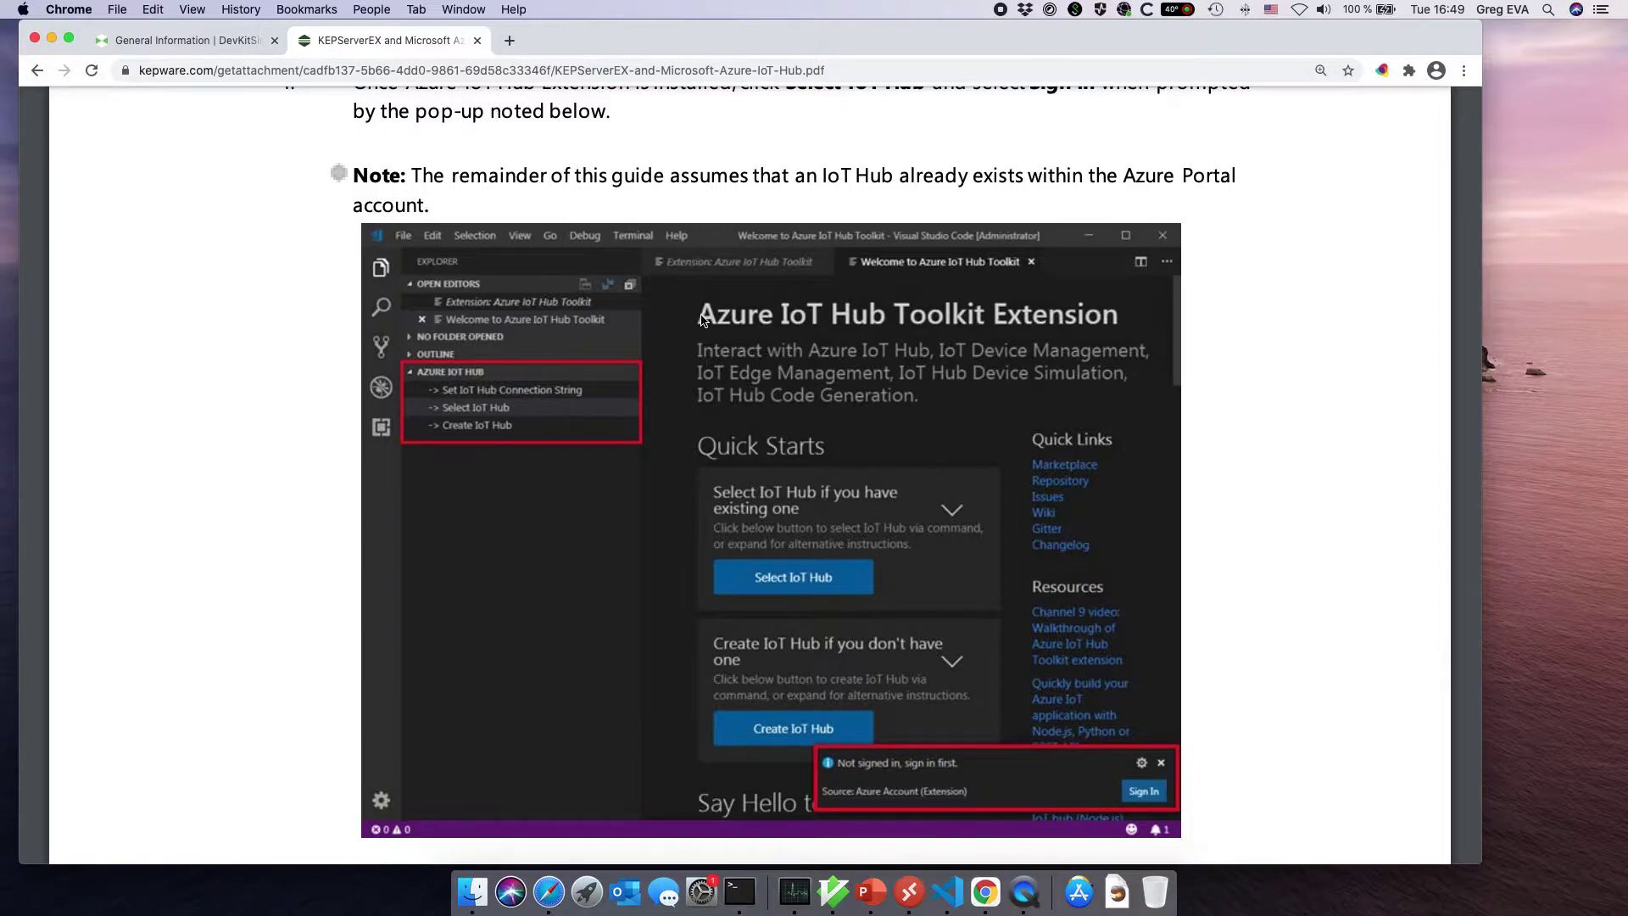
{"action": "scroll", "coordinate": [700, 318], "scroll_direction": "down", "scroll_amount": 10}
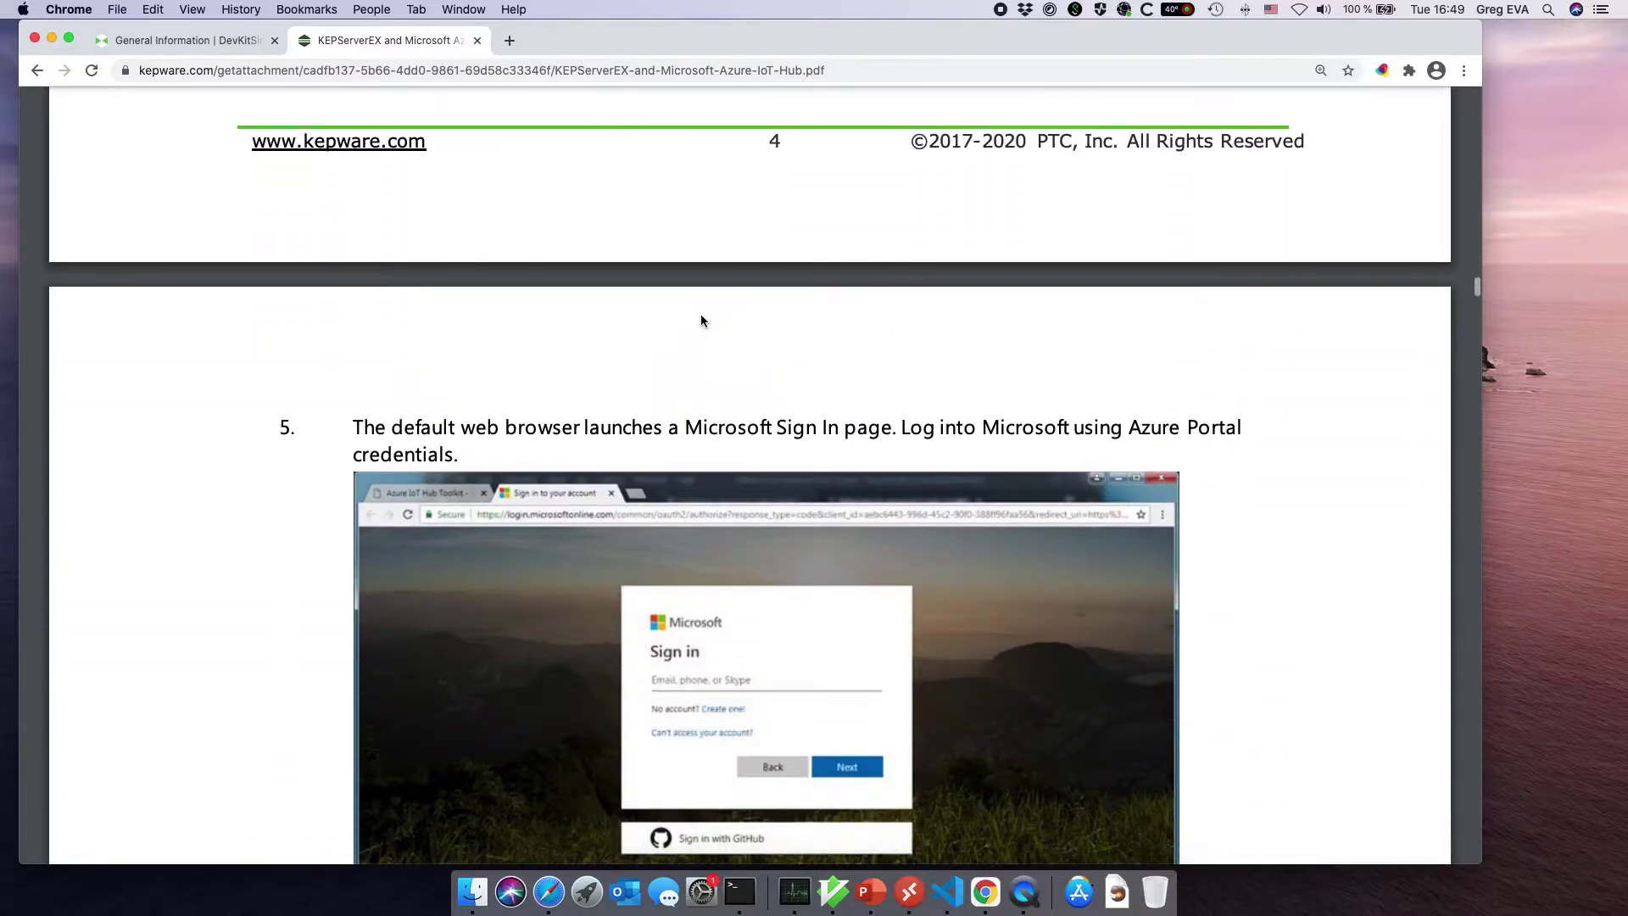
- Switch to the Microsoft Remote Desktop session and examine the simulated tags of the PLC device under the Sim channel
{"action": "left_click", "coordinate": [955, 887]}
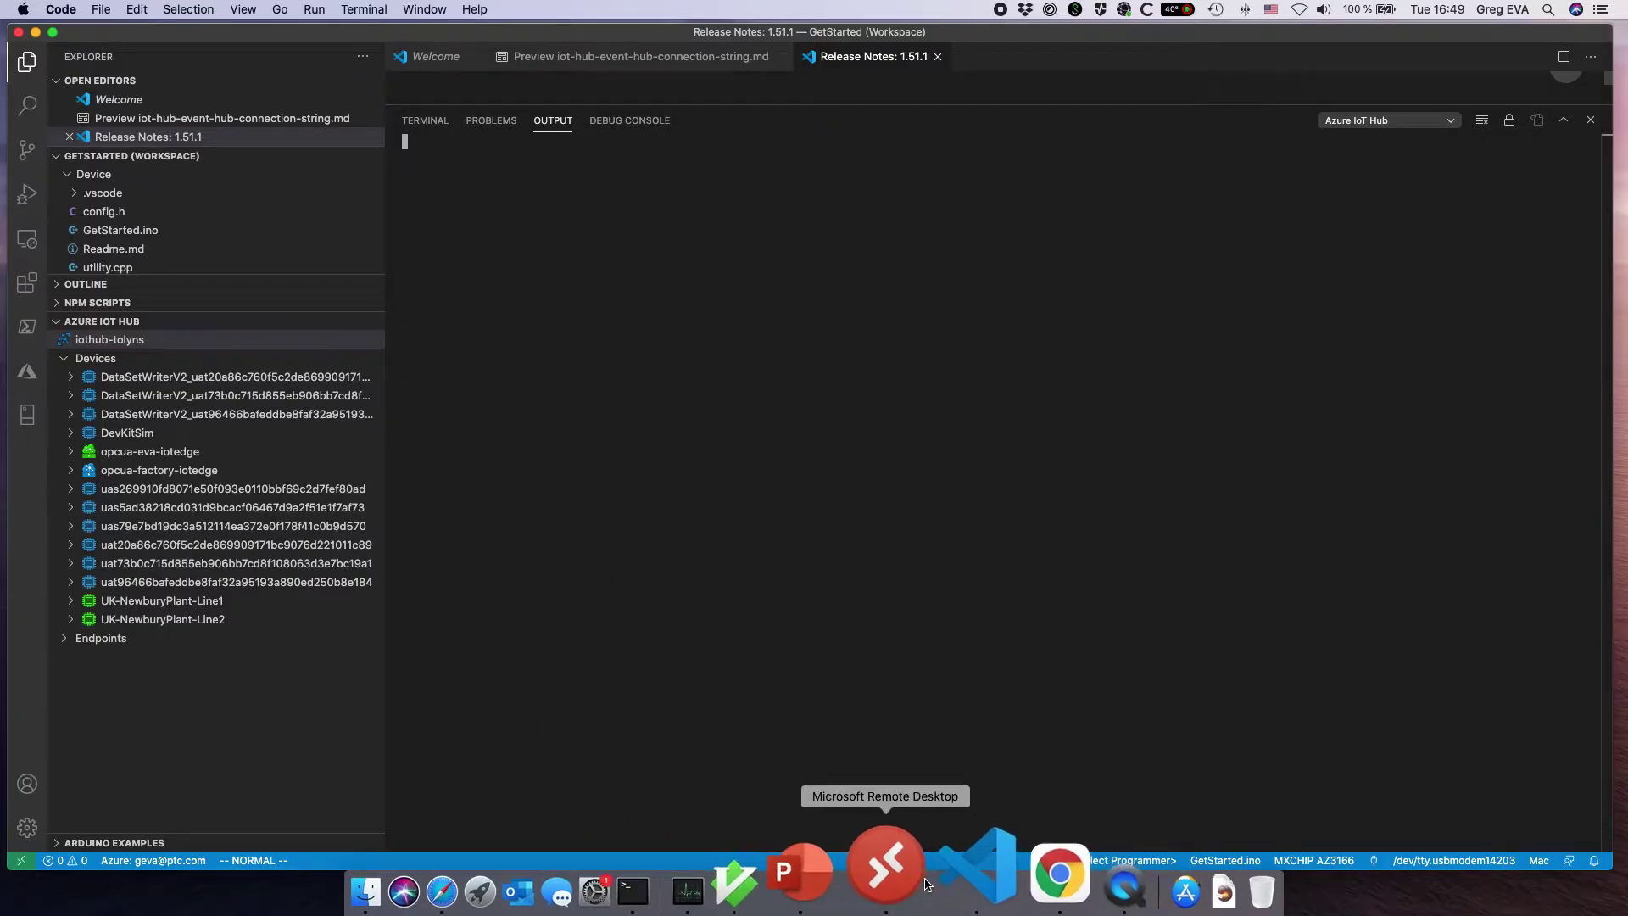
{"action": "left_click", "coordinate": [892, 886]}
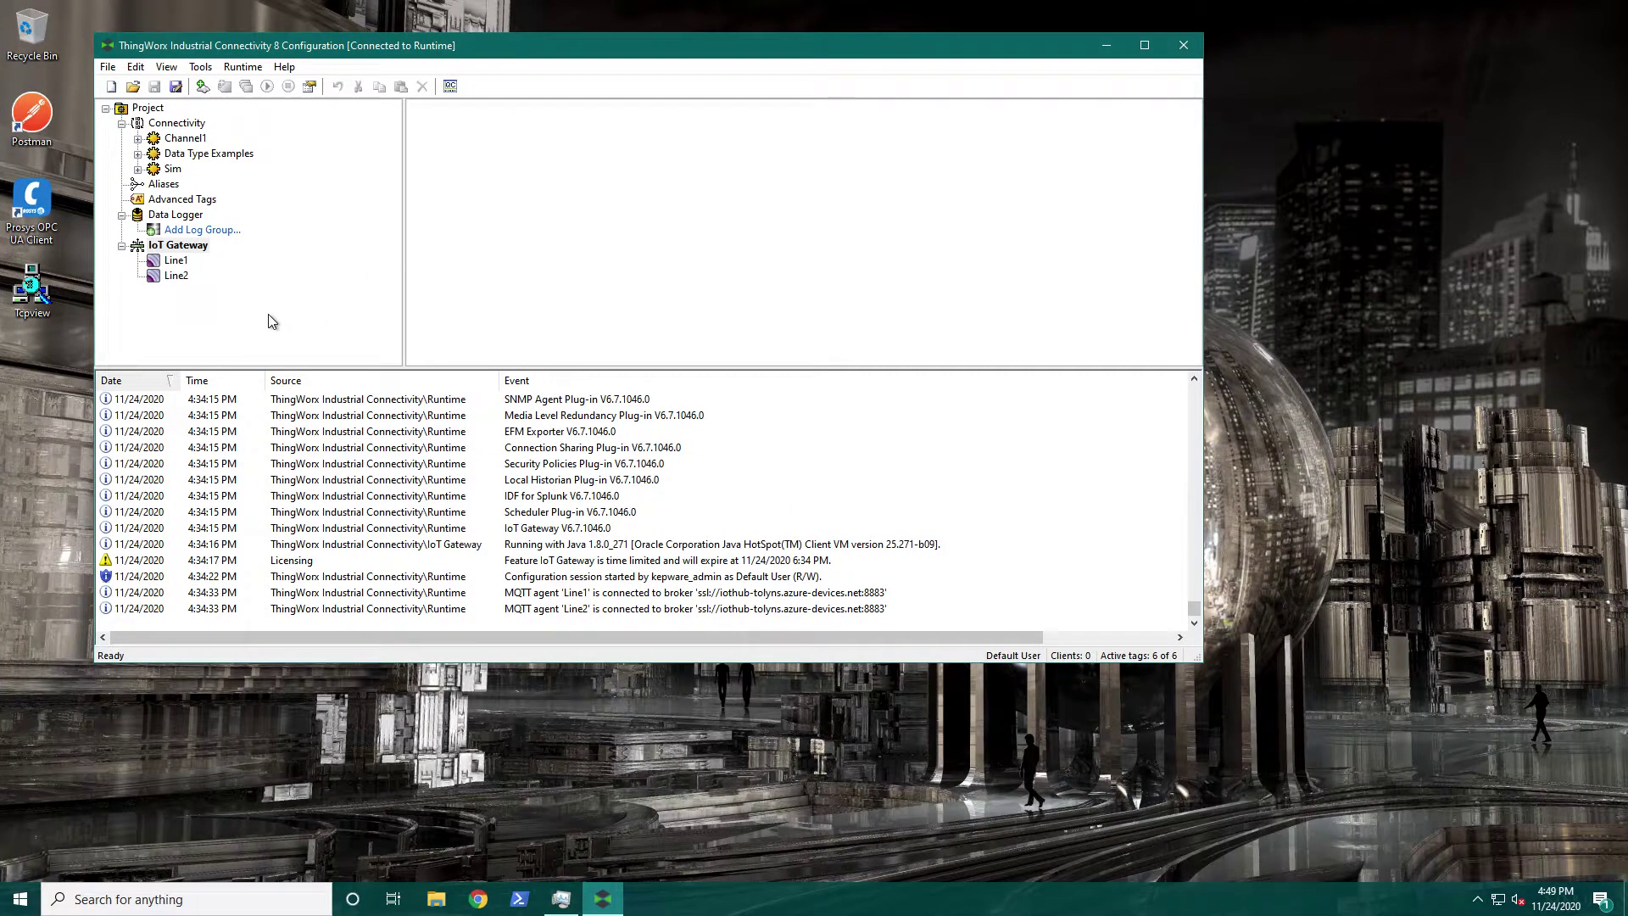
{"action": "left_click", "coordinate": [184, 169]}
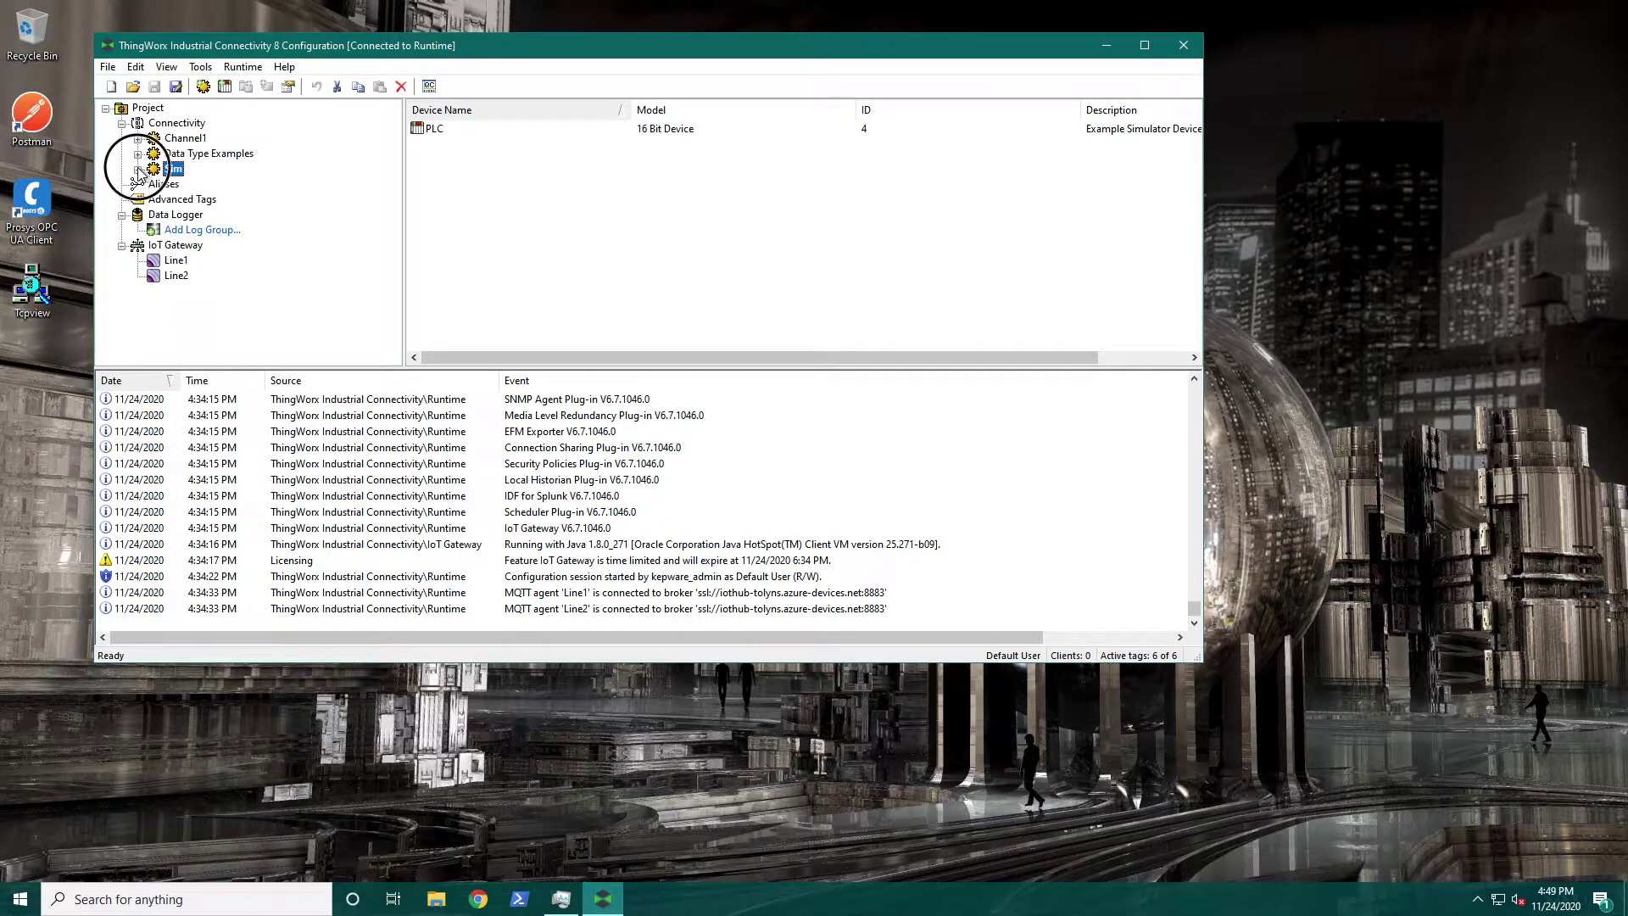
{"action": "left_click", "coordinate": [137, 168]}
{"action": "left_click", "coordinate": [188, 184]}
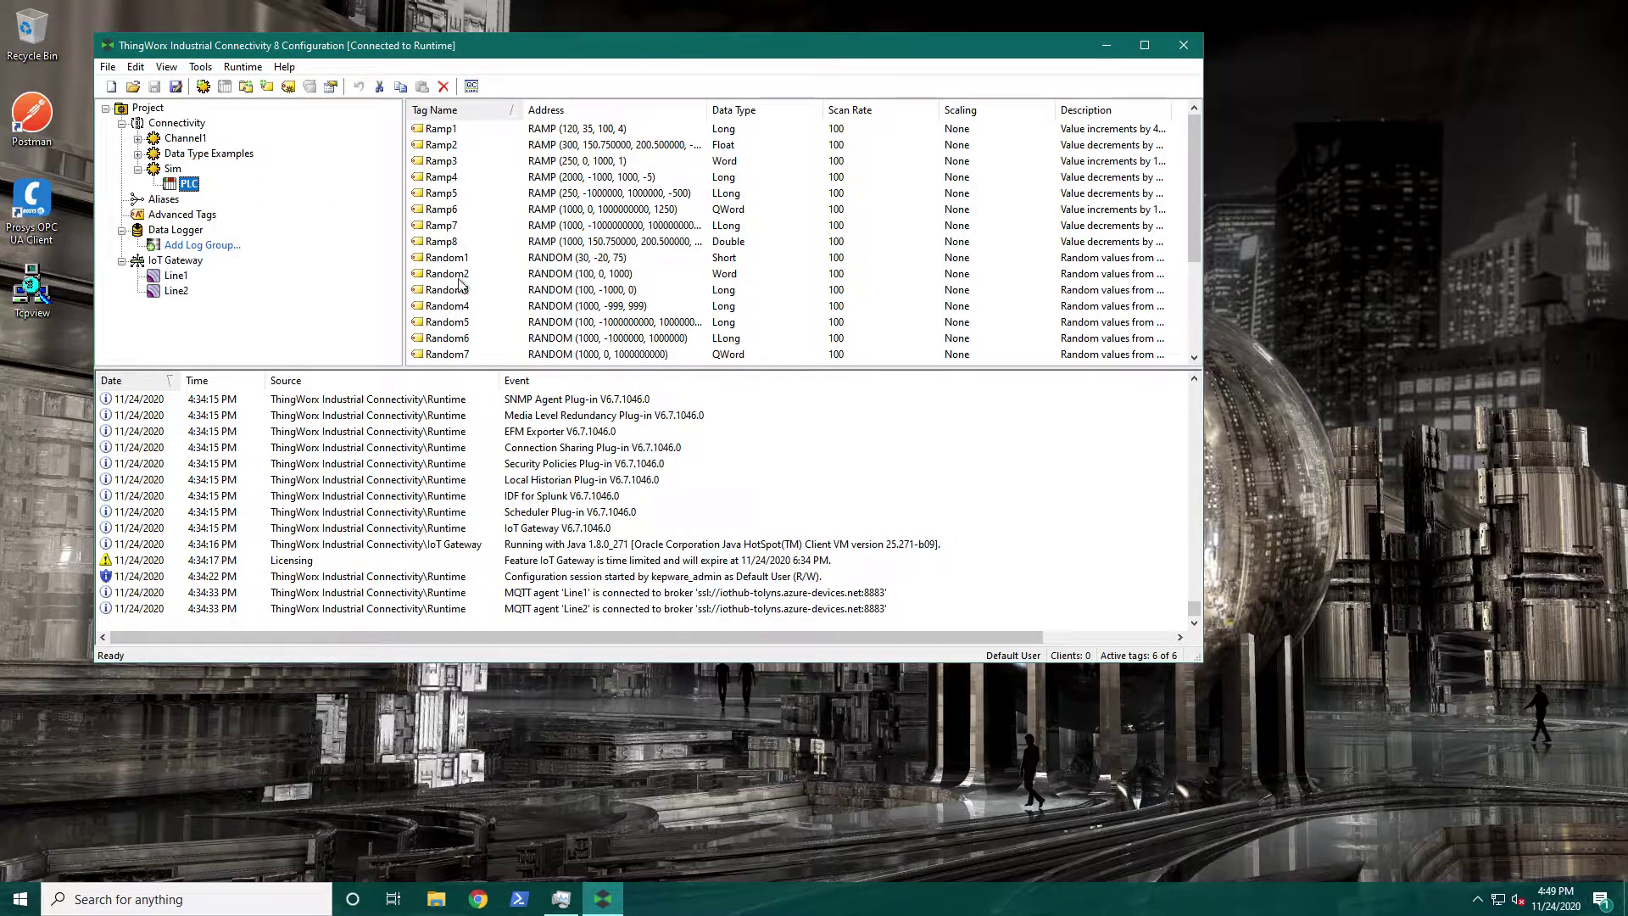
{"action": "scroll", "coordinate": [475, 309], "scroll_direction": "down", "scroll_amount": 3}
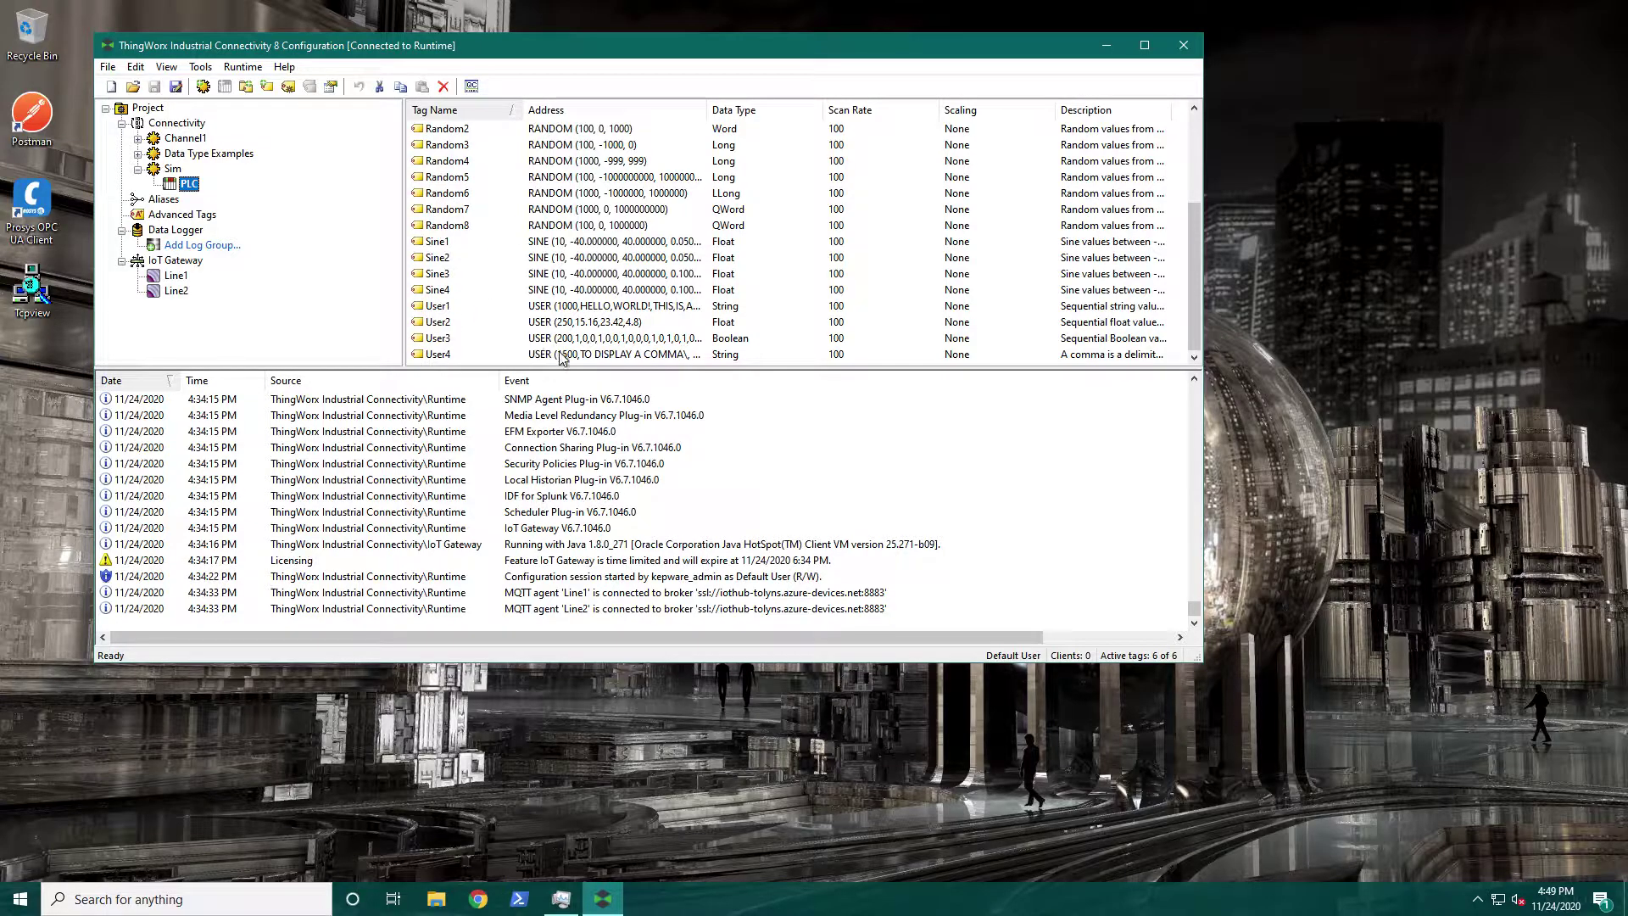
{"action": "scroll", "coordinate": [428, 262], "scroll_direction": "up", "scroll_amount": 3}
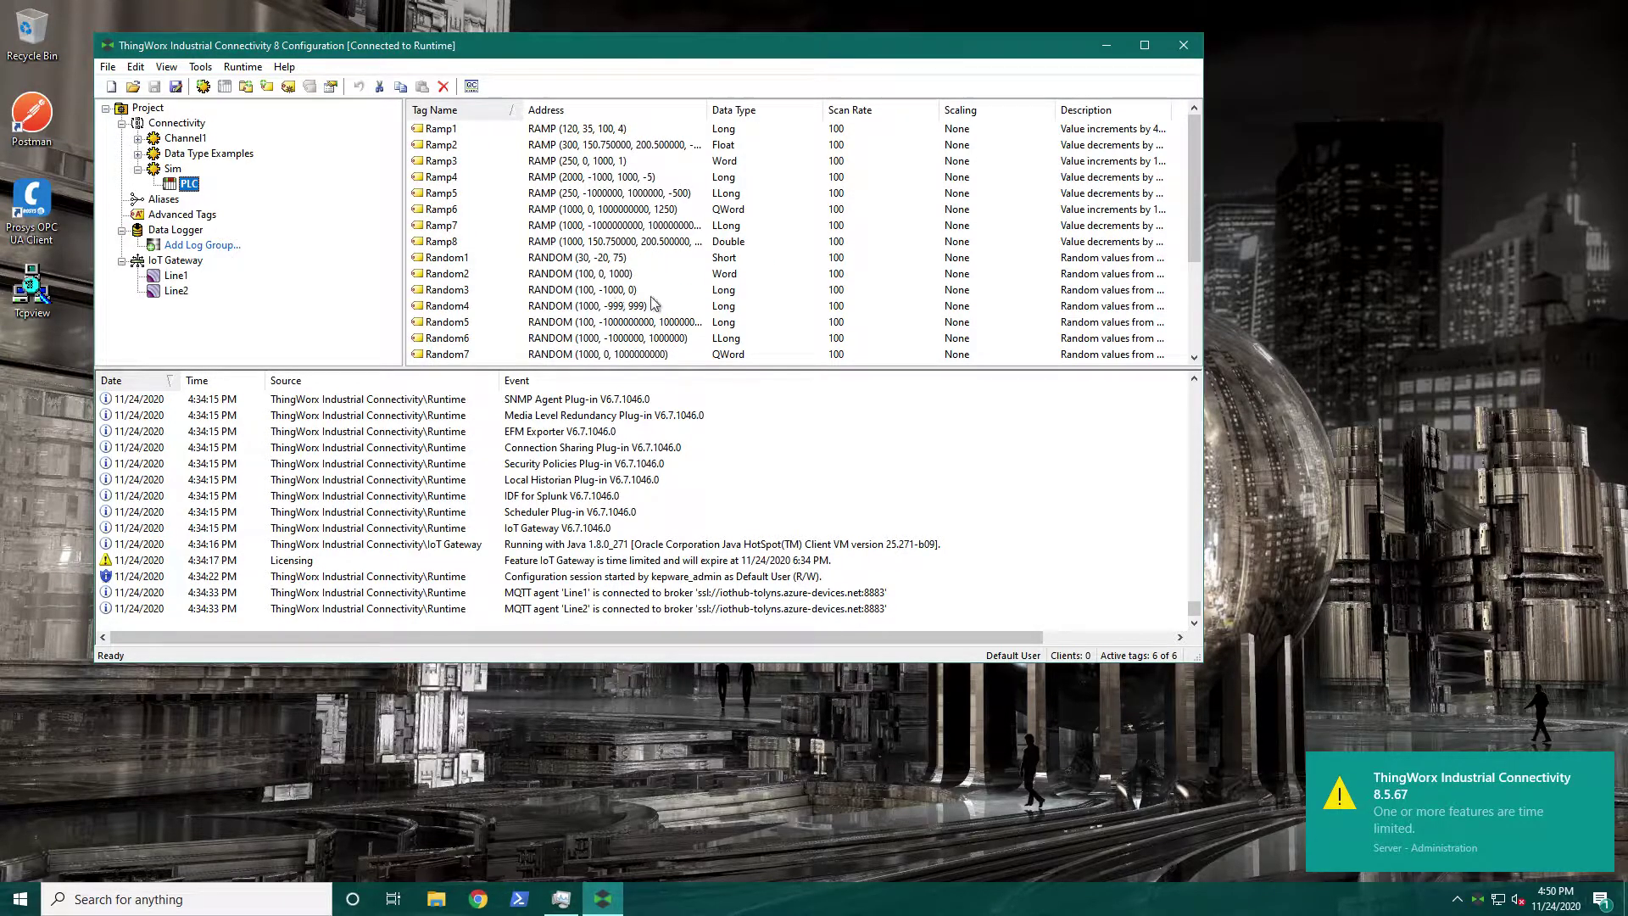
- Switch to the Azure portal in Safari and open the IoT devices list of the iothub-tolyns hub
{"action": "left_click", "coordinate": [1477, 695]}
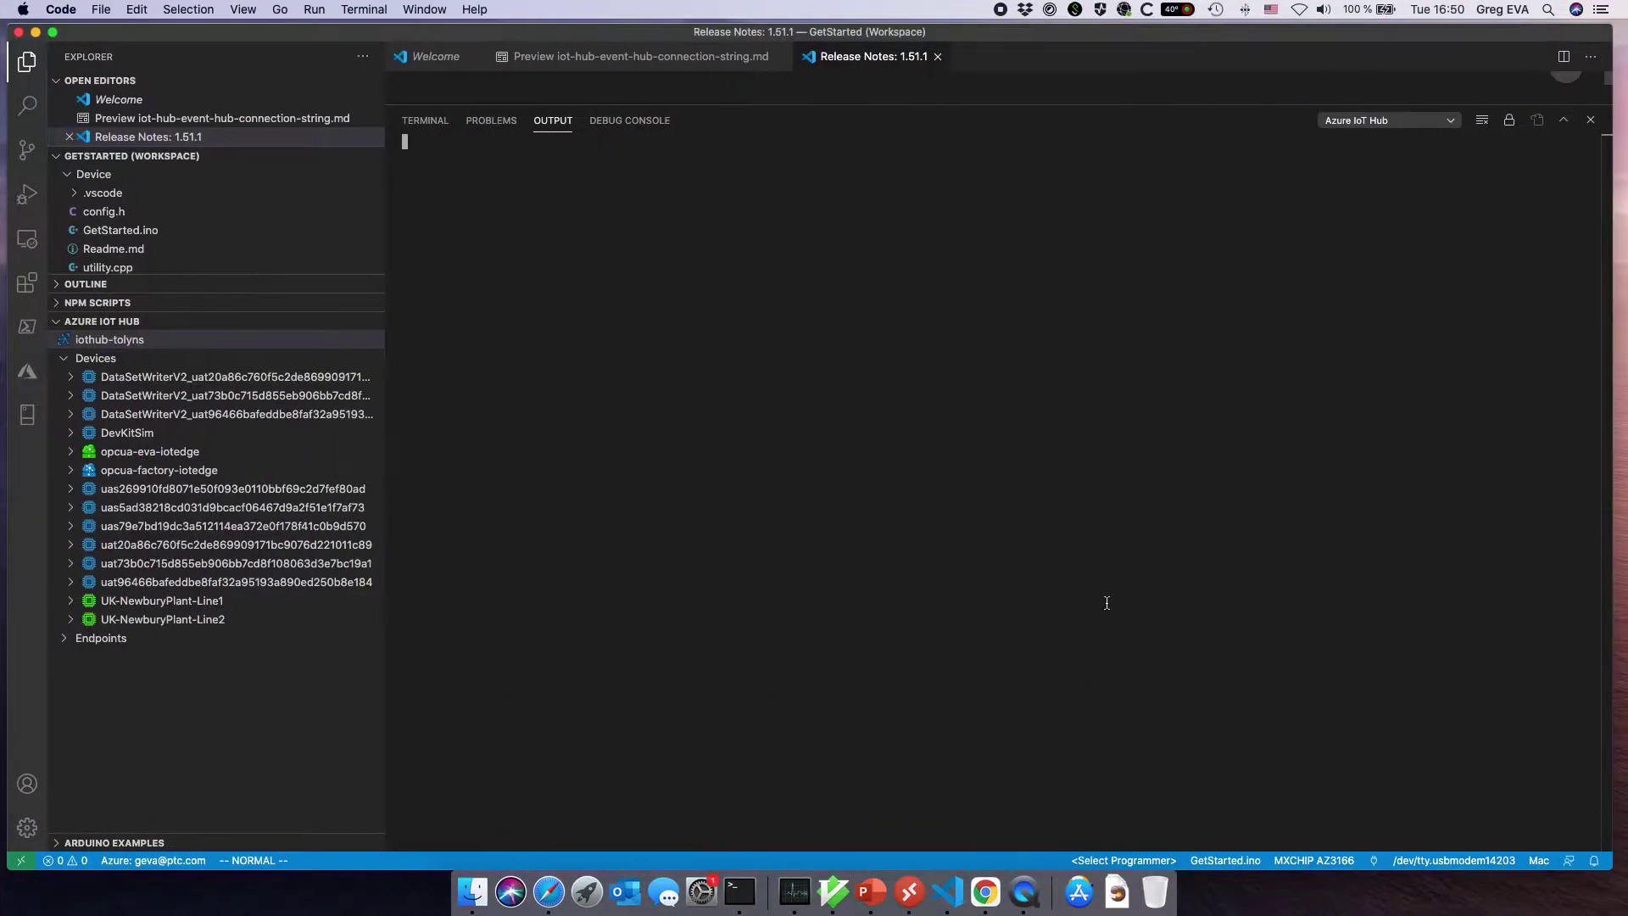
{"action": "left_click", "coordinate": [549, 891]}
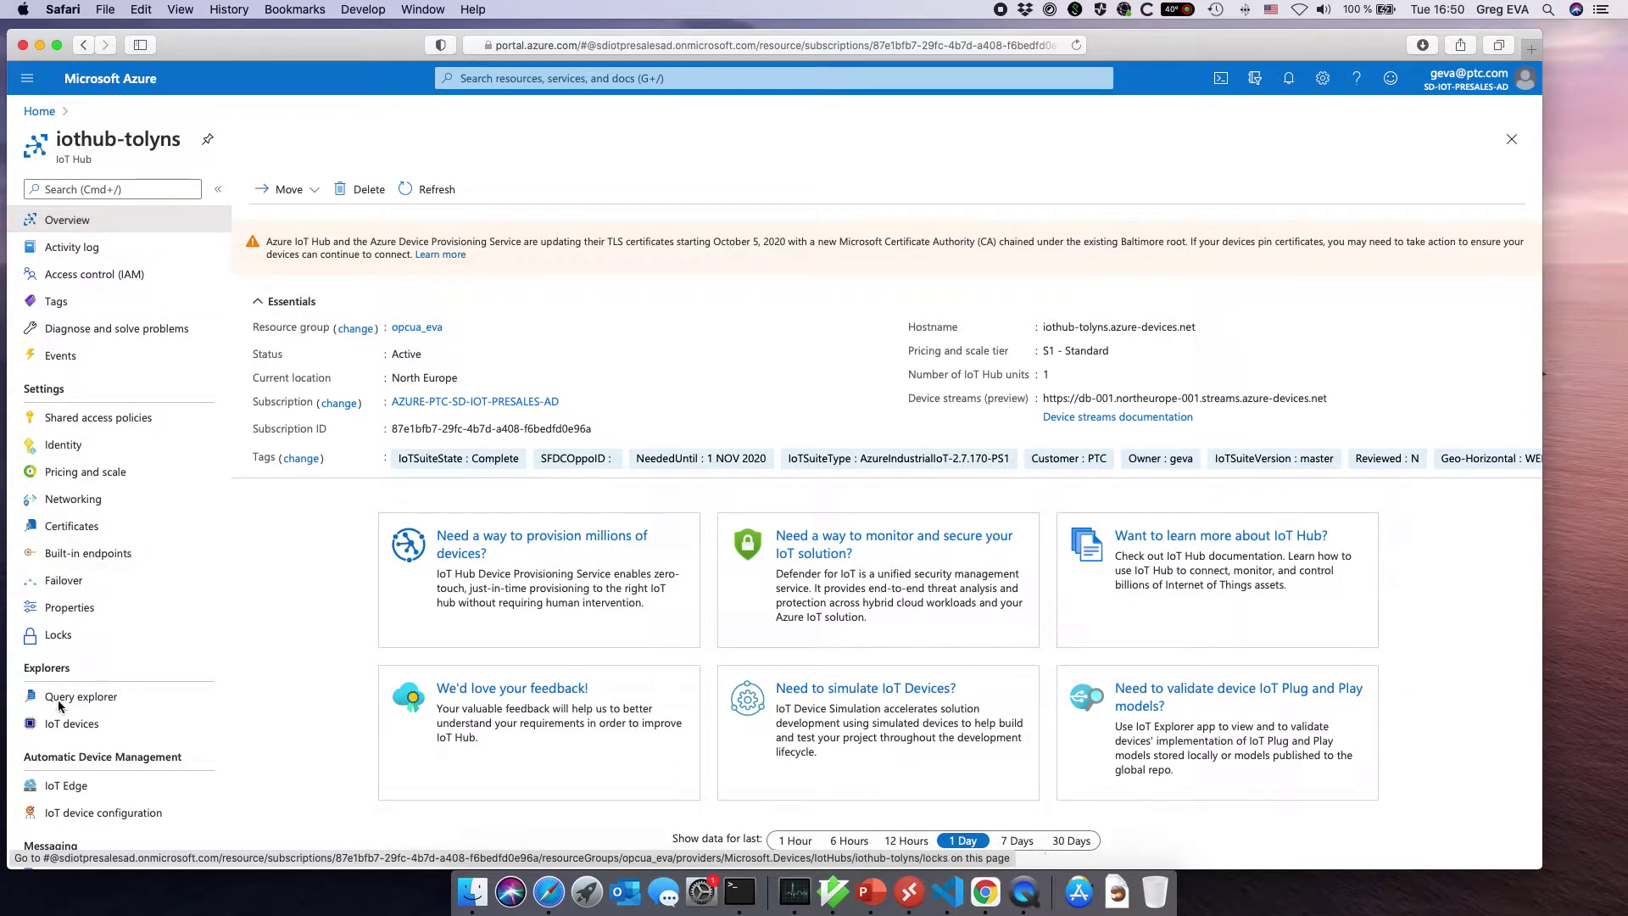
{"action": "left_click", "coordinate": [69, 723]}
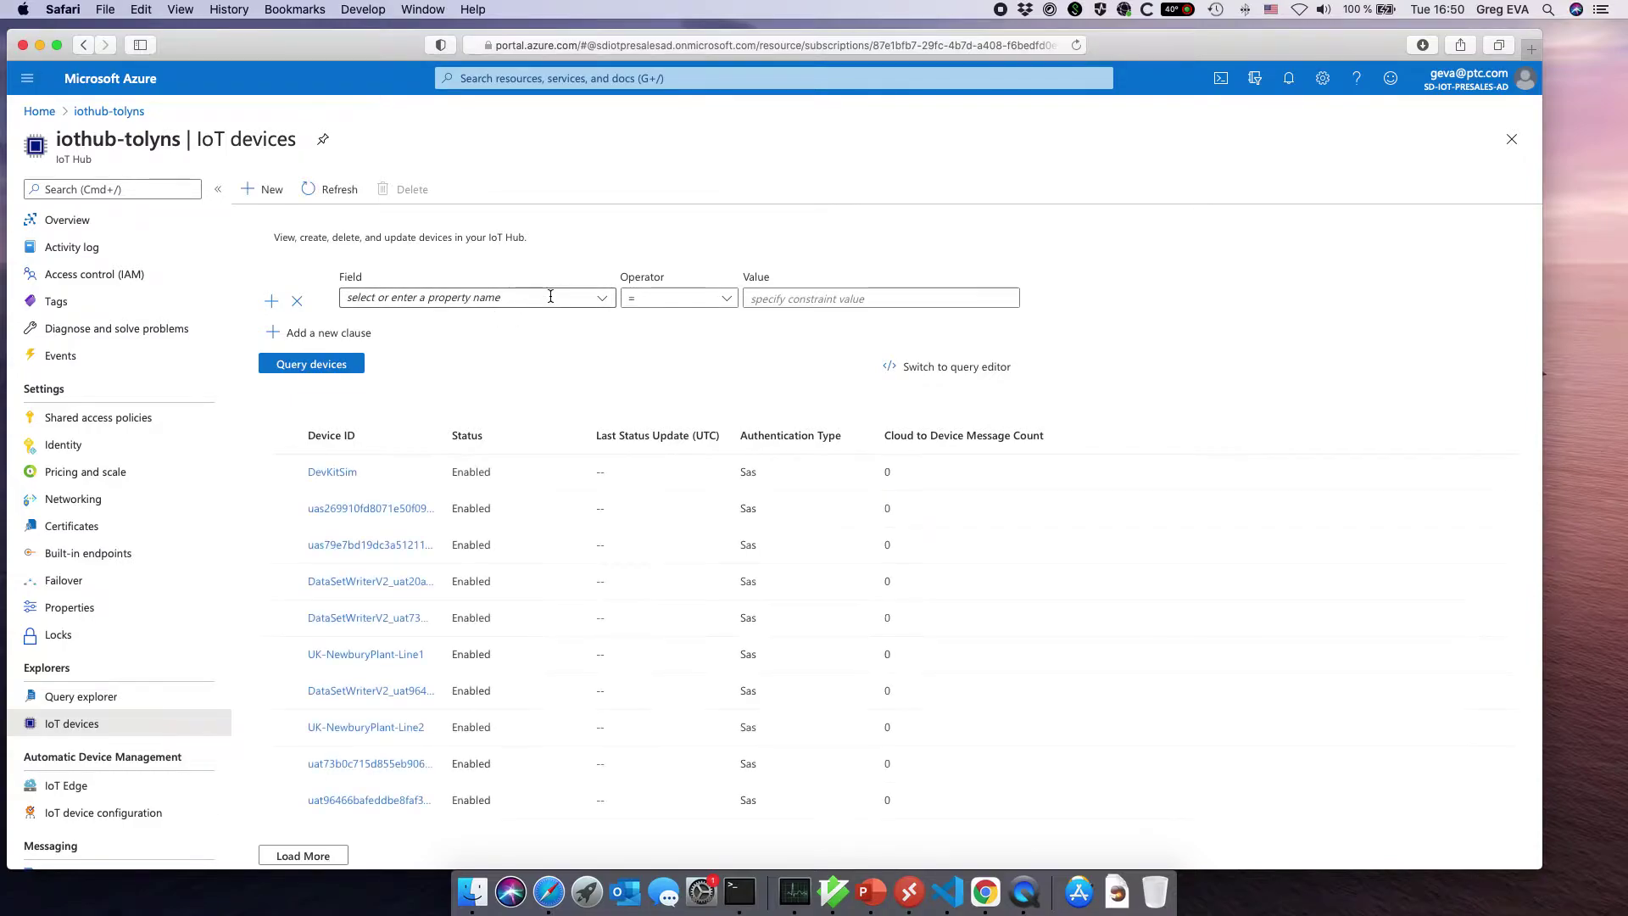
{"action": "left_click", "coordinate": [267, 189]}
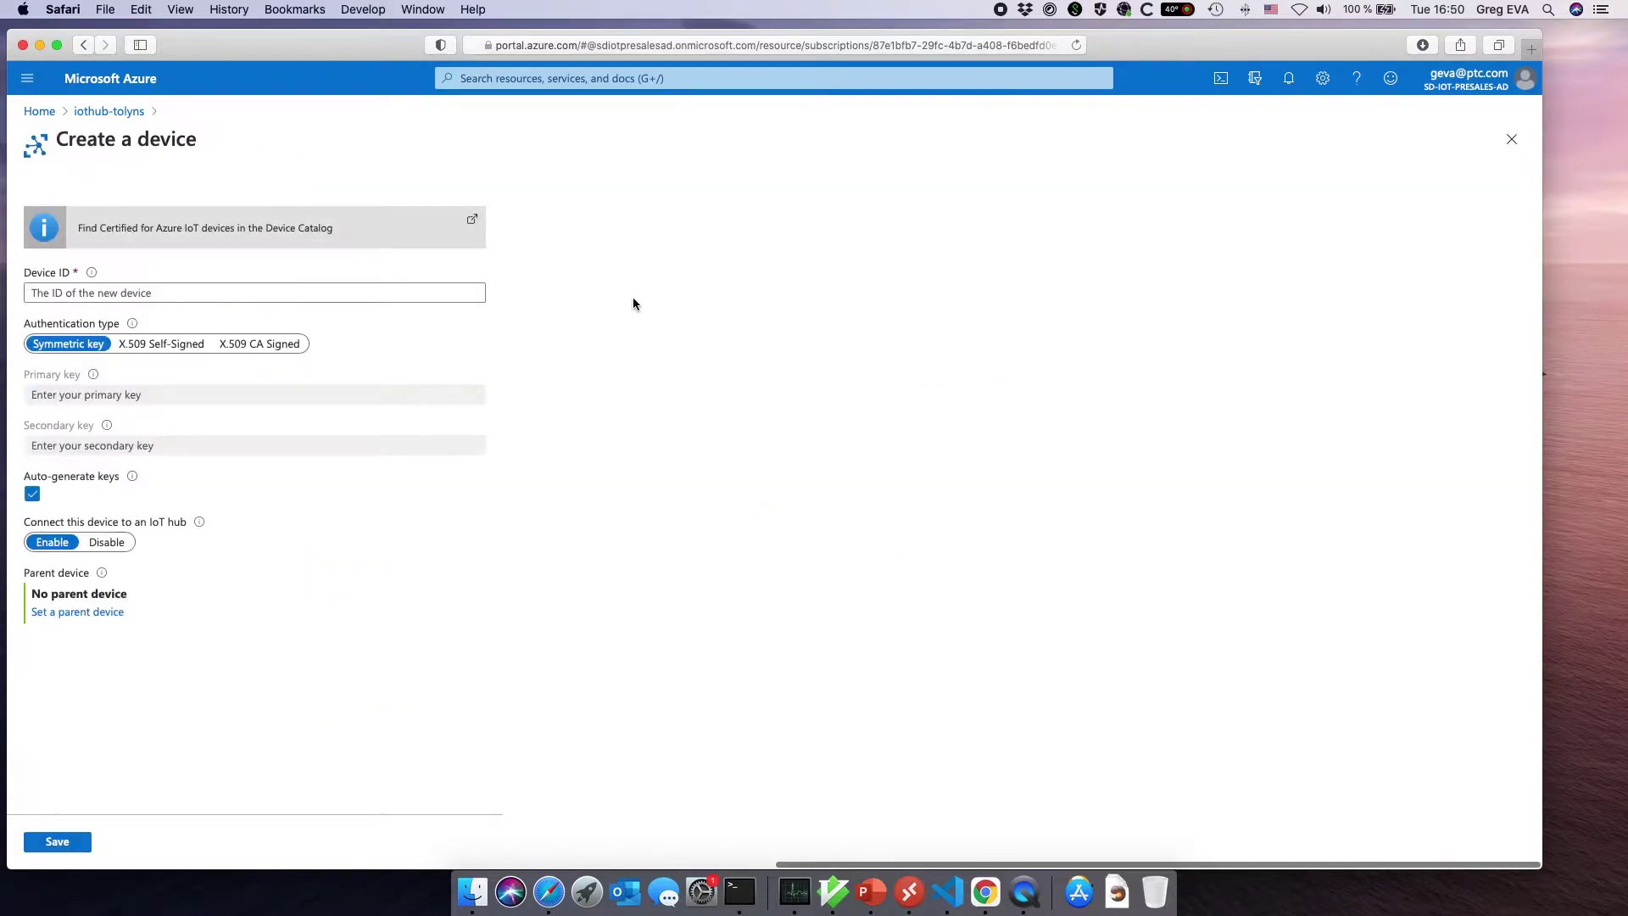
{"action": "left_click", "coordinate": [322, 293]}
{"action": "type", "text": "UK-"}
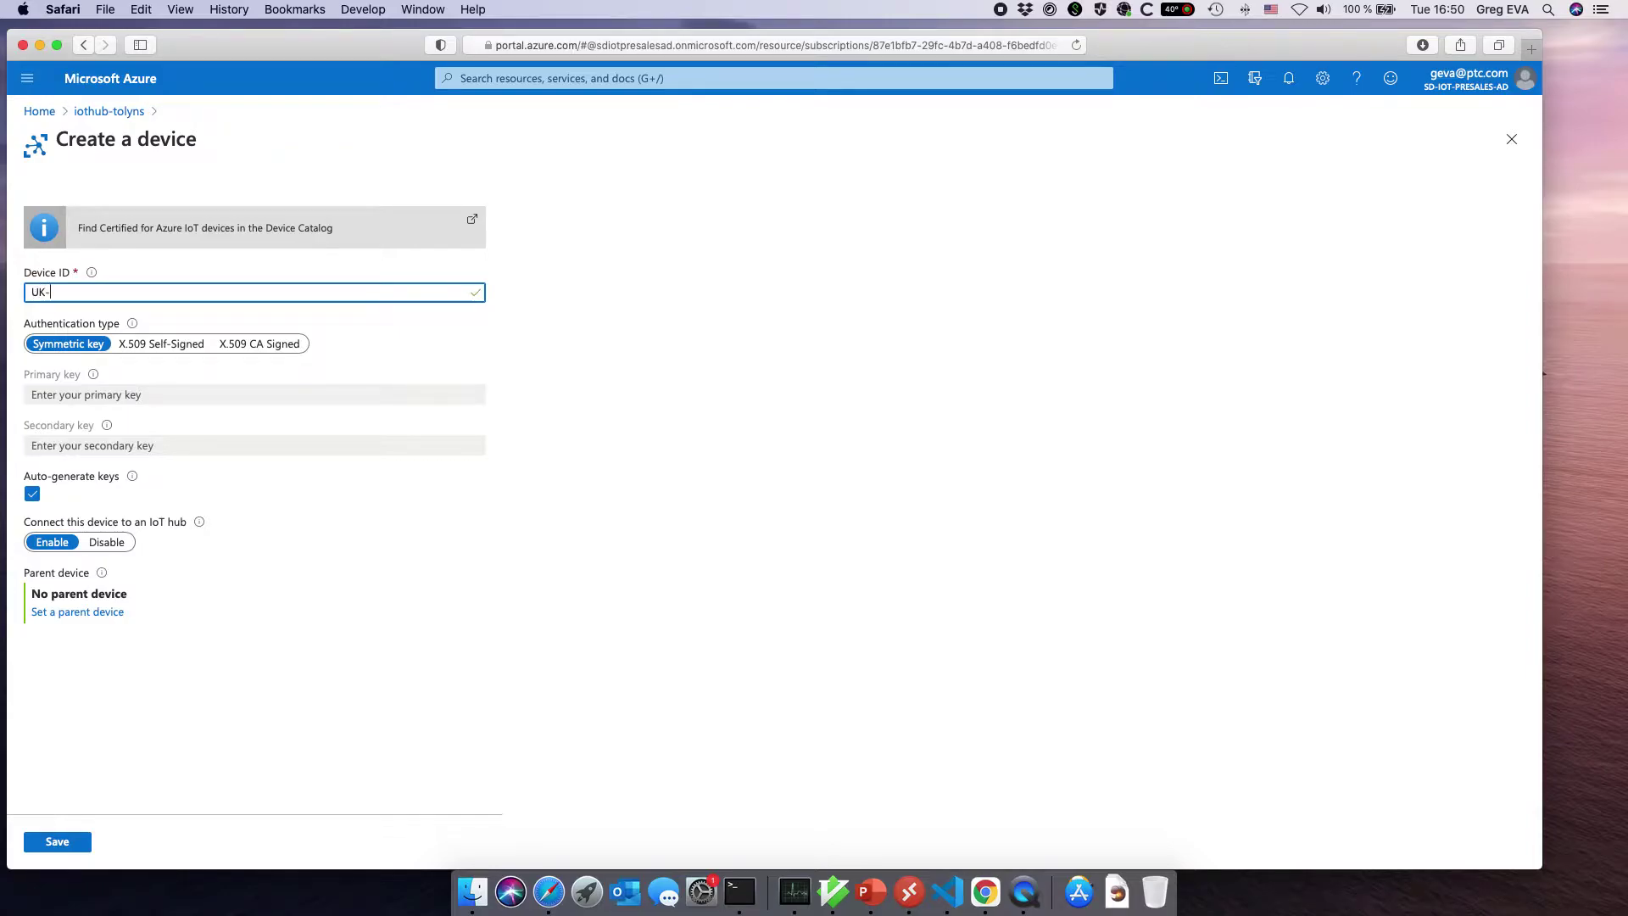
{"action": "left_click", "coordinate": [132, 114]}
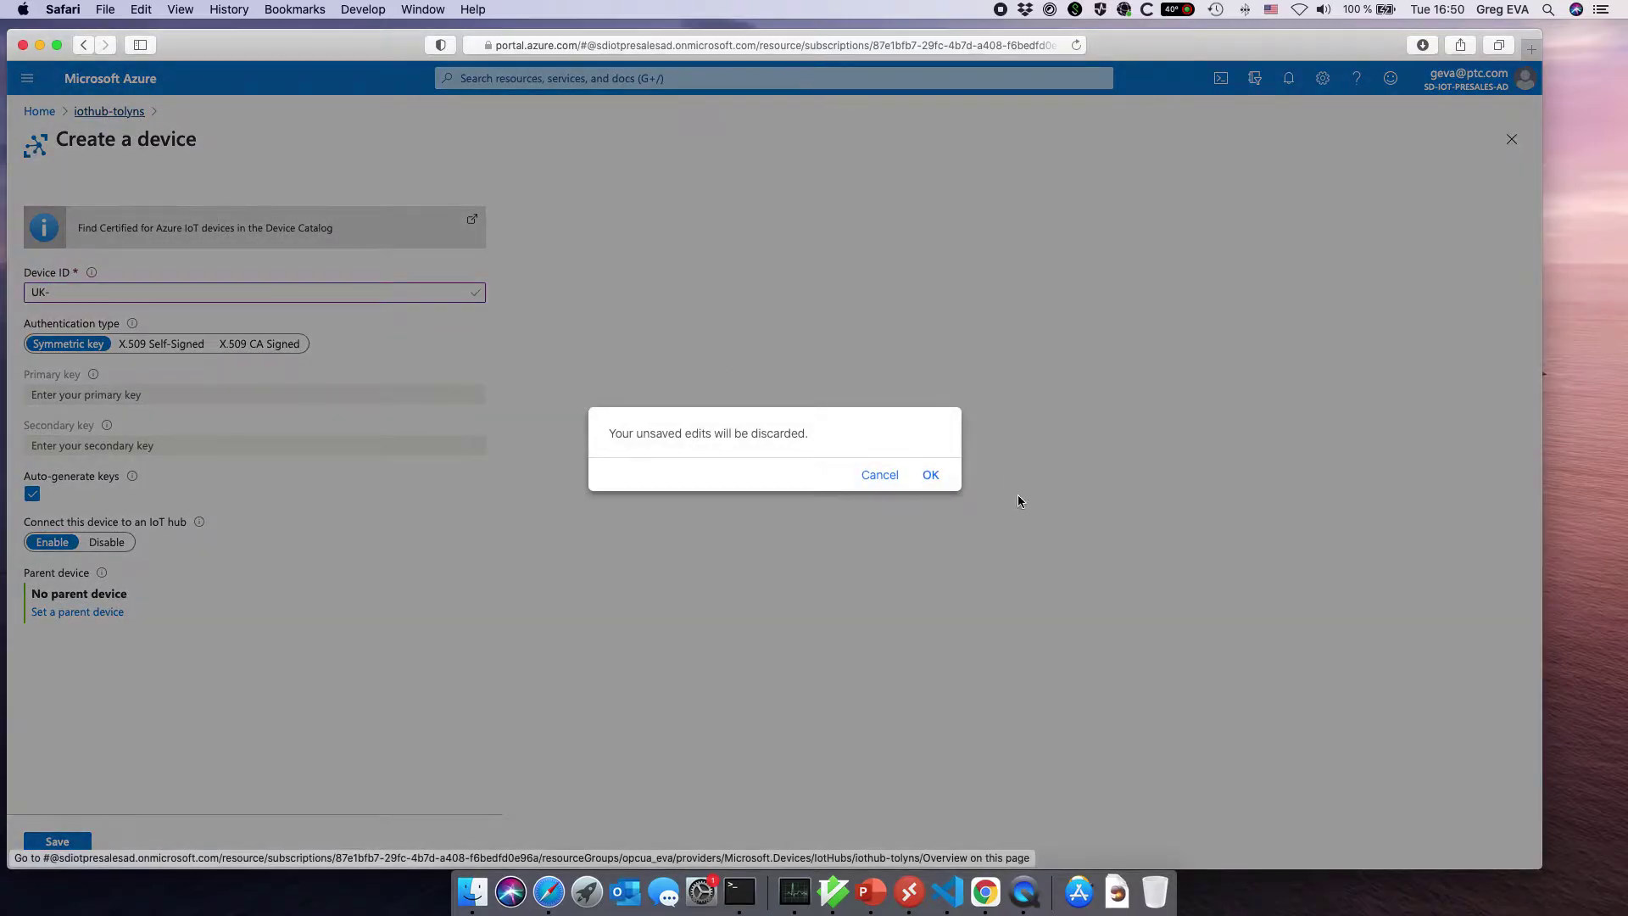
{"action": "left_click", "coordinate": [888, 479]}
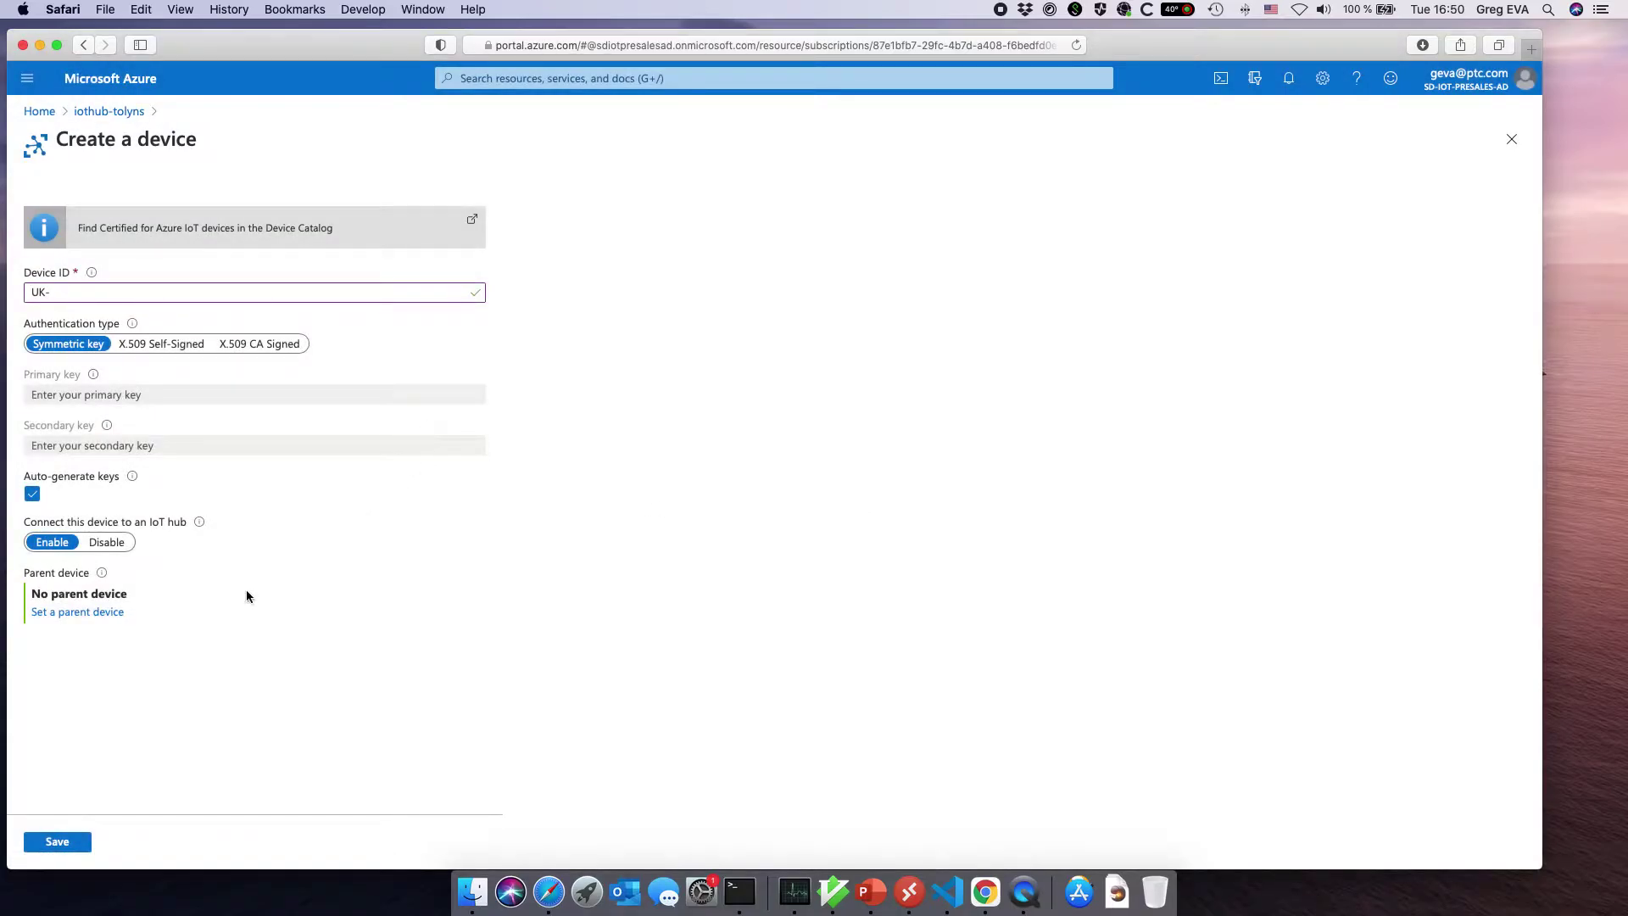
{"action": "left_click", "coordinate": [1511, 139]}
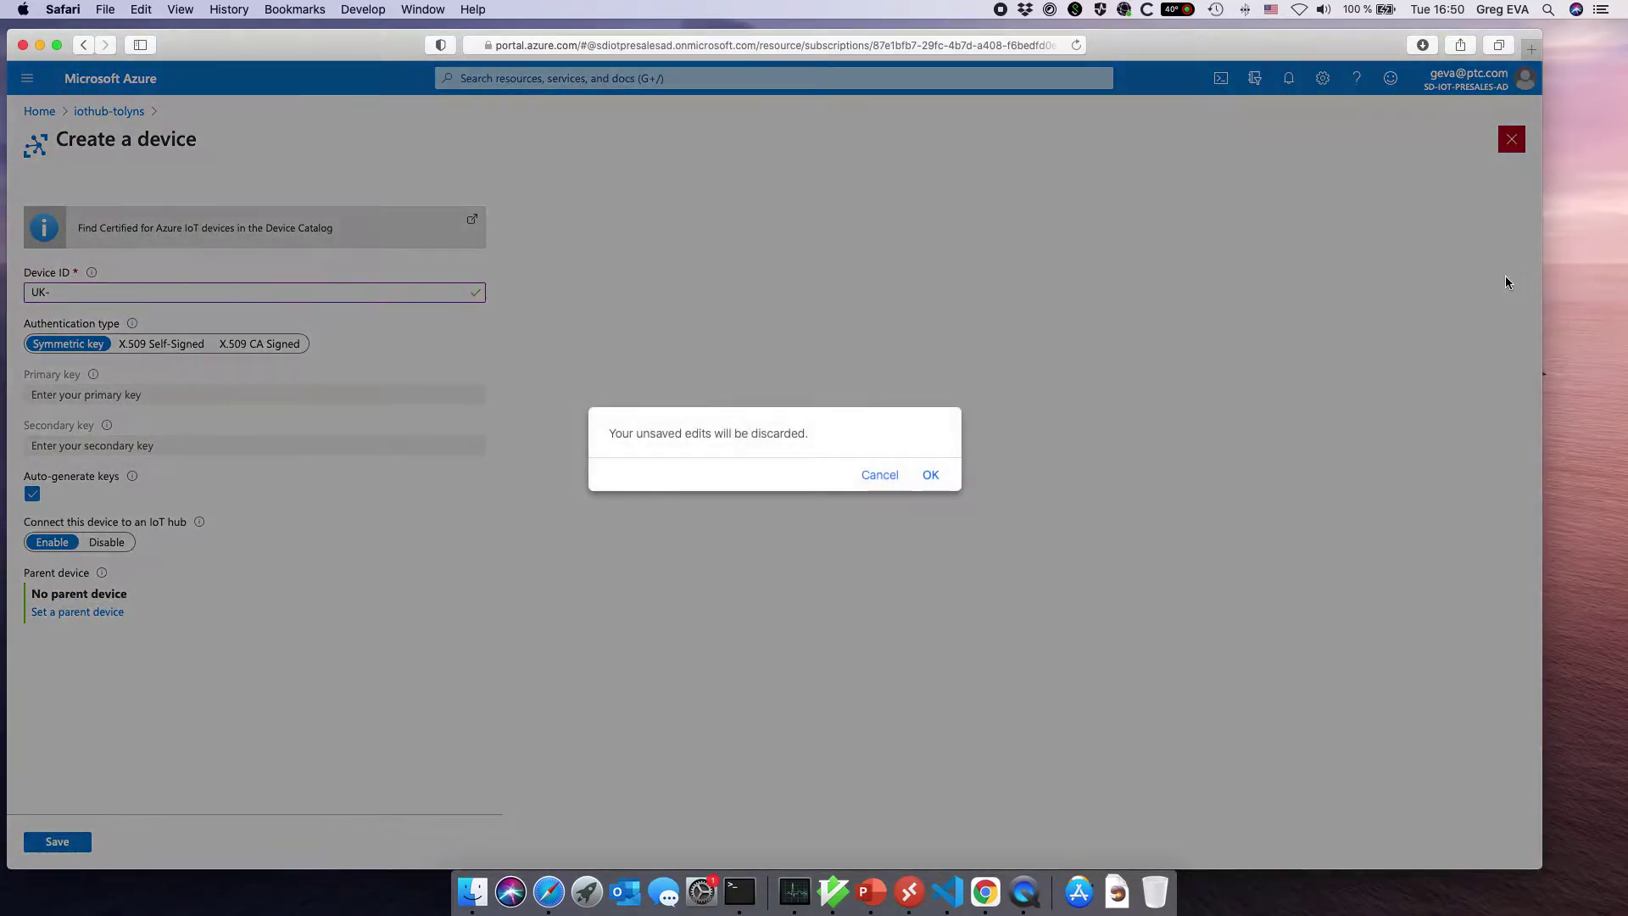
{"action": "left_click", "coordinate": [930, 476]}
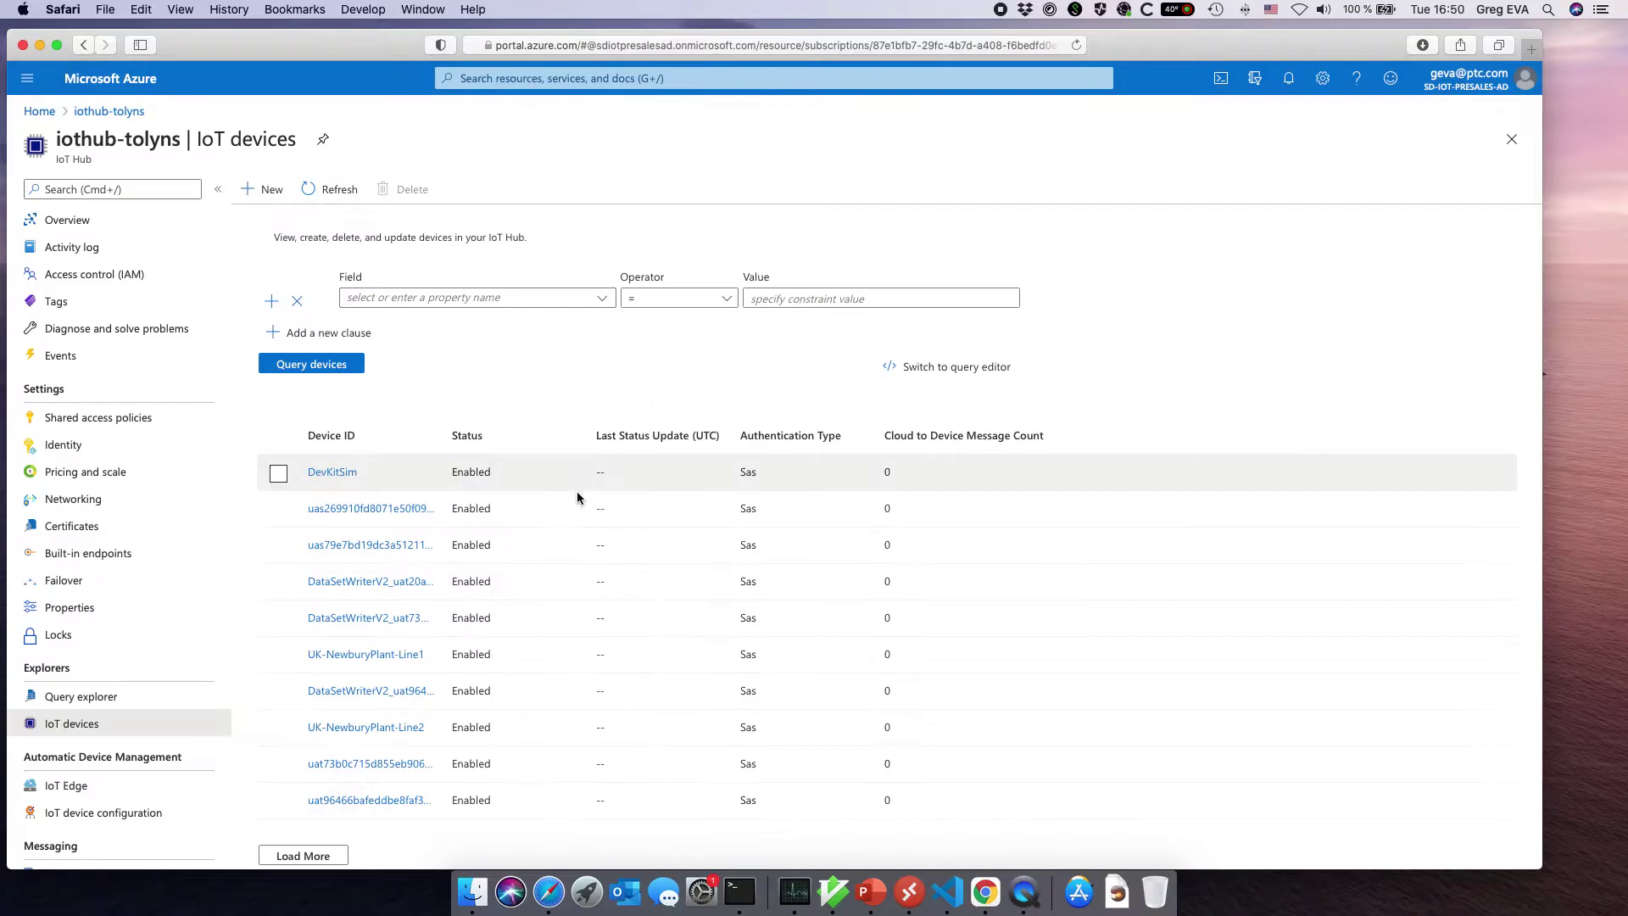
- Create and save a new IoT device with the ID UK-NewburyPlant-Line3 in the iothub-tolyns hub, then dismiss the notification
{"action": "scroll", "coordinate": [362, 585], "scroll_direction": "down", "scroll_amount": 1}
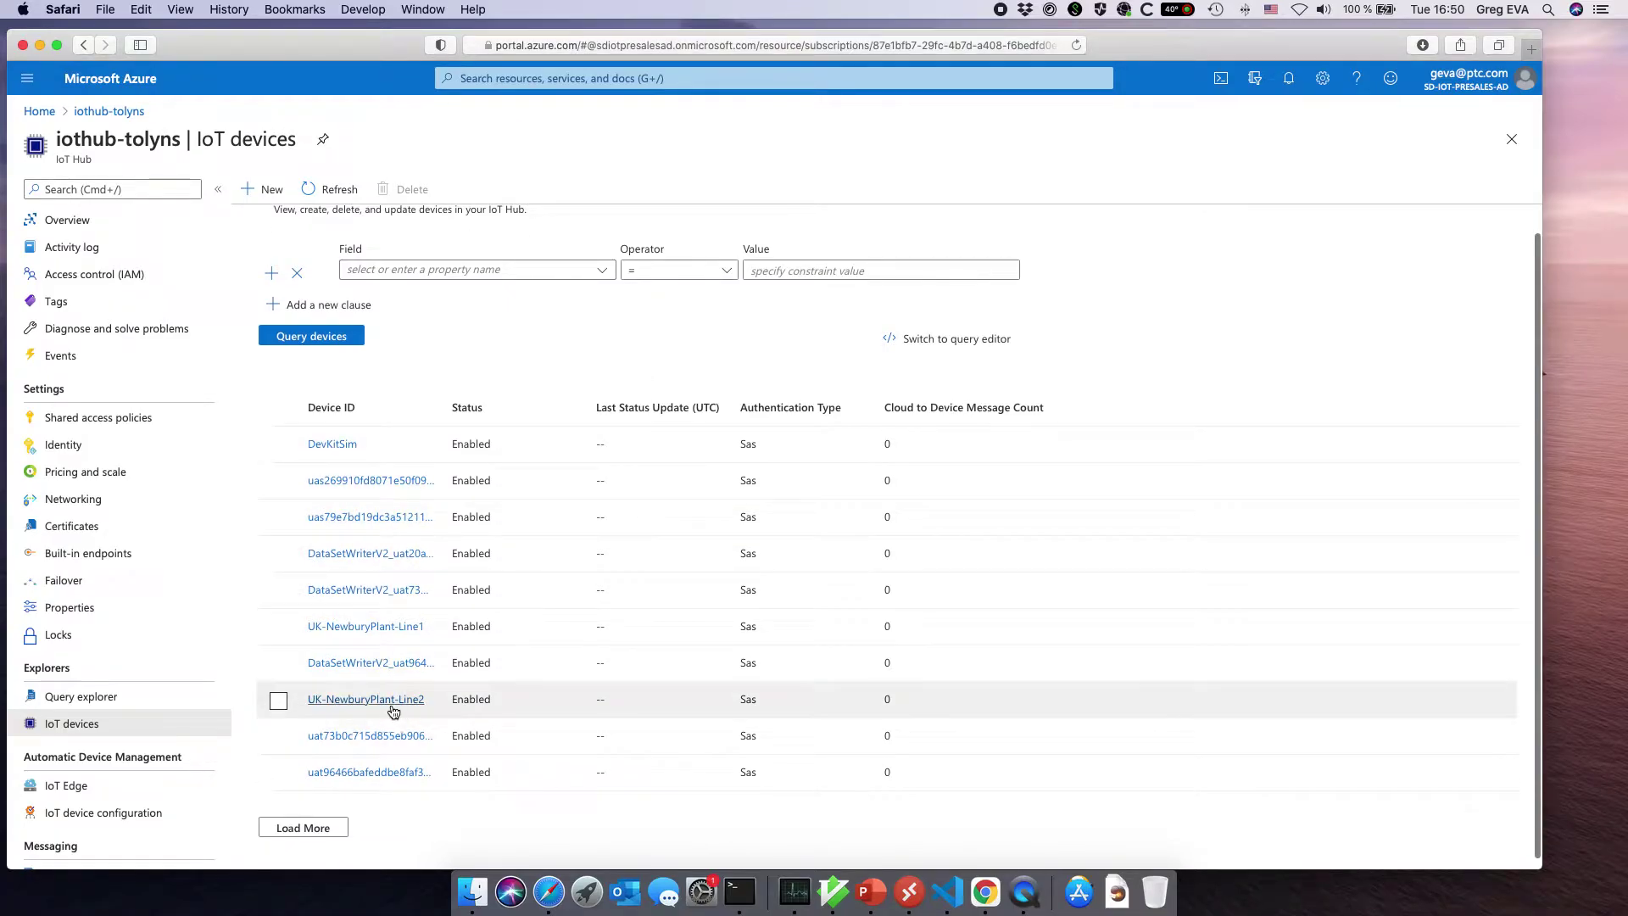
{"action": "left_click", "coordinate": [269, 188]}
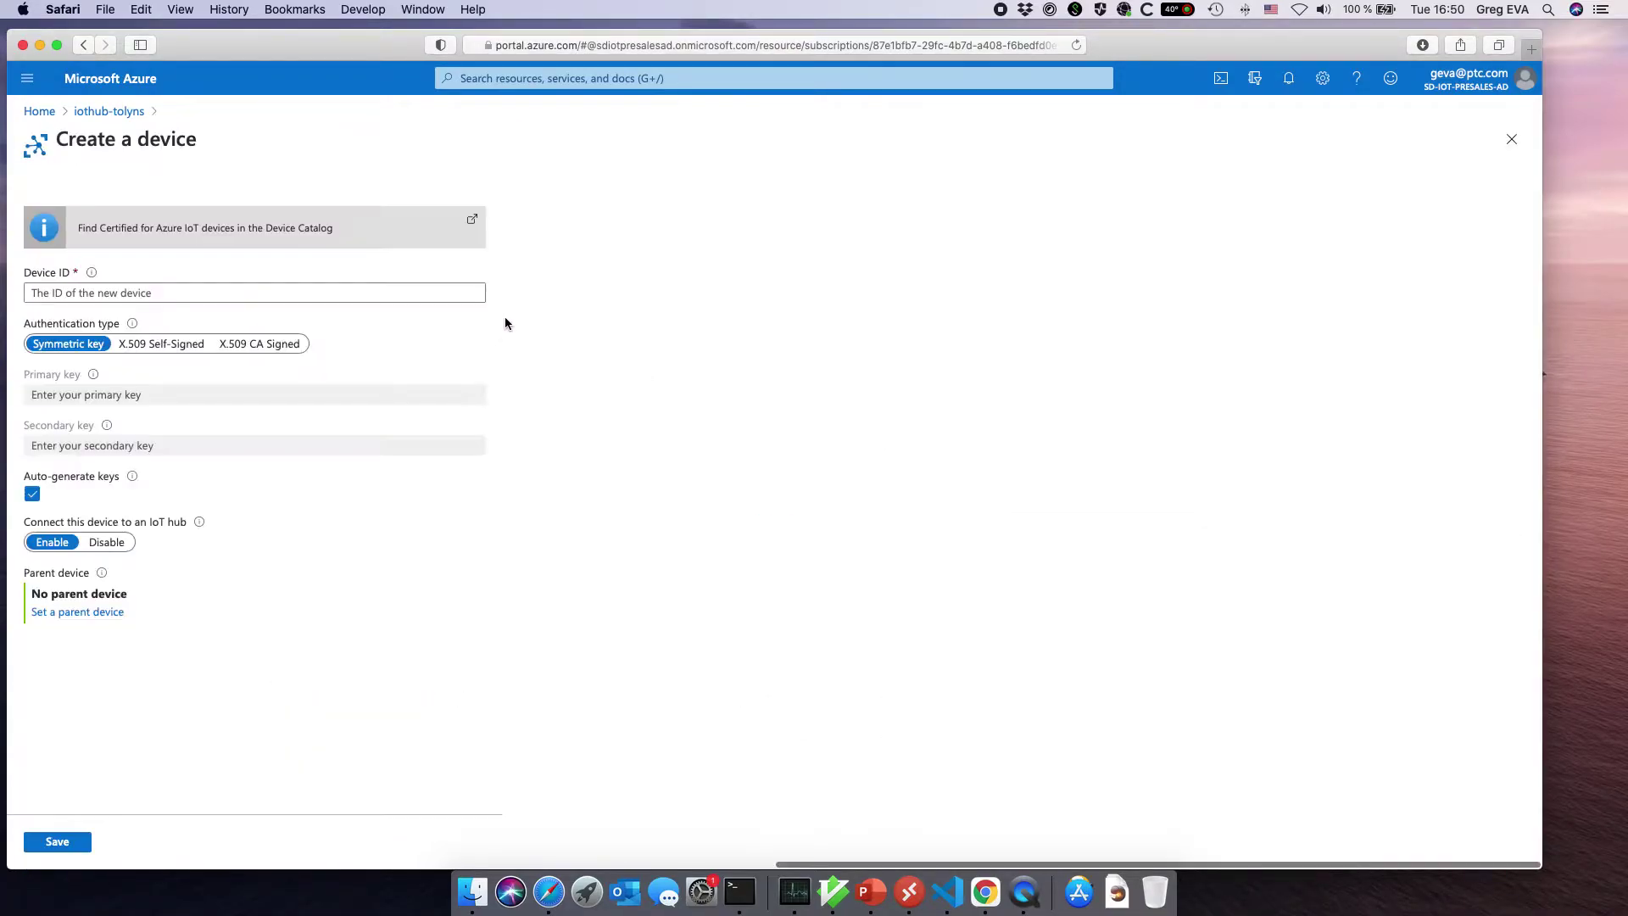
{"action": "left_click", "coordinate": [179, 288]}
{"action": "type", "text": "UK-NewburyPlant-Line3"}
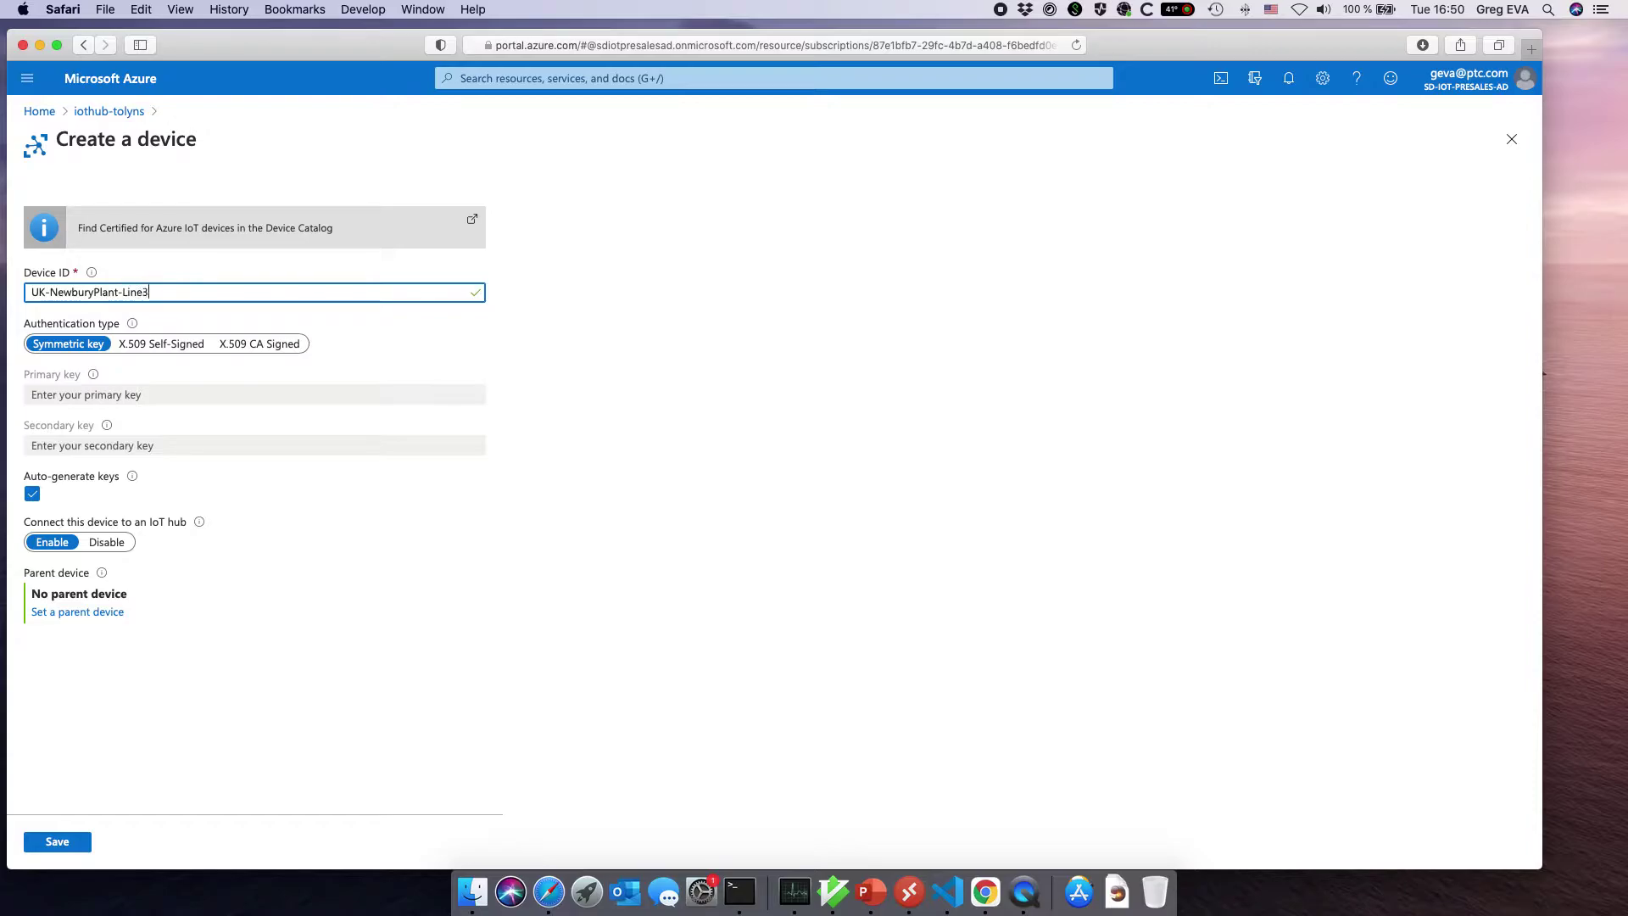
{"action": "left_click", "coordinate": [73, 836]}
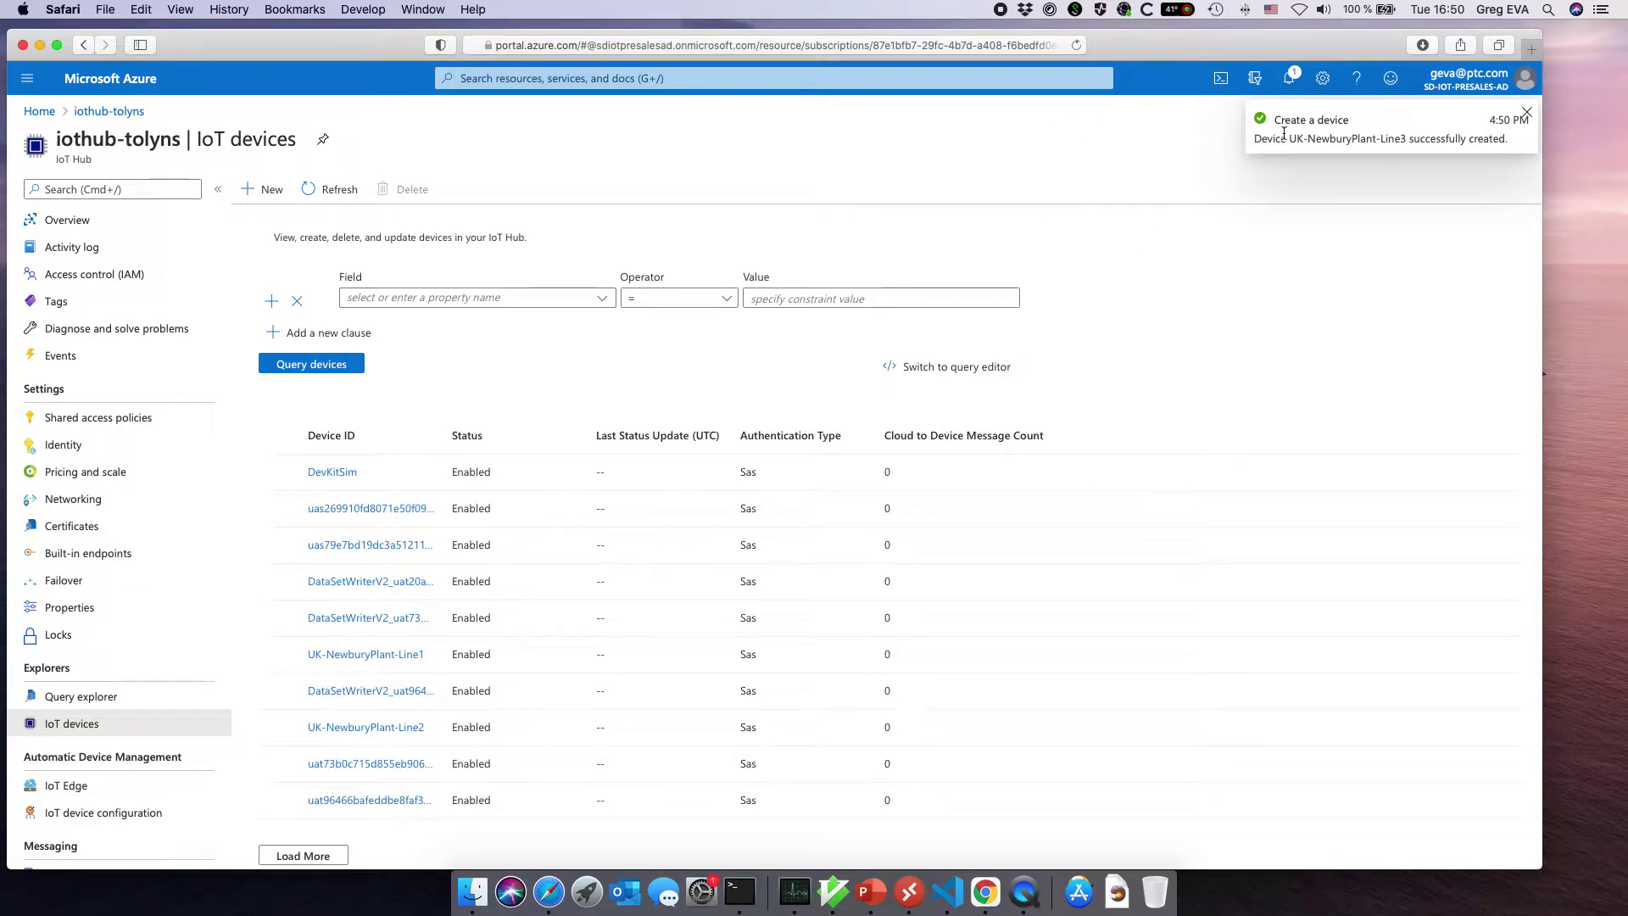
{"action": "left_click", "coordinate": [1526, 115]}
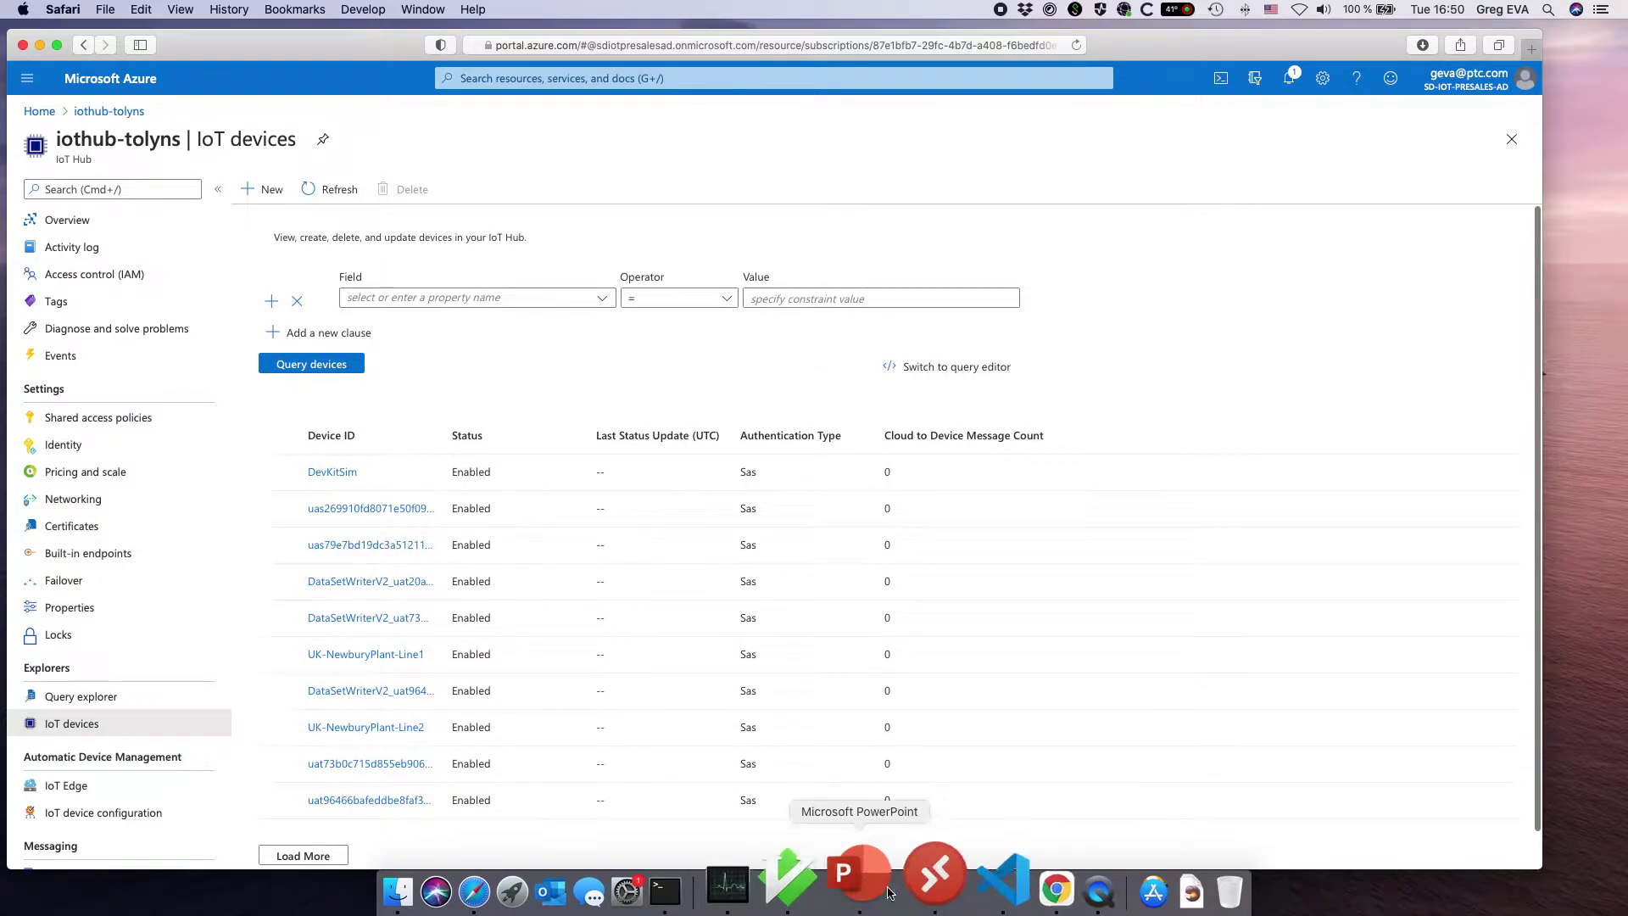
- Switch to Visual Studio Code, refresh the iothub-tolyns device list and check the commands available for UK-NewburyPlant-Line3
{"action": "left_click", "coordinate": [947, 890]}
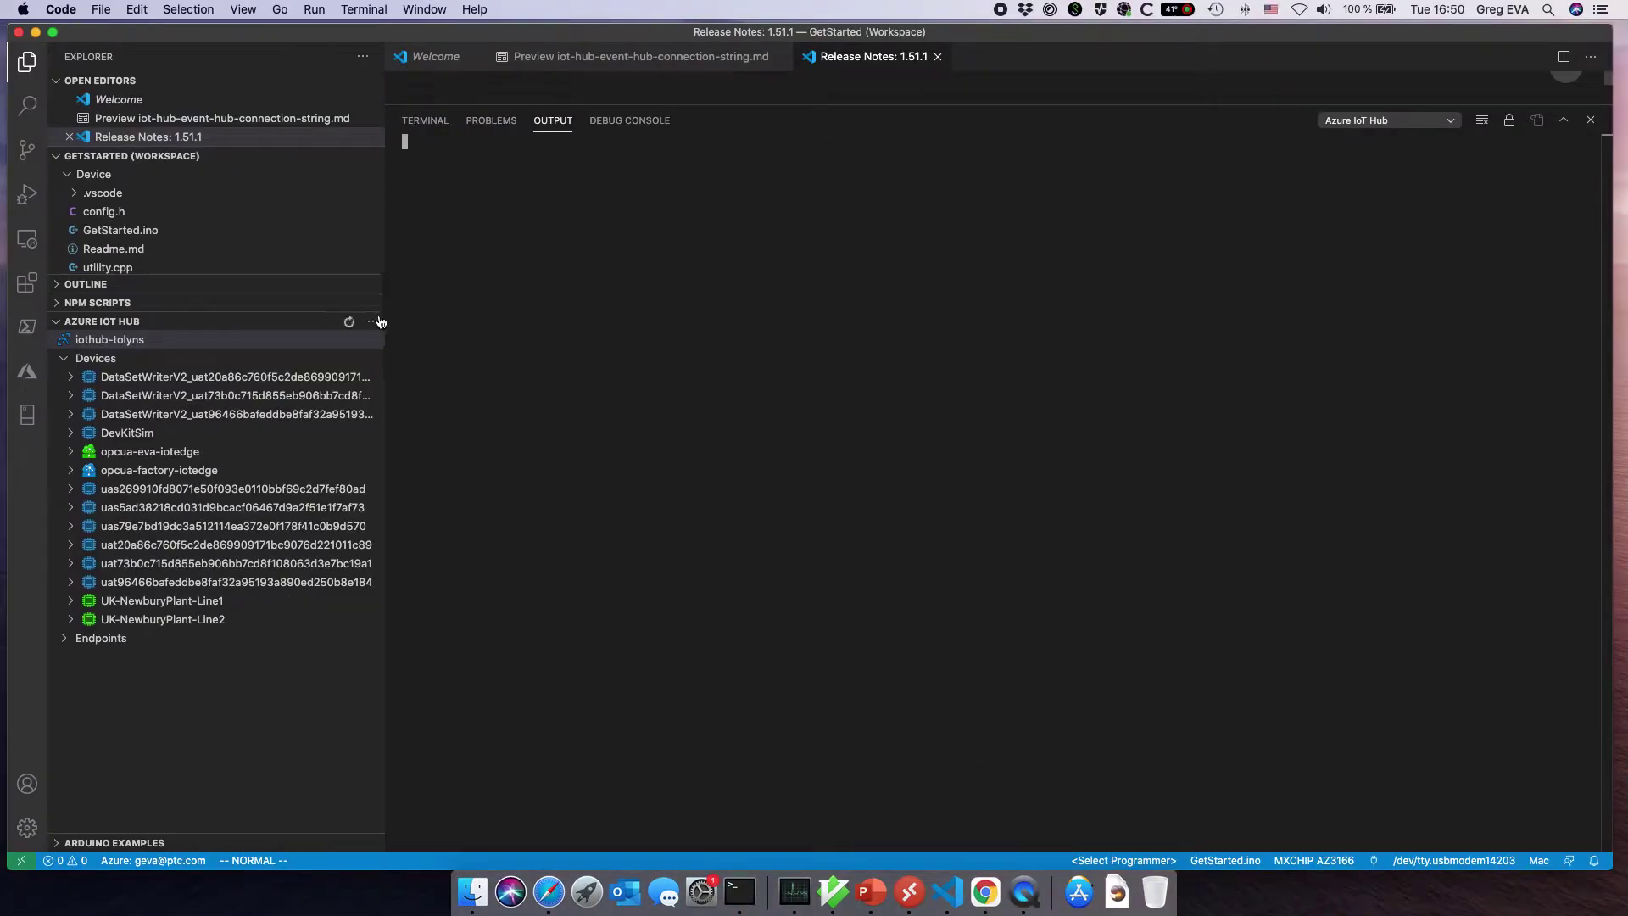
{"action": "left_click", "coordinate": [350, 323]}
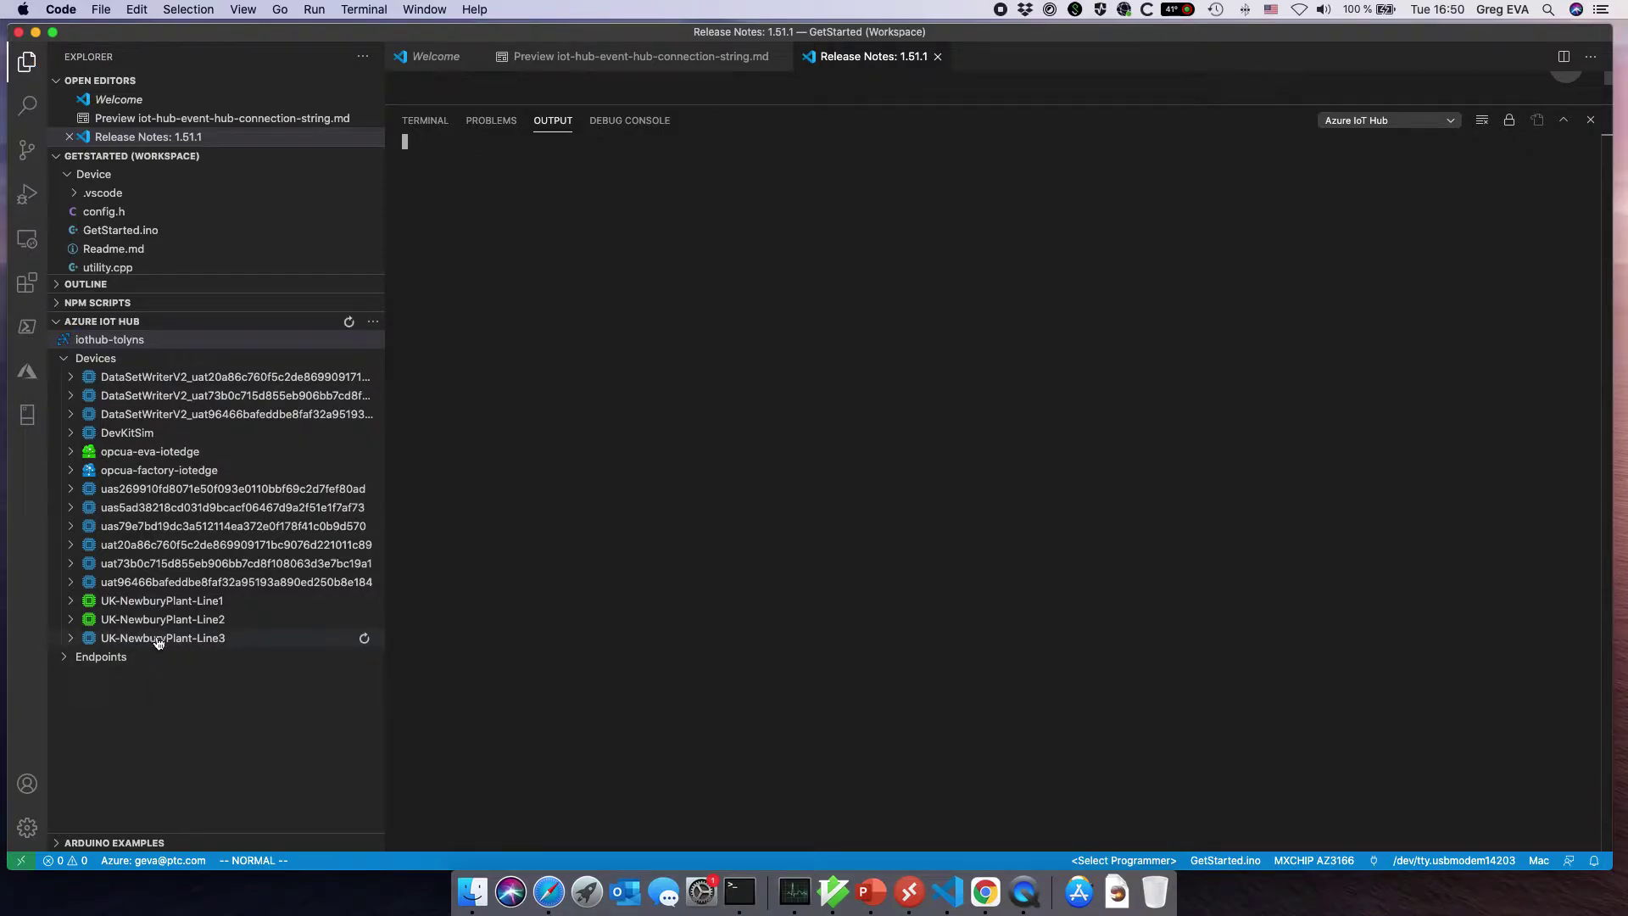
{"action": "mouse_move", "coordinate": [241, 640]}
{"action": "right_click", "coordinate": [211, 640]}
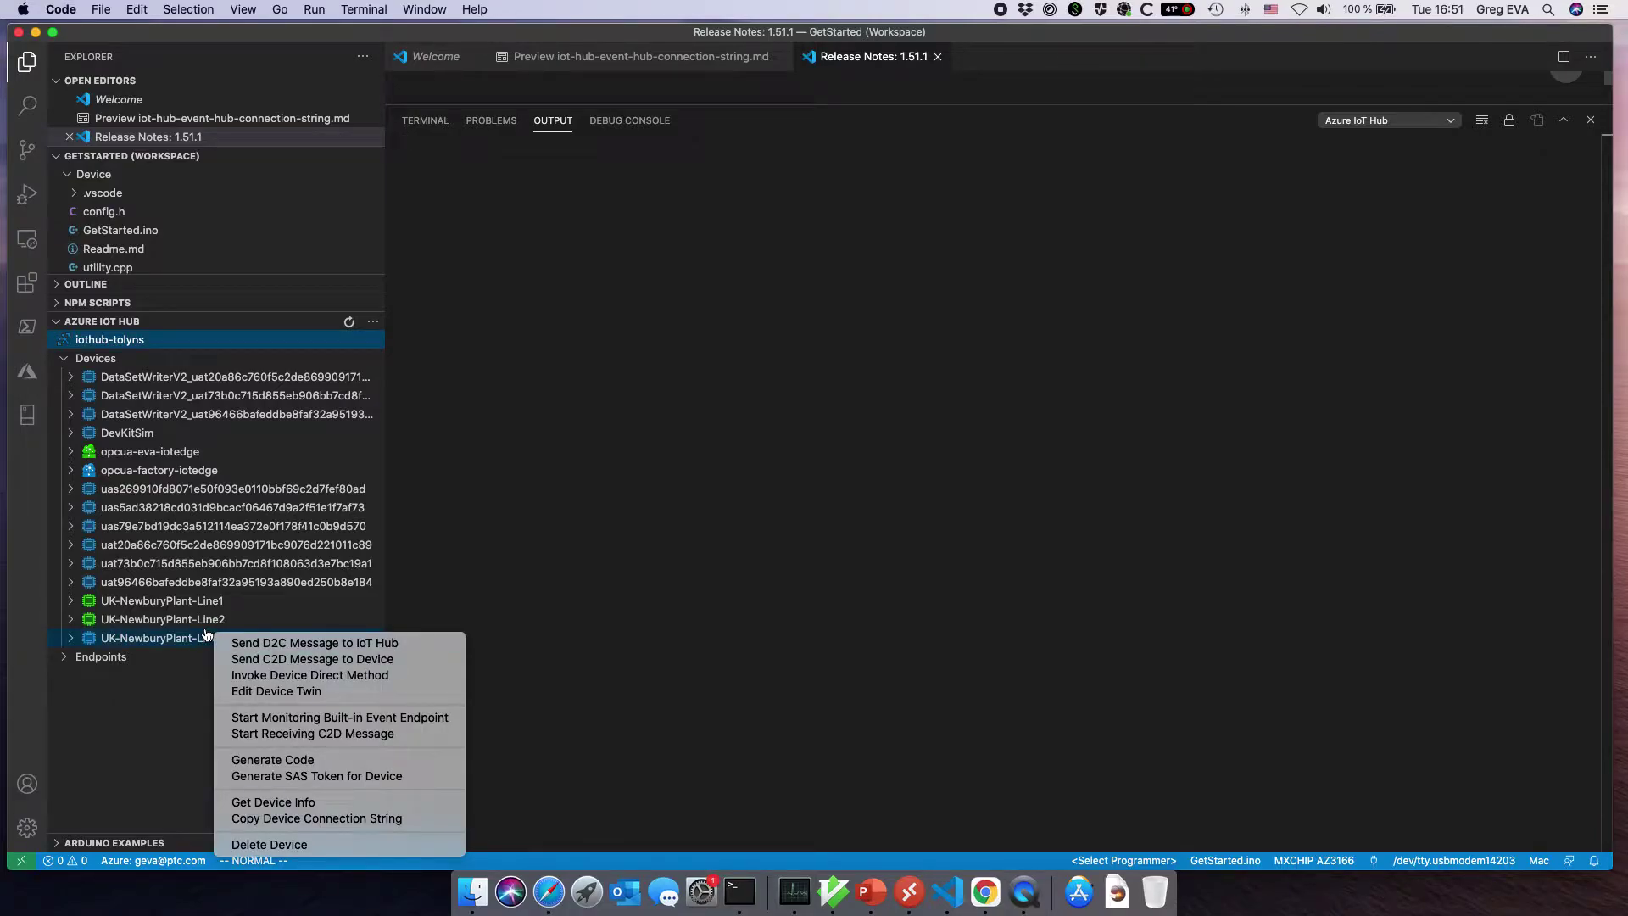
{"action": "left_click", "coordinate": [534, 640]}
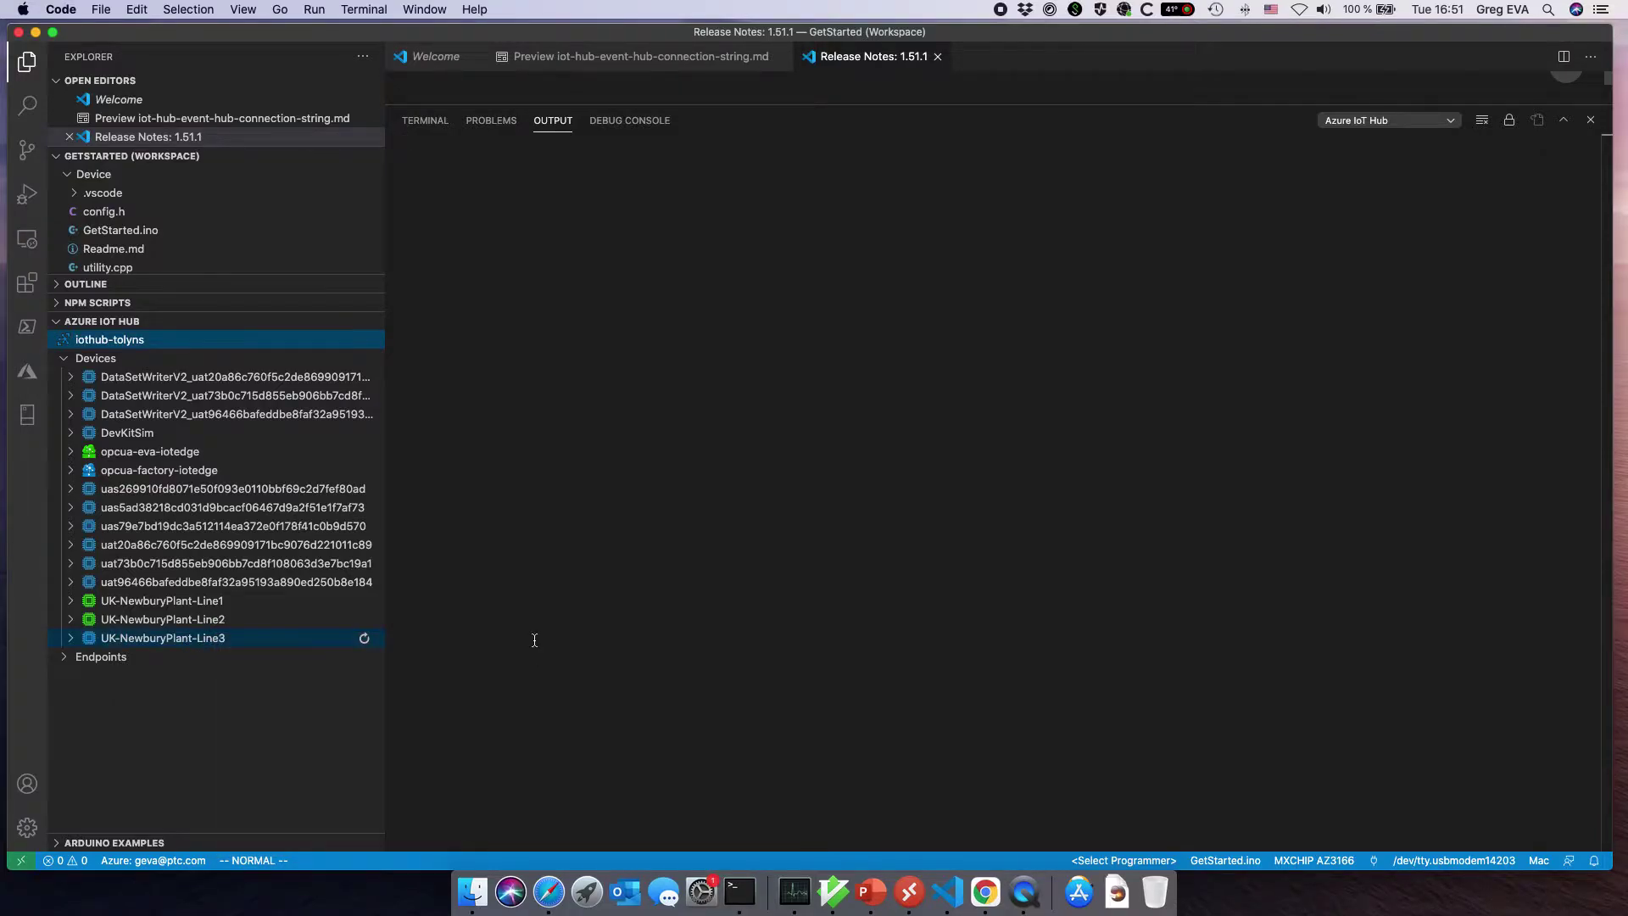
- Switch to the Azure portal in Safari and copy the hostname from the iothub-tolyns overview
{"action": "left_click", "coordinate": [549, 890]}
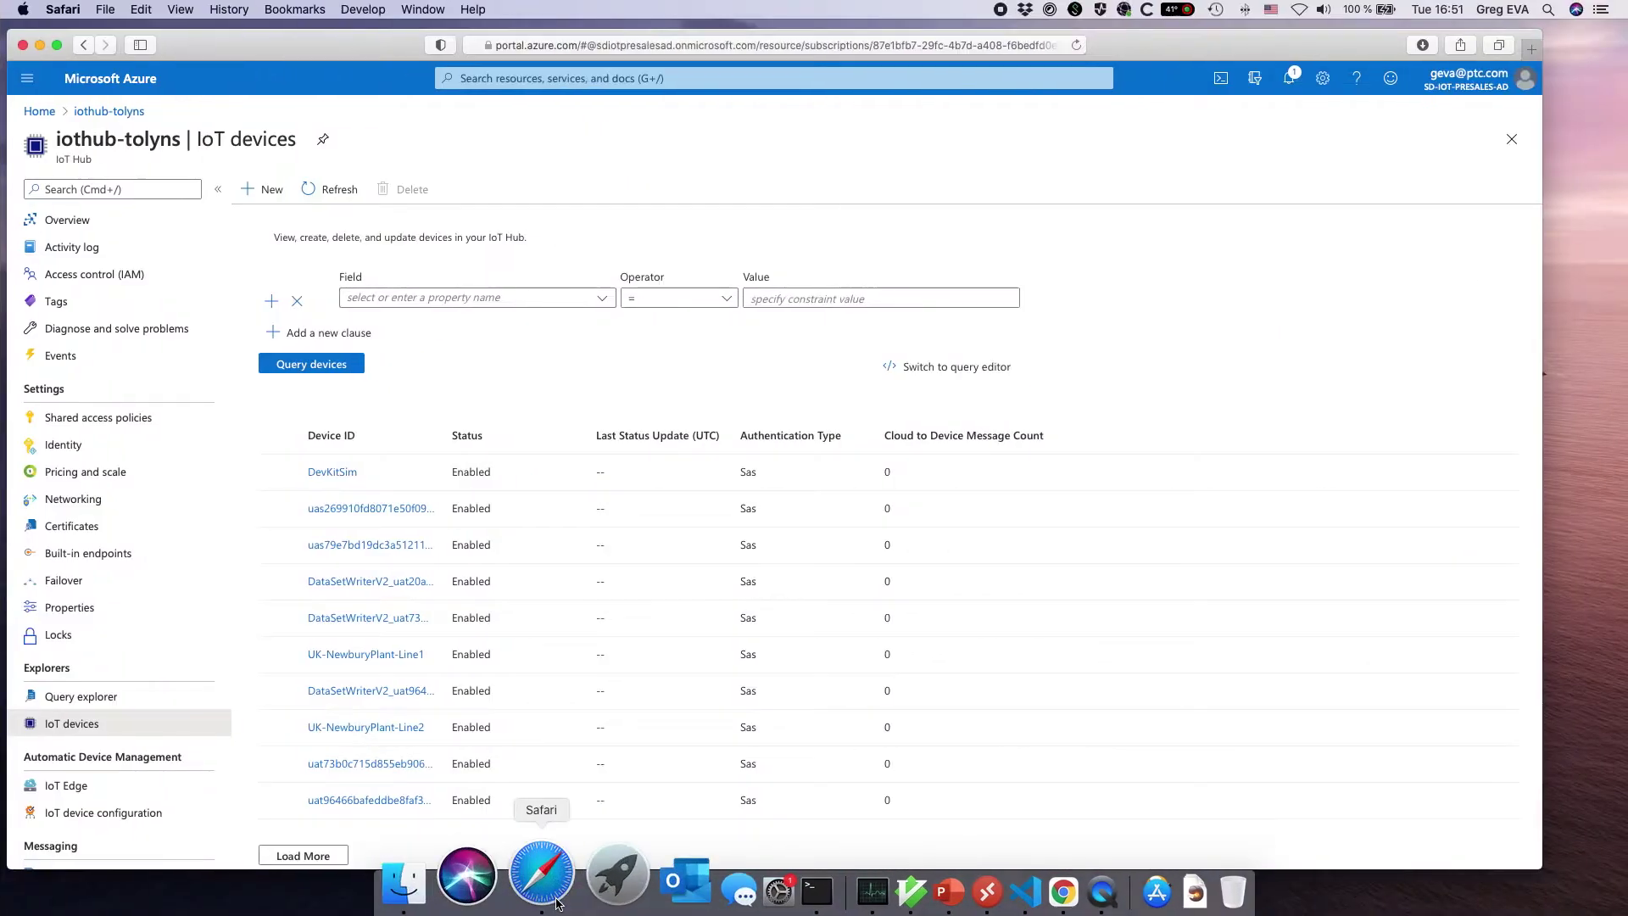
{"action": "left_click", "coordinate": [89, 220]}
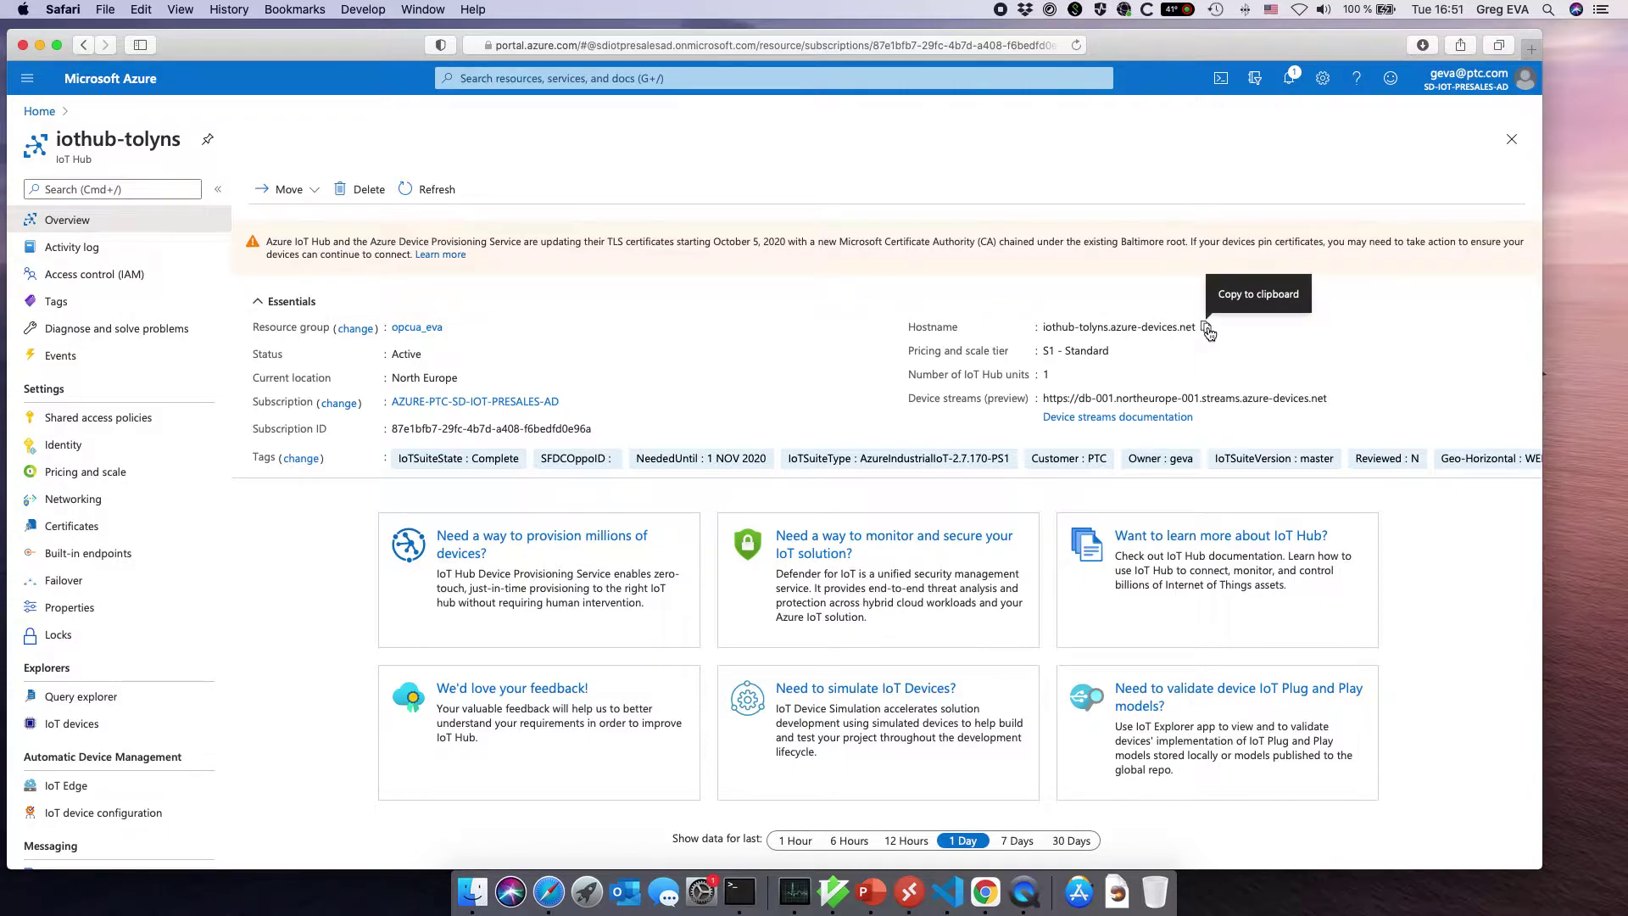
{"action": "left_click", "coordinate": [1206, 329]}
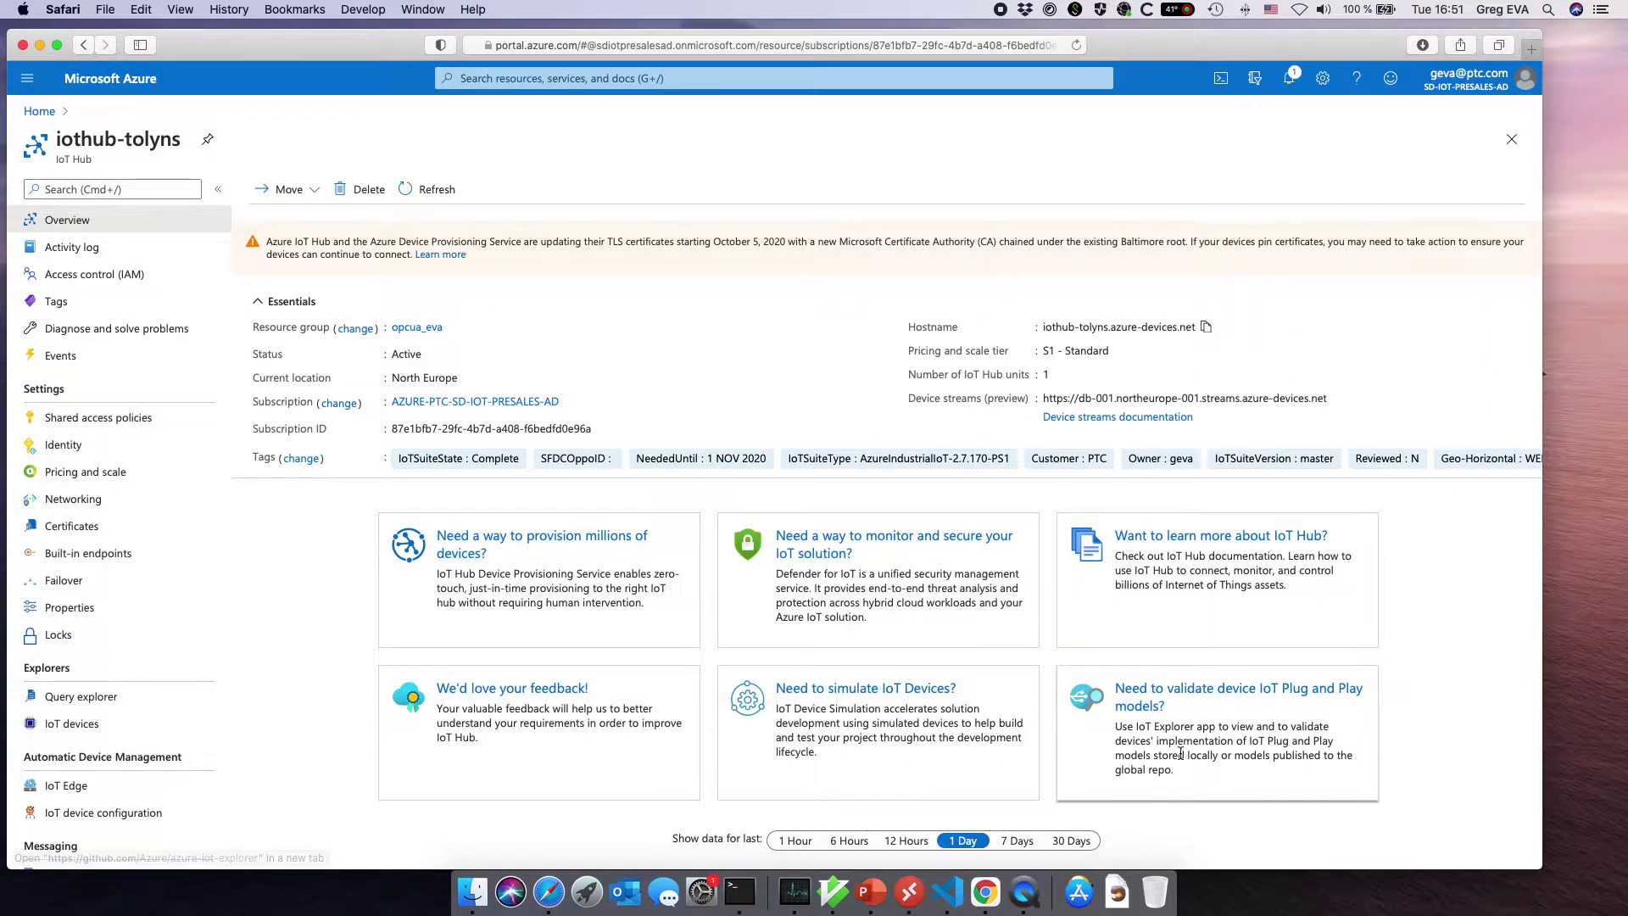
- Switch to the Microsoft Remote Desktop session and start a new IoT Gateway agent named Line3 of type MQTT Client
{"action": "left_click", "coordinate": [909, 891]}
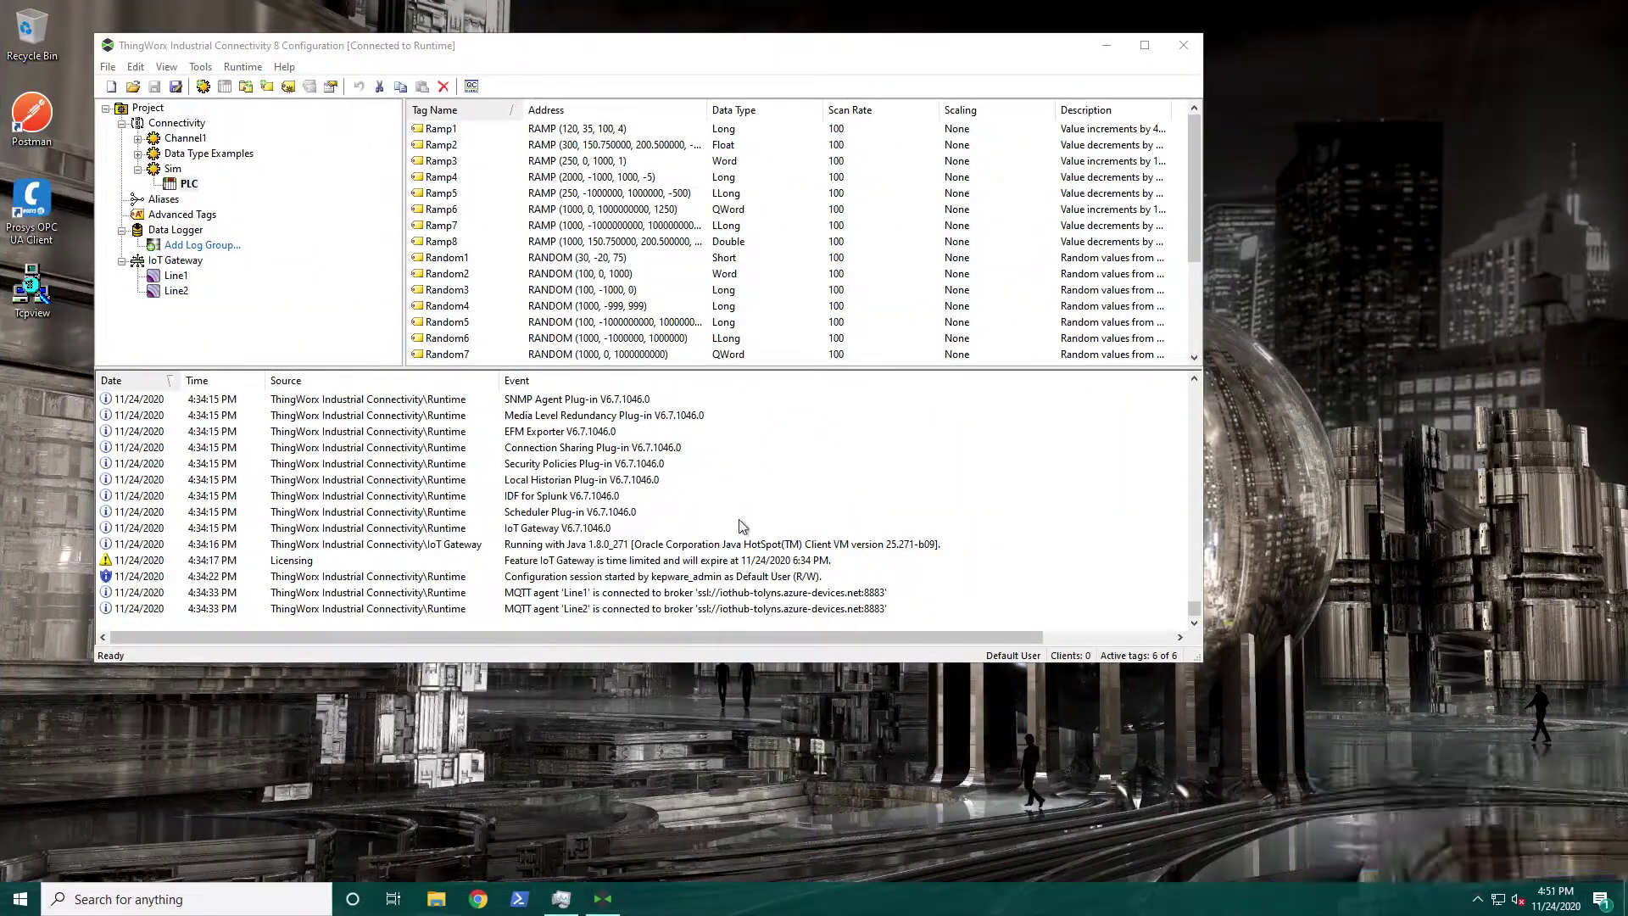
{"action": "left_click", "coordinate": [177, 261]}
{"action": "double_click", "coordinate": [177, 261]}
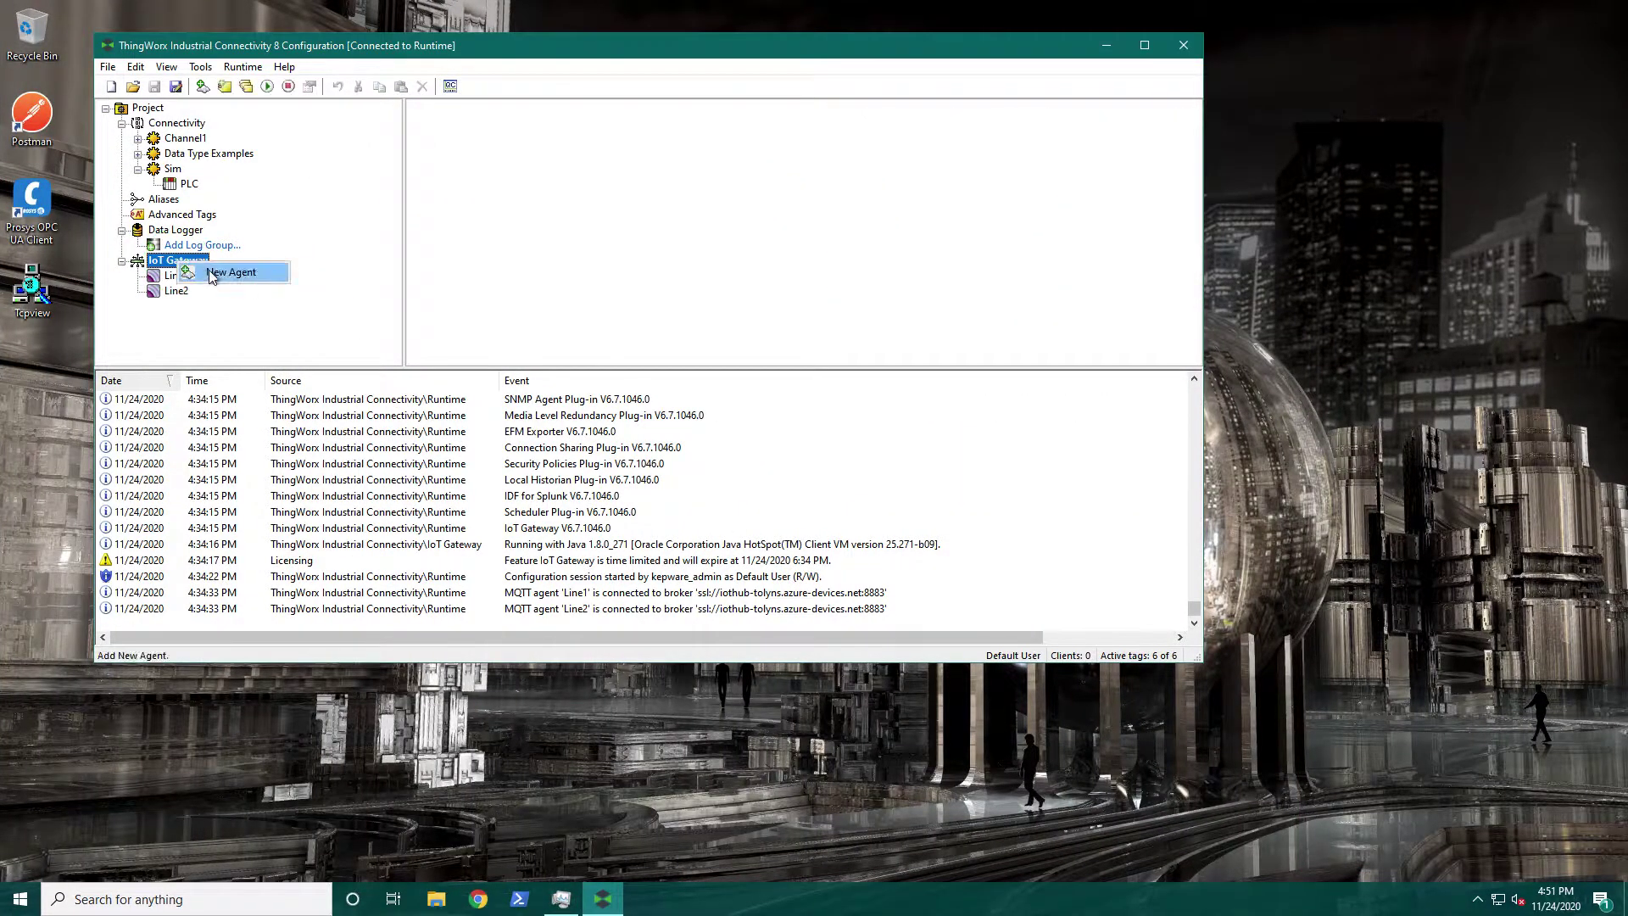
{"action": "type", "text": "Line3"}
{"action": "left_click", "coordinate": [629, 325]}
{"action": "left_click", "coordinate": [624, 361]}
{"action": "left_click", "coordinate": [658, 478]}
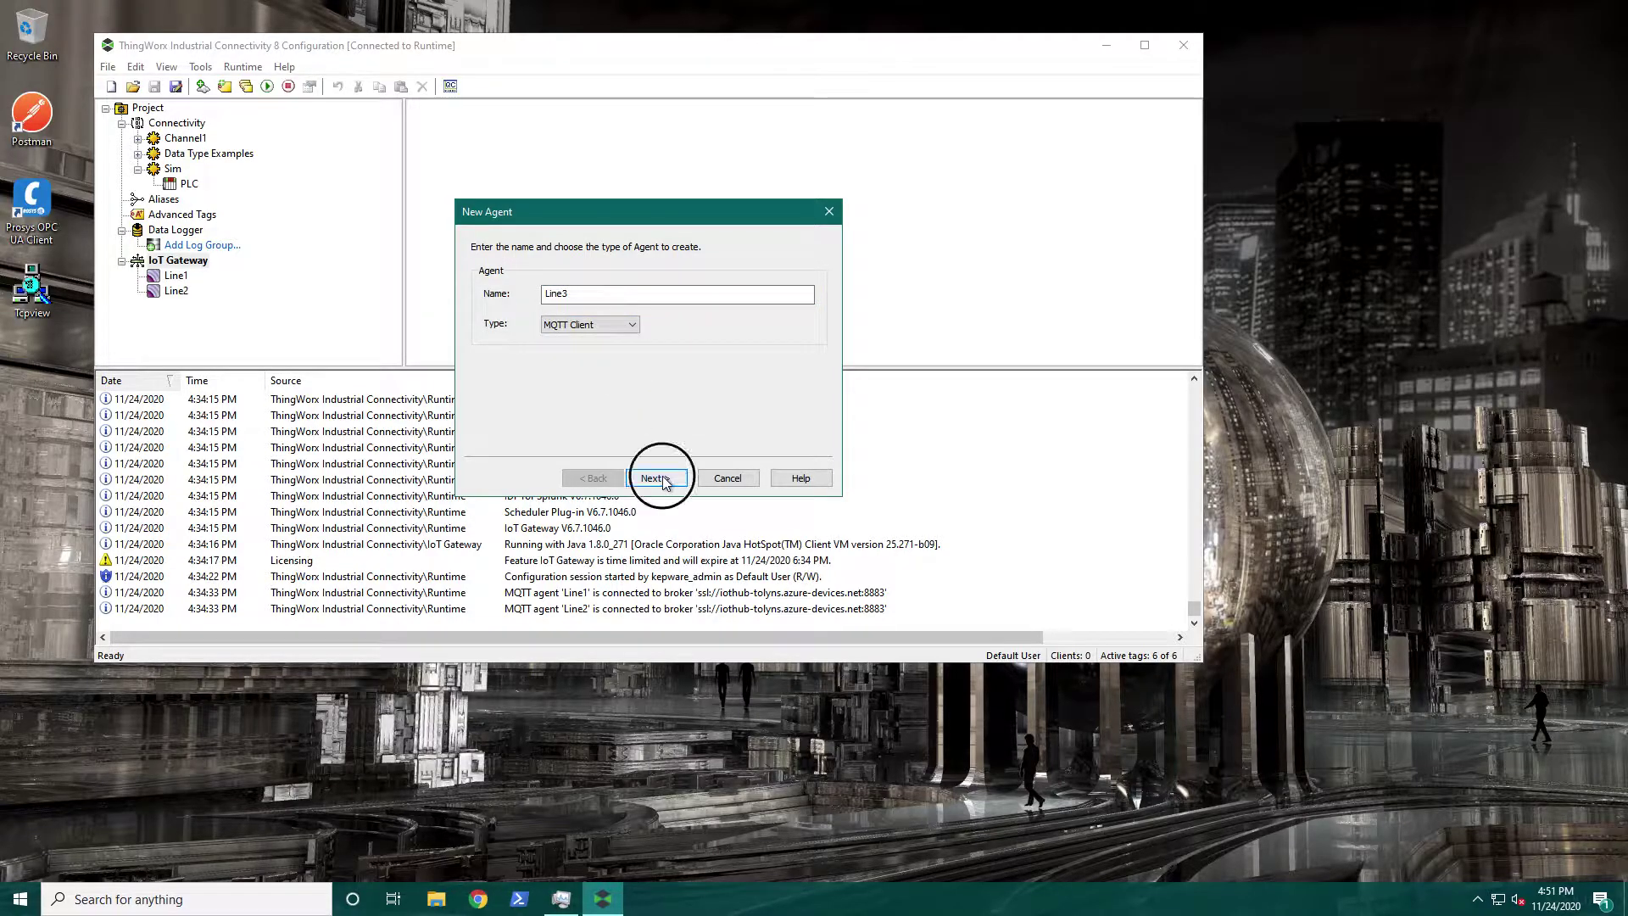
- Set the MQTT broker URL to ssl://iothub-tolyns.azure-devices.net:8883, using the copied hostname
{"action": "left_click", "coordinate": [627, 271]}
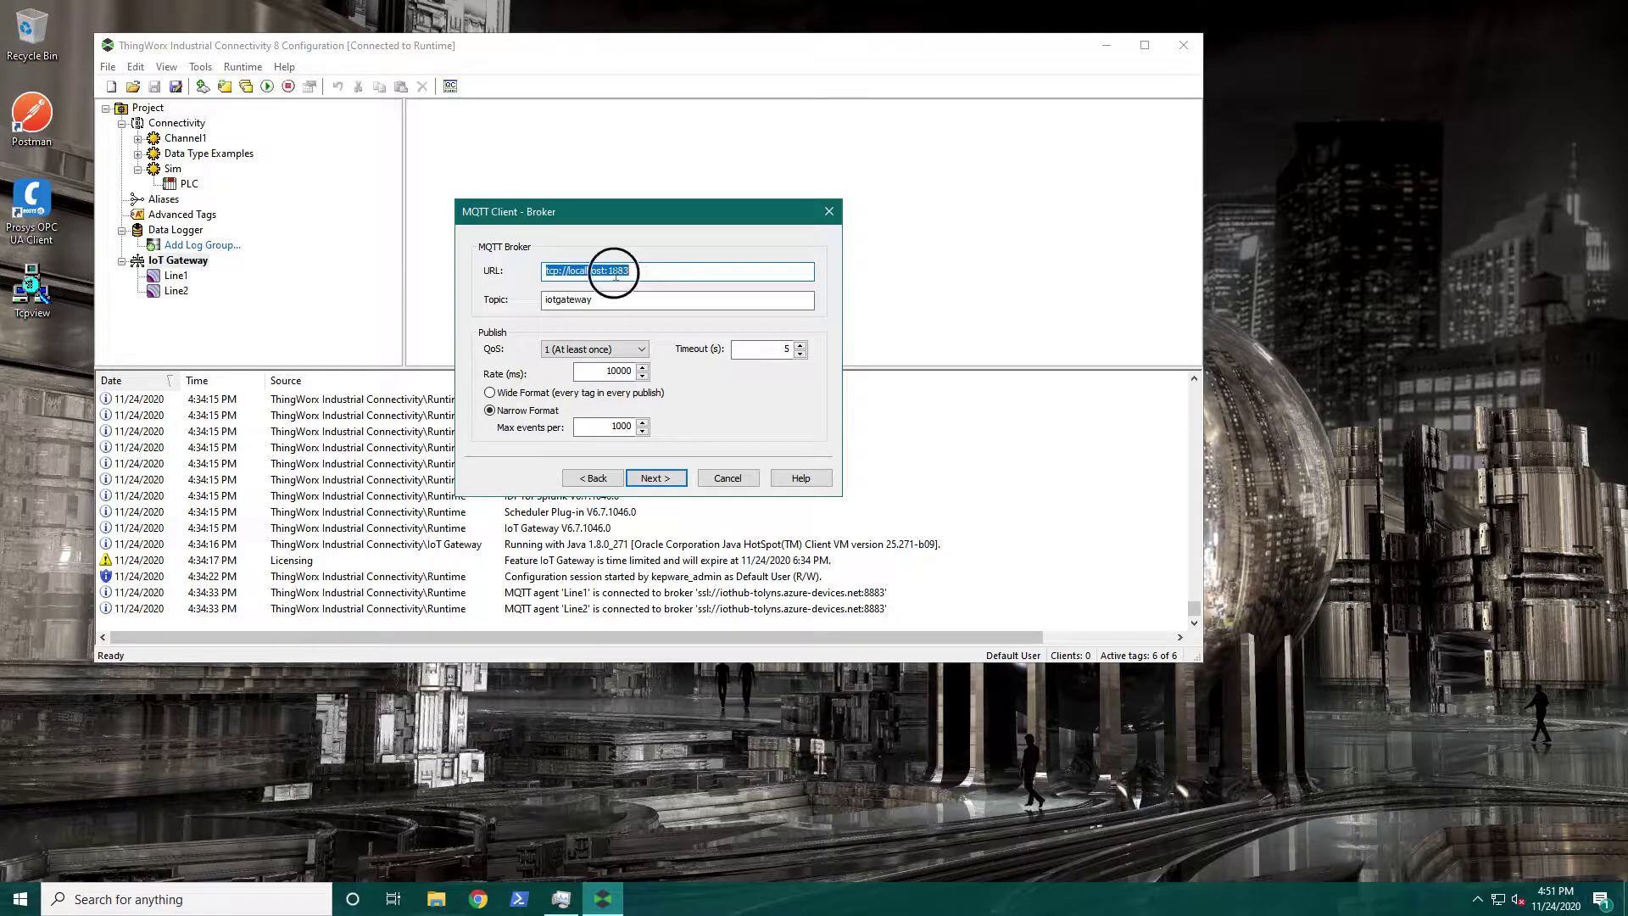
{"action": "left_click_drag", "start_coordinate": [614, 271], "coordinate": [545, 271]}
{"action": "type", "text": "ssl"}
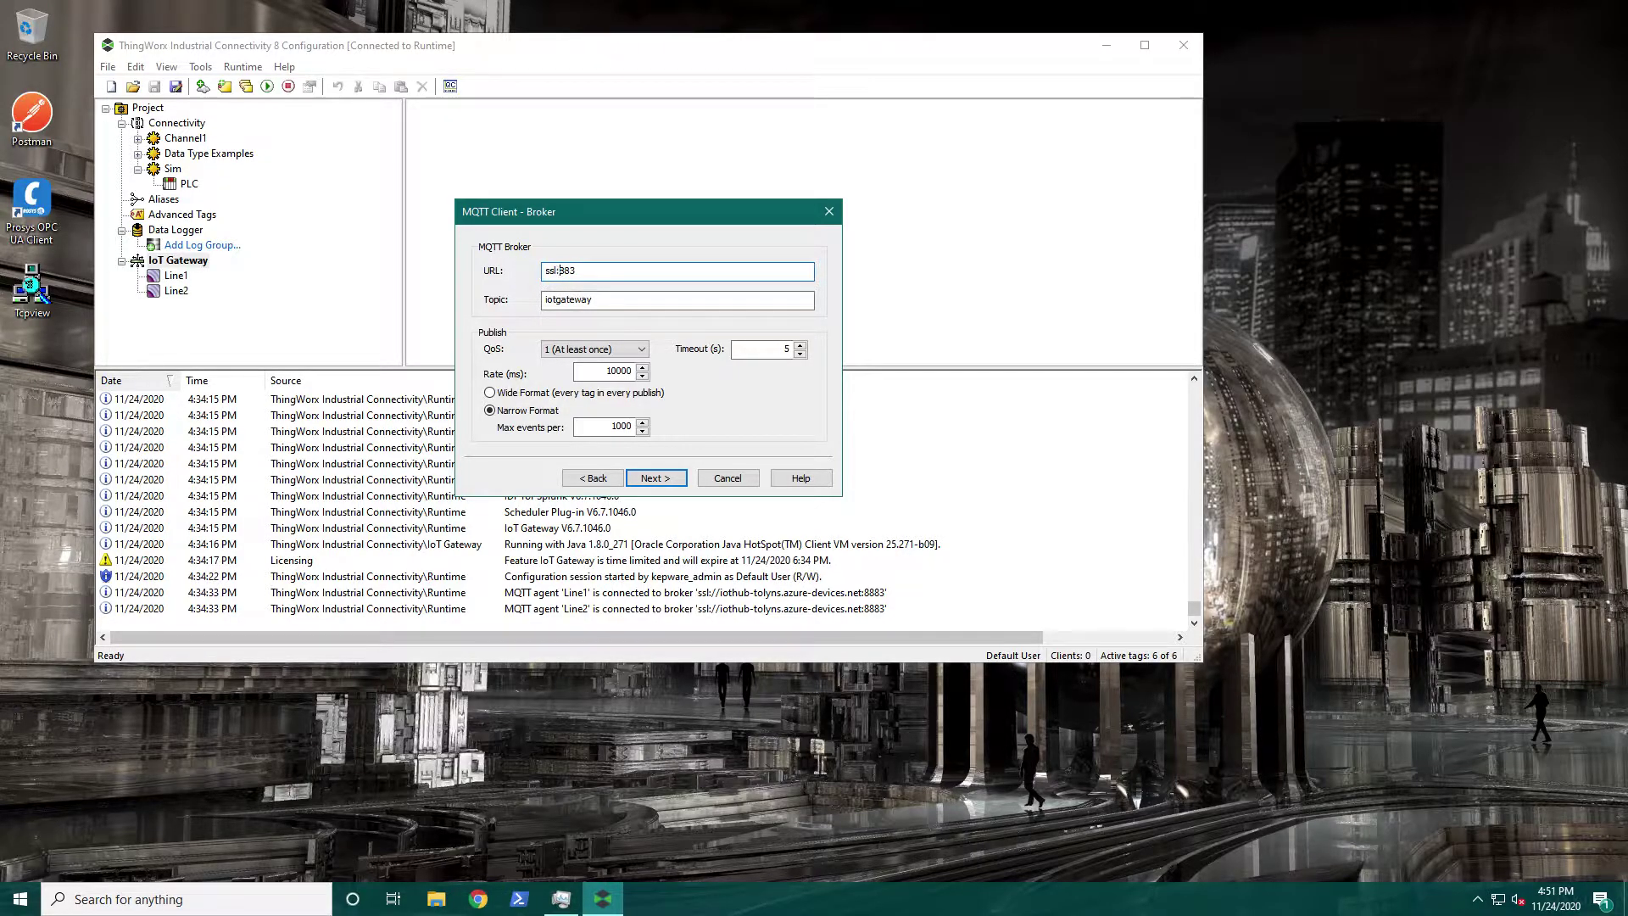
{"action": "type", "text": "://"}
{"action": "key", "text": "ctrl+v"}
- Set the MQTT topic to devices/UK-NewburyPlant-Line3/messages/events/
{"action": "left_click", "coordinate": [625, 301]}
{"action": "double_click", "coordinate": [625, 300]}
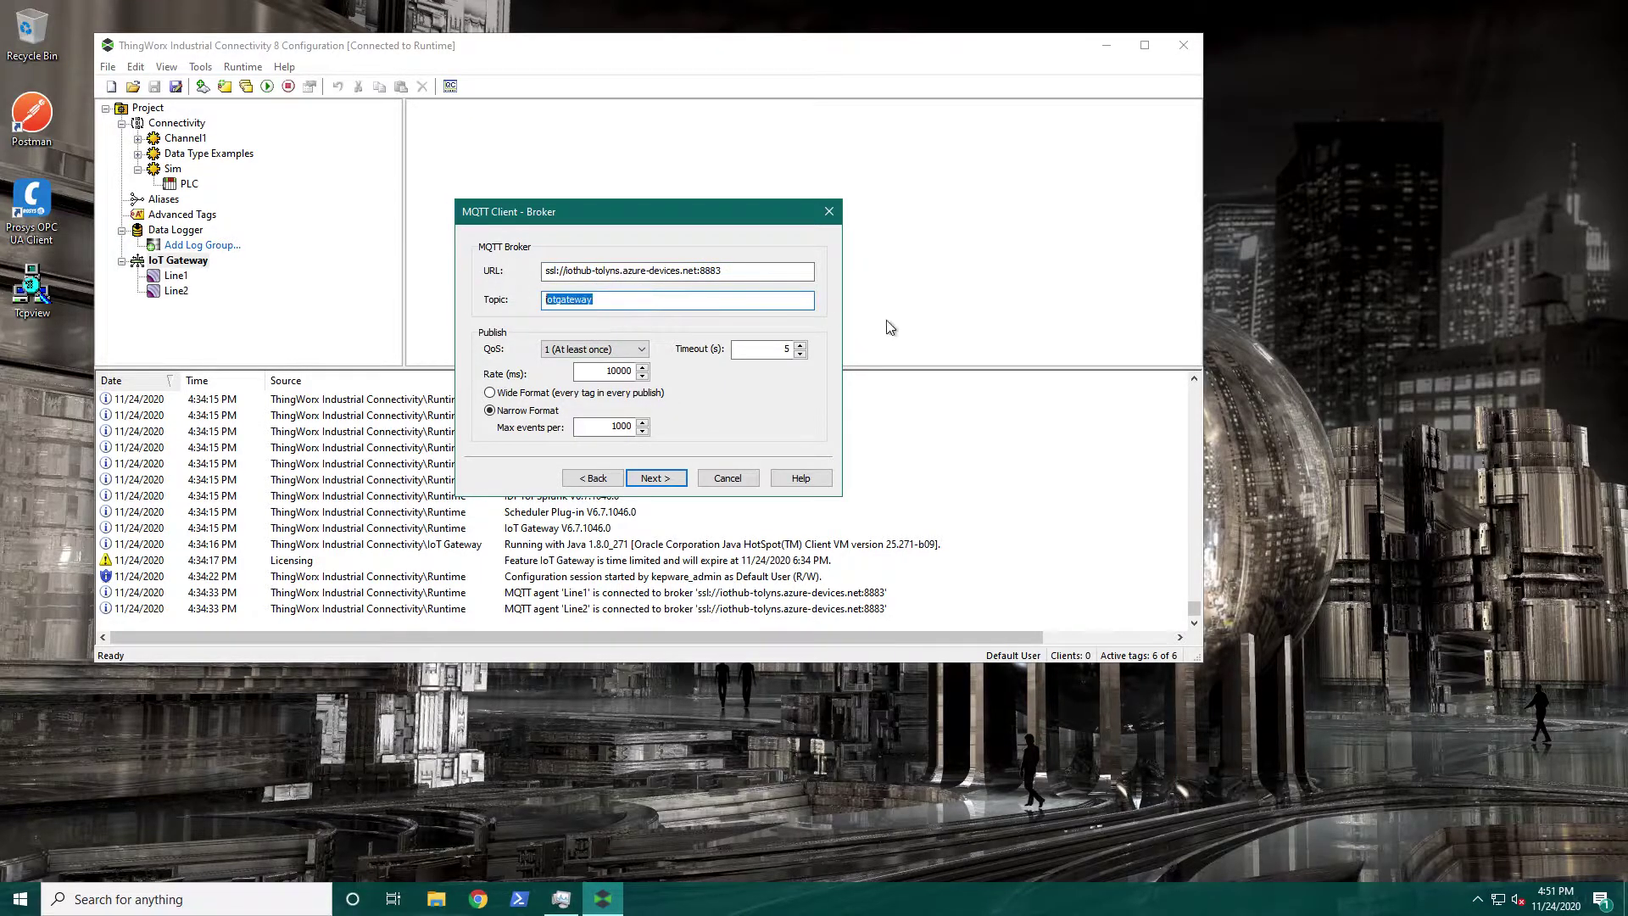
{"action": "type", "text": "devices/UK-NewburyPlant-"}
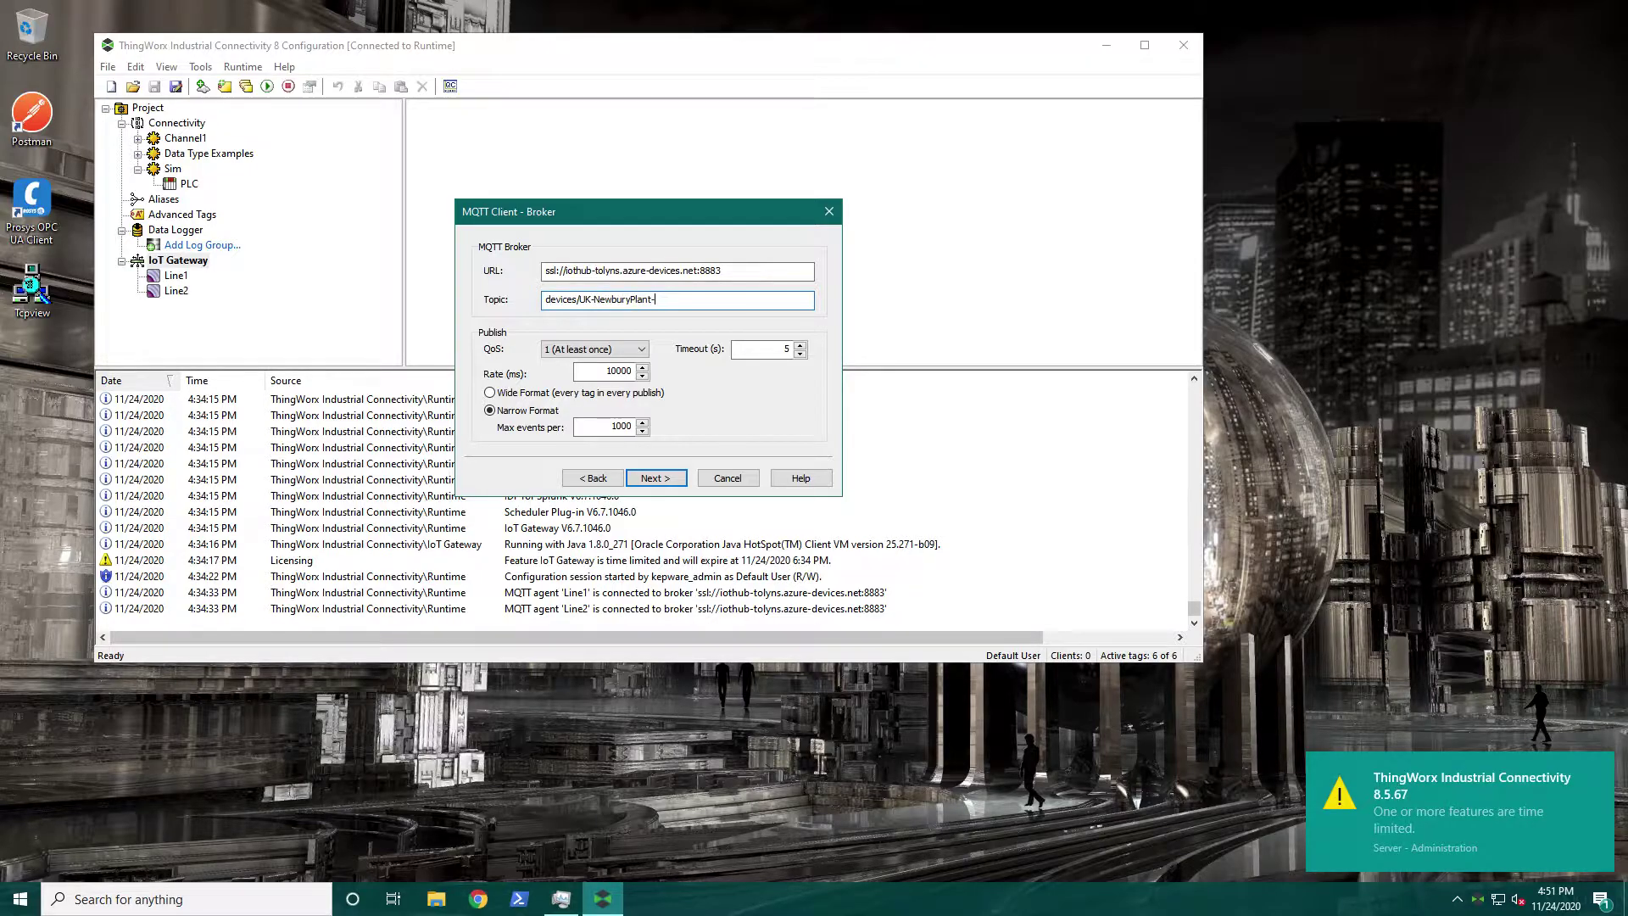
{"action": "type", "text": "/messages/events/"}
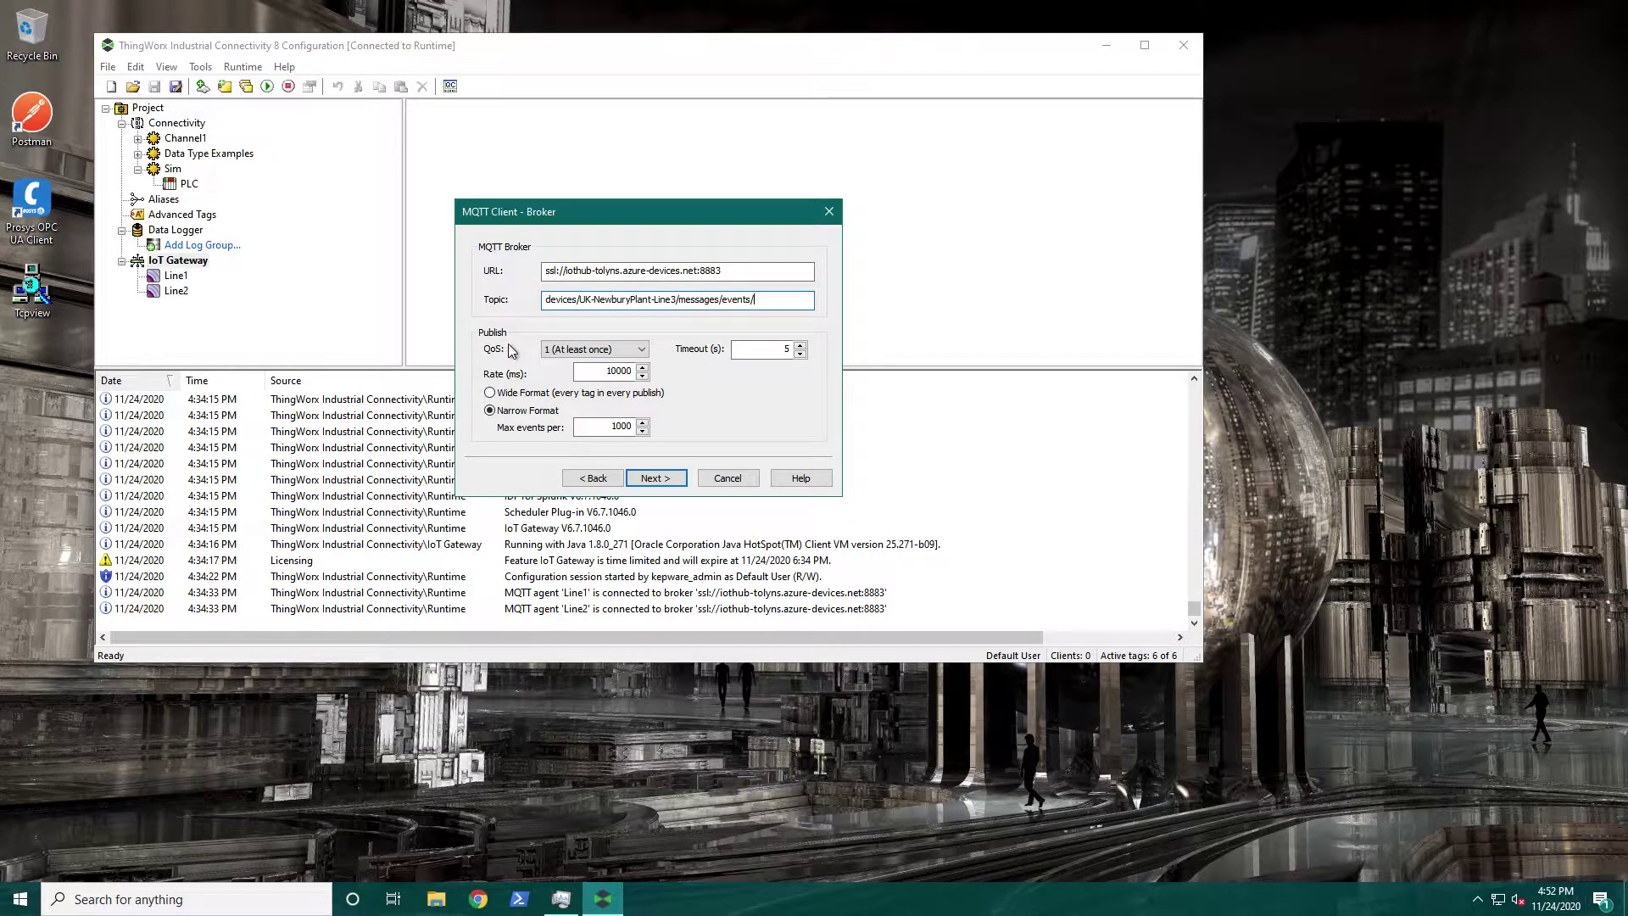
- Review the QoS and publish rate, keep 1 (At least once) and 10000 ms, and continue to the security settings
{"action": "left_click", "coordinate": [563, 352]}
{"action": "left_click", "coordinate": [527, 351]}
{"action": "left_click", "coordinate": [632, 372]}
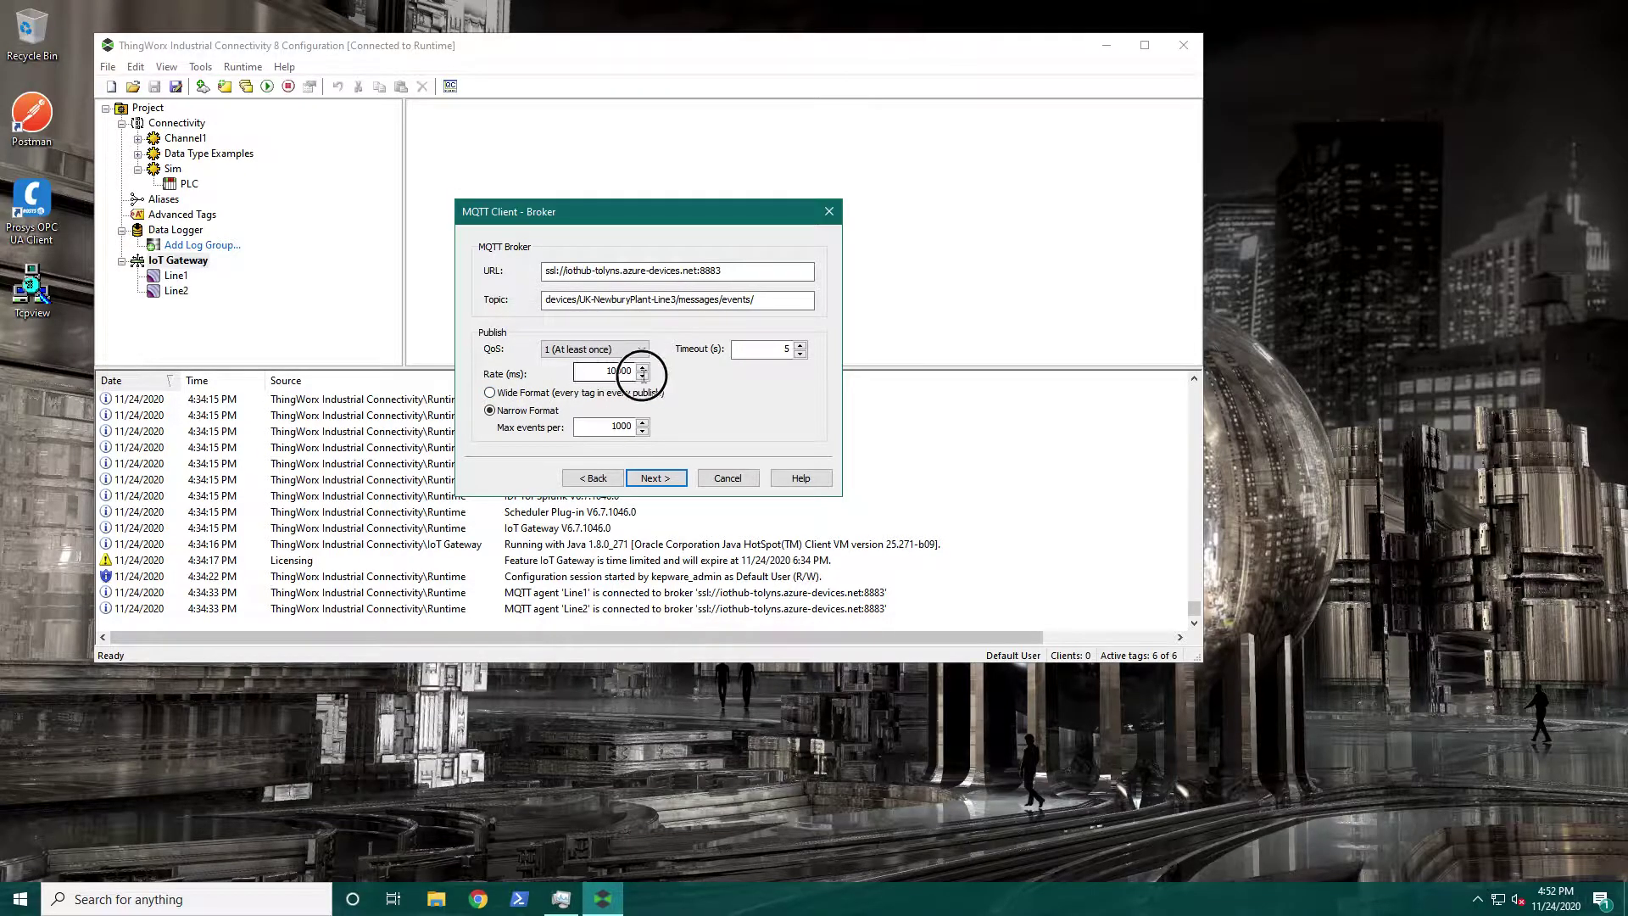
{"action": "double_click", "coordinate": [574, 377]}
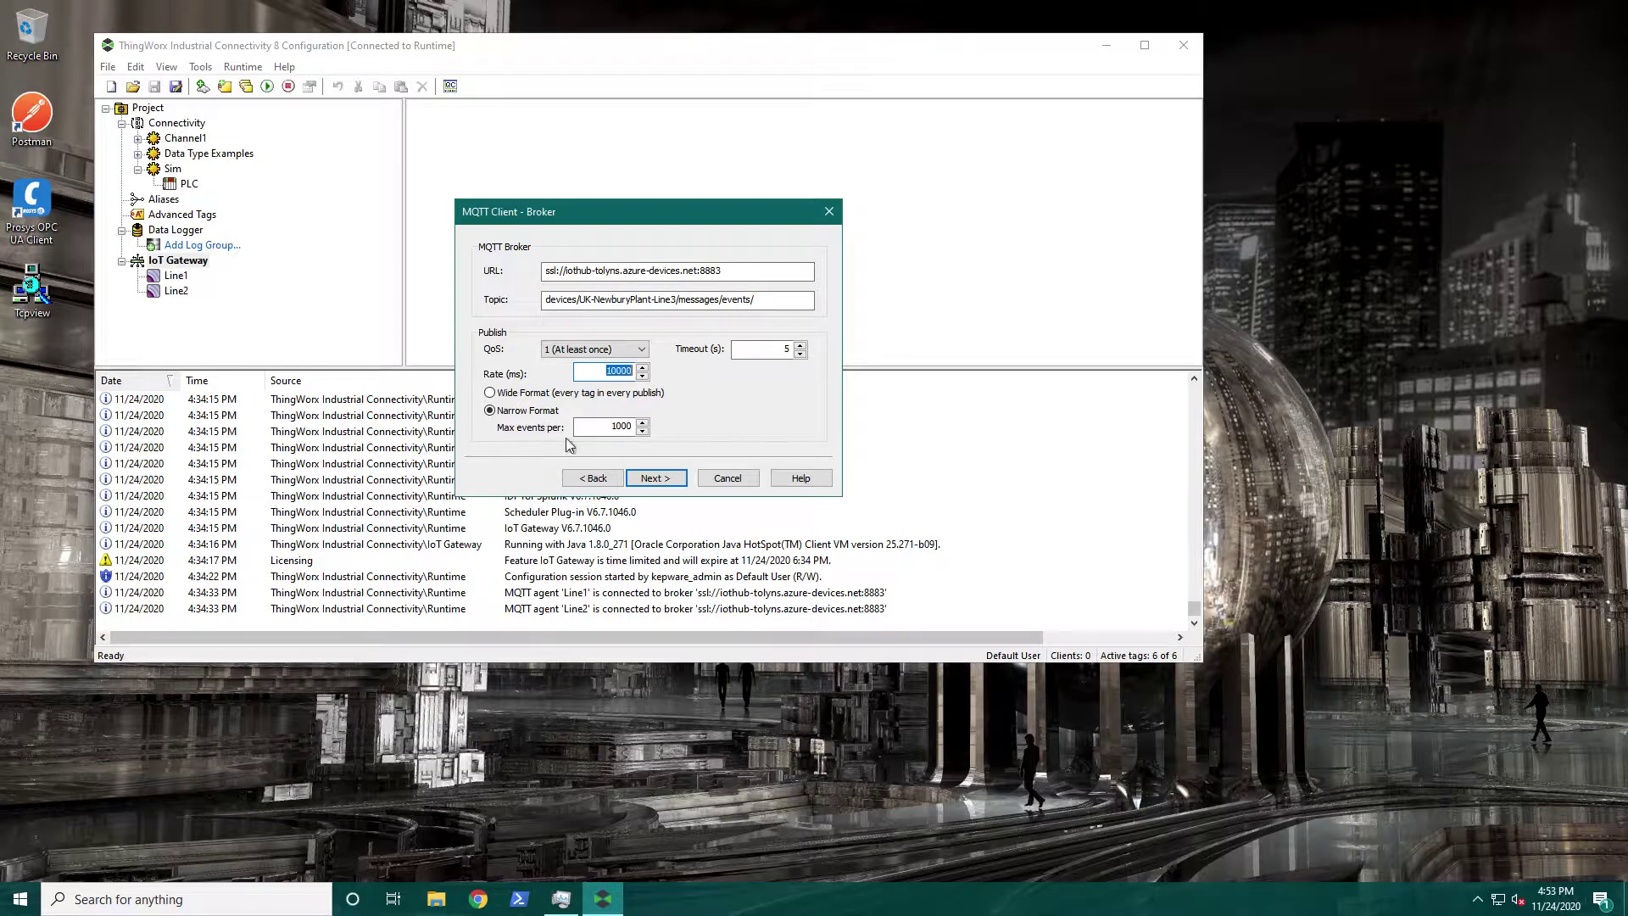
{"action": "left_click", "coordinate": [657, 478]}
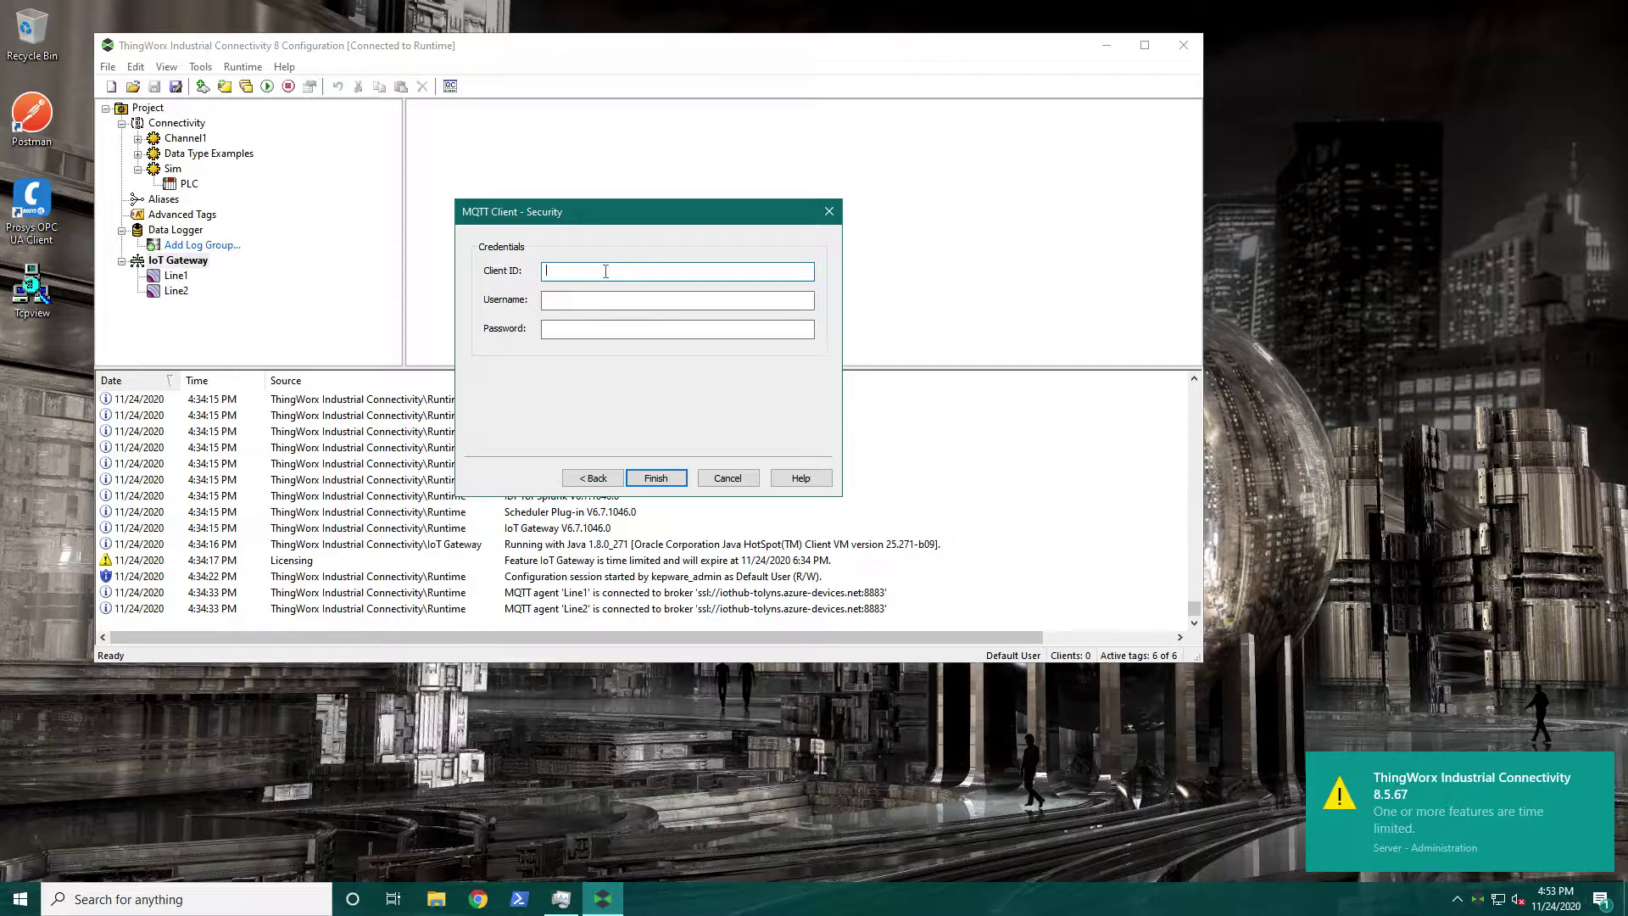
- Set the client ID to UK-NewburyPlant-Line3 and the username to iothub-tolyns.azure-devices.net/UK-NewburyPlant-Line3
{"action": "type", "text": "UK"}
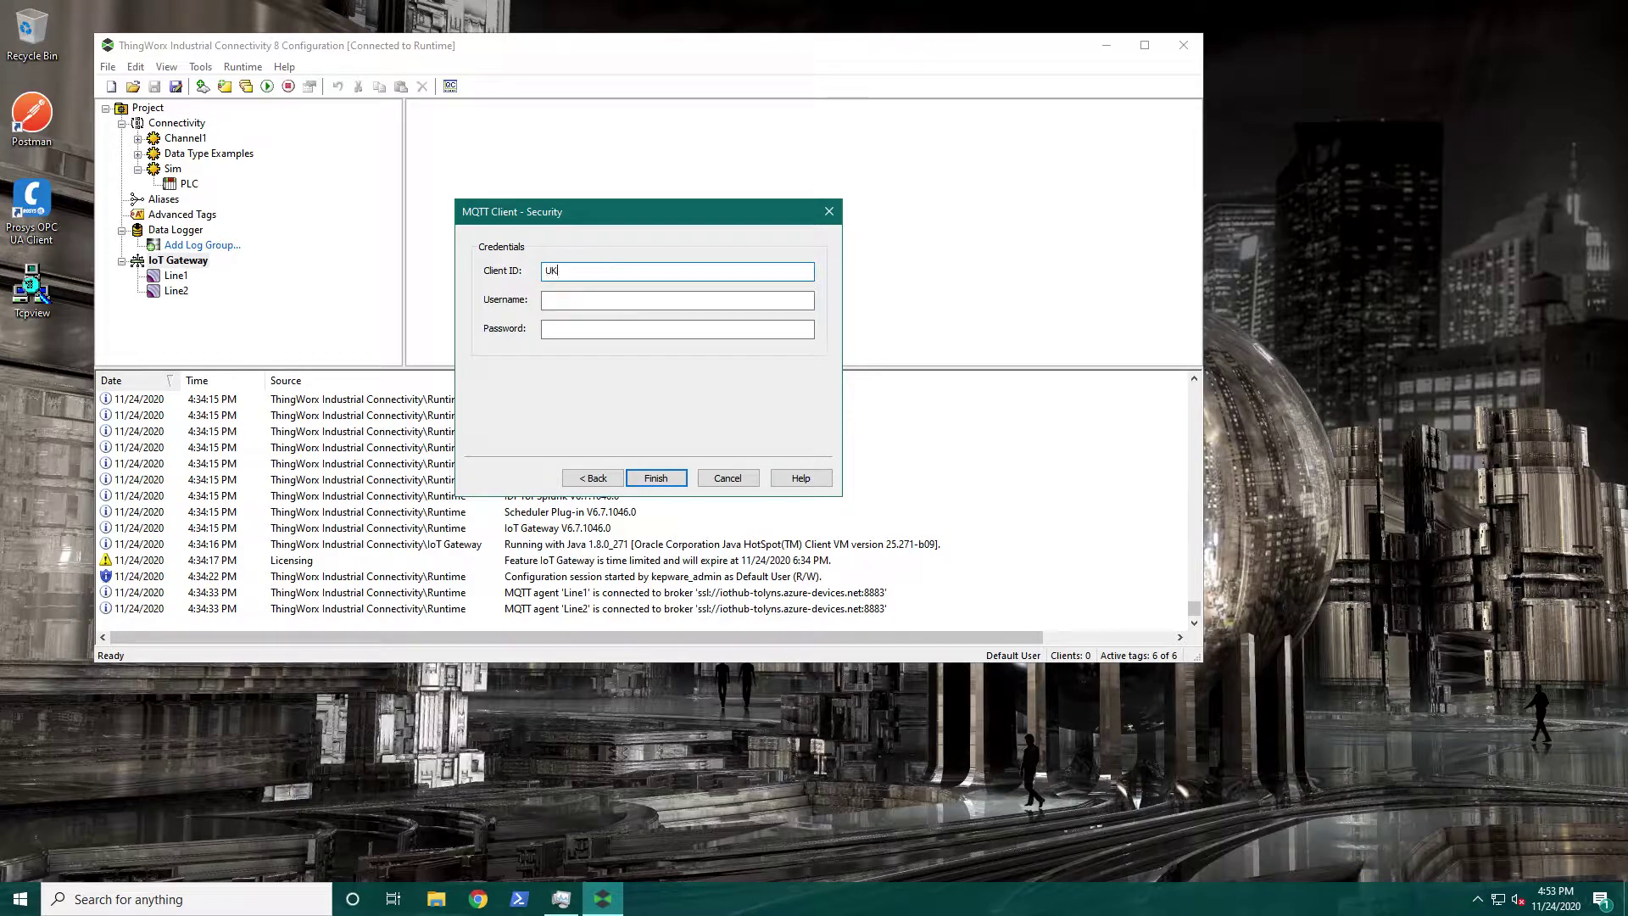
{"action": "type", "text": "-NewburyPlant-Line3"}
{"action": "left_click", "coordinate": [605, 300]}
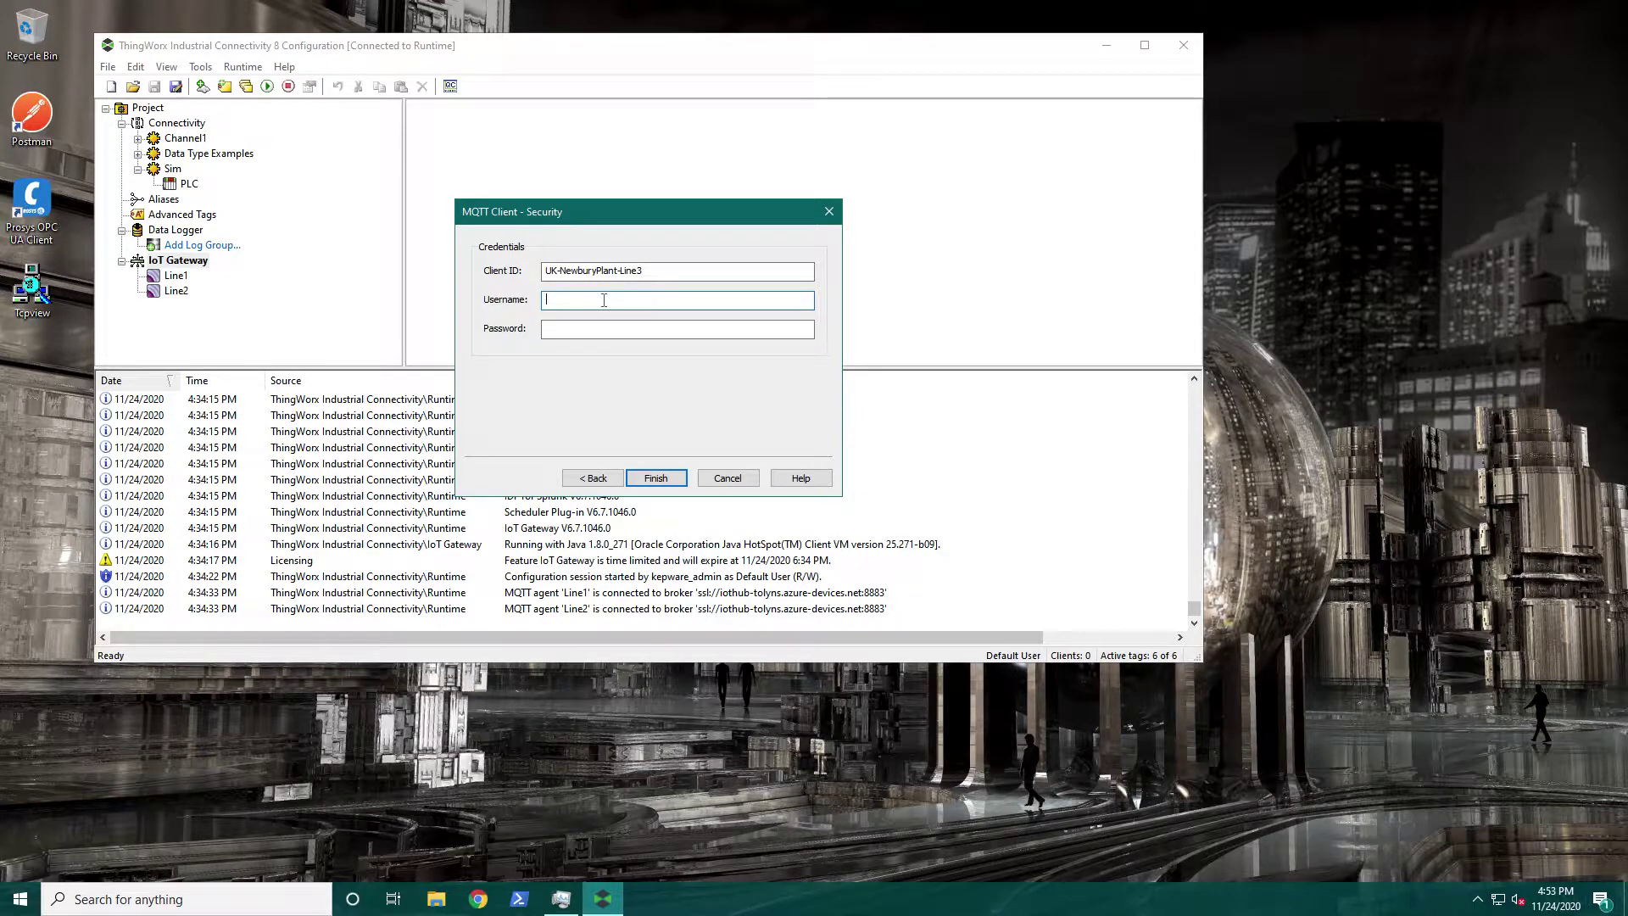
{"action": "key", "text": "ctrl+v"}
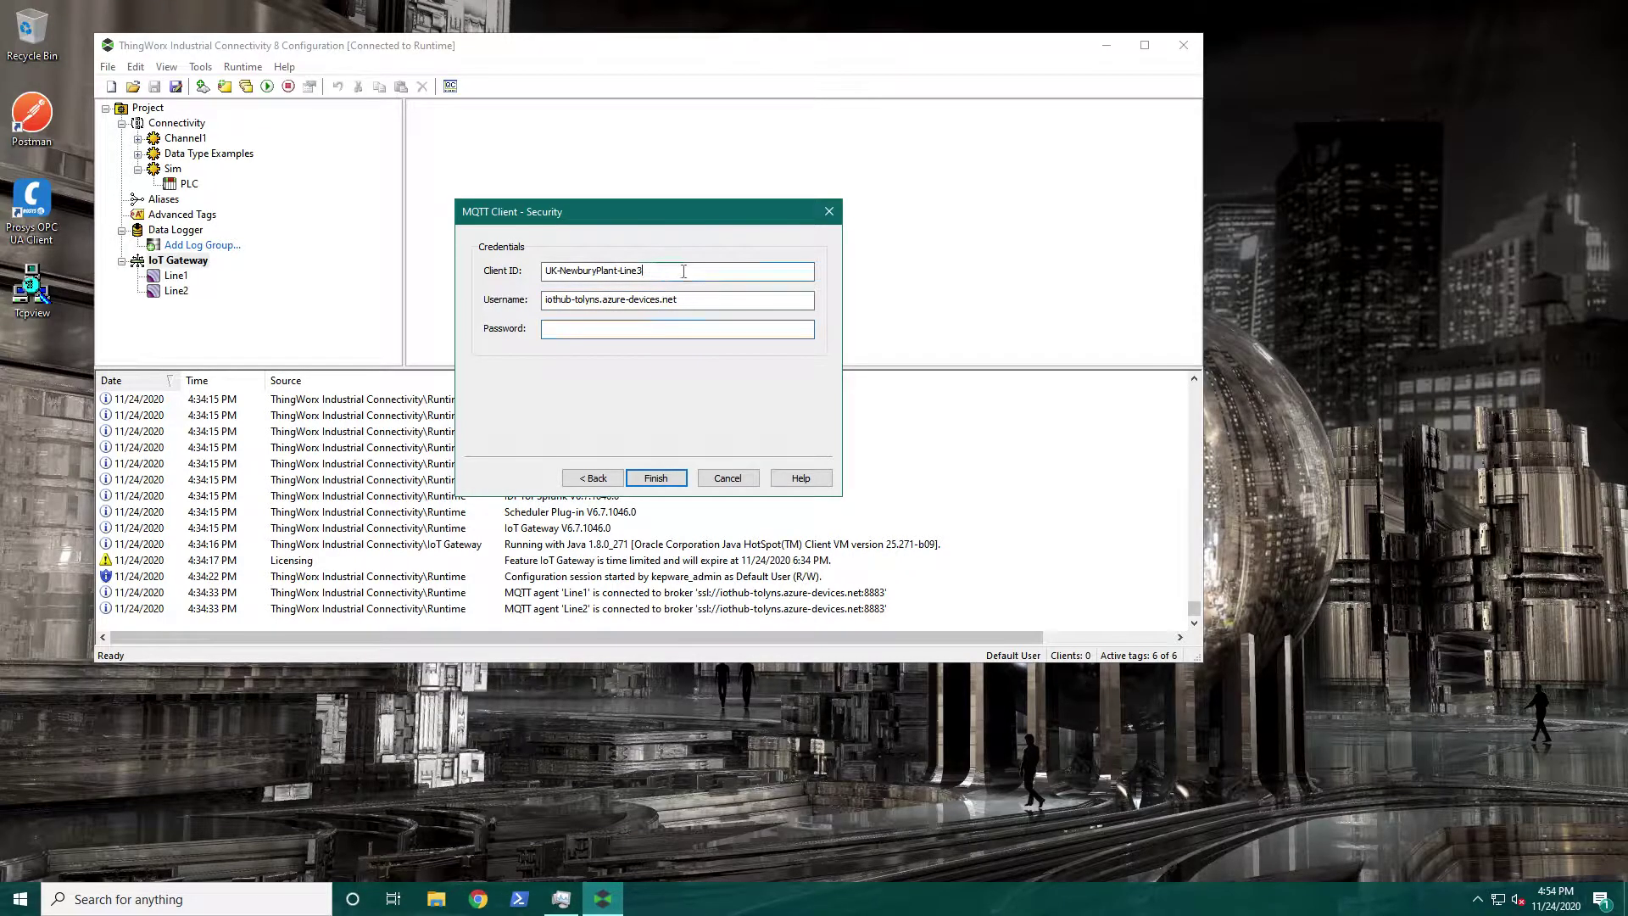
{"action": "double_click", "coordinate": [668, 274]}
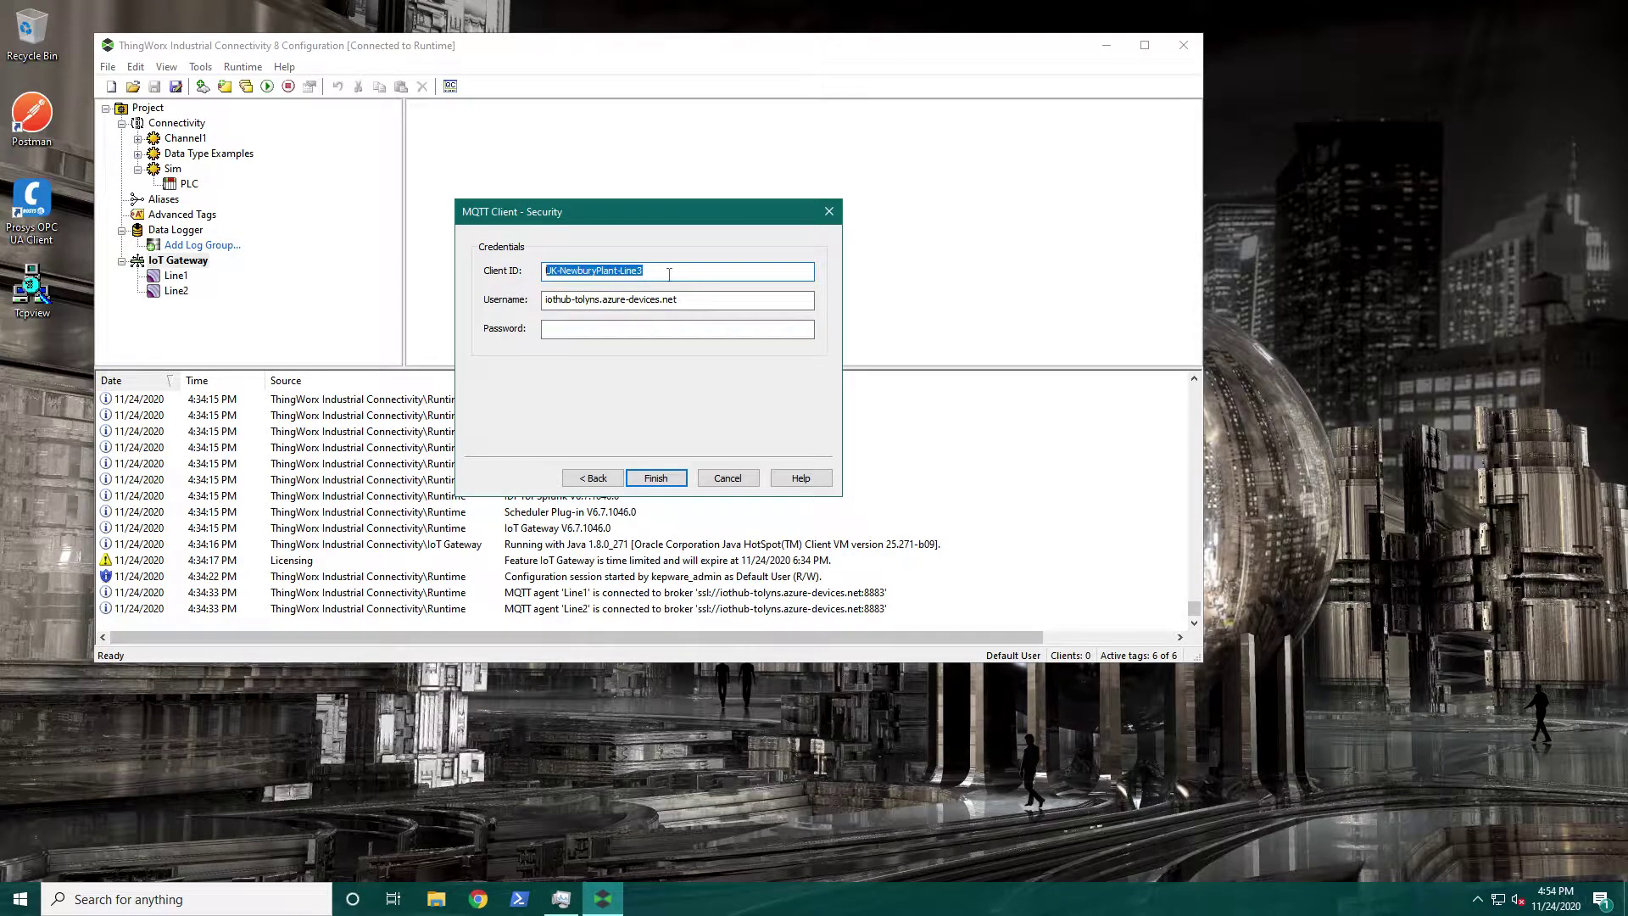
{"action": "left_click", "coordinate": [737, 302]}
{"action": "key", "text": "ctrl+v"}
{"action": "left_click", "coordinate": [668, 332]}
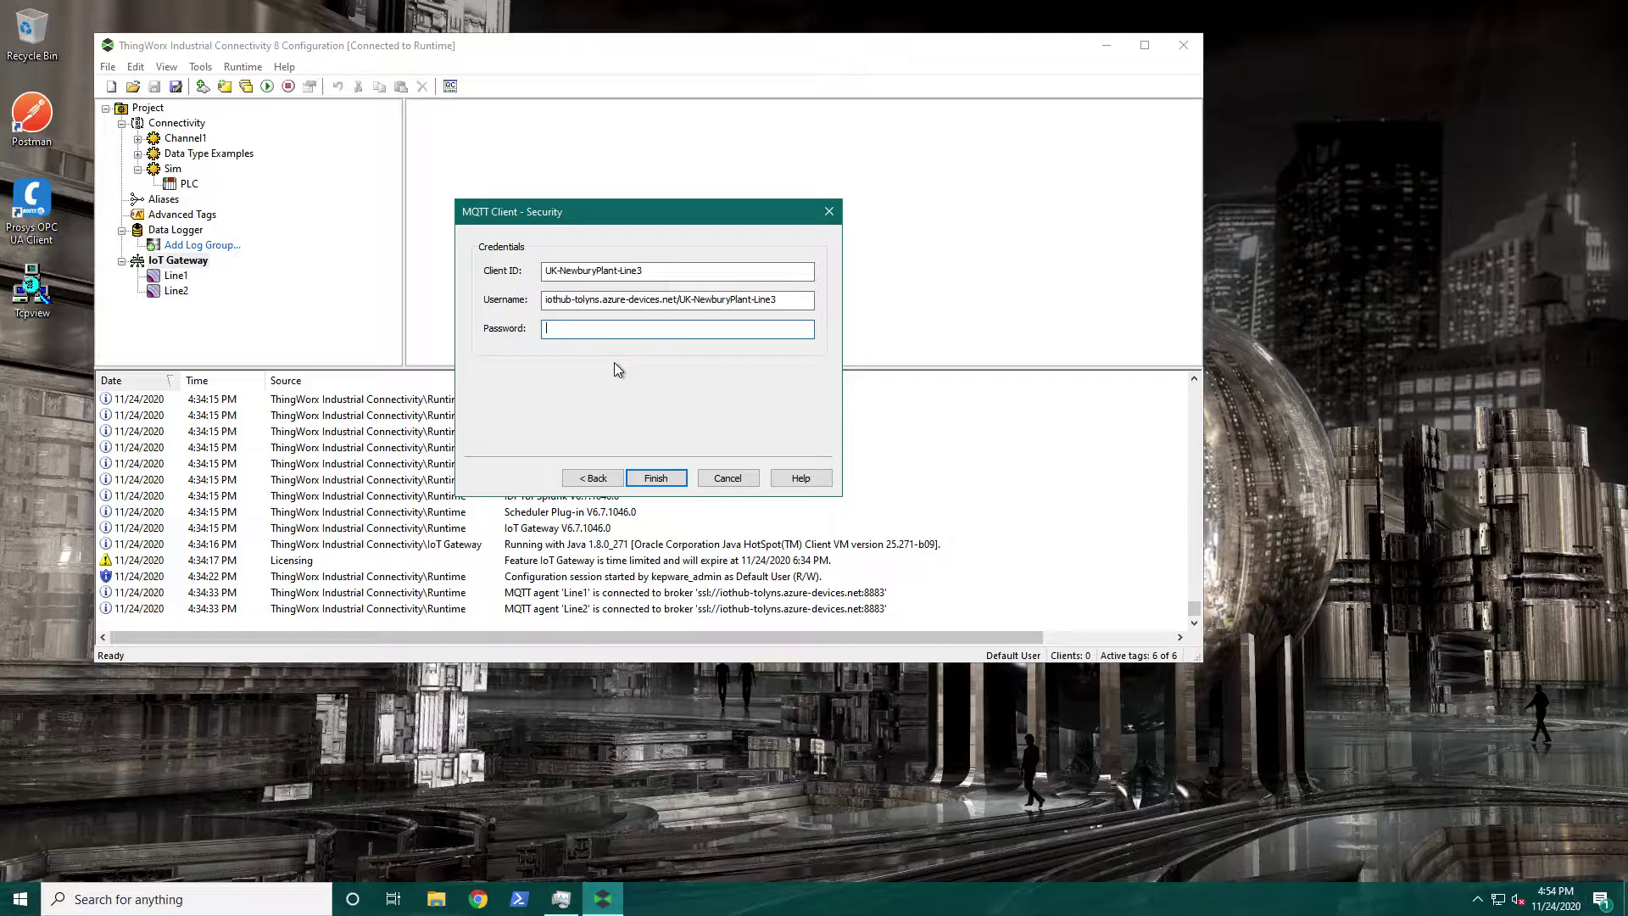
- Switch to Visual Studio Code and generate a SAS token for UK-NewburyPlant-Line3 with an expiration time of 8760 hours
{"action": "key", "text": "ctrl+Right"}
{"action": "key", "text": "ctrl+Right"}
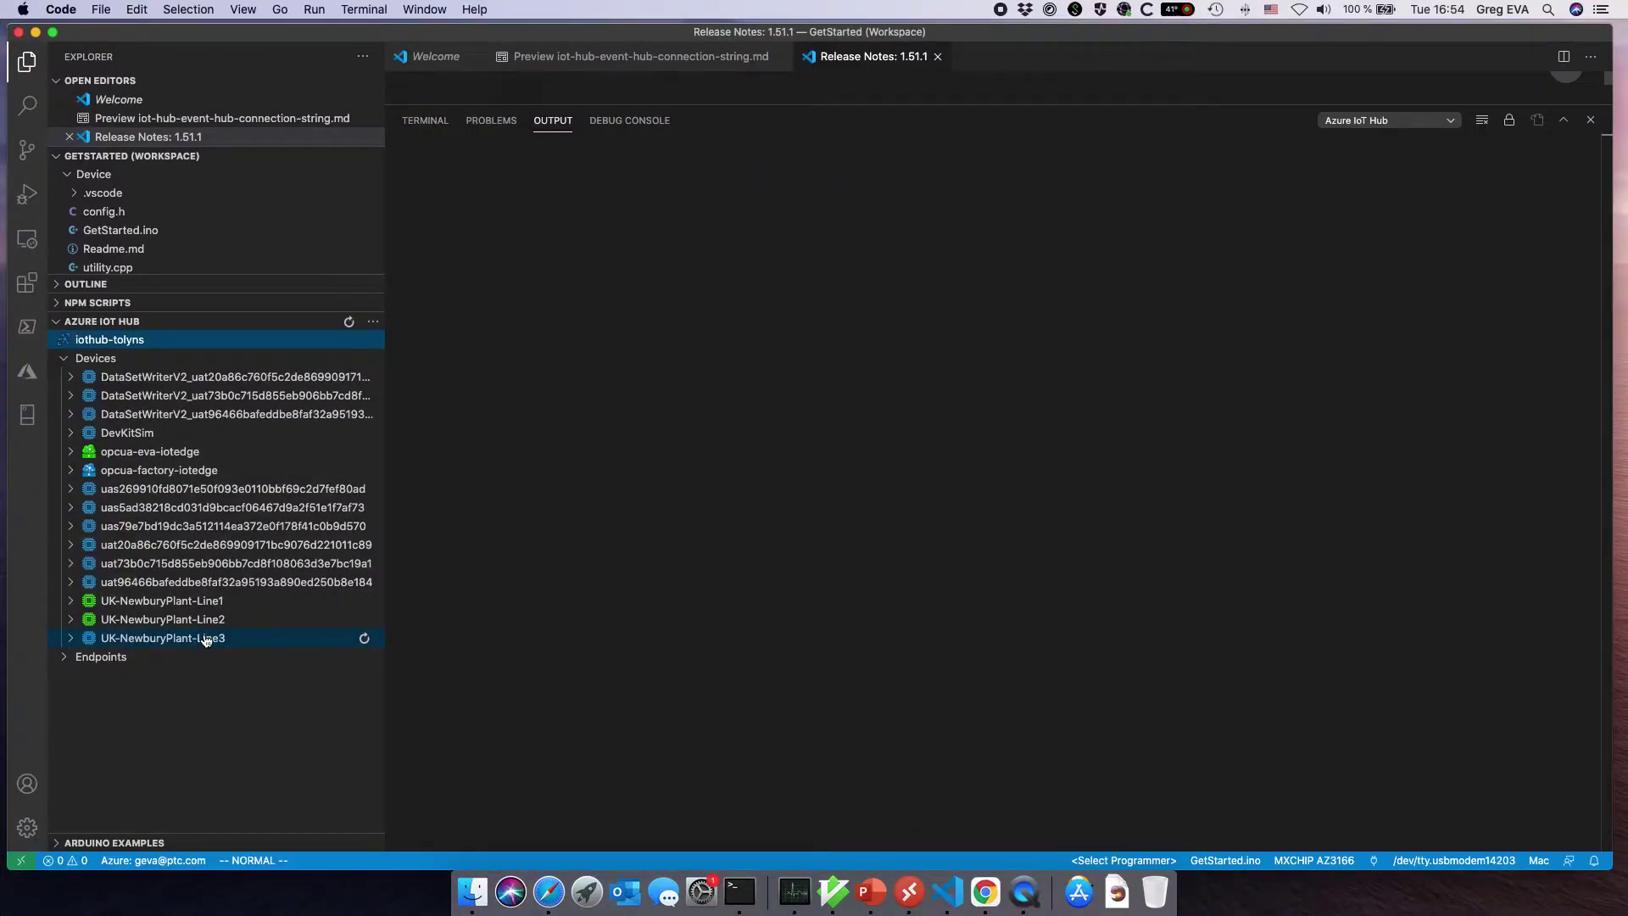
{"action": "right_click", "coordinate": [204, 640]}
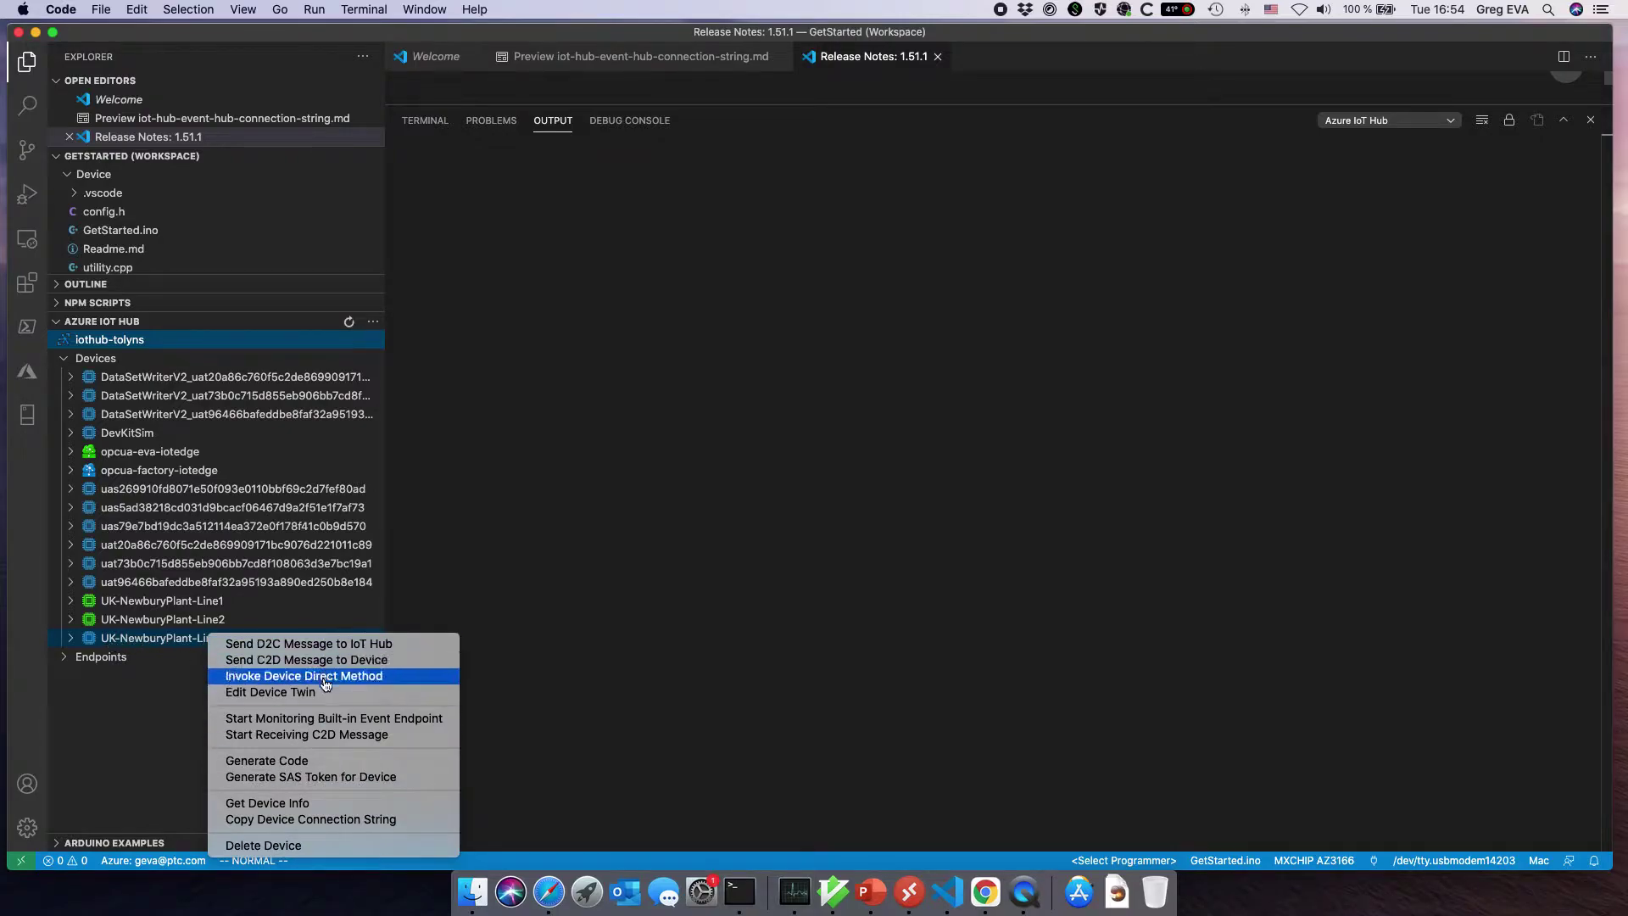
{"action": "left_click", "coordinate": [358, 778]}
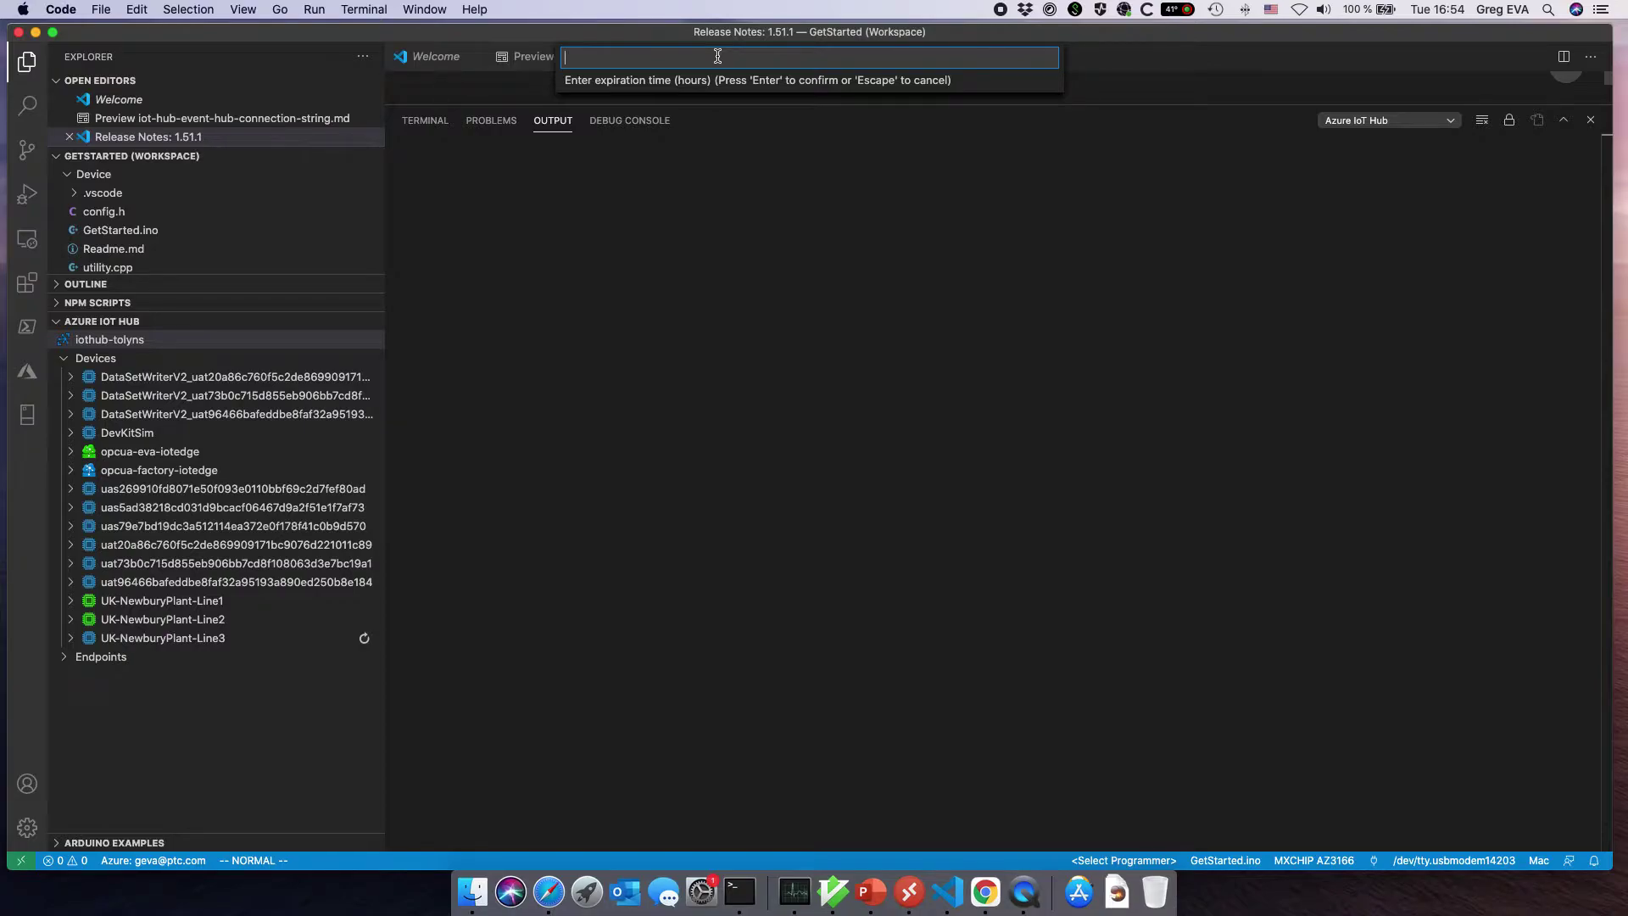
{"action": "type", "text": "8760"}
{"action": "key", "text": "Return"}
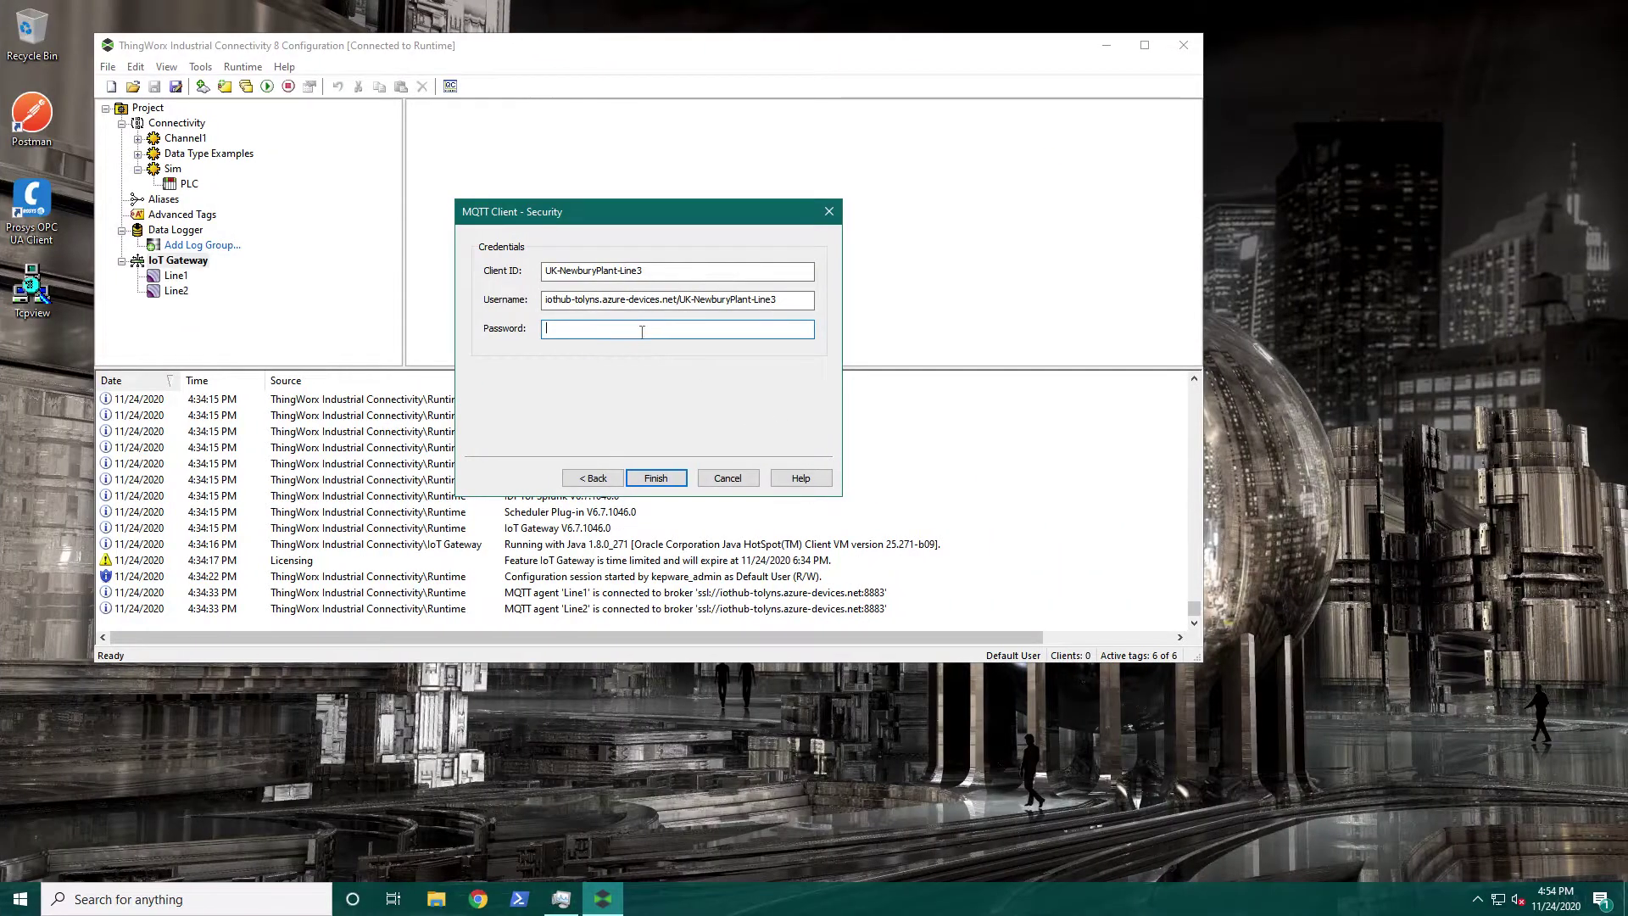
- Back in the remote session, paste the SAS token as the MQTT client password and finish creating the Line3 agent
{"action": "right_click", "coordinate": [642, 332]}
{"action": "left_click", "coordinate": [679, 407]}
{"action": "left_click", "coordinate": [654, 480]}
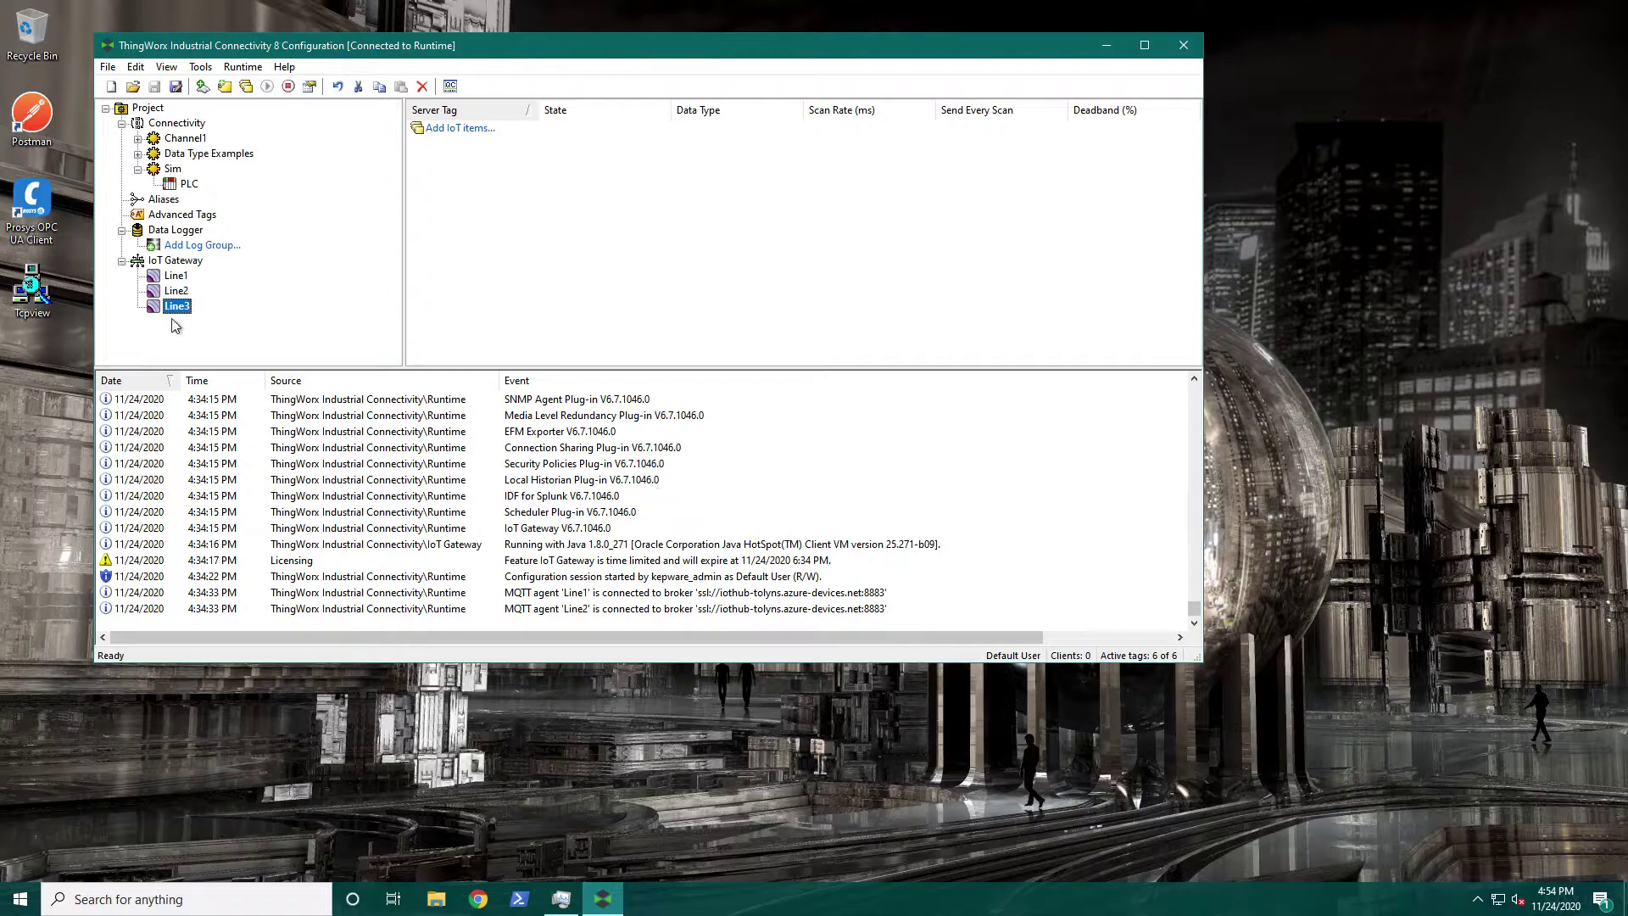
- Disable the Line3 agent under IoT Gateway and open its properties
{"action": "right_click", "coordinate": [175, 306]}
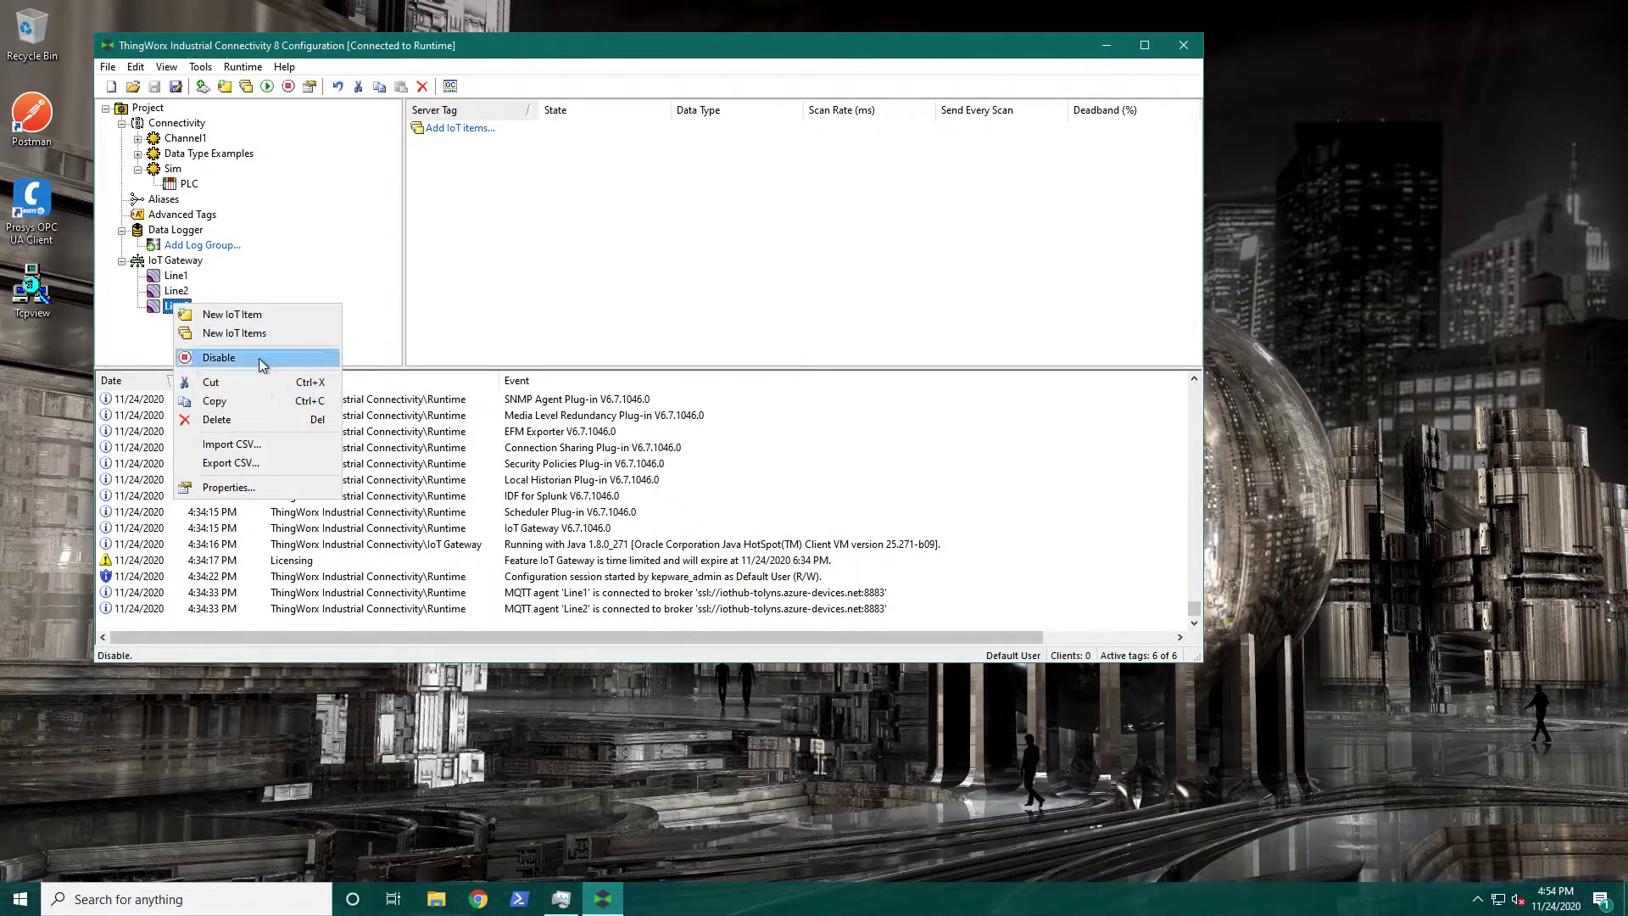
{"action": "left_click", "coordinate": [185, 309]}
{"action": "right_click", "coordinate": [188, 315]}
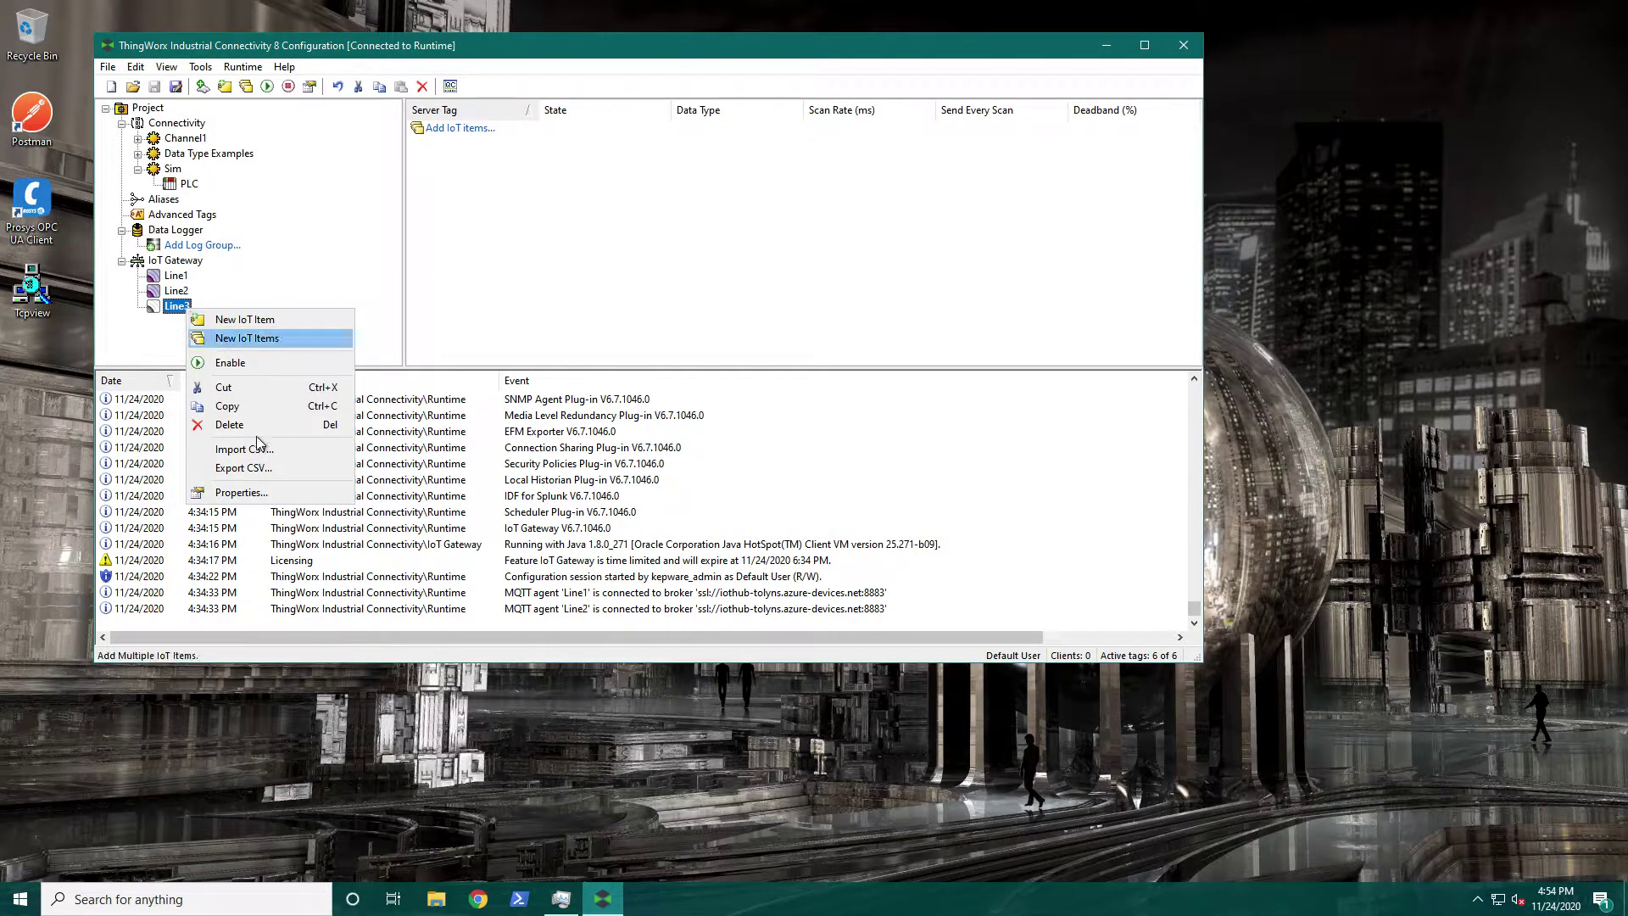
{"action": "left_click", "coordinate": [254, 495]}
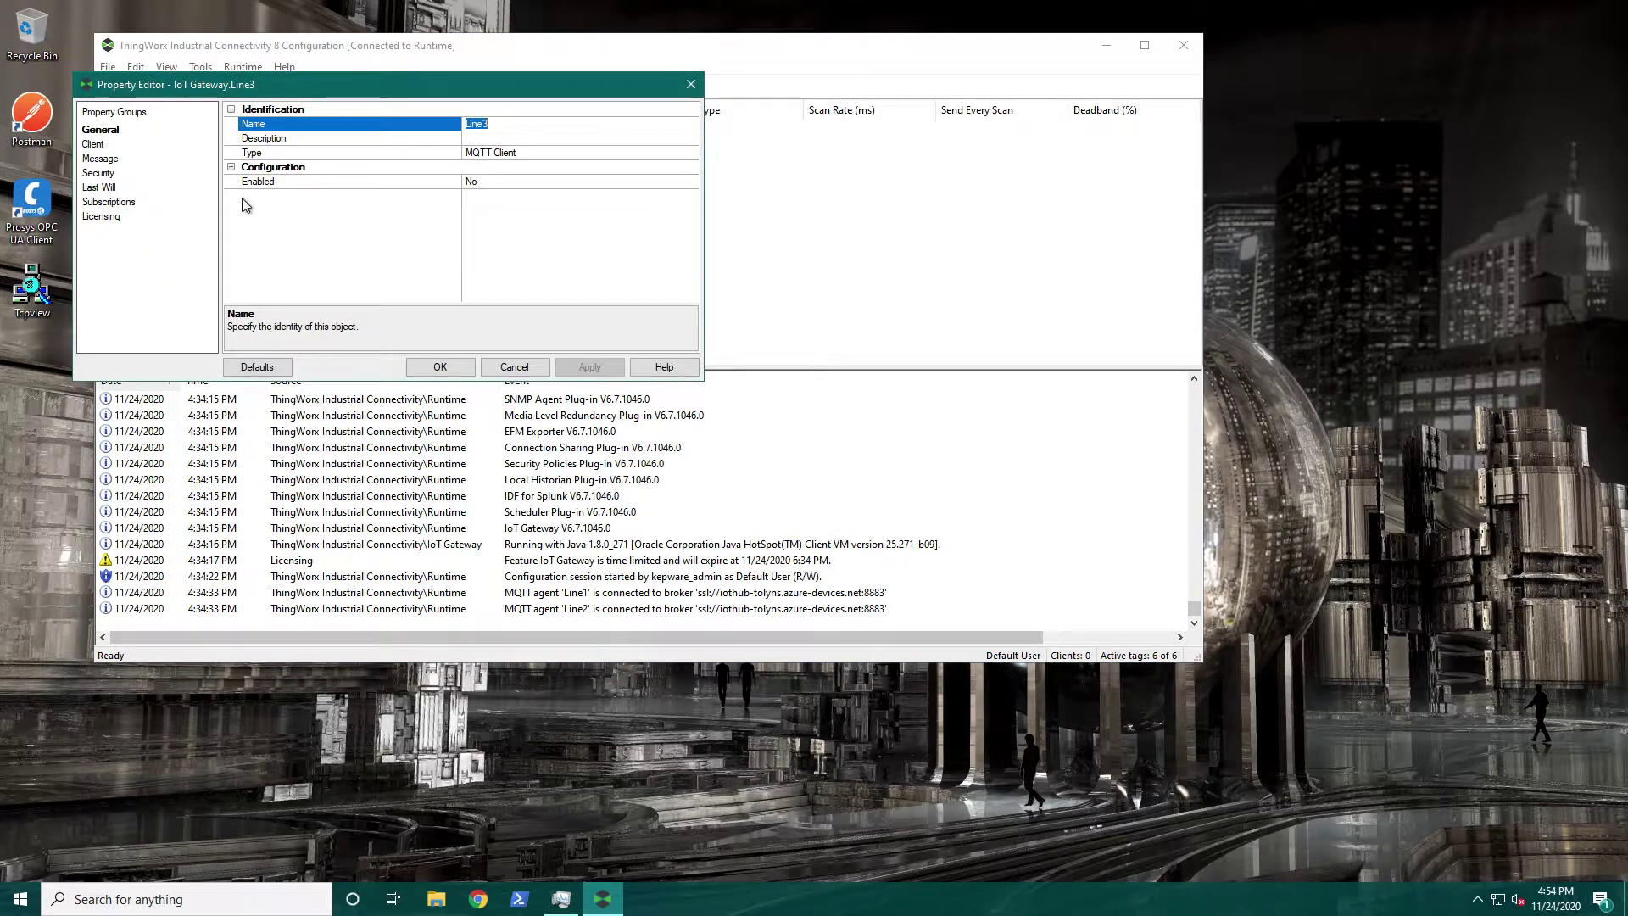
- Paste the SAS token into the Line3 agent's description, apply it, and move the Property Editor clear of the project tree
{"action": "left_click", "coordinate": [500, 138]}
{"action": "right_click", "coordinate": [501, 138]}
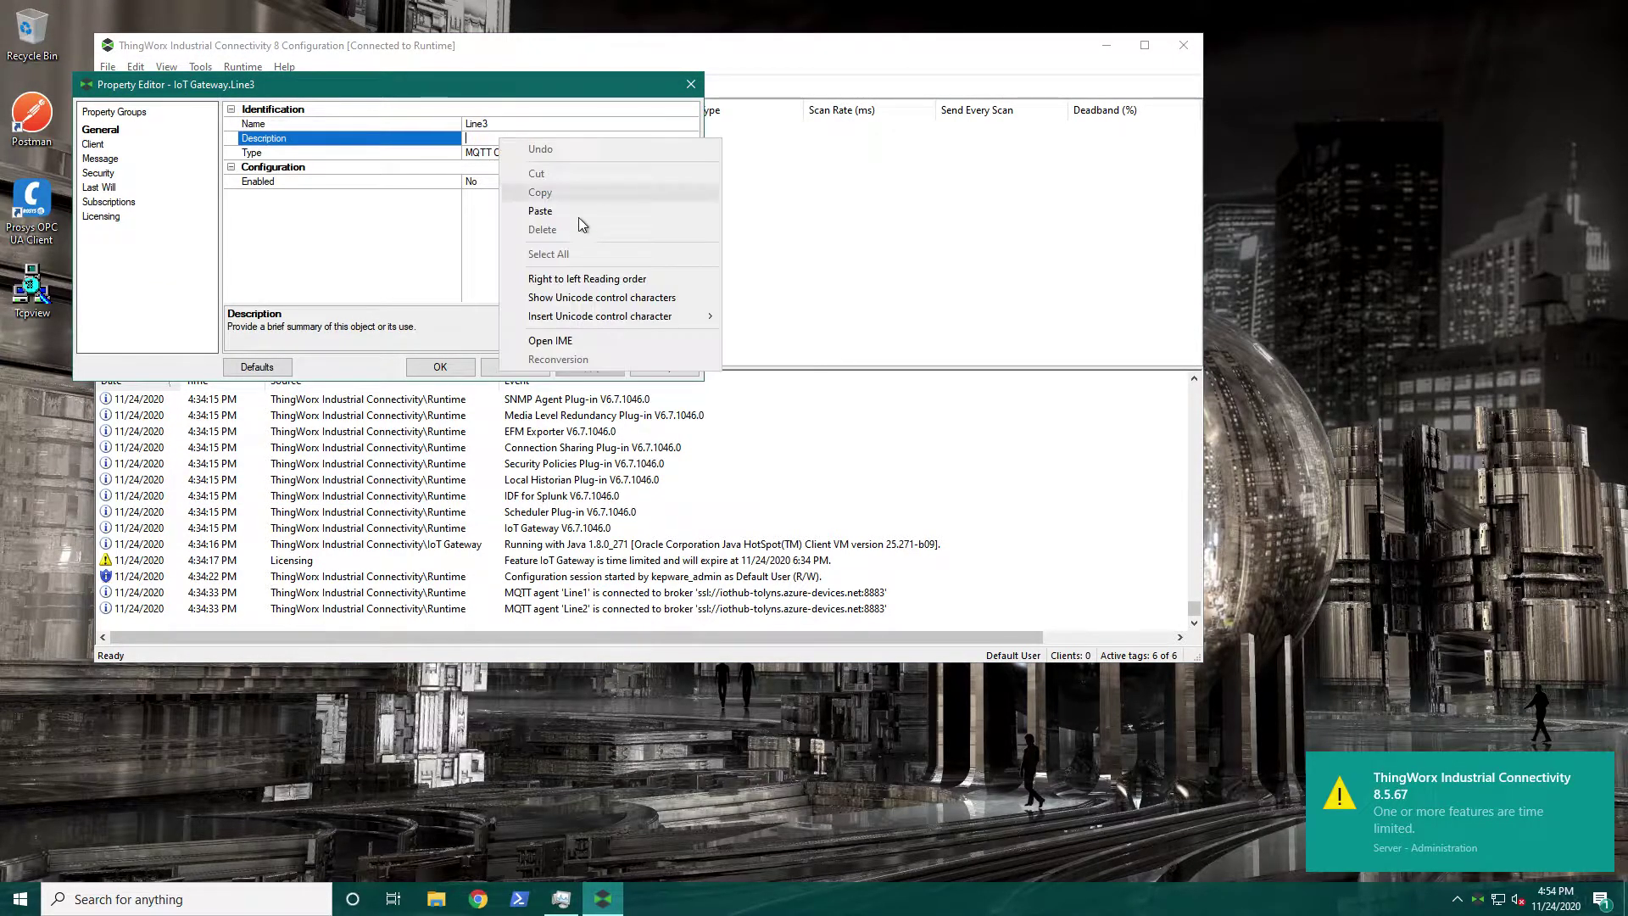
{"action": "left_click", "coordinate": [579, 214]}
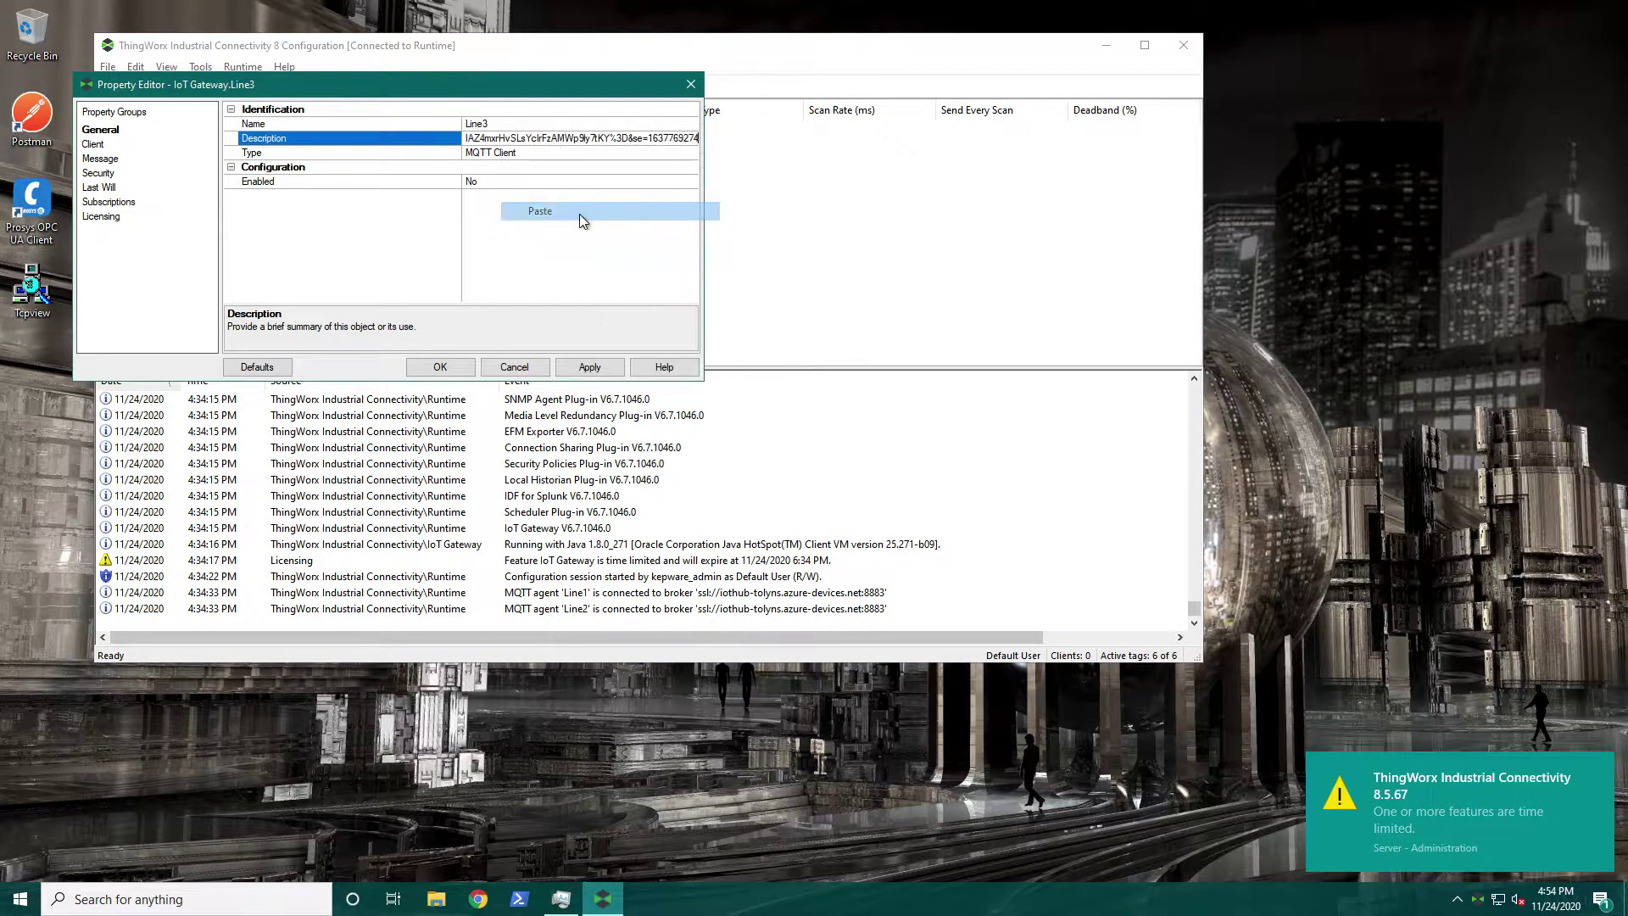
{"action": "left_click", "coordinate": [593, 368]}
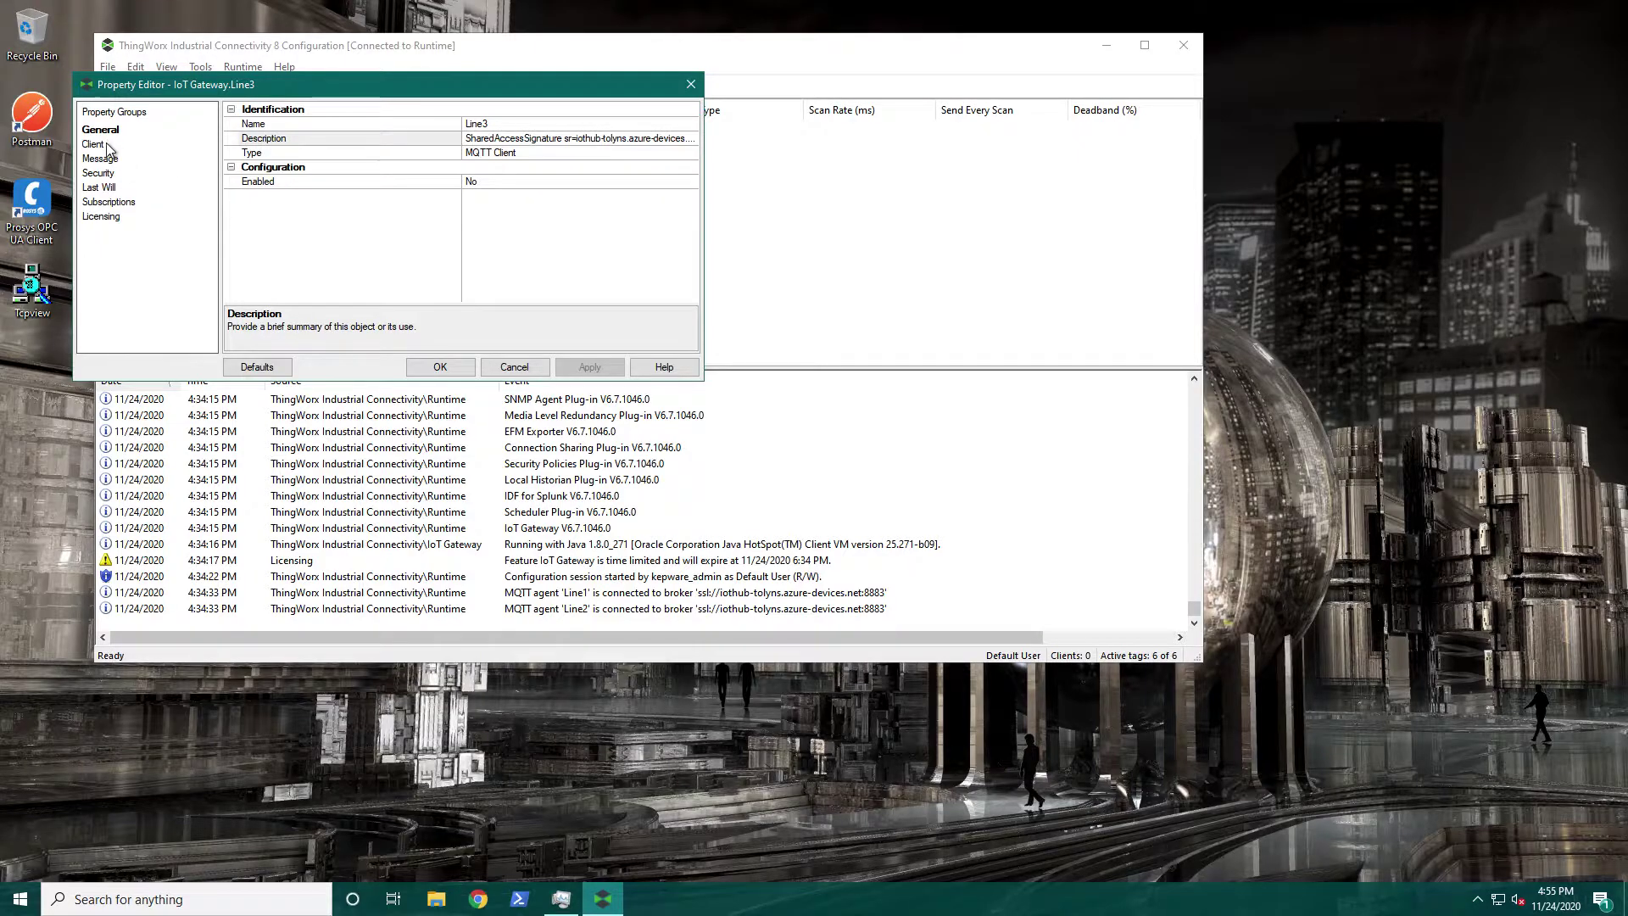
{"action": "left_click_drag", "start_coordinate": [492, 83], "coordinate": [918, 208]}
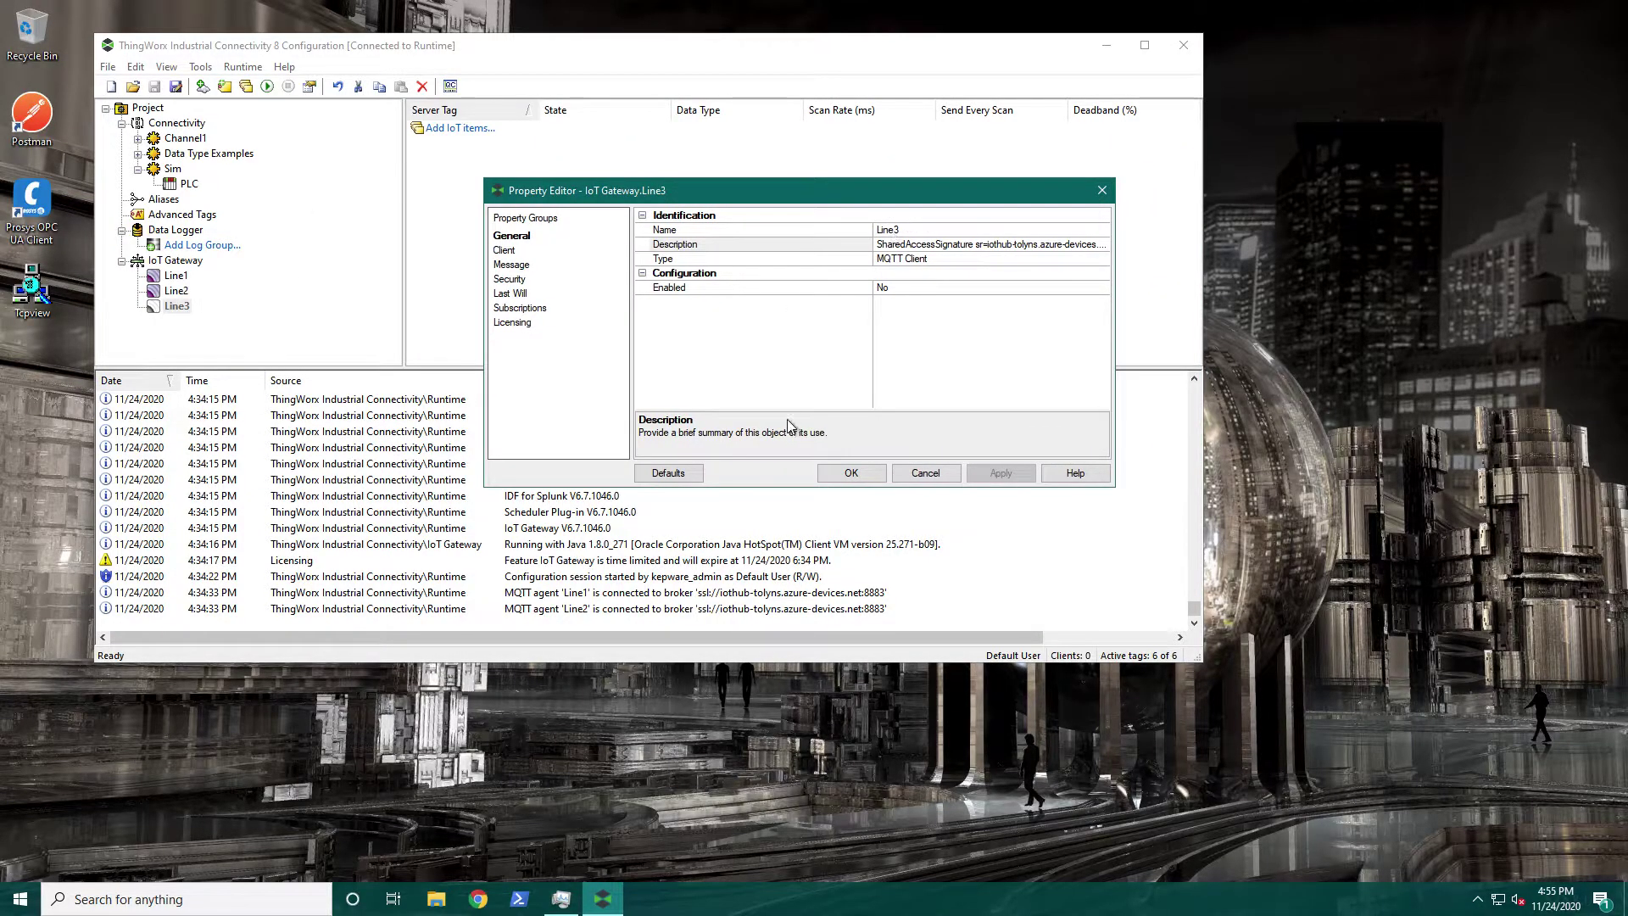
- Review the Line3 agent's MQTT client settings, including the broker URL, topic, publish rate and maximum events per publish
{"action": "left_click", "coordinate": [513, 251]}
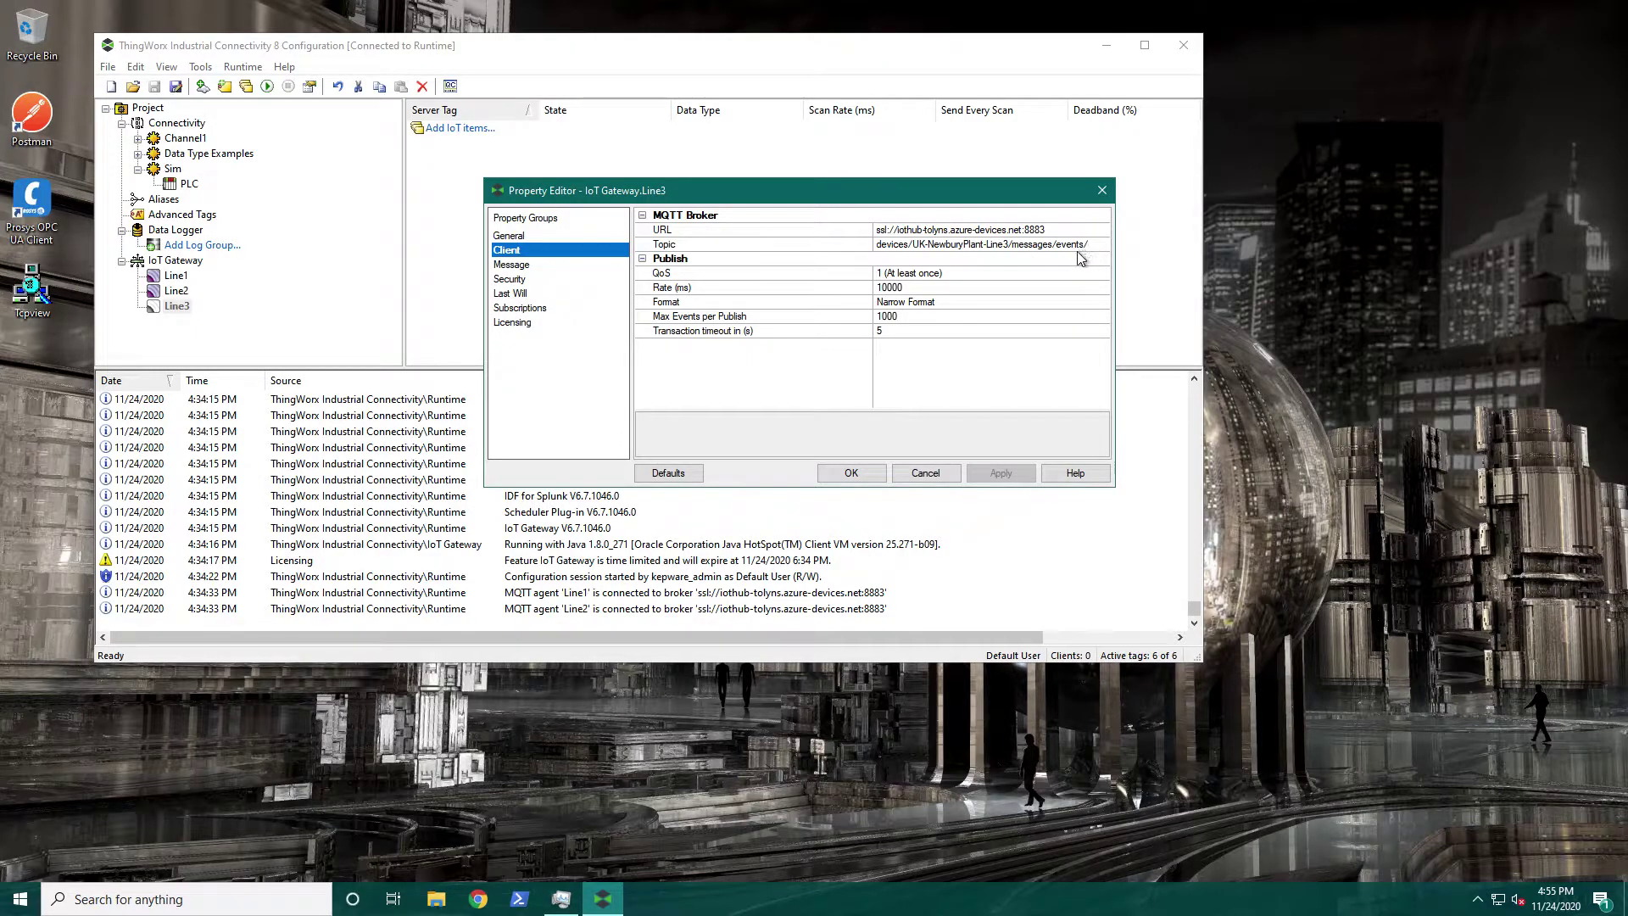
{"action": "left_click", "coordinate": [979, 289]}
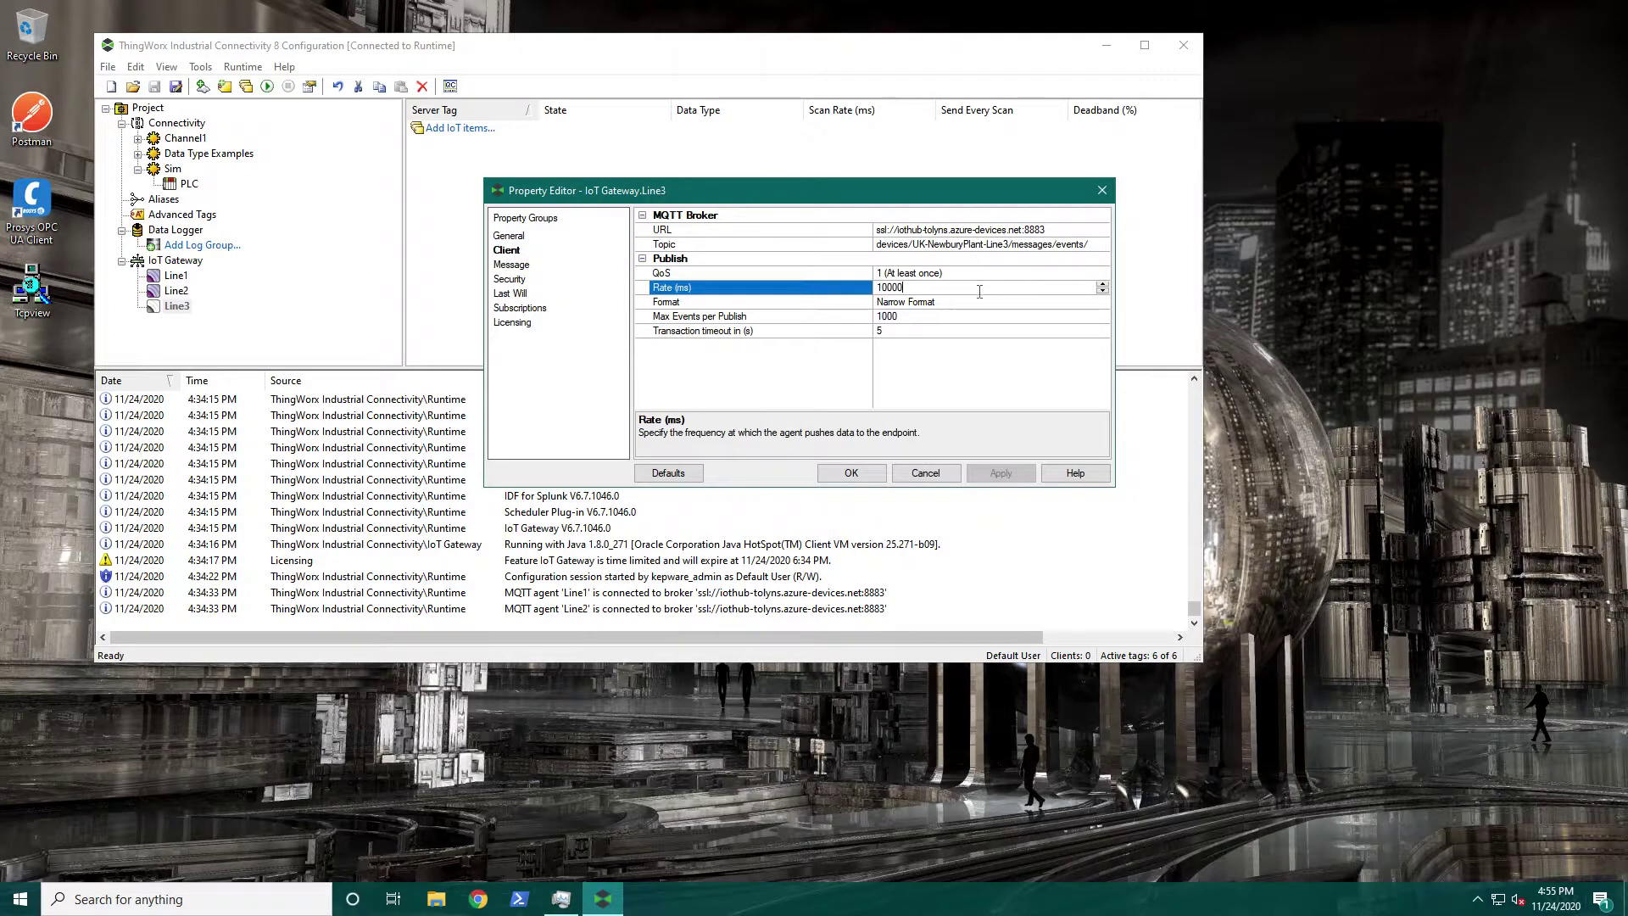
{"action": "left_click", "coordinate": [986, 316]}
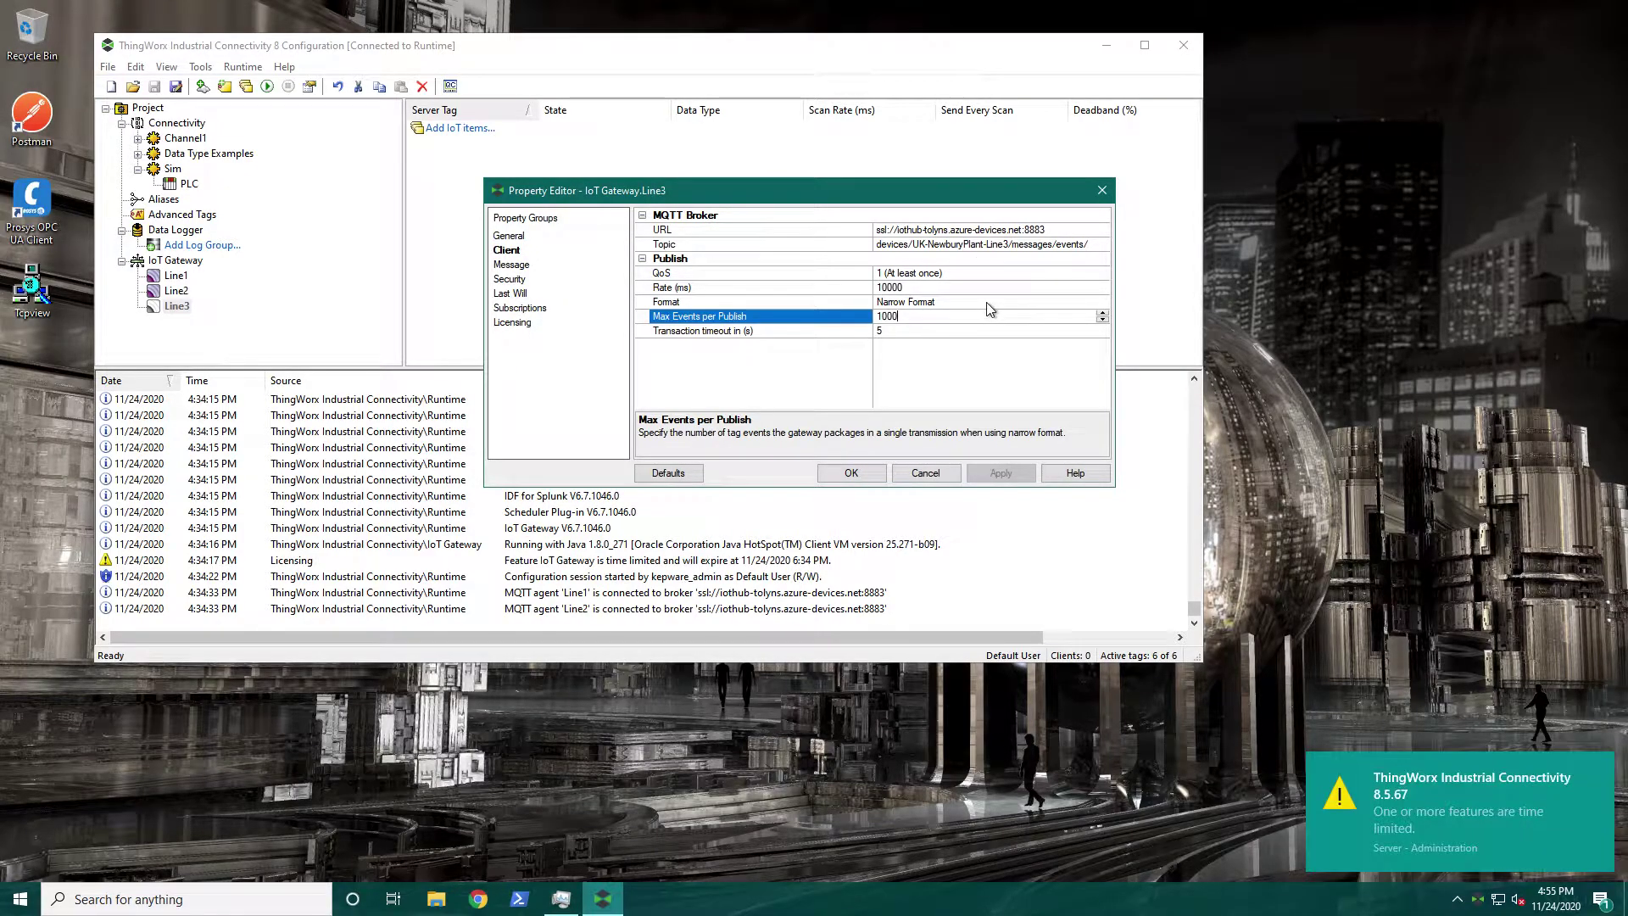
- Examine the timestamp and values lines in the Line3 agent's standard message template, and close the template without changes
{"action": "left_click", "coordinate": [514, 265]}
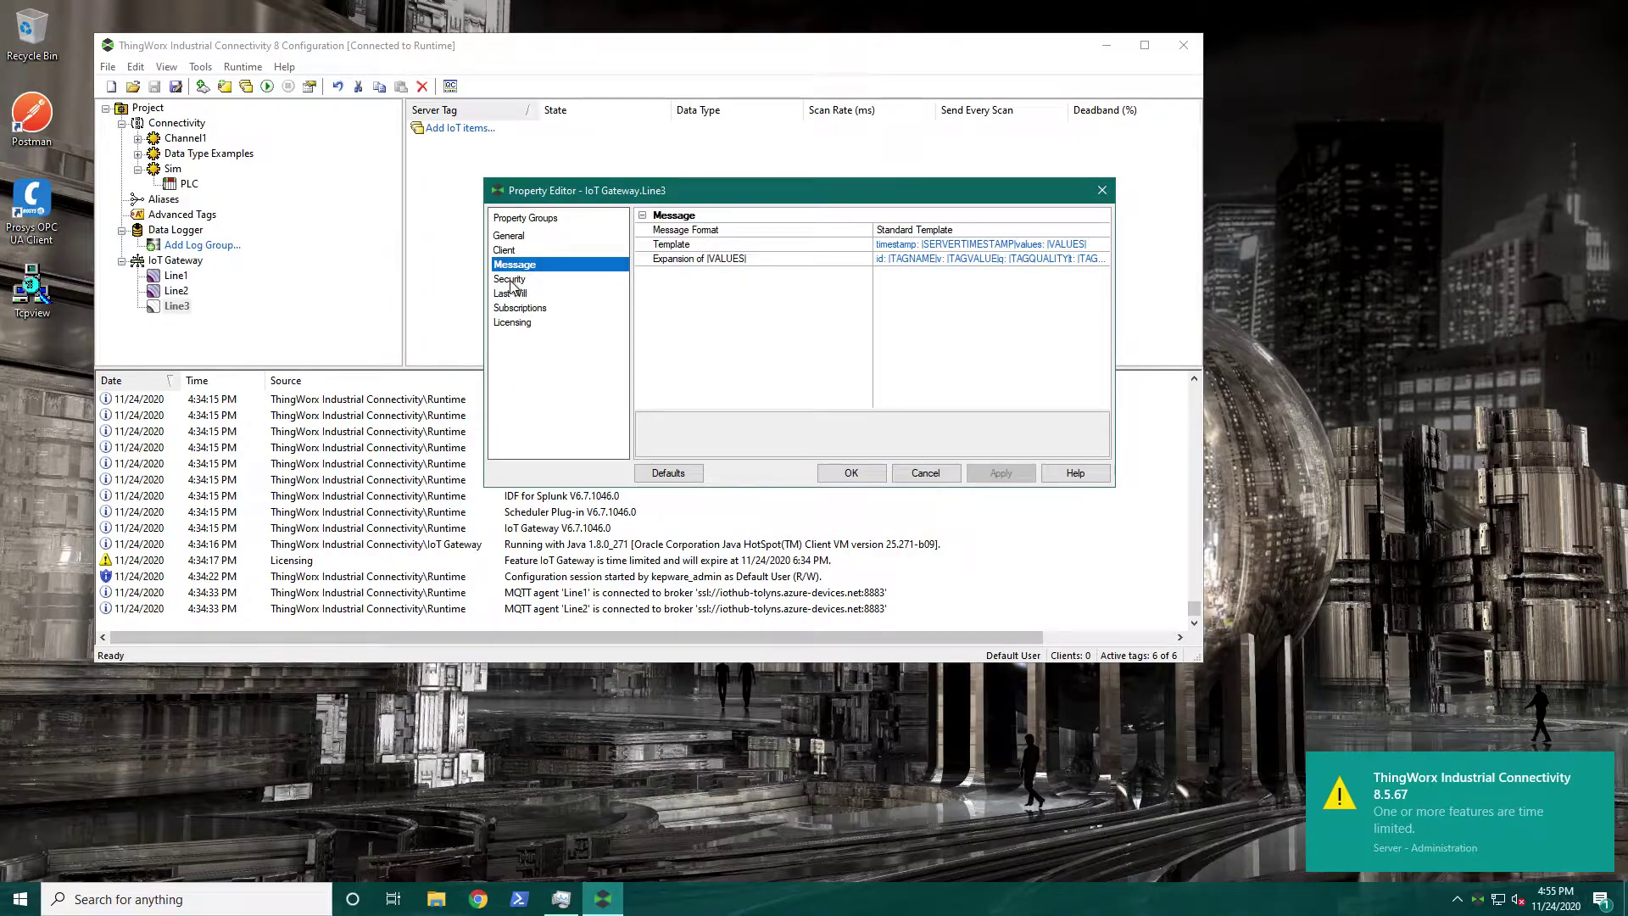
{"action": "left_click", "coordinate": [956, 234]}
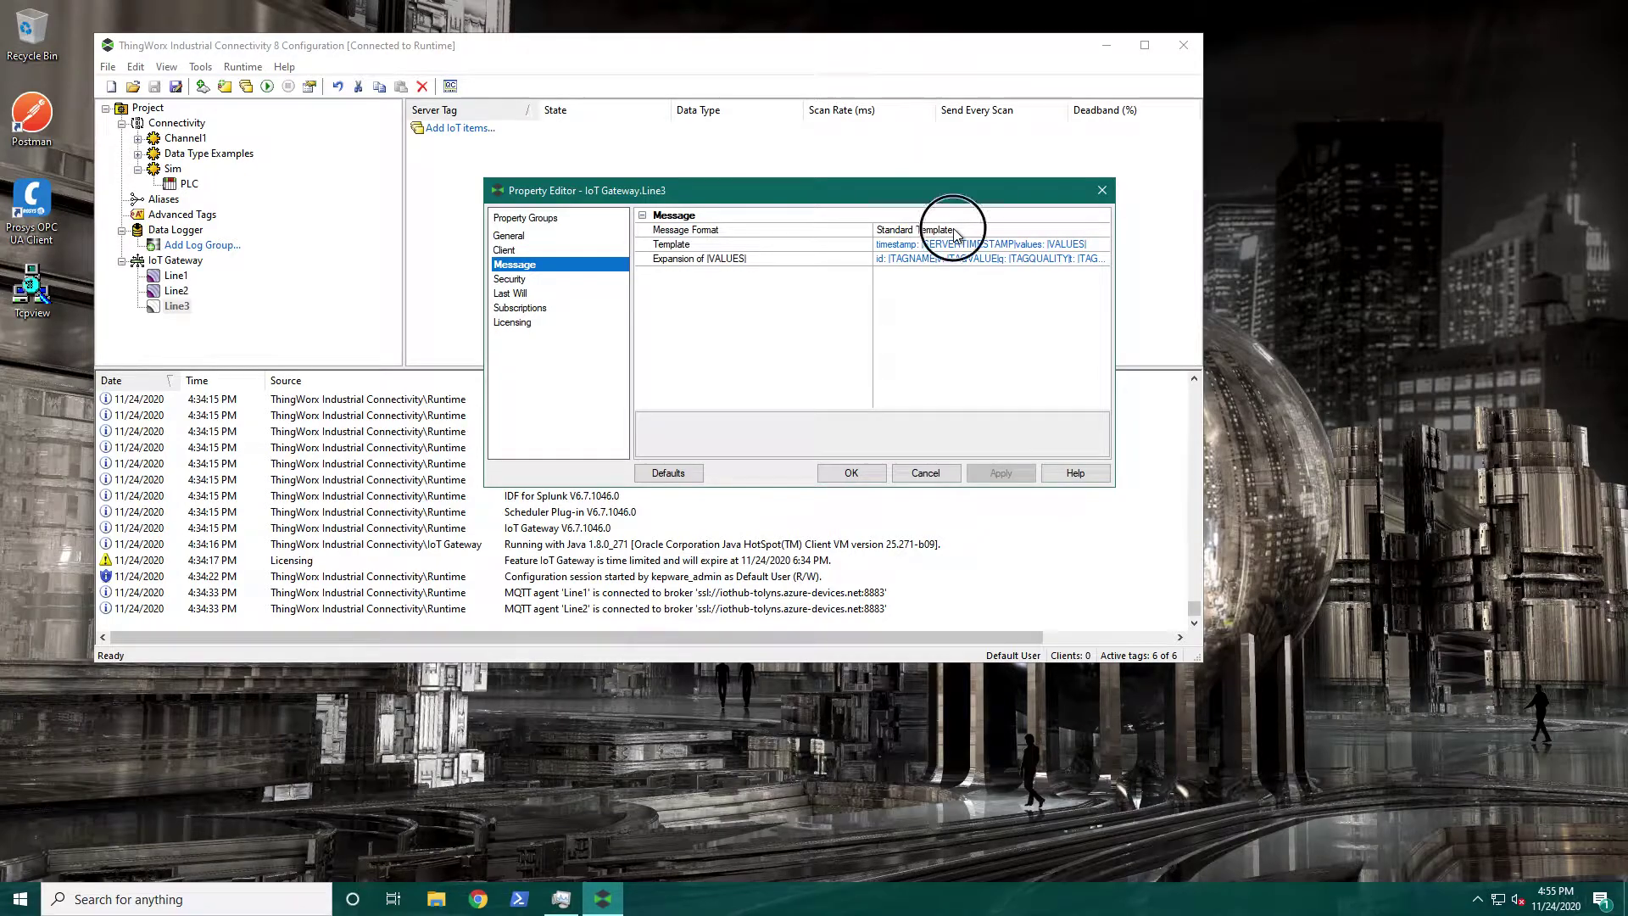
{"action": "left_click", "coordinate": [1029, 244]}
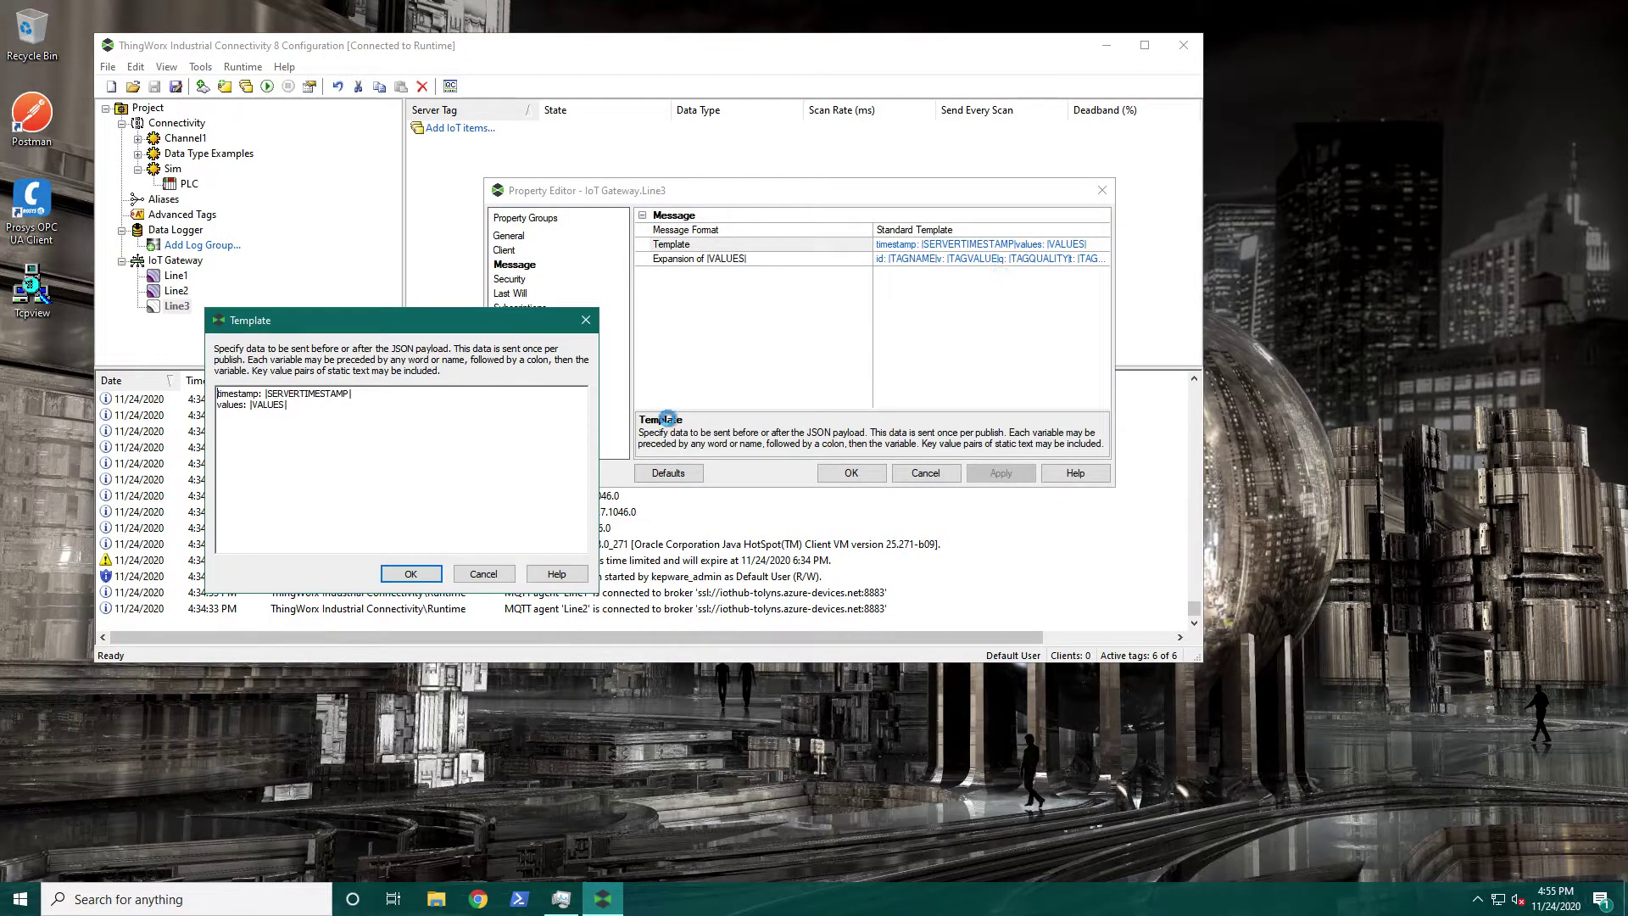
{"action": "left_click", "coordinate": [263, 392]}
{"action": "left_click", "coordinate": [297, 423]}
{"action": "triple_click", "coordinate": [265, 397]}
{"action": "left_click", "coordinate": [270, 413]}
{"action": "left_click_drag", "start_coordinate": [288, 405], "coordinate": [245, 405]}
{"action": "left_click", "coordinate": [296, 417]}
{"action": "left_click_drag", "start_coordinate": [352, 394], "coordinate": [288, 404]}
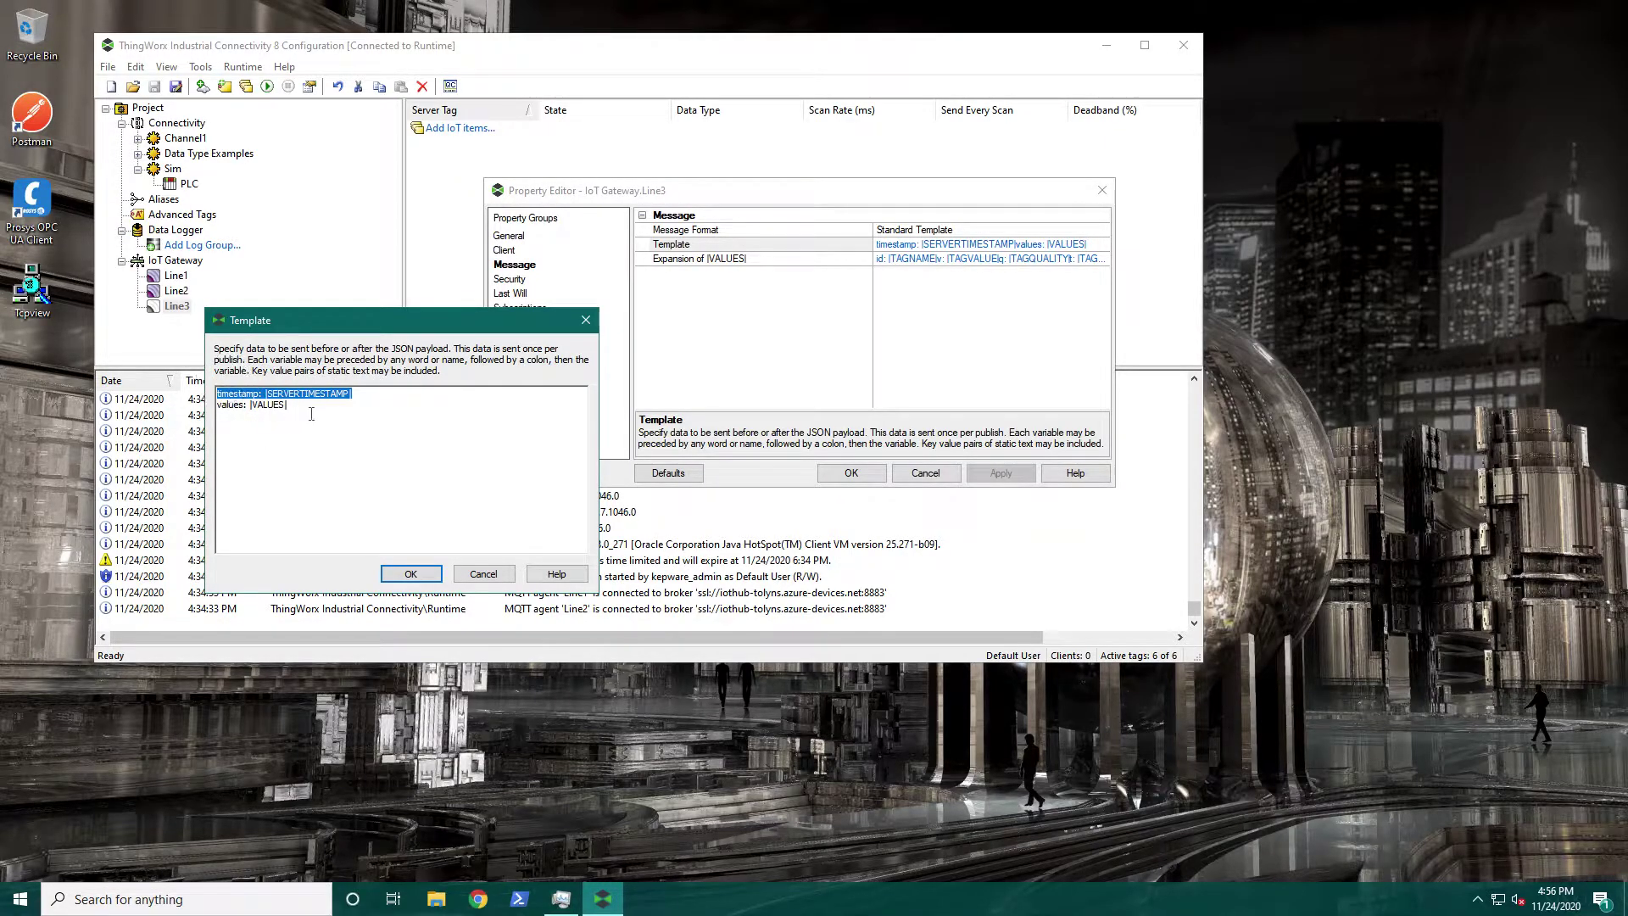
{"action": "left_click_drag", "start_coordinate": [289, 405], "coordinate": [244, 404]}
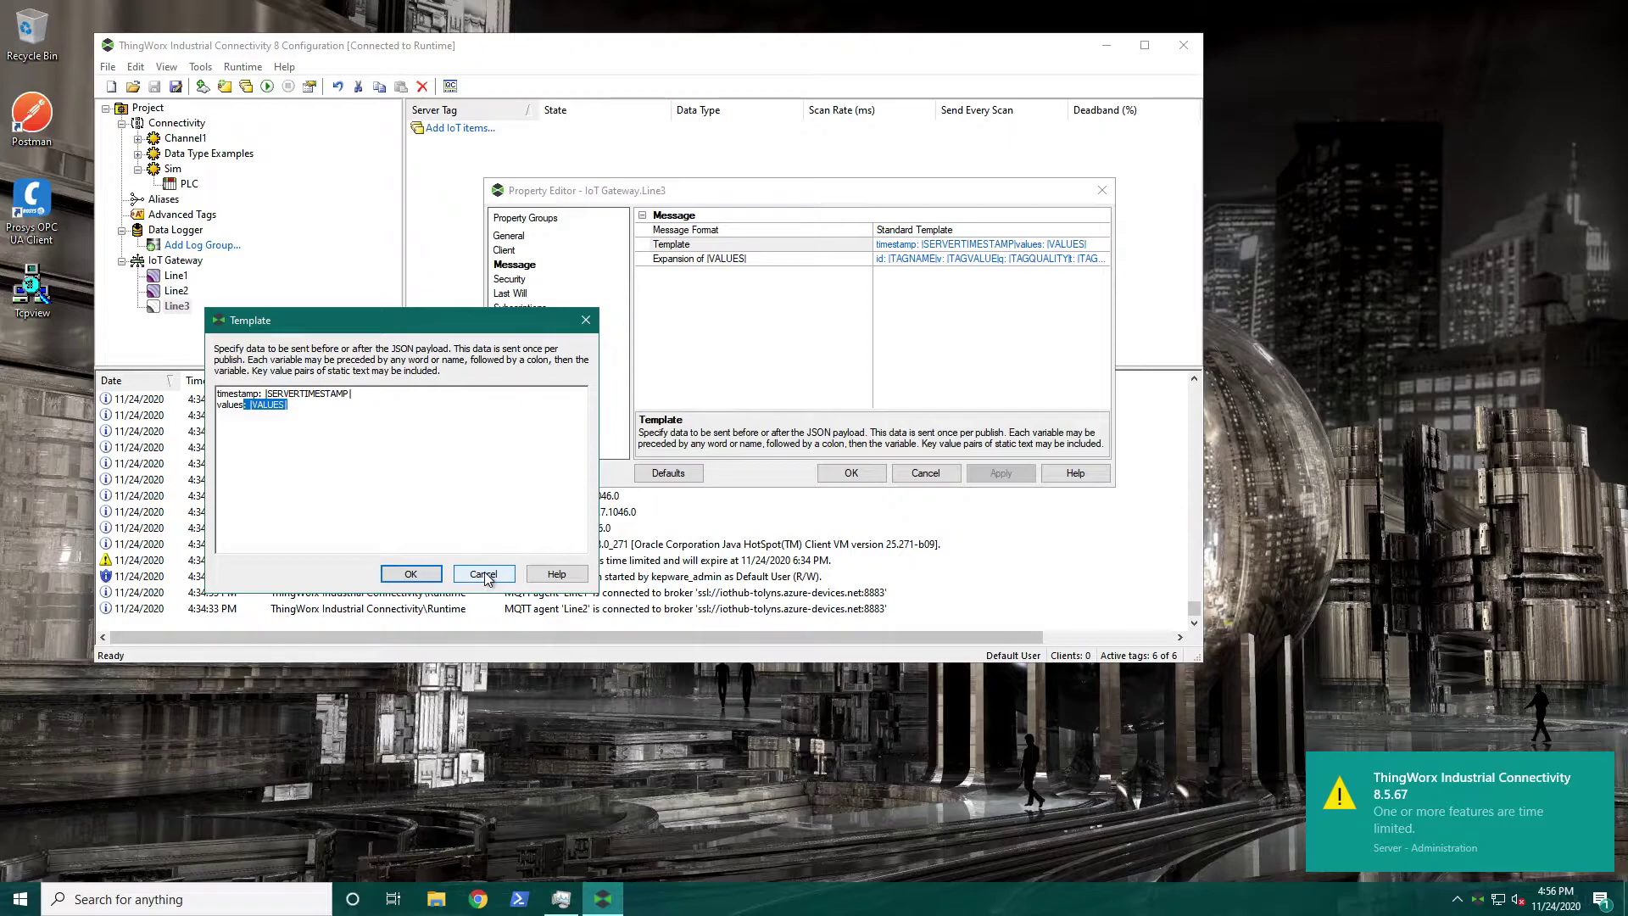
{"action": "left_click", "coordinate": [484, 575]}
- Switch Line3's message format to Advanced Template, inspect that template, and return the format to Standard Template
{"action": "left_click", "coordinate": [1013, 229]}
{"action": "left_click", "coordinate": [1103, 229]}
{"action": "left_click", "coordinate": [996, 259]}
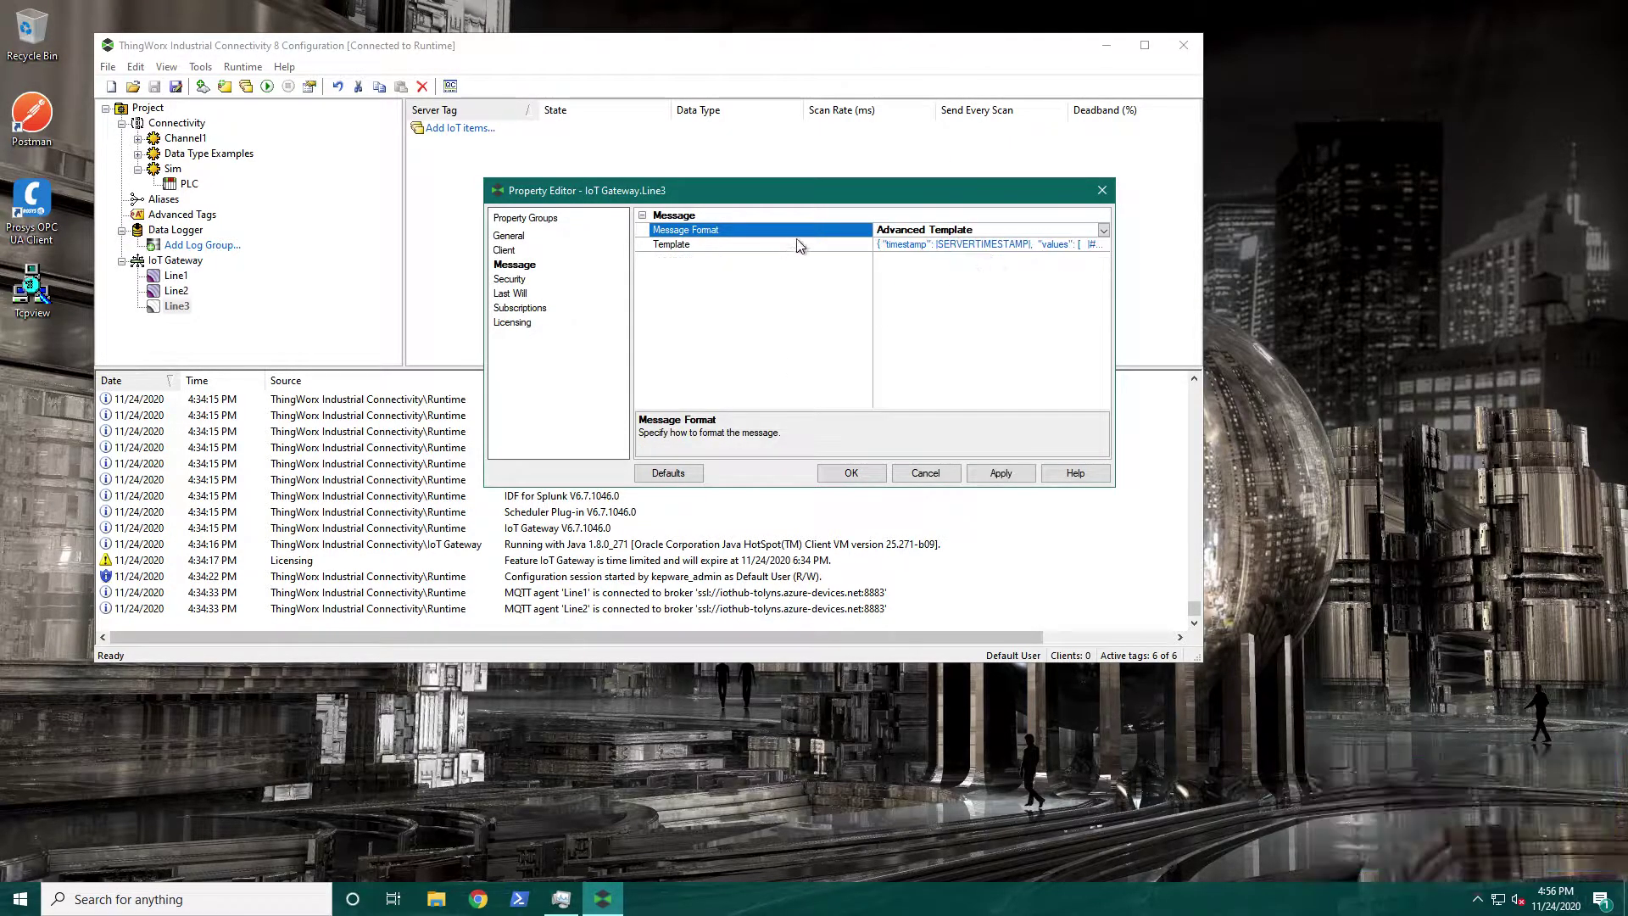
{"action": "double_click", "coordinate": [1052, 243]}
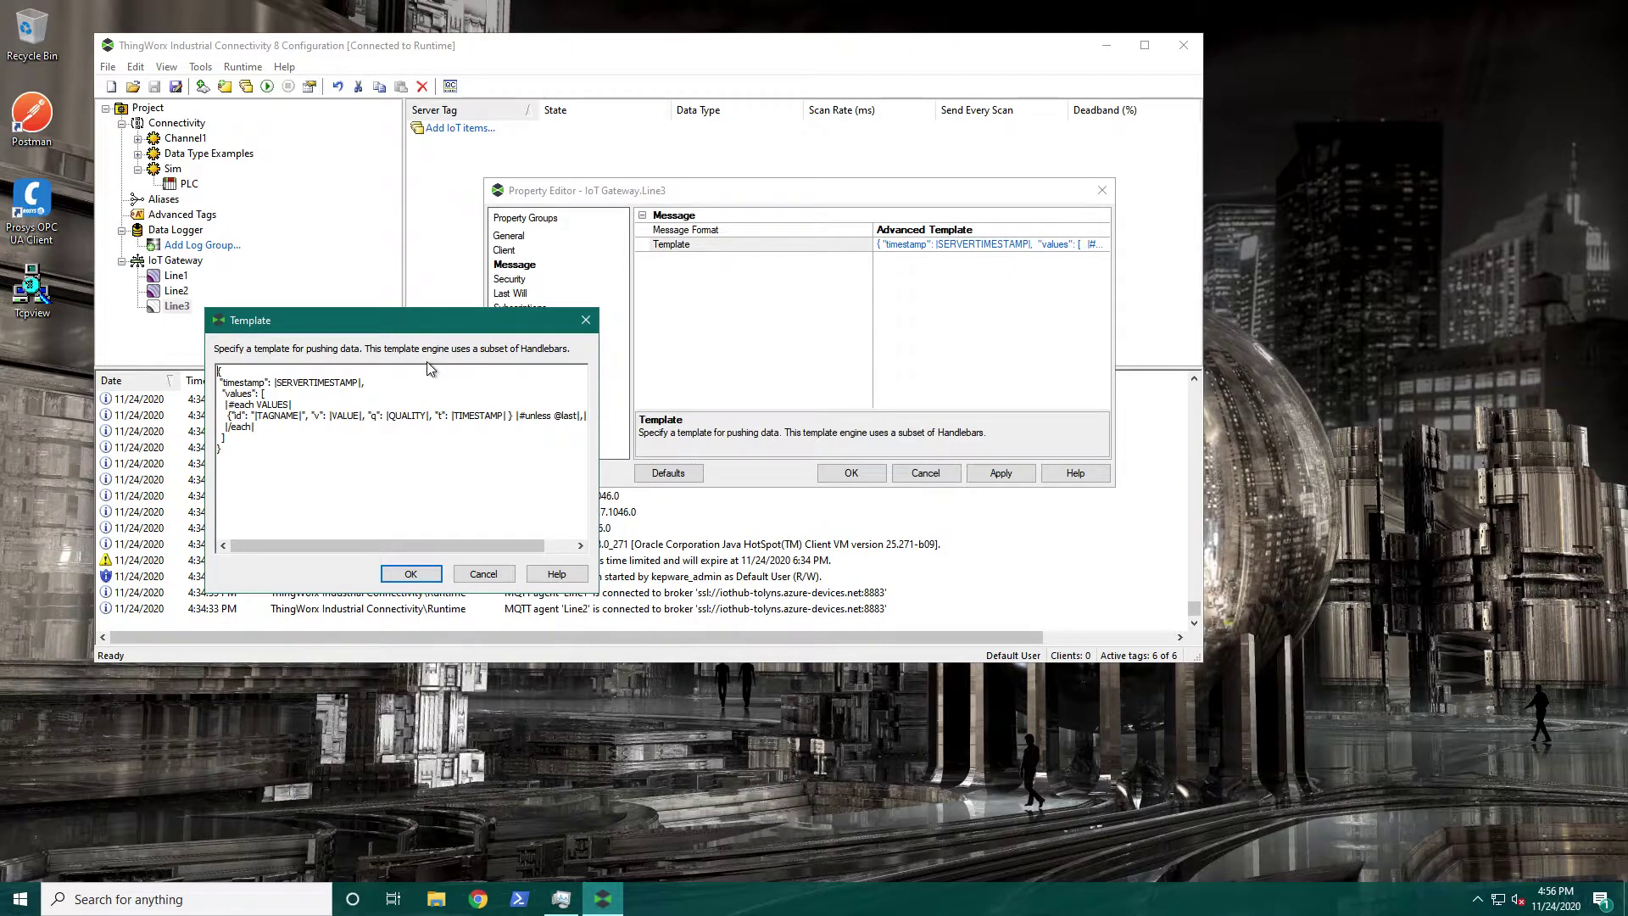
{"action": "left_click", "coordinate": [586, 319]}
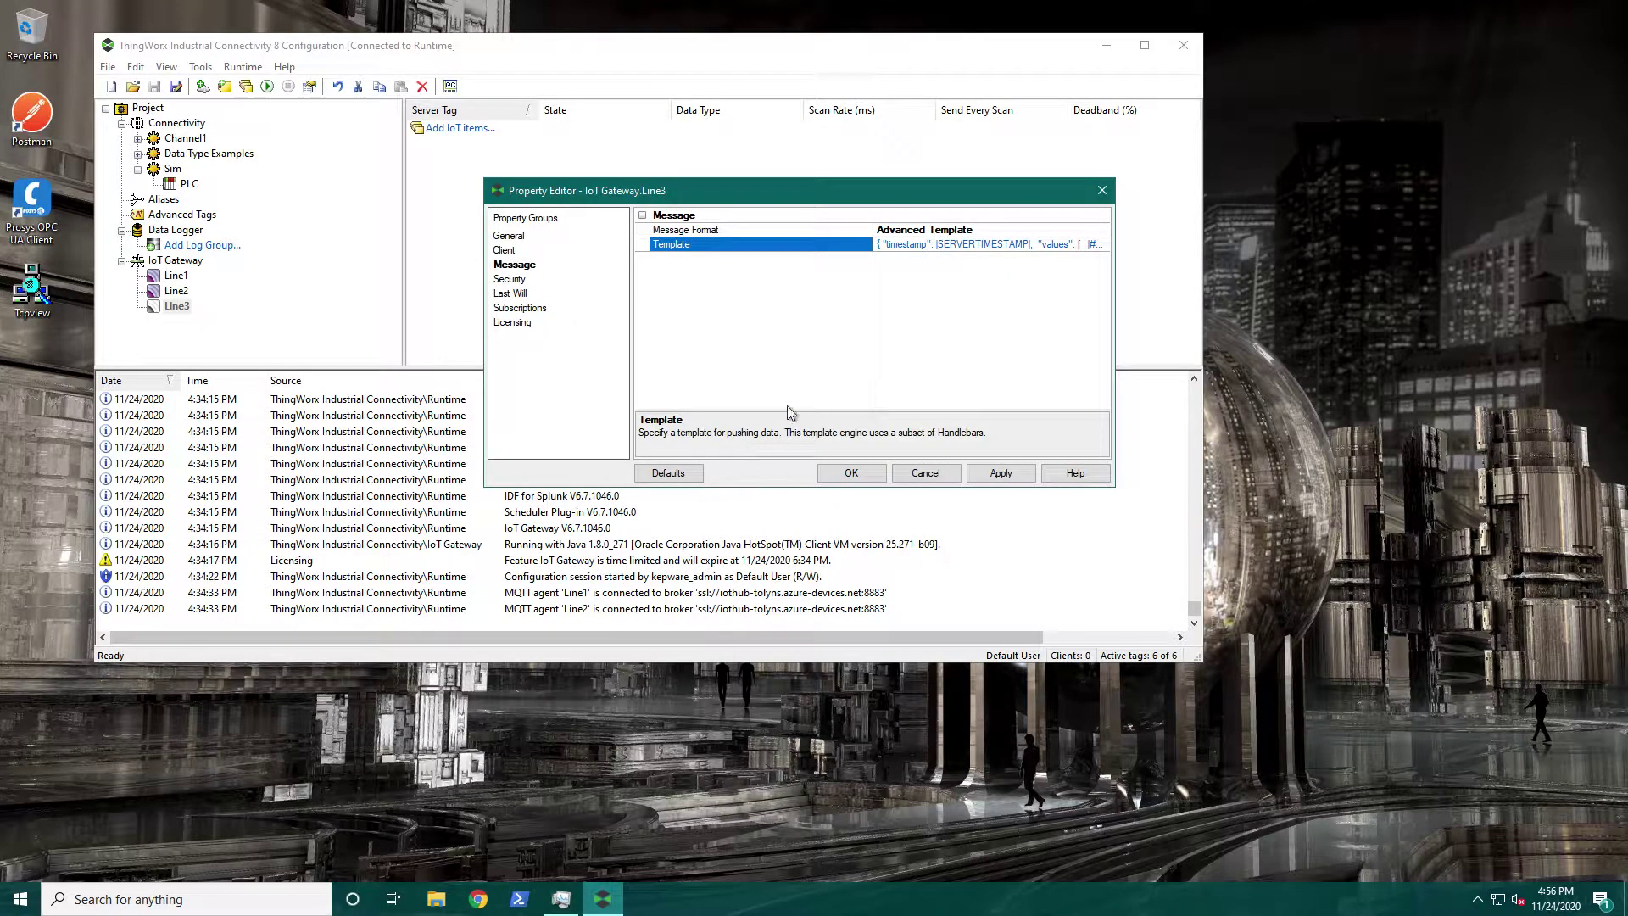
{"action": "left_click", "coordinate": [975, 230]}
{"action": "left_click", "coordinate": [1103, 229]}
{"action": "left_click", "coordinate": [908, 244]}
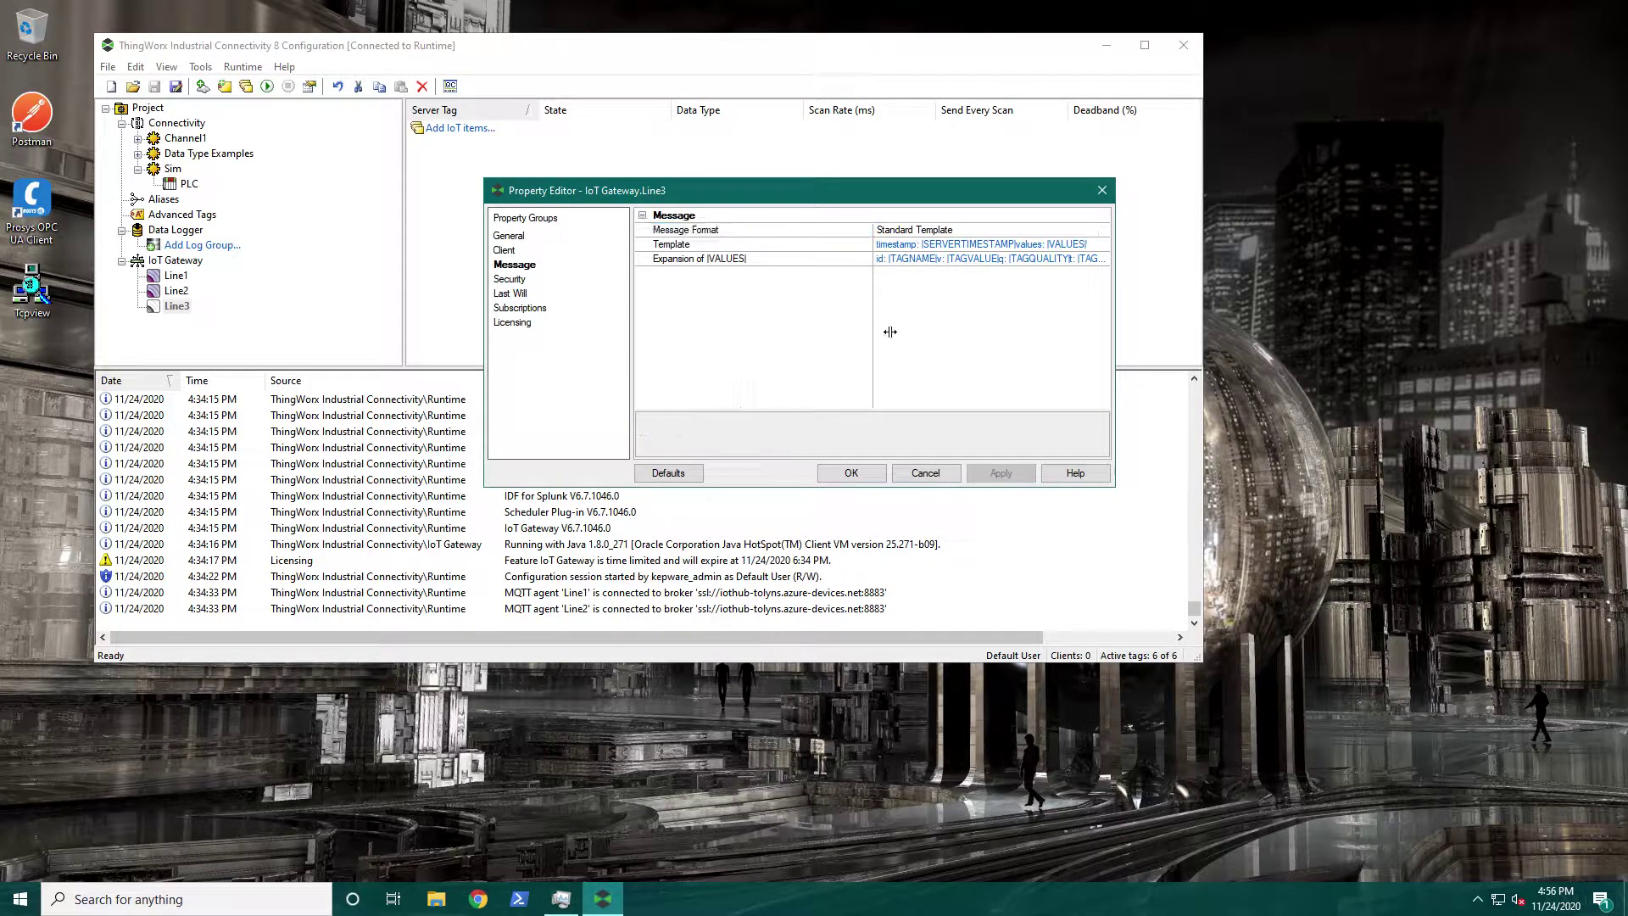
- Check the Line3 agent's security credentials and TLS settings, and close its properties
{"action": "left_click", "coordinate": [513, 279]}
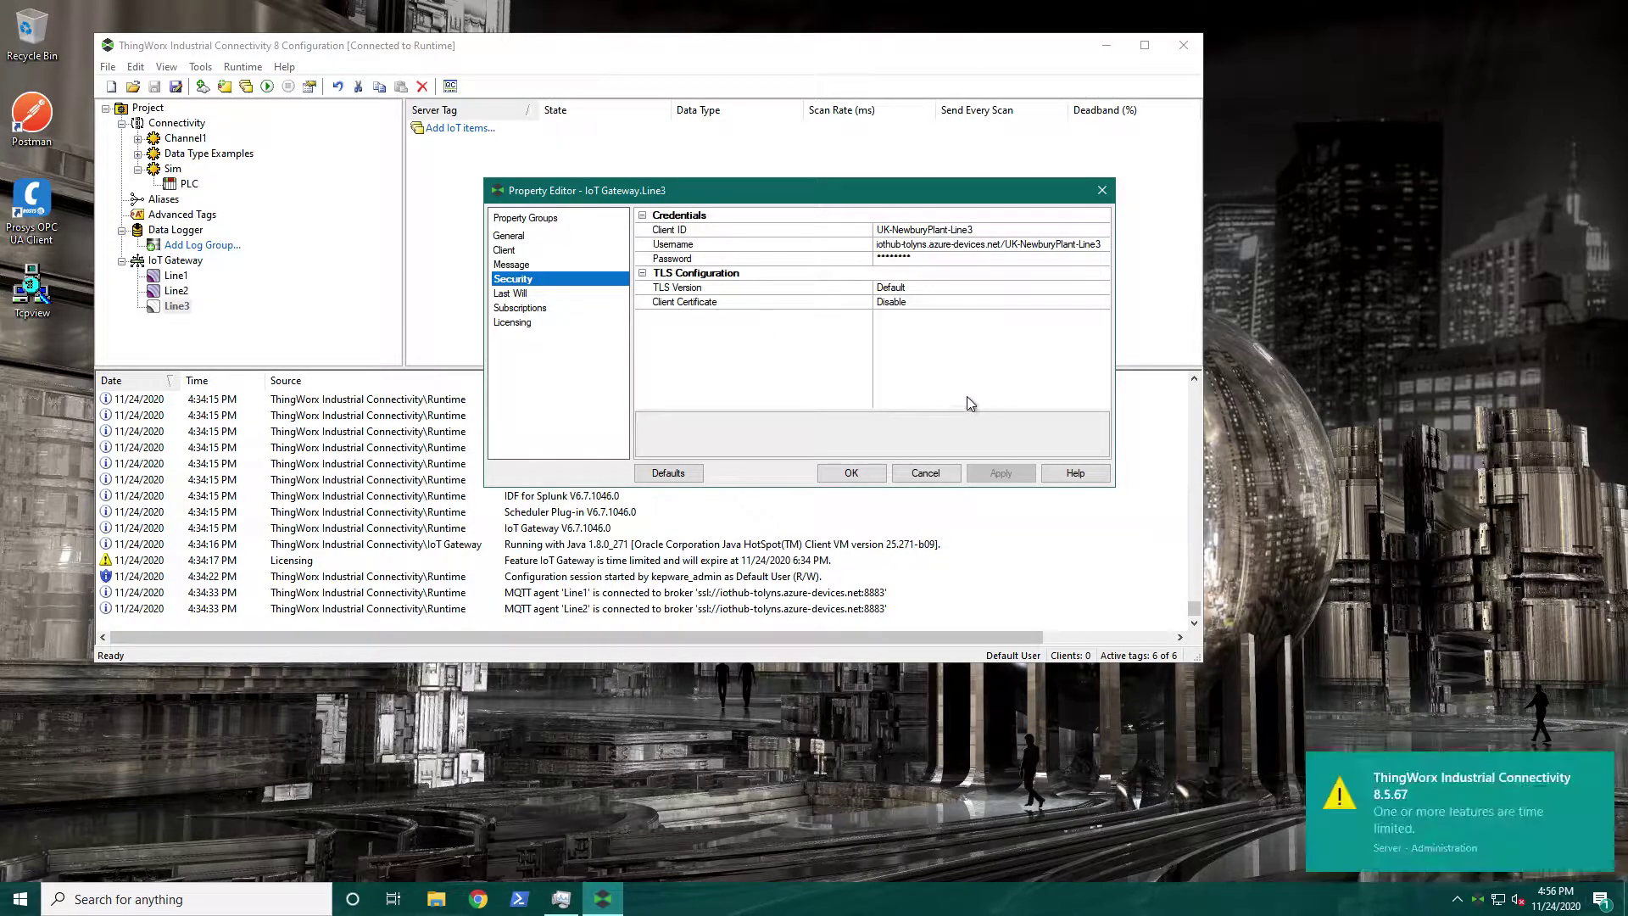
{"action": "left_click", "coordinate": [853, 475]}
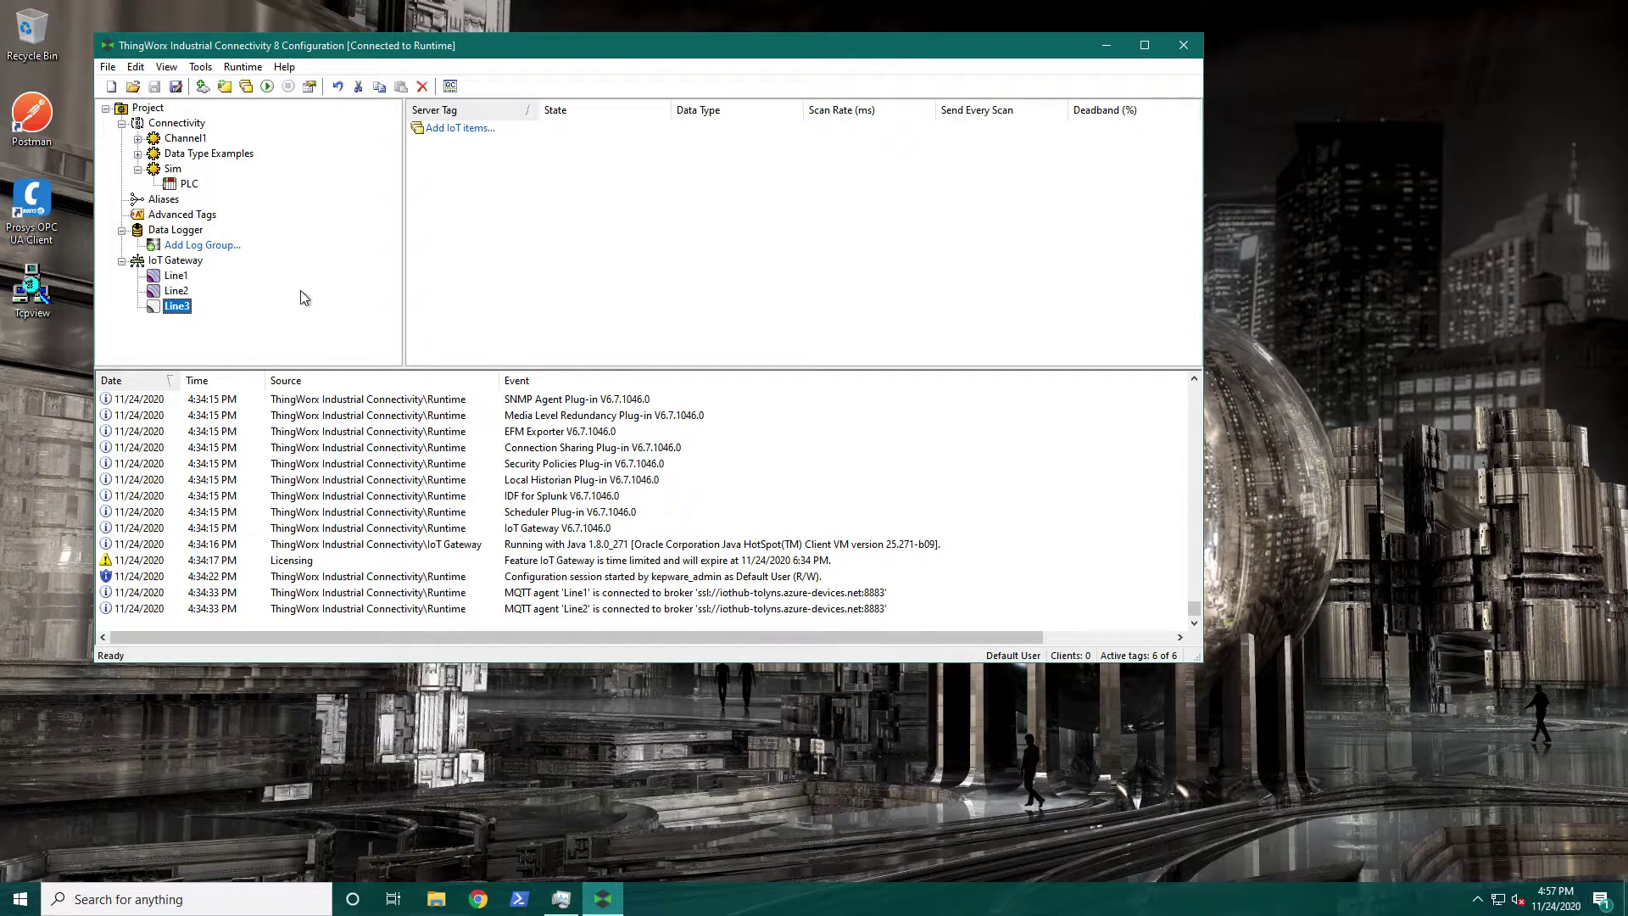
{"action": "right_click", "coordinate": [178, 310]}
{"action": "left_click", "coordinate": [614, 295]}
- Select the Ramp3, Random3 and Sine3 tags from the Sim PLC device as new IoT items for the Line3 agent
{"action": "left_click", "coordinate": [462, 129]}
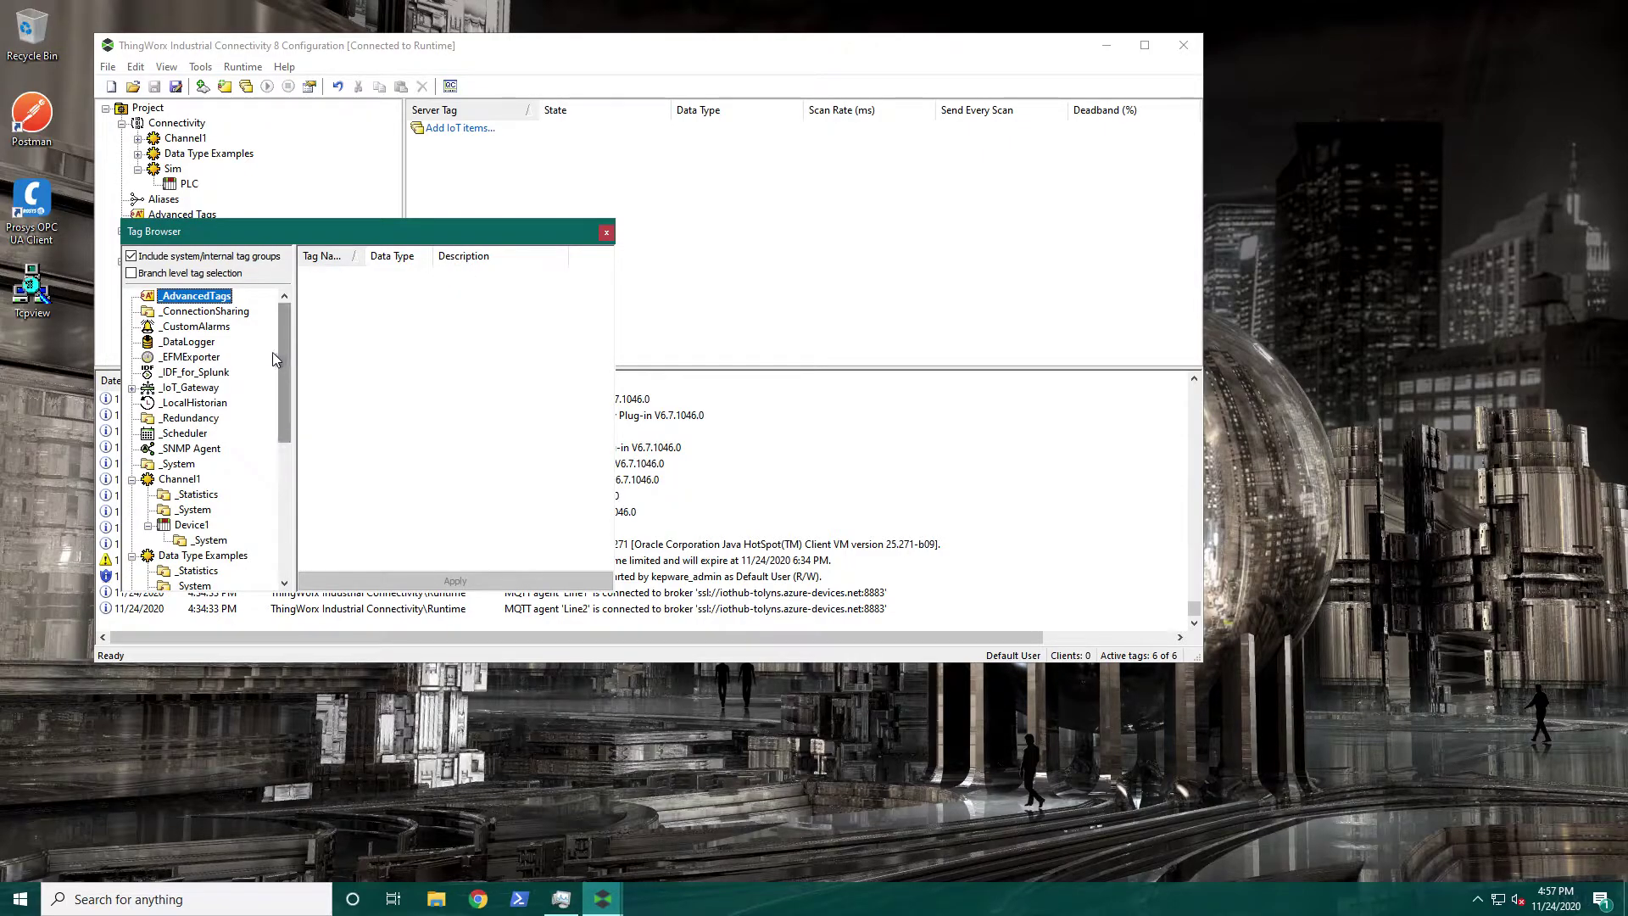
{"action": "left_click_drag", "start_coordinate": [278, 362], "coordinate": [297, 542]}
{"action": "left_click", "coordinate": [182, 556]}
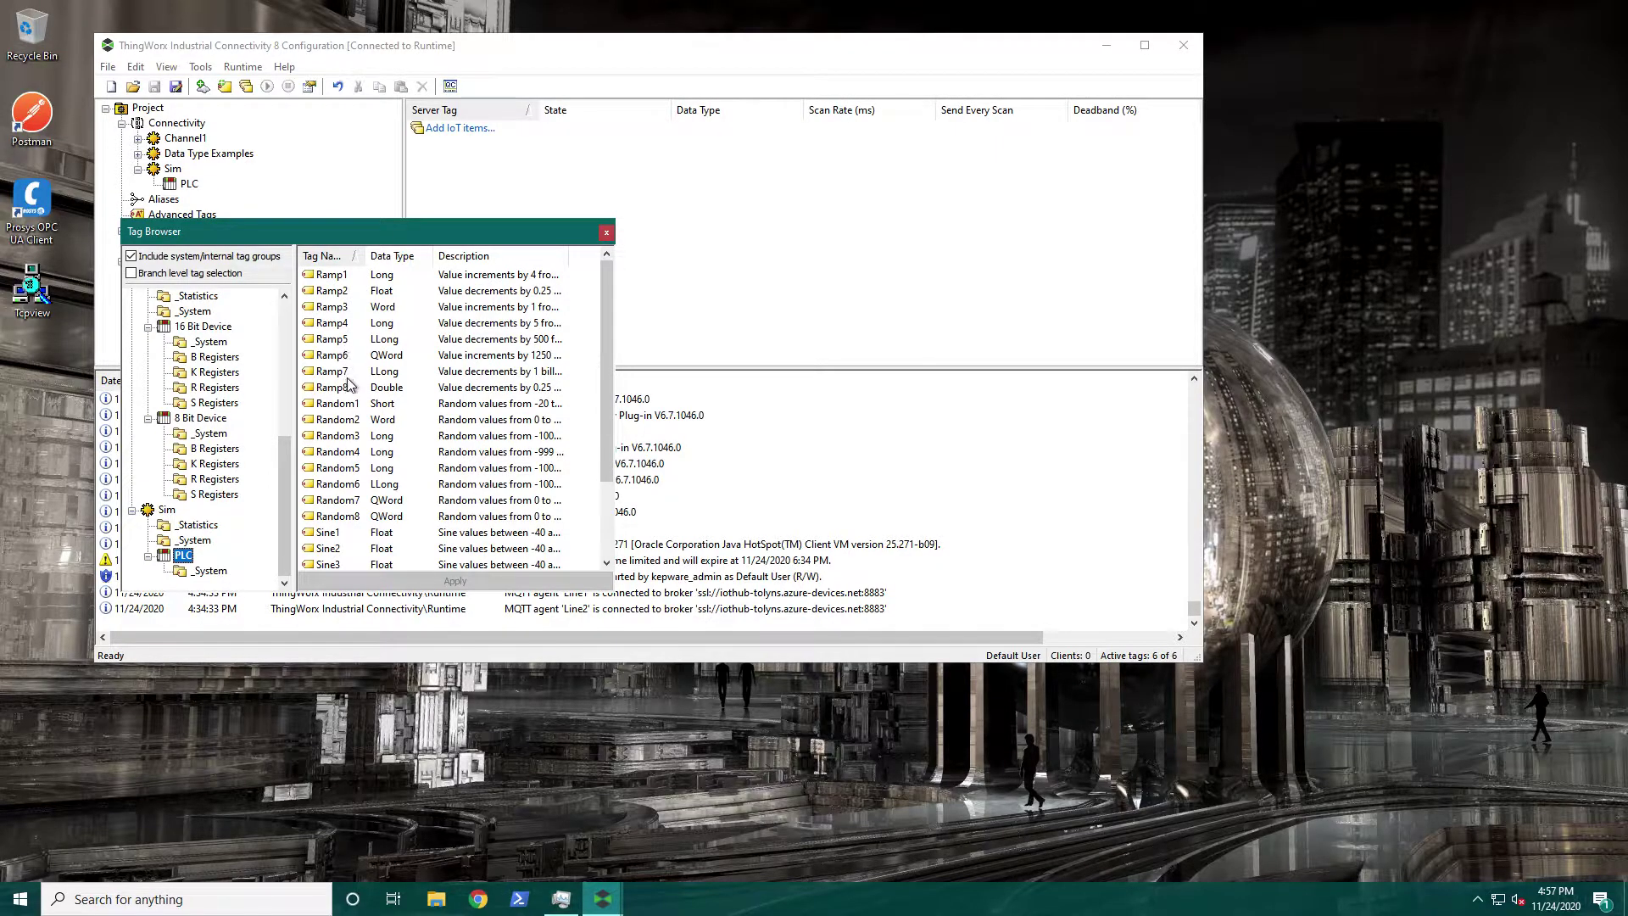
{"action": "left_click", "coordinate": [337, 307]}
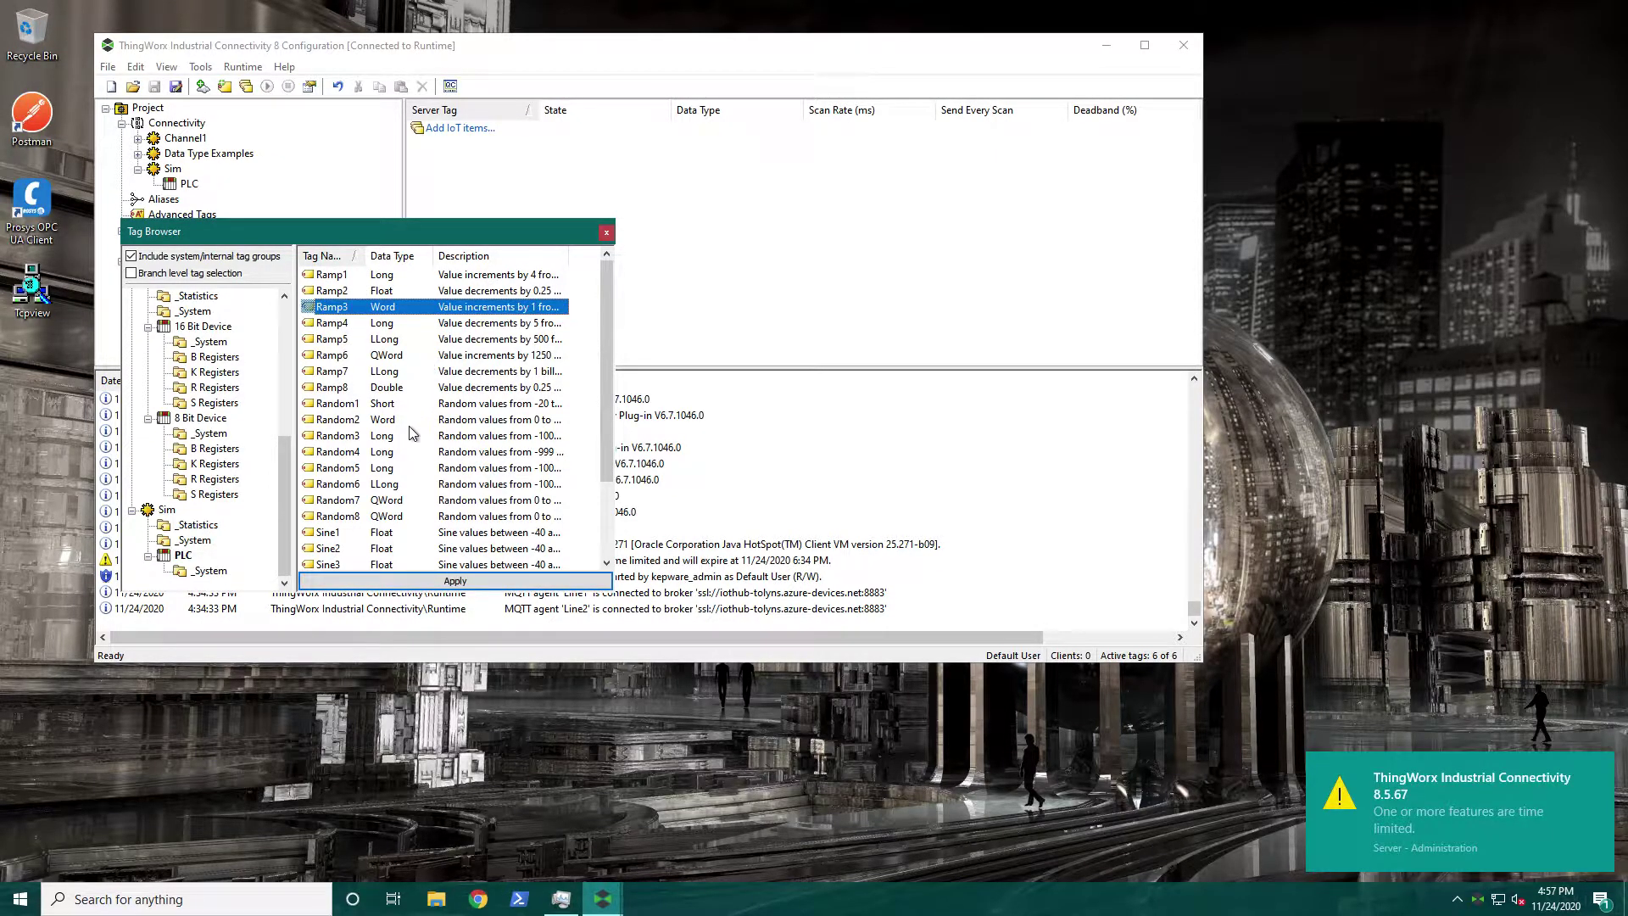
{"action": "left_click", "coordinate": [347, 564]}
{"action": "key", "text": "super"}
{"action": "left_click", "coordinate": [353, 296]}
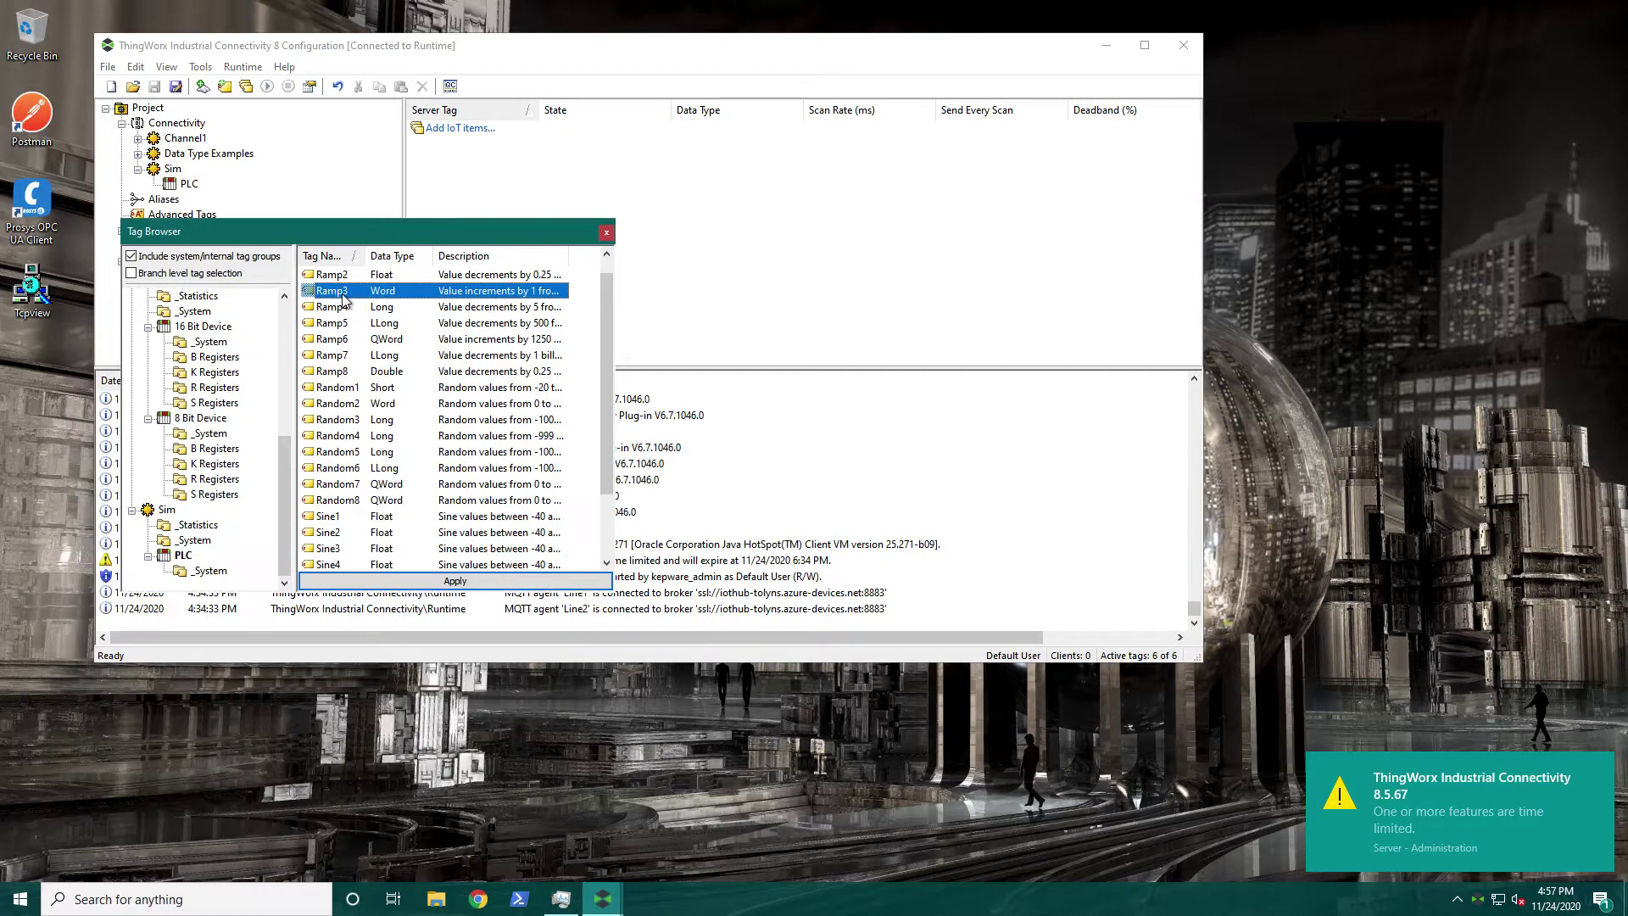
{"action": "scroll", "coordinate": [349, 302], "scroll_direction": "up", "scroll_amount": 1}
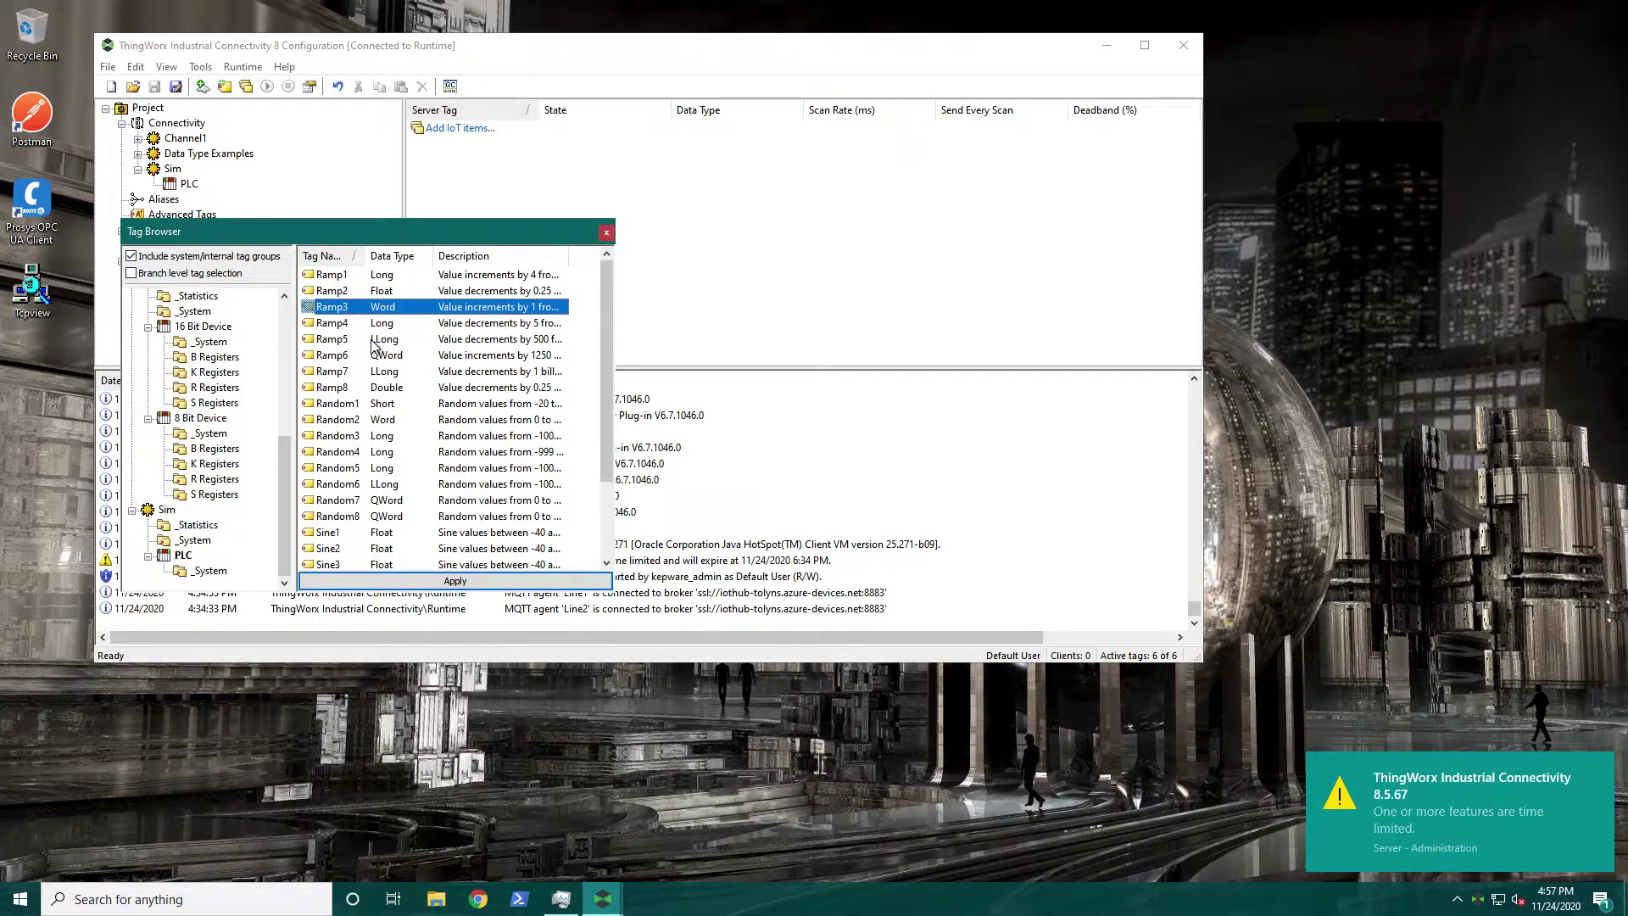
{"action": "left_click", "coordinate": [349, 437], "text": "ctrl"}
{"action": "left_click", "coordinate": [339, 564], "text": "ctrl"}
{"action": "left_click", "coordinate": [426, 583]}
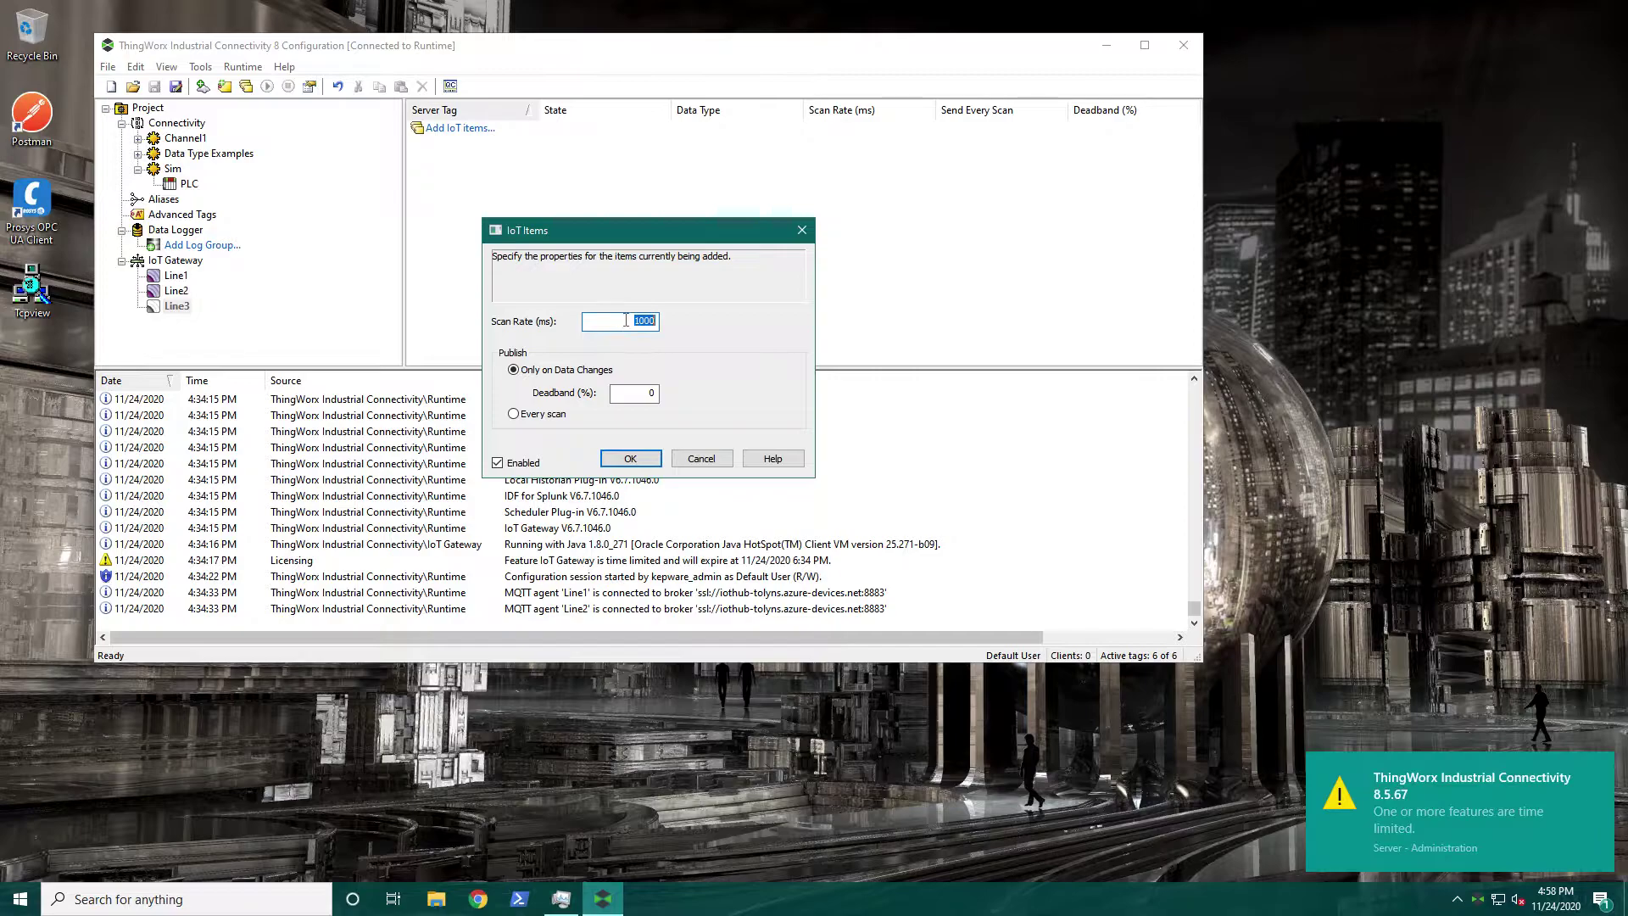
- Try a scan rate of 250 ms and the Every scan publish option for the new IoT items
{"action": "double_click", "coordinate": [648, 393]}
{"action": "key", "text": "shift+Tab"}
{"action": "type", "text": "25"}
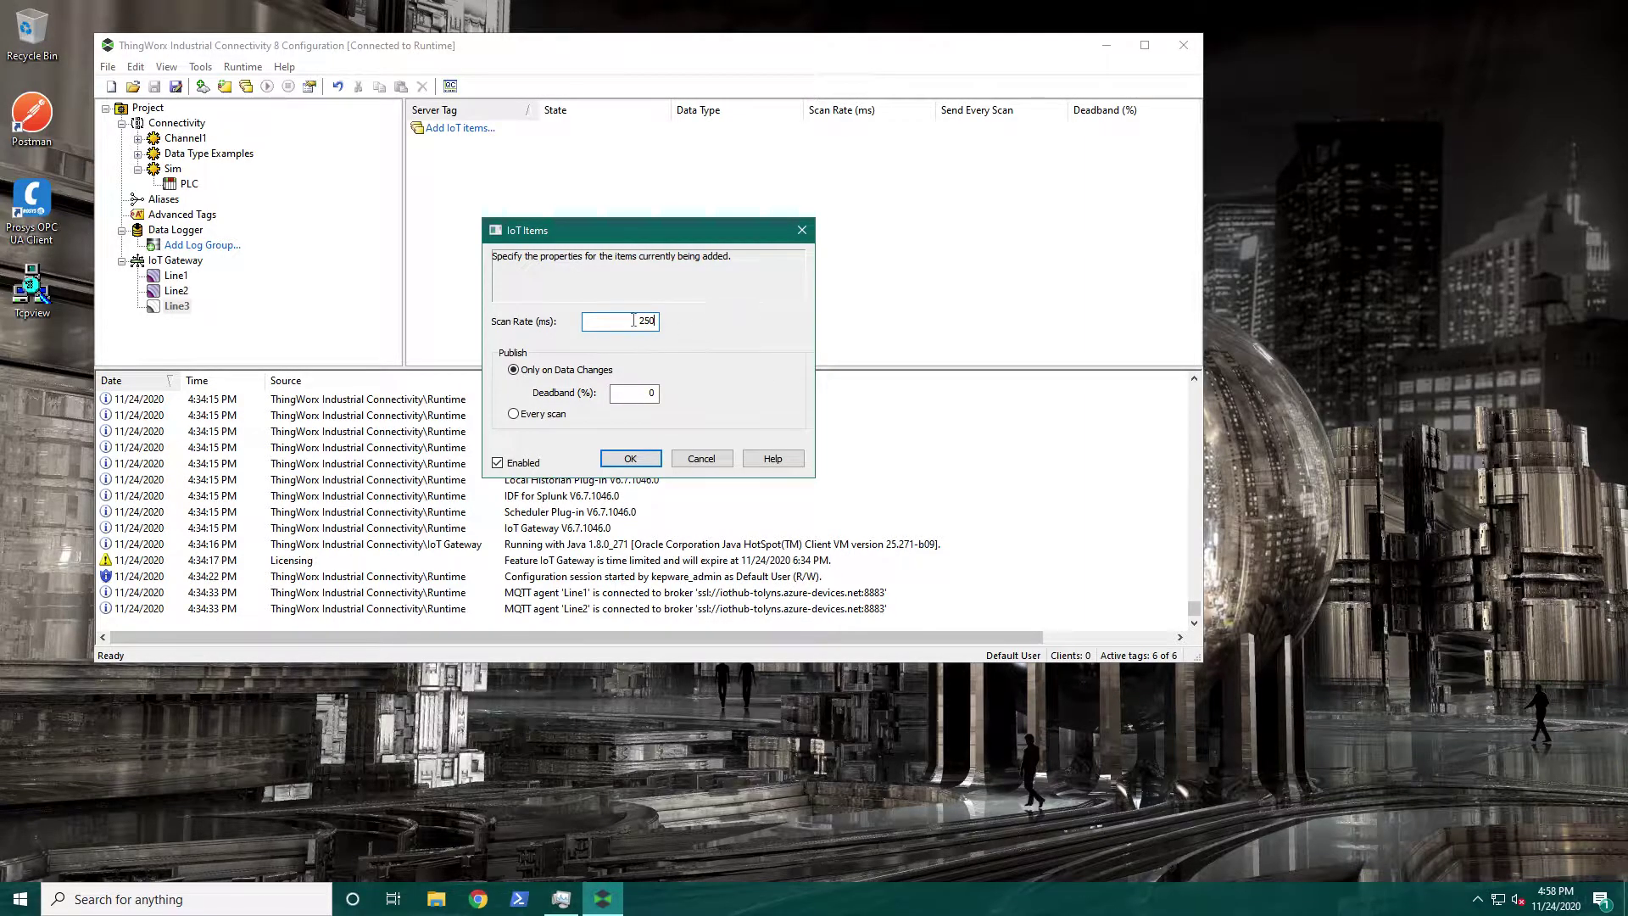
{"action": "left_click_drag", "start_coordinate": [623, 322], "coordinate": [735, 317]}
{"action": "left_click", "coordinate": [624, 323]}
{"action": "double_click", "coordinate": [642, 394]}
{"action": "double_click", "coordinate": [654, 321]}
{"action": "left_click", "coordinate": [529, 416]}
{"action": "double_click", "coordinate": [646, 320]}
{"action": "left_click", "coordinate": [561, 371]}
- Set the new IoT items' scan rate to 500 ms, publish on every scan, and add them to Line3
{"action": "double_click", "coordinate": [649, 320]}
{"action": "type", "text": "500"}
{"action": "left_click", "coordinate": [524, 414]}
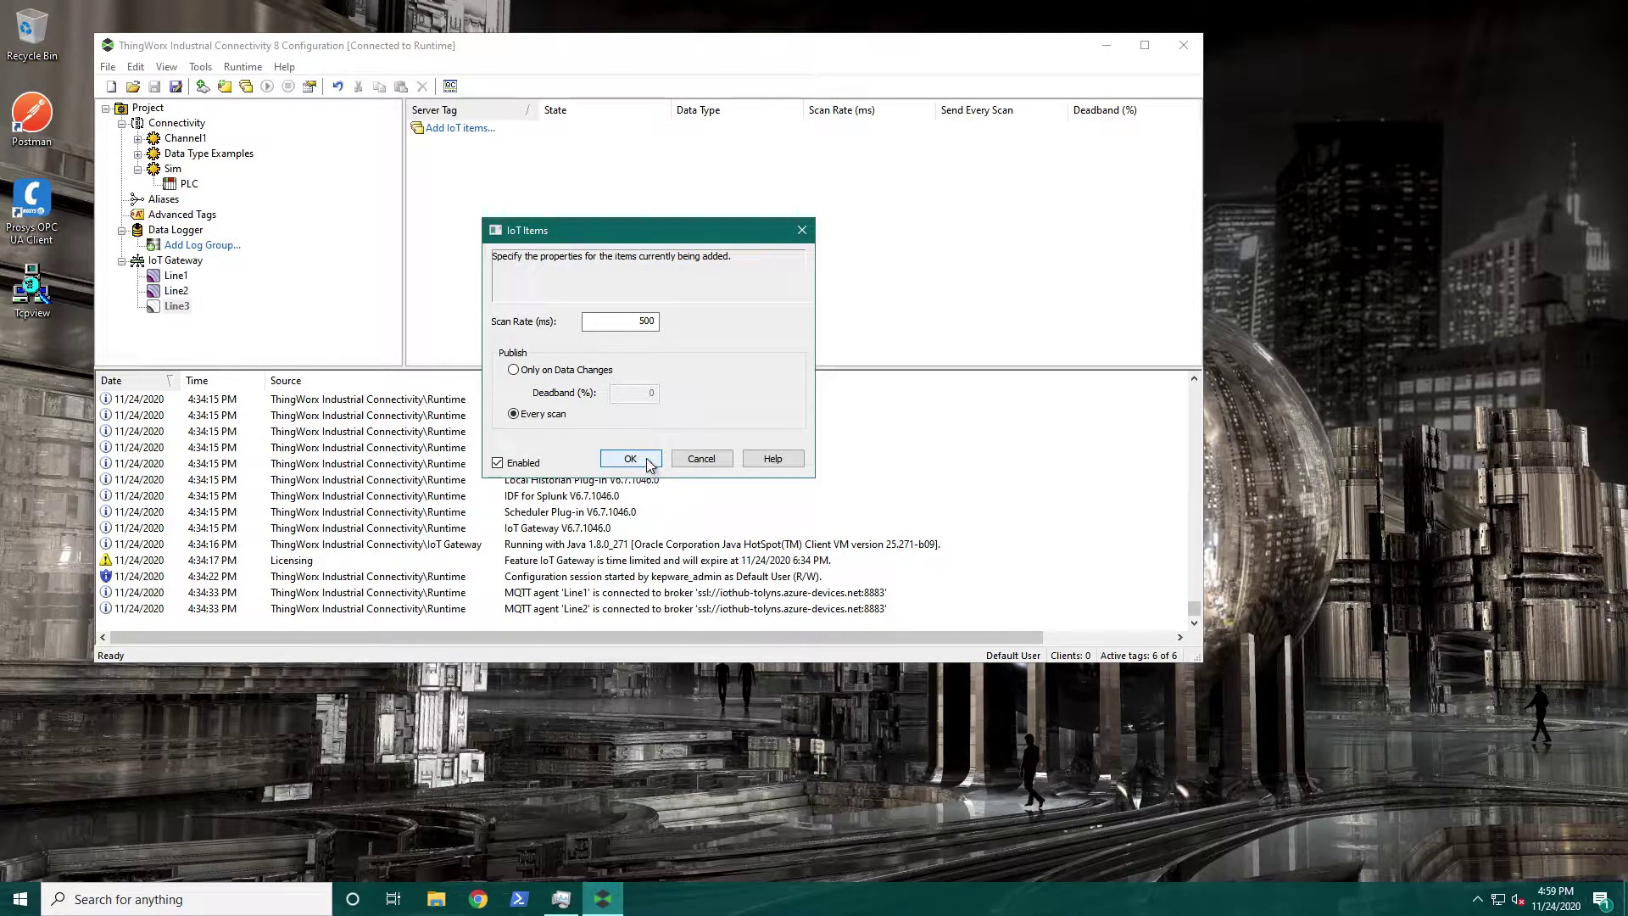
{"action": "left_click", "coordinate": [630, 459]}
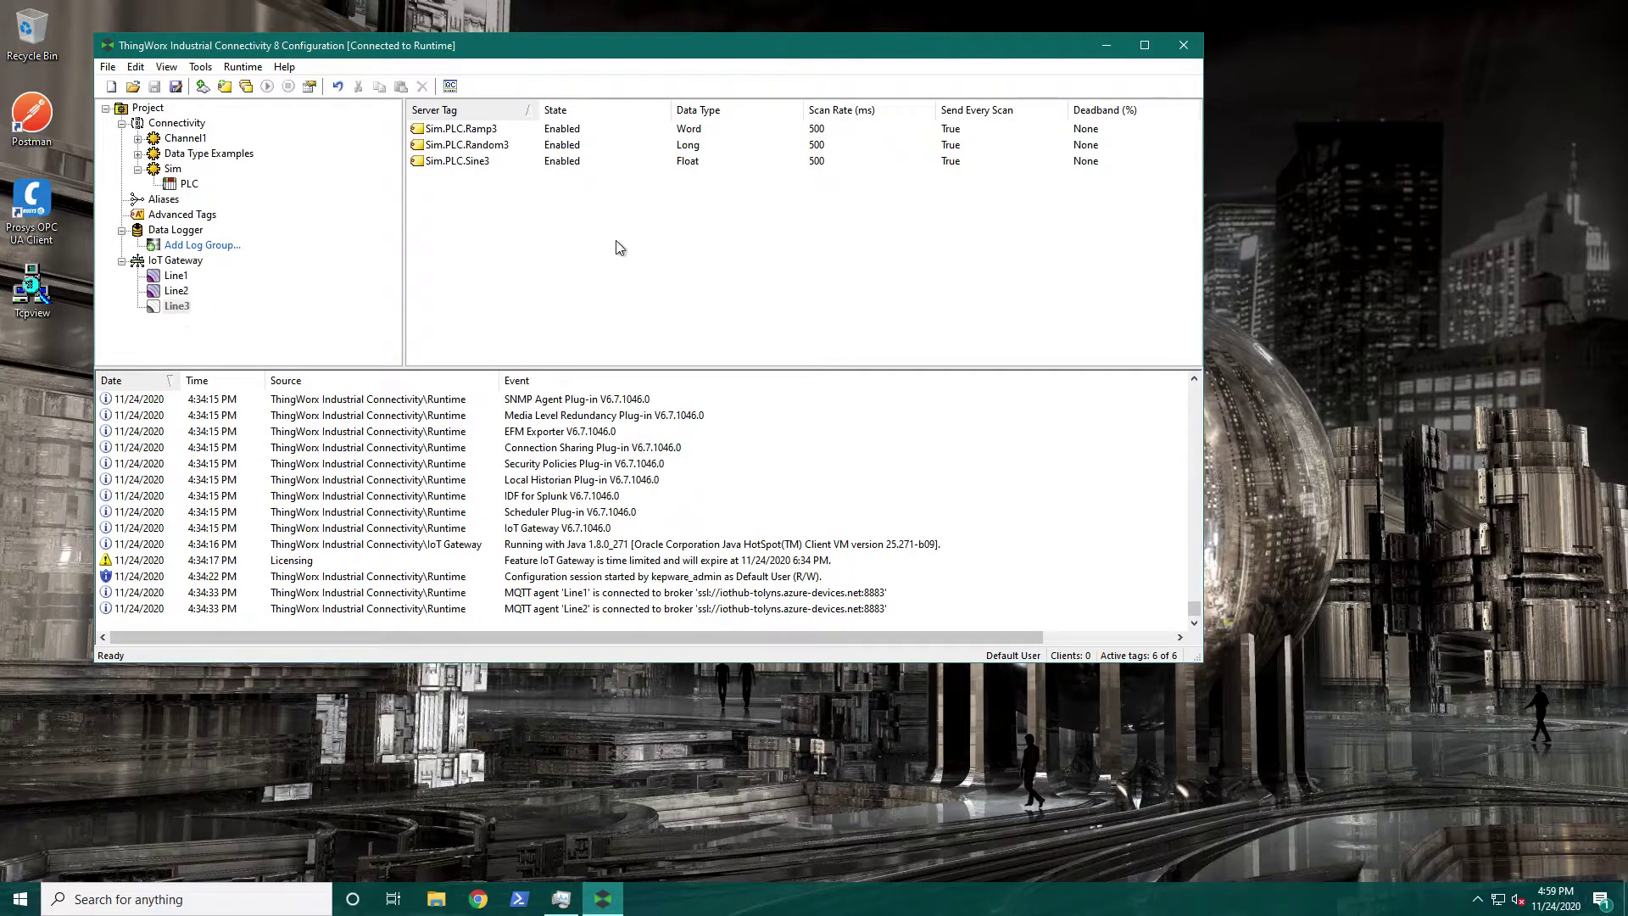
- Enable the Line3 agent under IoT Gateway
{"action": "right_click", "coordinate": [171, 305]}
{"action": "left_click", "coordinate": [234, 360]}
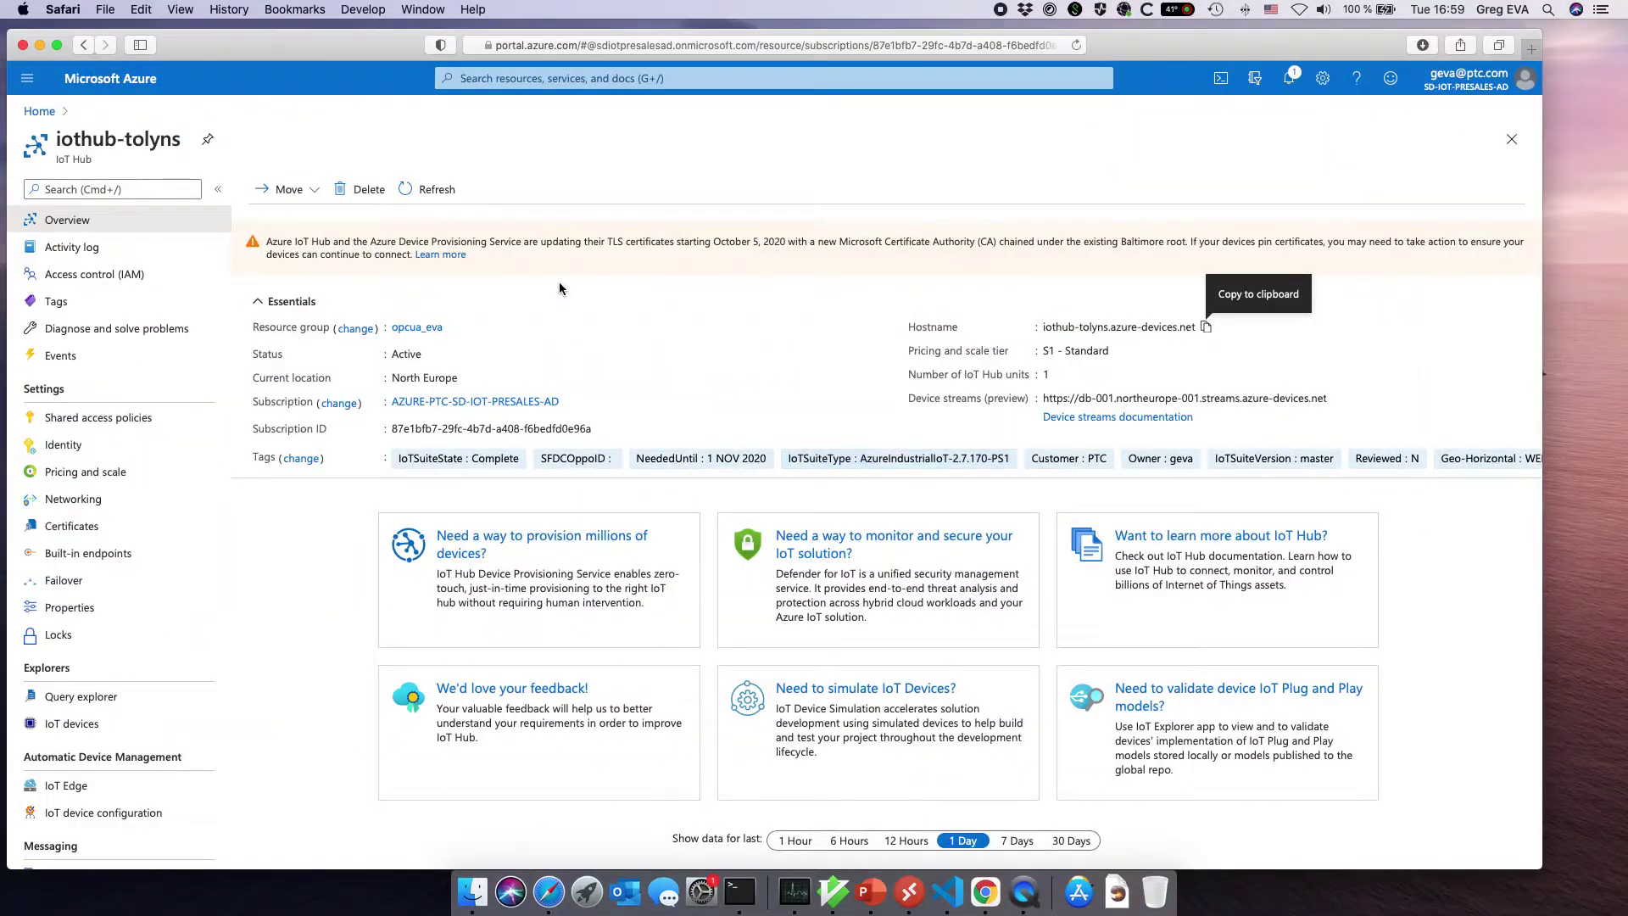
- Switch to Visual Studio Code, refresh the Azure IoT Hub device list, and start monitoring the built-in event endpoint
{"action": "left_click", "coordinate": [947, 890]}
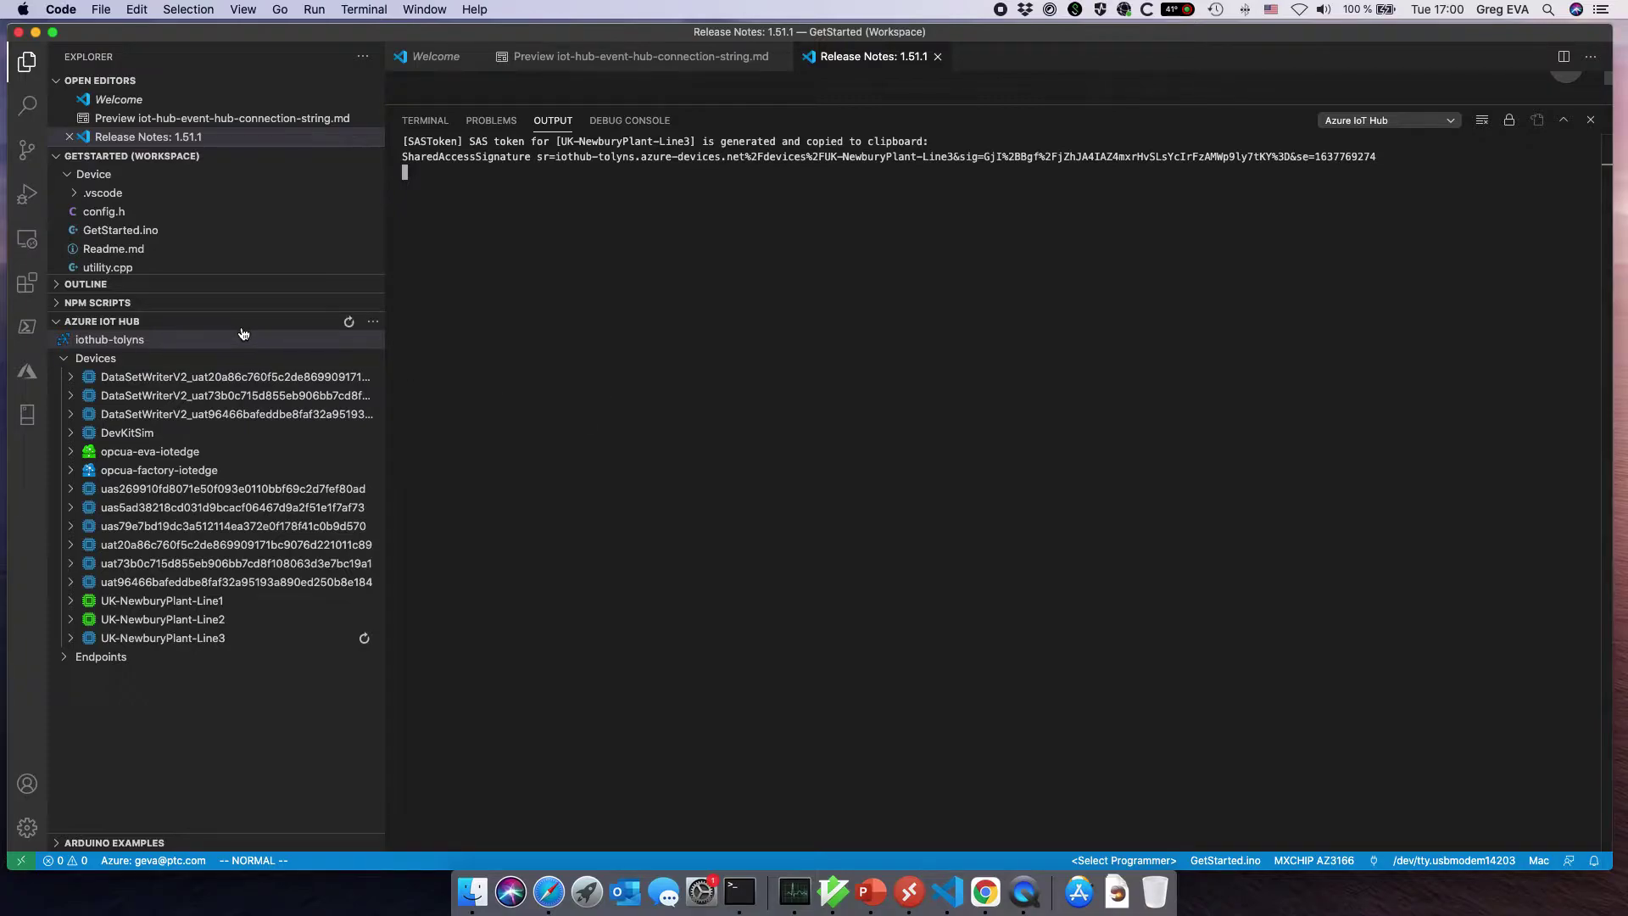
{"action": "mouse_move", "coordinate": [345, 325]}
{"action": "left_click", "coordinate": [348, 325]}
{"action": "left_click", "coordinate": [373, 321]}
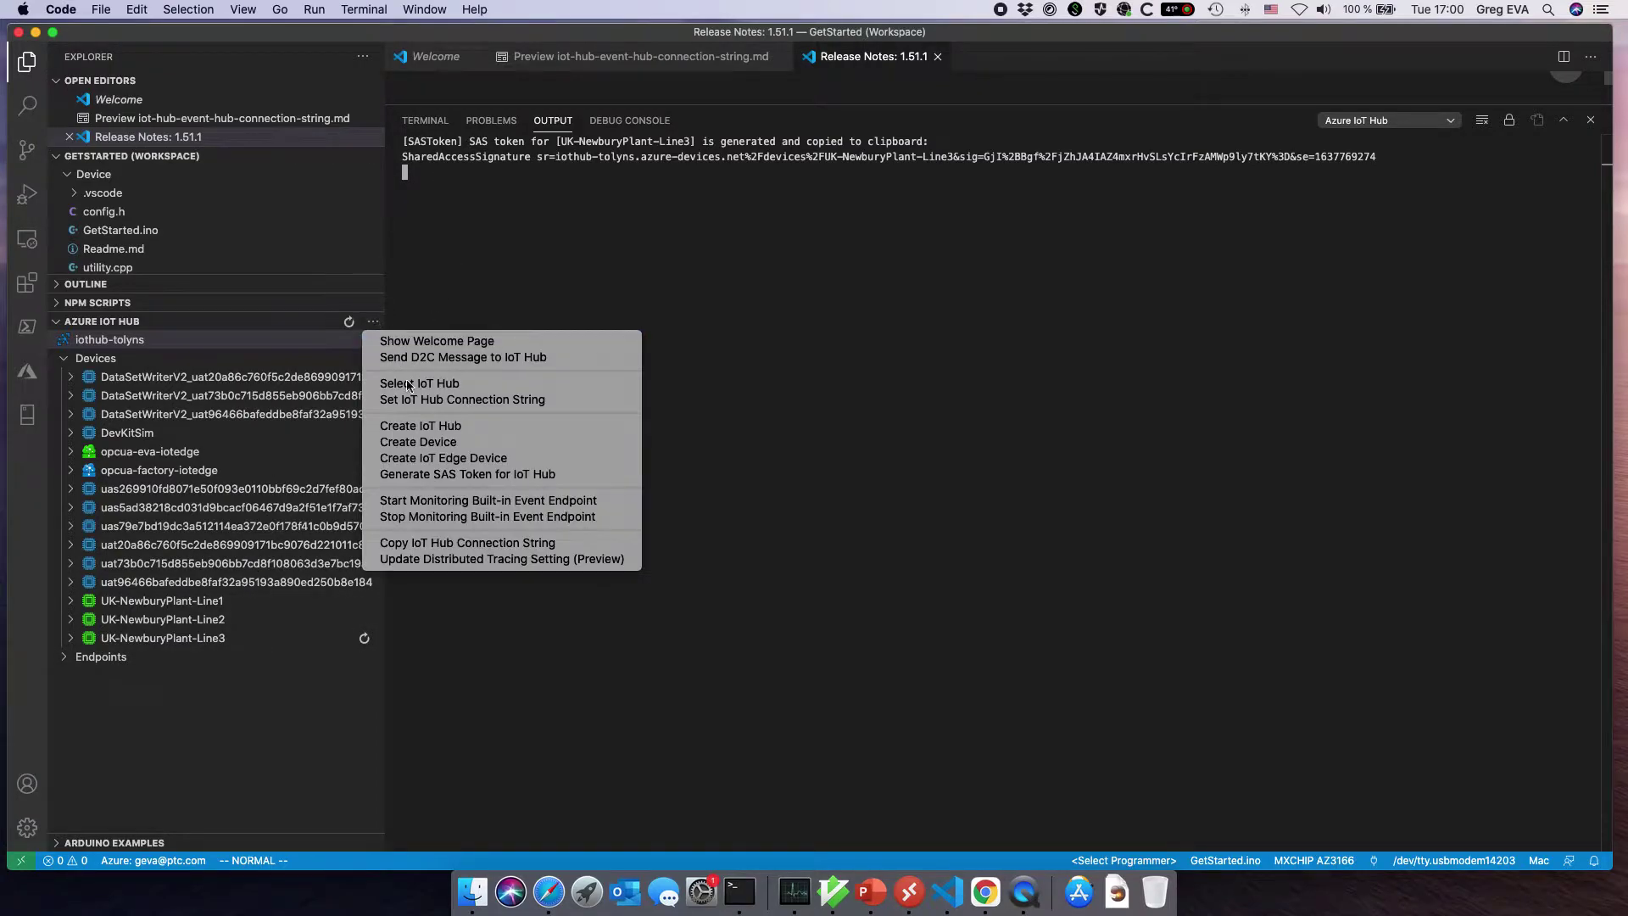
{"action": "left_click", "coordinate": [496, 500]}
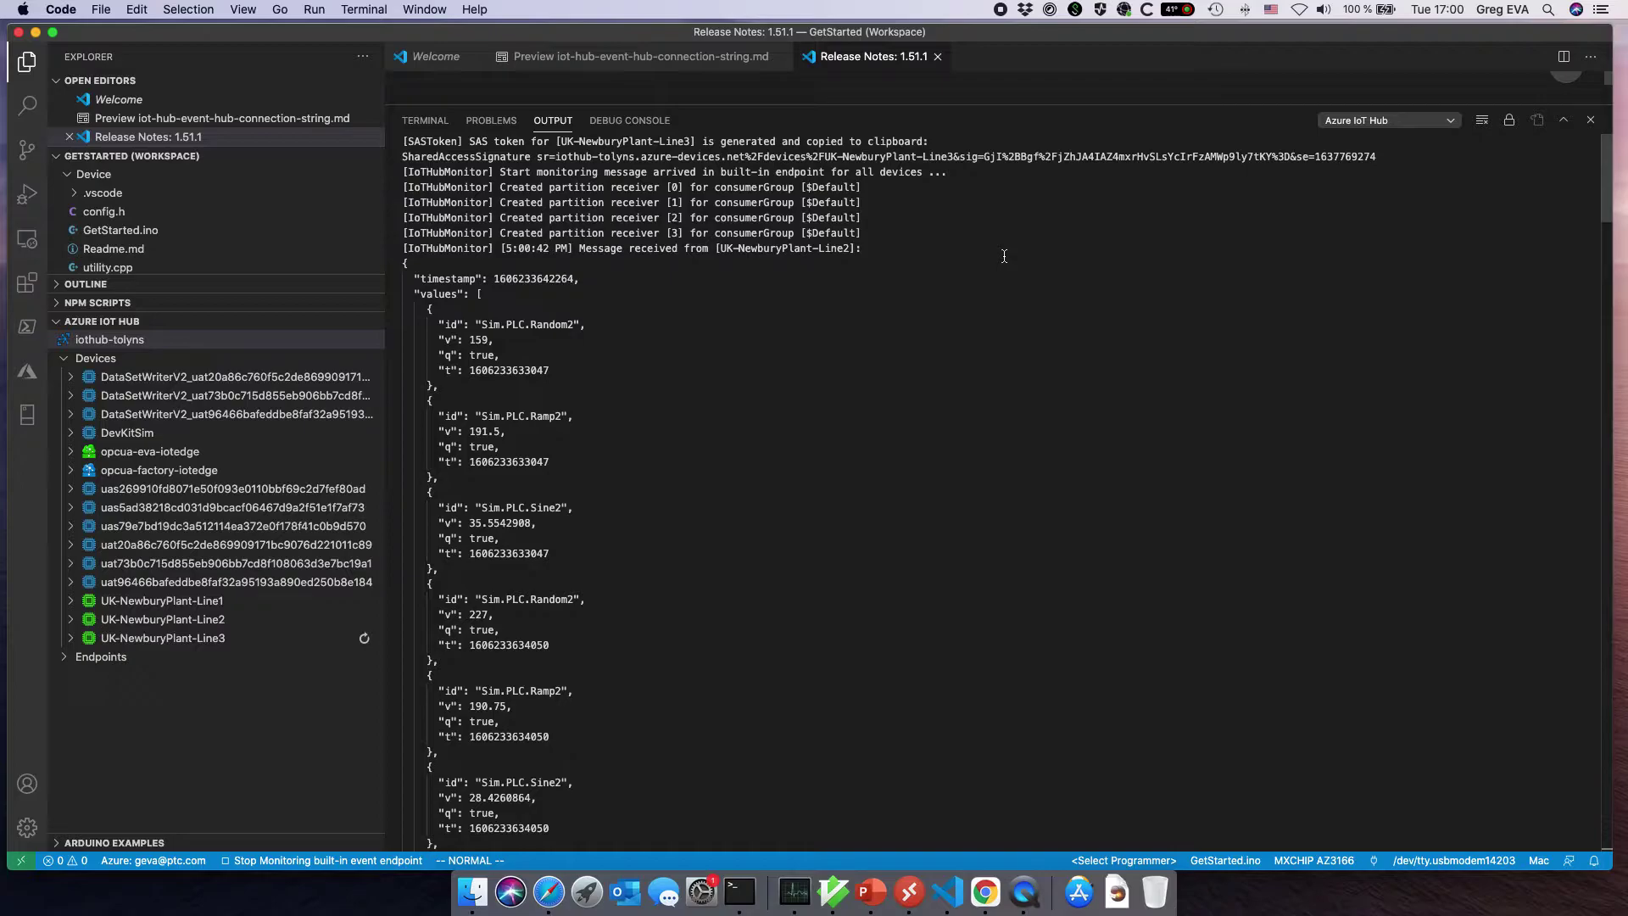
- Examine the message received from UK-NewburyPlant-Line2, checking the tag id, value, quality and timestamp of its first Sim.PLC.Random2 entry
{"action": "left_click_drag", "start_coordinate": [866, 247], "coordinate": [673, 262]}
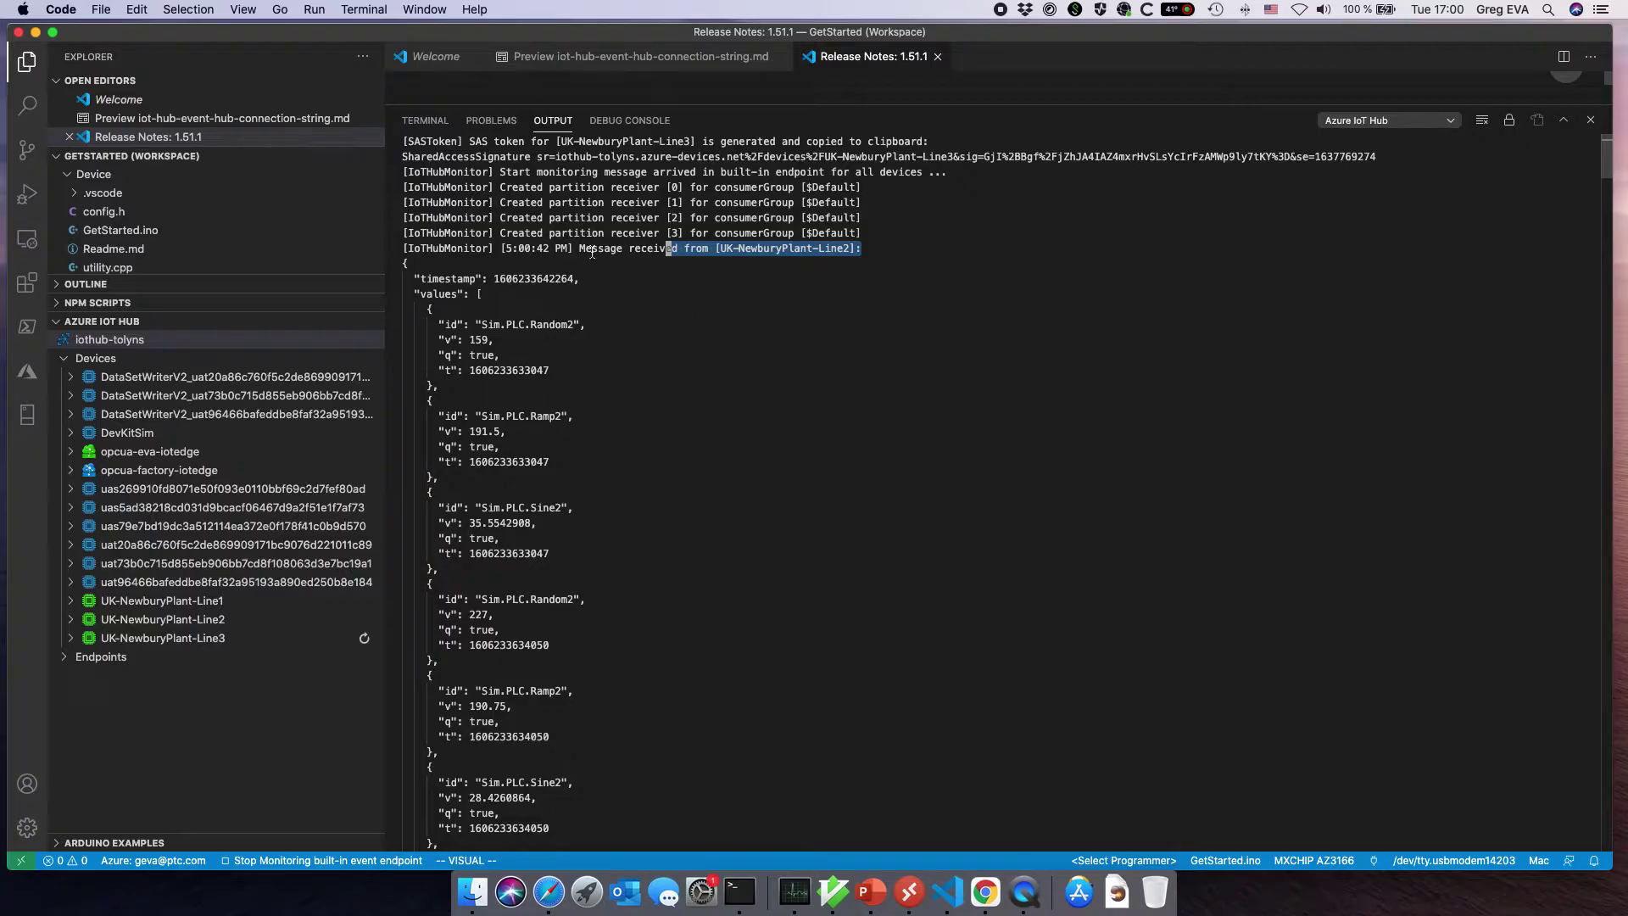
{"action": "left_click_drag", "start_coordinate": [434, 324], "coordinate": [441, 797]}
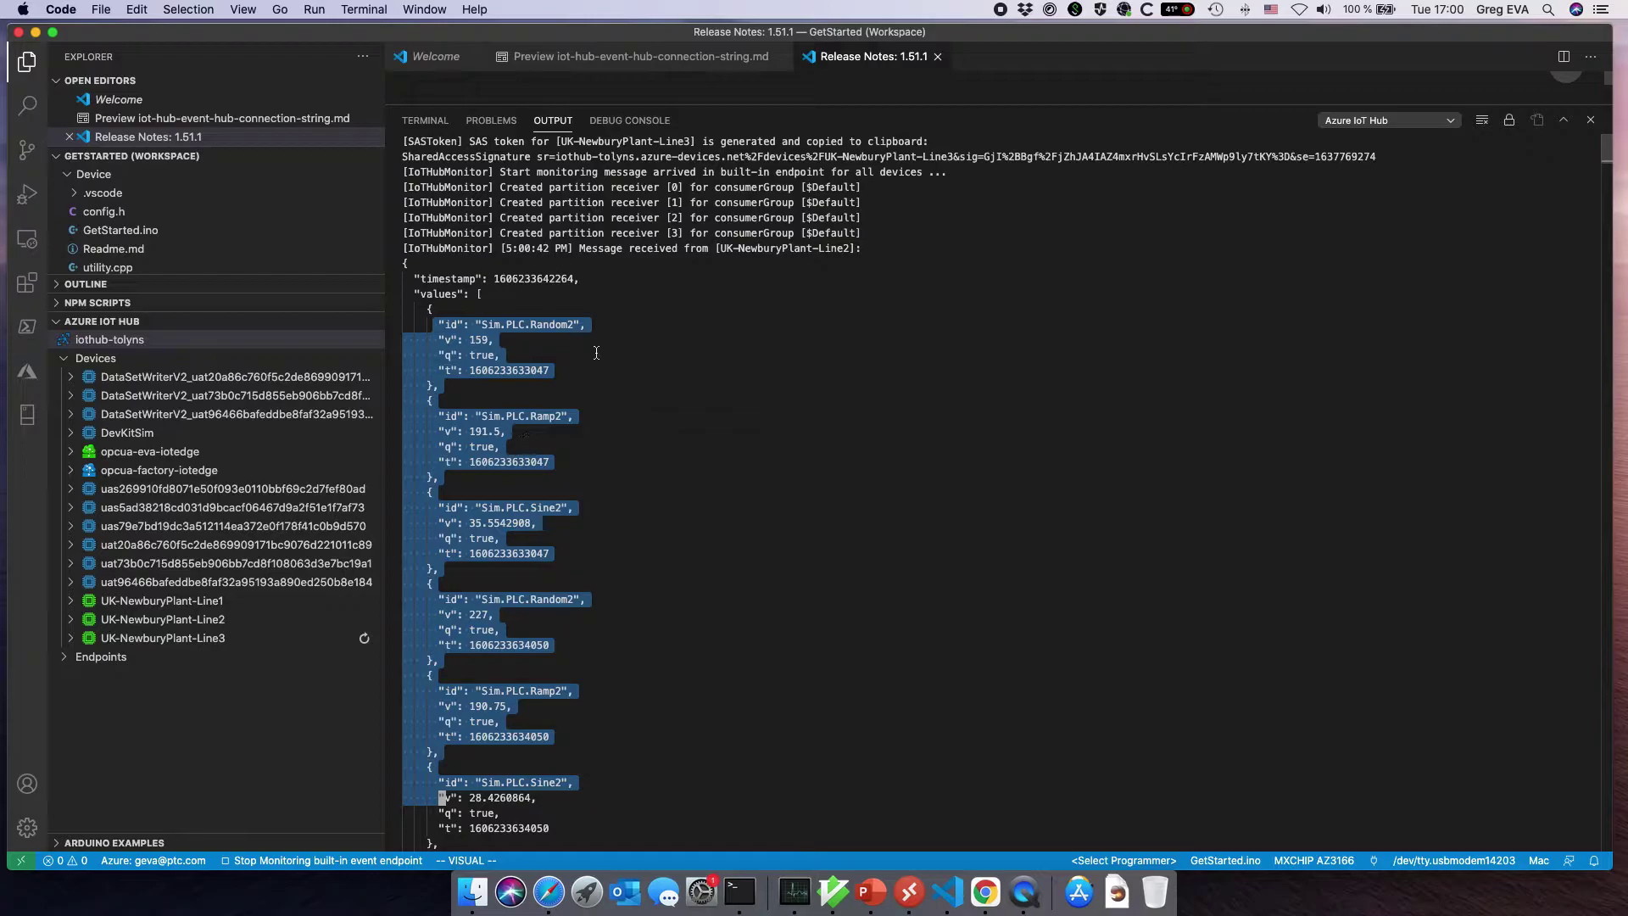
{"action": "left_click", "coordinate": [588, 324]}
{"action": "left_click_drag", "start_coordinate": [587, 324], "coordinate": [481, 323]}
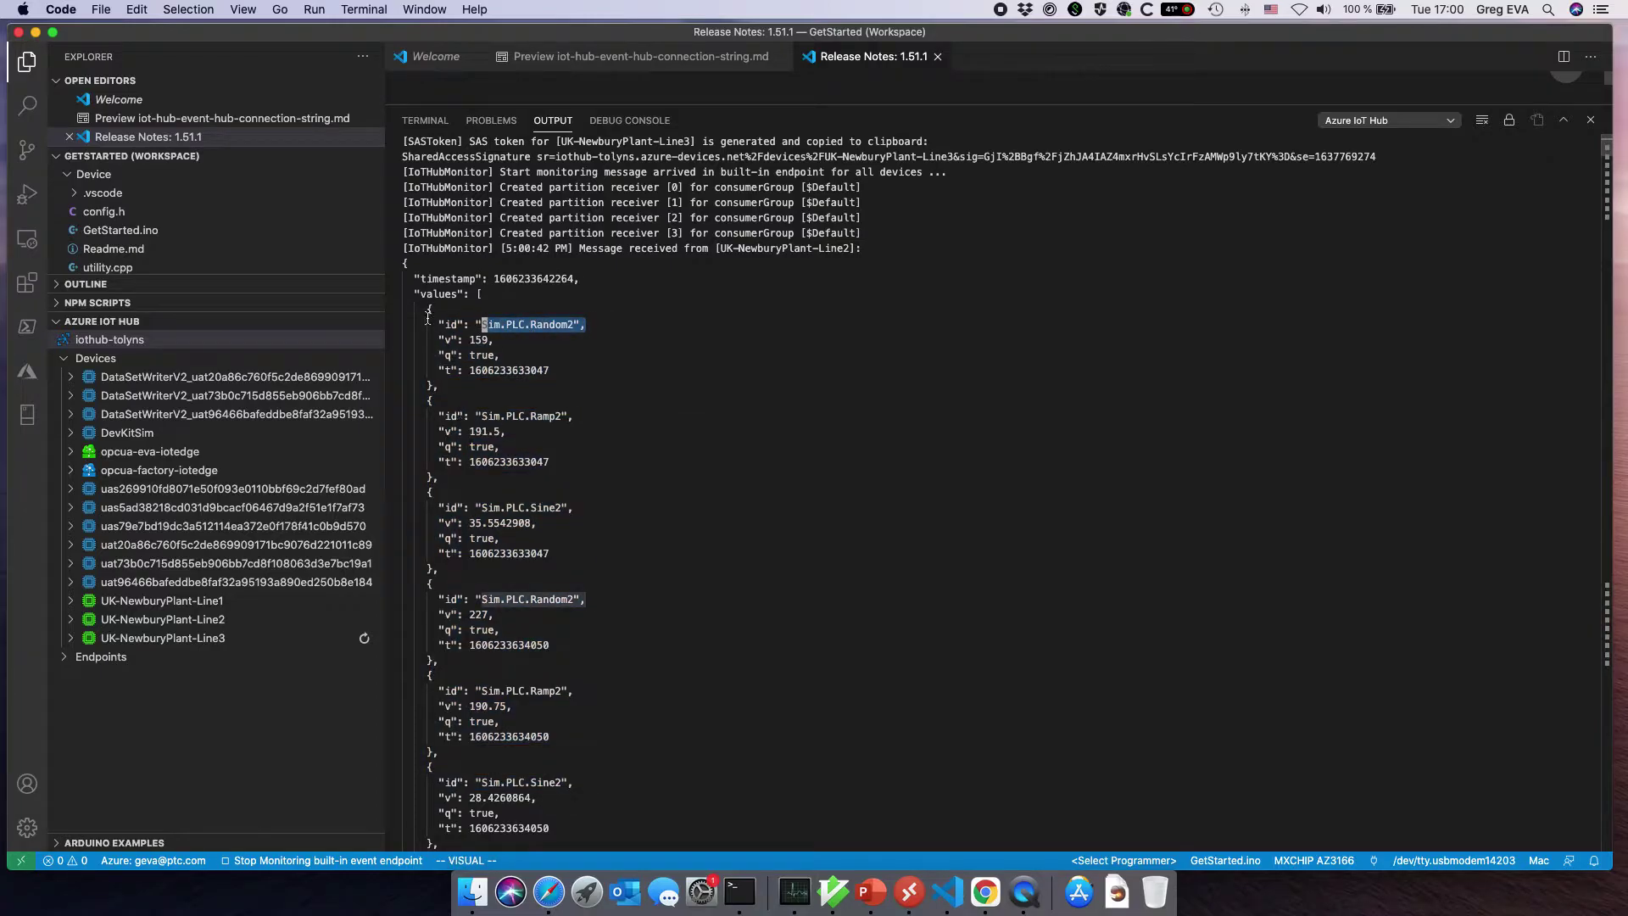
{"action": "left_click", "coordinate": [449, 342]}
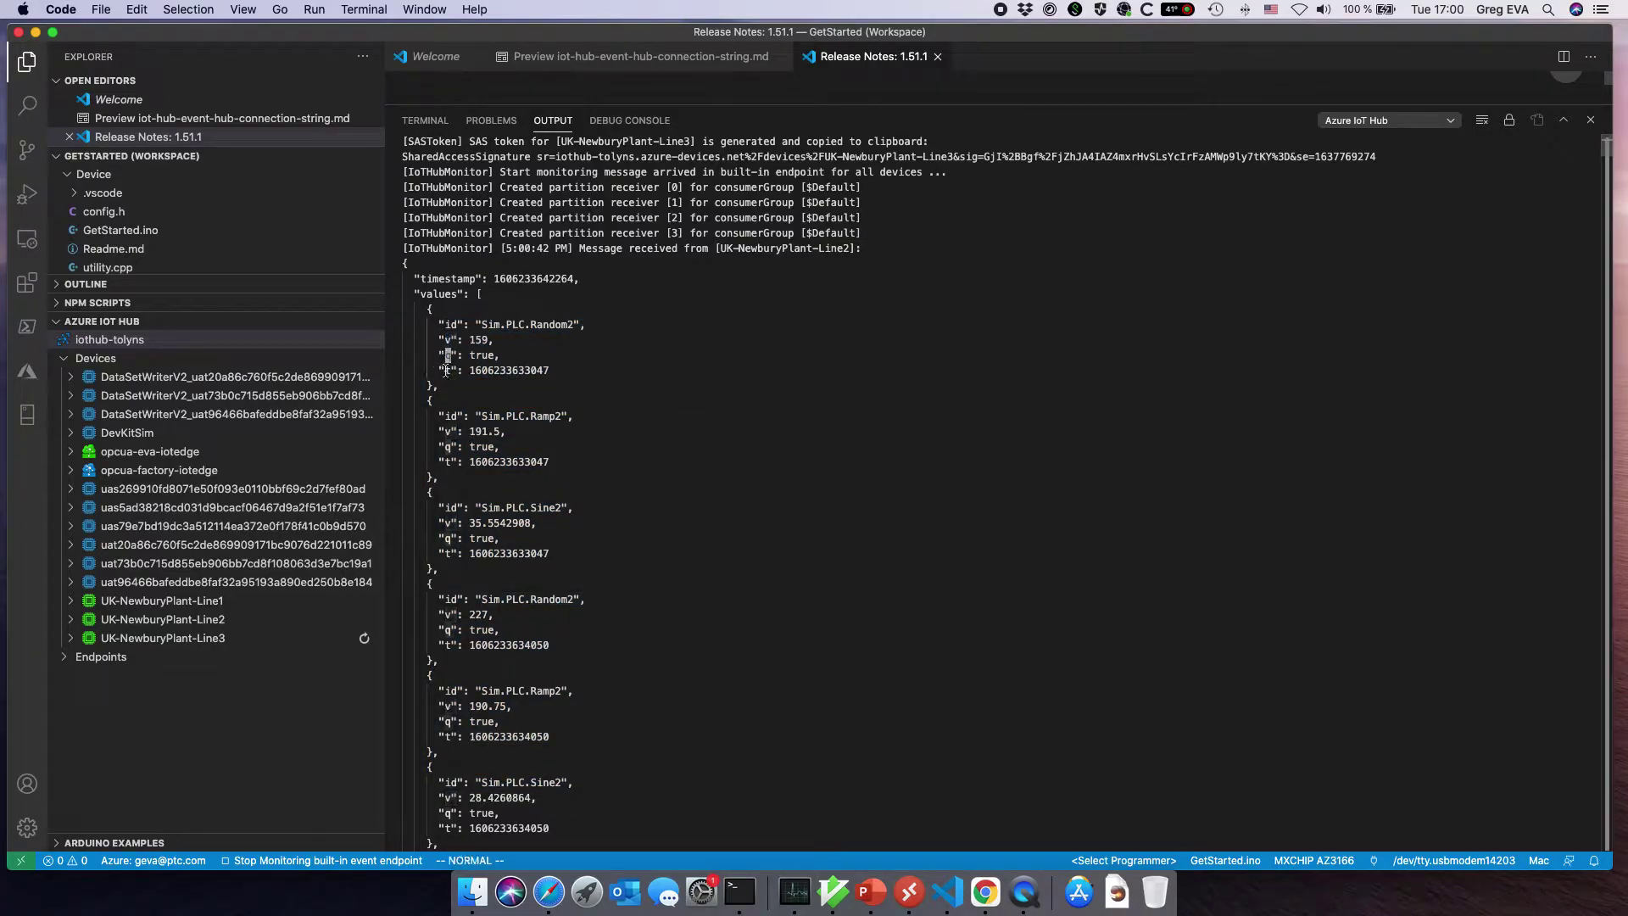
{"action": "double_click", "coordinate": [481, 340]}
{"action": "left_click", "coordinate": [472, 370]}
{"action": "double_click", "coordinate": [498, 371]}
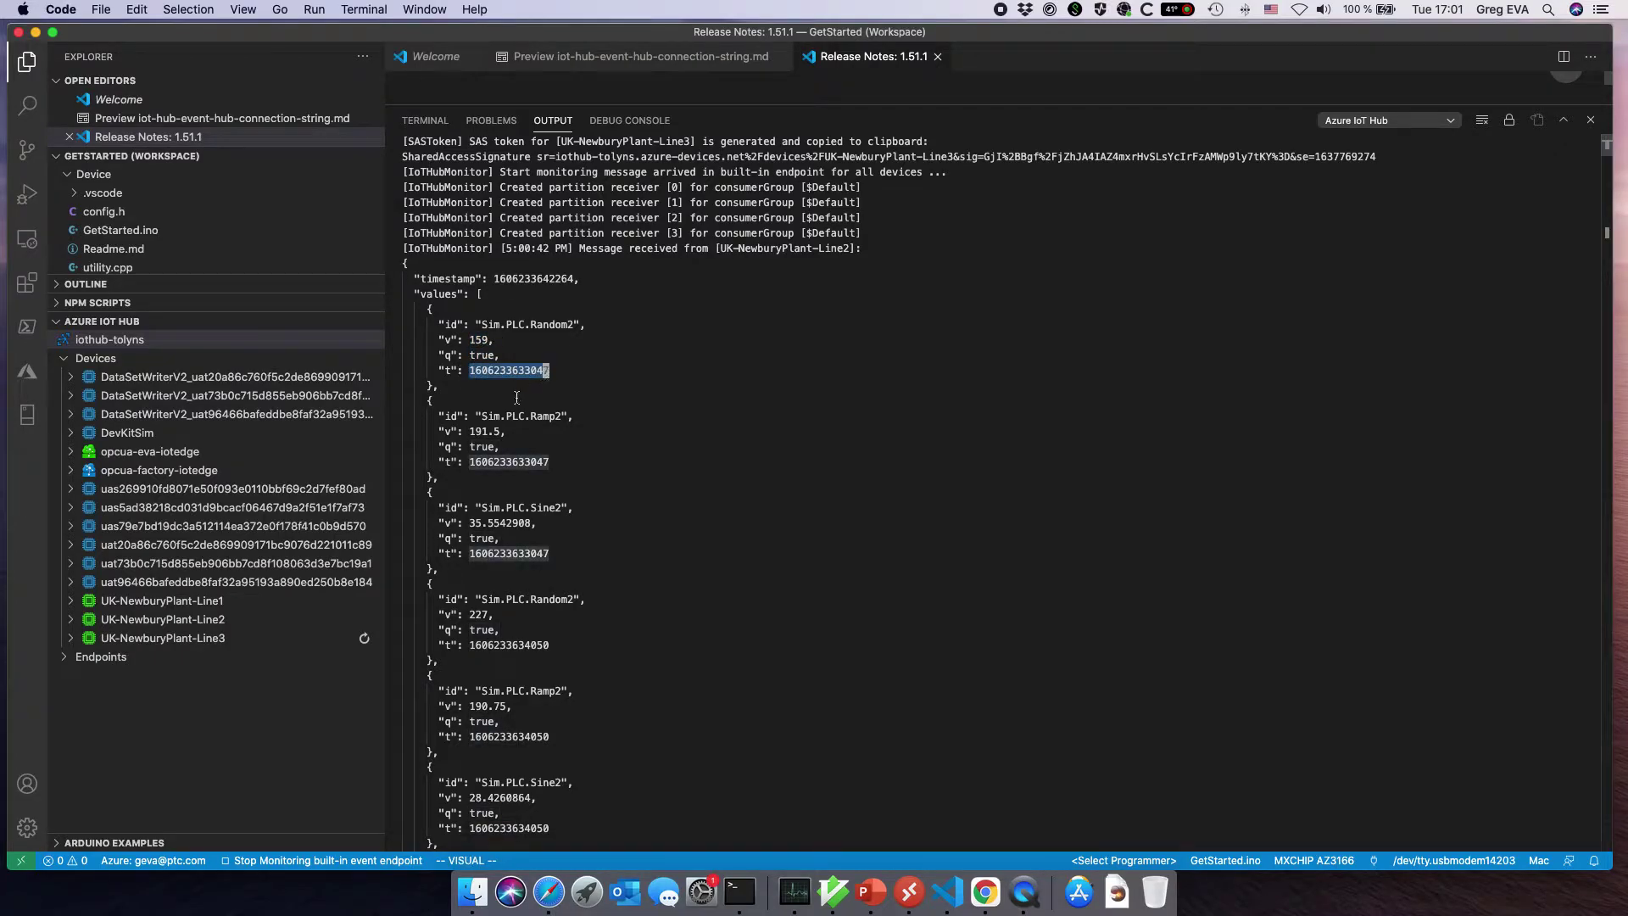
- Compare the first Random2, Ramp2 and Sine2 entries in the Line2 message payload
{"action": "left_click", "coordinate": [445, 379]}
{"action": "left_click_drag", "start_coordinate": [445, 379], "coordinate": [404, 310]}
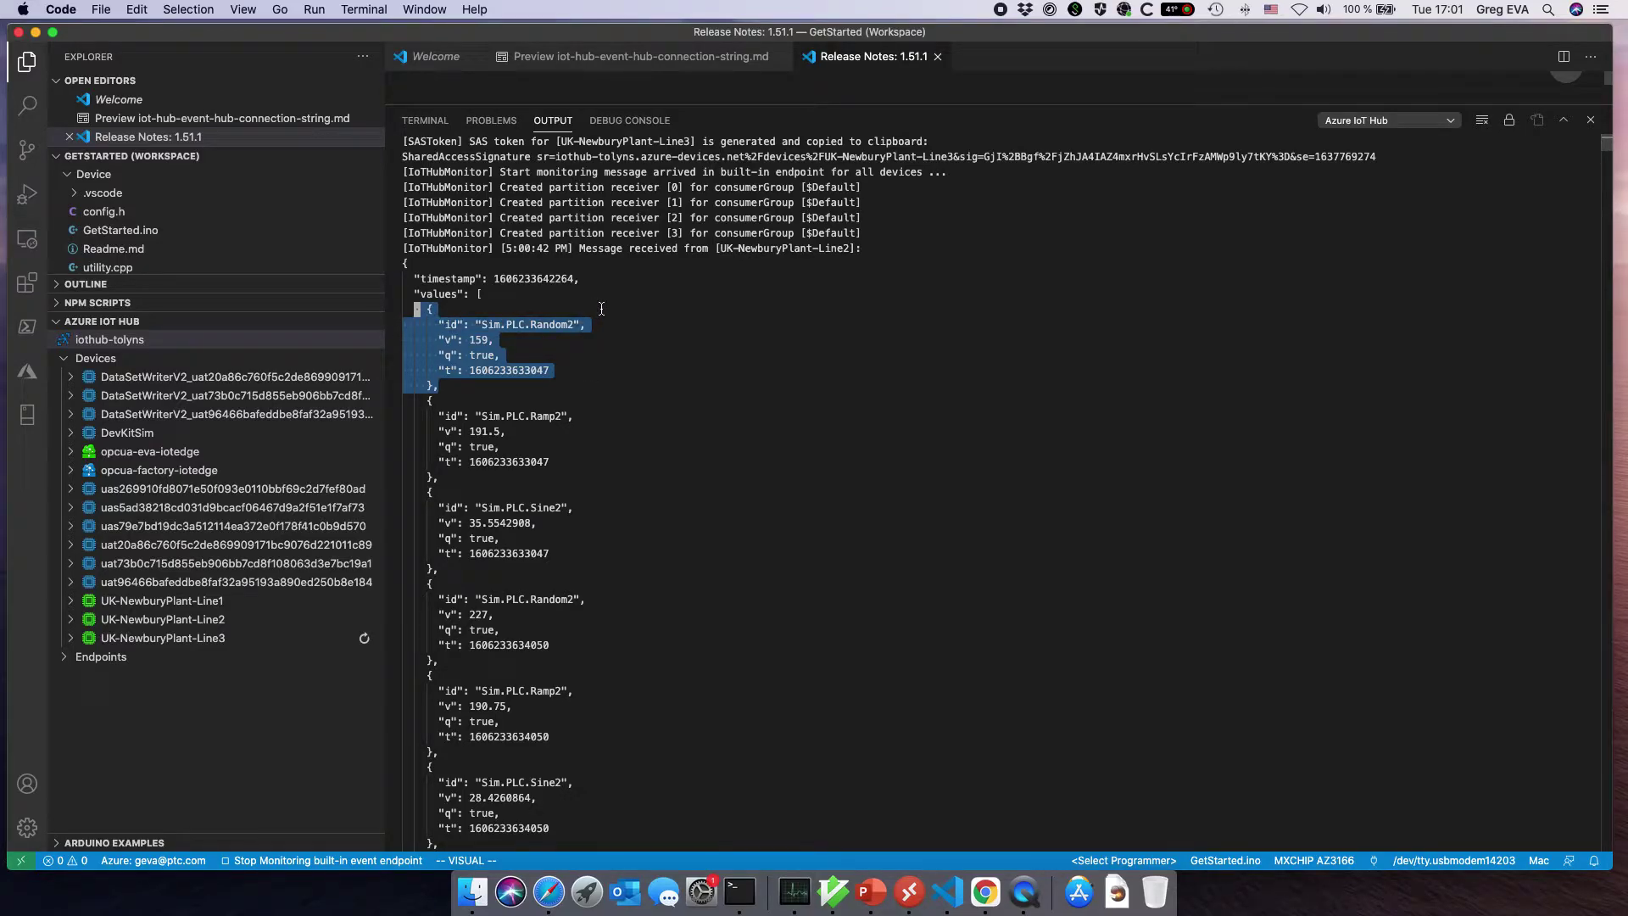
{"action": "left_click_drag", "start_coordinate": [437, 386], "coordinate": [382, 309]}
{"action": "left_click", "coordinate": [566, 324]}
{"action": "left_click_drag", "start_coordinate": [438, 477], "coordinate": [442, 407]}
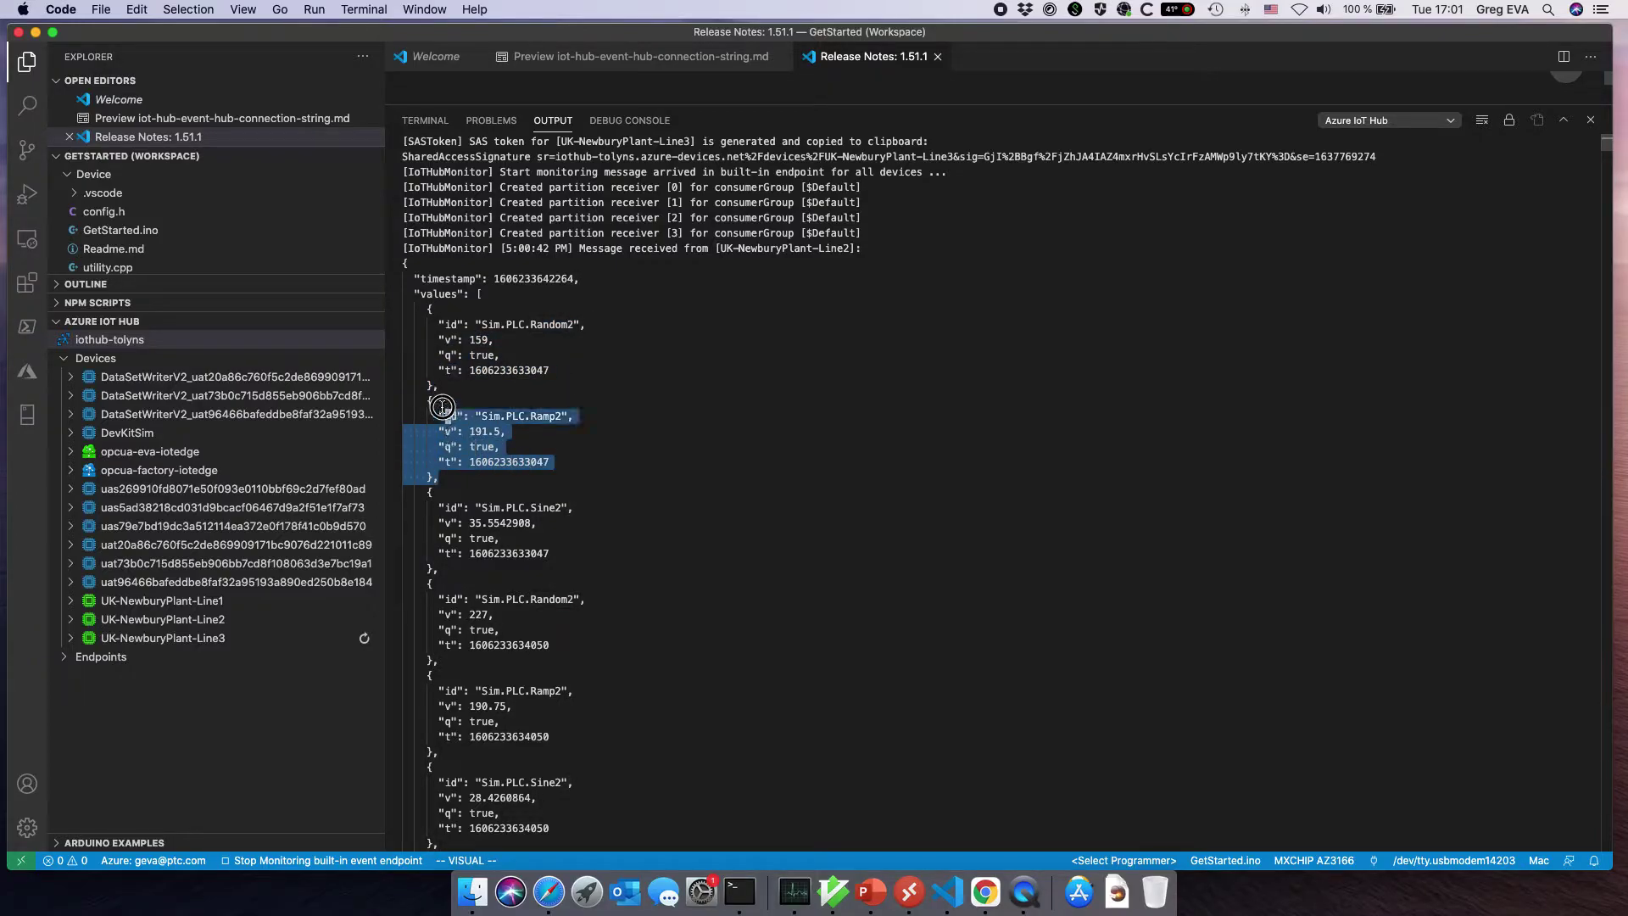
{"action": "left_click_drag", "start_coordinate": [433, 584], "coordinate": [420, 490]}
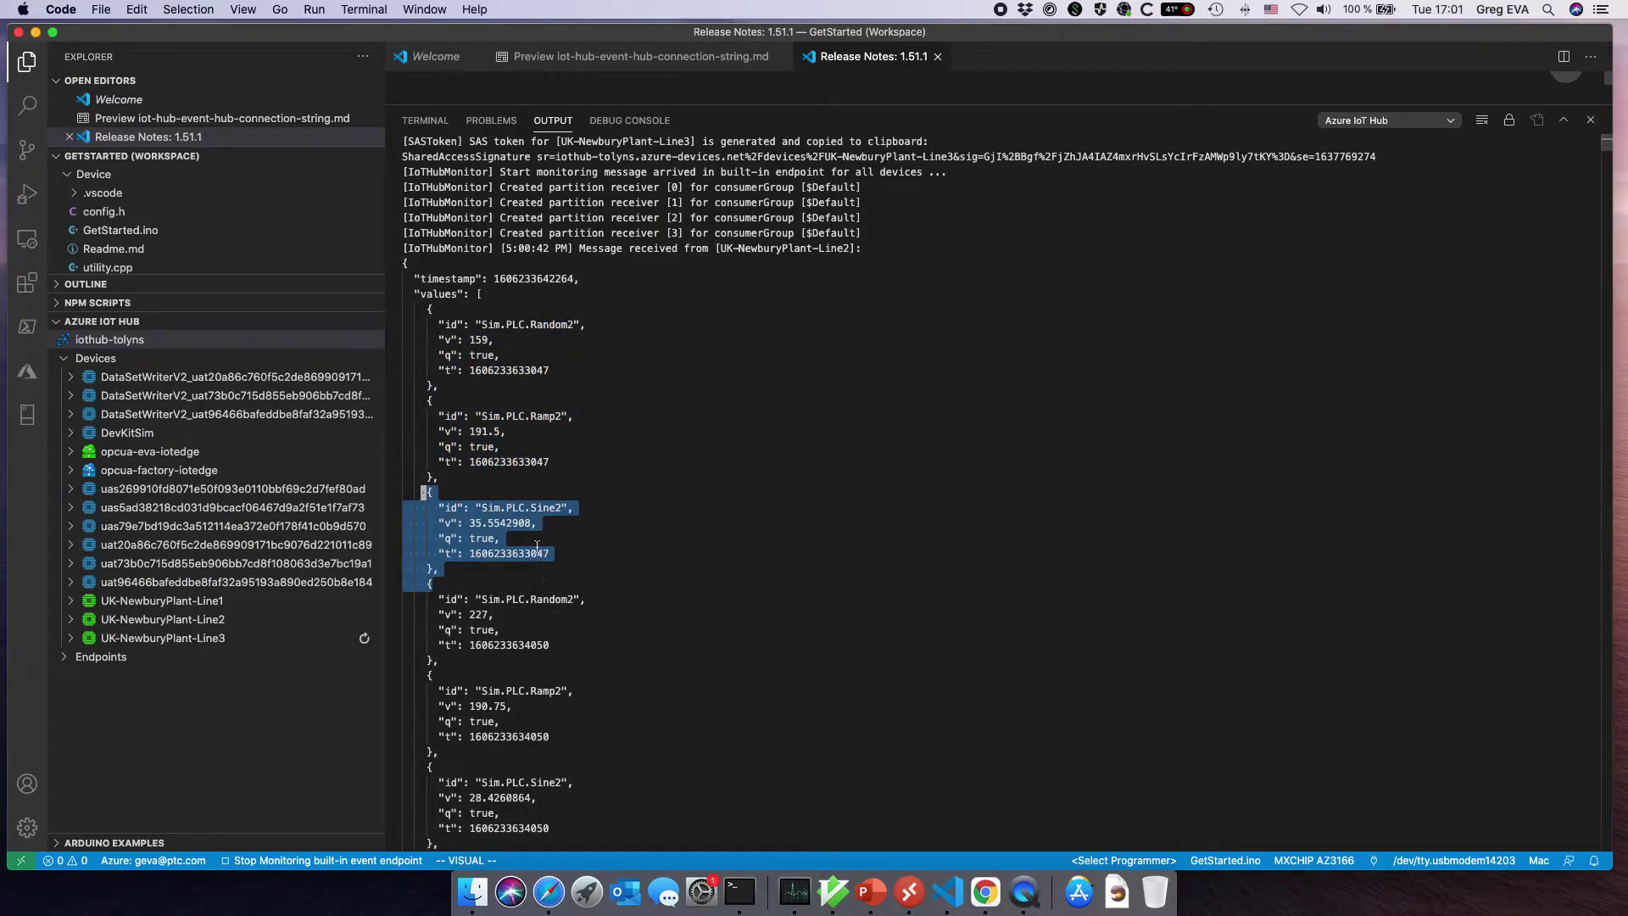
- Examine the Line2 message header and the Line1, Line2 and Line3 tag entries further down the IoT Hub monitoring output
{"action": "scroll", "coordinate": [659, 554], "scroll_direction": "down", "scroll_amount": 2}
{"action": "scroll", "coordinate": [658, 554], "scroll_direction": "up", "scroll_amount": 2}
{"action": "left_click_drag", "start_coordinate": [860, 248], "coordinate": [638, 247]}
{"action": "scroll", "coordinate": [788, 320], "scroll_direction": "down", "scroll_amount": 15}
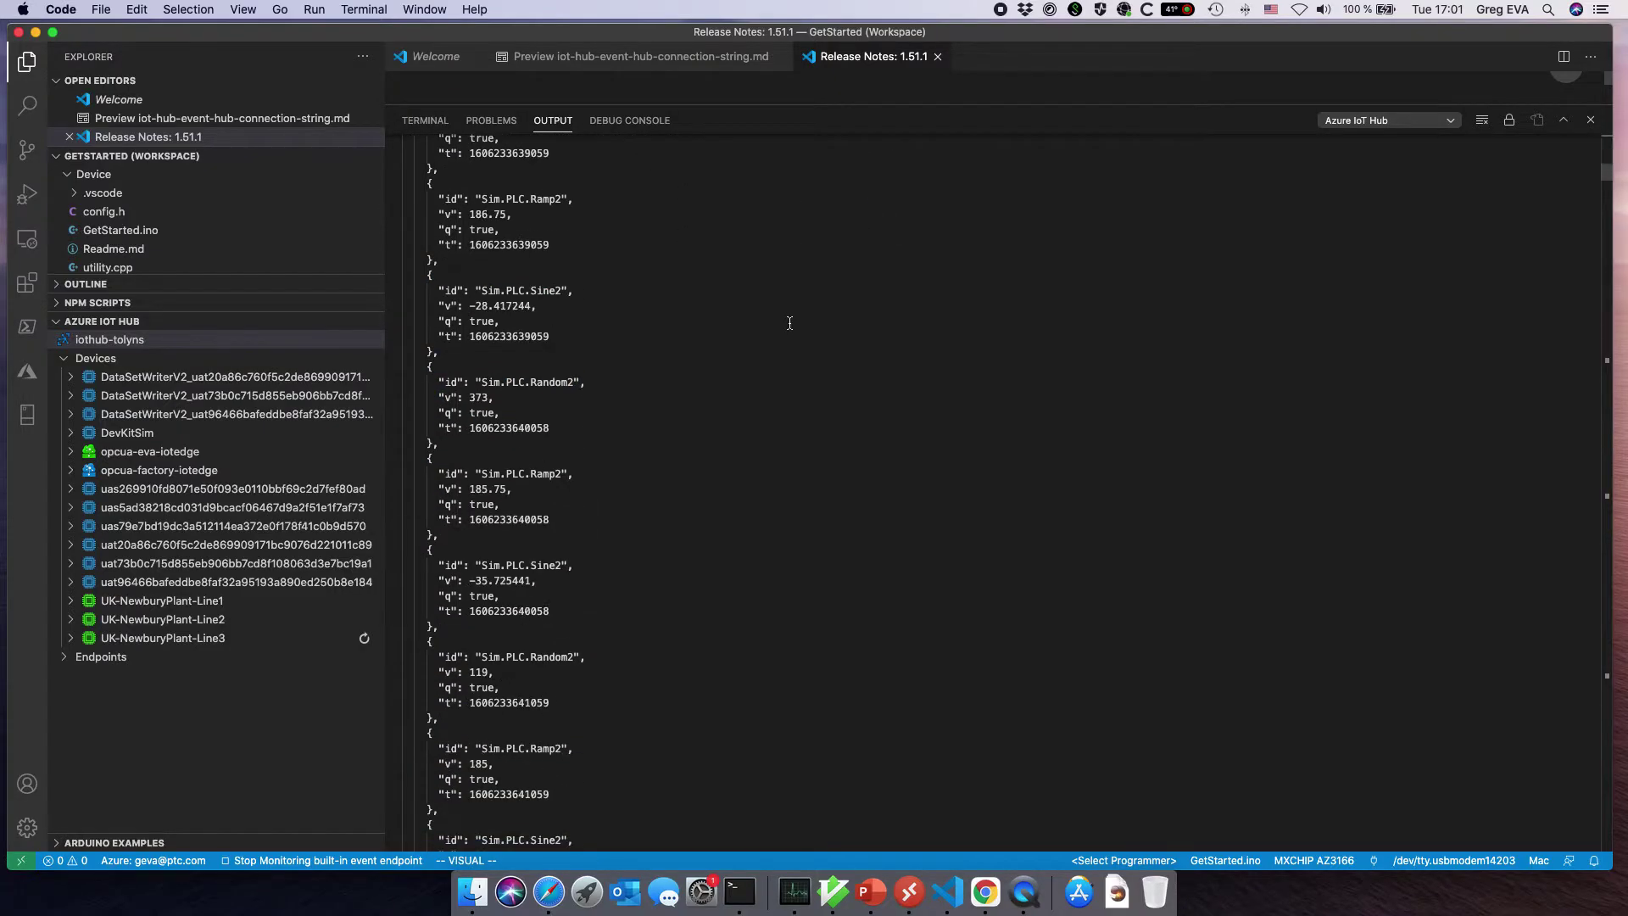
{"action": "scroll", "coordinate": [768, 325], "scroll_direction": "down", "scroll_amount": 10}
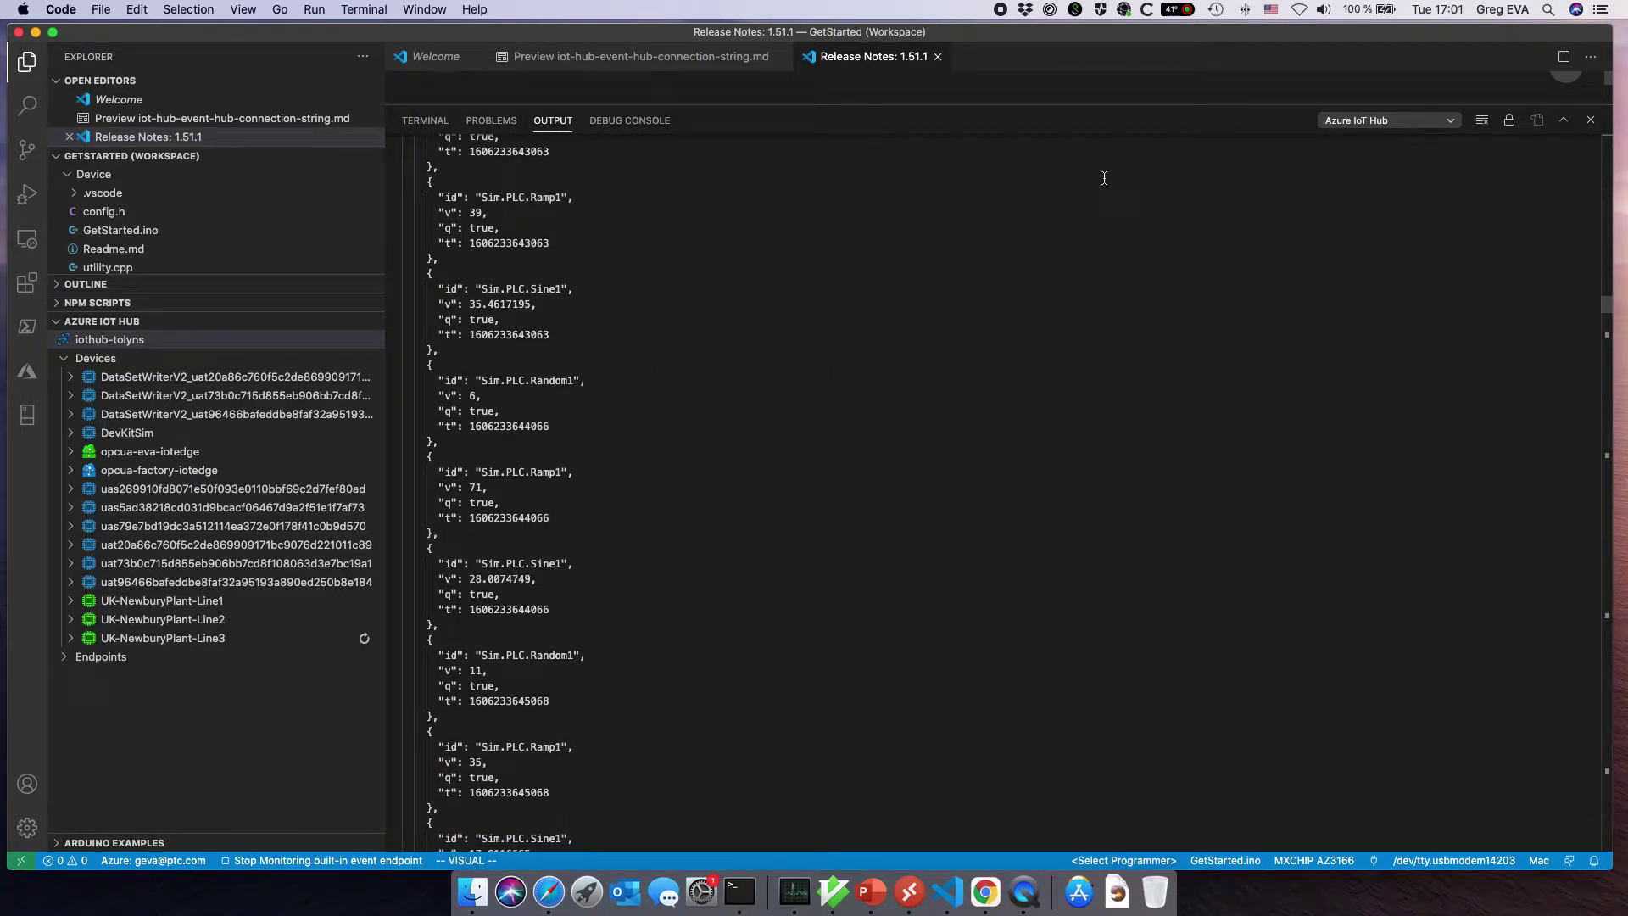
{"action": "scroll", "coordinate": [1194, 549], "scroll_direction": "down", "scroll_amount": 10}
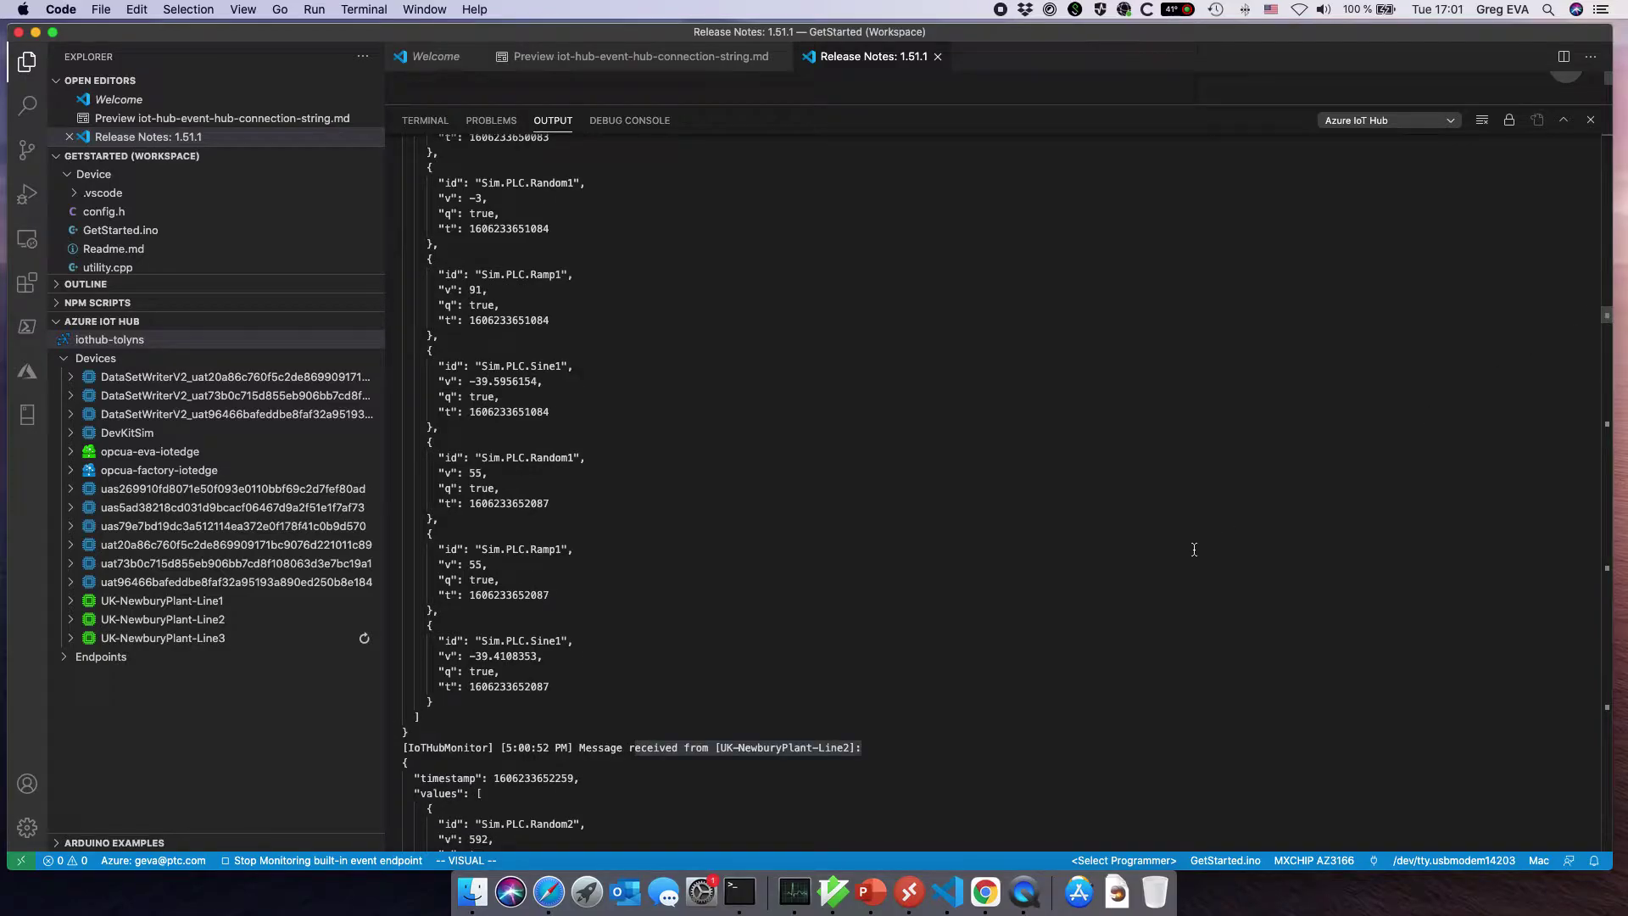
{"action": "scroll", "coordinate": [1194, 550], "scroll_direction": "down", "scroll_amount": 10}
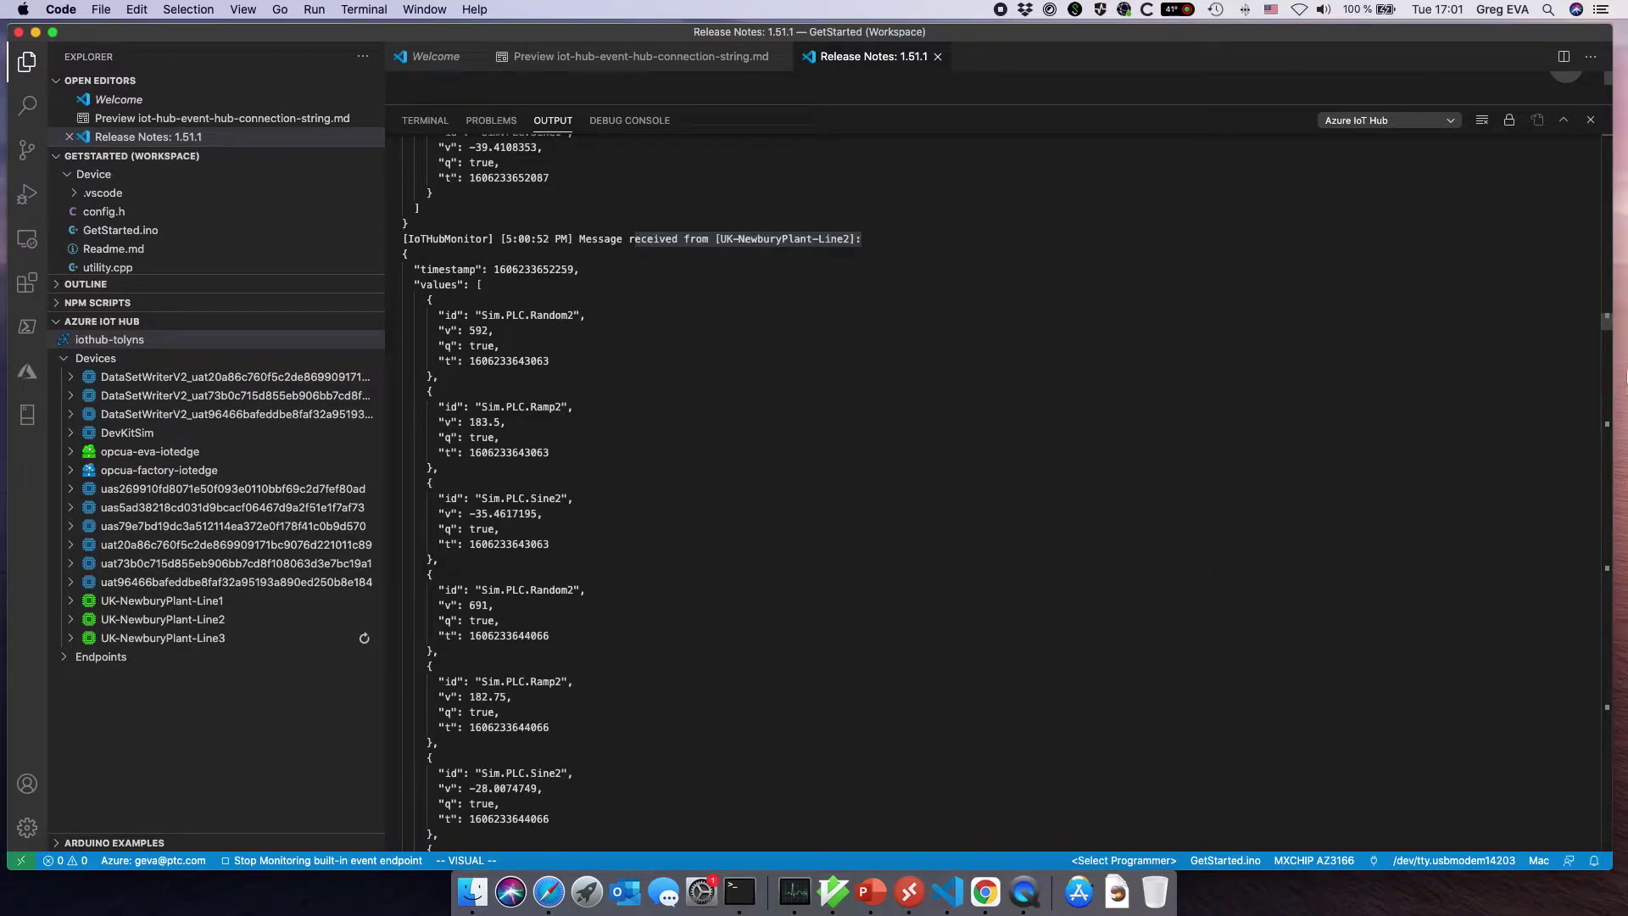
{"action": "scroll", "coordinate": [1602, 450], "scroll_direction": "down", "scroll_amount": 10}
{"action": "scroll", "coordinate": [1047, 661], "scroll_direction": "up", "scroll_amount": 2}
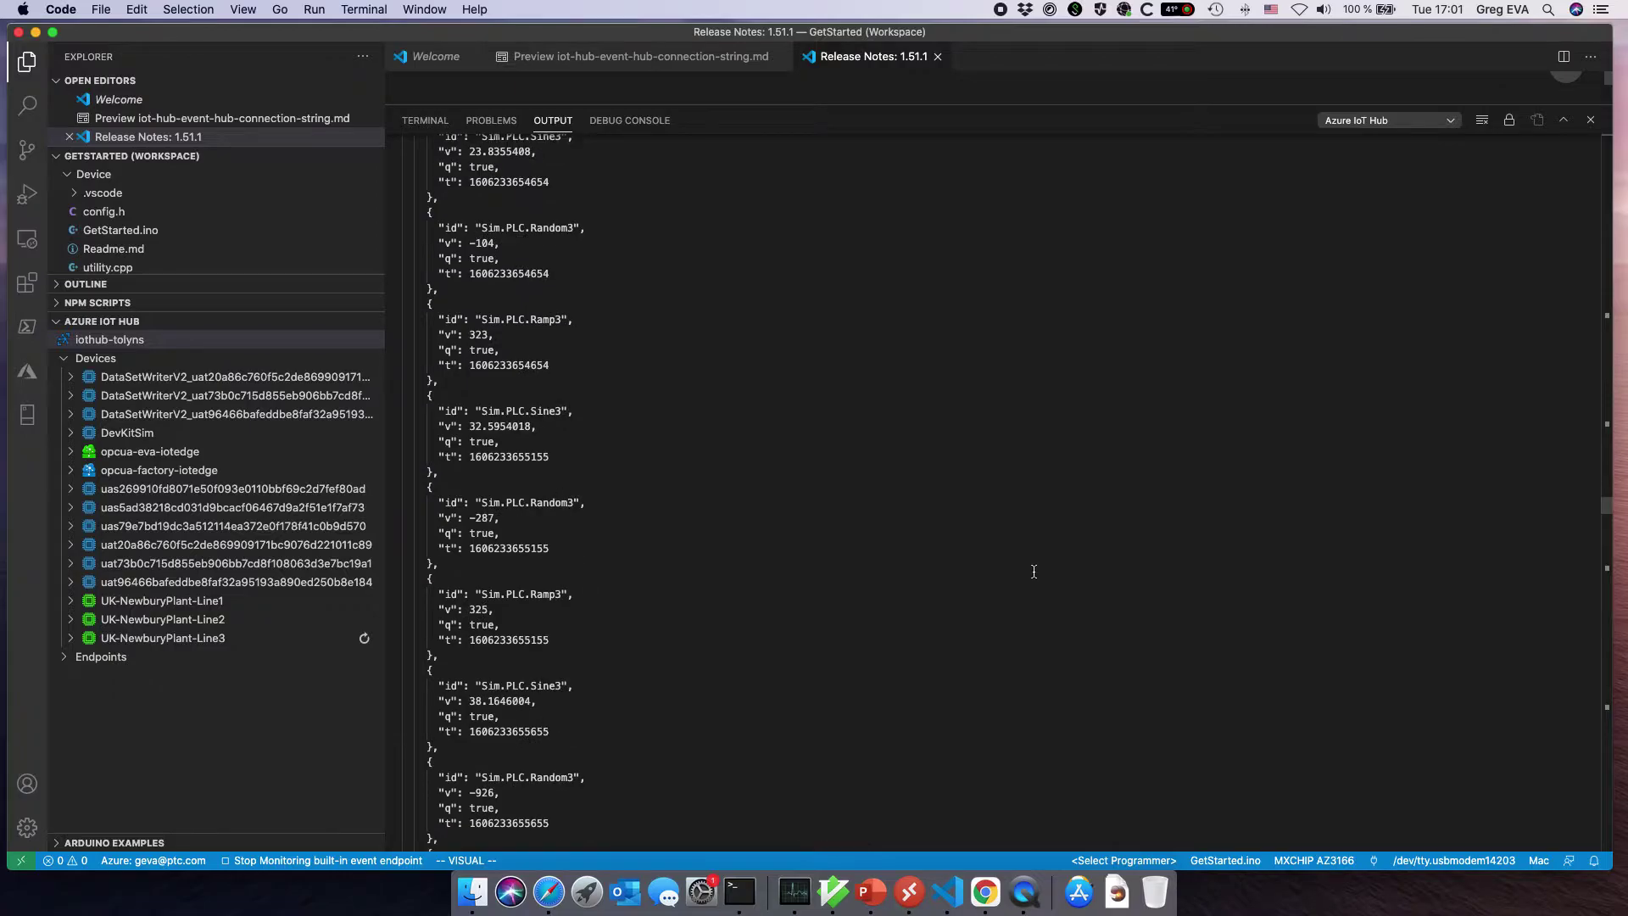
- Find a UK-NewburyPlant-Line3 message in the monitoring output and inspect its Sine3, Random3 and Ramp3 entries
{"action": "scroll", "coordinate": [1033, 572], "scroll_direction": "down", "scroll_amount": 20}
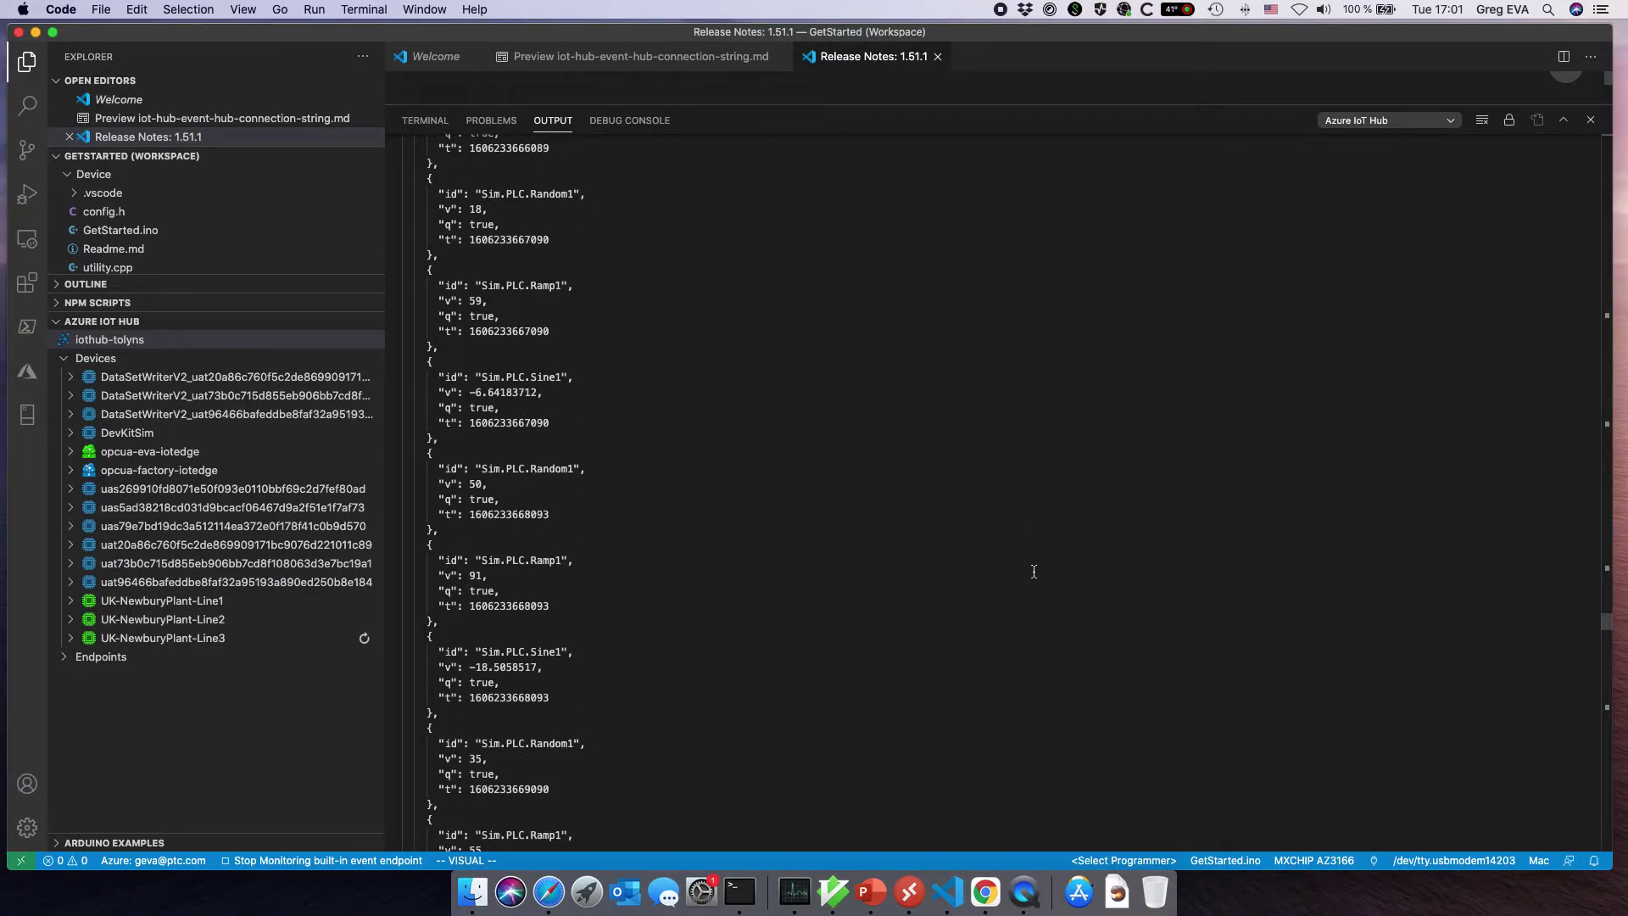
{"action": "scroll", "coordinate": [1033, 572], "scroll_direction": "up", "scroll_amount": 15}
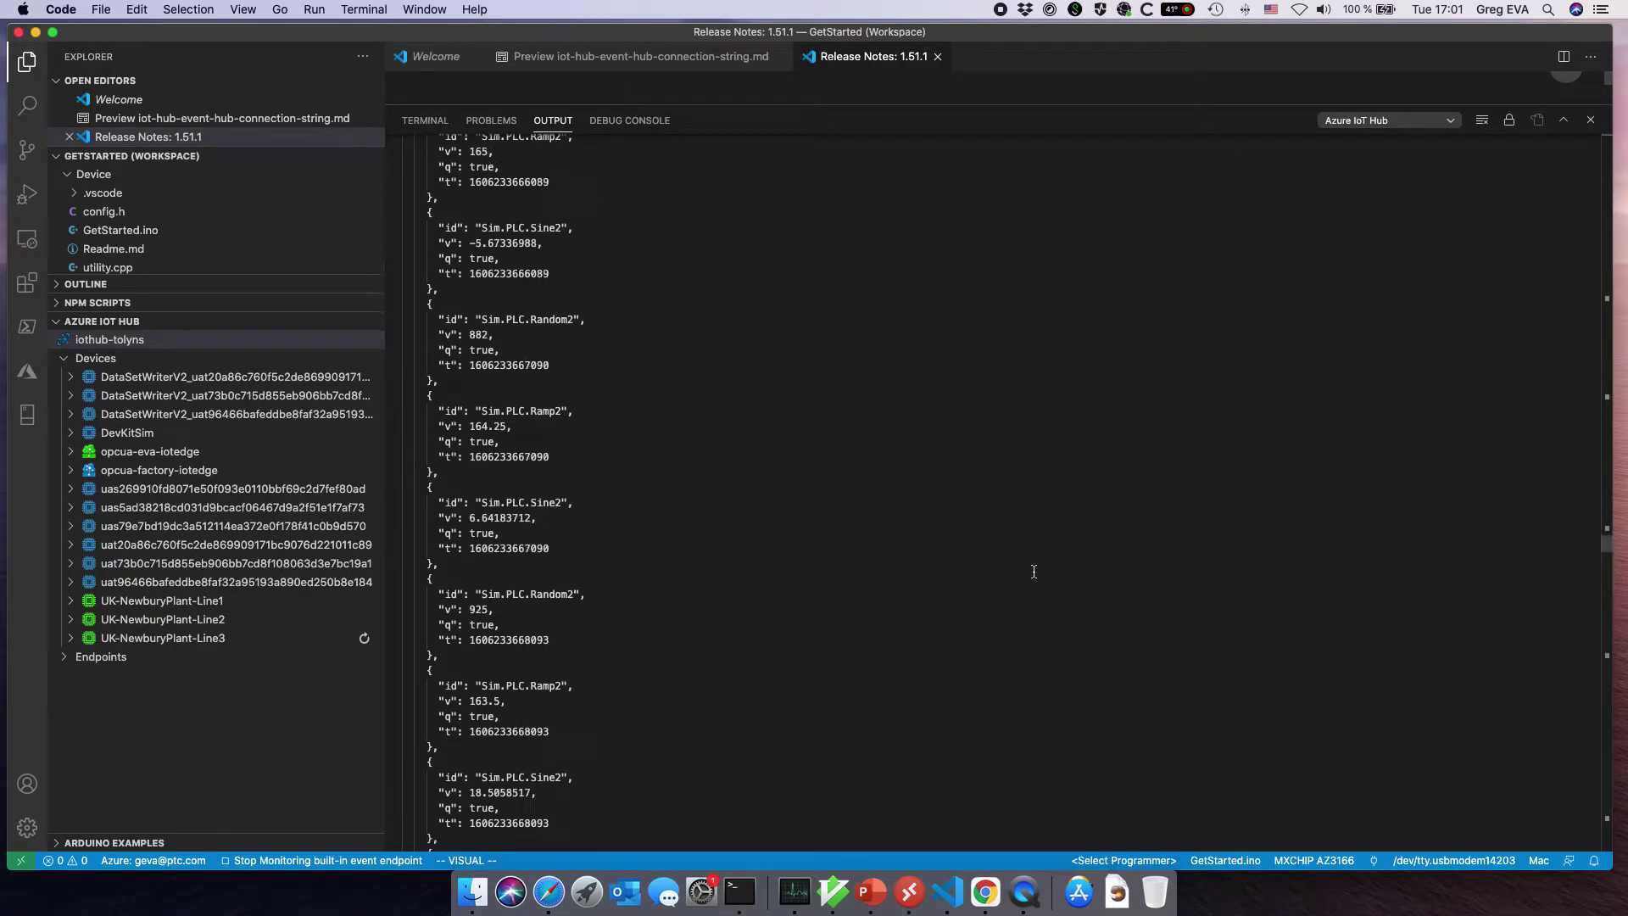
{"action": "scroll", "coordinate": [1033, 572], "scroll_direction": "up", "scroll_amount": 10}
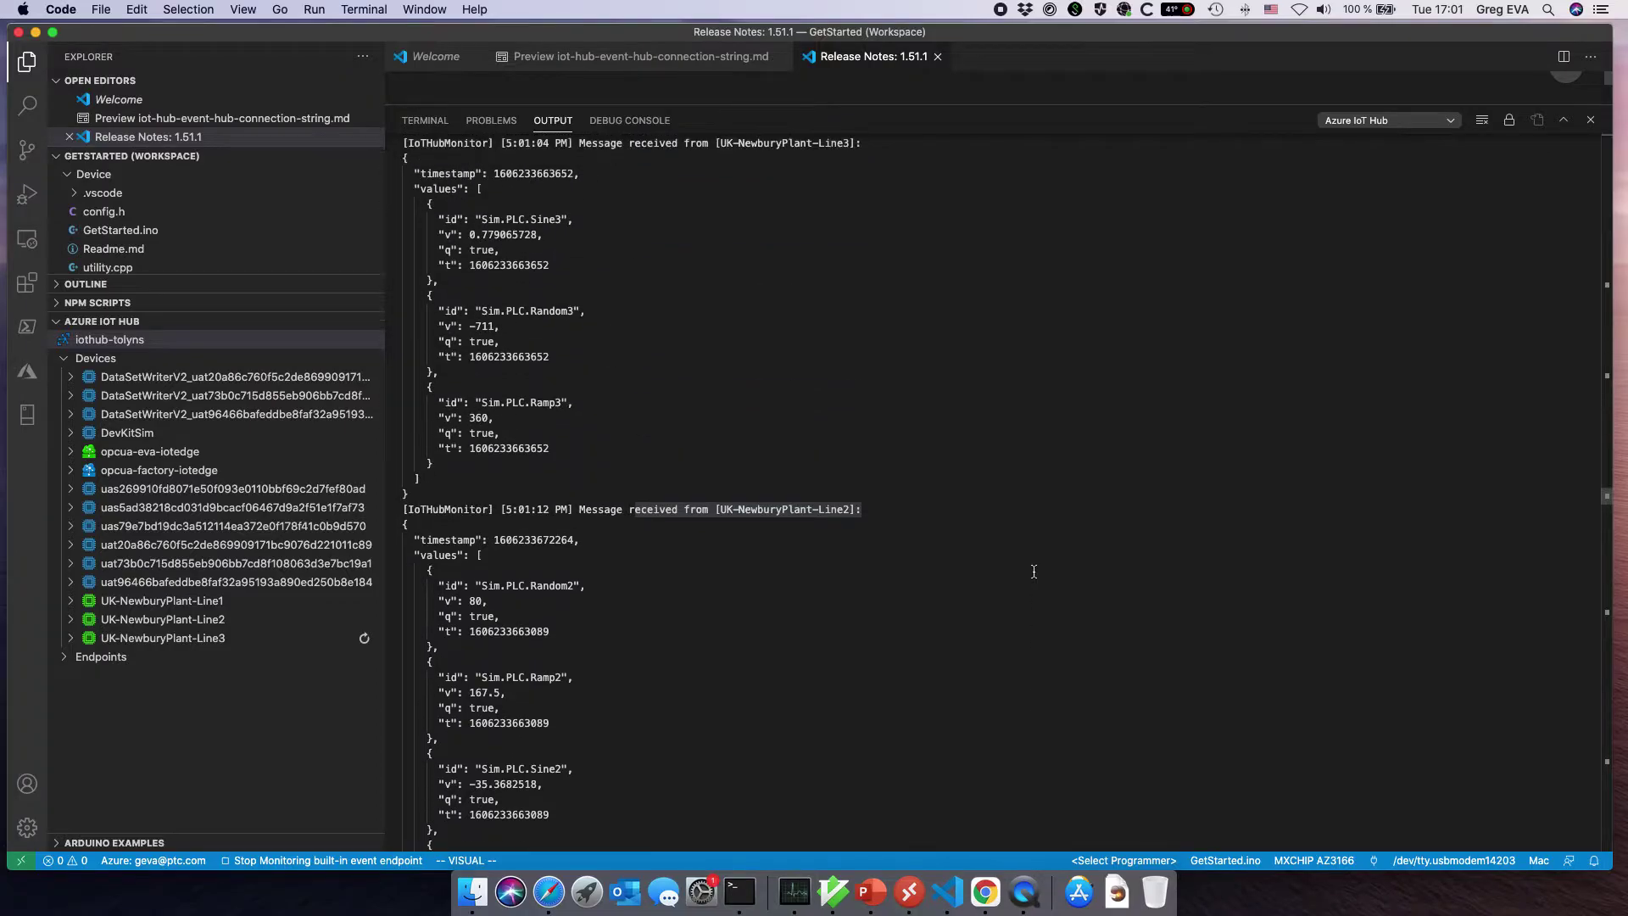
{"action": "scroll", "coordinate": [1033, 571], "scroll_direction": "down", "scroll_amount": 1}
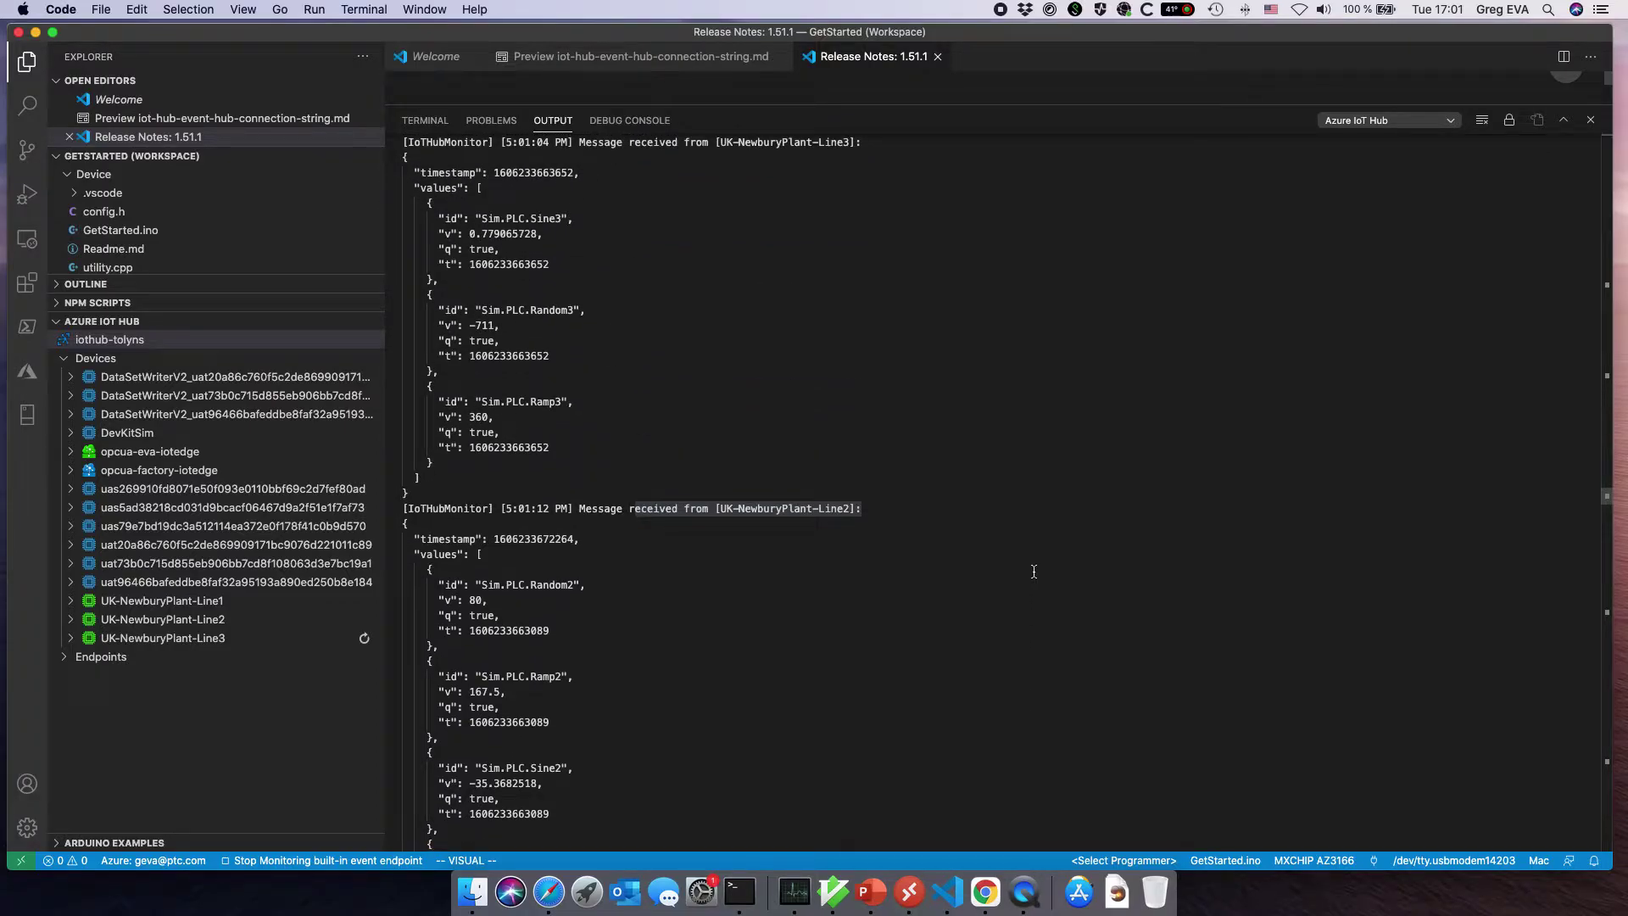
{"action": "scroll", "coordinate": [1034, 571], "scroll_direction": "up", "scroll_amount": 10}
{"action": "scroll", "coordinate": [1034, 571], "scroll_direction": "down", "scroll_amount": 7}
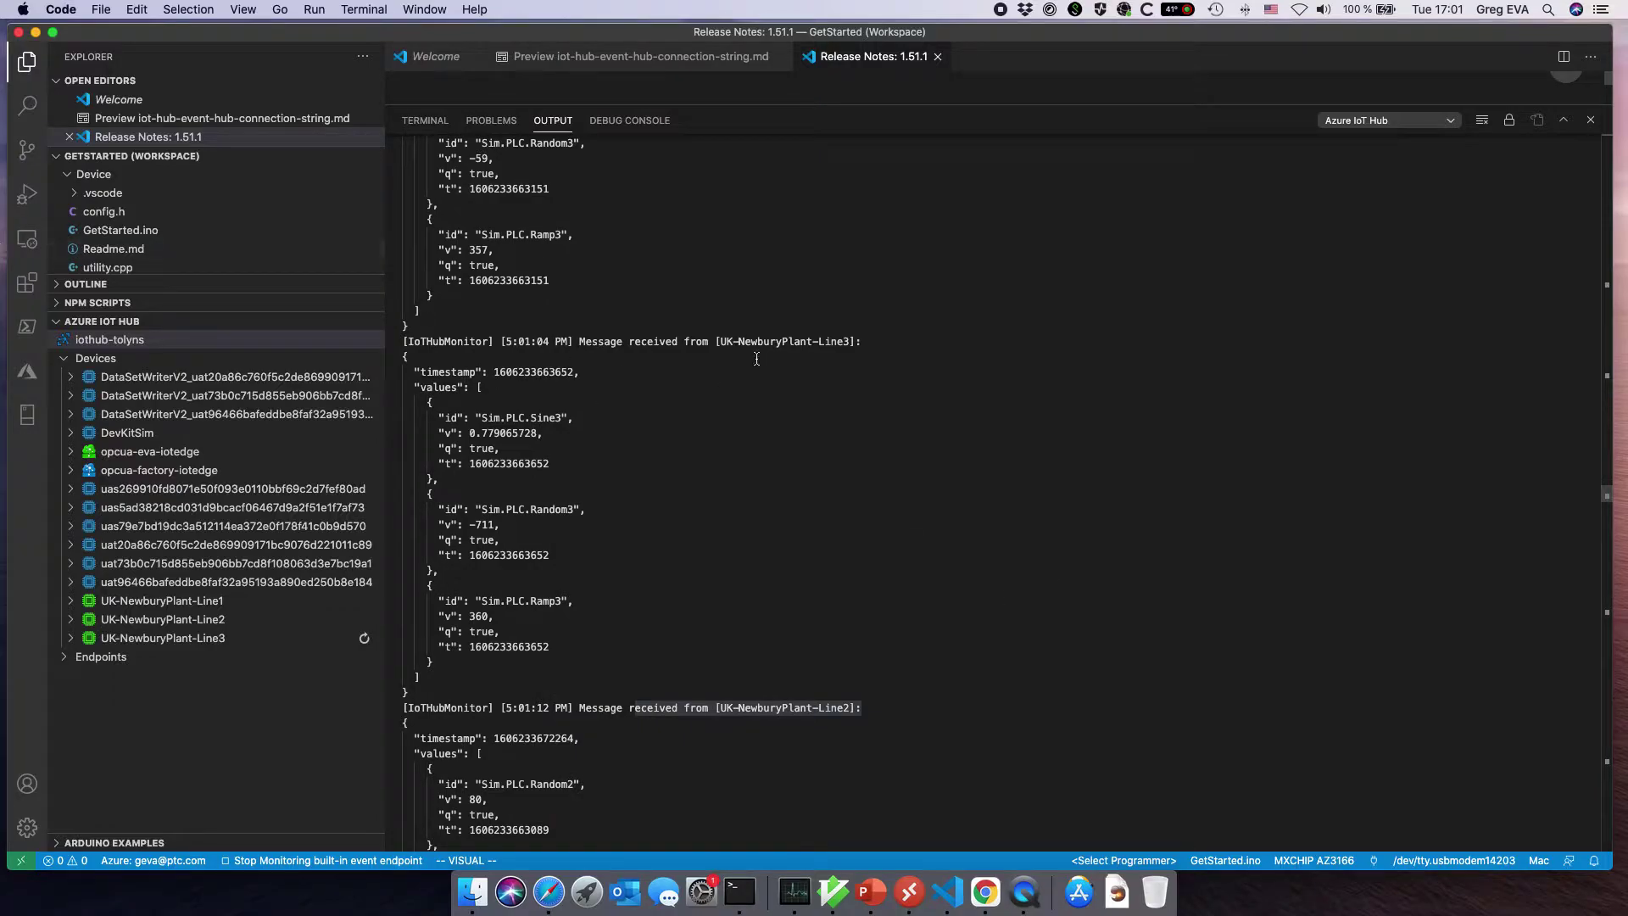
{"action": "left_click_drag", "start_coordinate": [788, 342], "coordinate": [874, 341]}
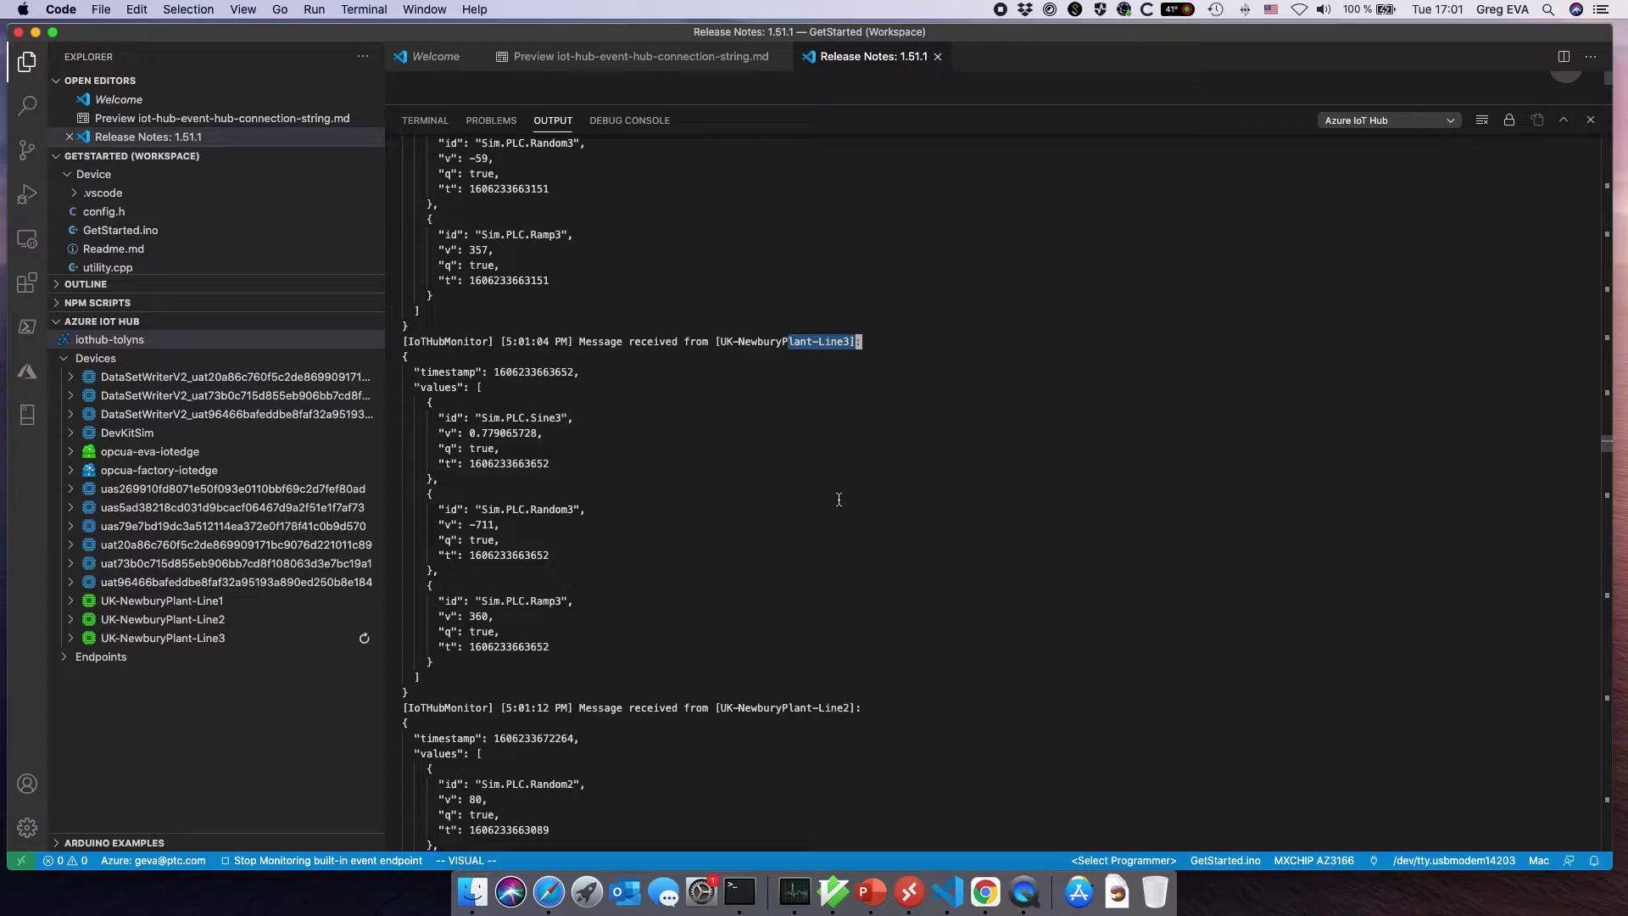
- Switch to ThingWorx Industrial Connectivity and open the properties of the Line3 agent under IoT Gateway
{"action": "key", "text": "ctrl+Right"}
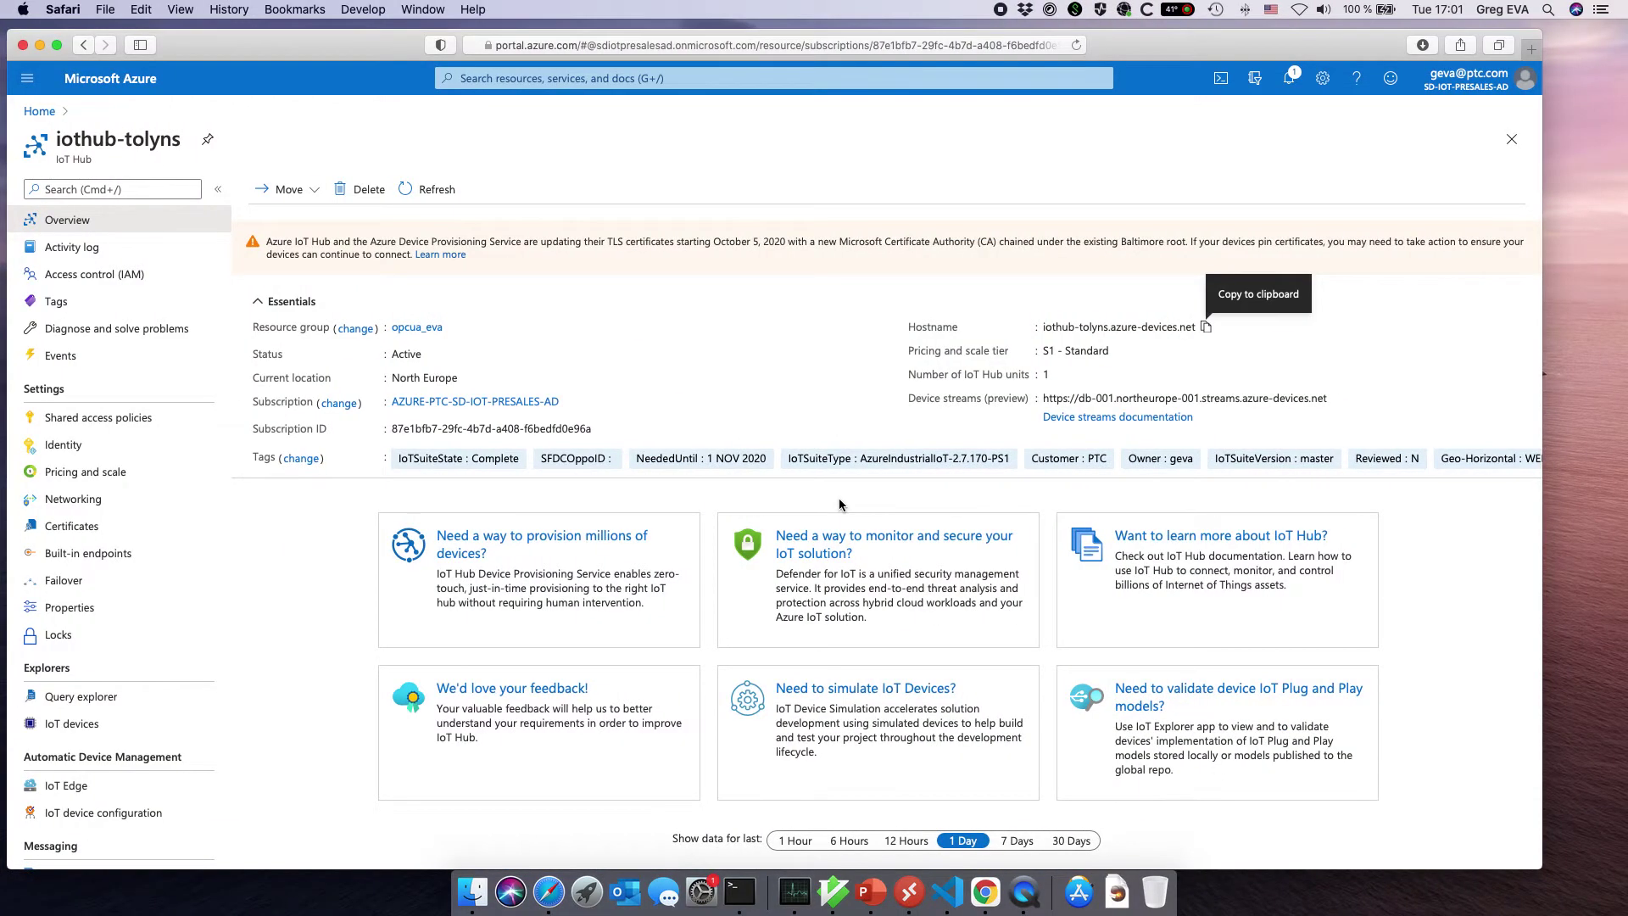
{"action": "key", "text": "ctrl+Right"}
{"action": "left_click", "coordinate": [515, 278]}
{"action": "left_click", "coordinate": [174, 306]}
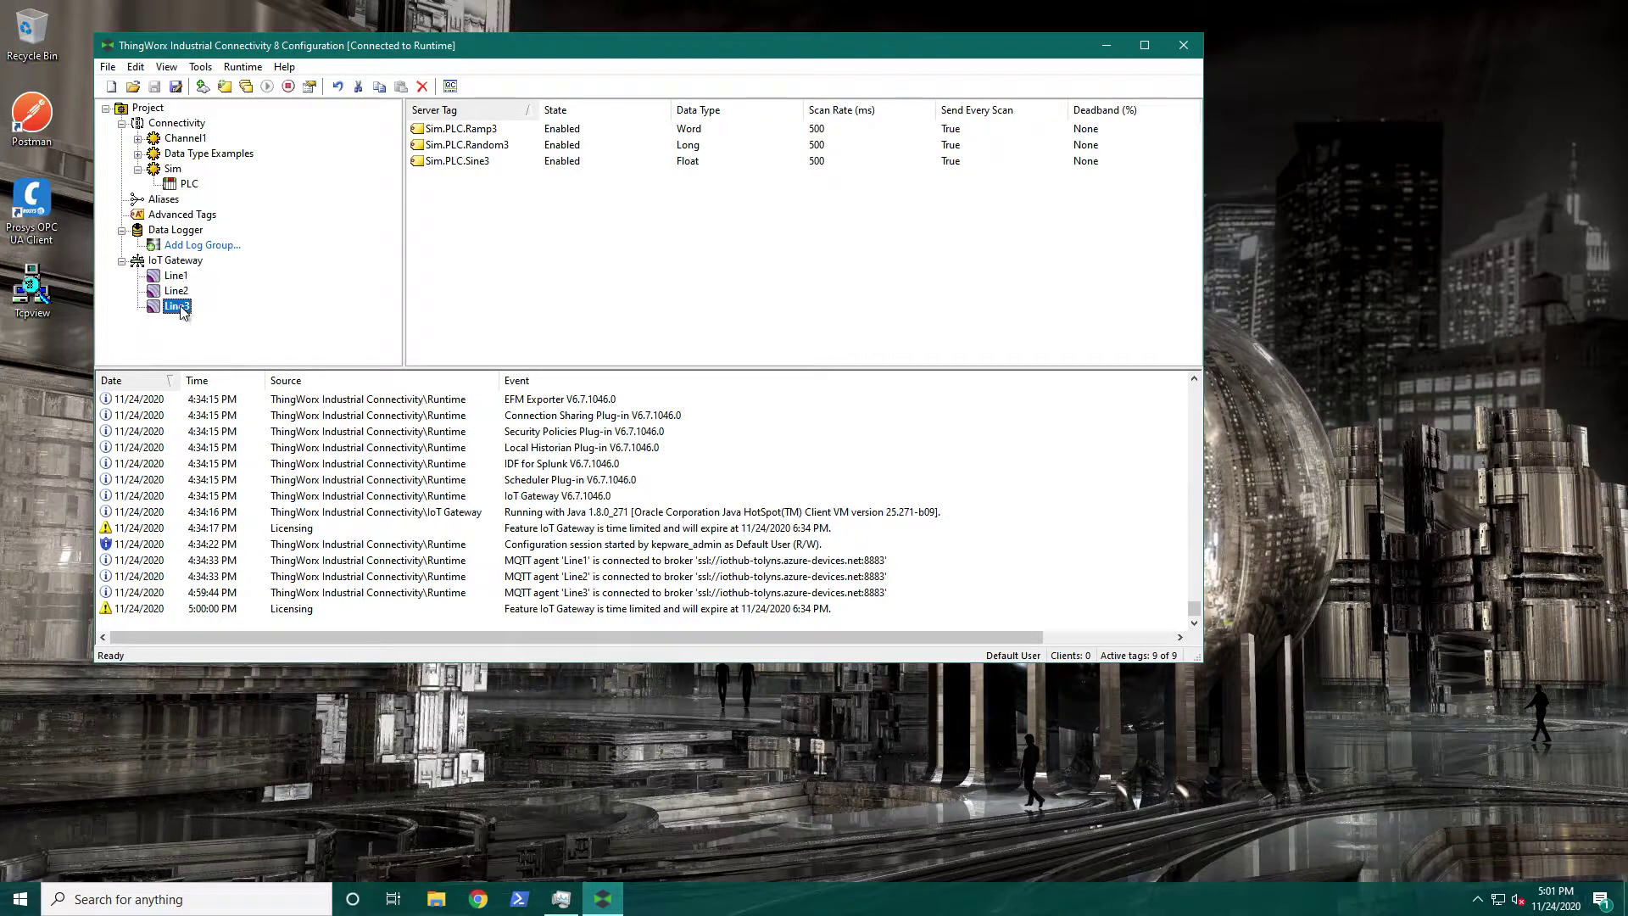
{"action": "right_click", "coordinate": [180, 306]}
{"action": "left_click", "coordinate": [312, 493]}
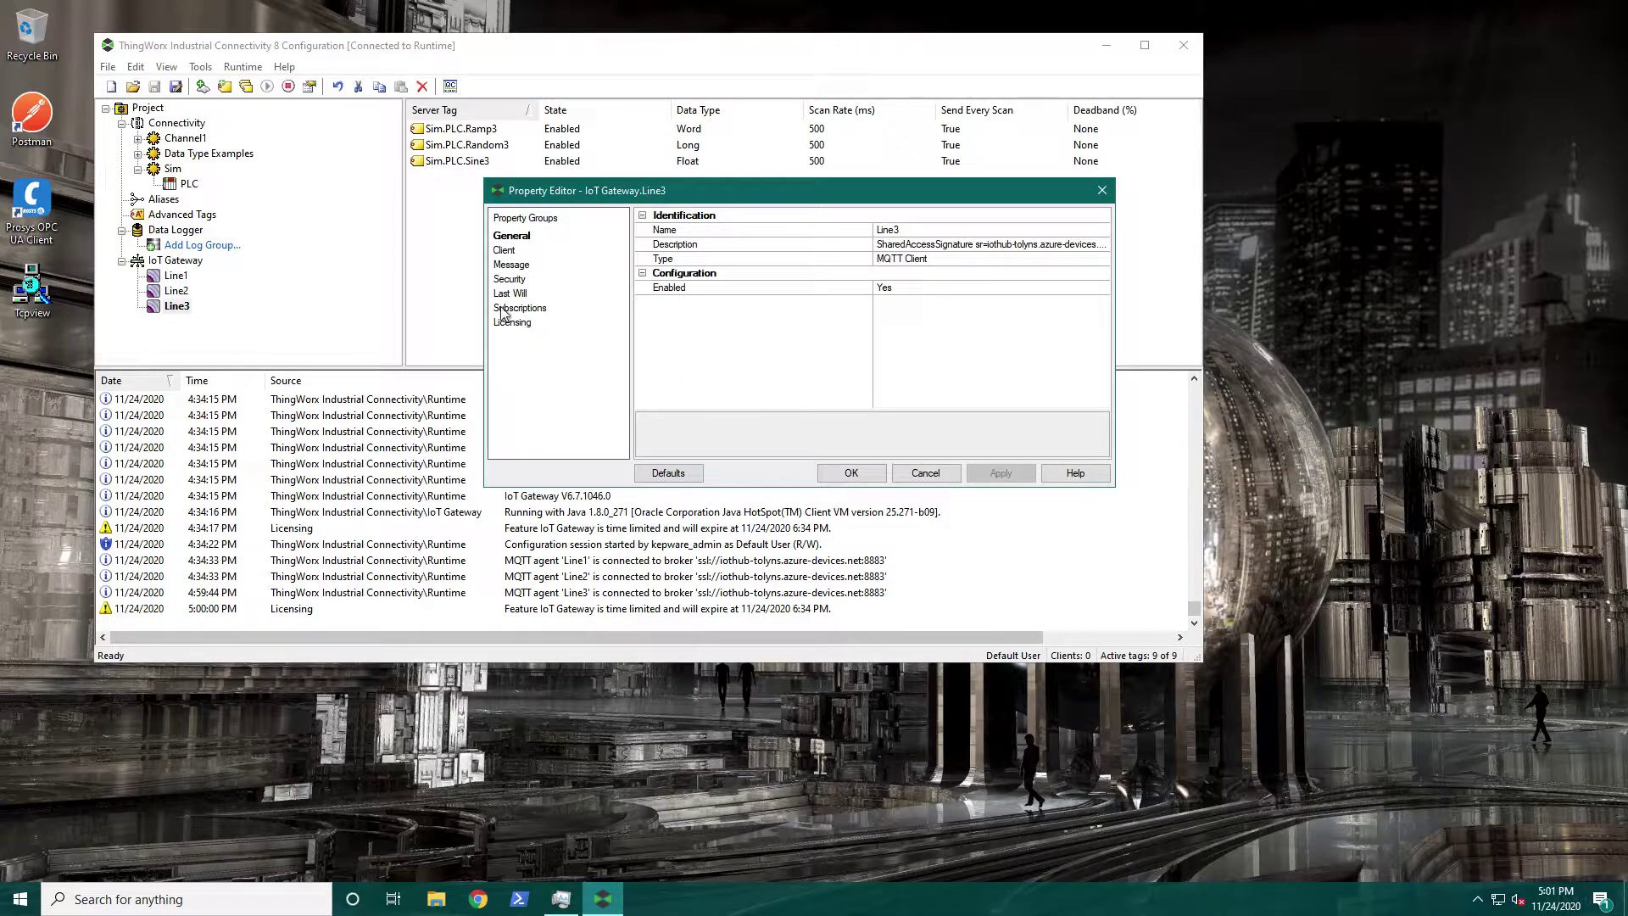
- Set the publish rate in Line3's MQTT client settings to 5000 ms and apply the change
{"action": "left_click", "coordinate": [506, 250]}
{"action": "left_click", "coordinate": [508, 264]}
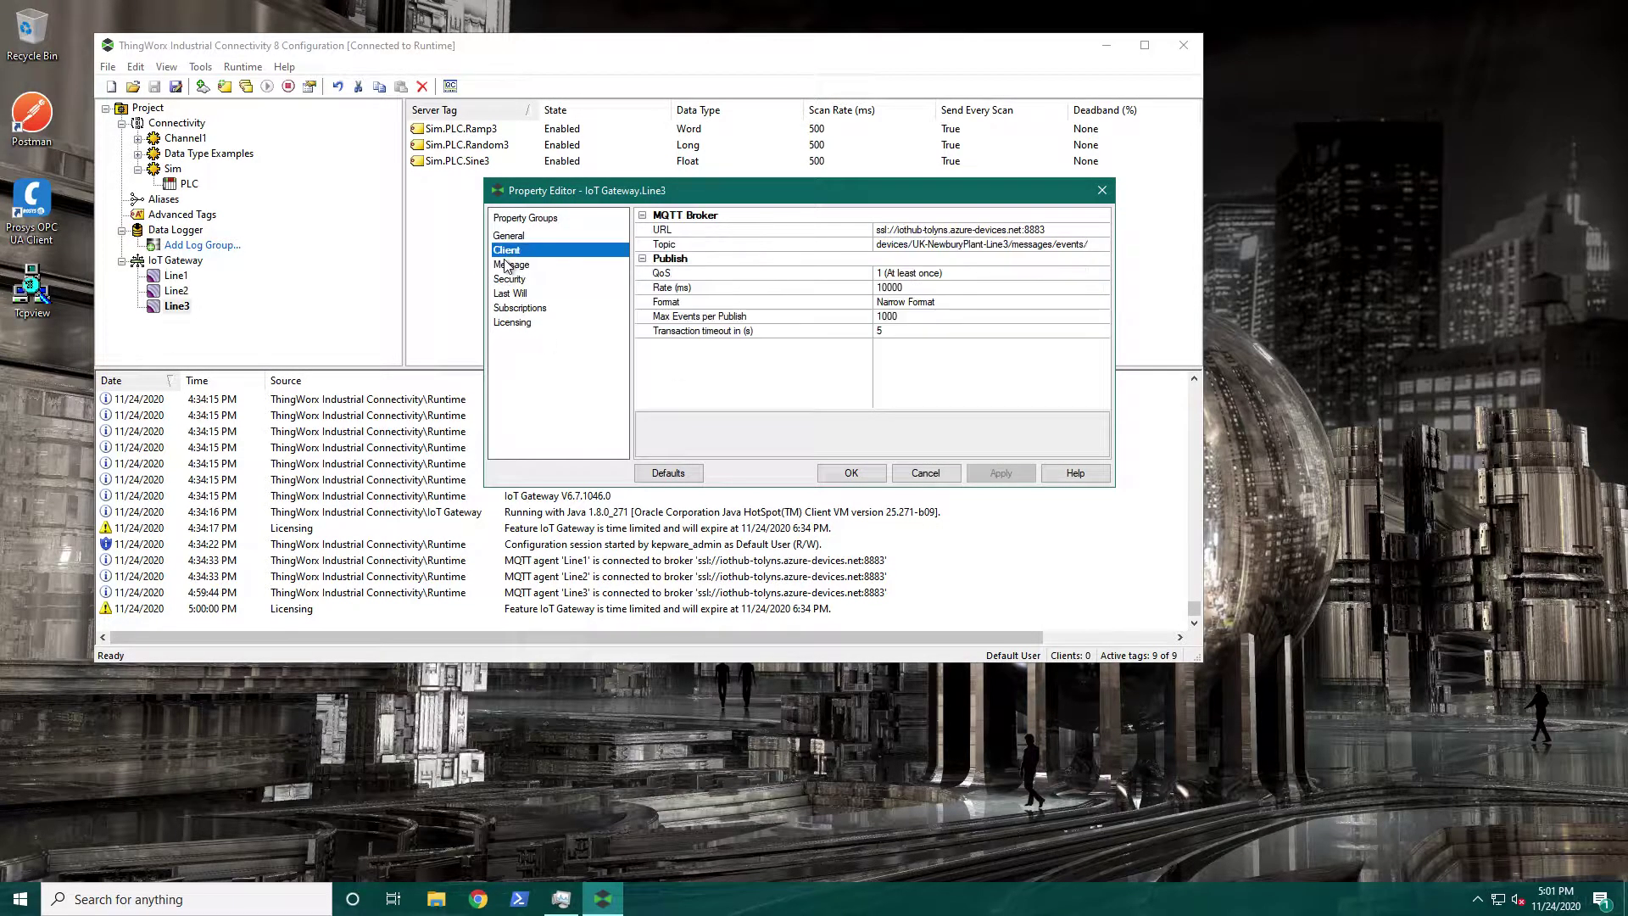
{"action": "left_click", "coordinate": [1056, 289]}
{"action": "left_click", "coordinate": [922, 289]}
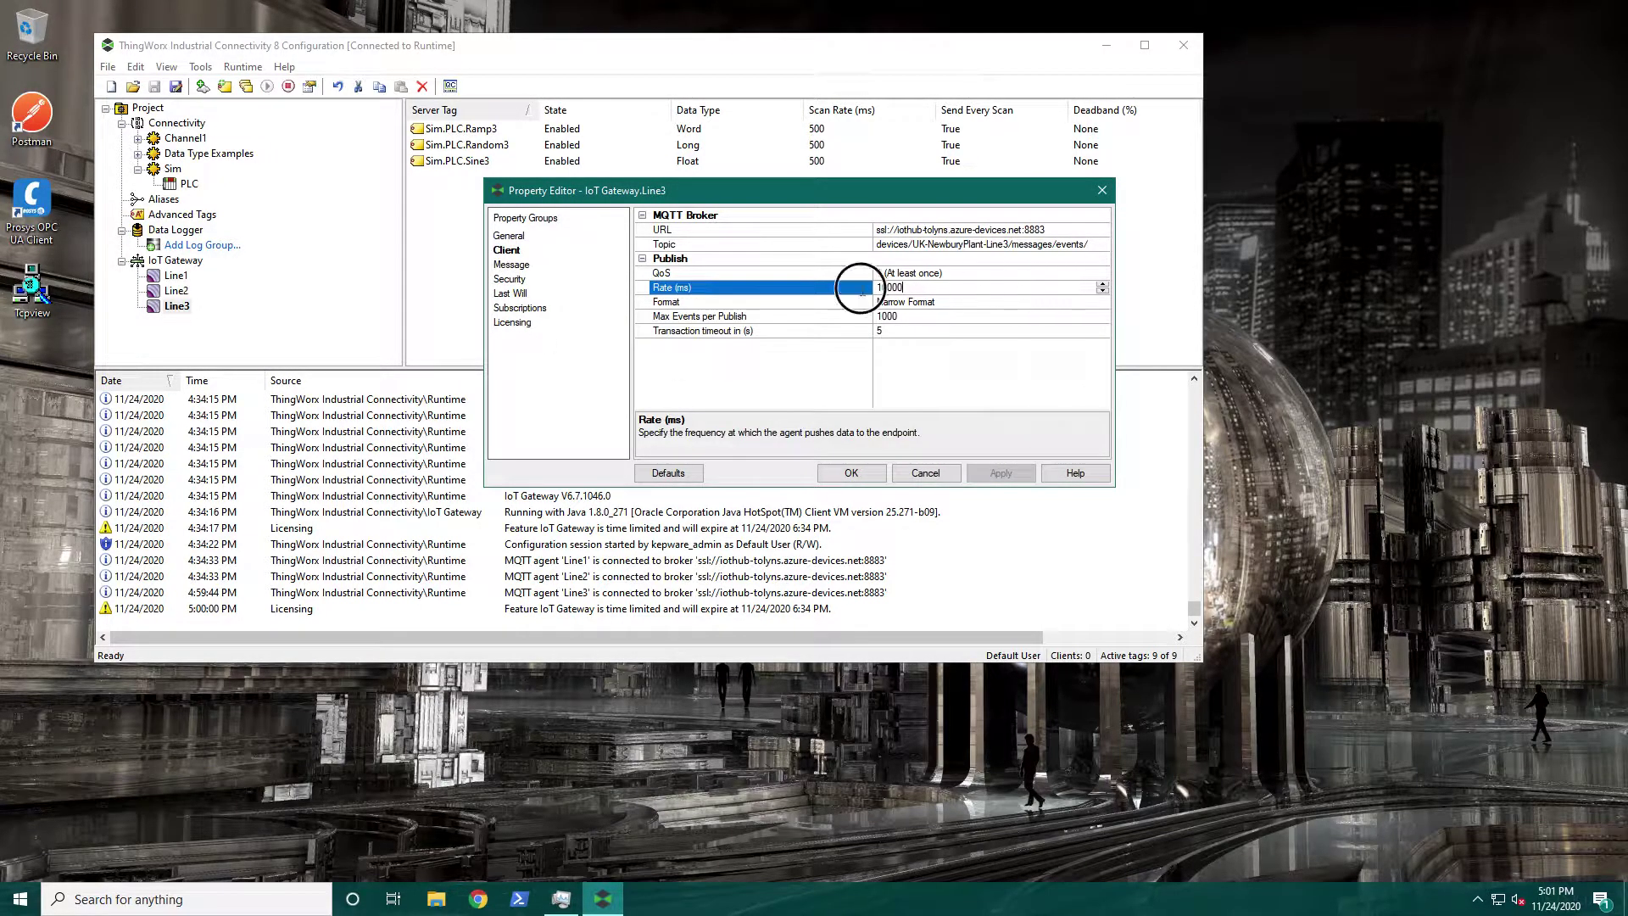
{"action": "type", "text": "500"}
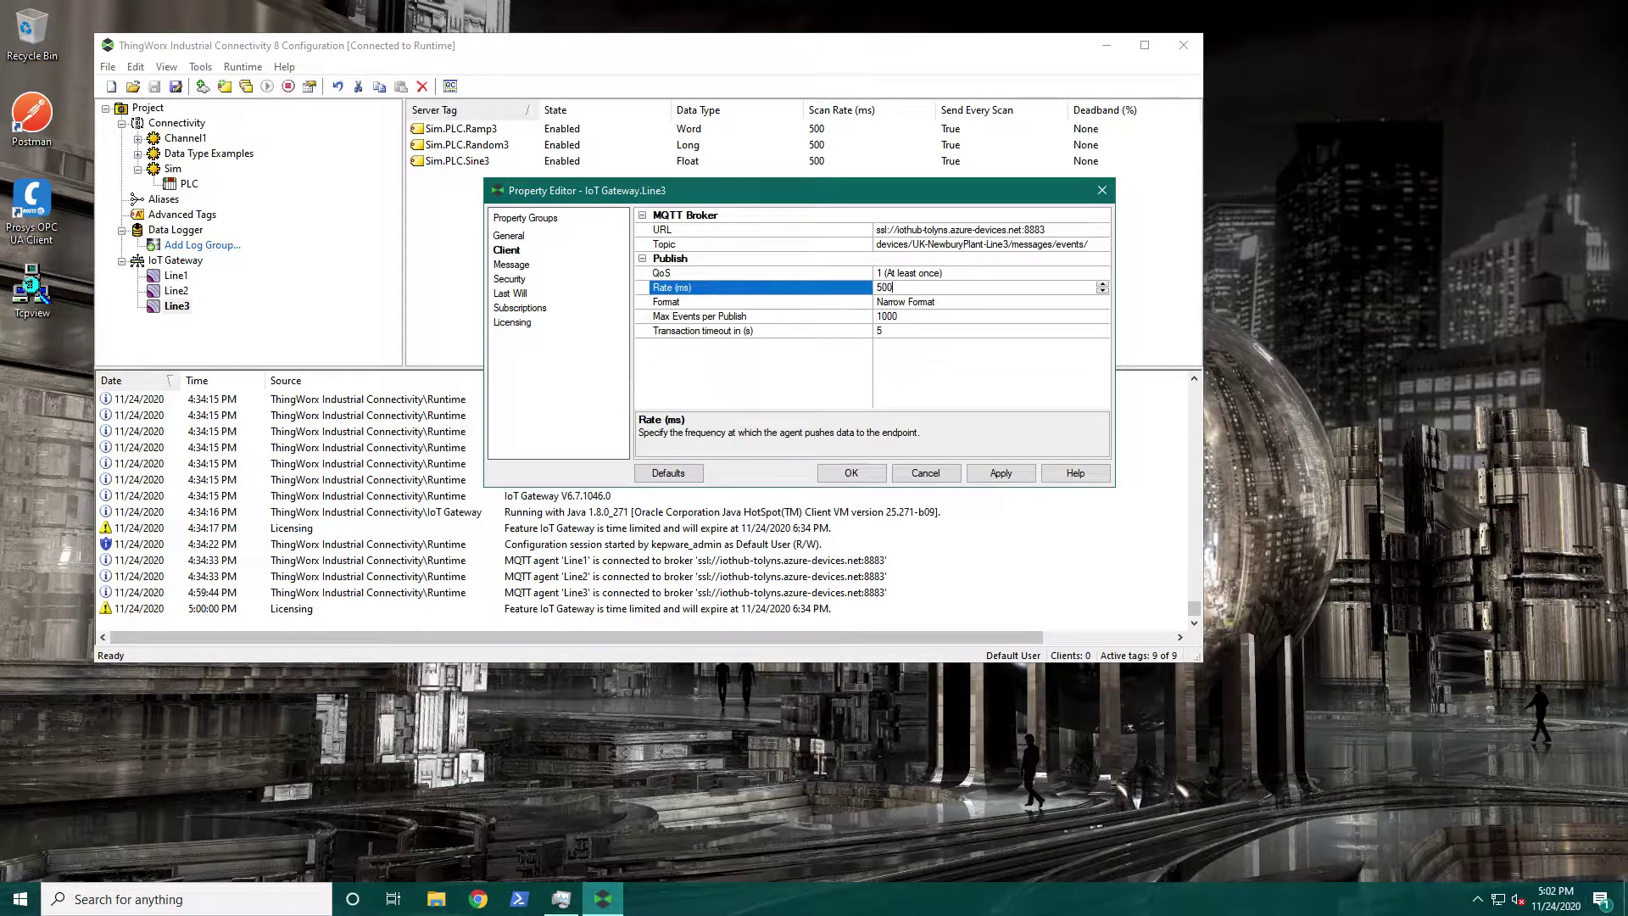
{"action": "type", "text": "0"}
{"action": "left_click", "coordinate": [1000, 473]}
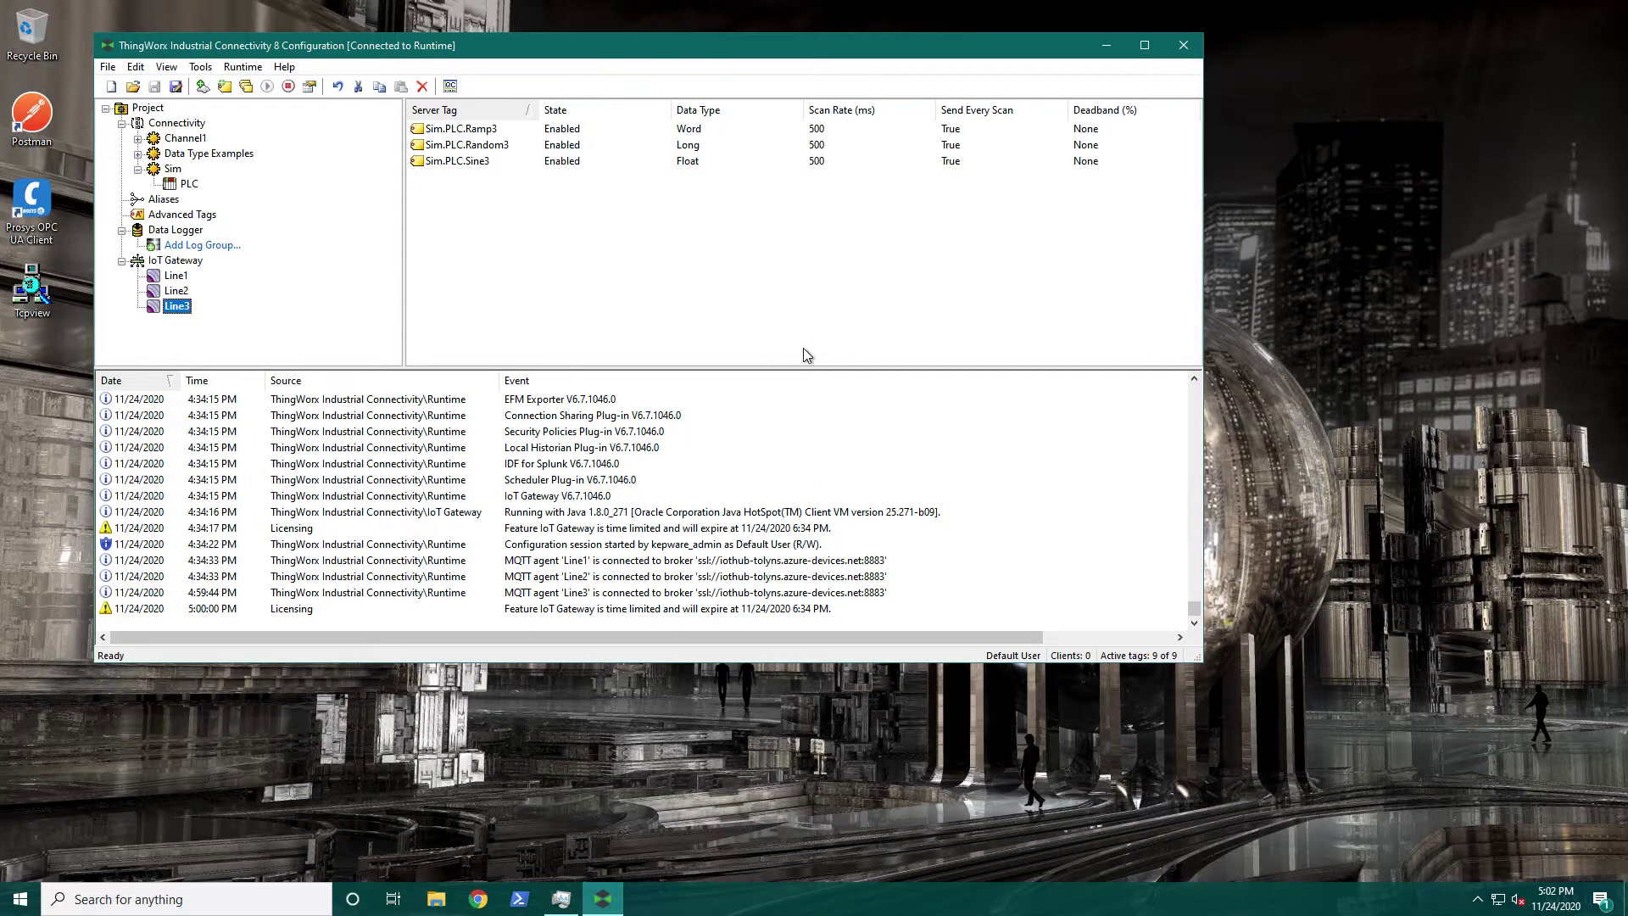
- Return to Visual Studio Code and examine the newest Line3 tag entries at the end of the monitoring output
{"action": "key", "text": "ctrl+Left"}
{"action": "key", "text": "ctrl+Right"}
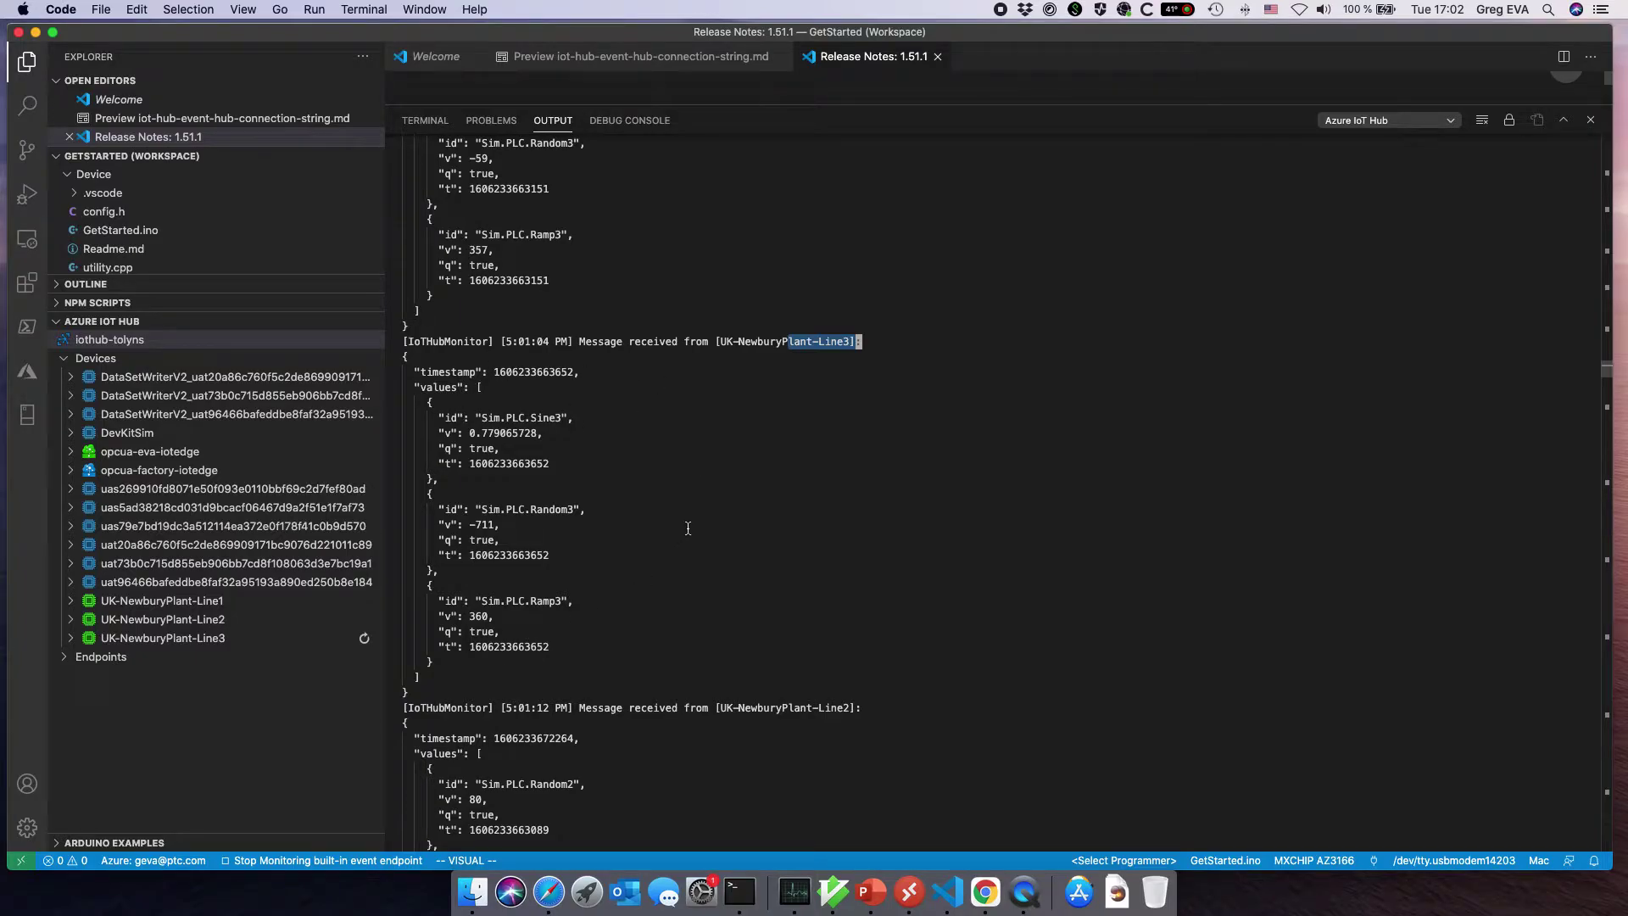
{"action": "left_click", "coordinate": [848, 480]}
{"action": "scroll", "coordinate": [849, 472], "scroll_direction": "down", "scroll_amount": 15}
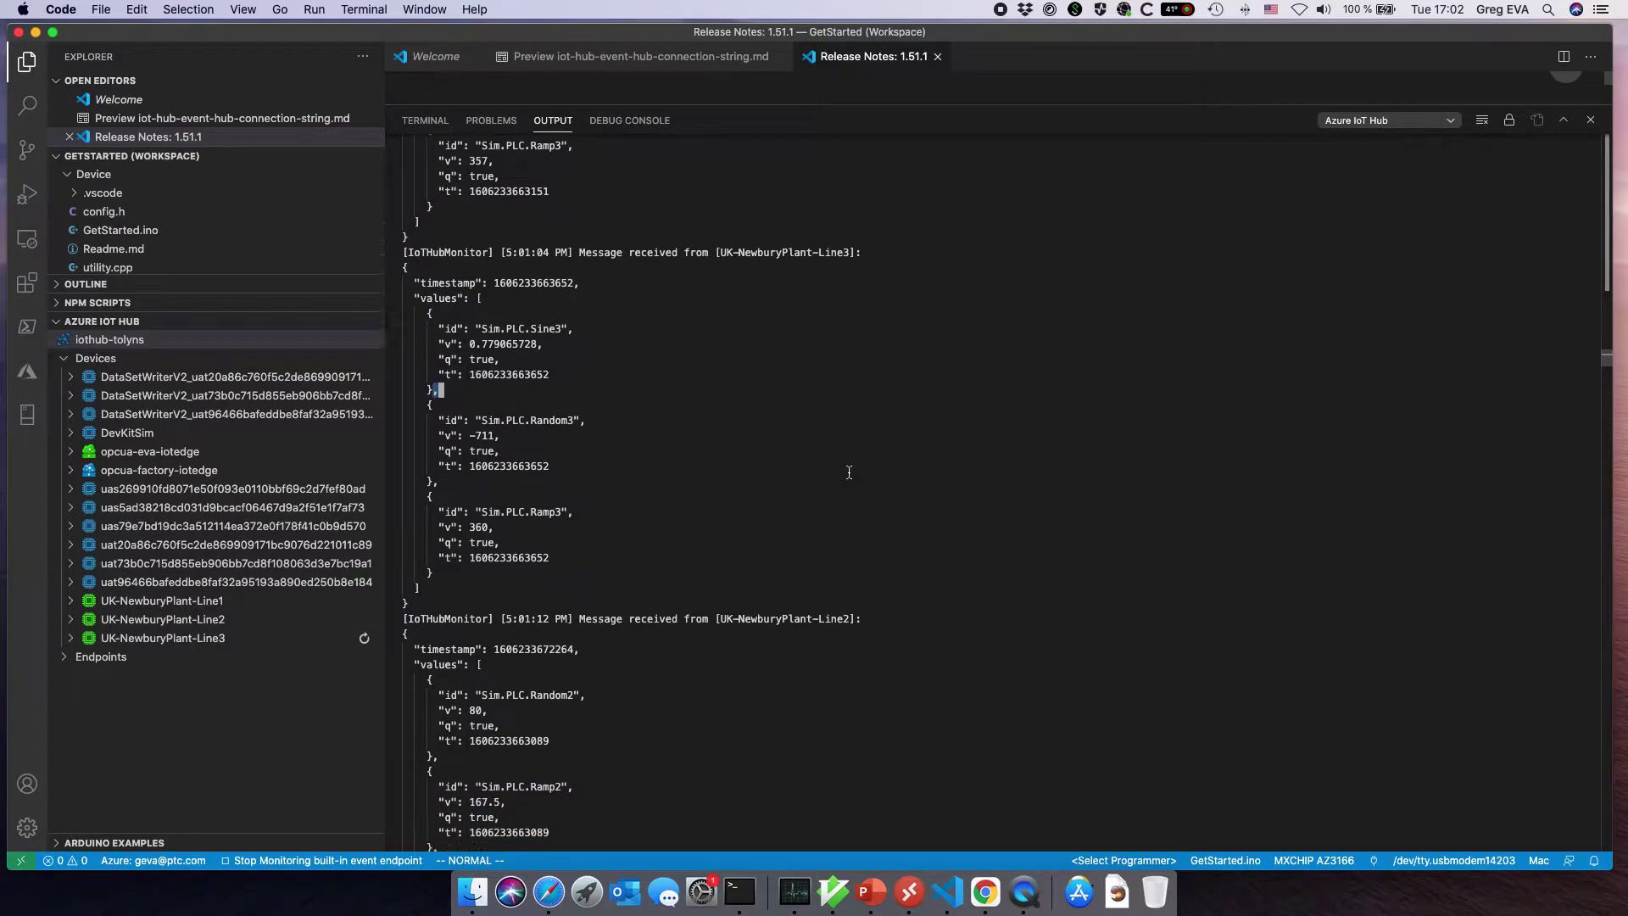
{"action": "scroll", "coordinate": [848, 472], "scroll_direction": "down", "scroll_amount": 15}
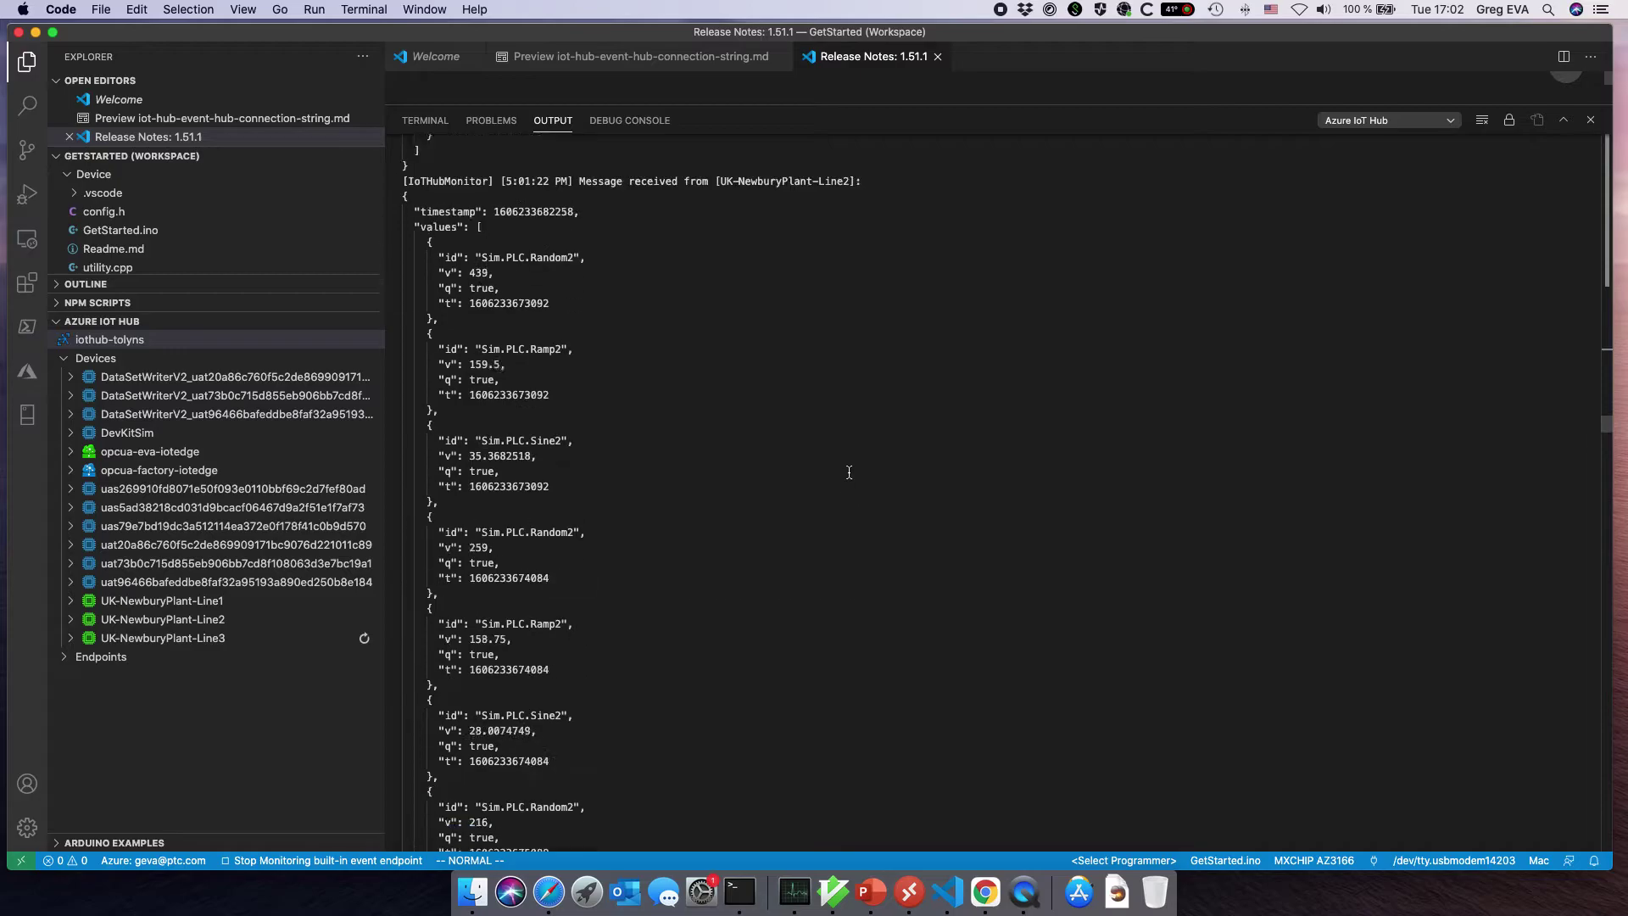
{"action": "scroll", "coordinate": [848, 472], "scroll_direction": "down", "scroll_amount": 10}
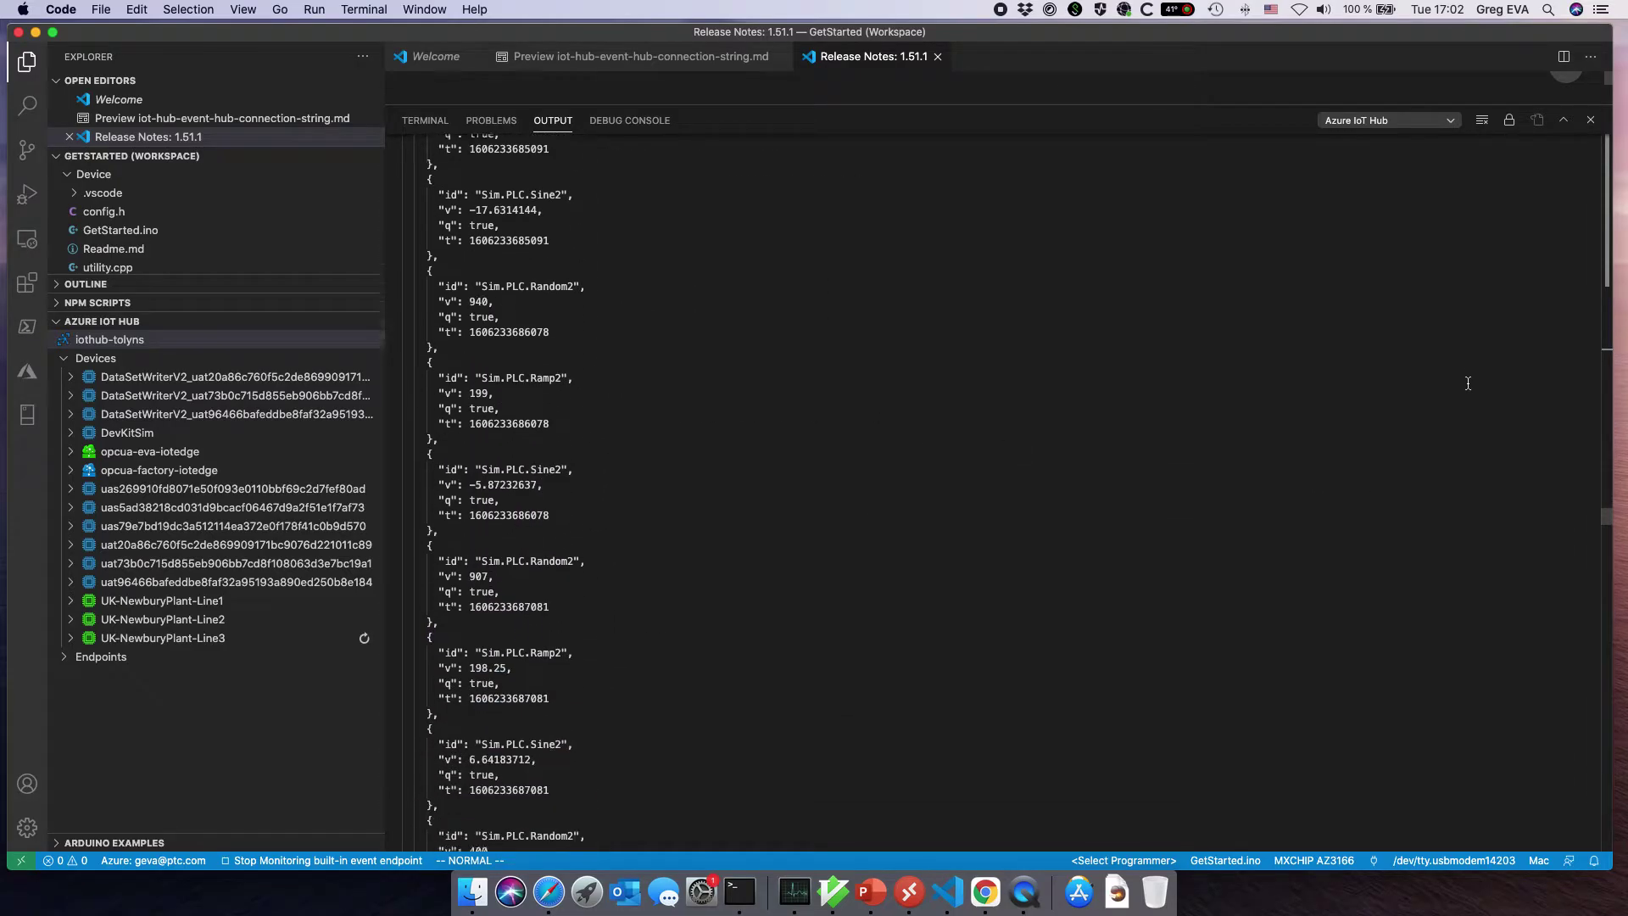
{"action": "left_click_drag", "start_coordinate": [1611, 516], "coordinate": [1612, 848]}
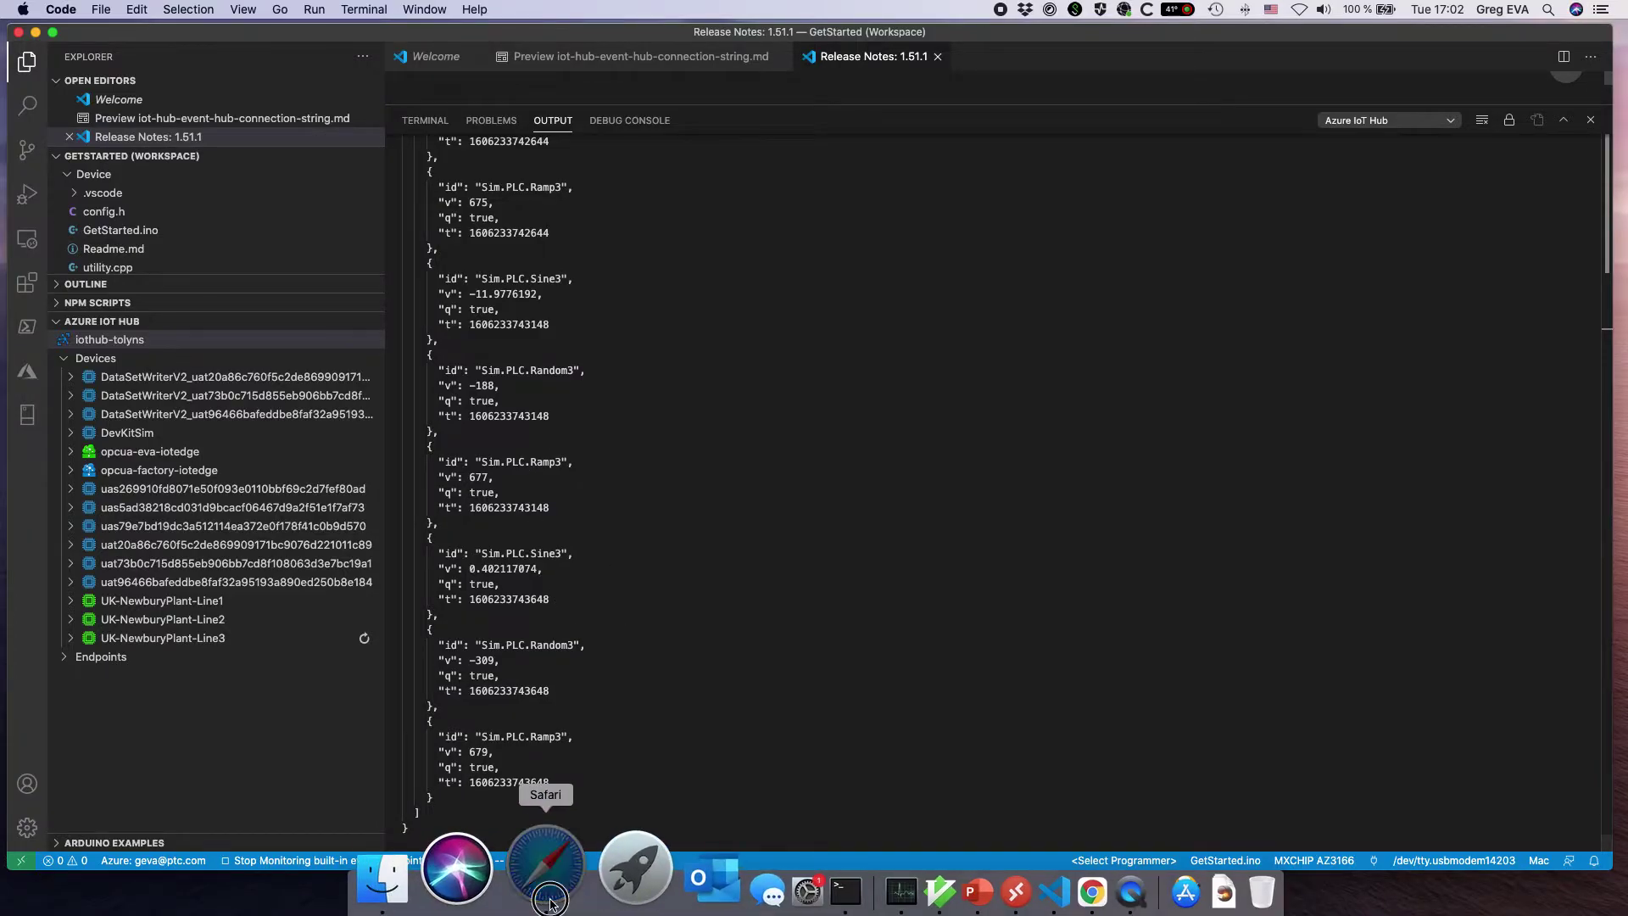
- Switch to the Azure portal in Safari and view the iothub-tolyns usage and message charts for the last 1 hour
{"action": "left_click", "coordinate": [542, 856]}
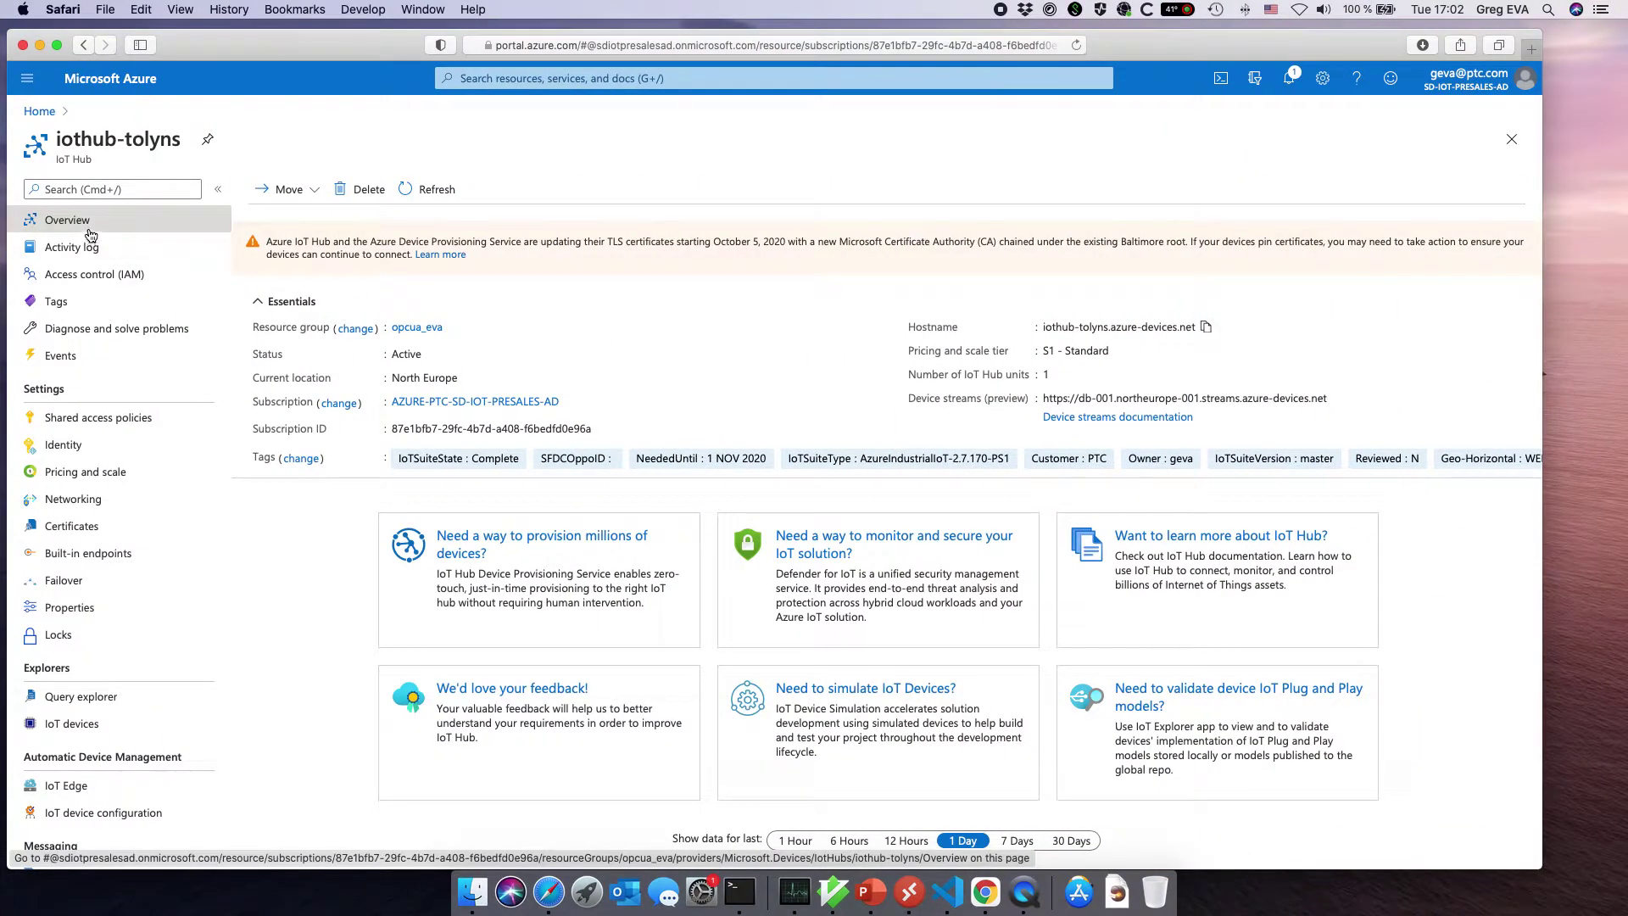
{"action": "scroll", "coordinate": [612, 308], "scroll_direction": "down", "scroll_amount": 15}
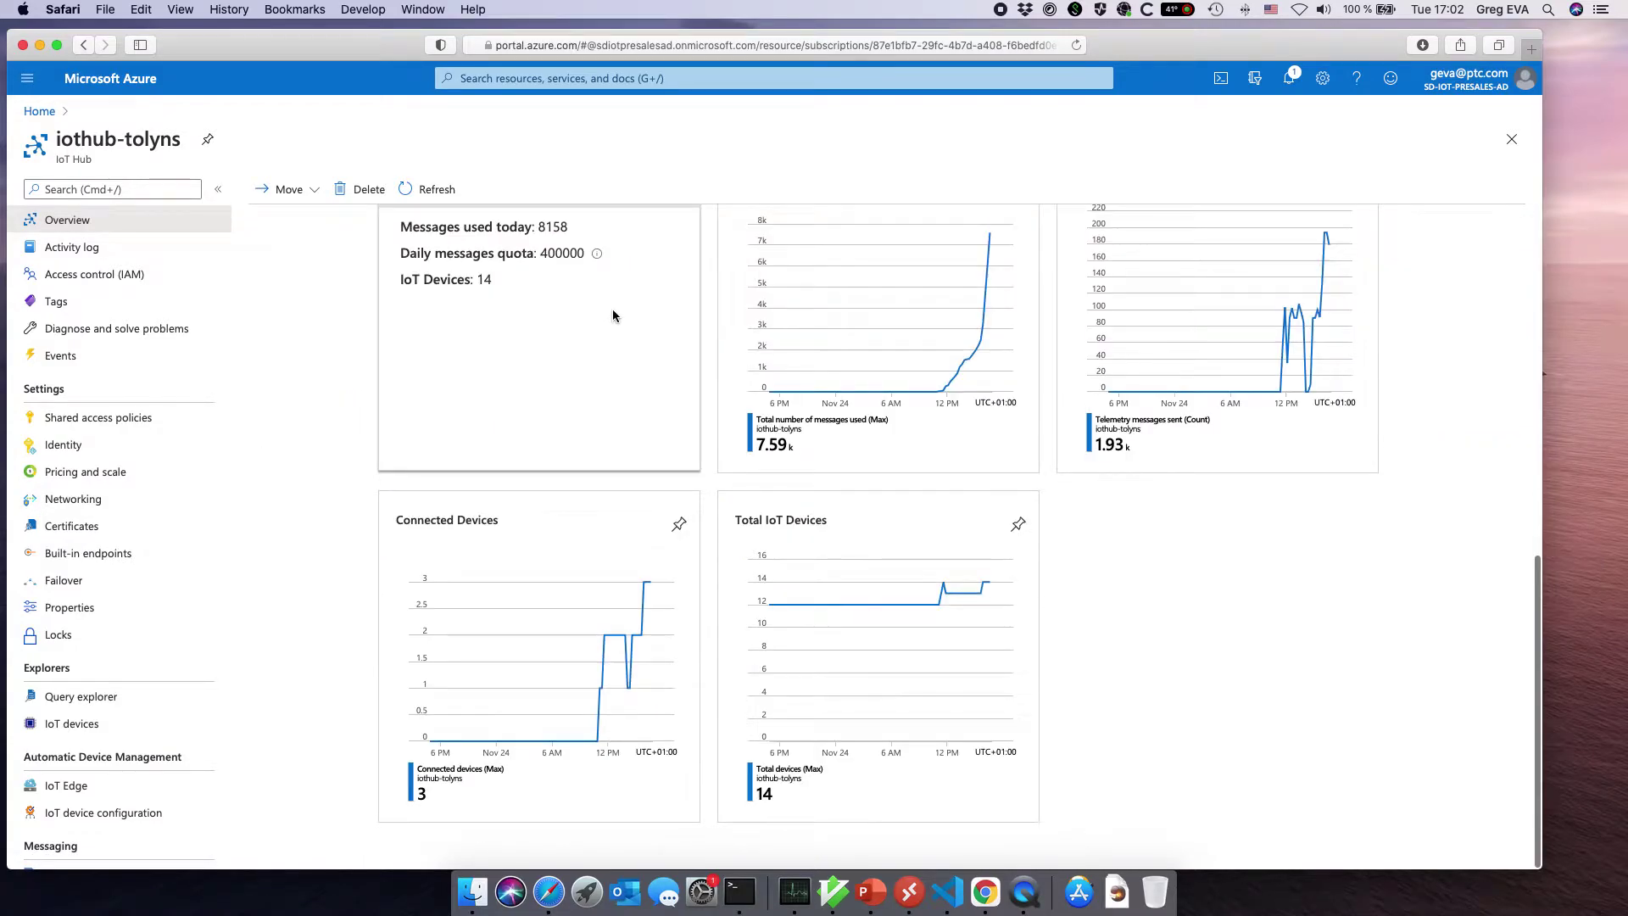
{"action": "scroll", "coordinate": [763, 406], "scroll_direction": "up", "scroll_amount": 8}
{"action": "scroll", "coordinate": [936, 502], "scroll_direction": "down", "scroll_amount": 3}
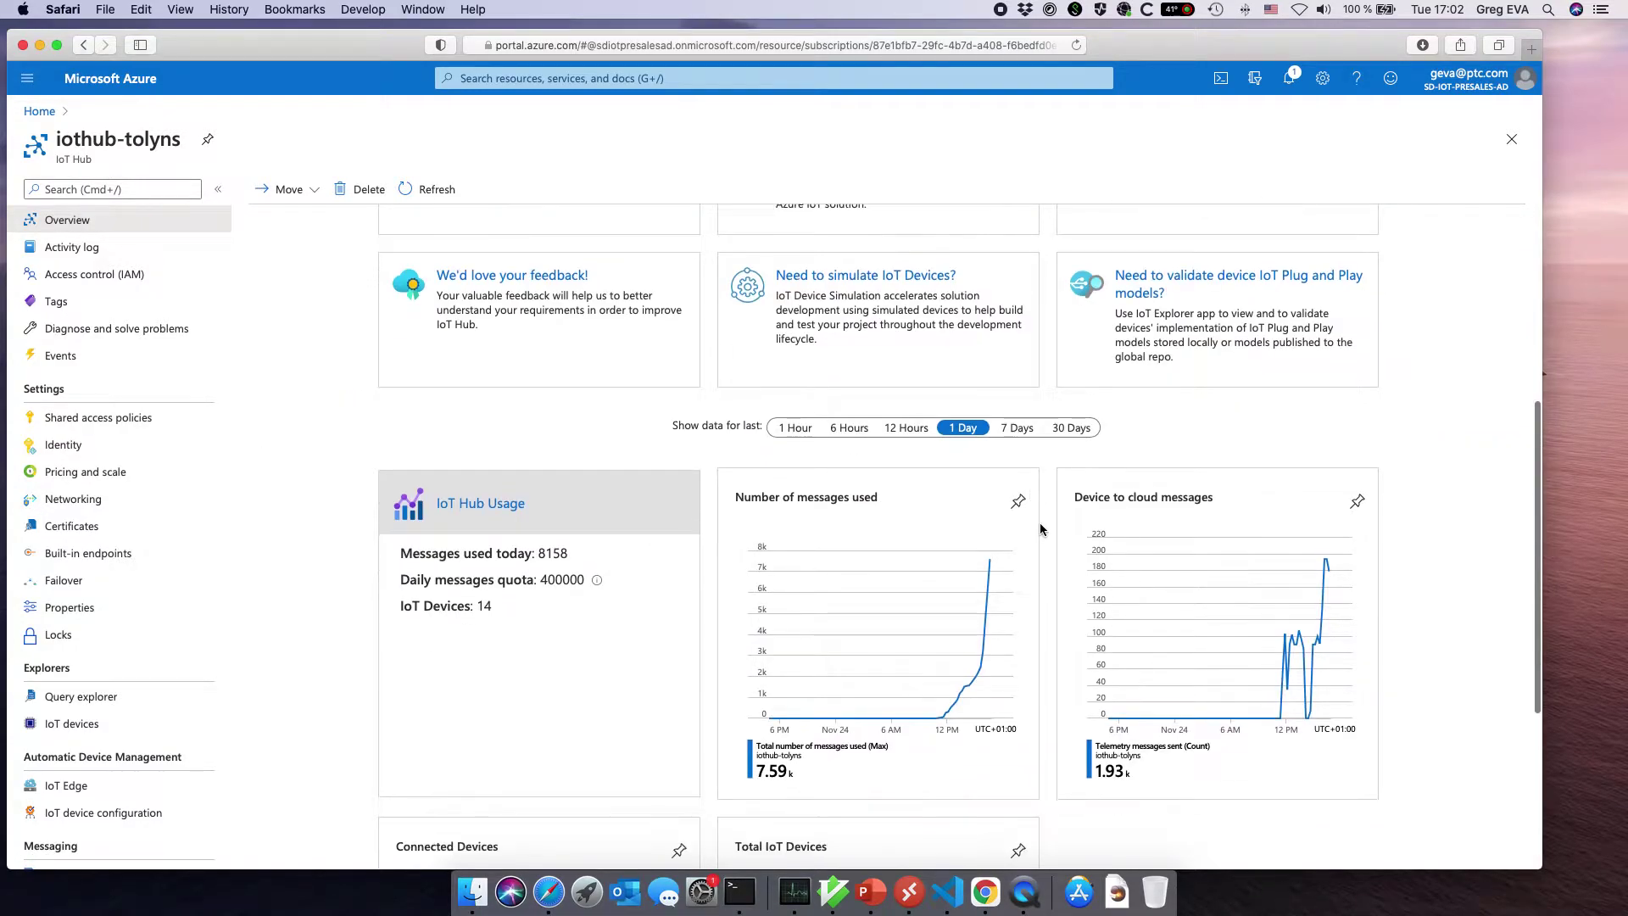
{"action": "left_click", "coordinate": [793, 427]}
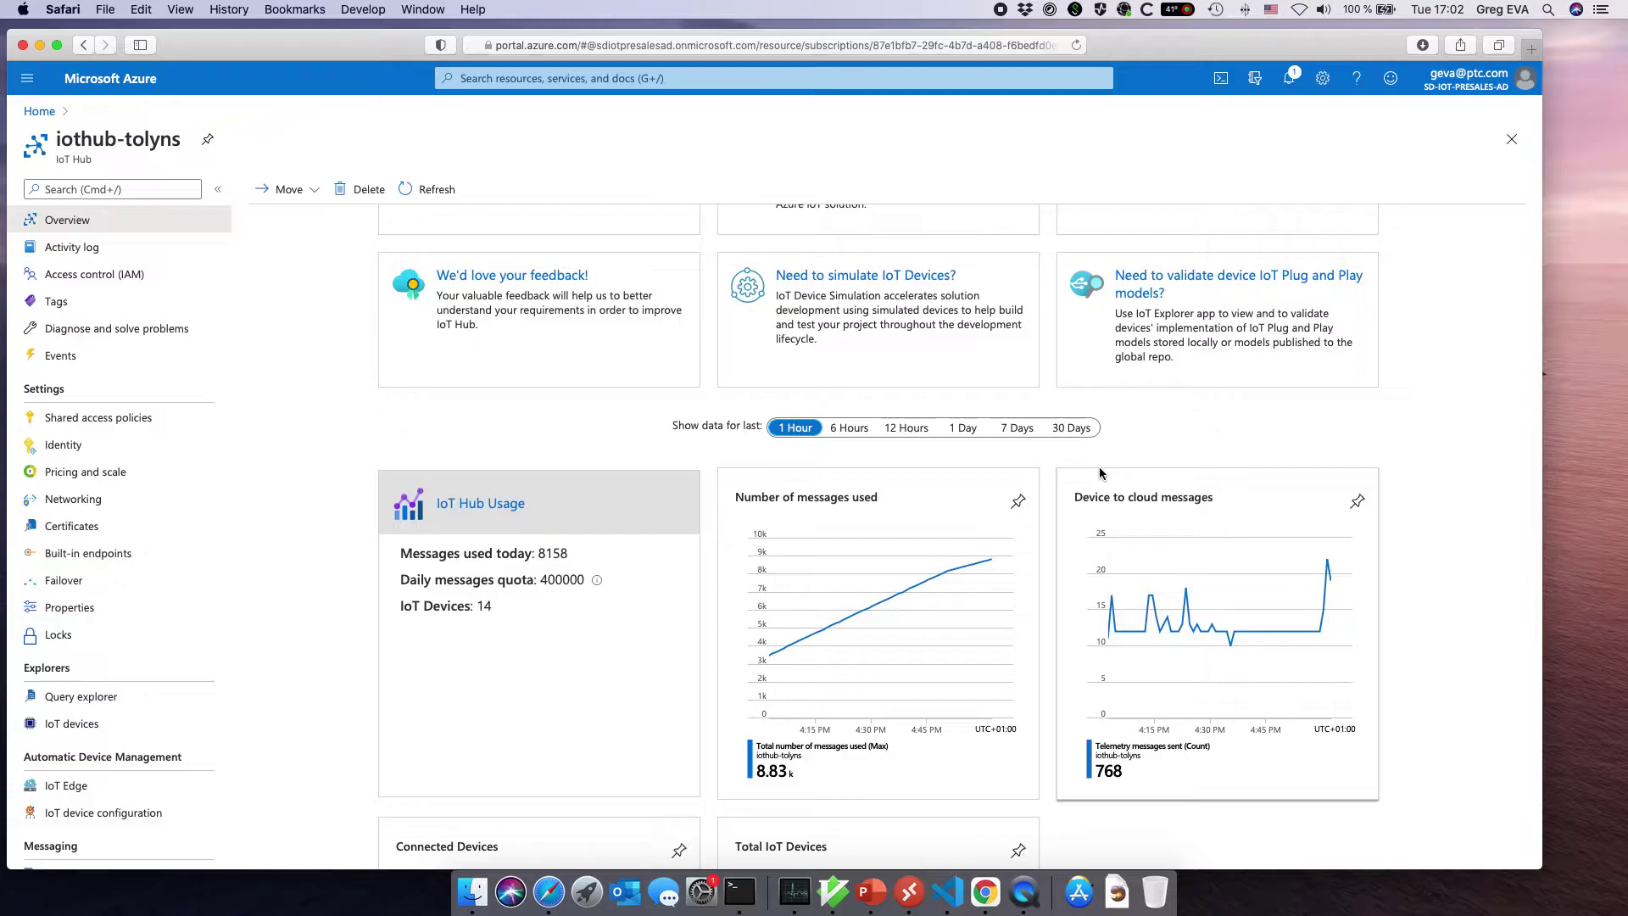
- Switch to ThingWorx Composer in Chrome and view the Connection Servers status under Monitoring
{"action": "left_click", "coordinate": [984, 891]}
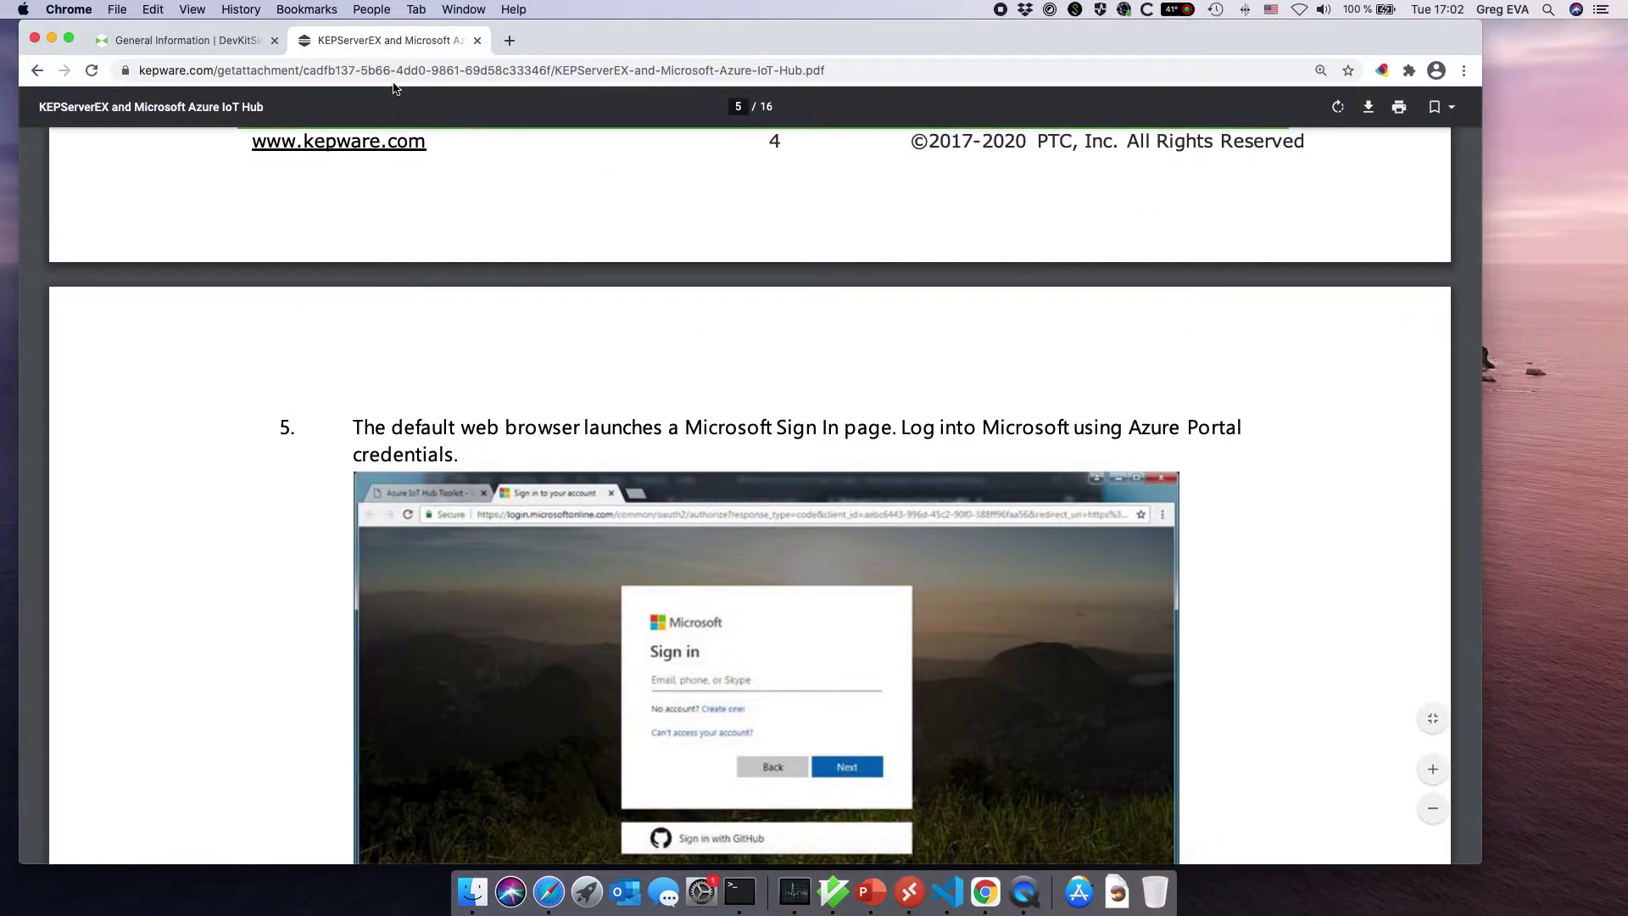
{"action": "left_click", "coordinate": [182, 39]}
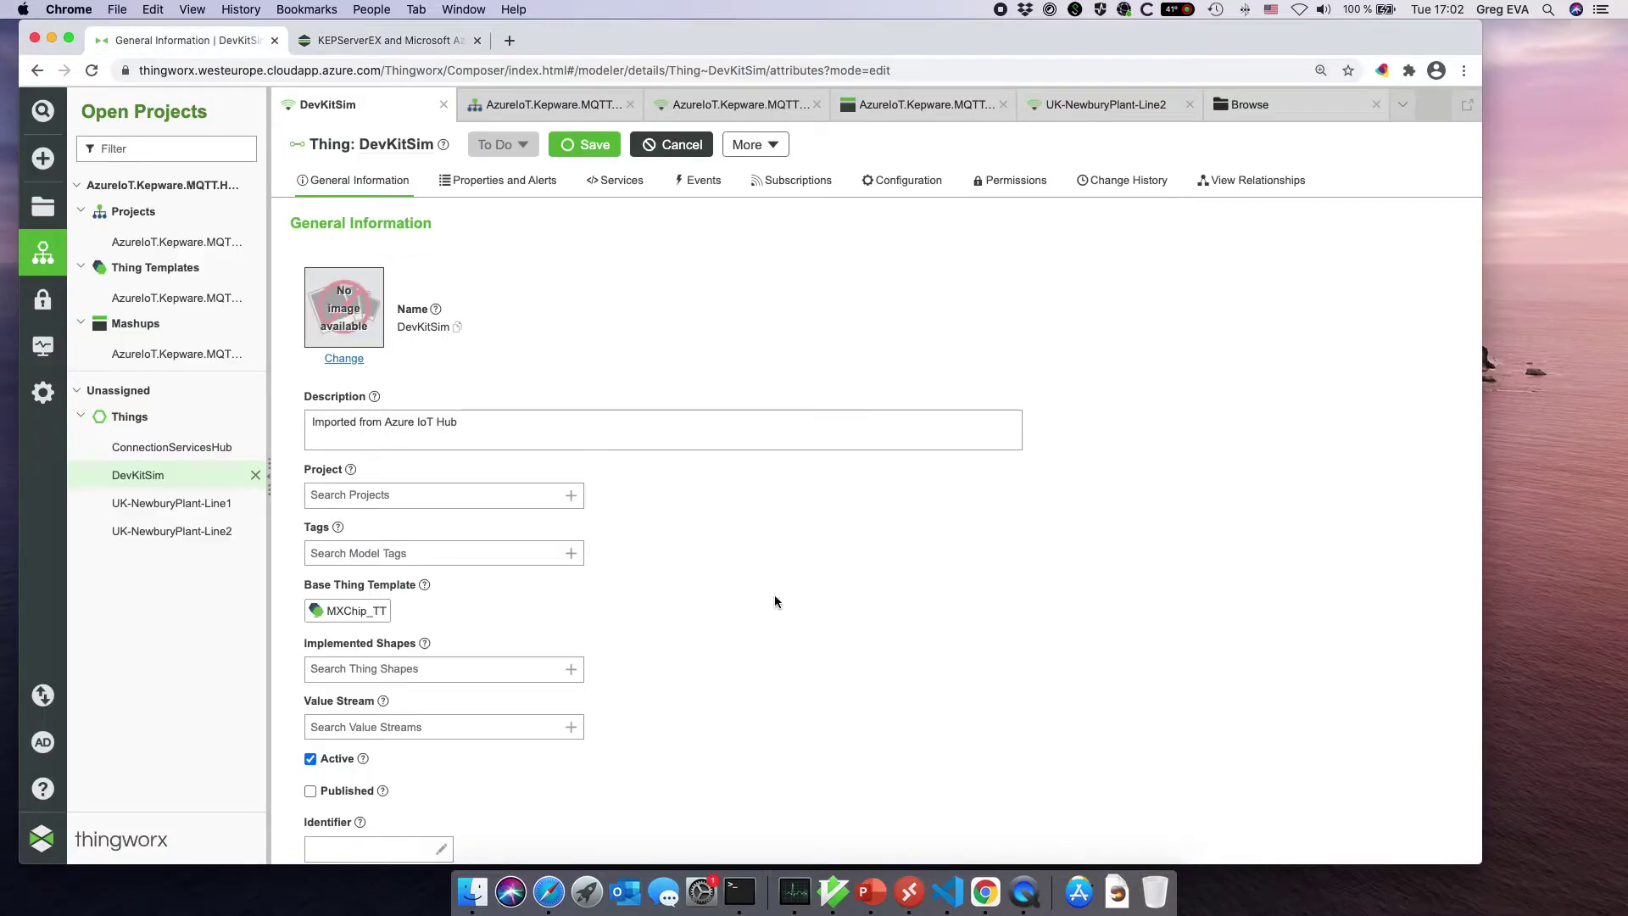
{"action": "left_click", "coordinate": [44, 348]}
{"action": "left_click", "coordinate": [128, 443]}
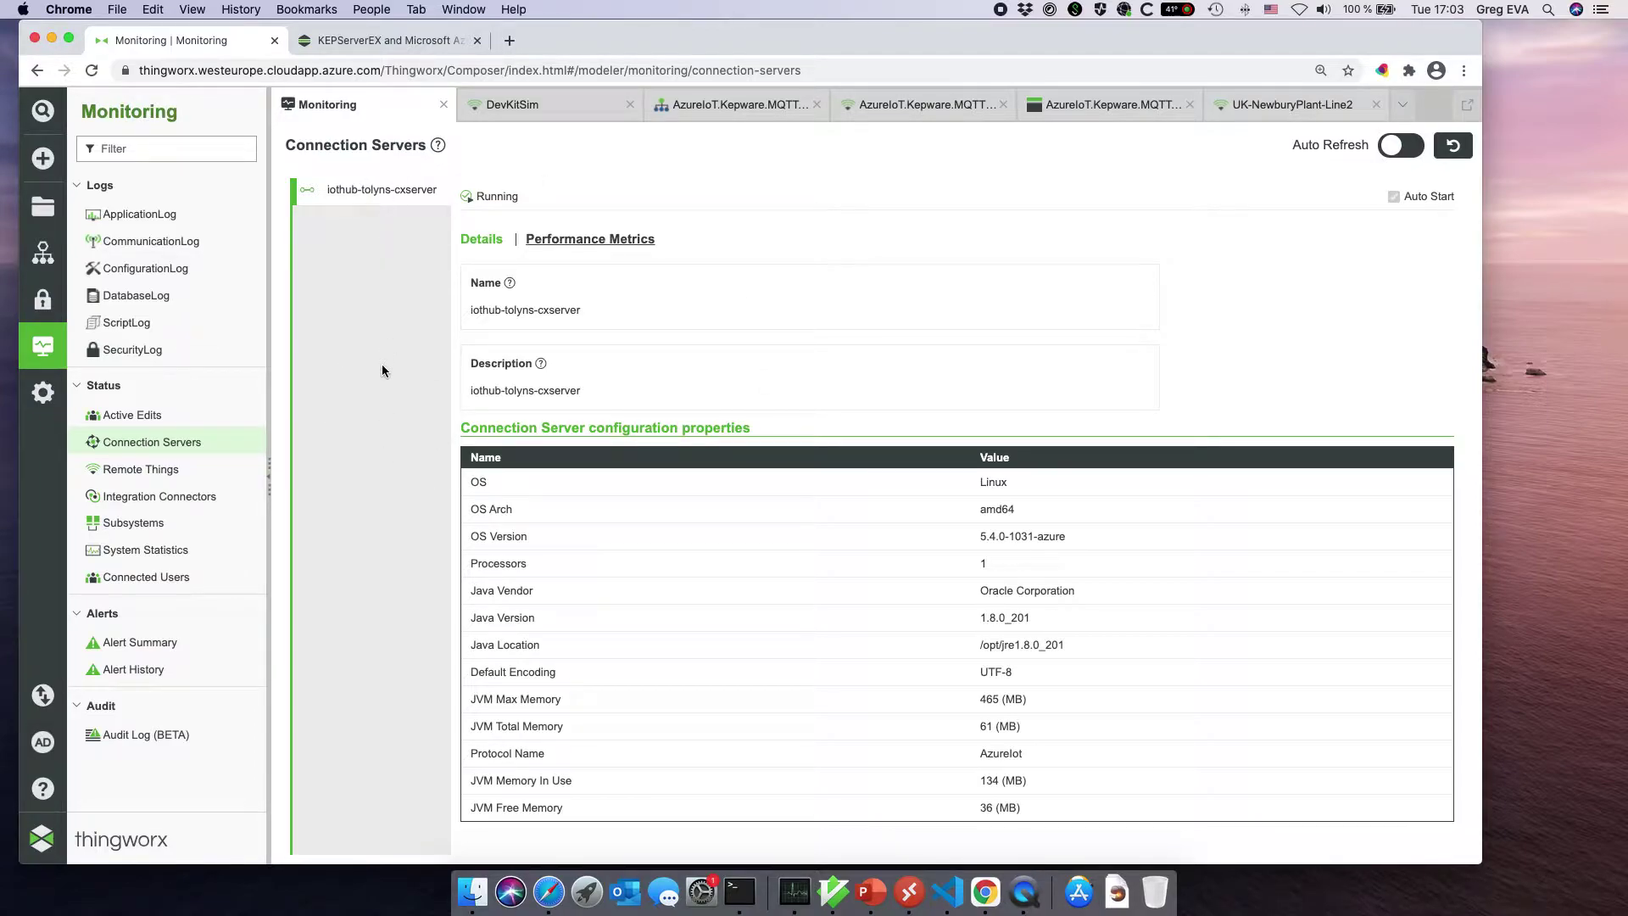
- Search the web for "mxchip simulator" in a new browser tab and open the DevKit Simulator site
{"action": "left_click", "coordinate": [510, 41]}
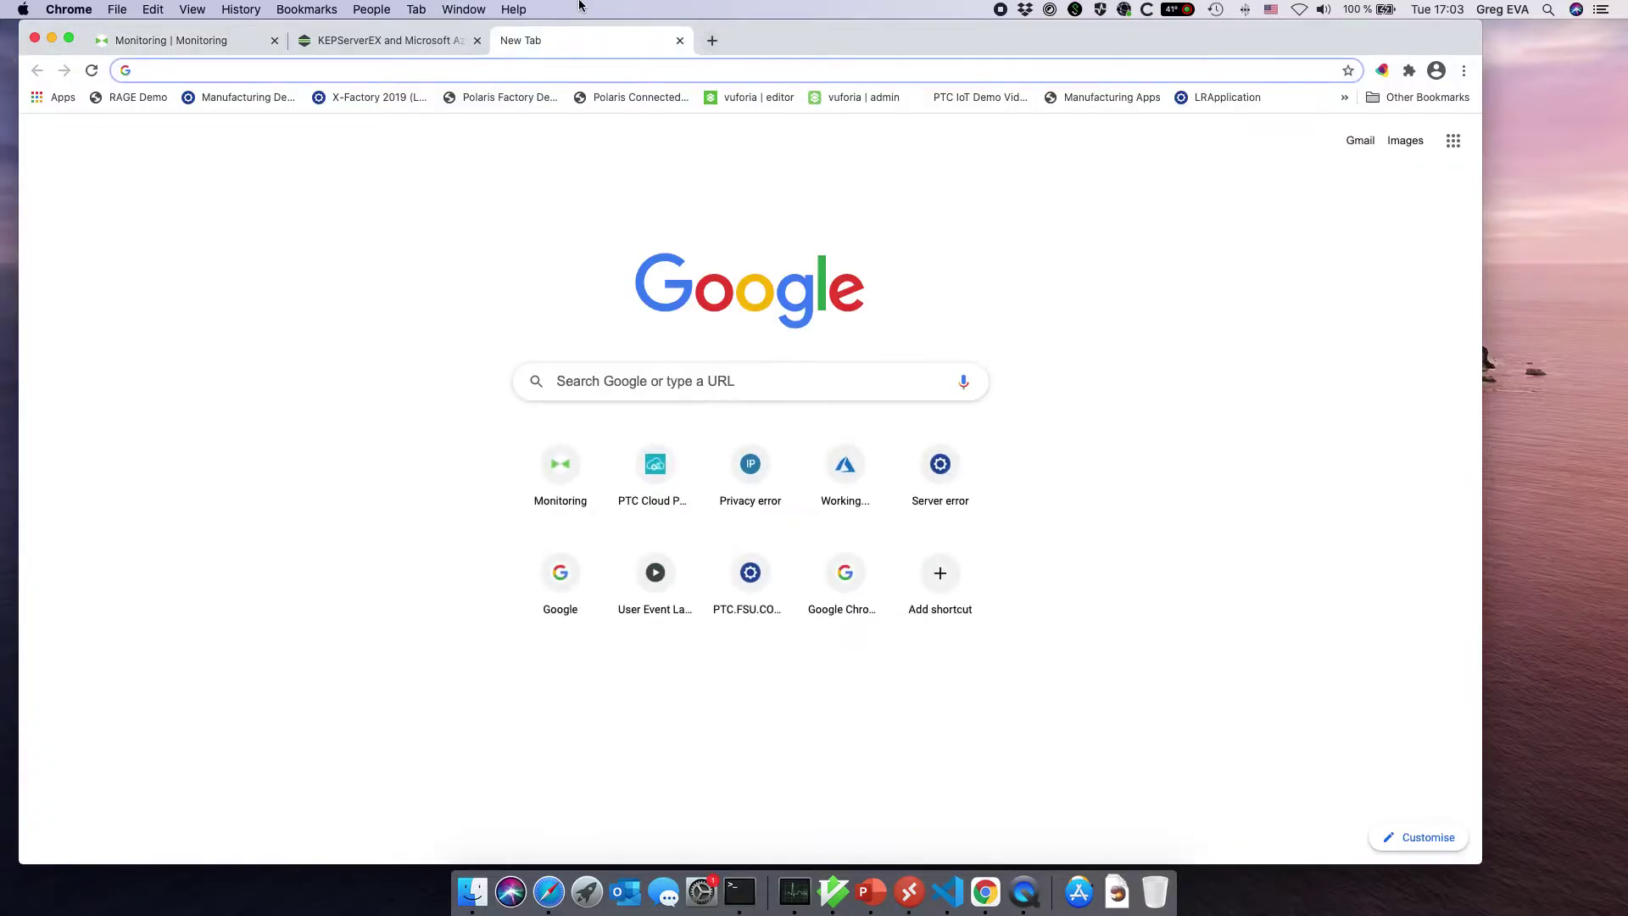
{"action": "left_click", "coordinate": [640, 73]}
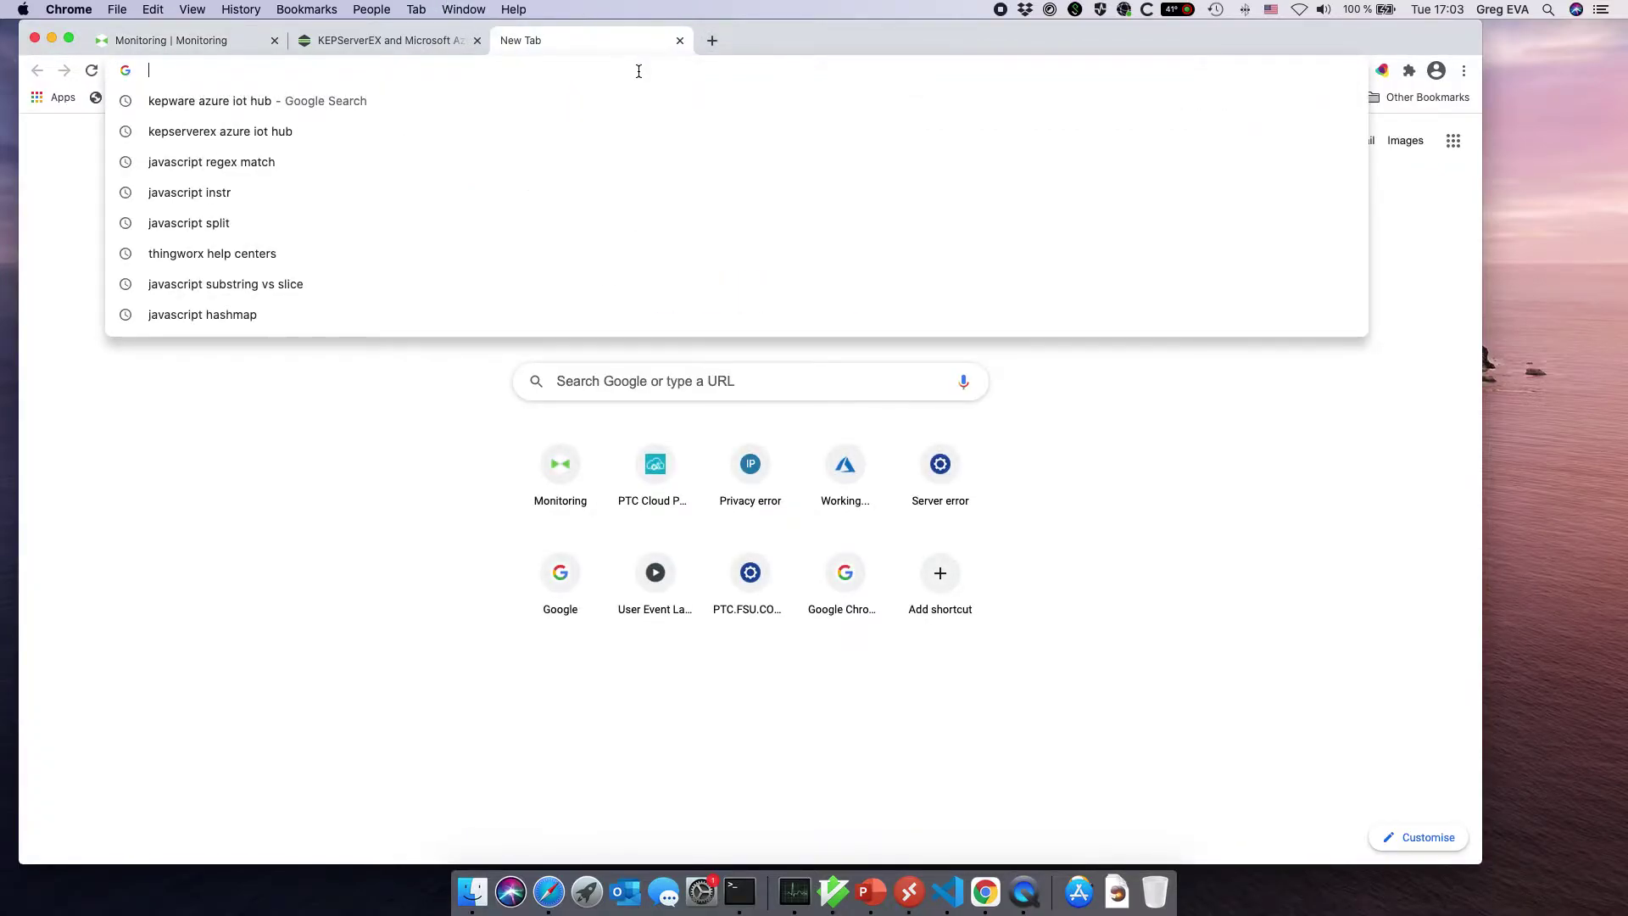
{"action": "type", "text": "mxchip simulator"}
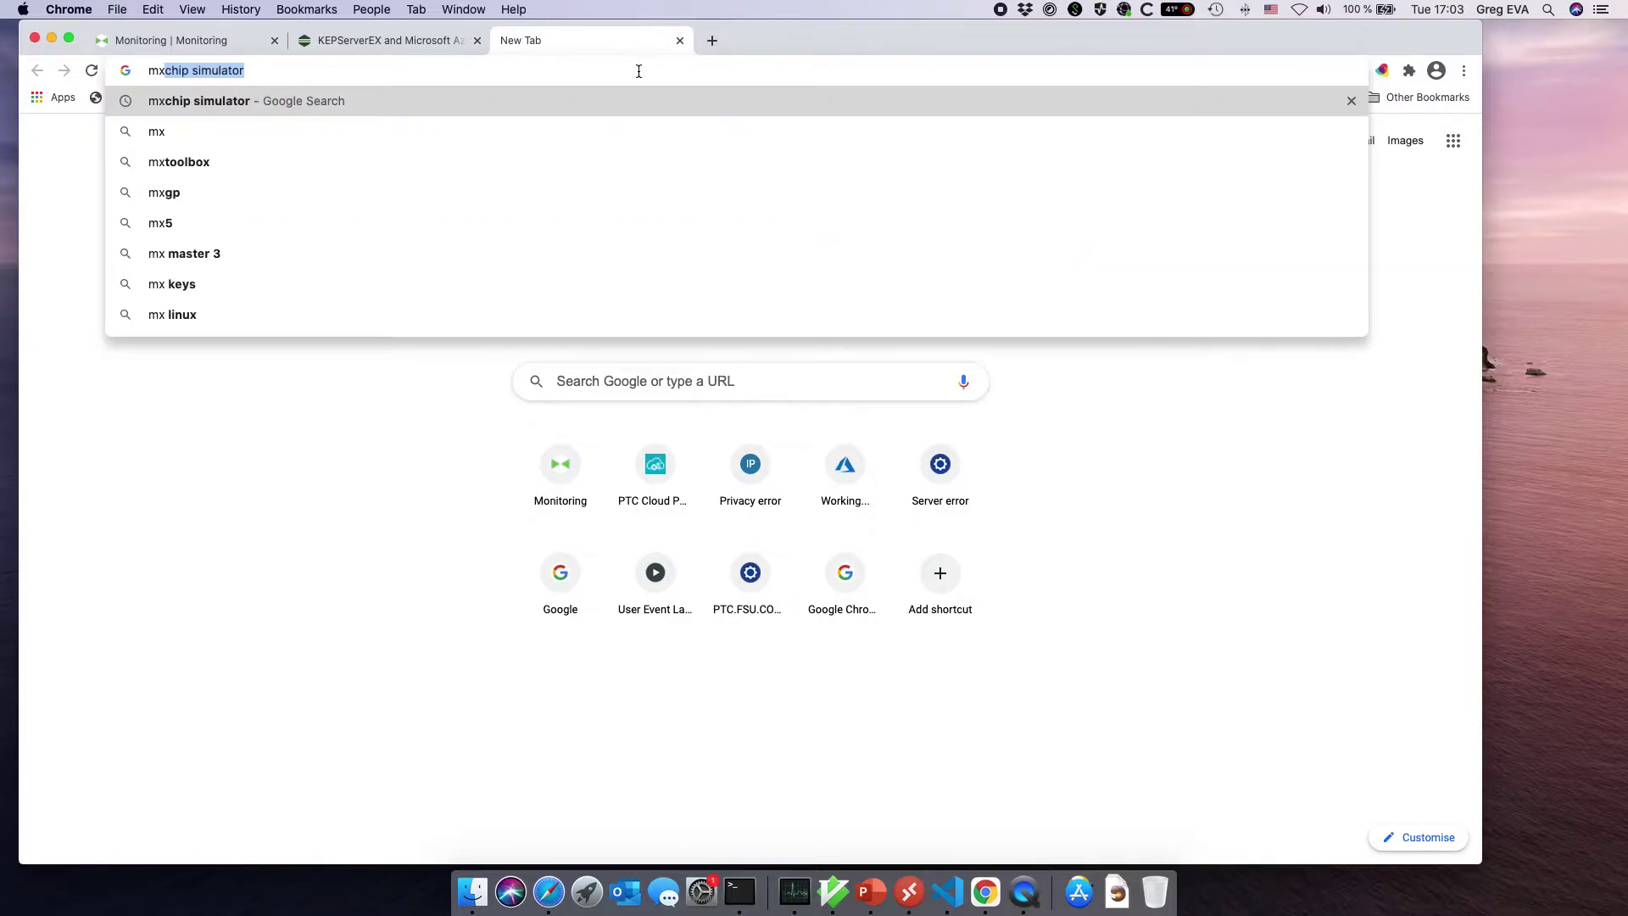
{"action": "key", "text": "Return"}
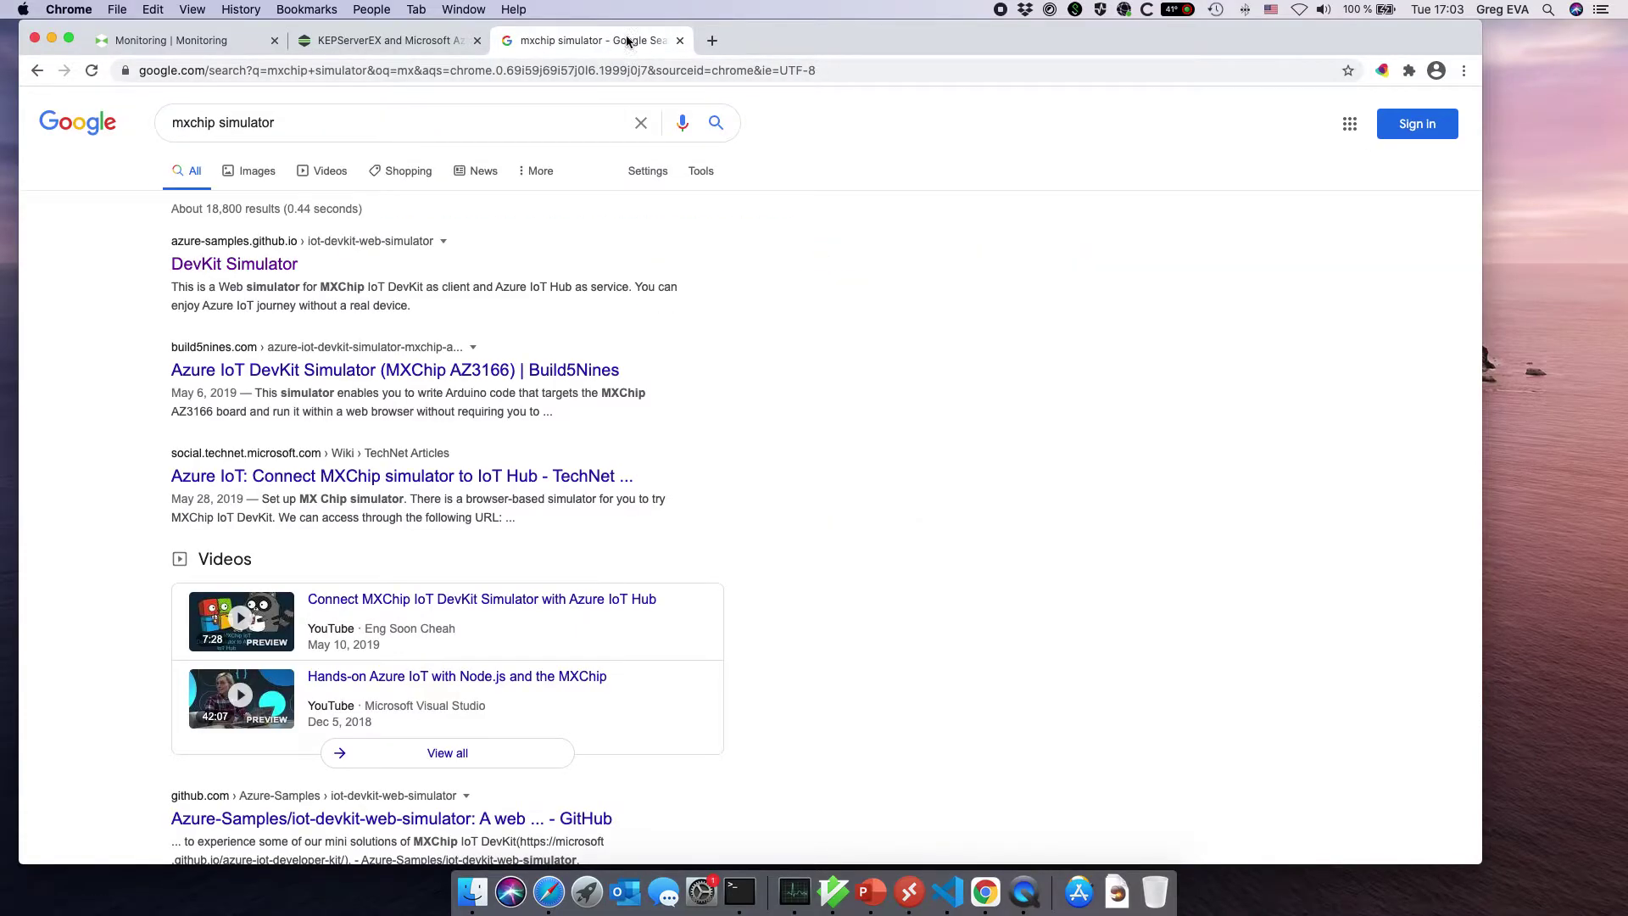
{"action": "left_click", "coordinate": [254, 264]}
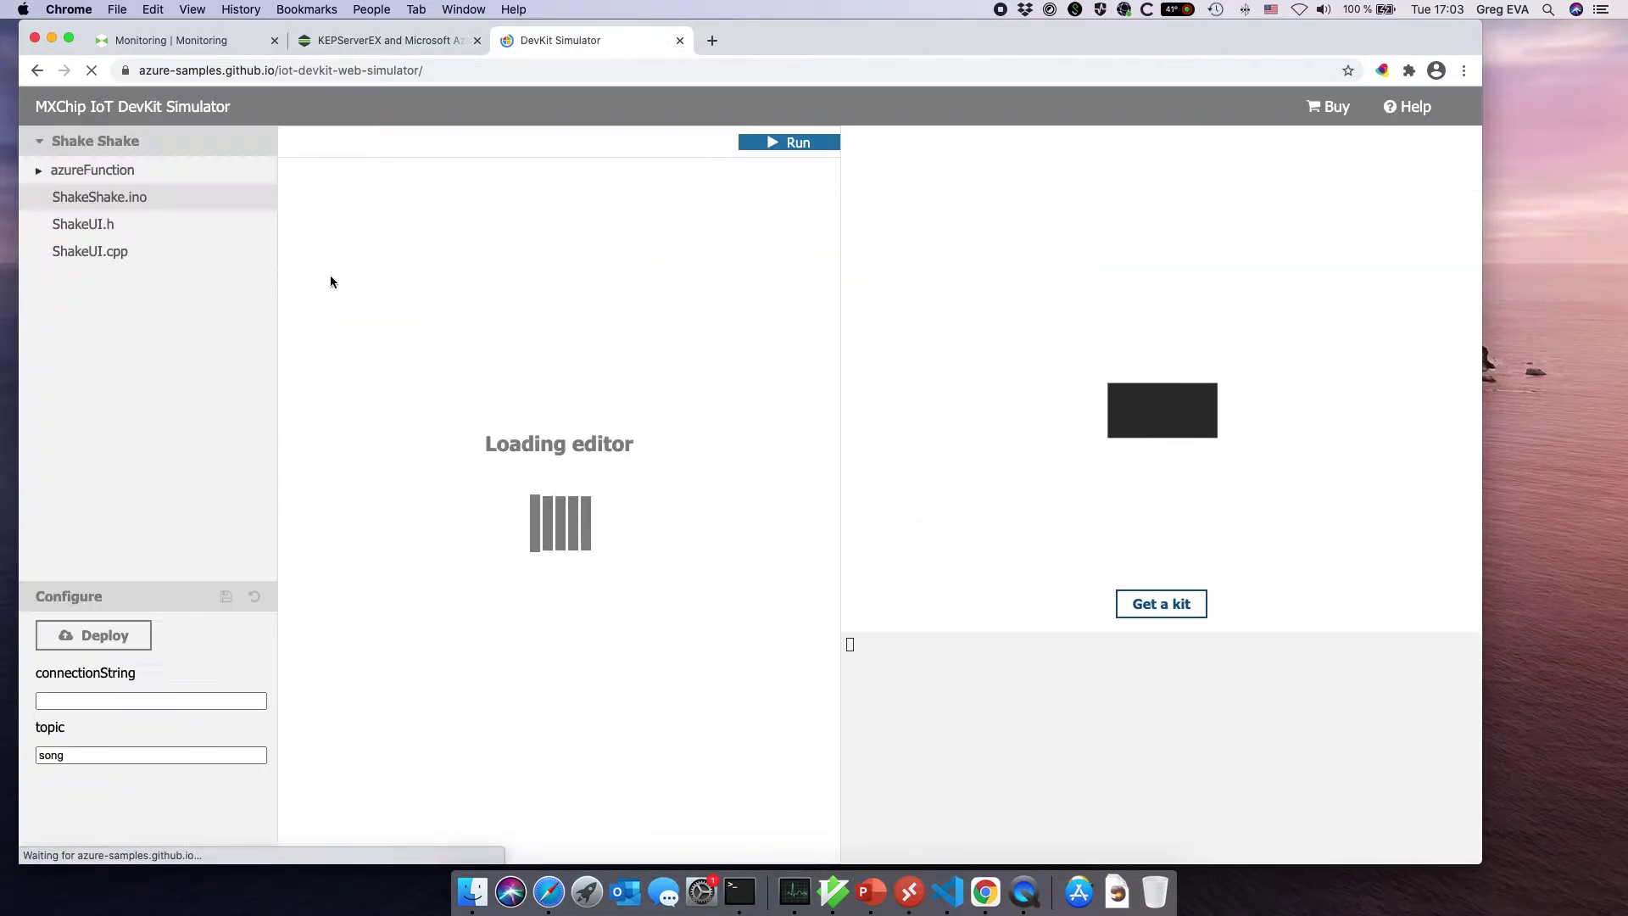
- Load the Get Started sample project in the DevKit Simulator and run it
{"action": "left_click", "coordinate": [118, 141]}
{"action": "left_click", "coordinate": [128, 172]}
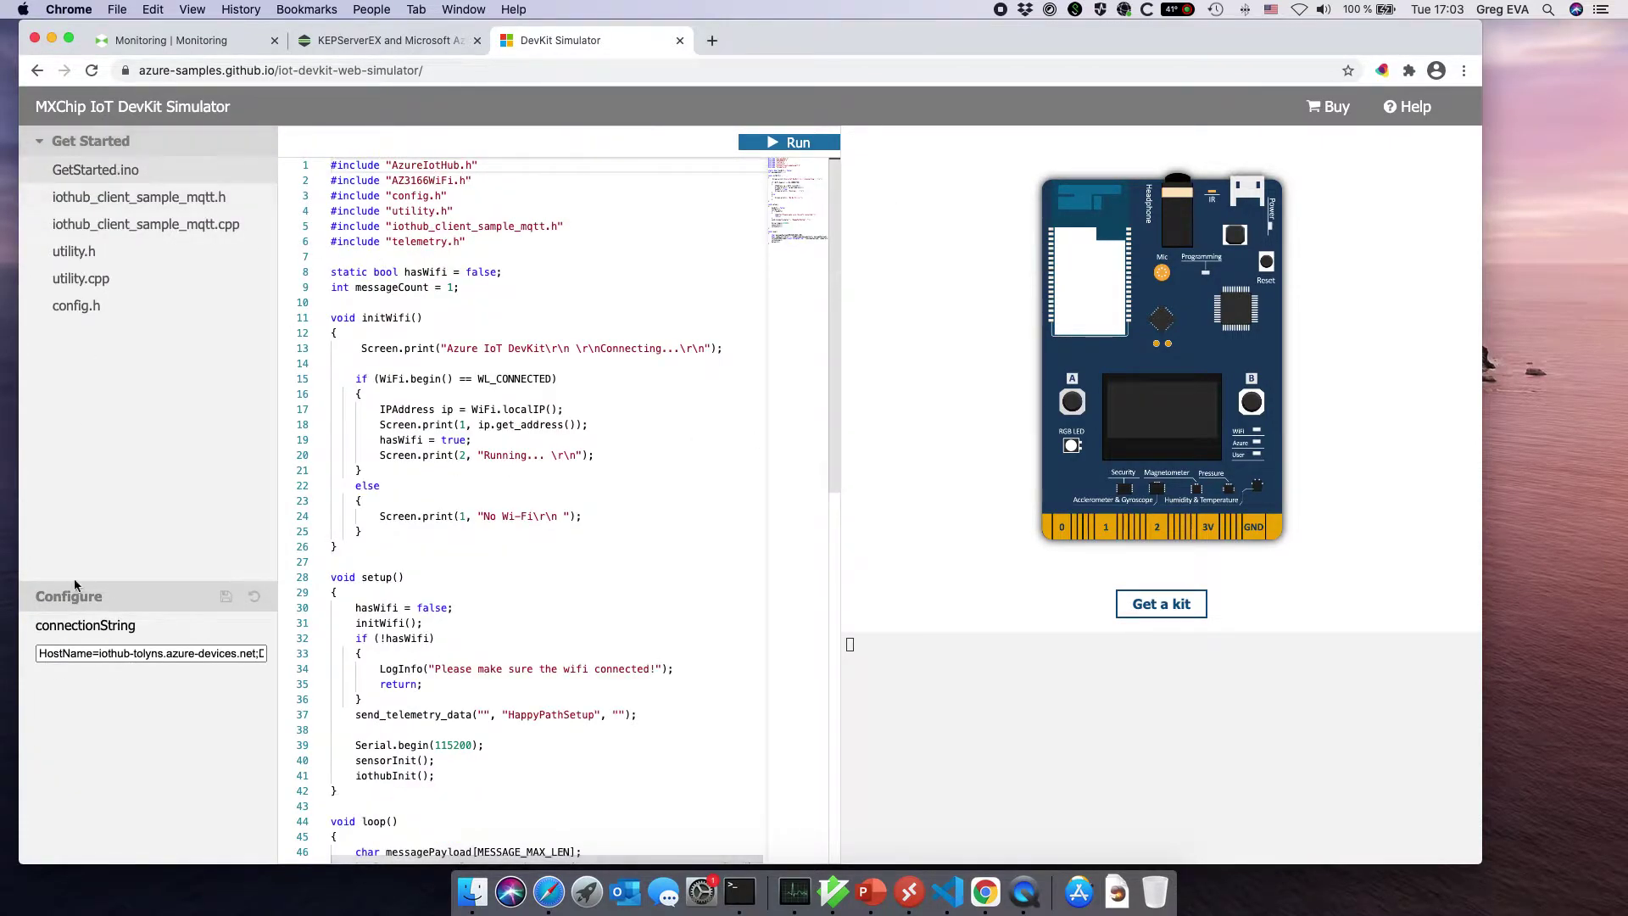
{"action": "left_click", "coordinate": [789, 142]}
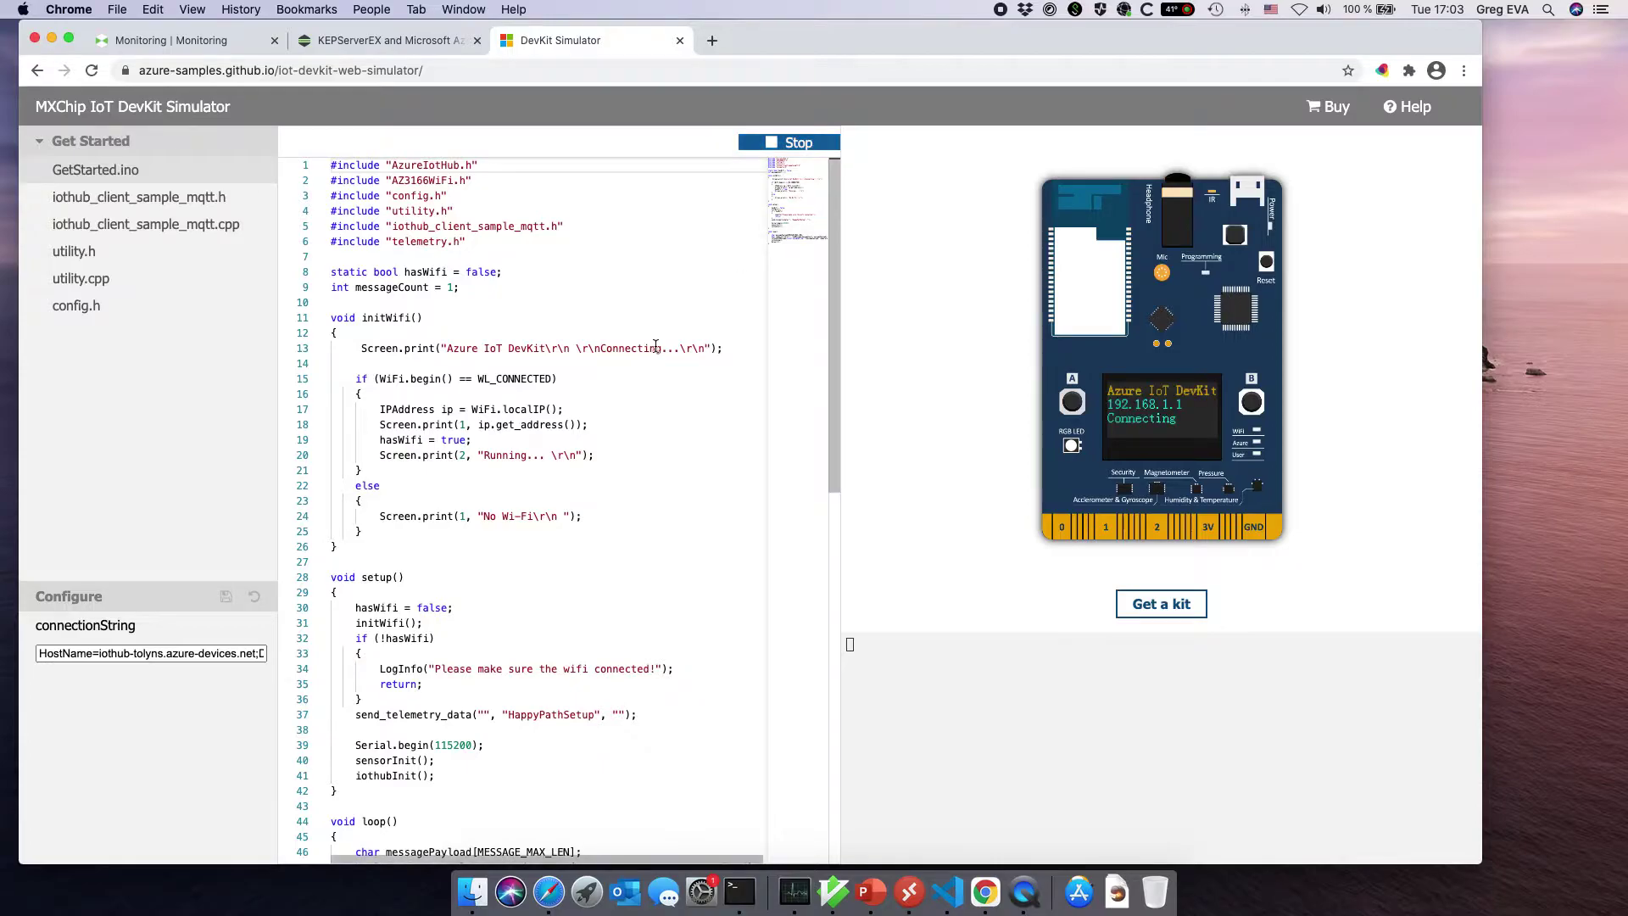
- Switch to Visual Studio Code and stop monitoring the built-in event endpoint of iothub-tolyns
{"action": "key", "text": "super+Tab"}
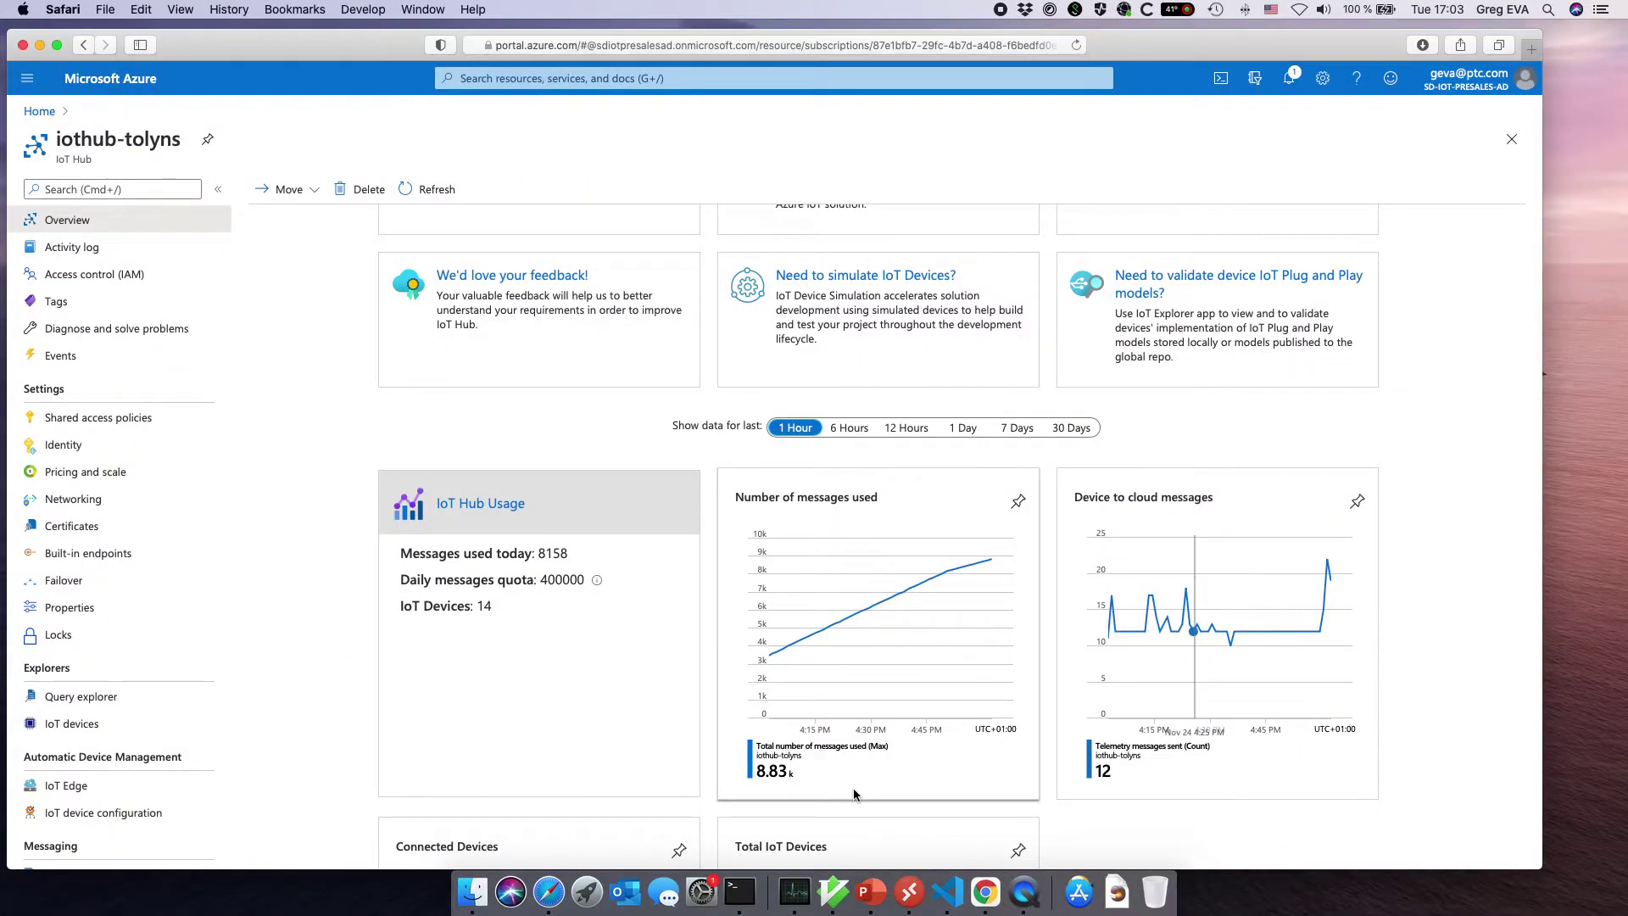
{"action": "left_click", "coordinate": [967, 873]}
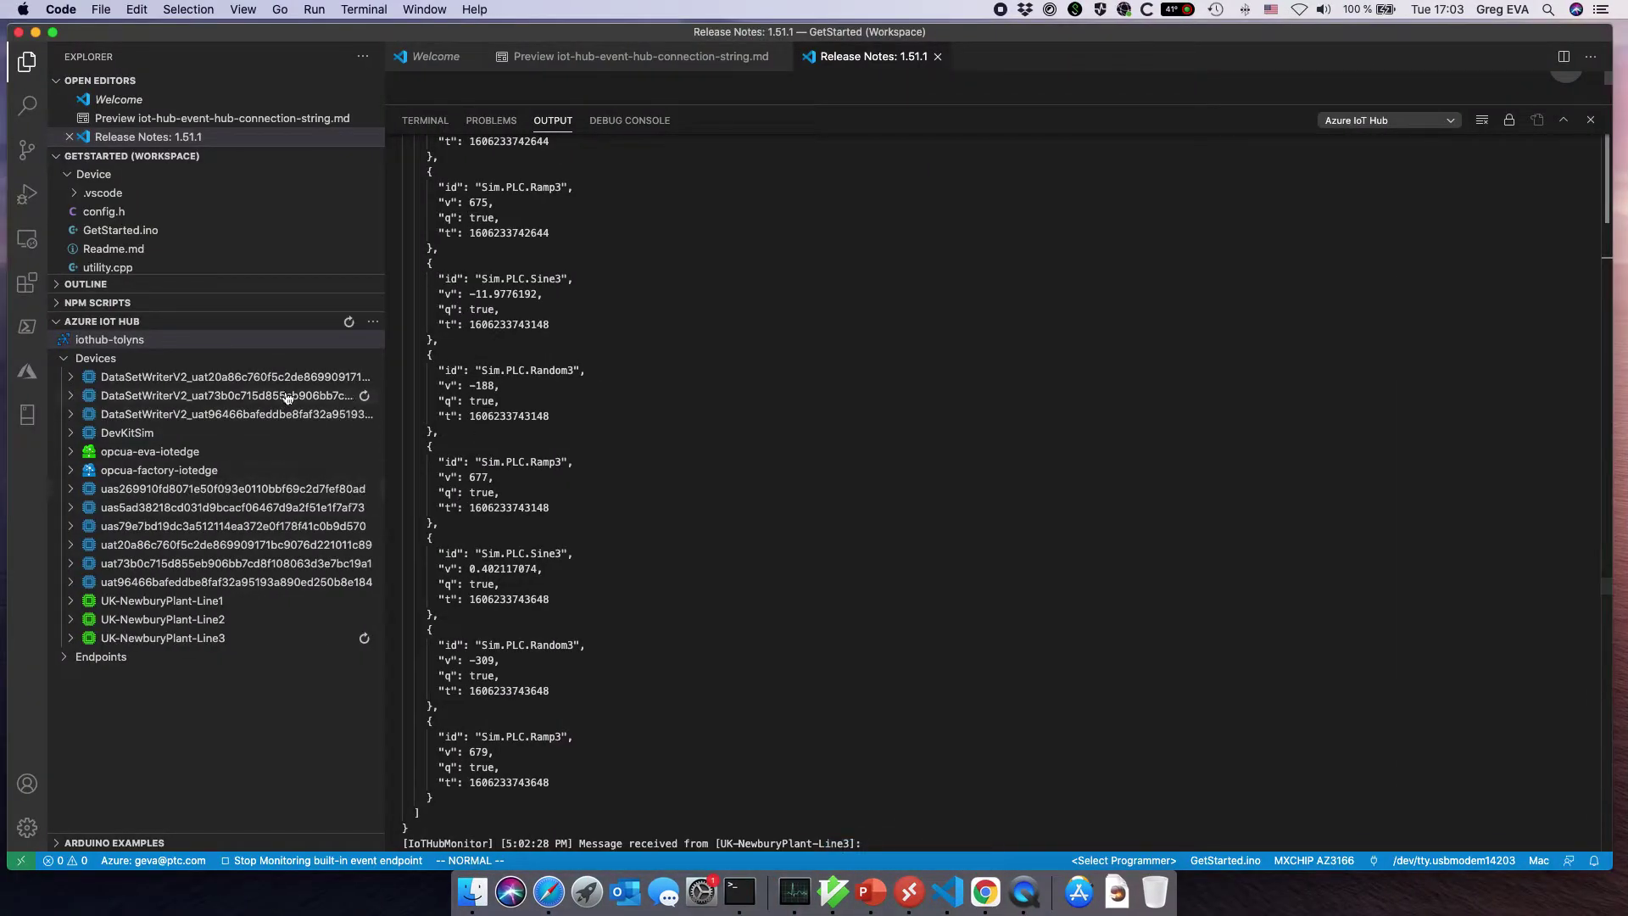
{"action": "left_click", "coordinate": [379, 325]}
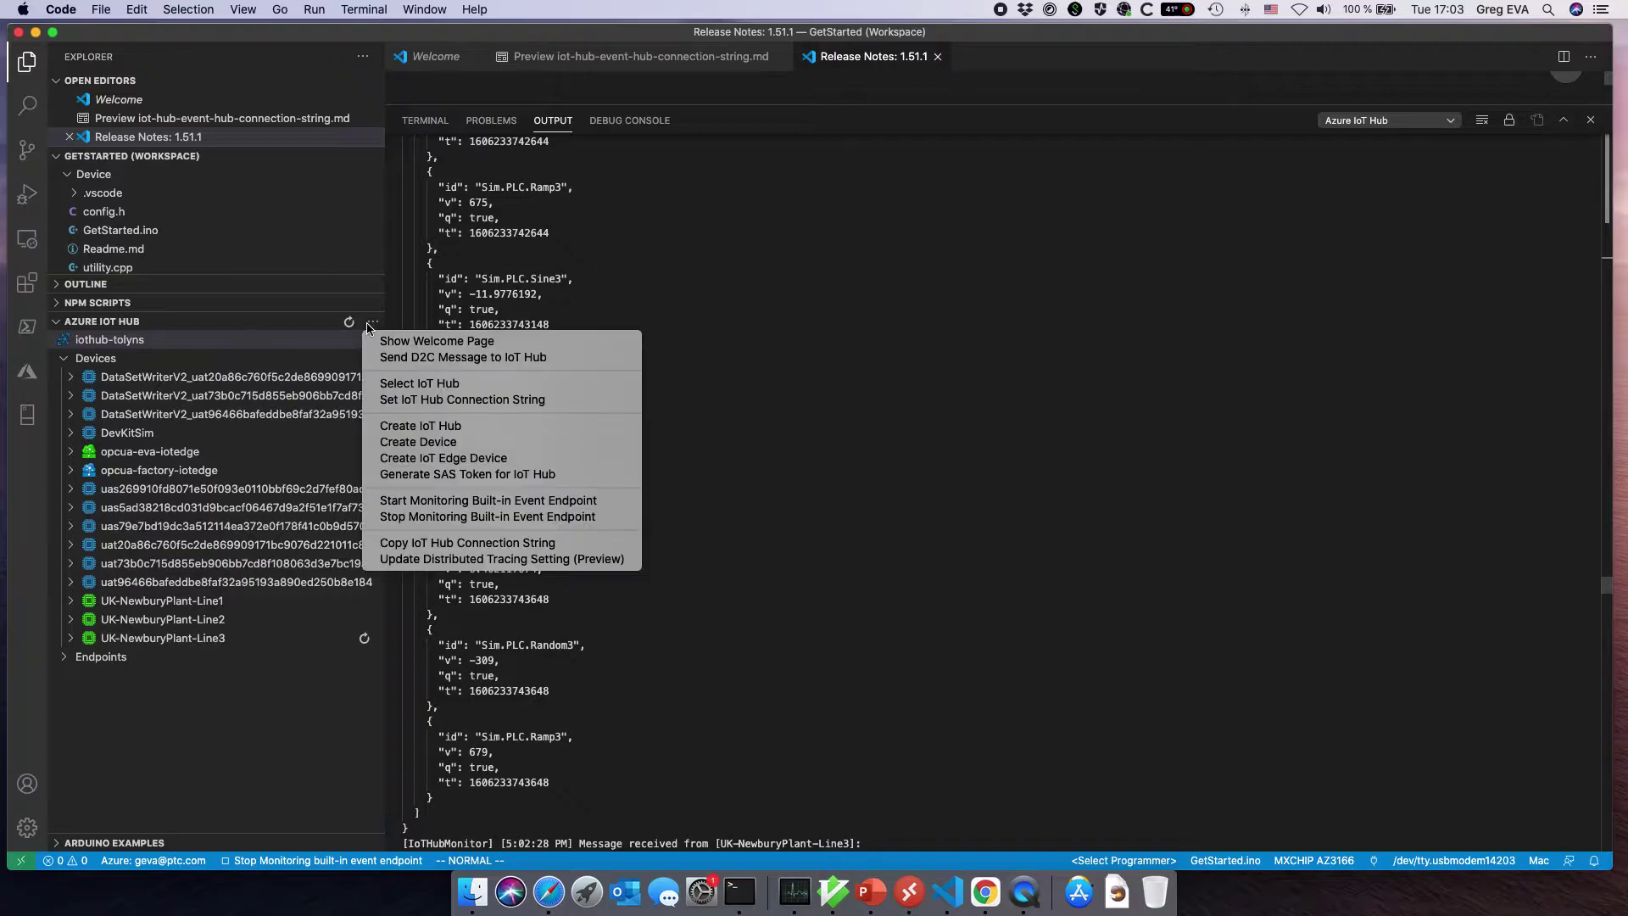
{"action": "left_click", "coordinate": [445, 516]}
- Find the start of a UK-NewburyPlant-Line3 message in the output and examine its timestamp and values fields
{"action": "left_click_drag", "start_coordinate": [487, 280], "coordinate": [715, 690]}
{"action": "left_click", "coordinate": [592, 370]}
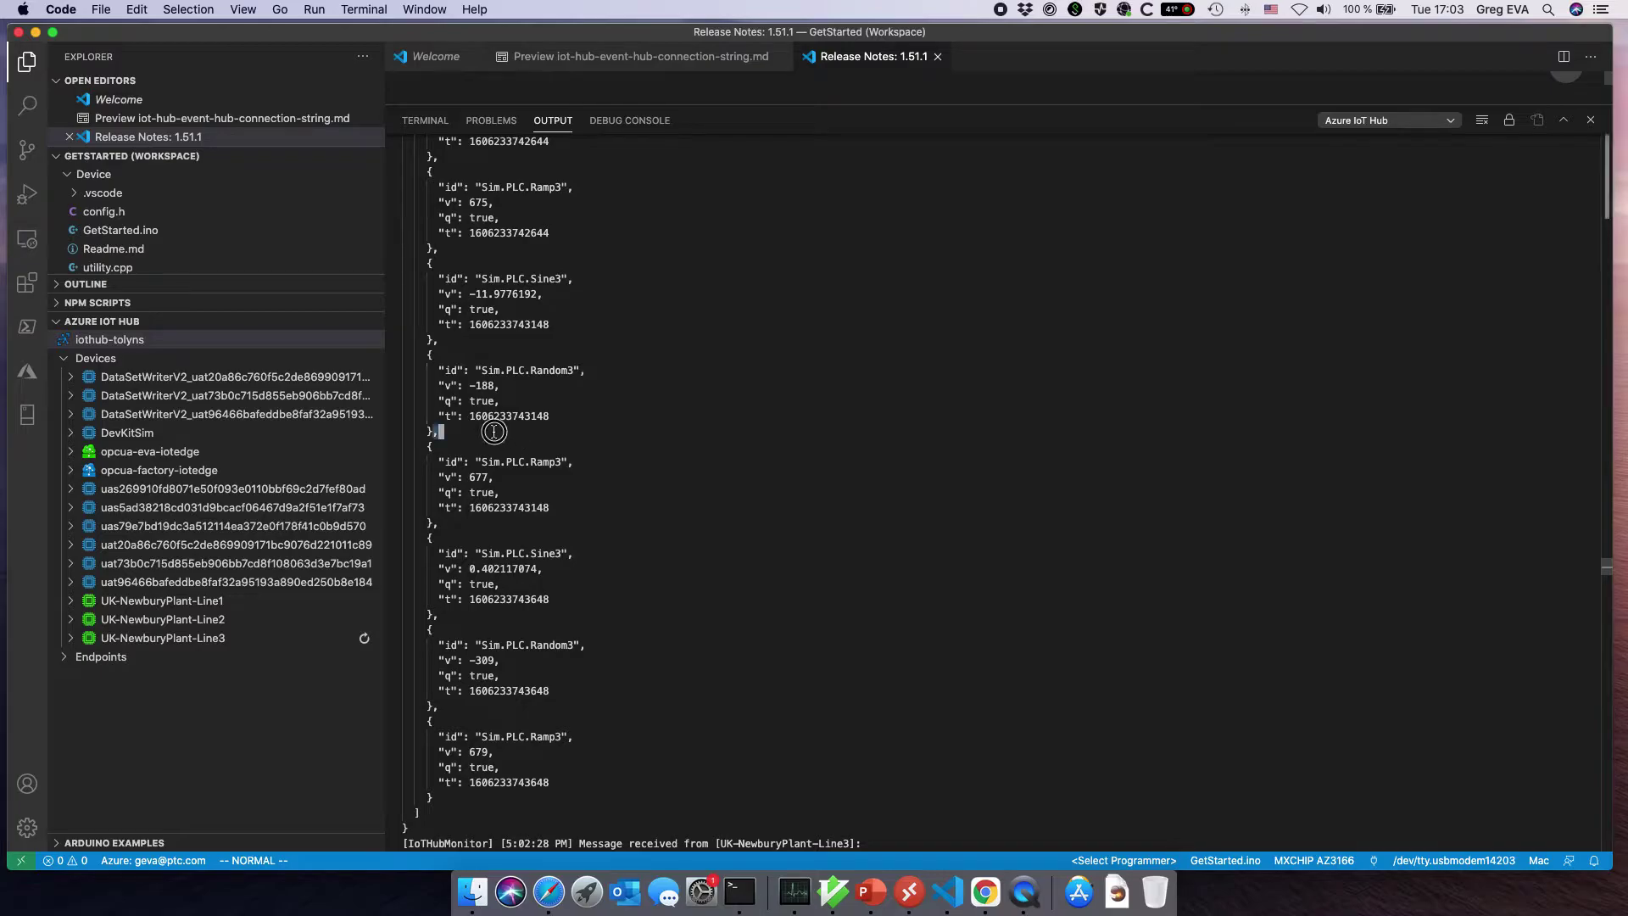
{"action": "left_click_drag", "start_coordinate": [434, 431], "coordinate": [406, 326]}
{"action": "scroll", "coordinate": [574, 442], "scroll_direction": "up", "scroll_amount": 10}
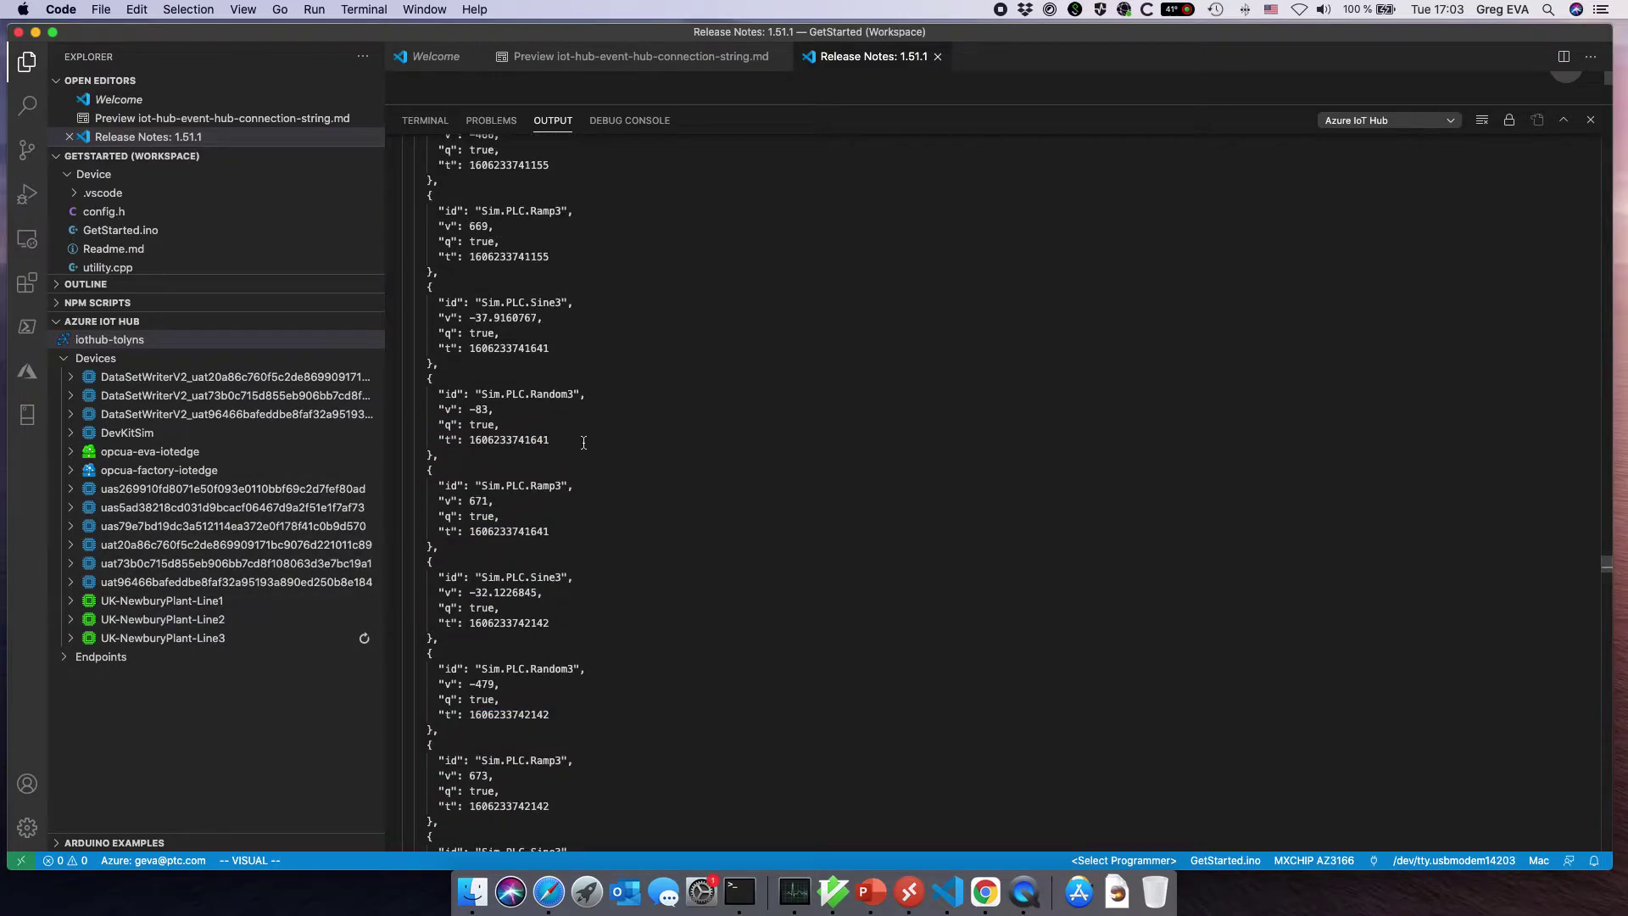
{"action": "scroll", "coordinate": [575, 443], "scroll_direction": "down", "scroll_amount": 5}
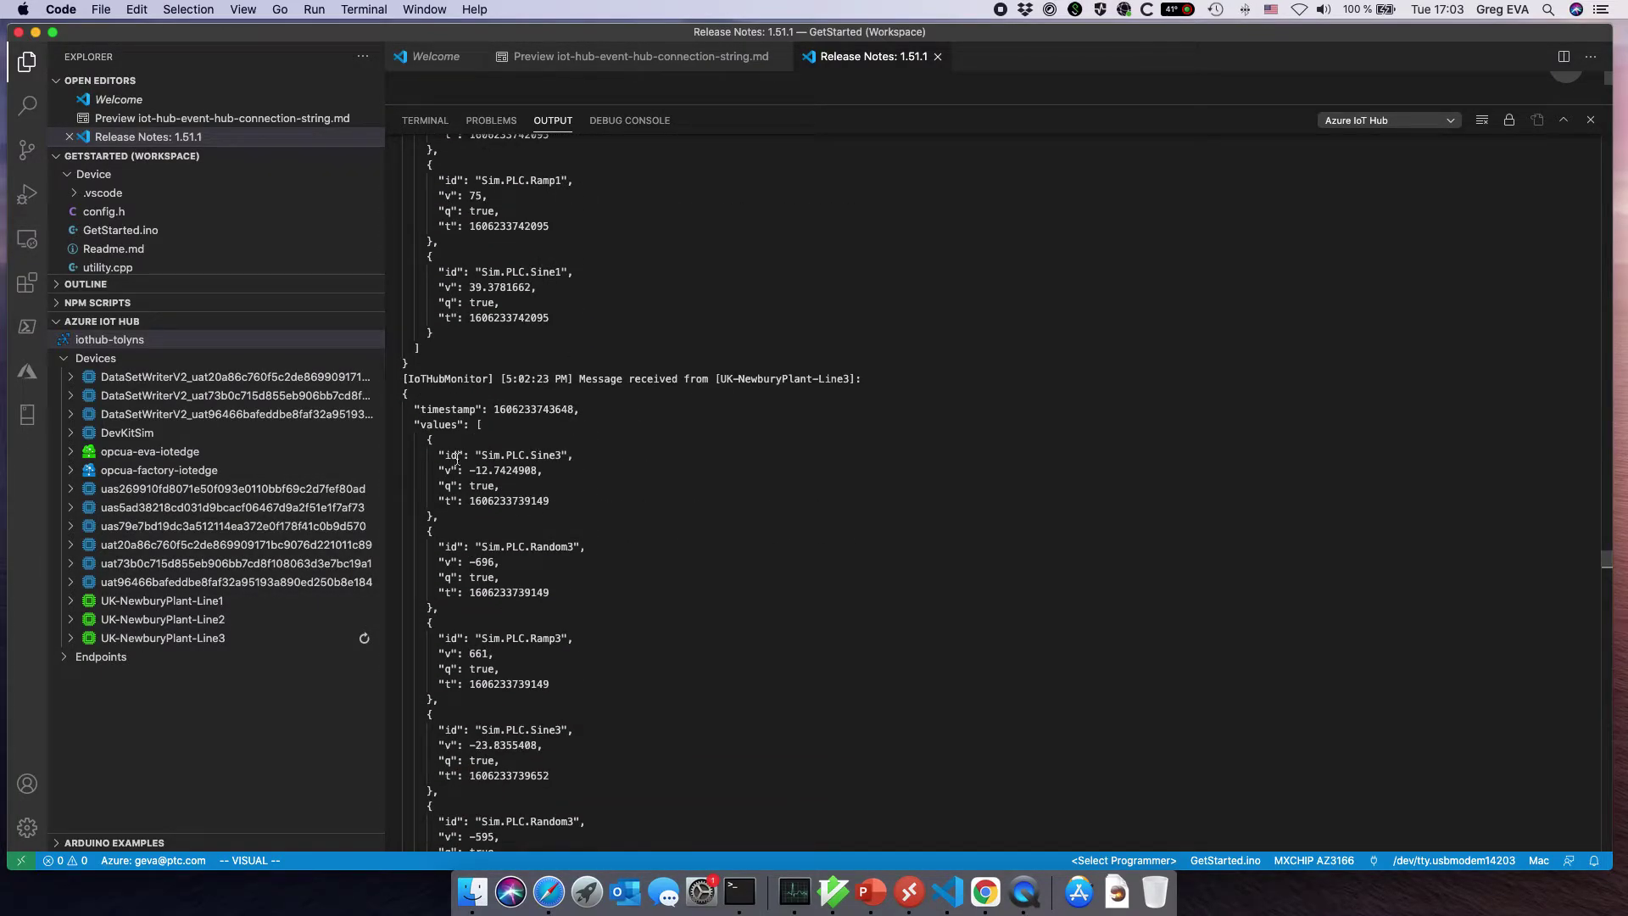
{"action": "left_click", "coordinate": [405, 394]}
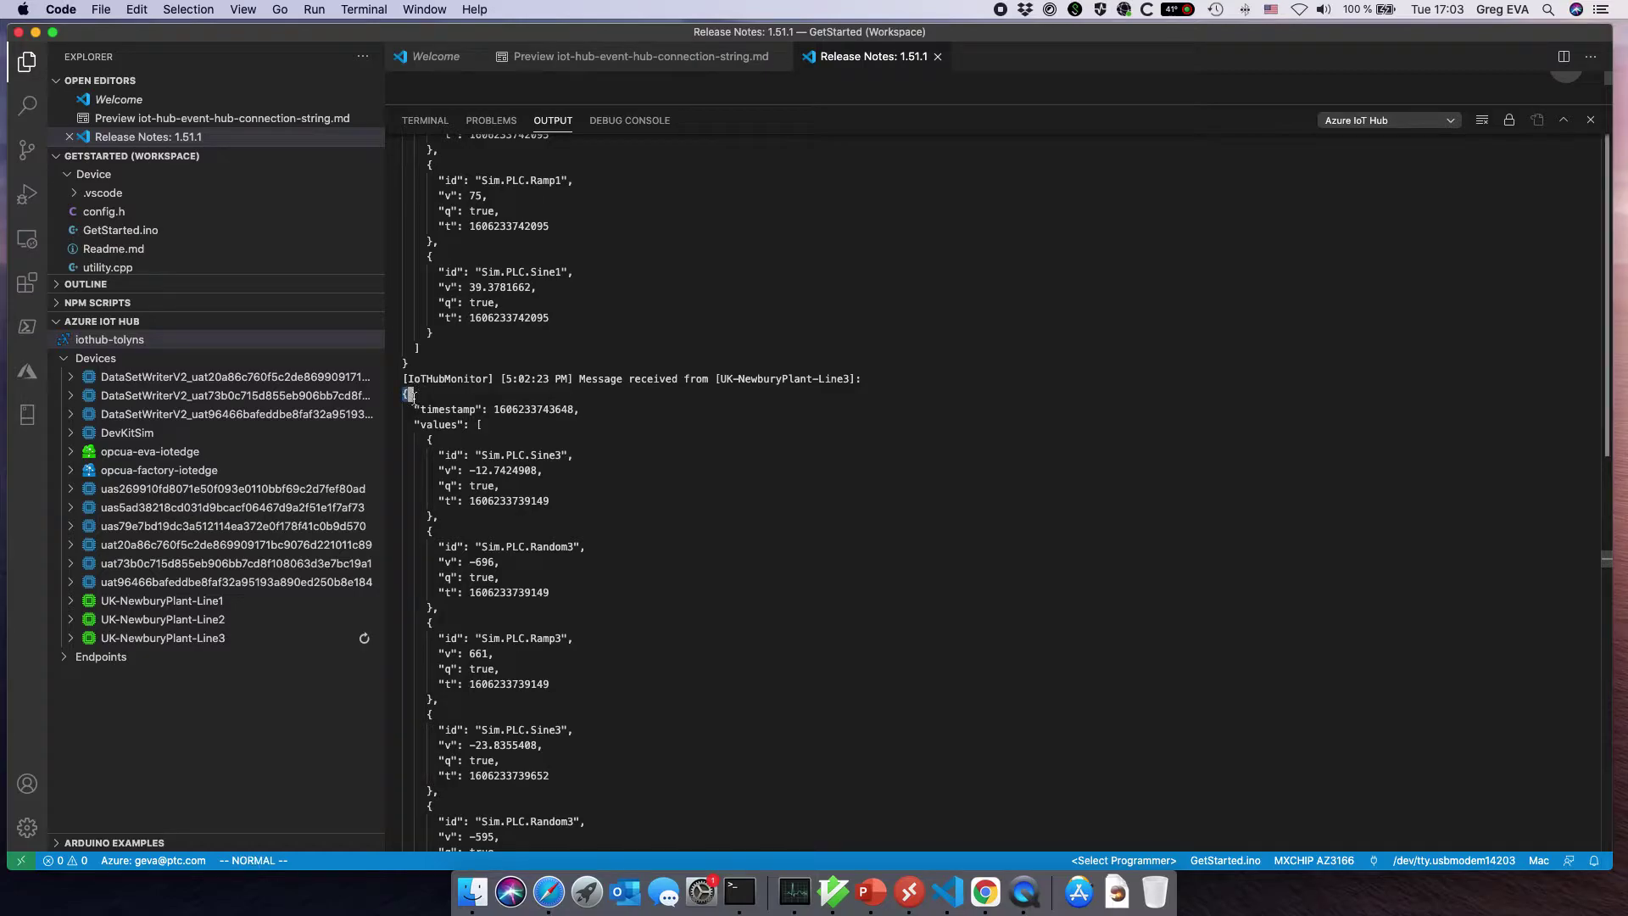
{"action": "left_click_drag", "start_coordinate": [425, 411], "coordinate": [489, 411]}
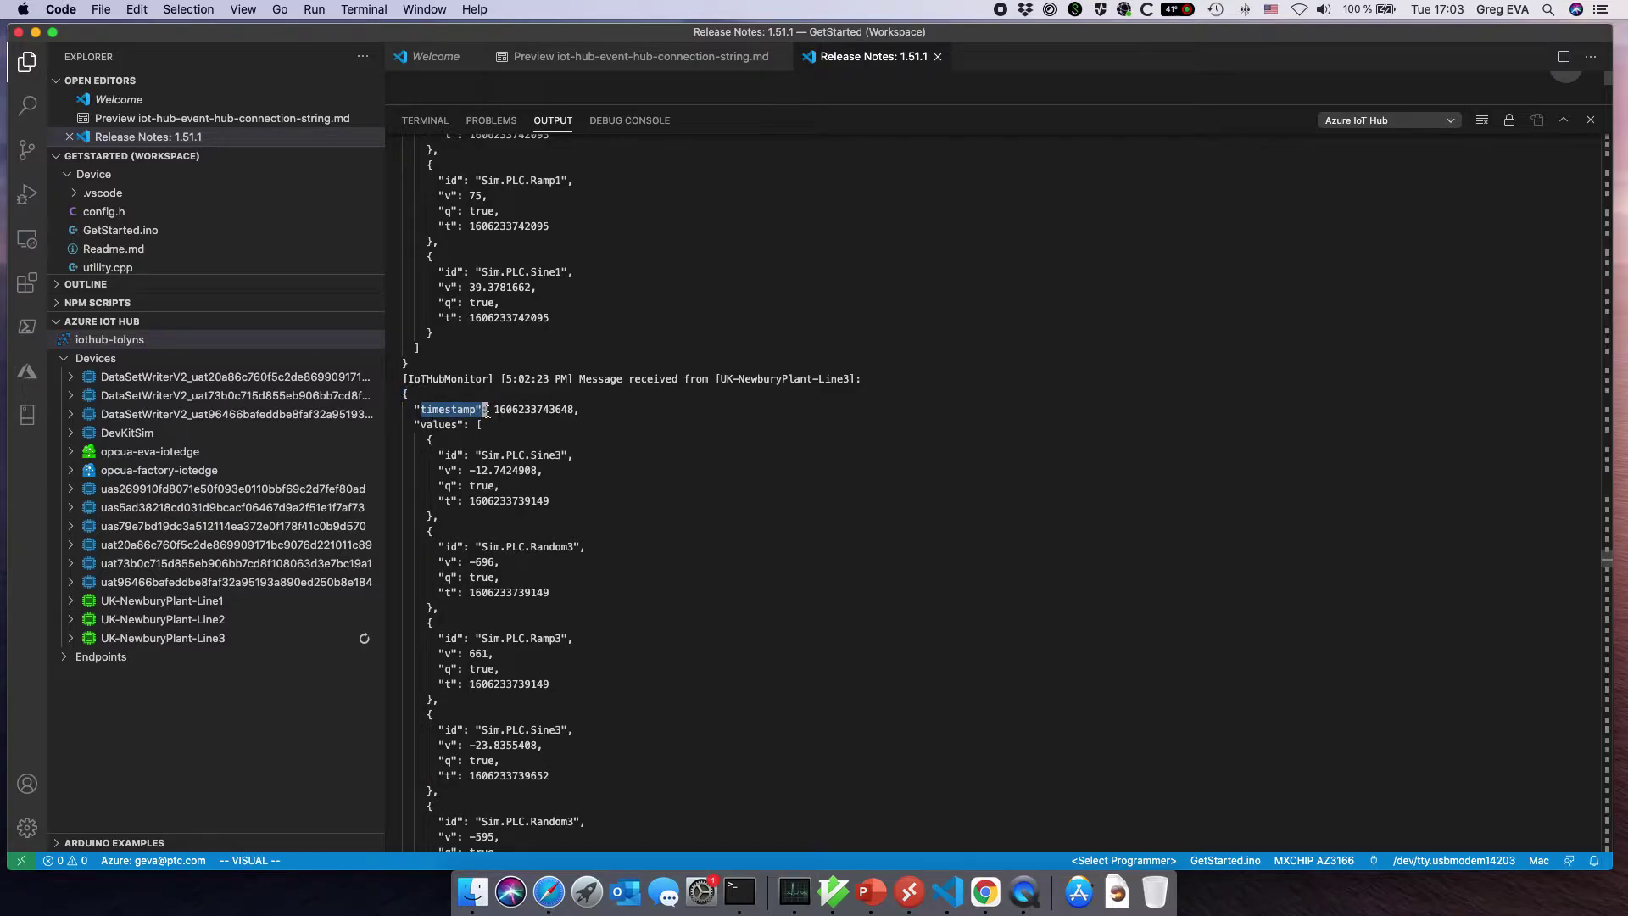
{"action": "left_click_drag", "start_coordinate": [463, 426], "coordinate": [476, 534]}
{"action": "left_click_drag", "start_coordinate": [477, 410], "coordinate": [422, 404]}
{"action": "left_click", "coordinate": [455, 427]}
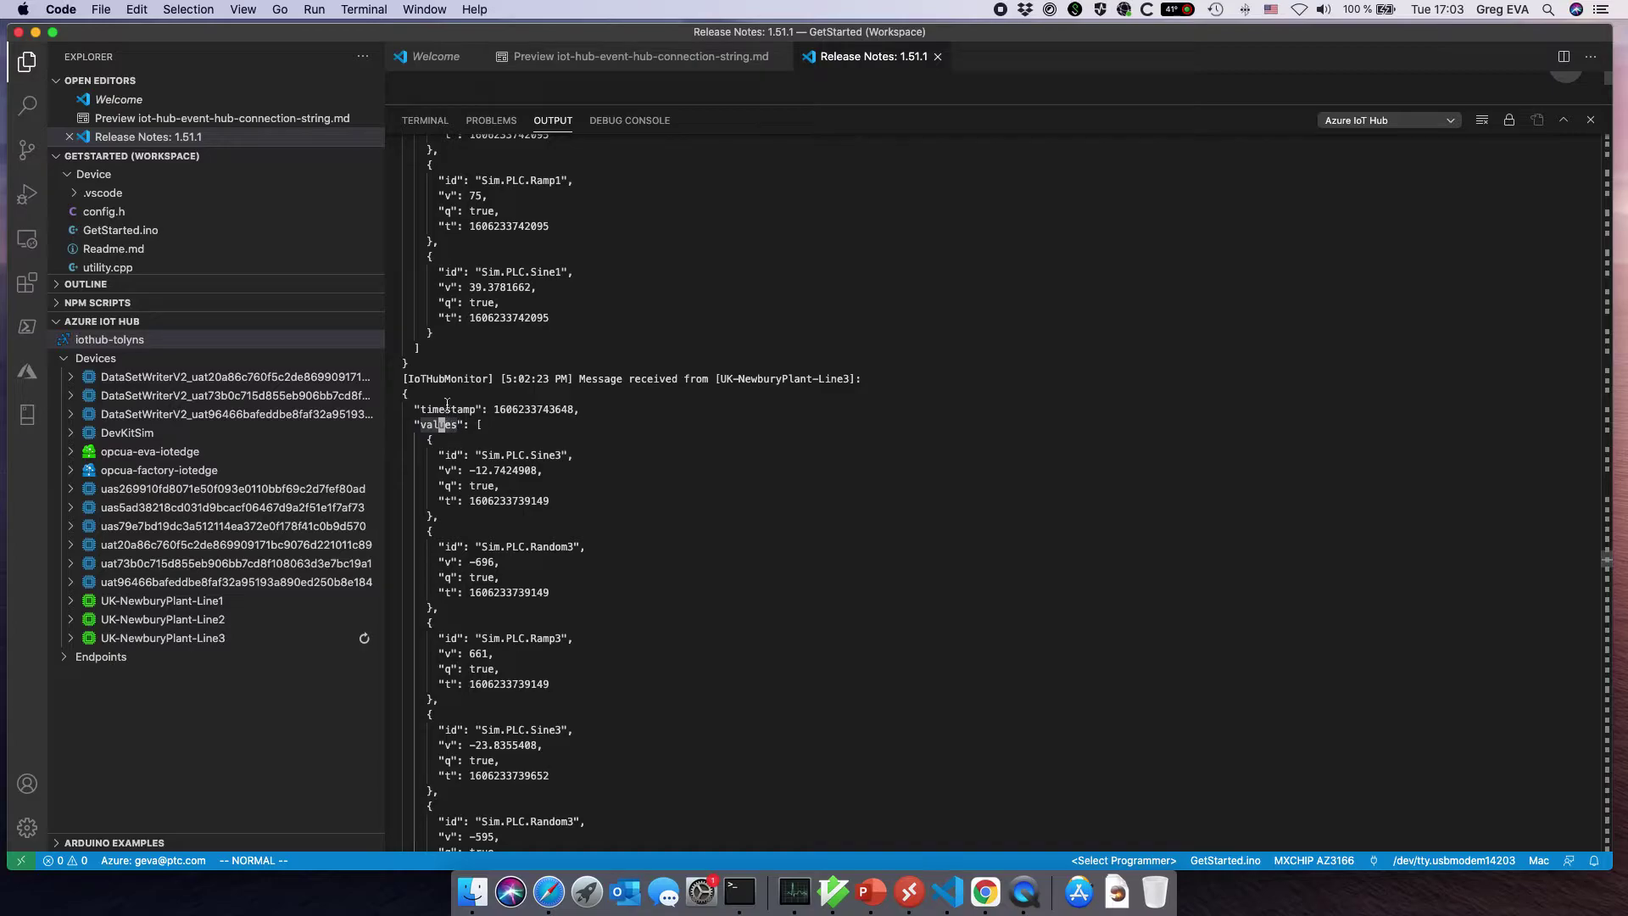
- Examine the id, v, q and t fields of the individual Sim.PLC tag entries in the Line3 message
{"action": "left_click", "coordinate": [459, 460]}
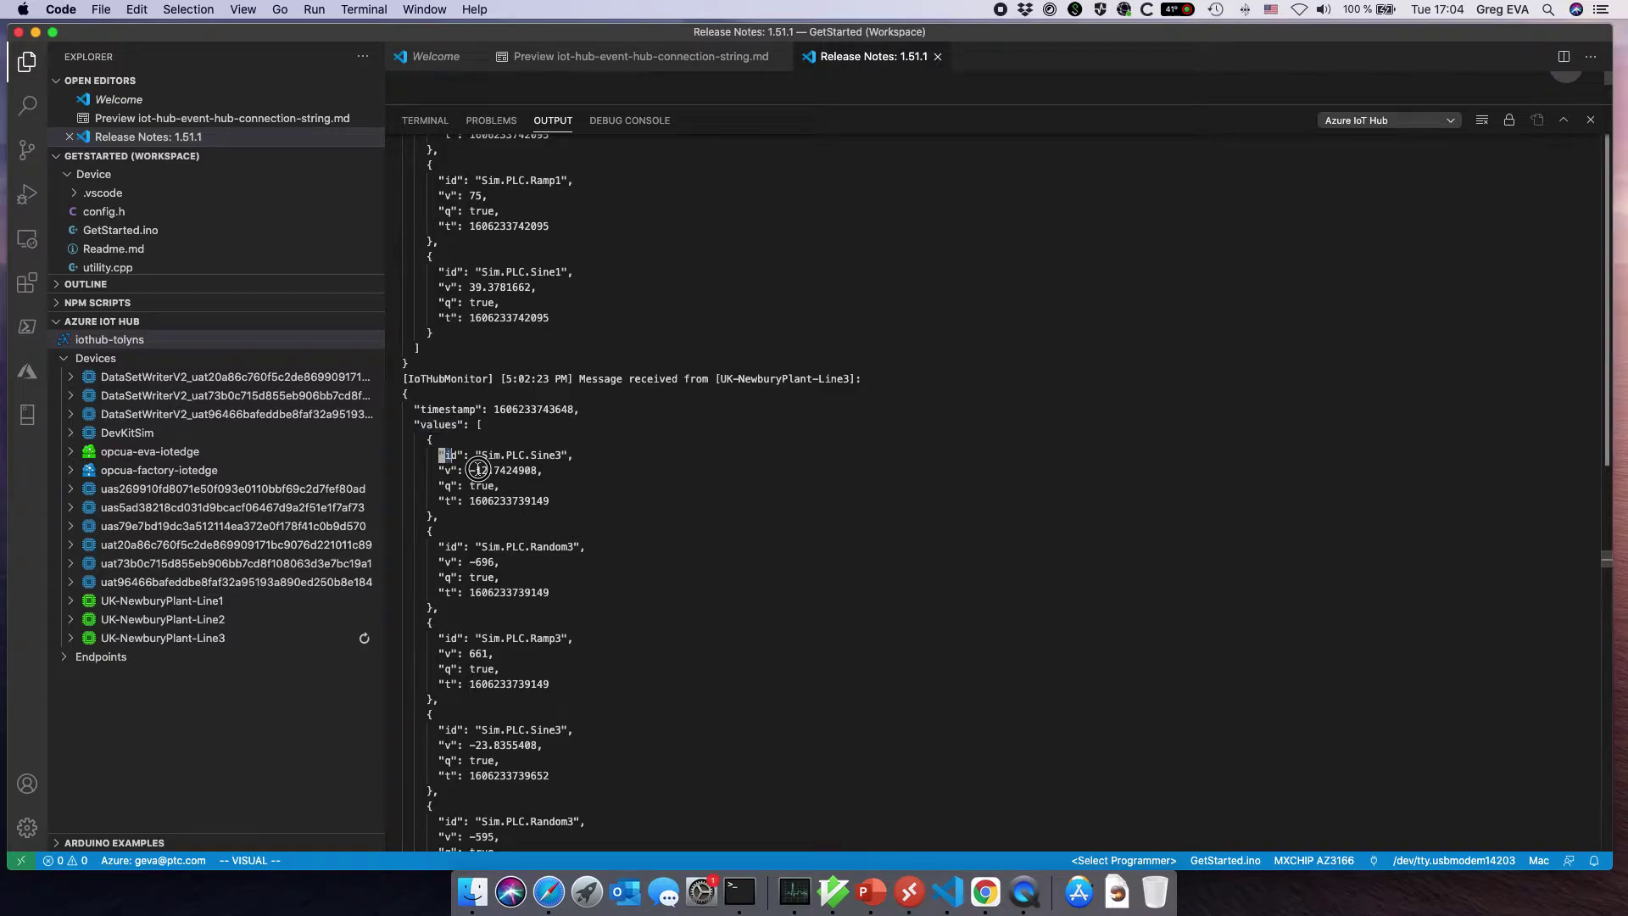
{"action": "left_click_drag", "start_coordinate": [459, 460], "coordinate": [650, 548]}
{"action": "left_click_drag", "start_coordinate": [427, 546], "coordinate": [614, 724]}
{"action": "left_click", "coordinate": [545, 760]}
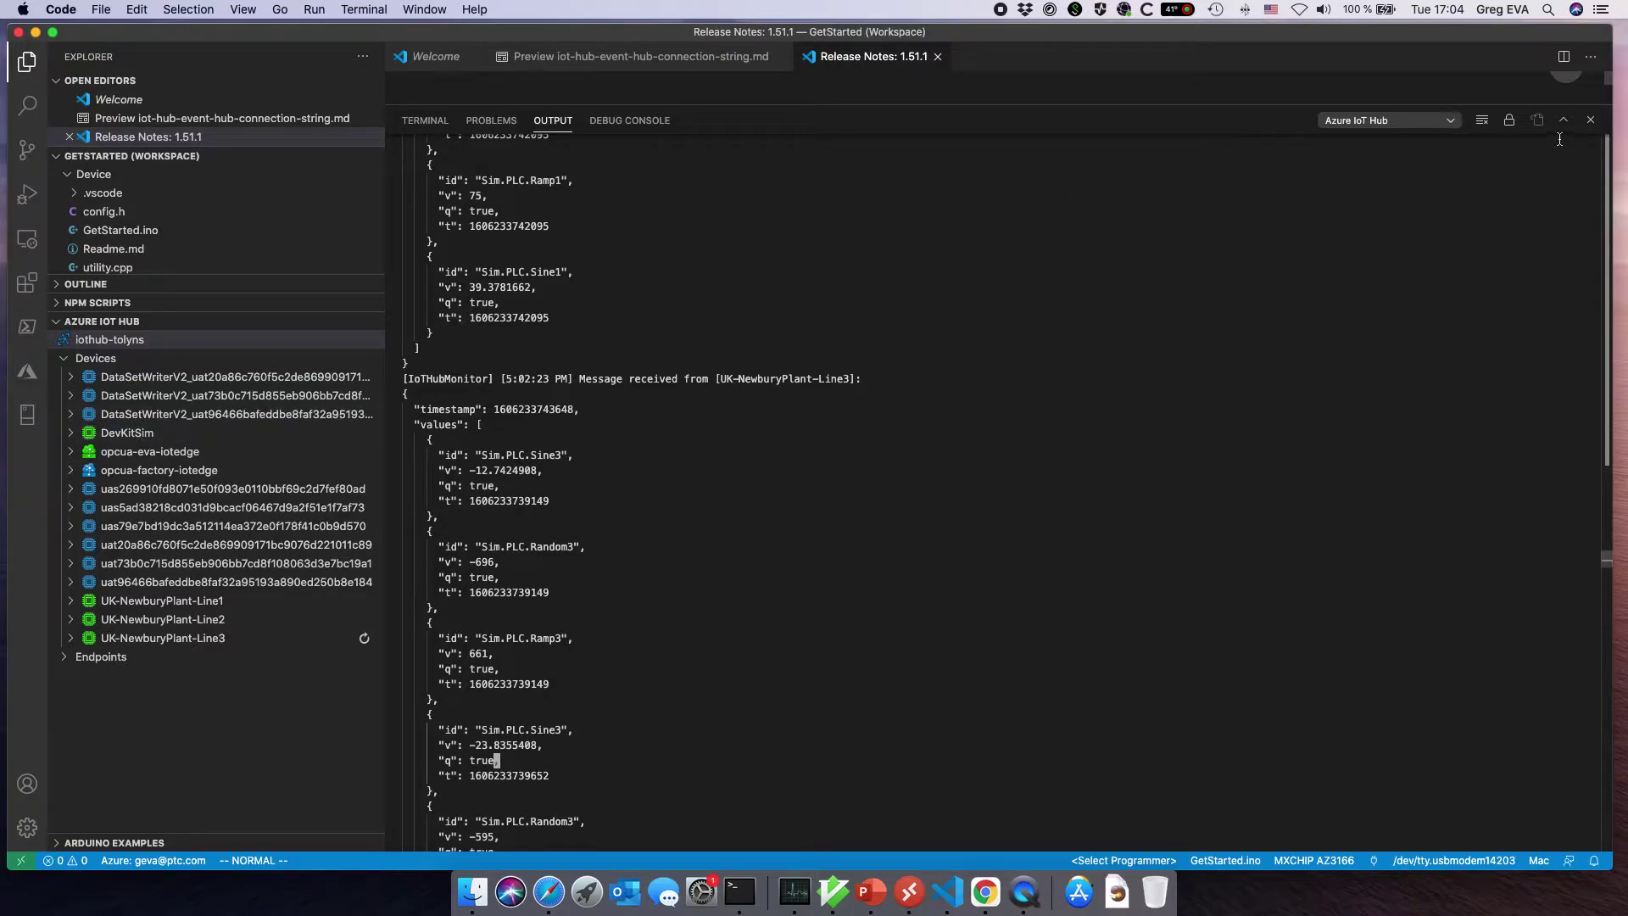
- Clear the Azure IoT Hub output and start monitoring the built-in event endpoint for the DevKitSim device
{"action": "left_click", "coordinate": [1480, 121]}
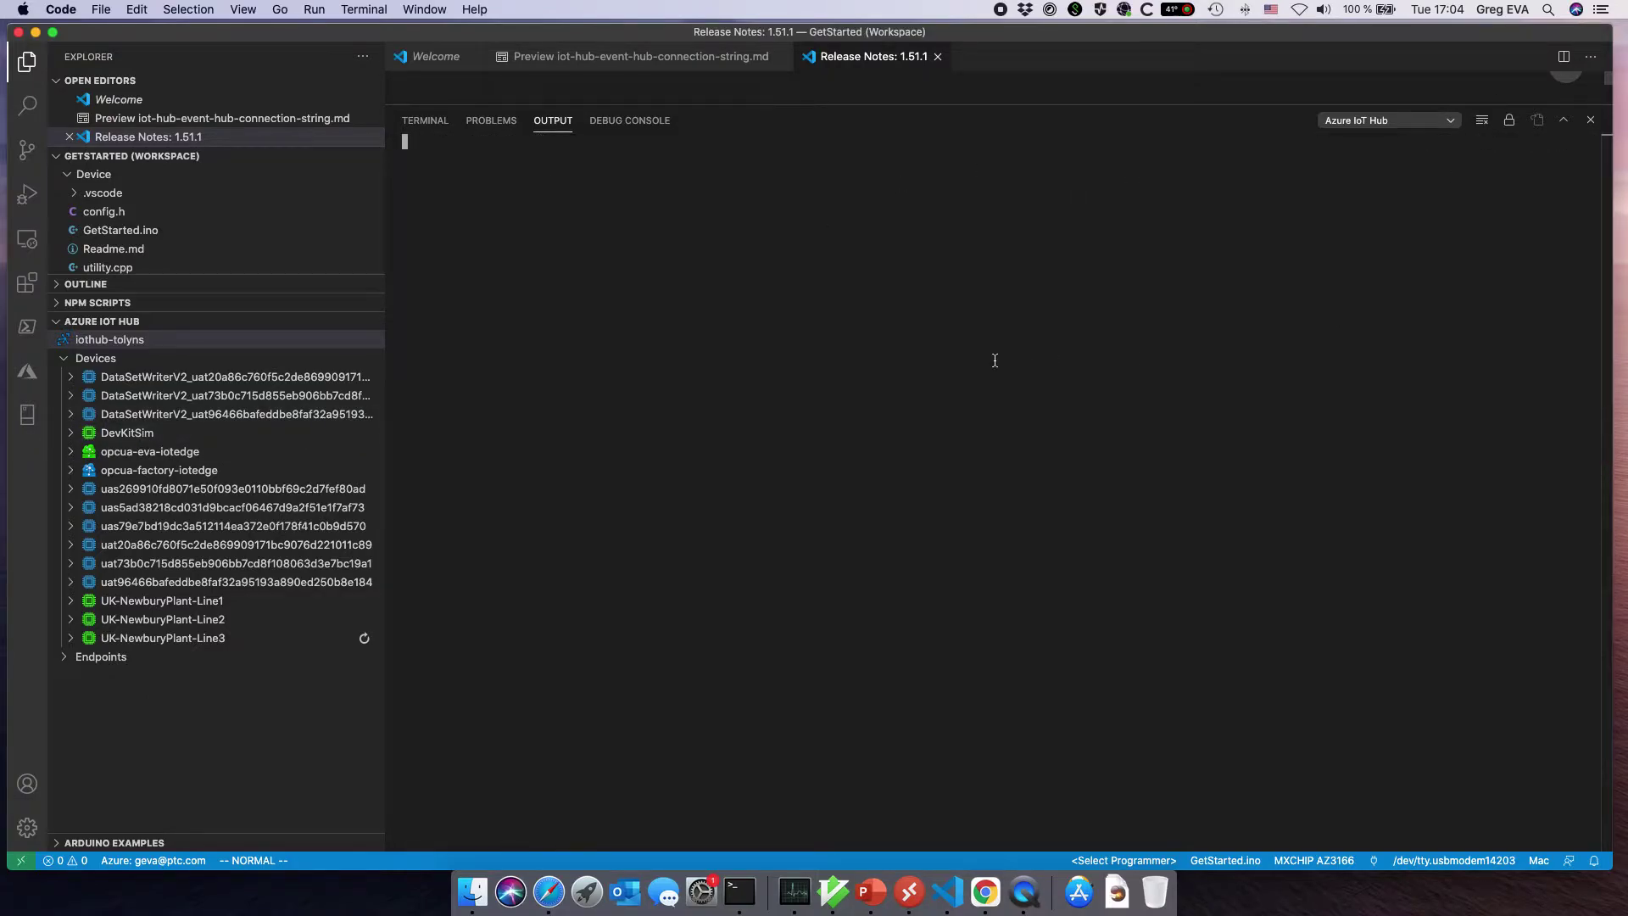
{"action": "right_click", "coordinate": [329, 433]}
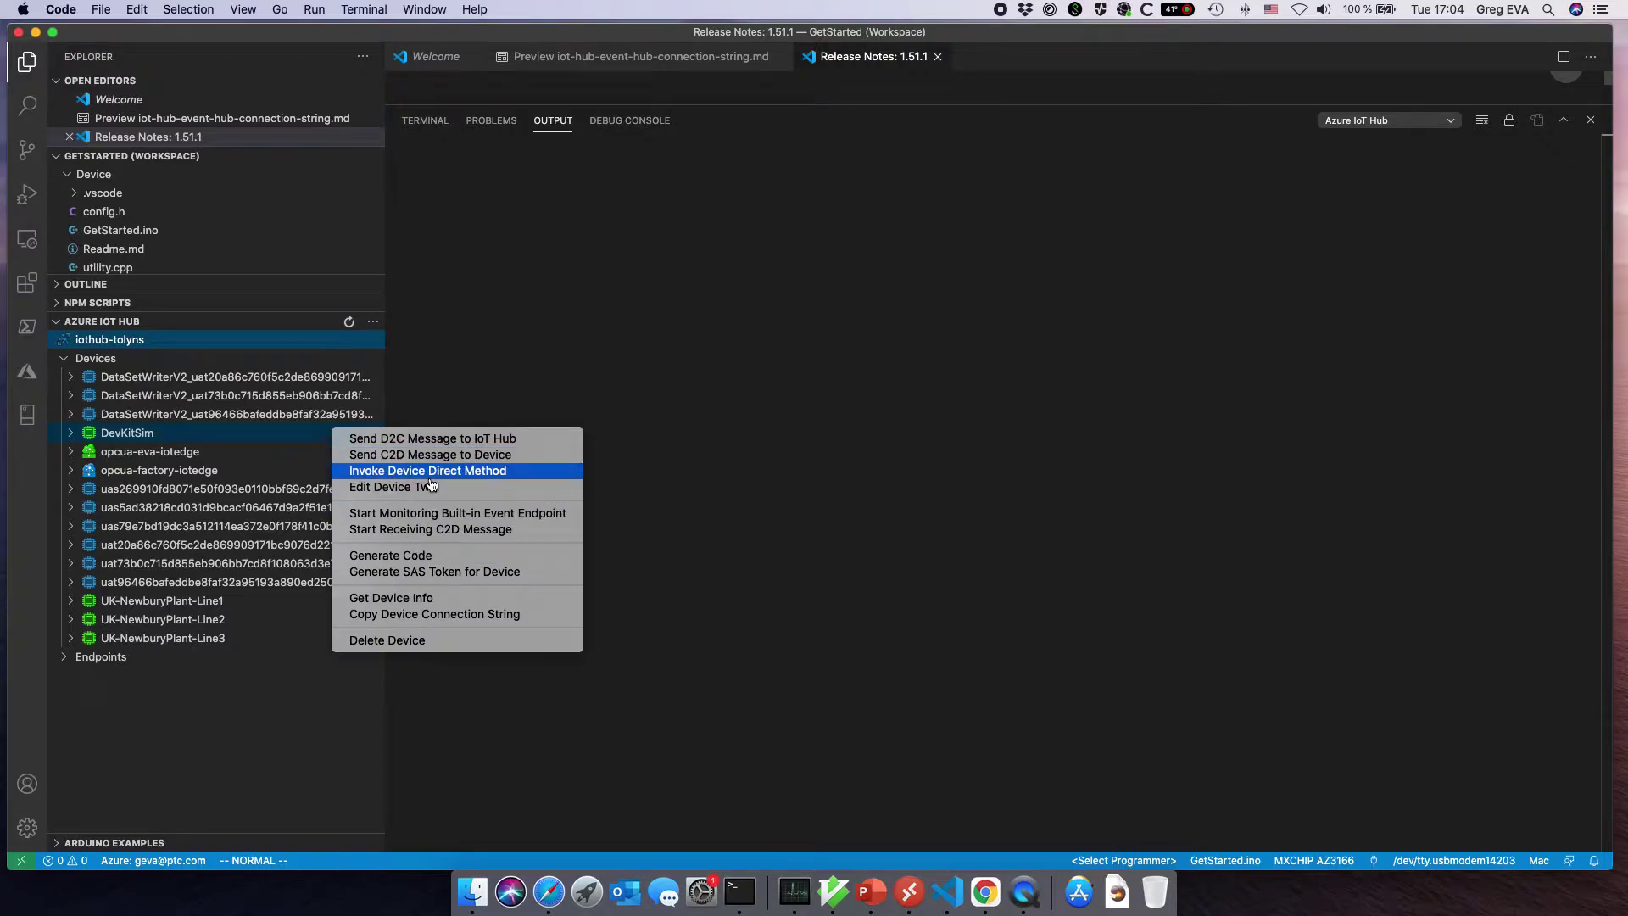
{"action": "left_click", "coordinate": [443, 514]}
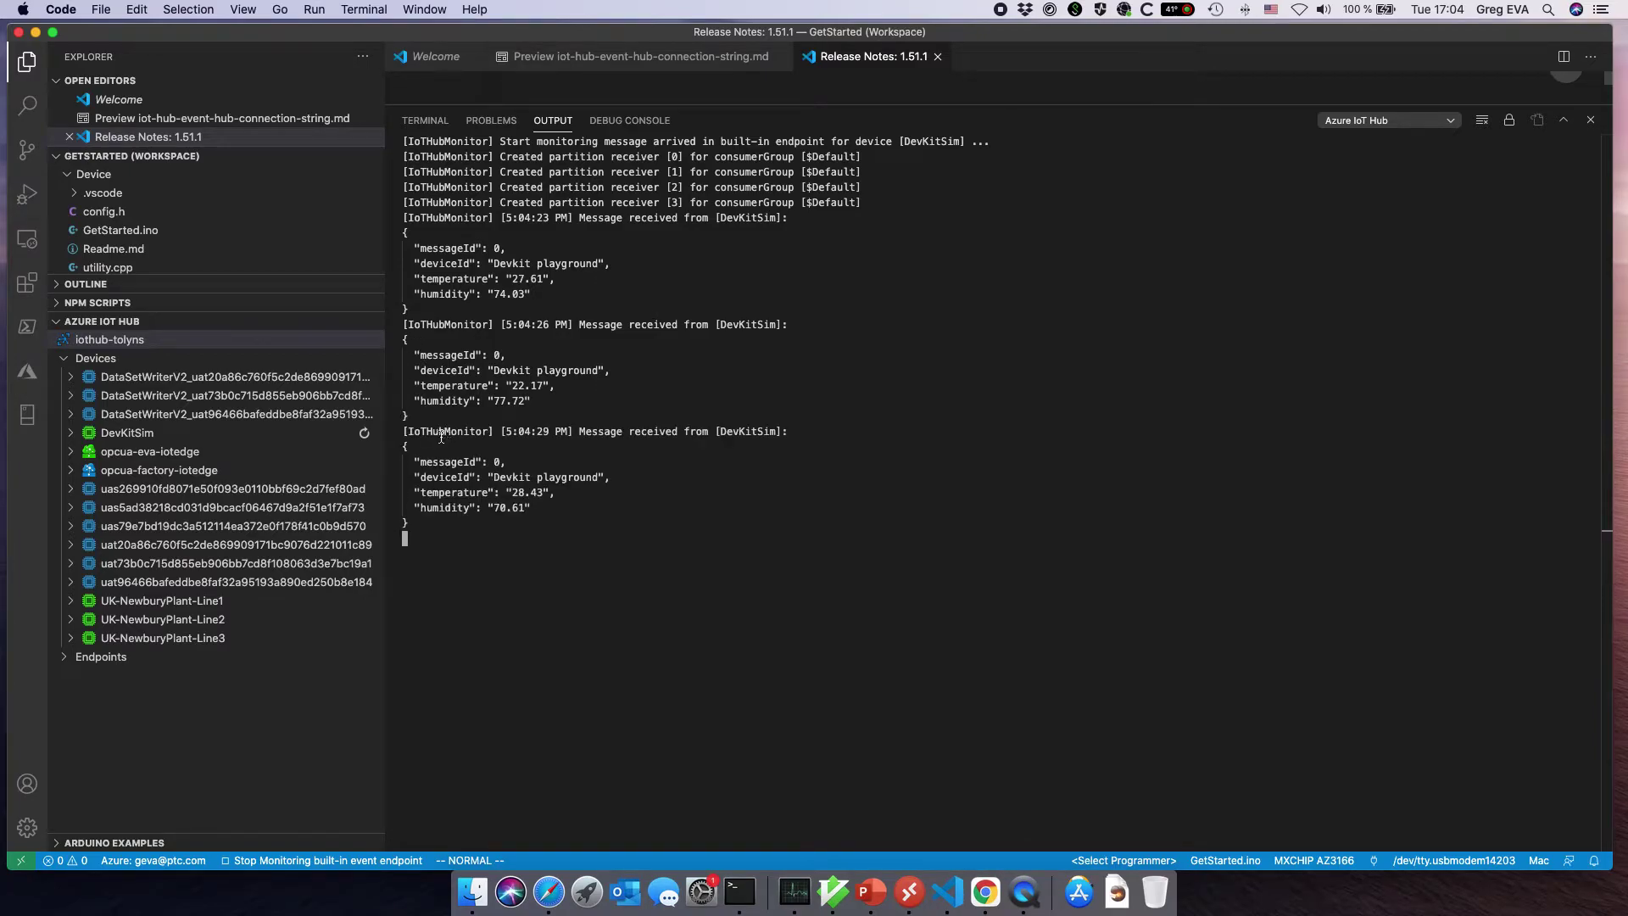
- Examine the messageId, deviceId, temperature and humidity fields in the messages received from DevKitSim
{"action": "left_click", "coordinate": [441, 461]}
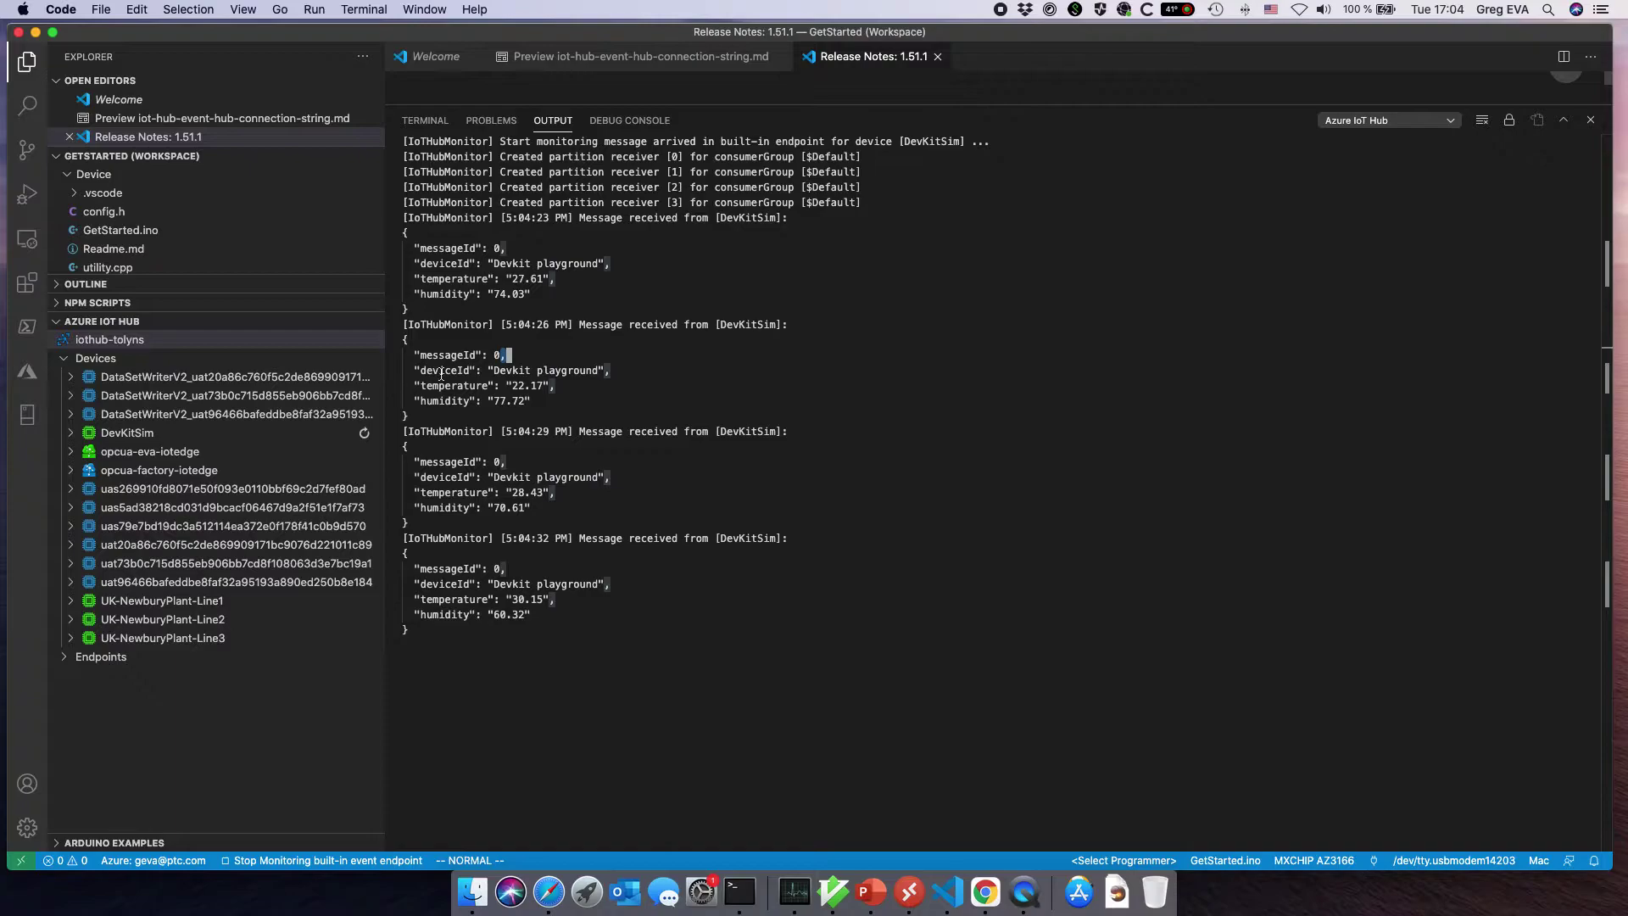
{"action": "left_click_drag", "start_coordinate": [420, 369], "coordinate": [583, 370]}
{"action": "left_click_drag", "start_coordinate": [414, 385], "coordinate": [555, 385]}
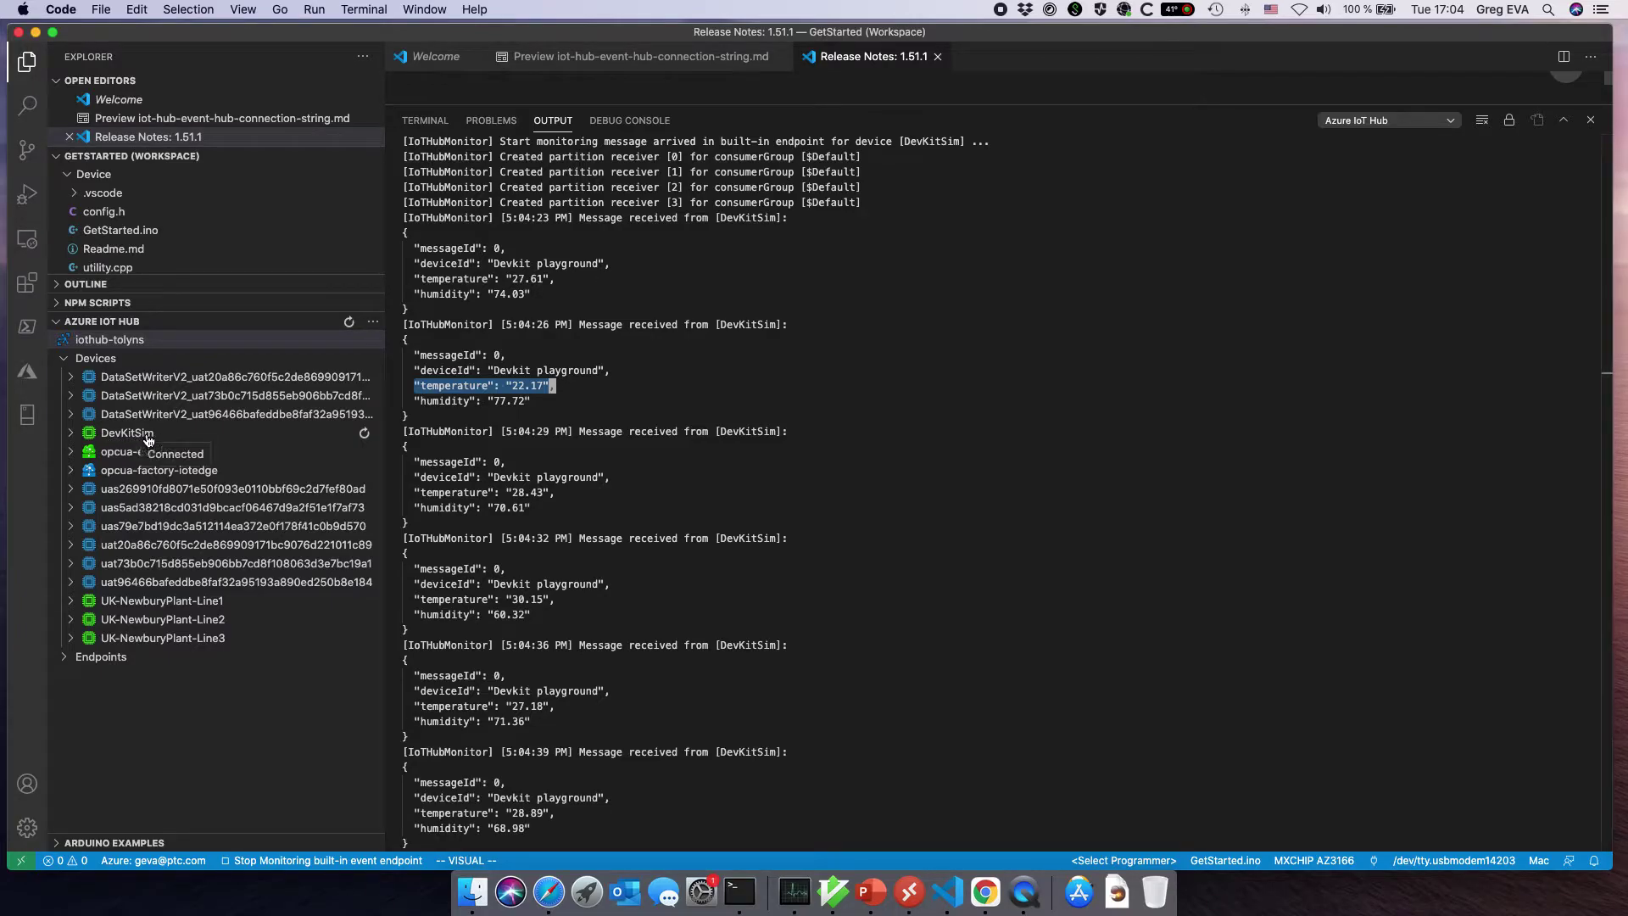
{"action": "left_click_drag", "start_coordinate": [502, 461], "coordinate": [405, 455]}
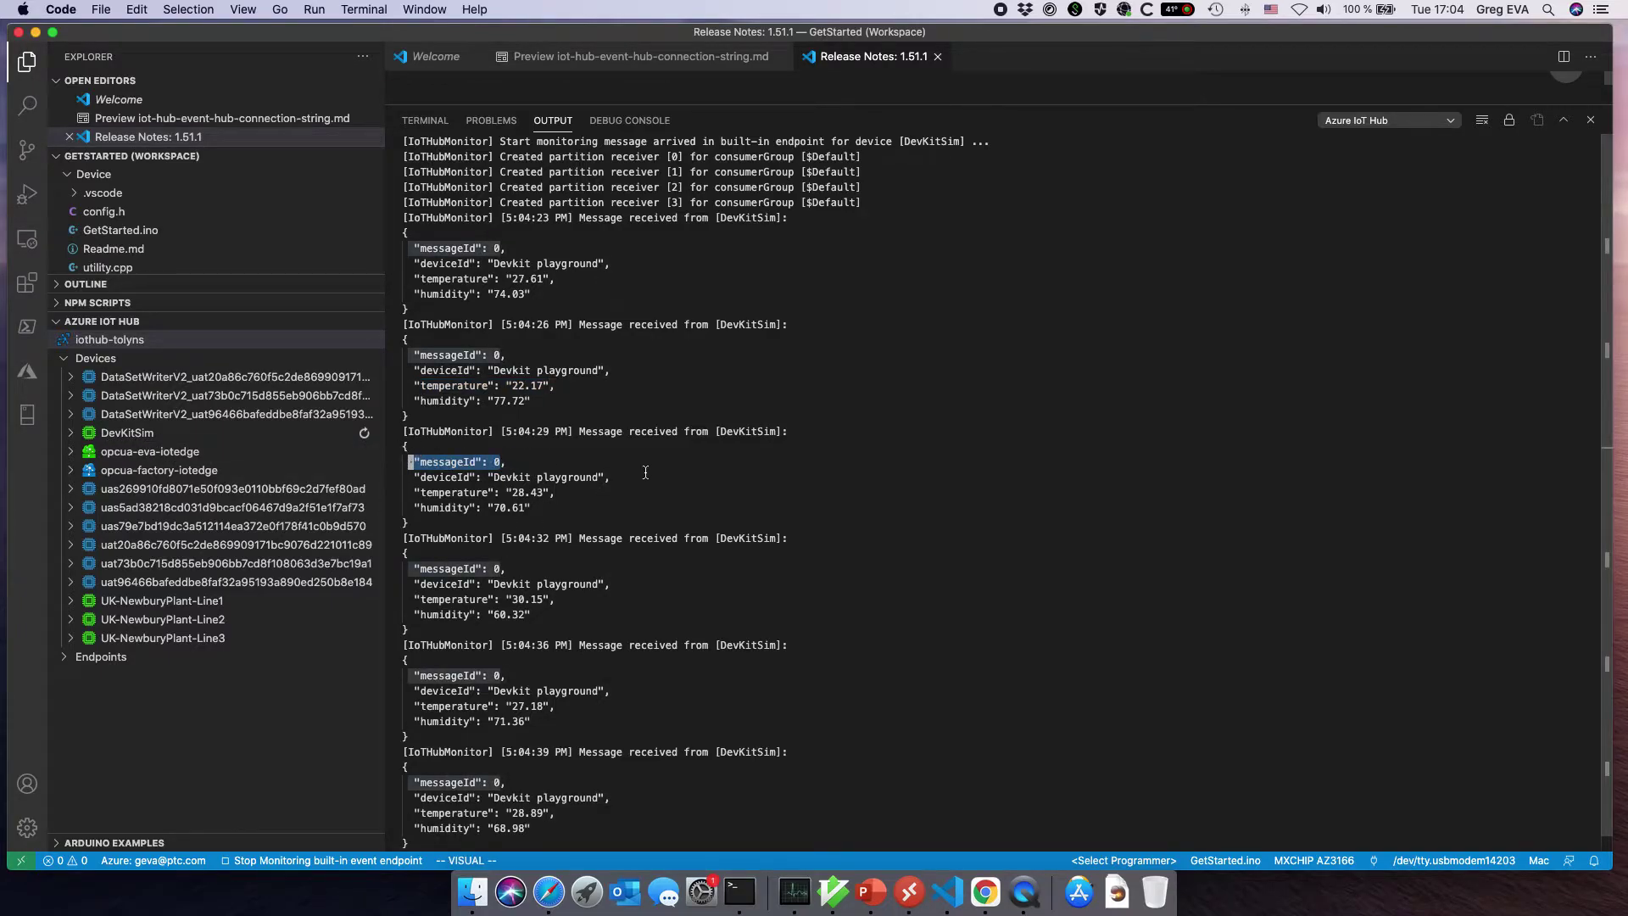
{"action": "left_click_drag", "start_coordinate": [636, 472], "coordinate": [412, 473]}
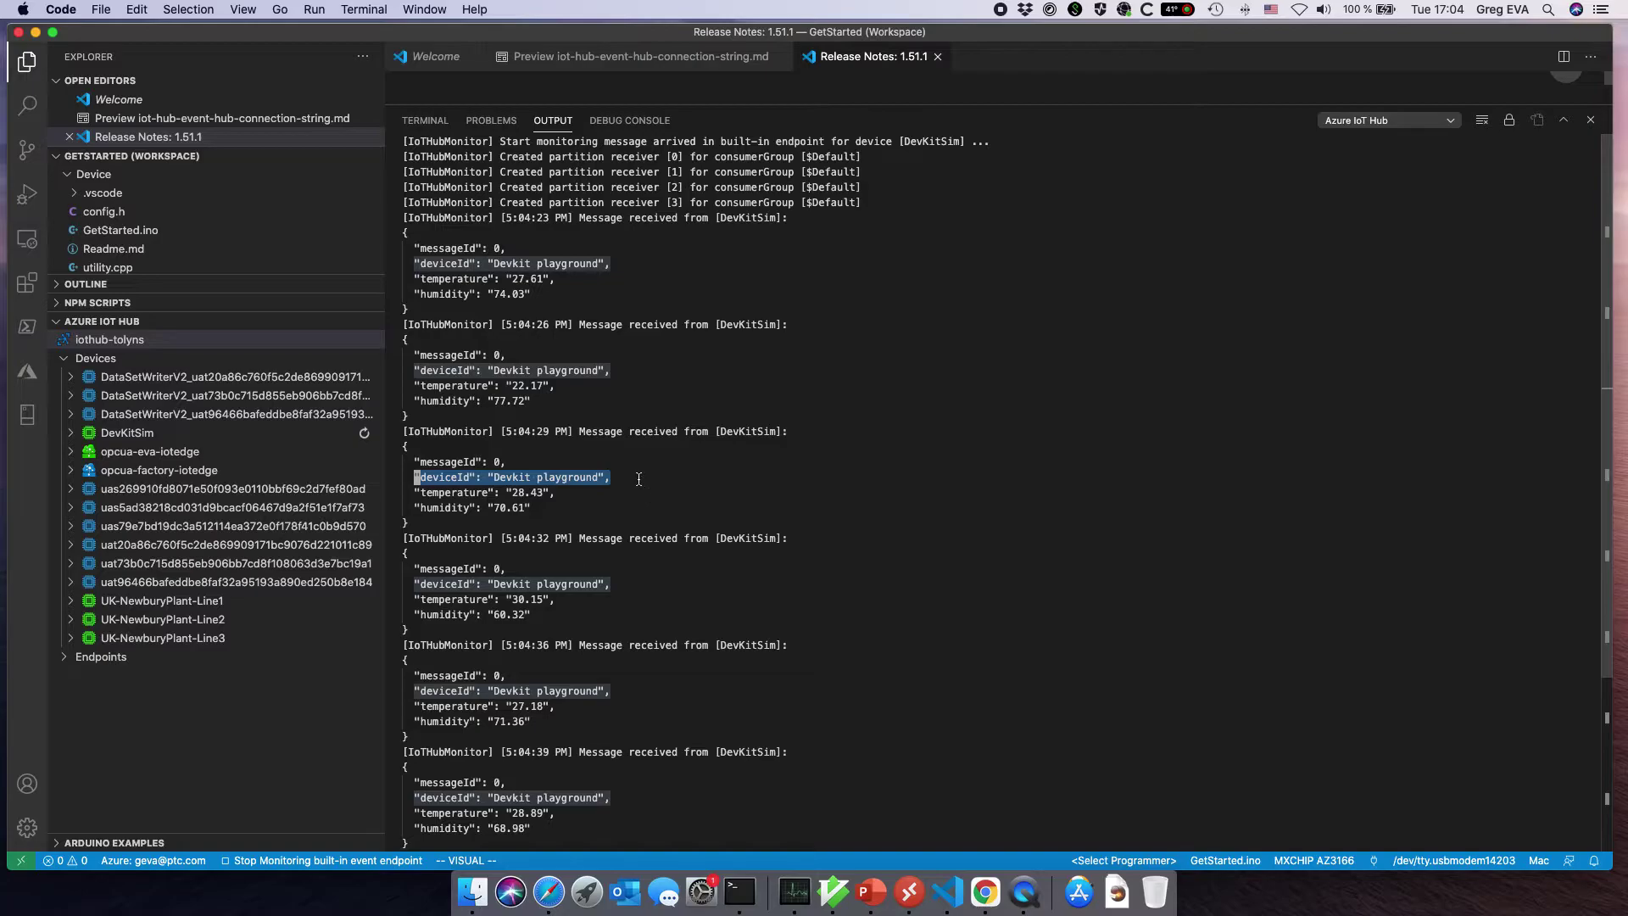
{"action": "left_click_drag", "start_coordinate": [526, 507], "coordinate": [399, 501]}
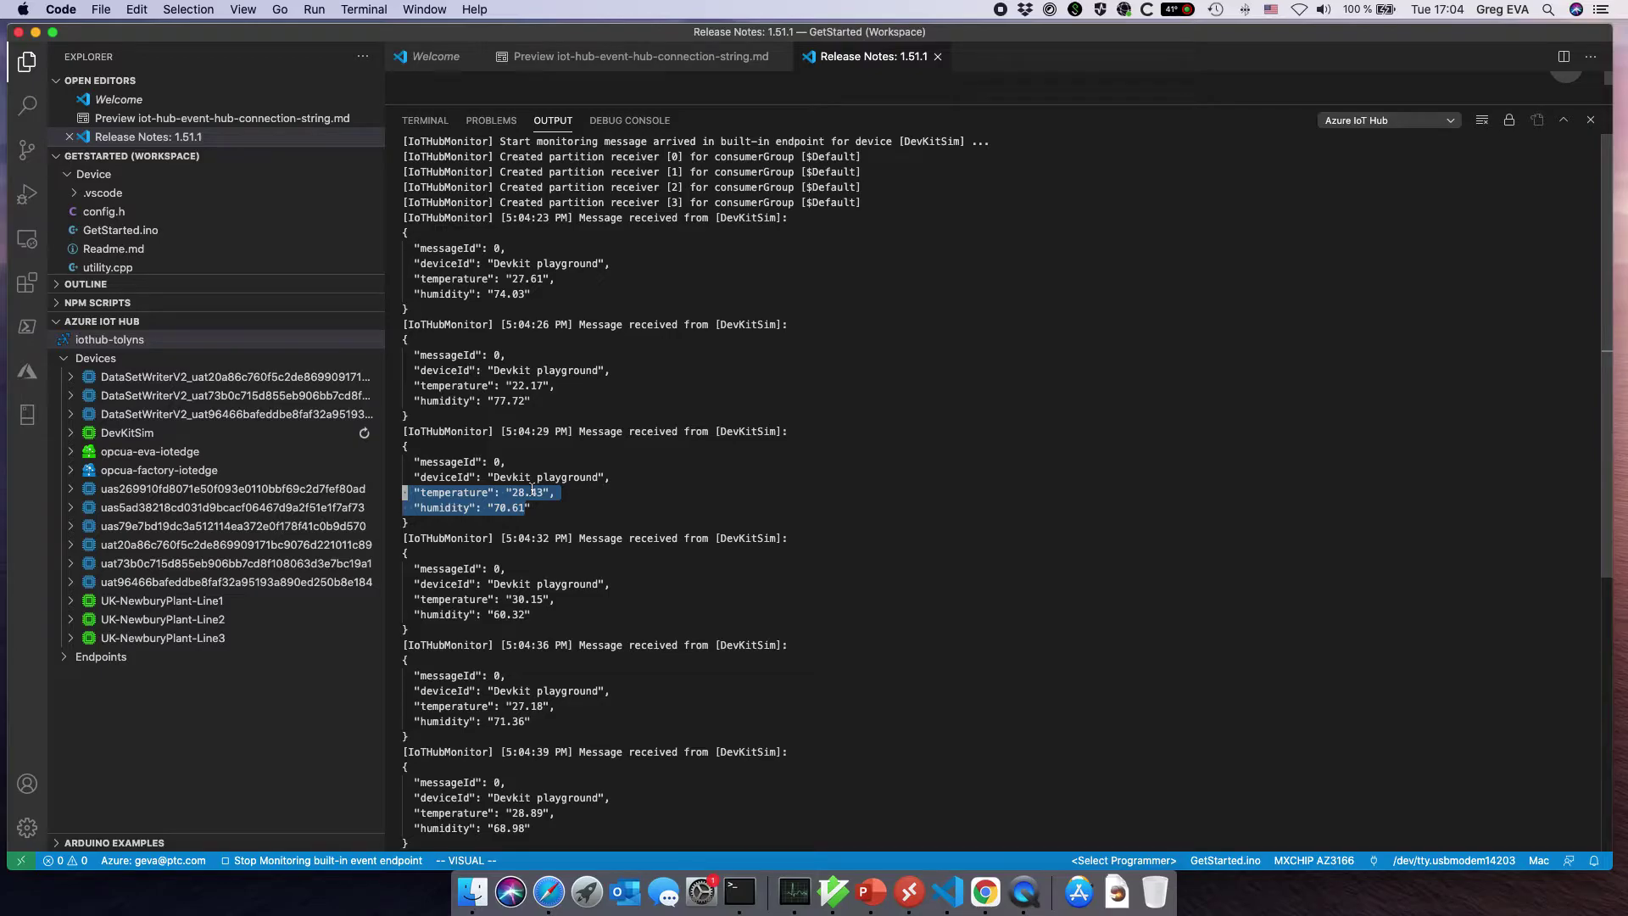
- Switch to ThingWorx Composer in Chrome and open the DevKitSim Thing from the list of Things
{"action": "left_click", "coordinate": [984, 891]}
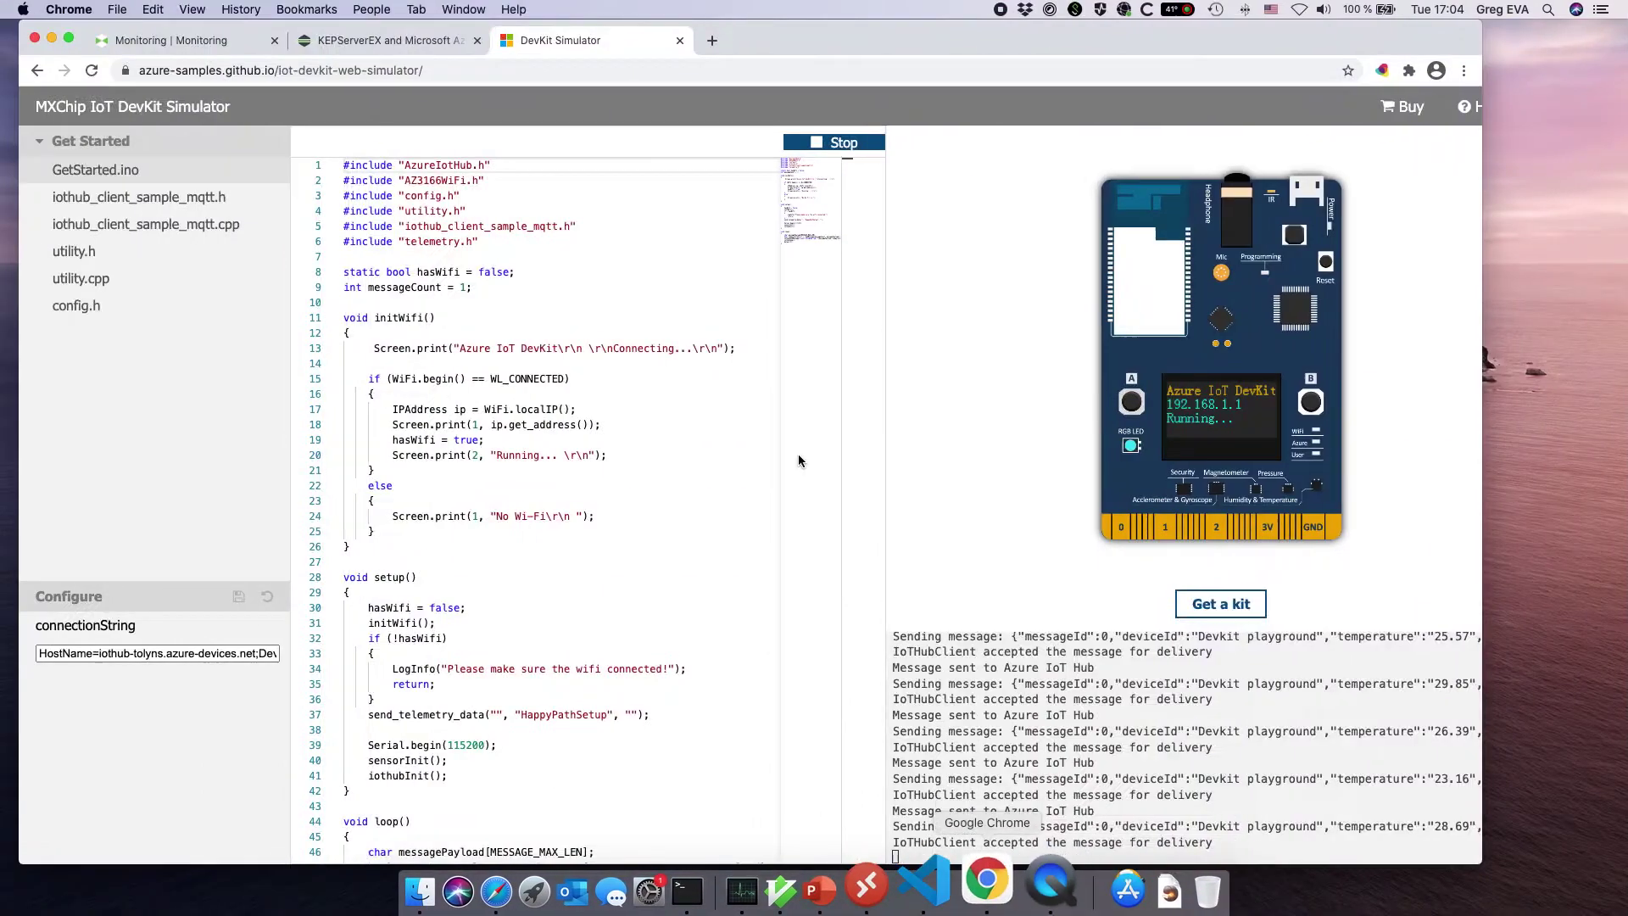
{"action": "left_click", "coordinate": [208, 43]}
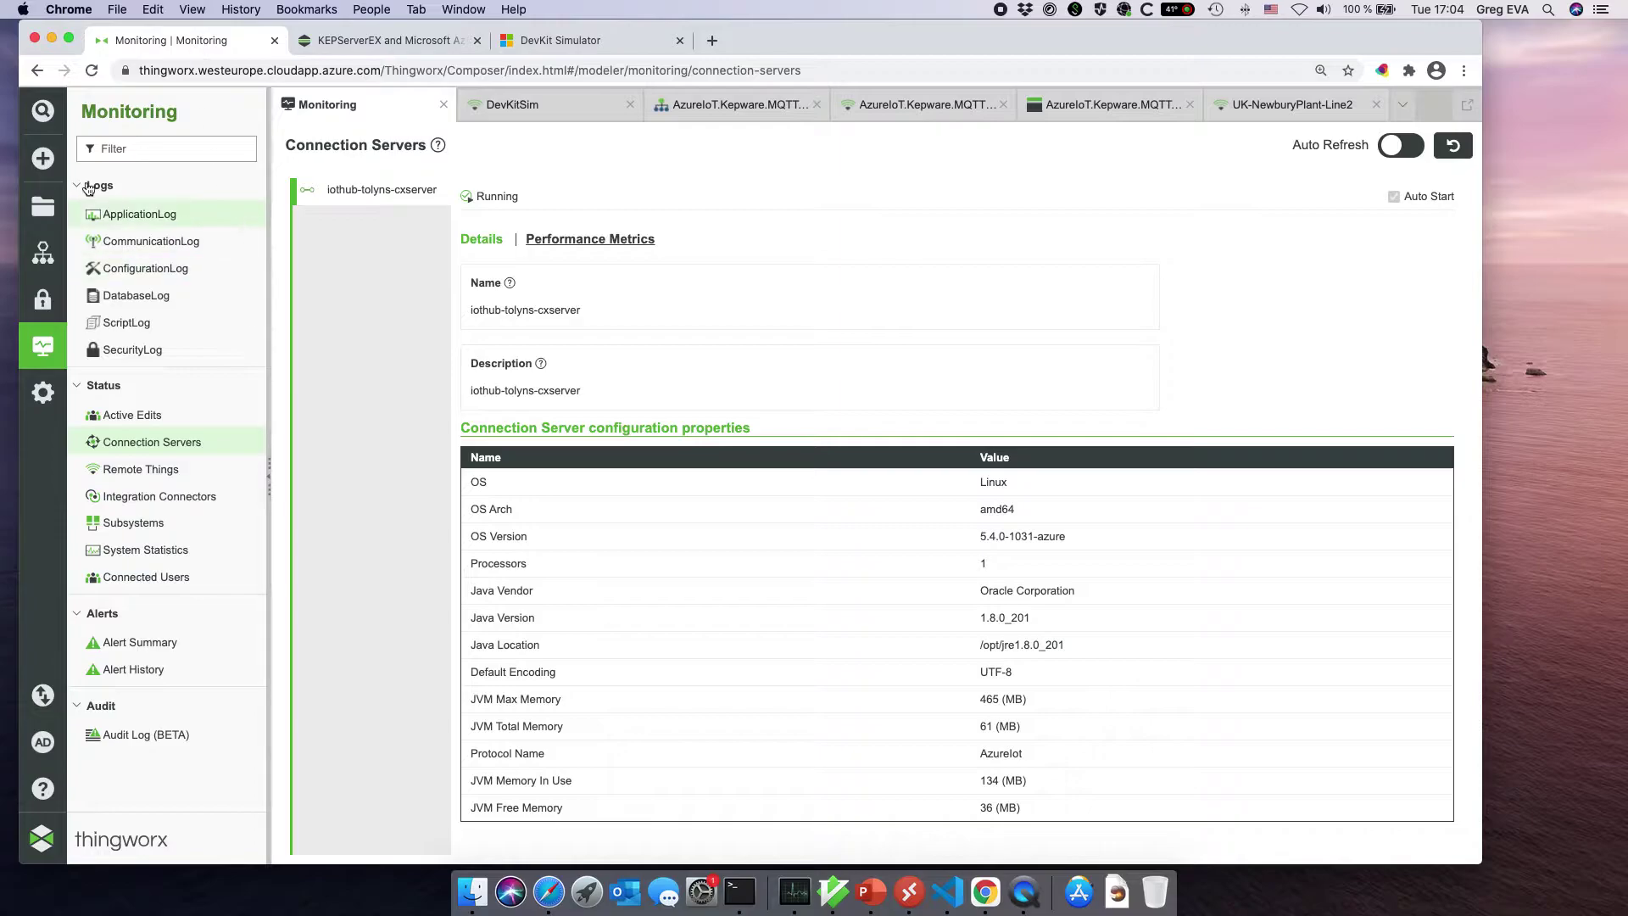
{"action": "left_click", "coordinate": [43, 206]}
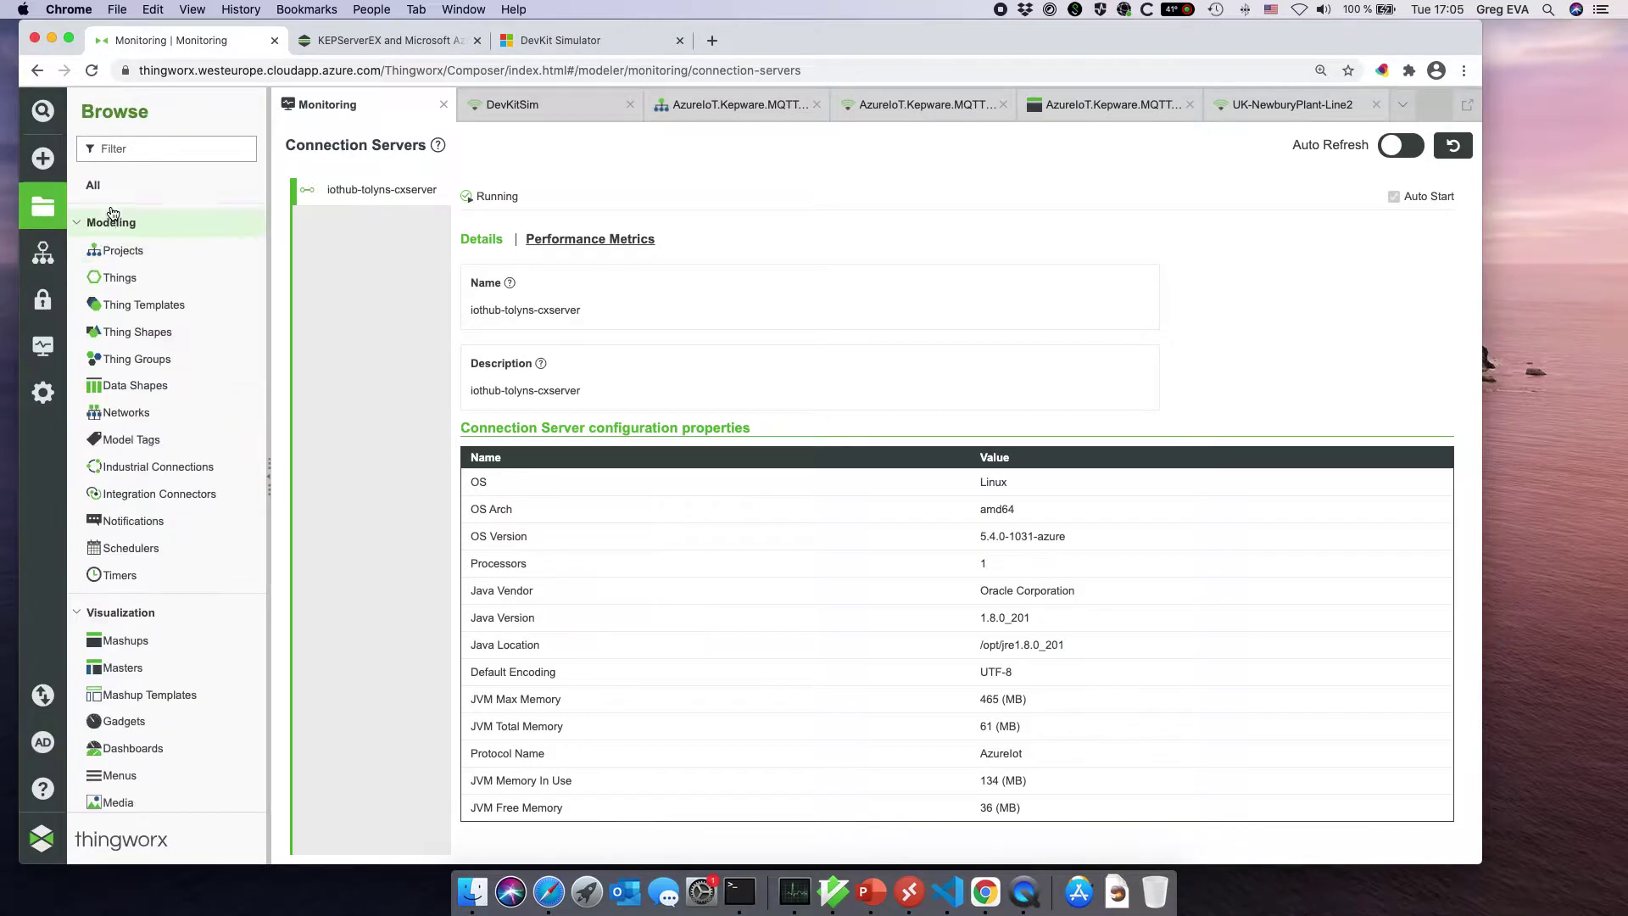
{"action": "left_click", "coordinate": [150, 276]}
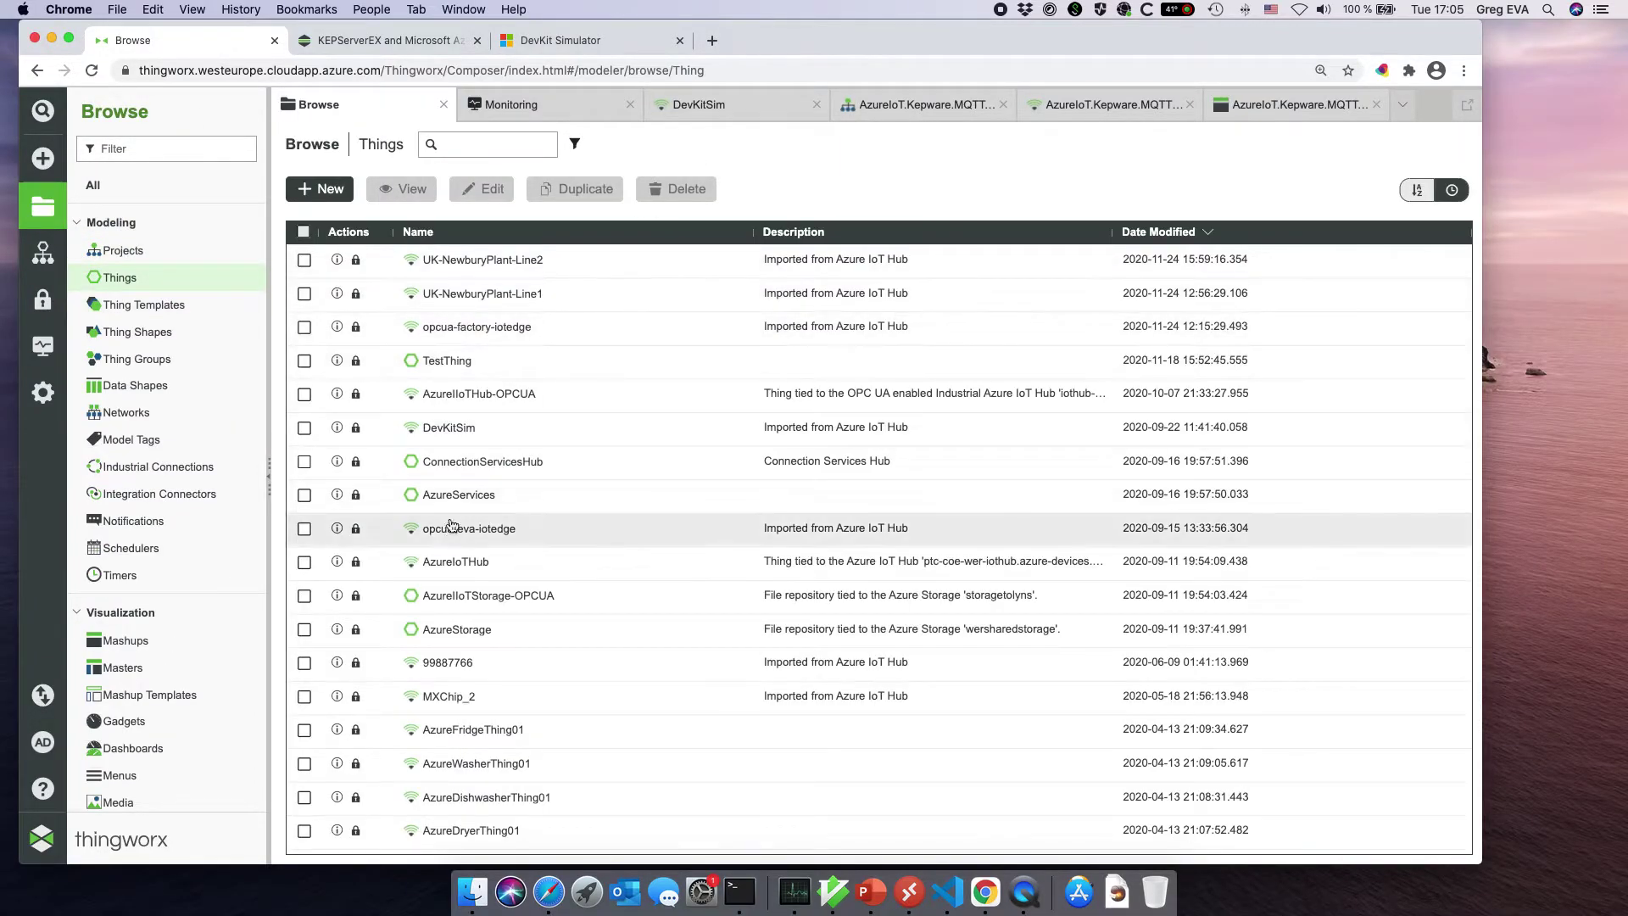
{"action": "left_click", "coordinate": [455, 427]}
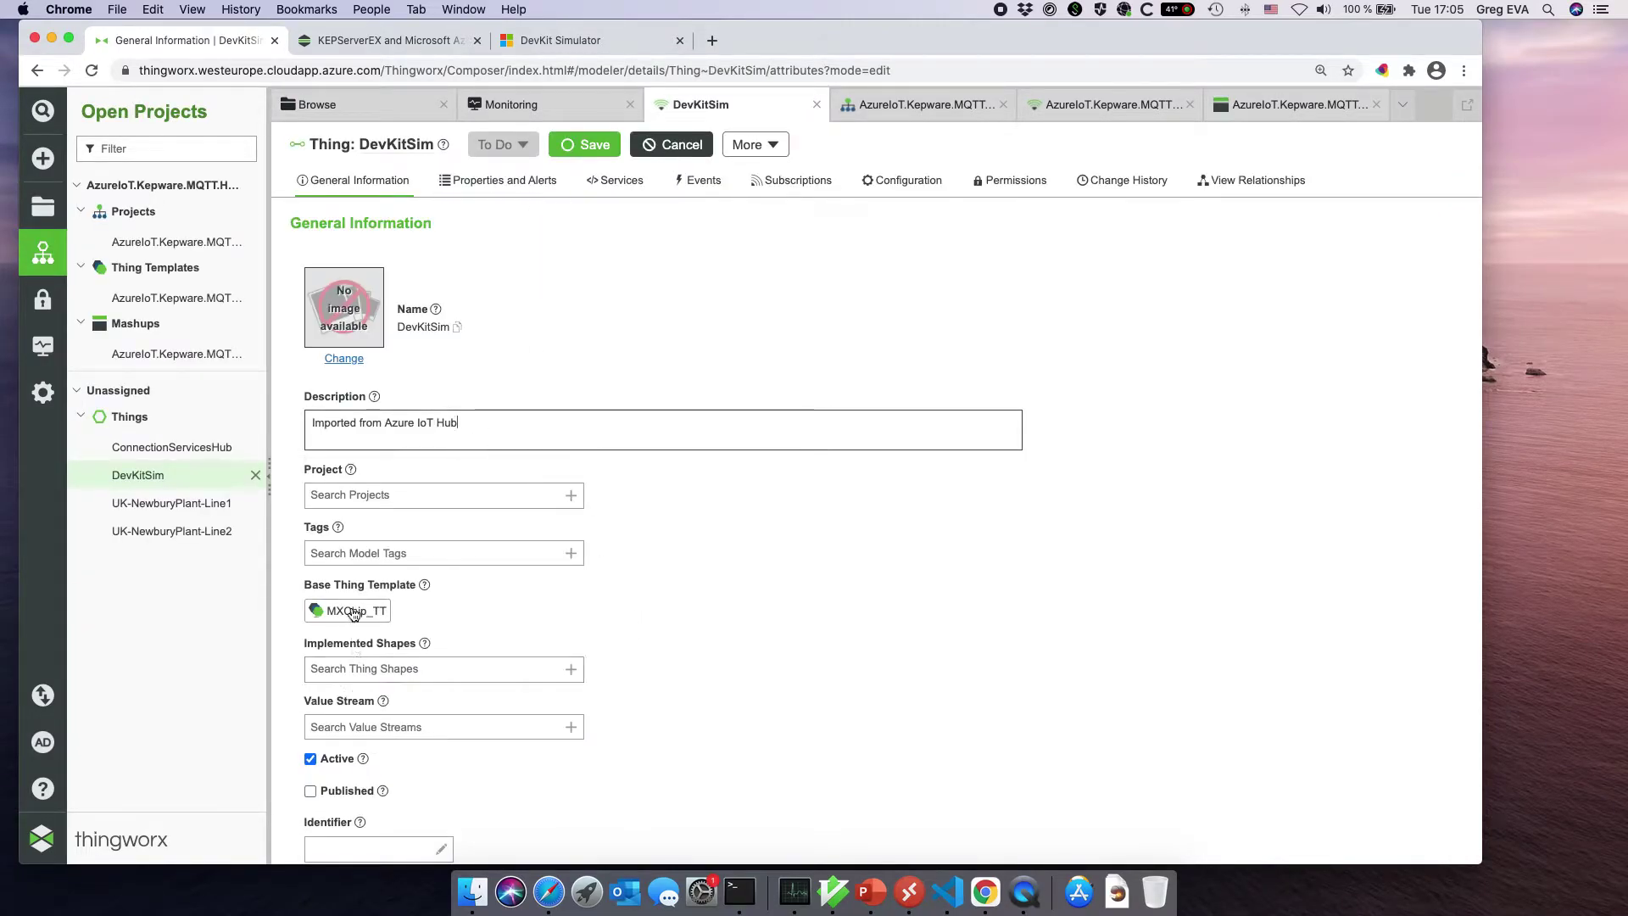
- Open DevKitSim's base Thing Template MXChip_TT for editing and show its properties and alerts
{"action": "mouse_move", "coordinate": [354, 615]}
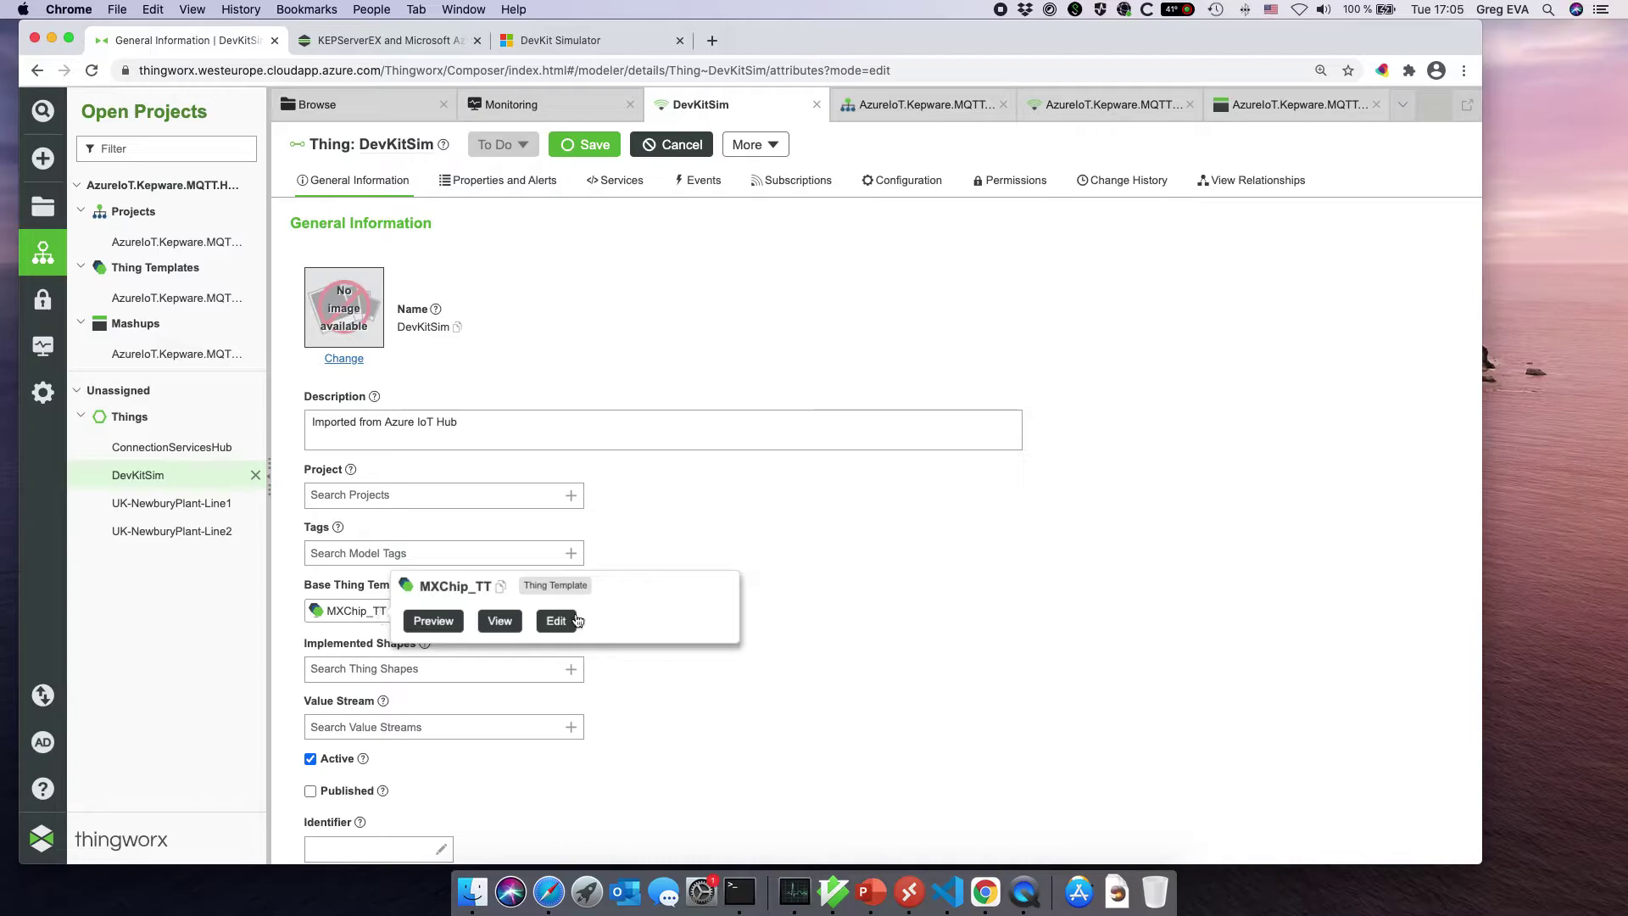
{"action": "left_click", "coordinate": [553, 623]}
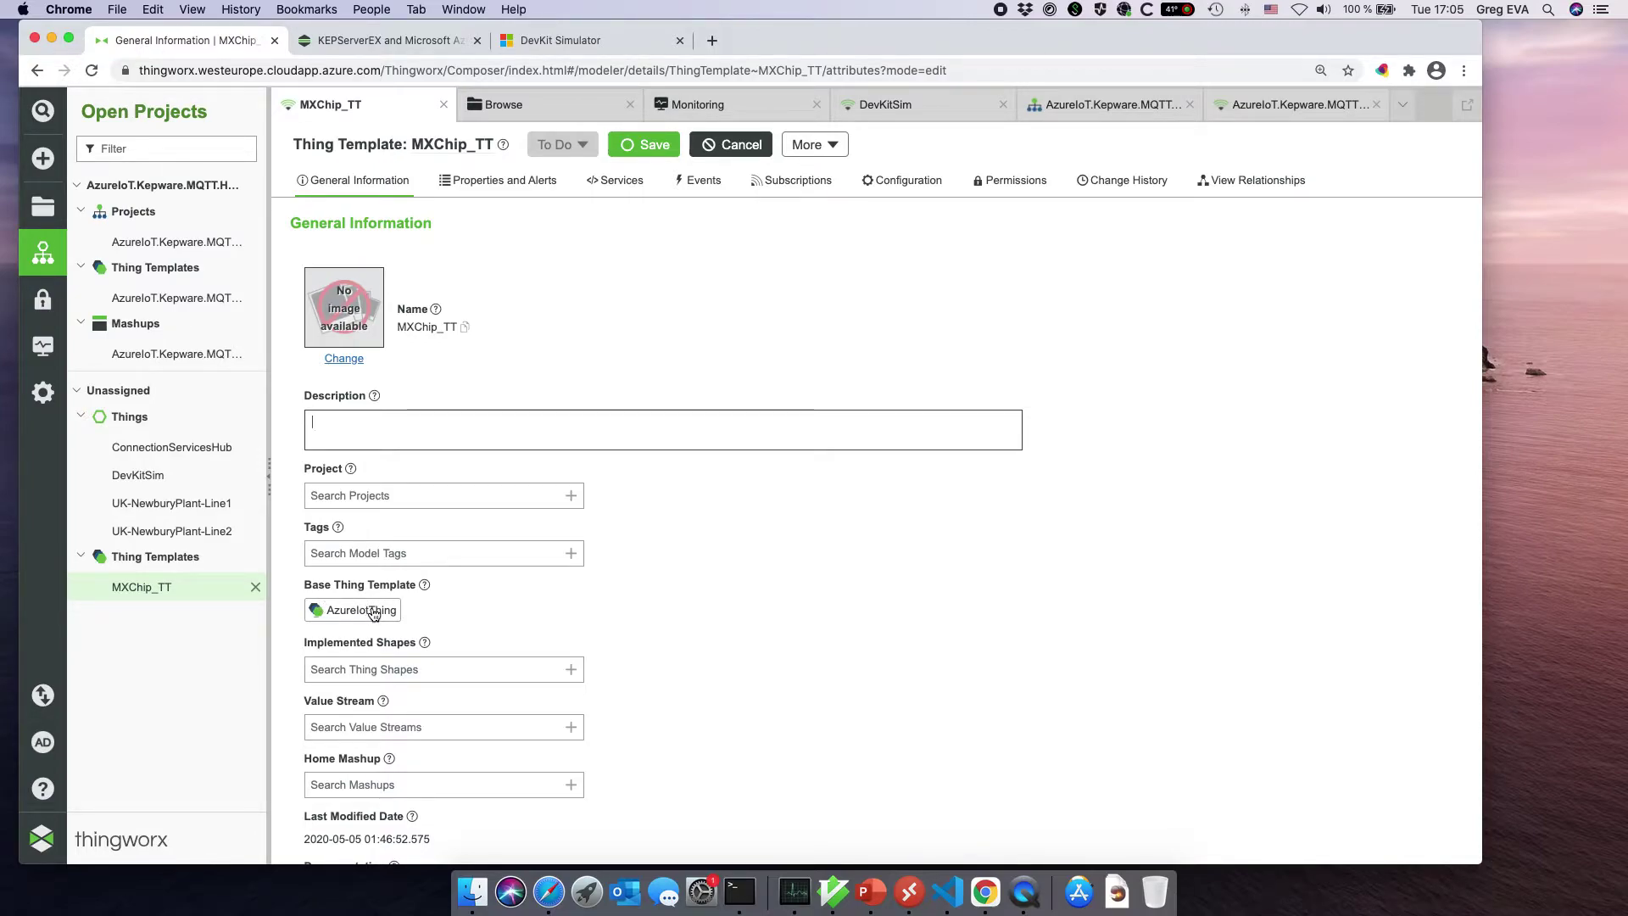
{"action": "left_click", "coordinate": [502, 181]}
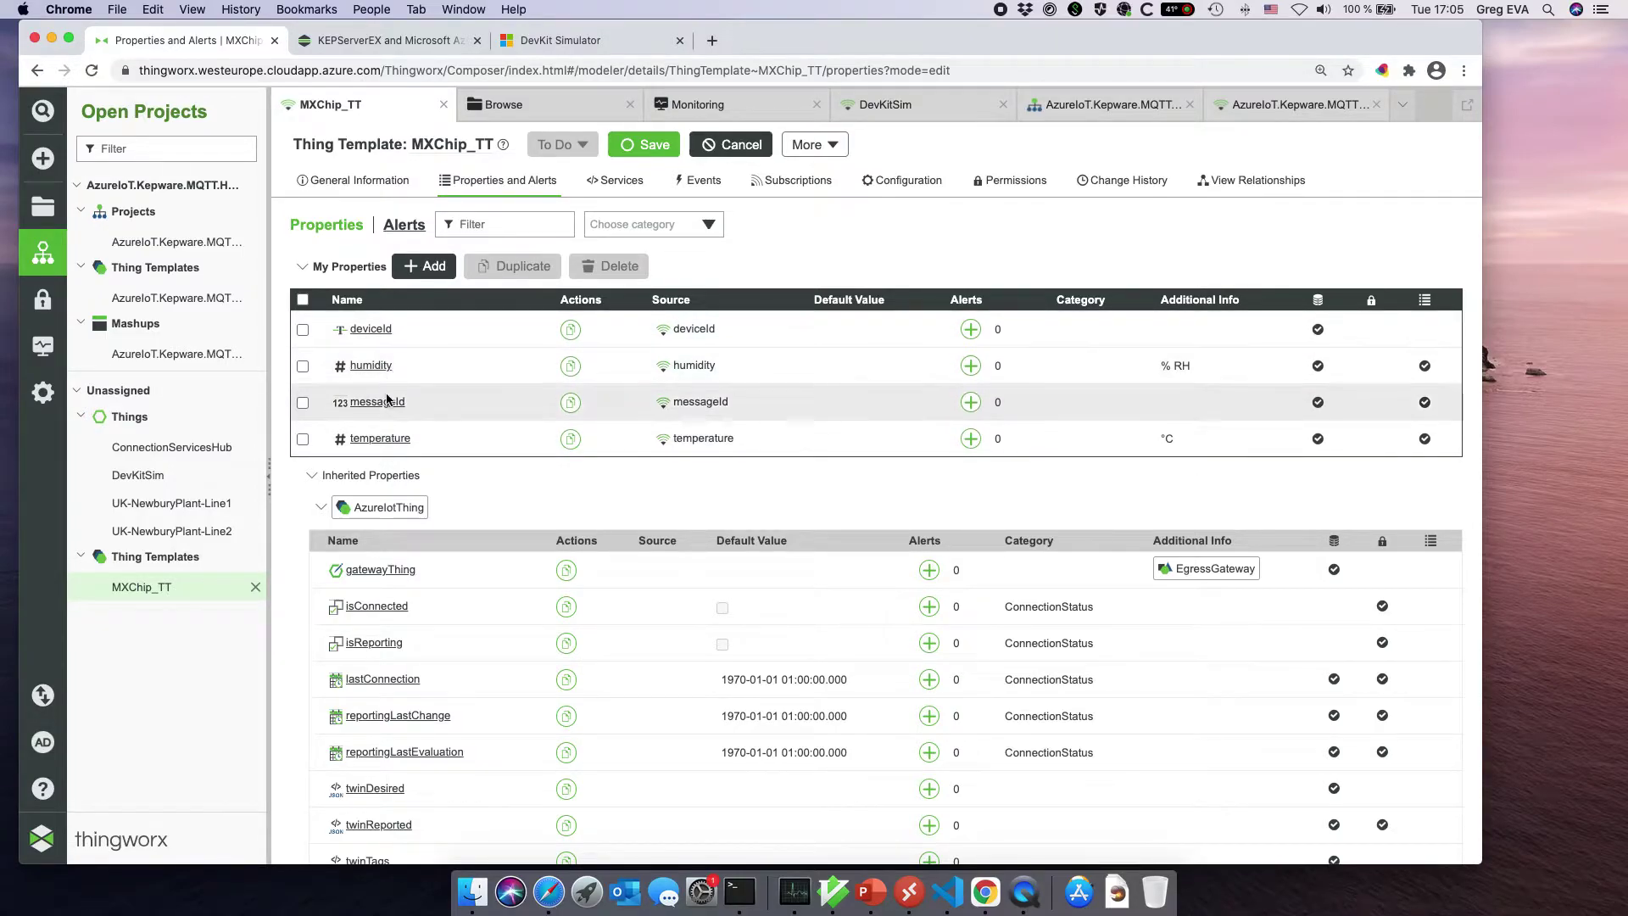
- Open the template's temperature property and examine its remote binding and remote property name
{"action": "left_click", "coordinate": [388, 439]}
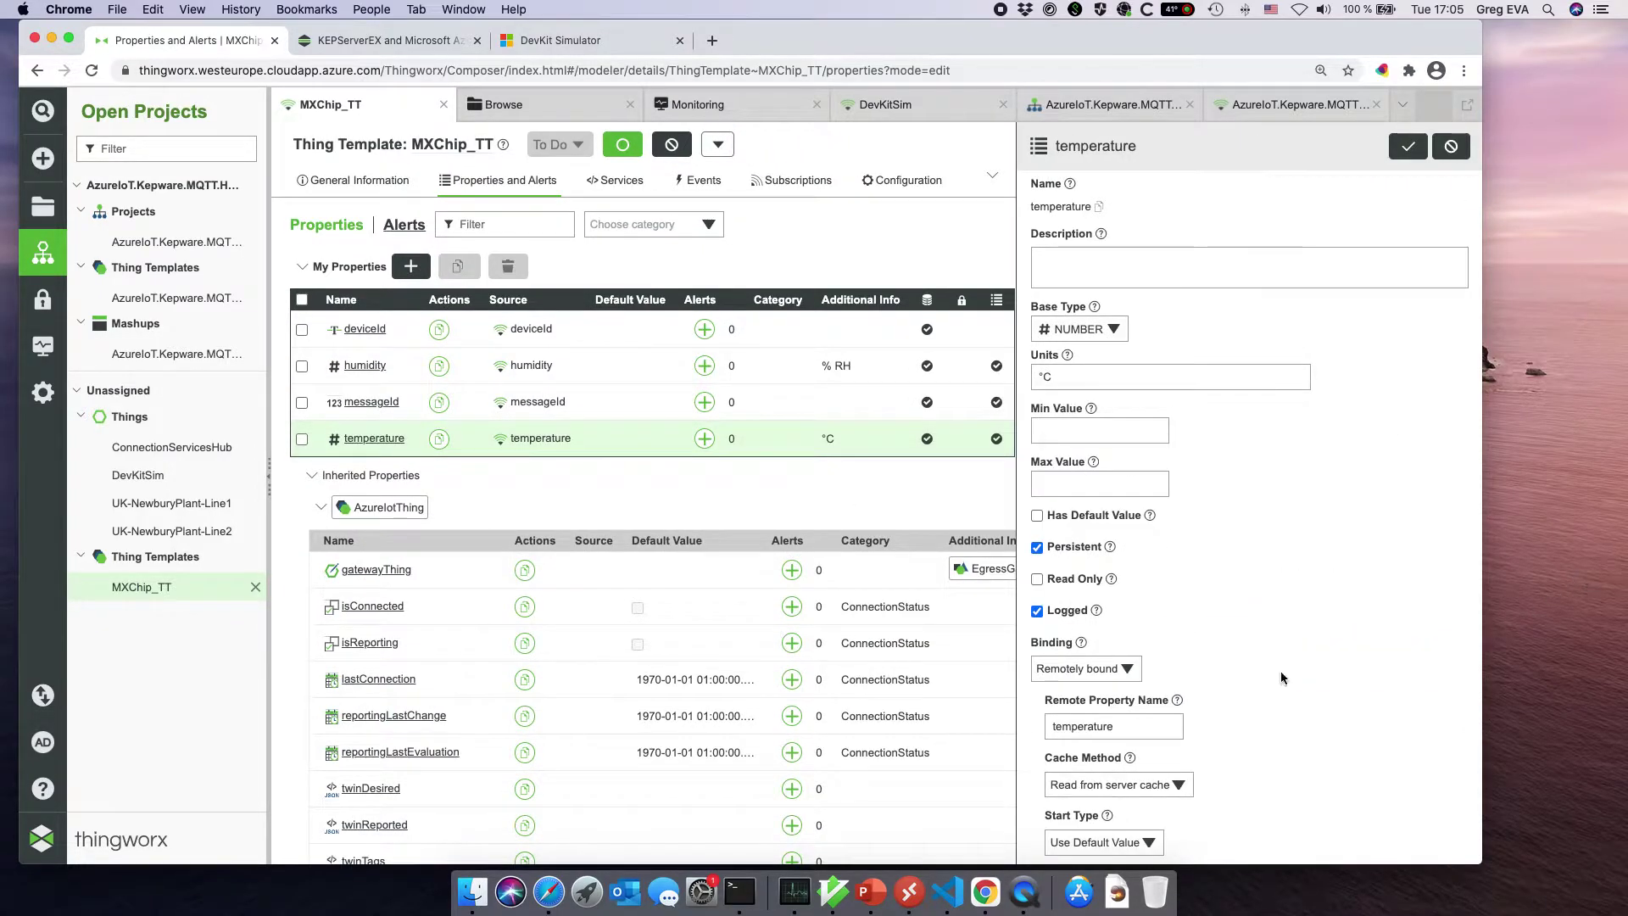
{"action": "scroll", "coordinate": [1123, 691], "scroll_direction": "down", "scroll_amount": 1}
{"action": "left_click_drag", "start_coordinate": [1136, 682], "coordinate": [1021, 684]}
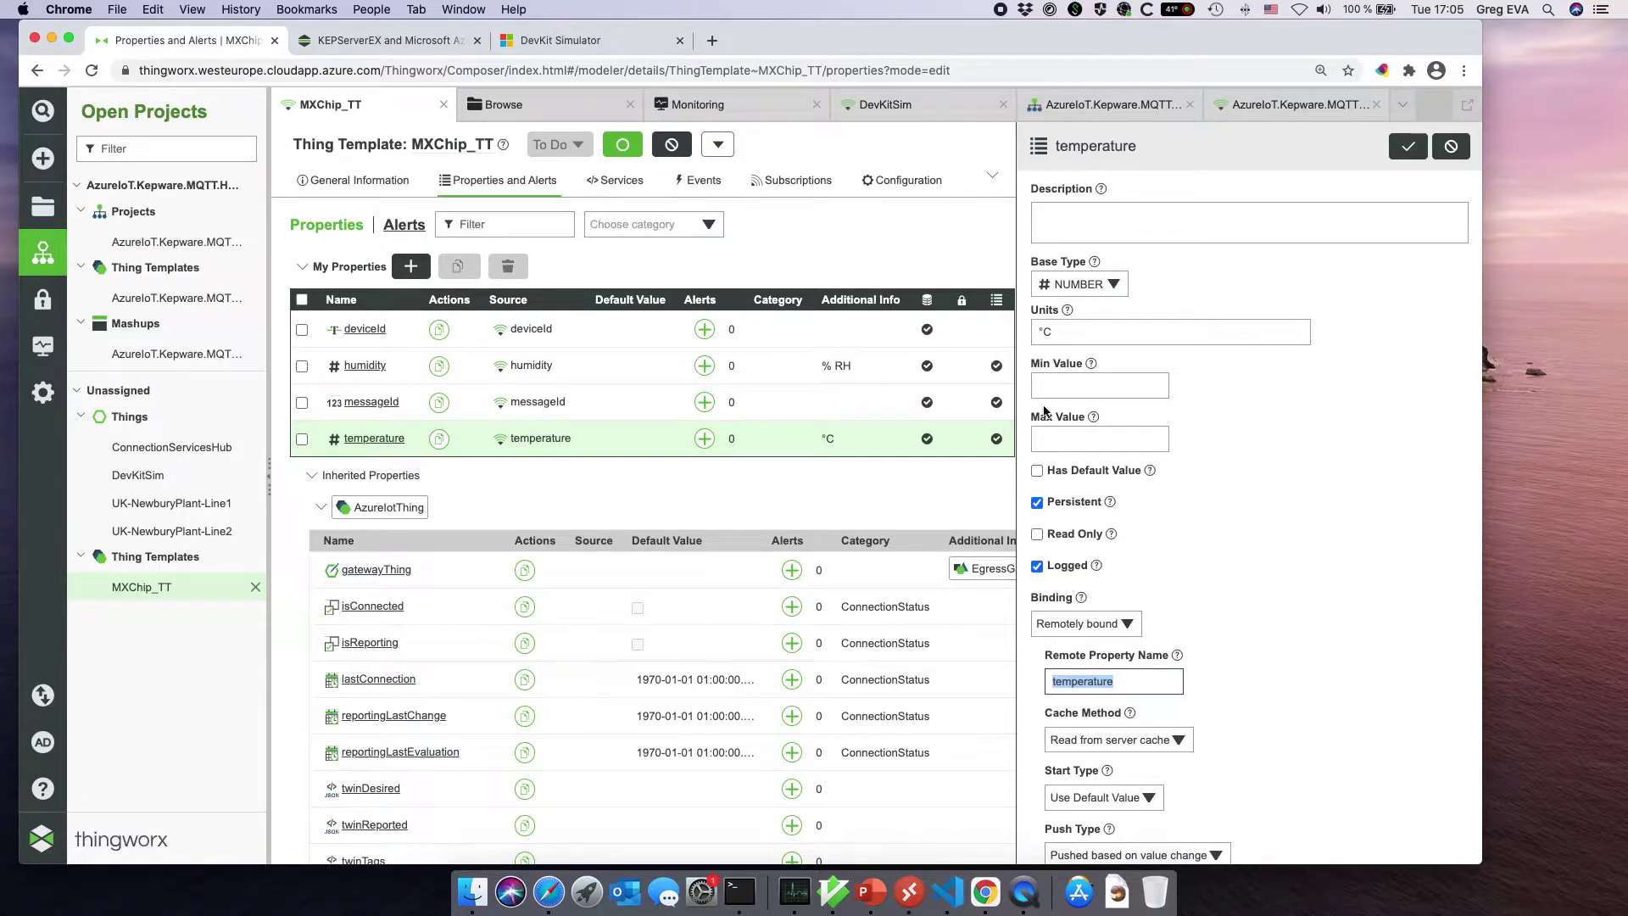
{"action": "left_click", "coordinate": [1142, 684]}
- Check the temperature field of a DevKitSim message in Visual Studio Code, and return to Chrome to close the temperature property details
{"action": "left_click", "coordinate": [950, 890]}
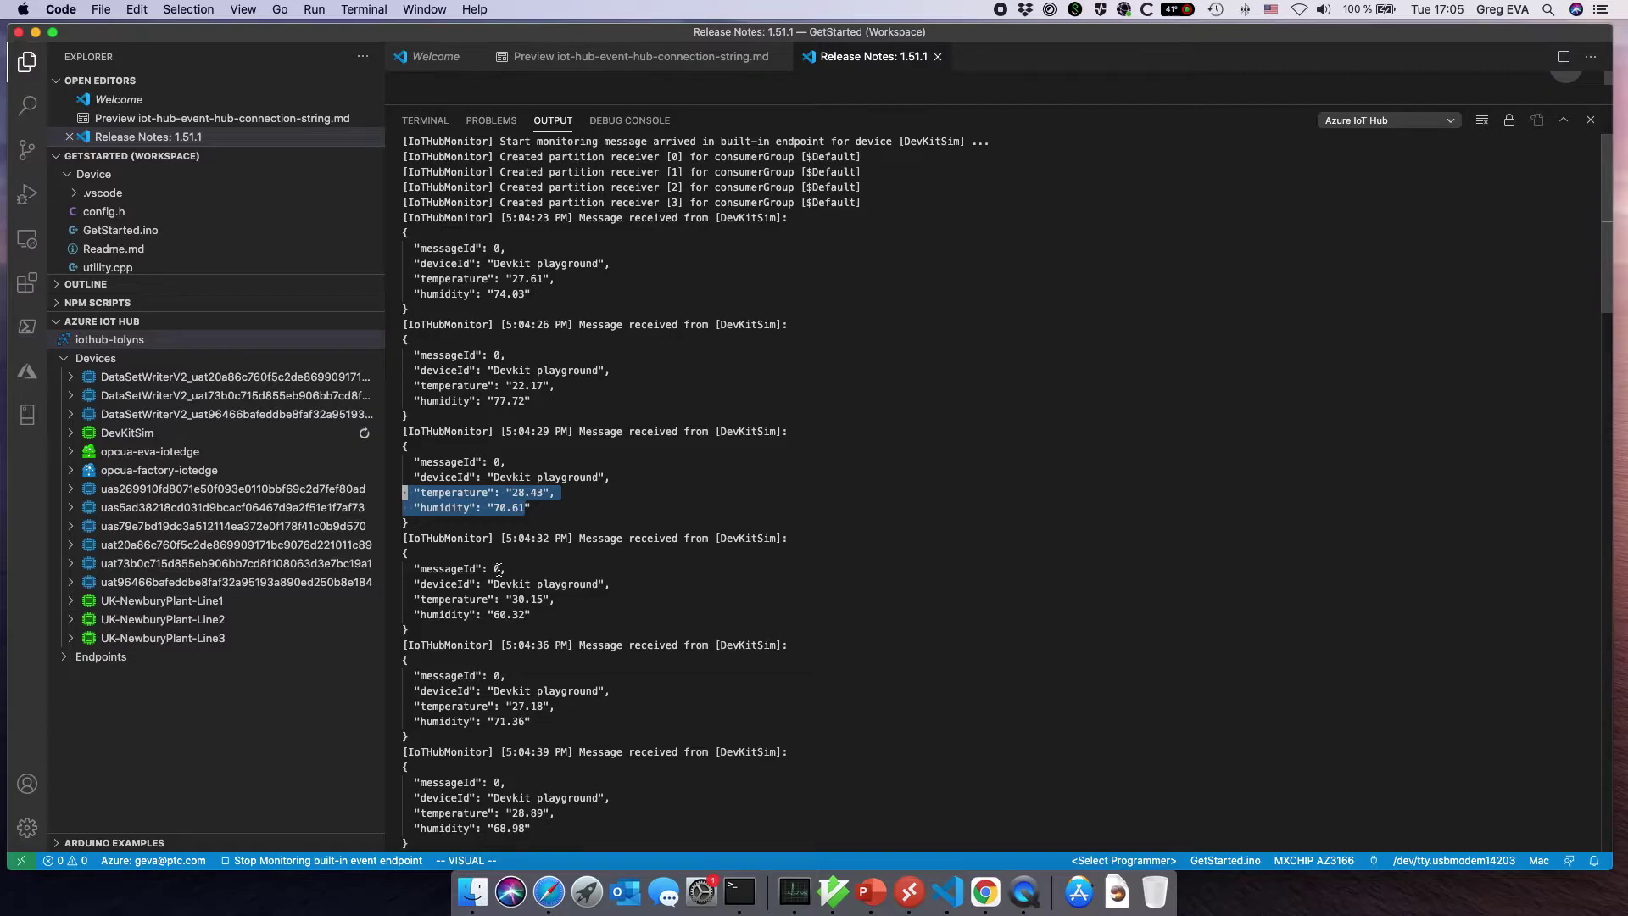
{"action": "left_click_drag", "start_coordinate": [507, 492], "coordinate": [551, 500]}
{"action": "key", "text": "y"}
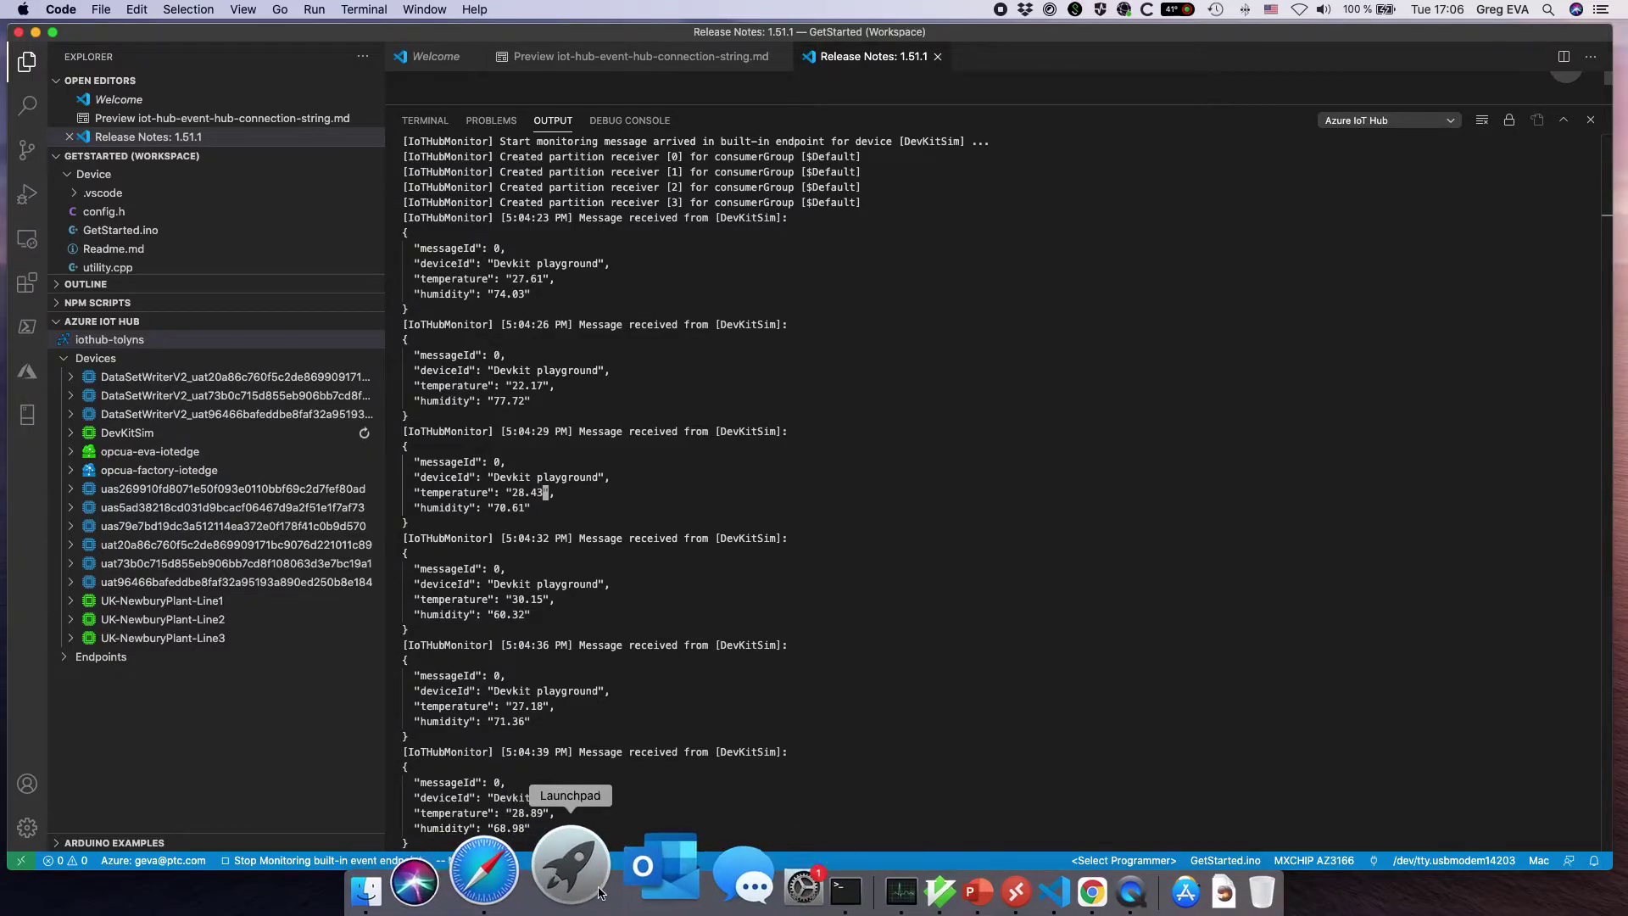
{"action": "left_click", "coordinate": [1038, 873]}
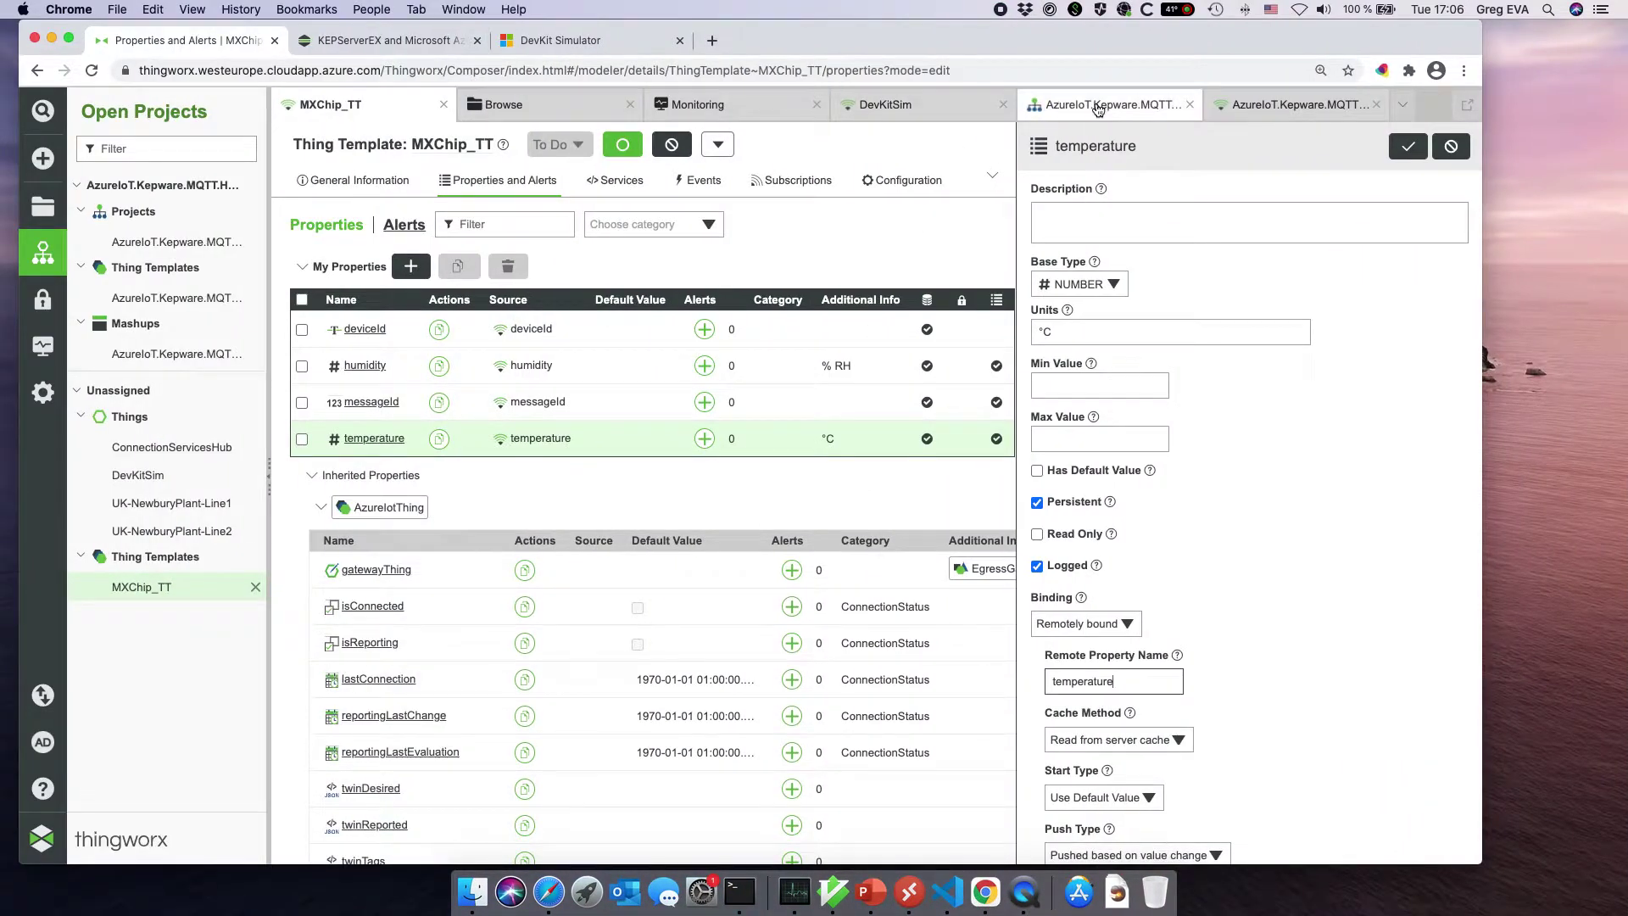
{"action": "left_click", "coordinate": [1420, 144]}
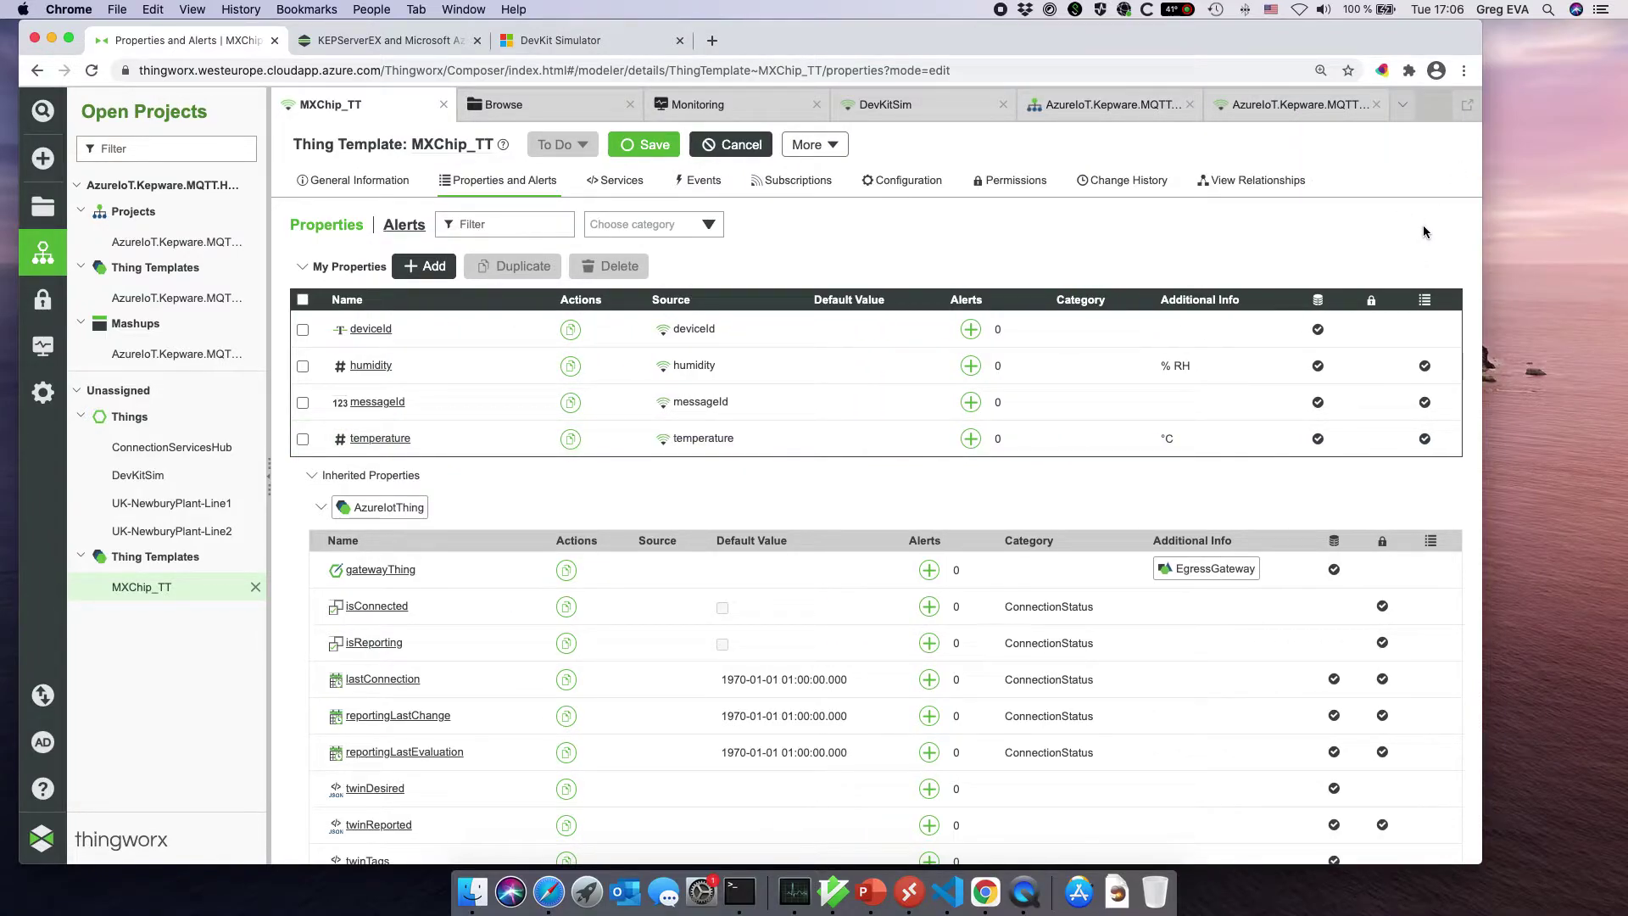
- Collapse the MXChip_TT template's own properties and cancel editing the template
{"action": "left_click", "coordinate": [814, 256]}
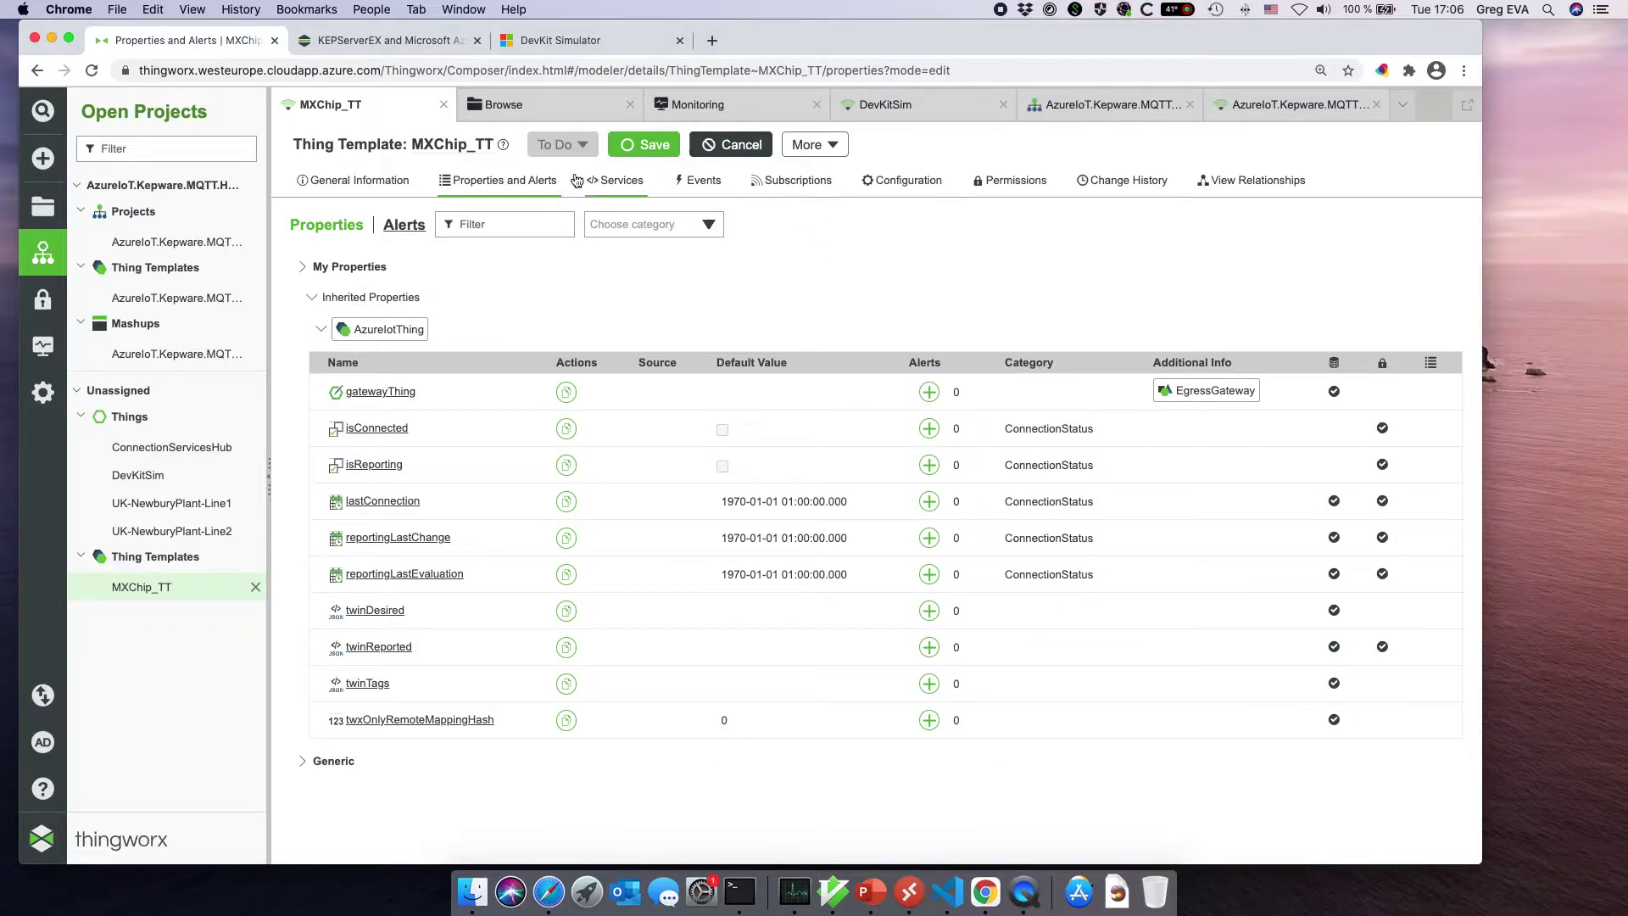
{"action": "left_click", "coordinate": [729, 145]}
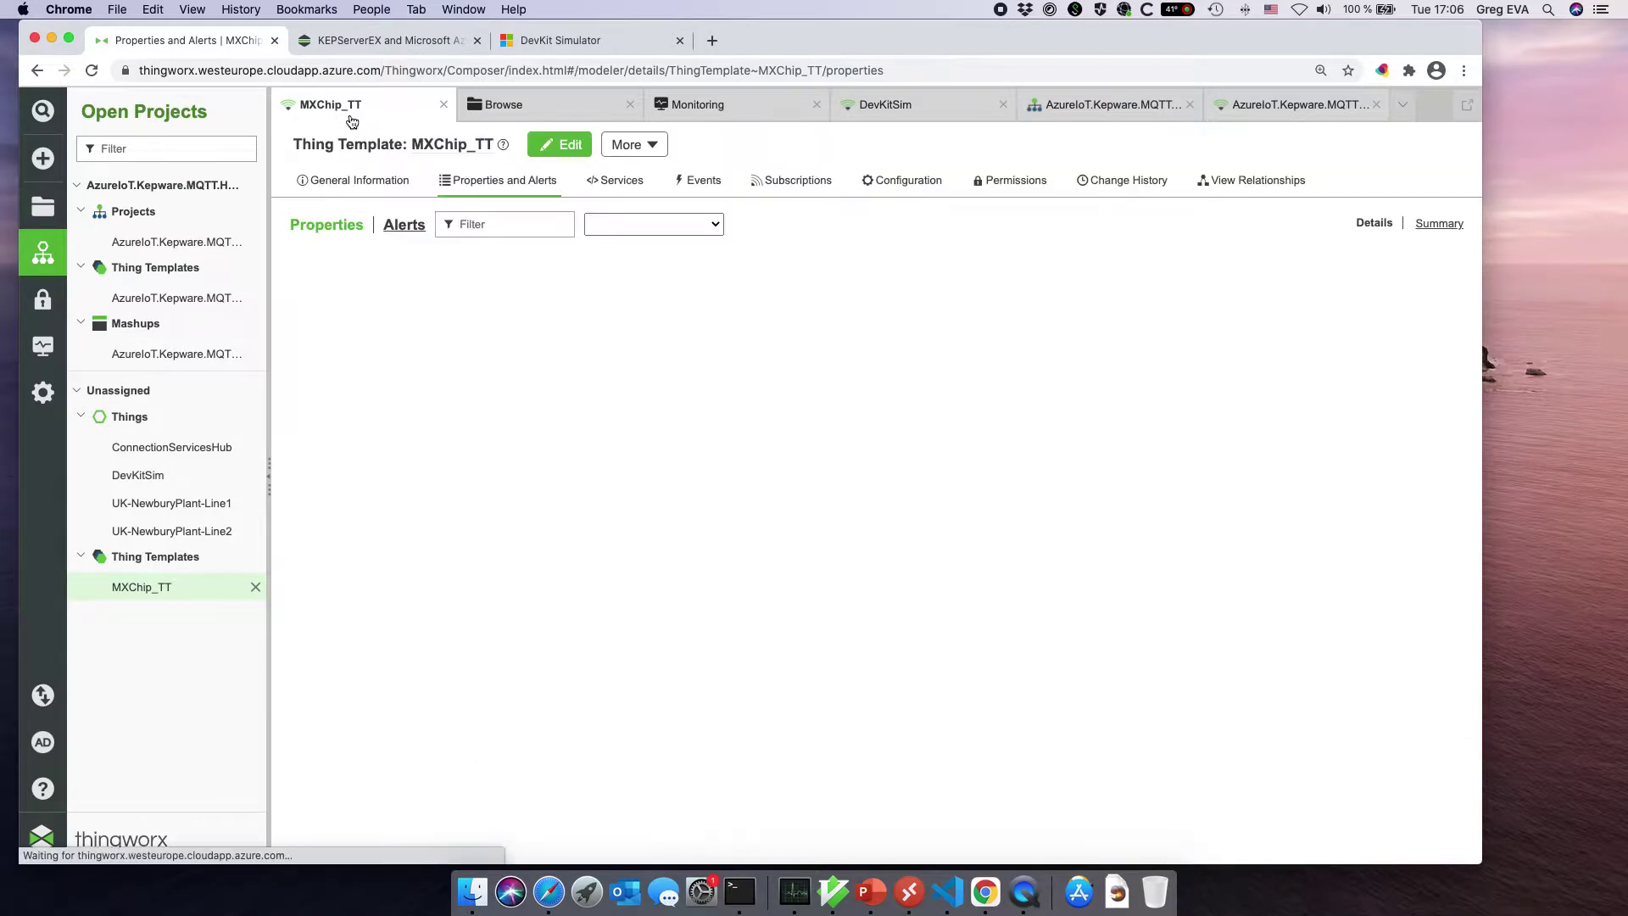
{"action": "left_click", "coordinate": [636, 332]}
- Search the entities for "connection" and open the ConnectionServicesHub Thing at its services
{"action": "left_click", "coordinate": [43, 110]}
{"action": "left_click", "coordinate": [115, 154]}
{"action": "type", "text": "connection"}
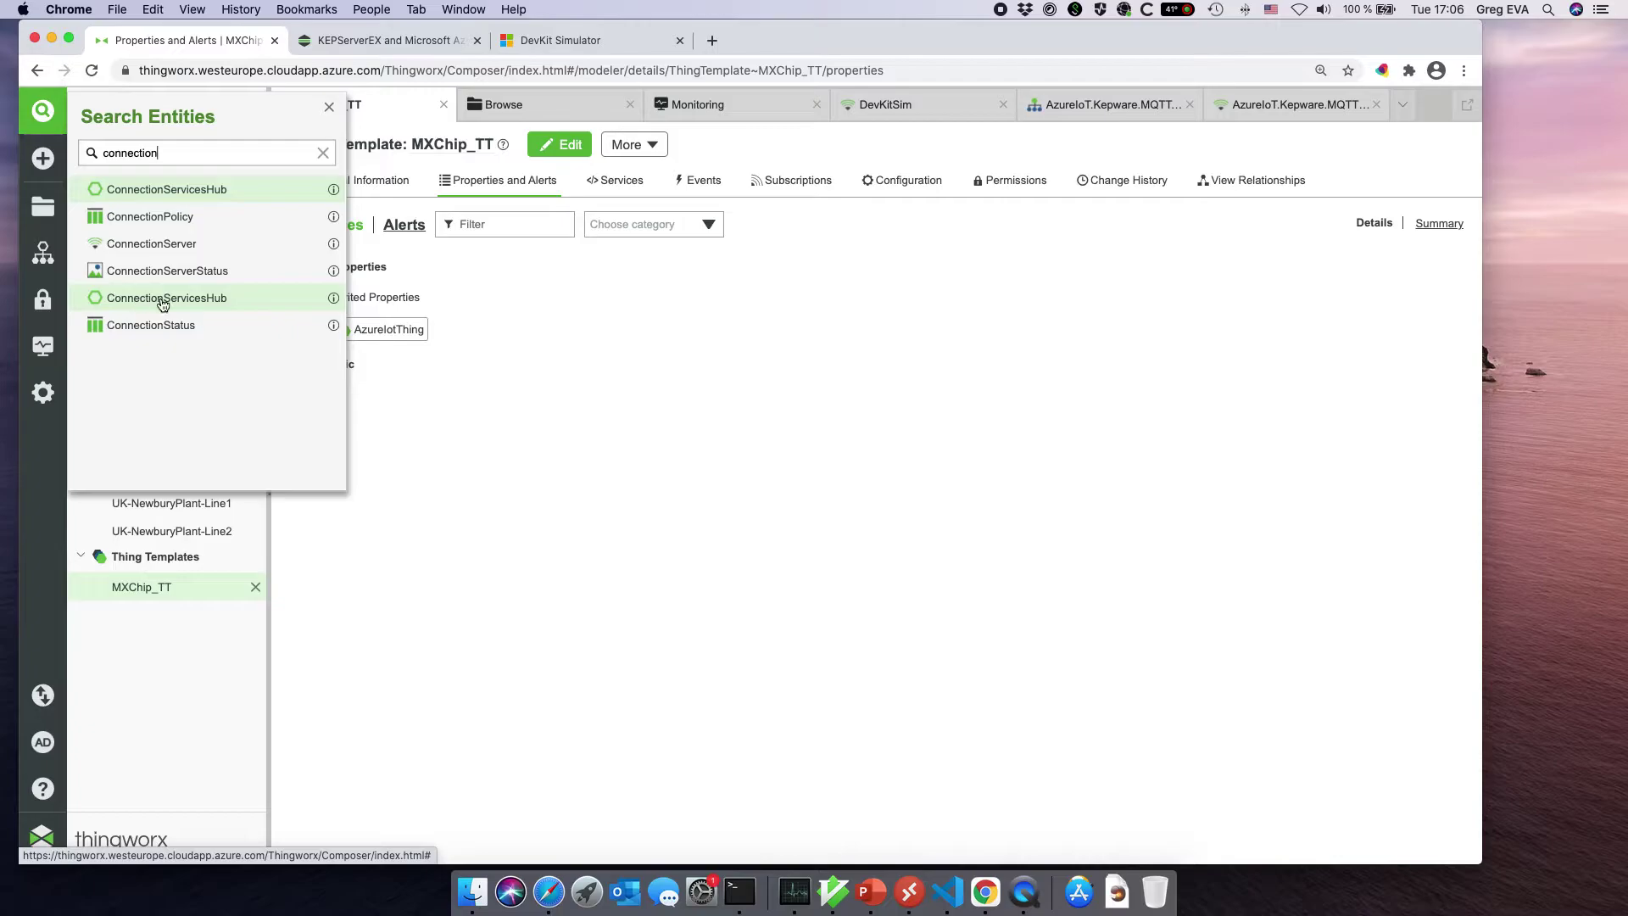
{"action": "left_click", "coordinate": [195, 299]}
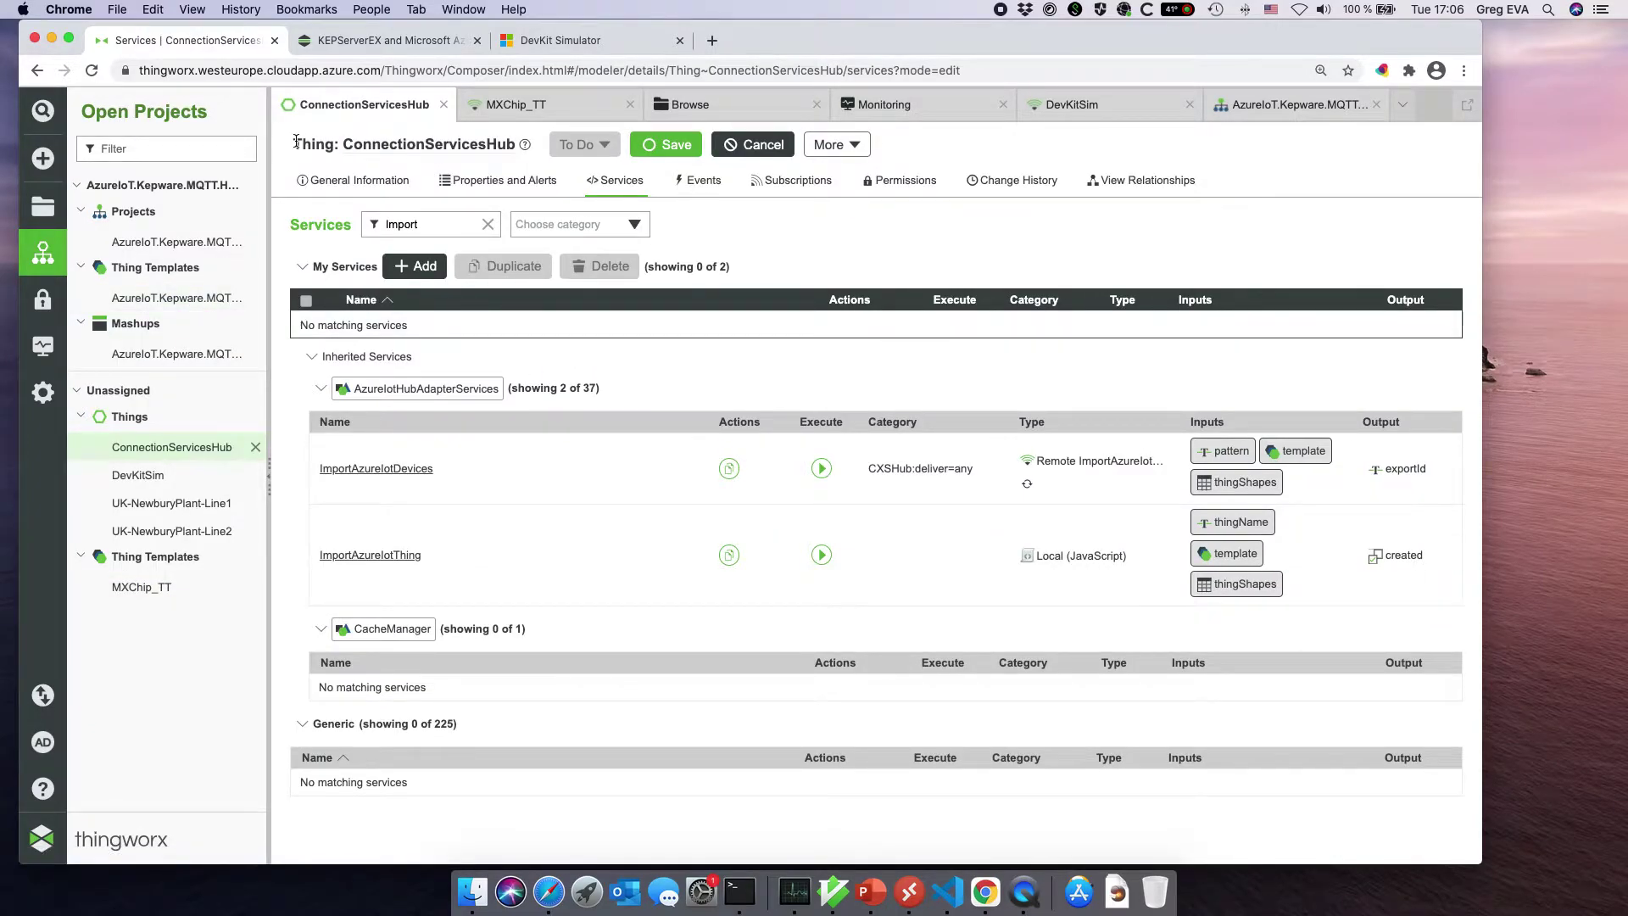
{"action": "left_click_drag", "start_coordinate": [372, 144], "coordinate": [515, 144]}
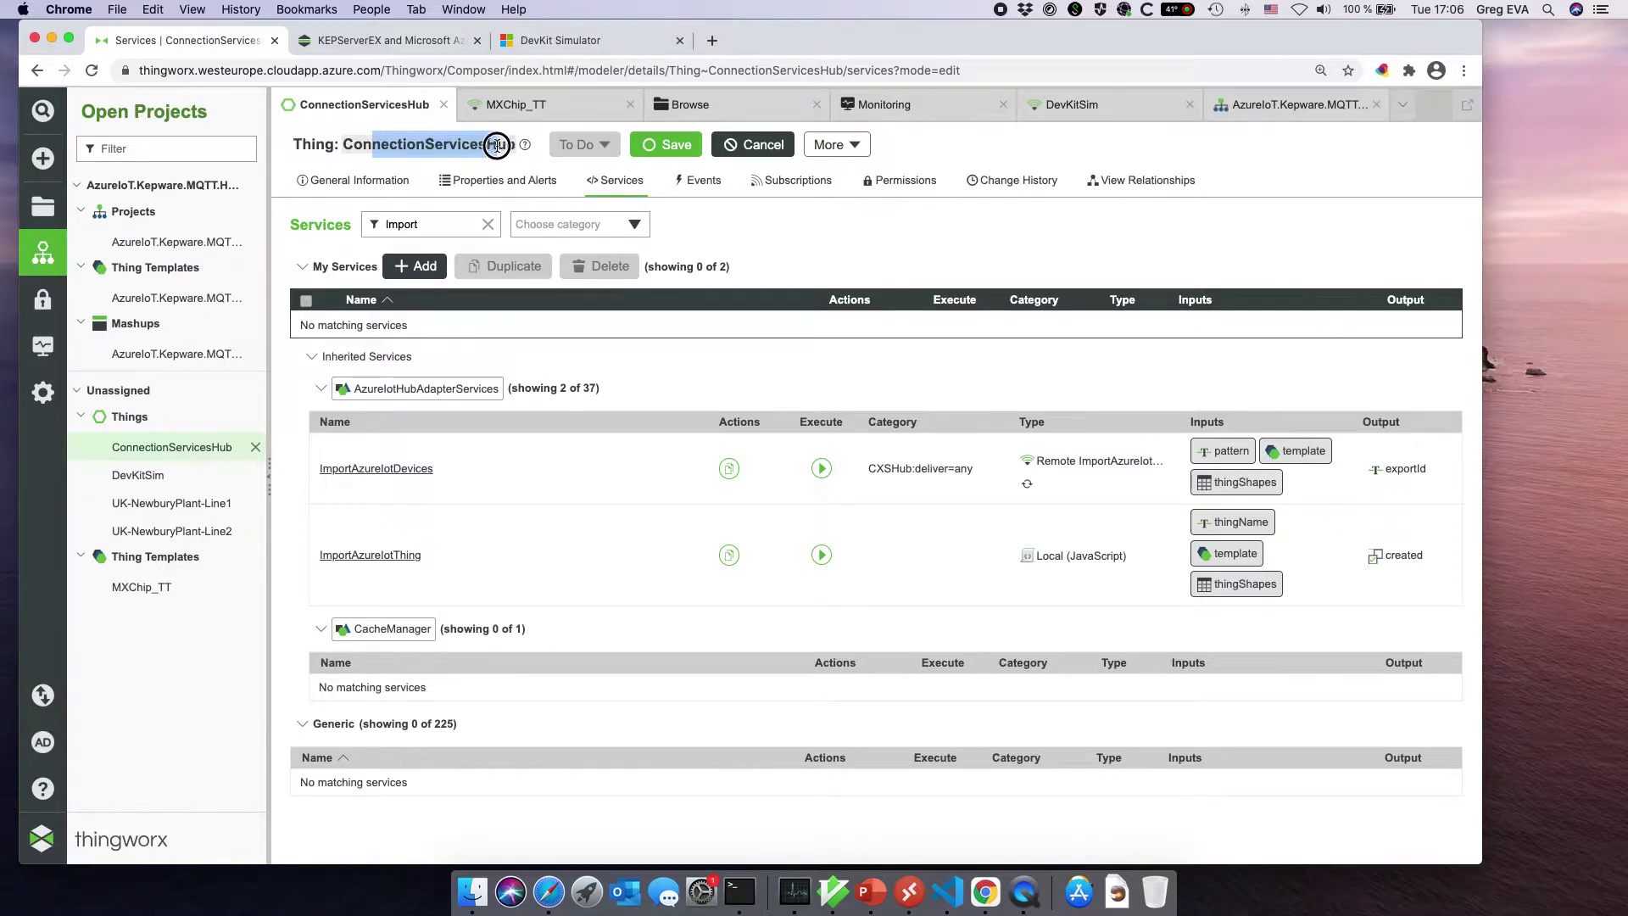
- Clear the existing filter on ConnectionServicesHub's services and filter them by "IMport"
{"action": "left_click", "coordinate": [814, 359]}
{"action": "left_click", "coordinate": [712, 389]}
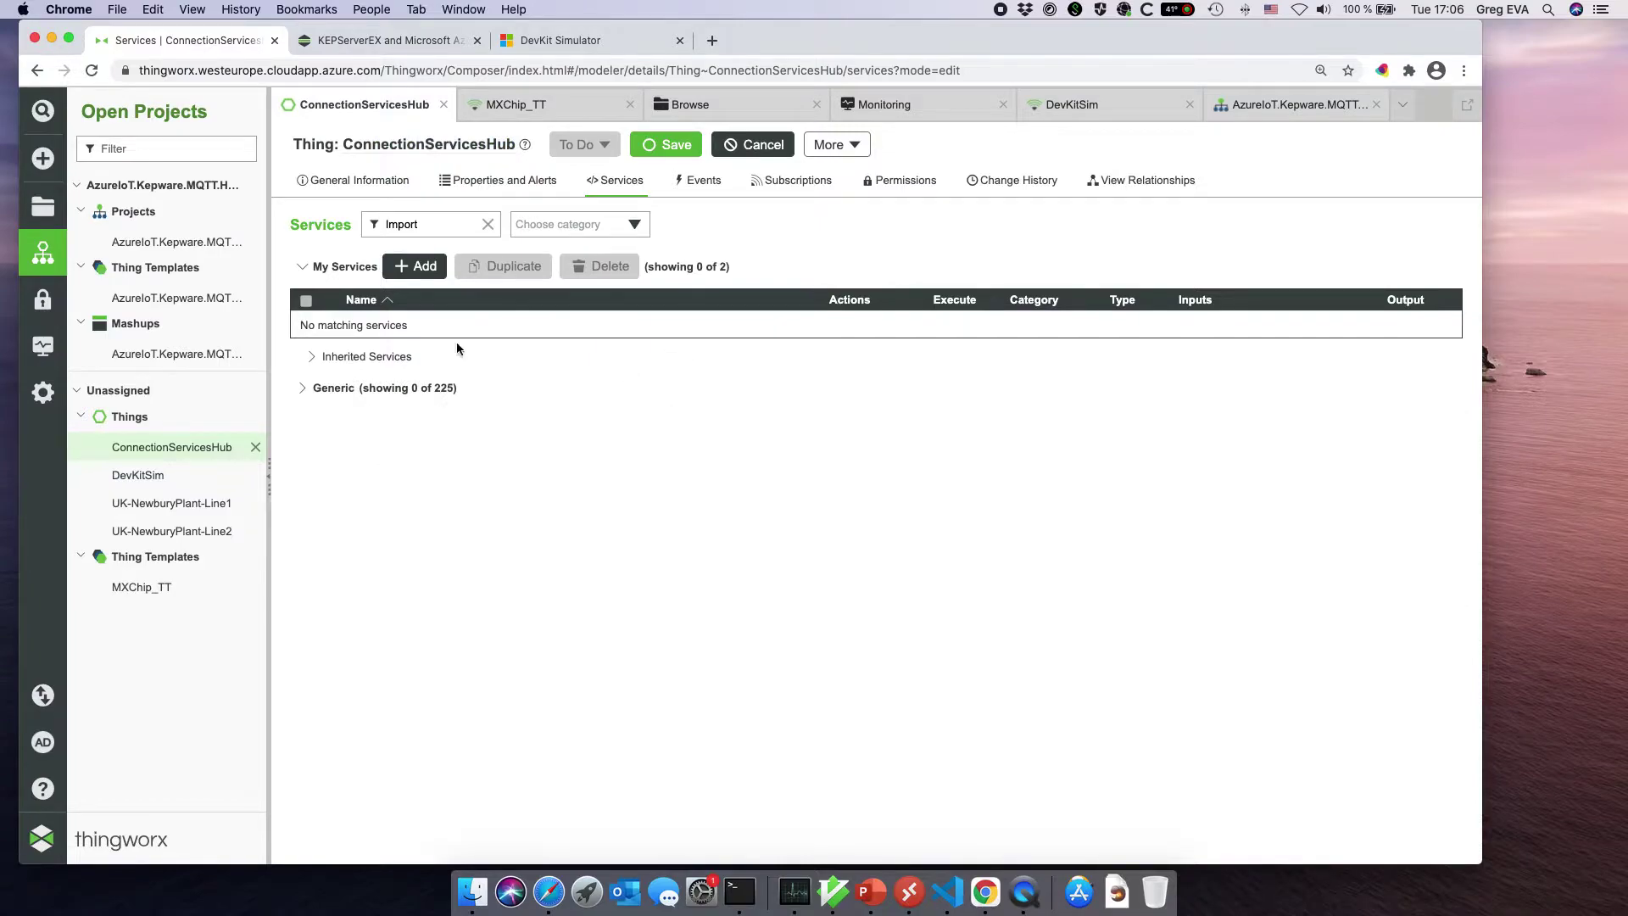
{"action": "left_click", "coordinate": [488, 225]}
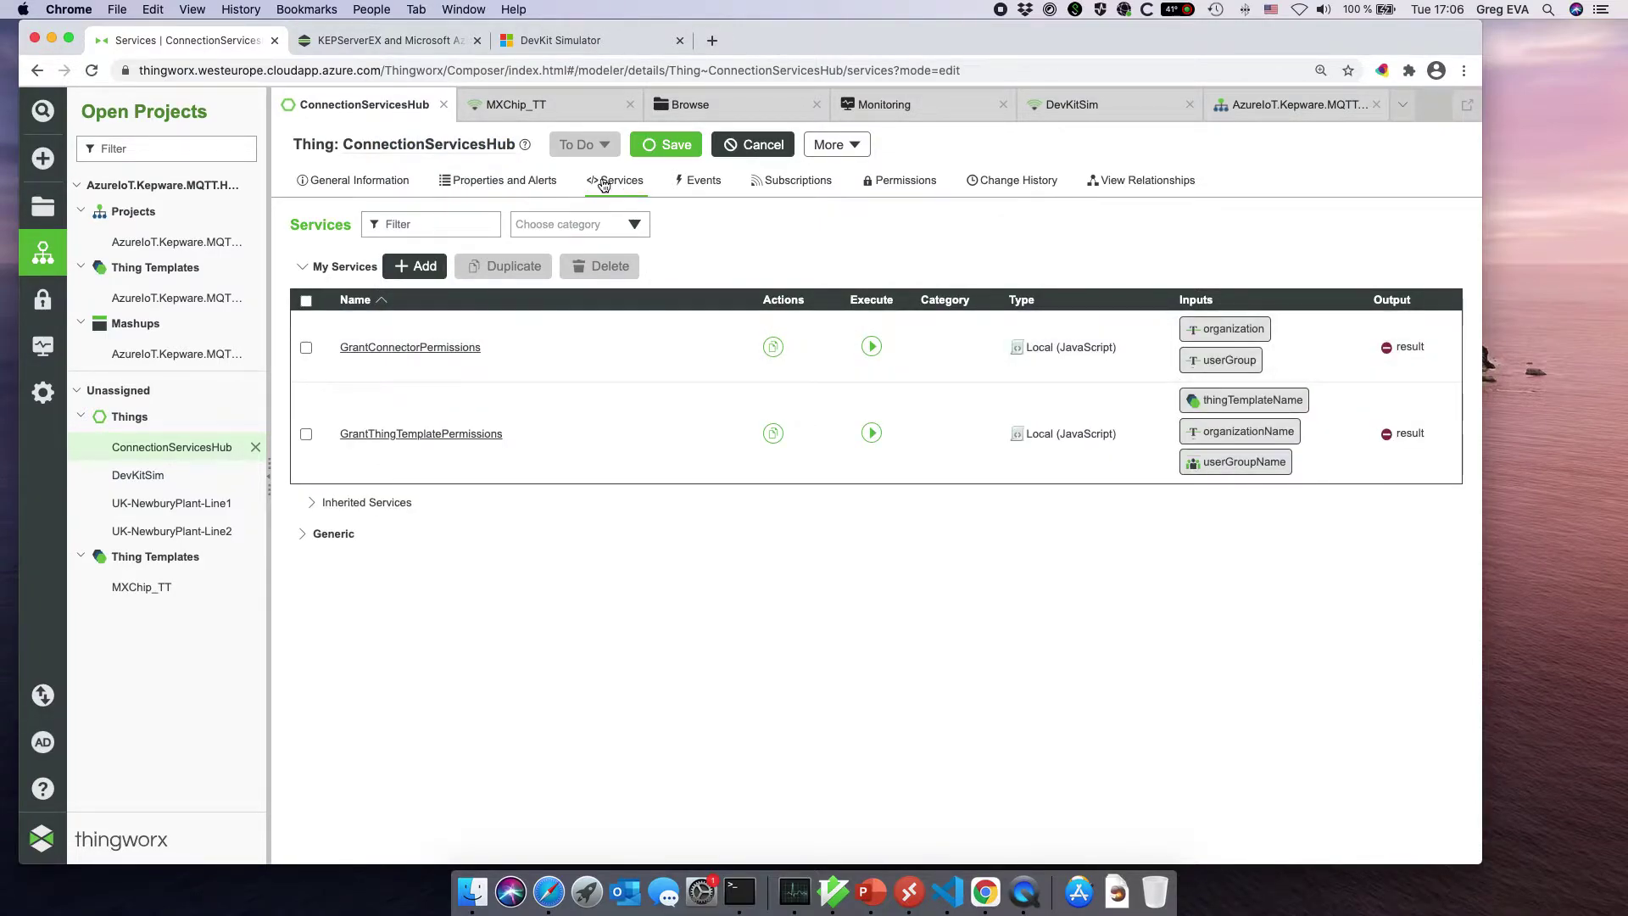
{"action": "left_click", "coordinate": [414, 225]}
{"action": "type", "text": "IMpo"}
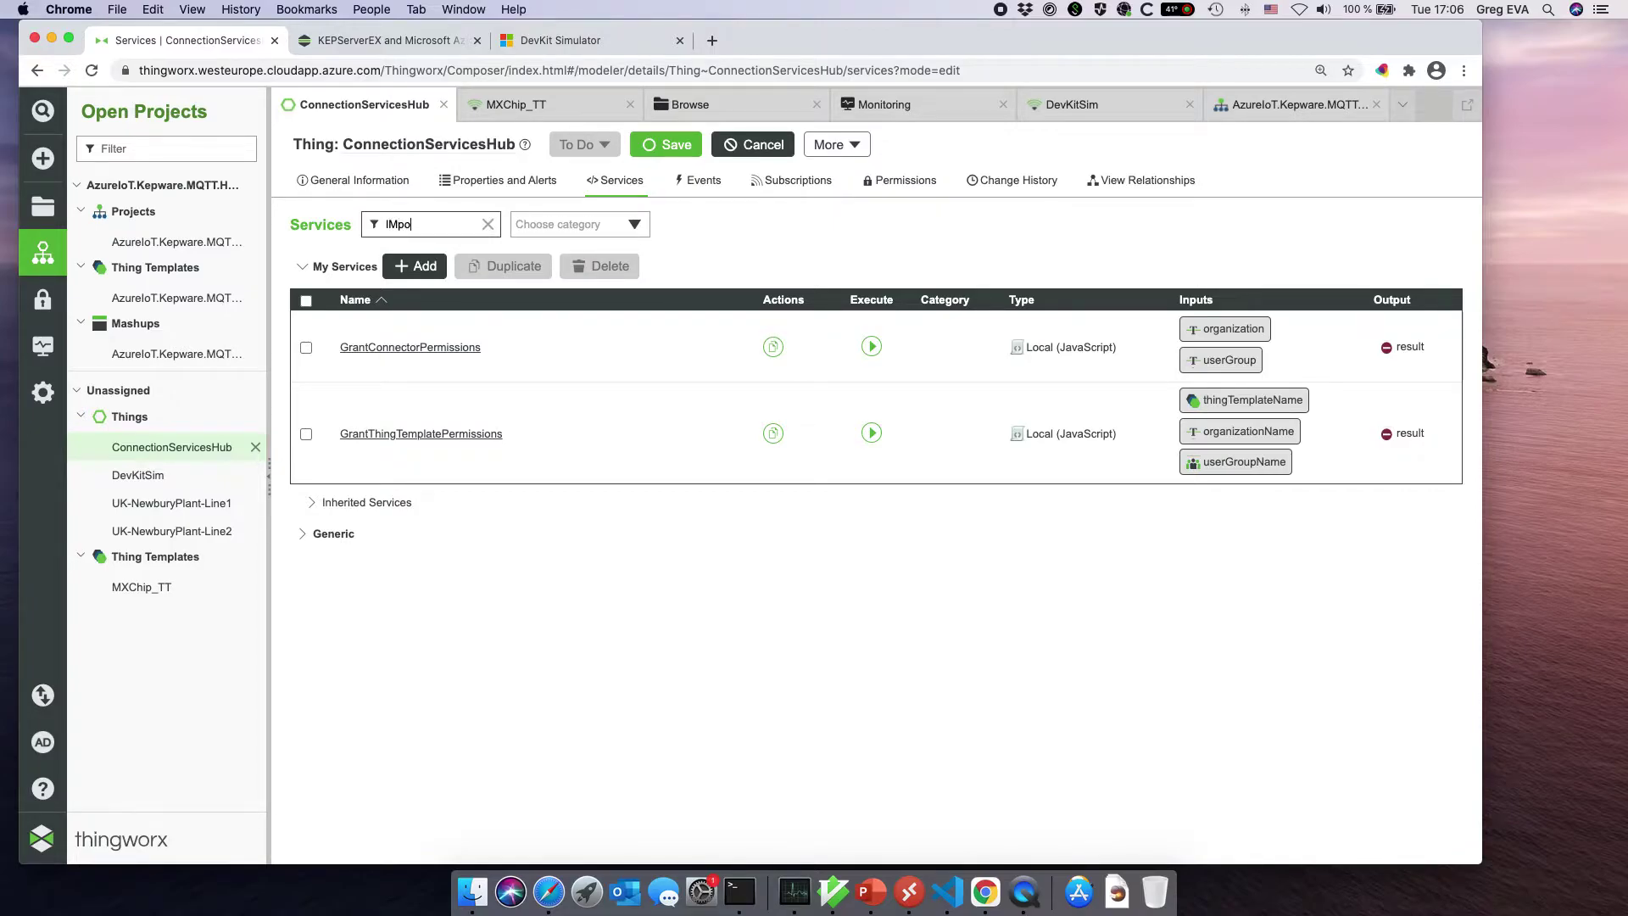
{"action": "type", "text": "rt"}
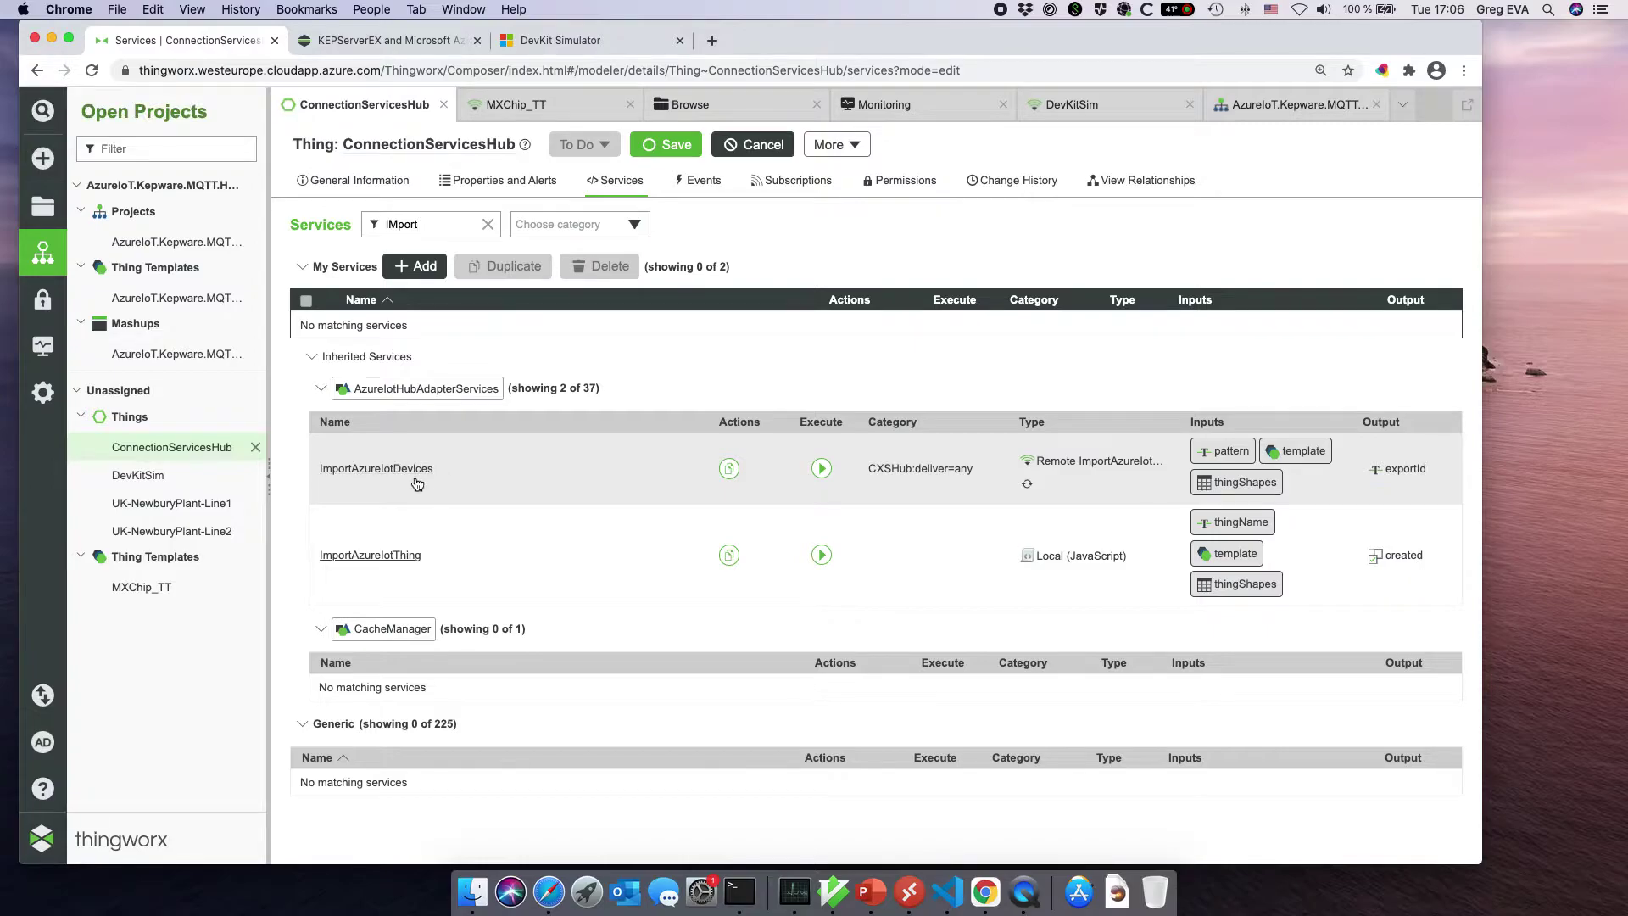
- Execute the ImportAzureIotDevices service with the pattern UK-* and AzureIotThing as the template, and close the service window
{"action": "left_click", "coordinate": [821, 468]}
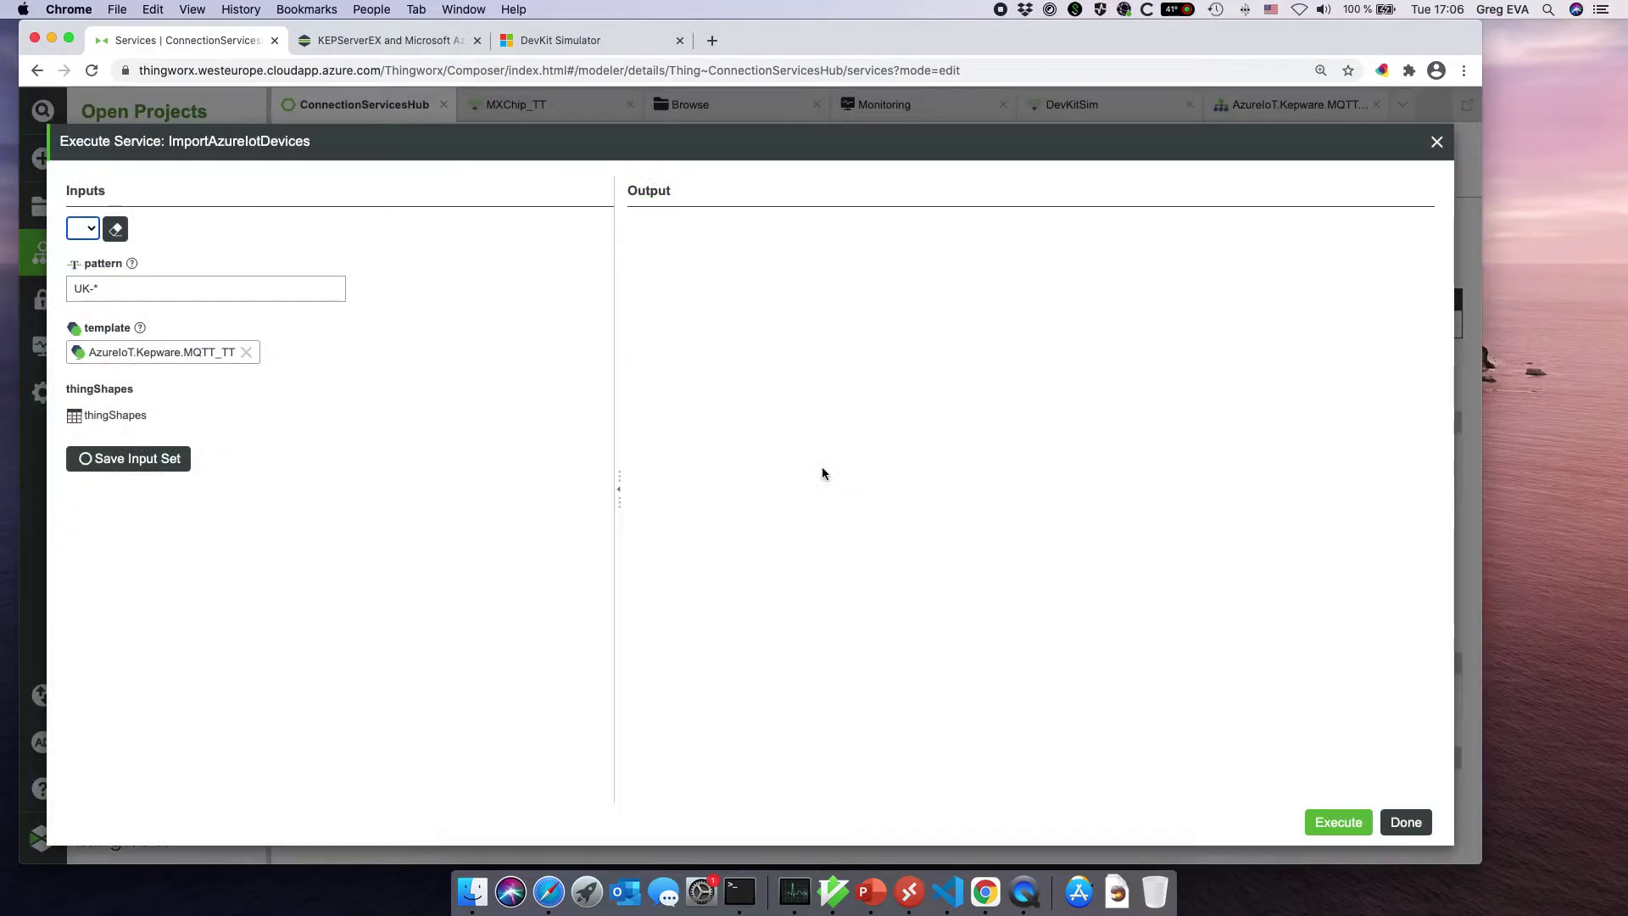
{"action": "left_click", "coordinate": [259, 288]}
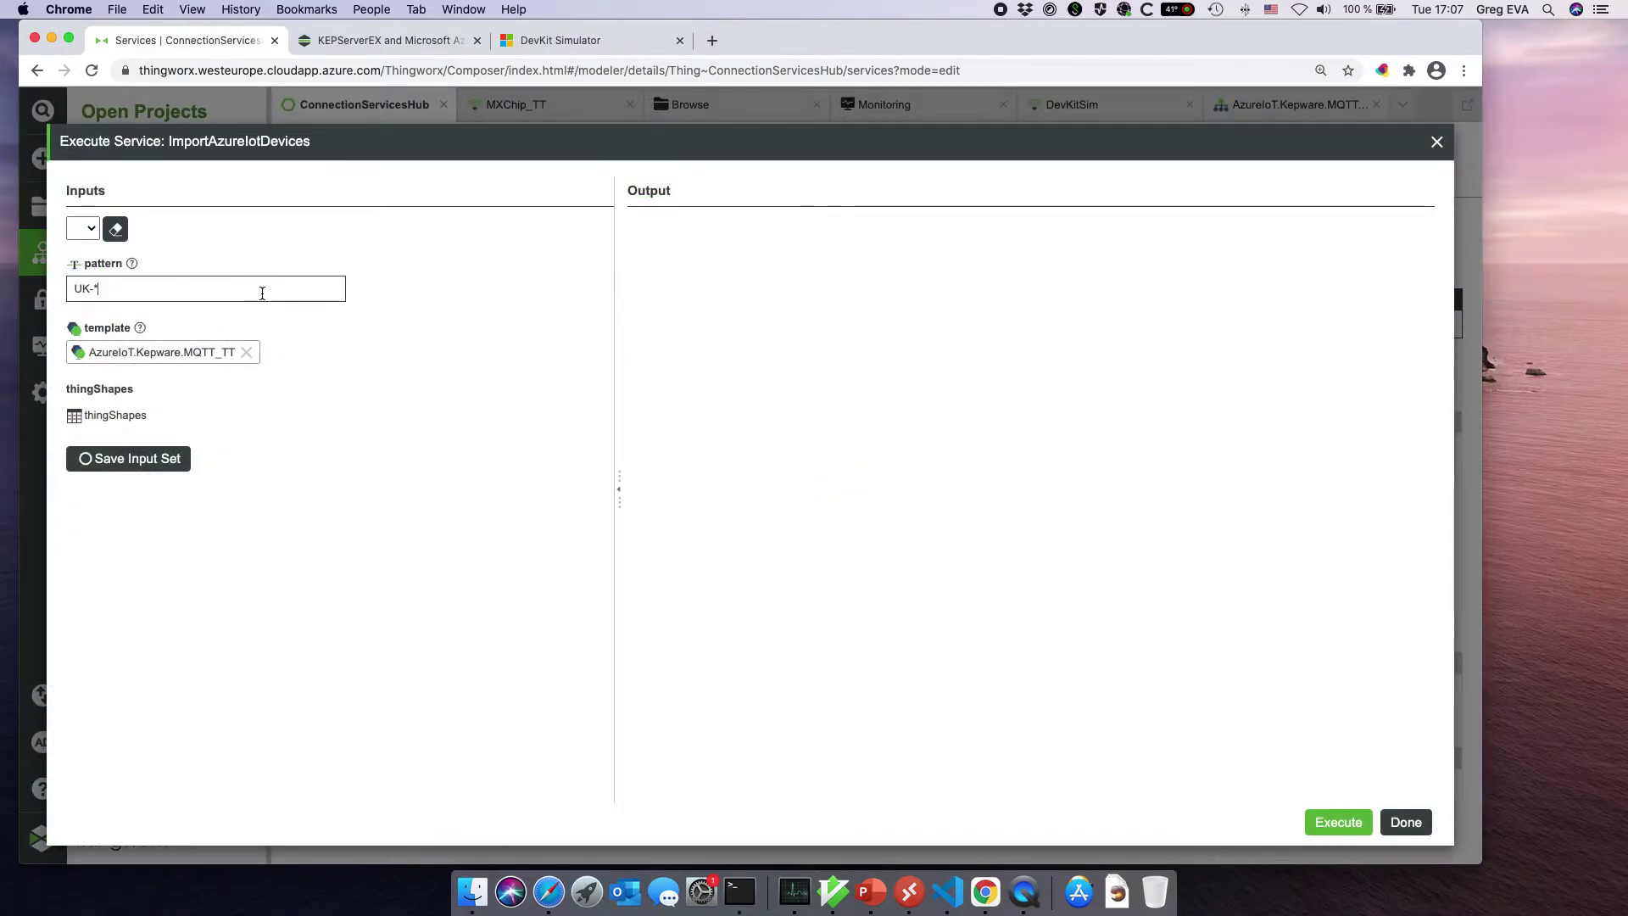
{"action": "left_click", "coordinate": [246, 352]}
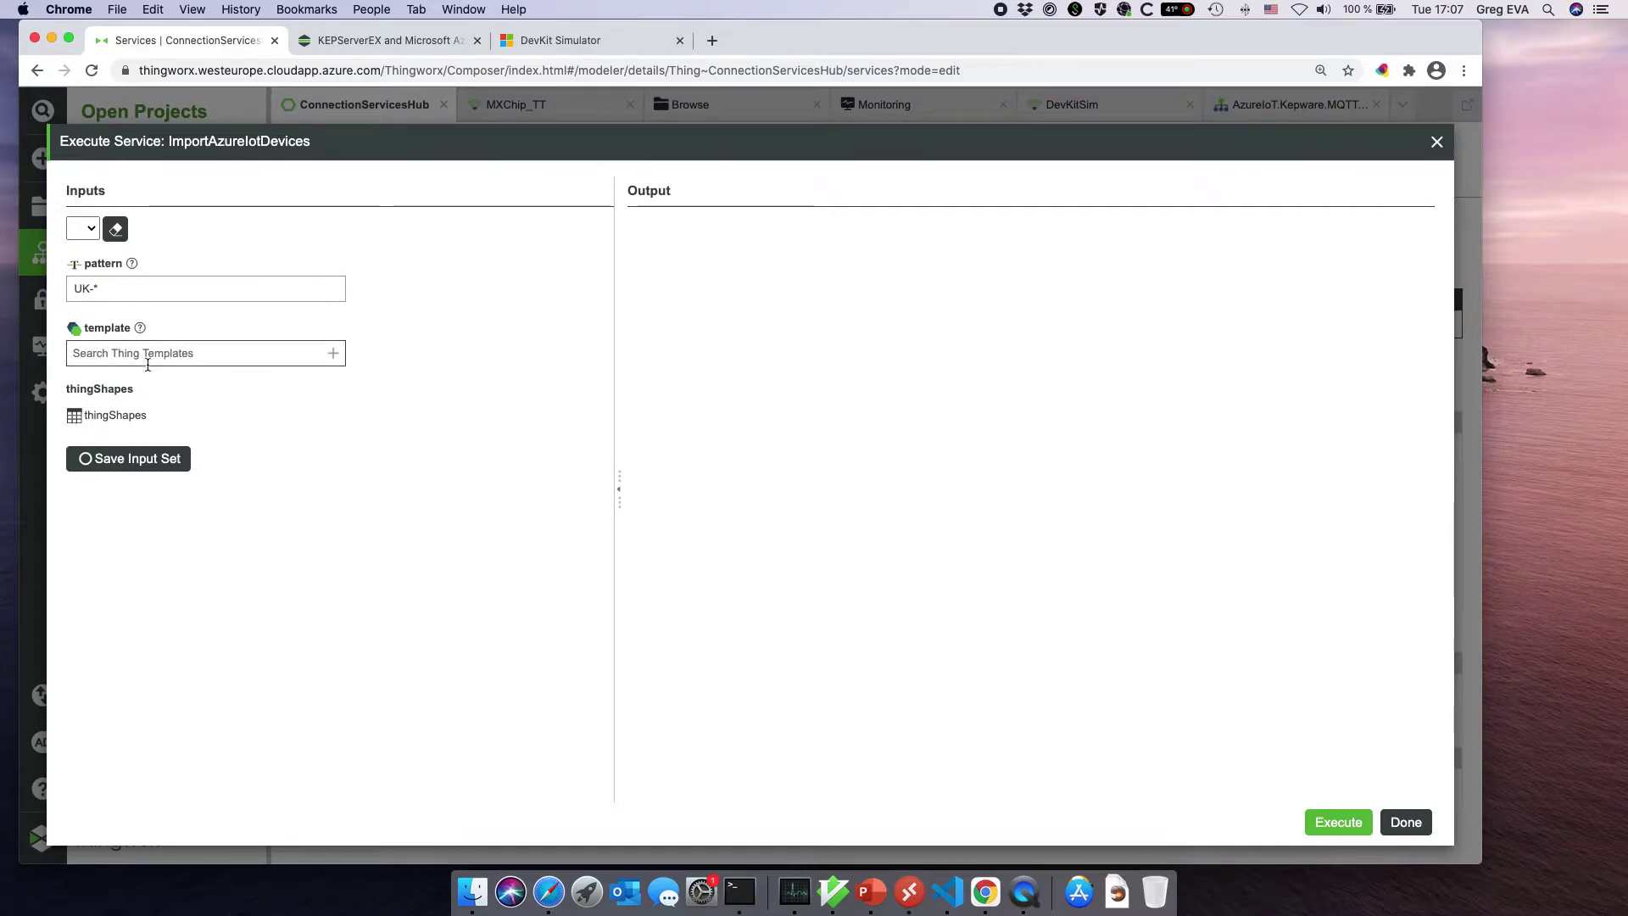
{"action": "left_click_drag", "start_coordinate": [153, 290], "coordinate": [51, 287]}
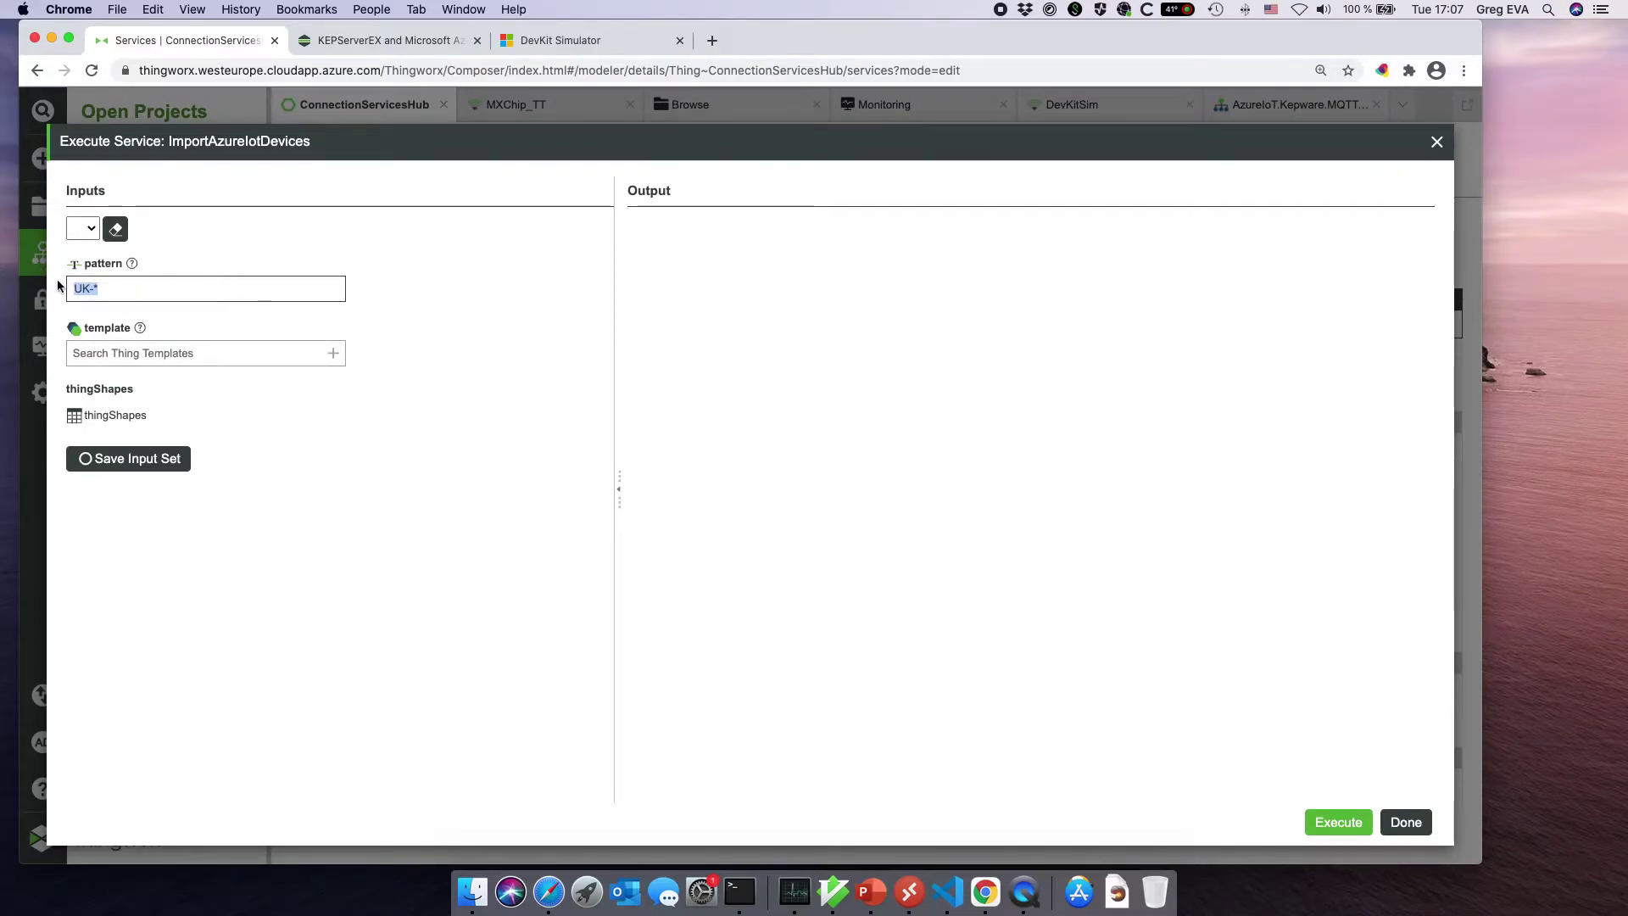
{"action": "left_click", "coordinate": [330, 355]}
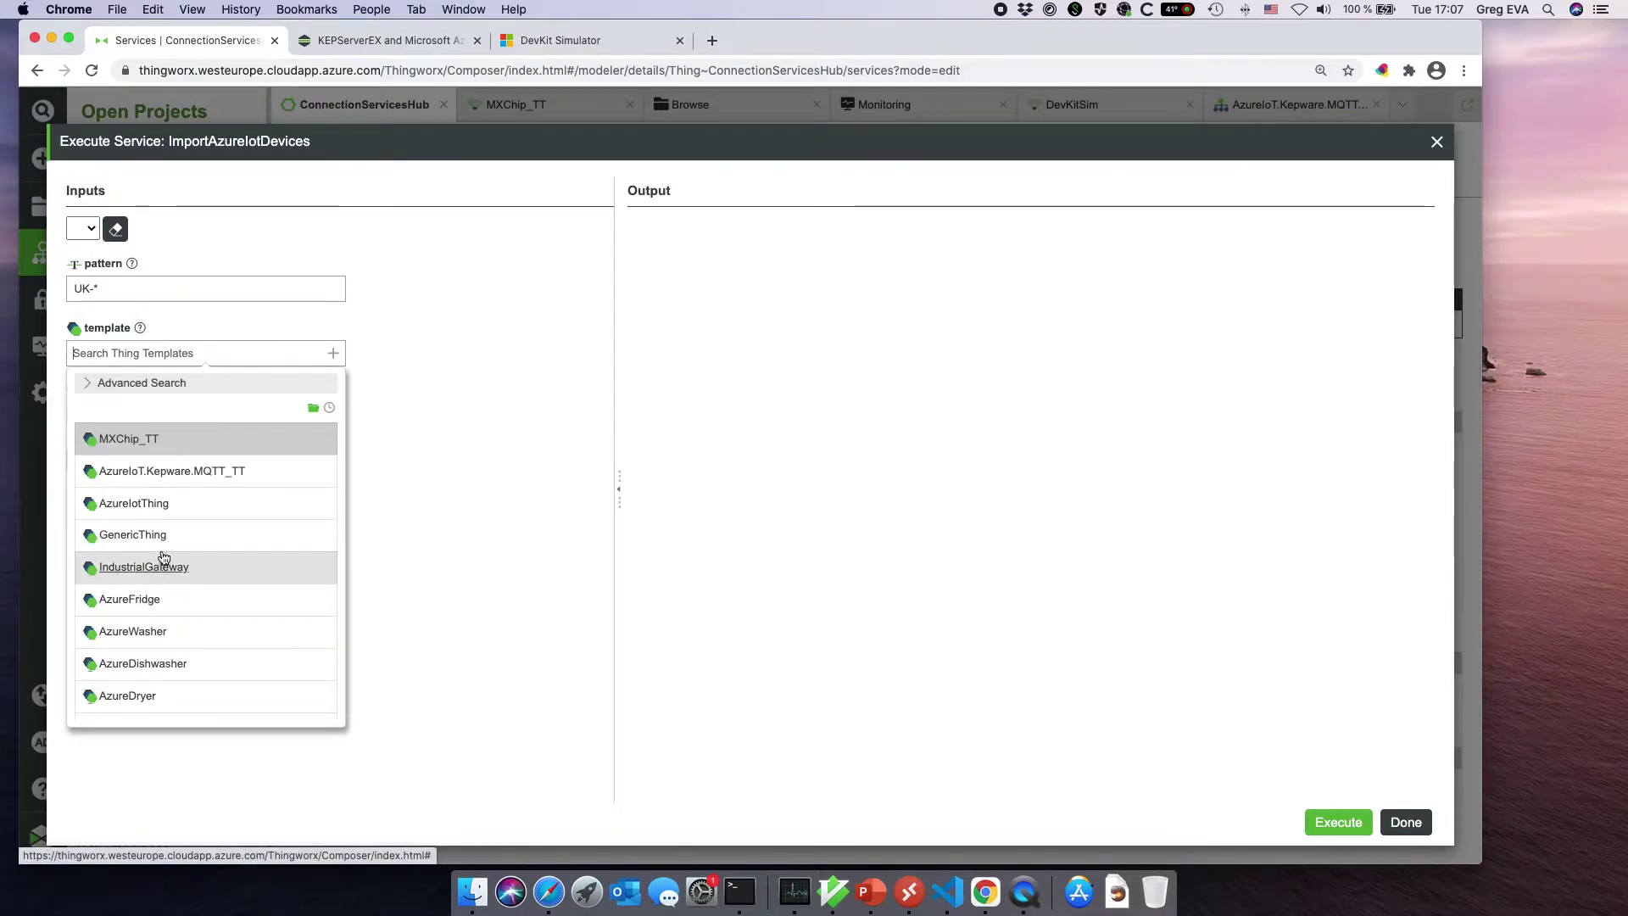
{"action": "left_click", "coordinate": [156, 506]}
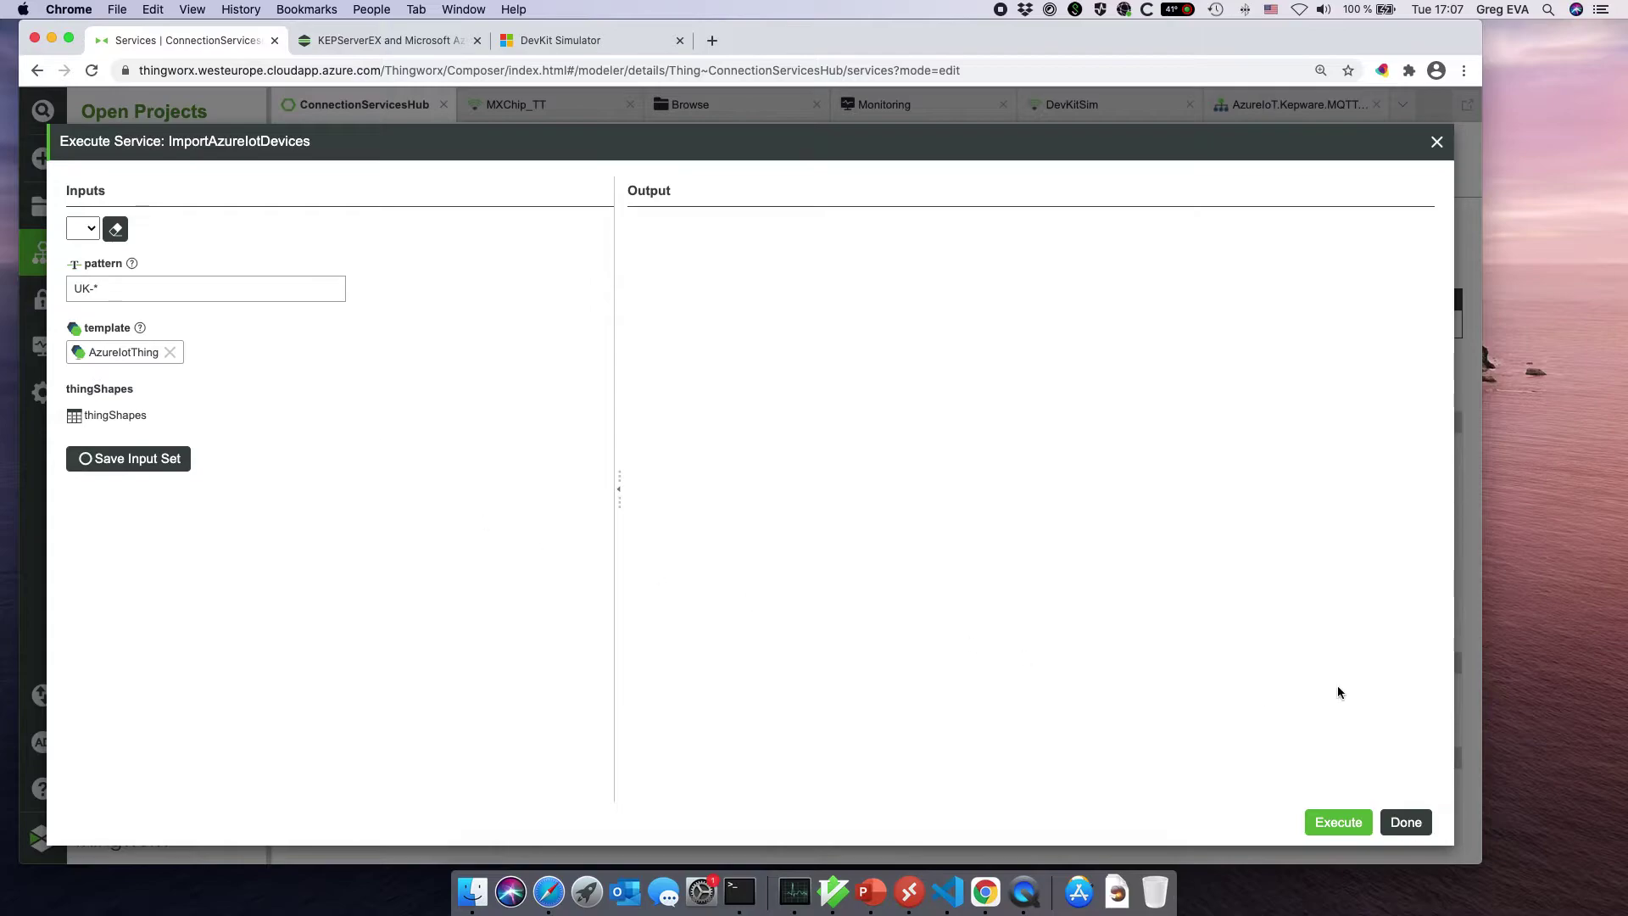
{"action": "left_click", "coordinate": [1338, 822]}
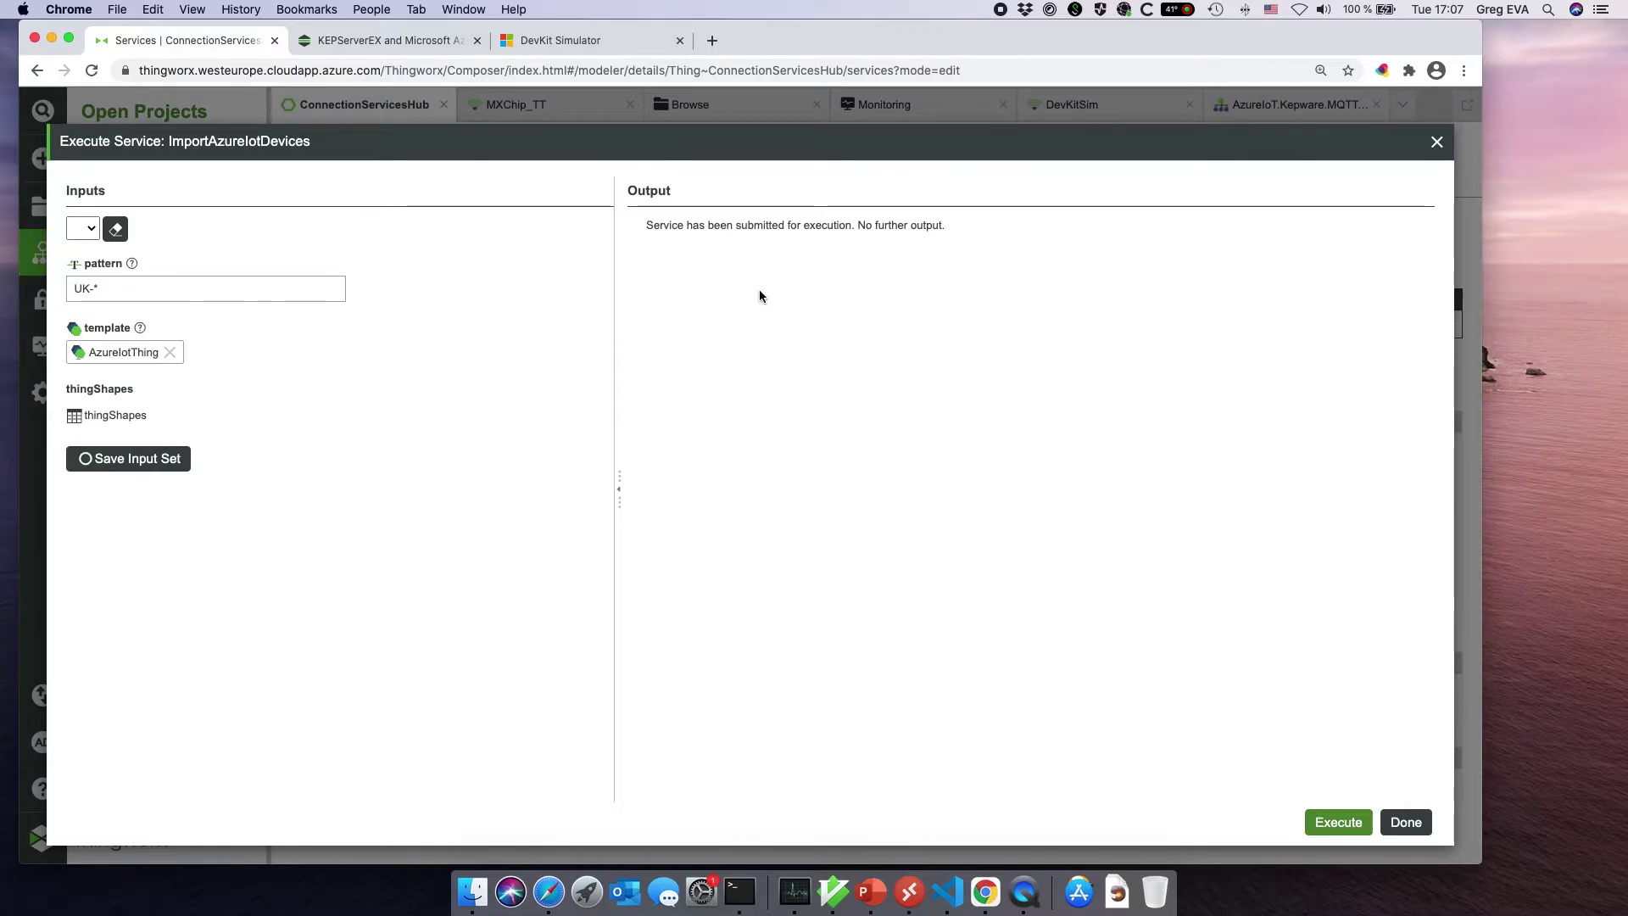
{"action": "left_click", "coordinate": [1404, 821]}
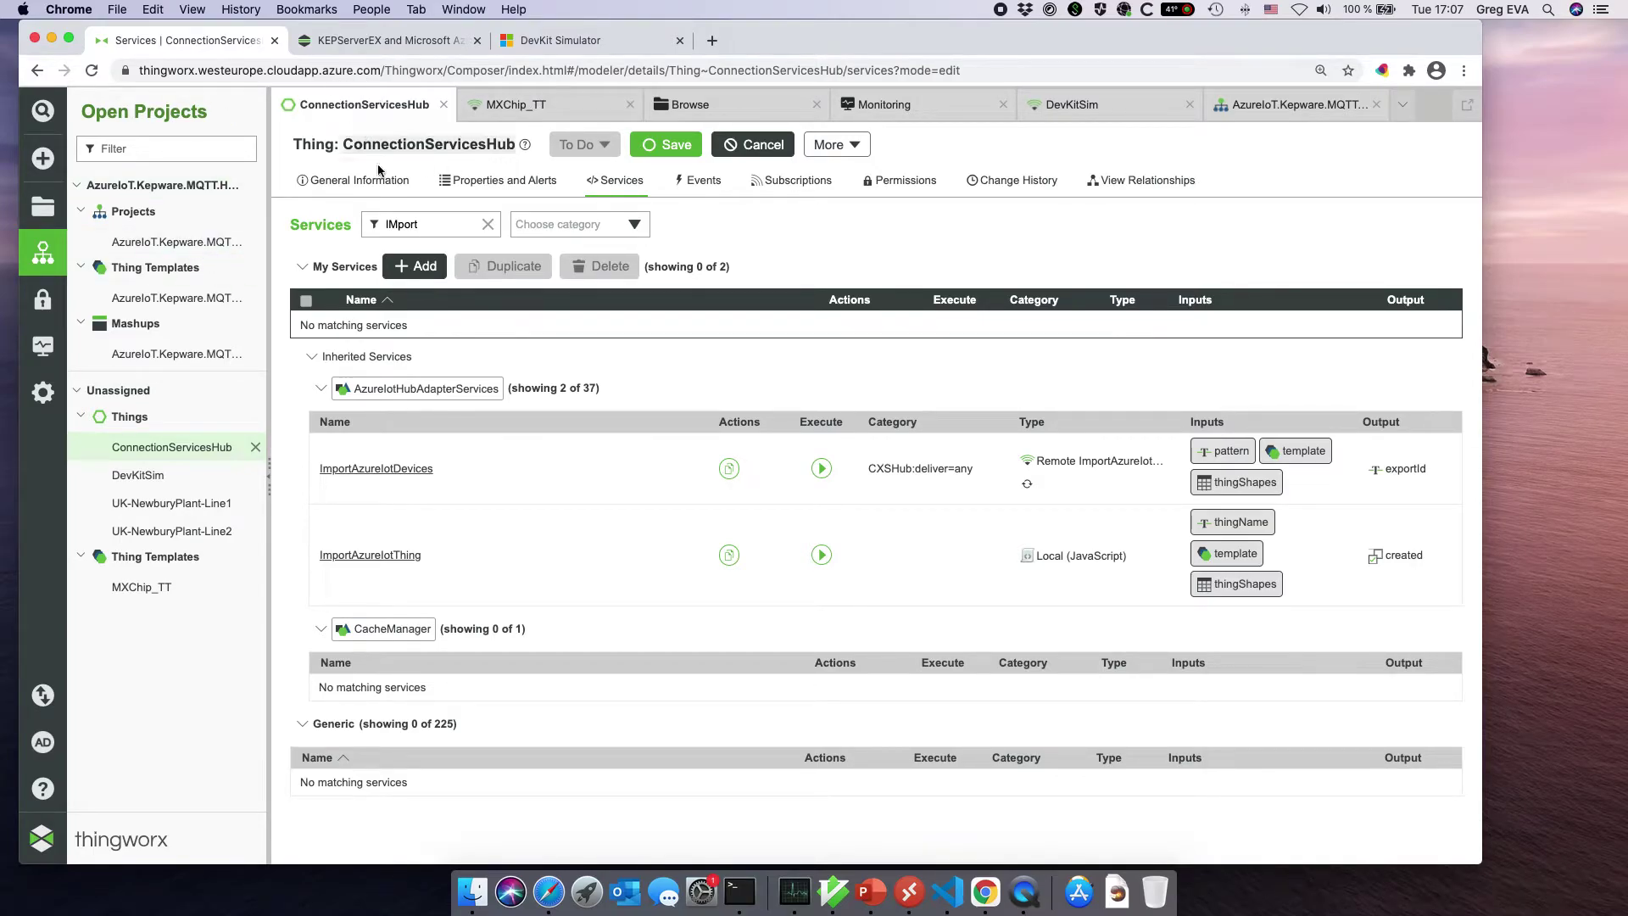
- Open the UK-NewburyPlant-Line3 Thing from the list of Things and show its properties and alerts
{"action": "left_click", "coordinate": [42, 206]}
{"action": "left_click", "coordinate": [188, 276]}
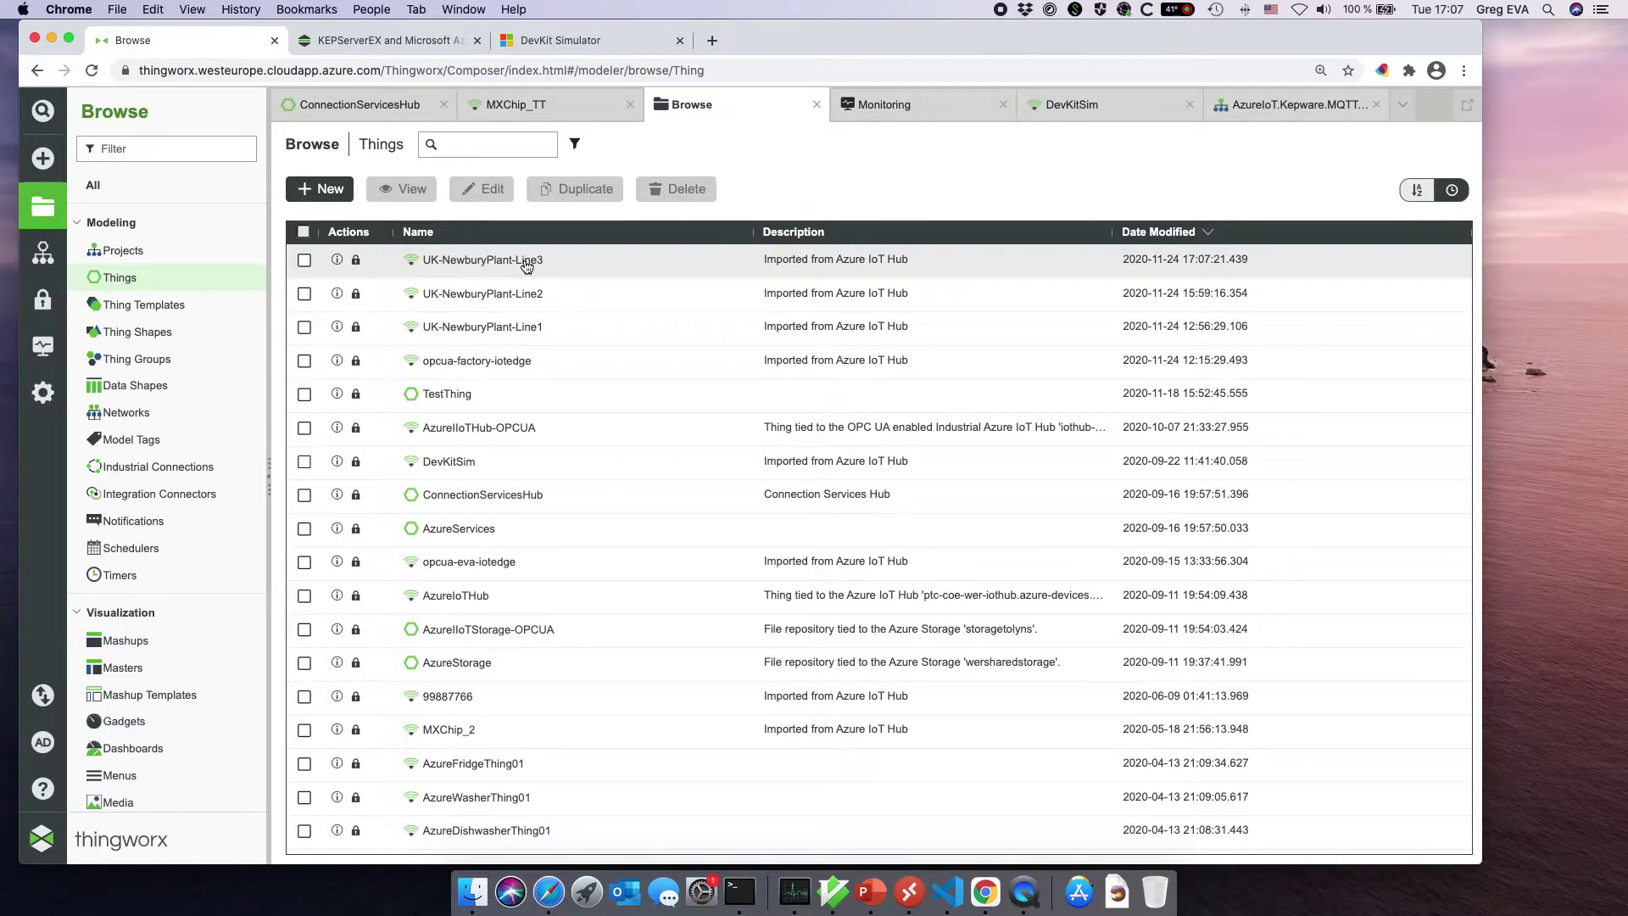
{"action": "left_click", "coordinate": [559, 265]}
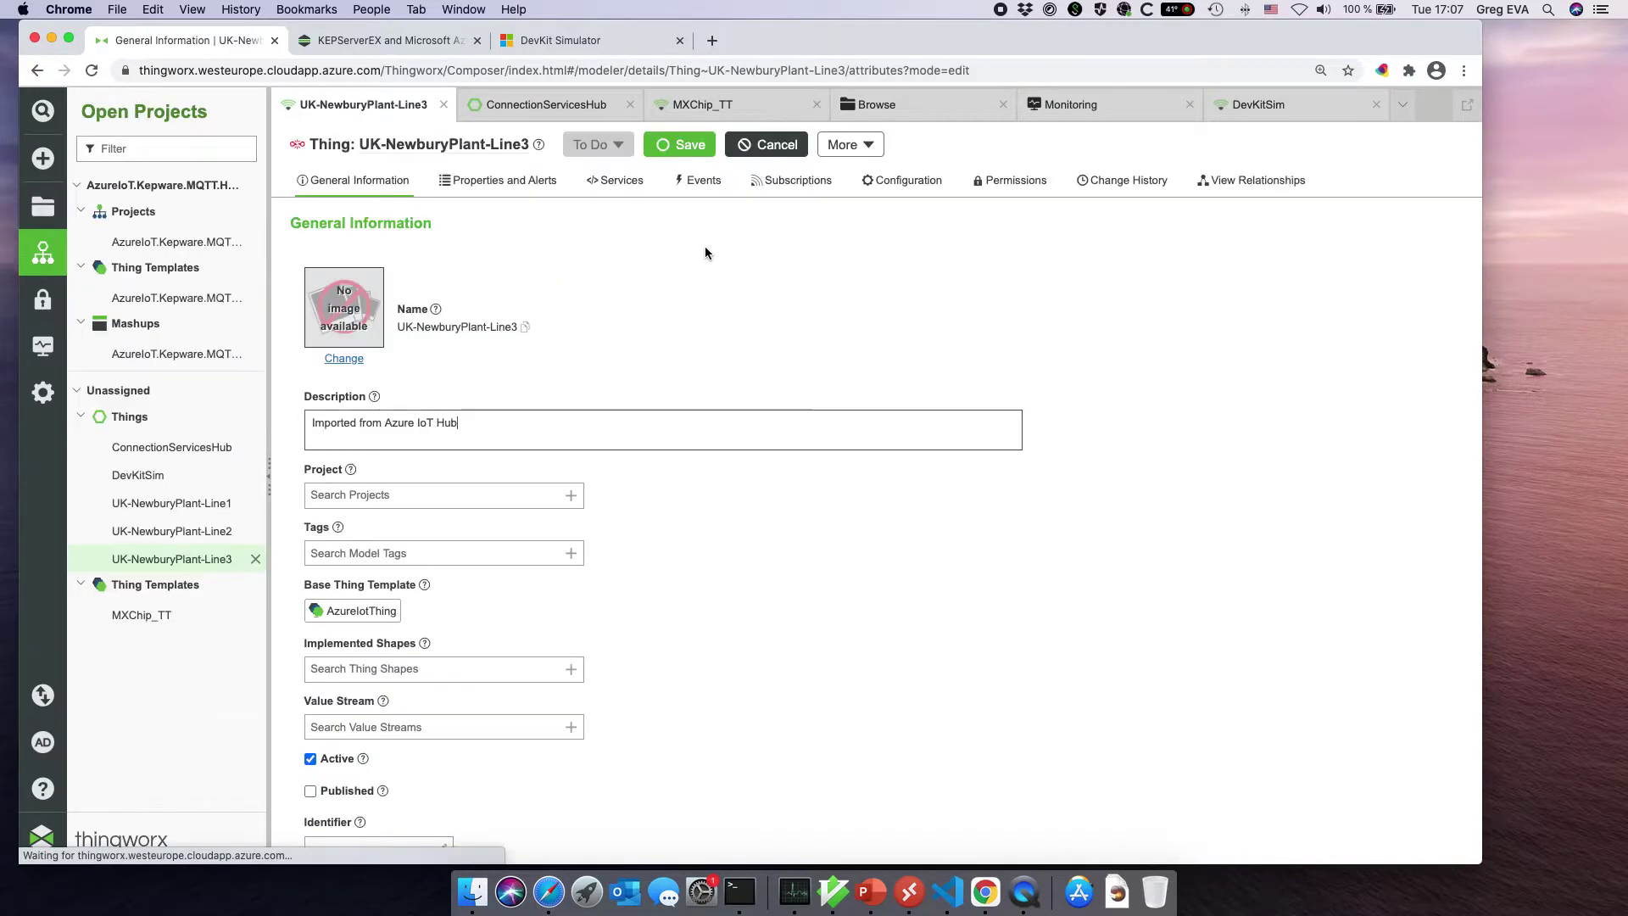
{"action": "left_click", "coordinate": [498, 180]}
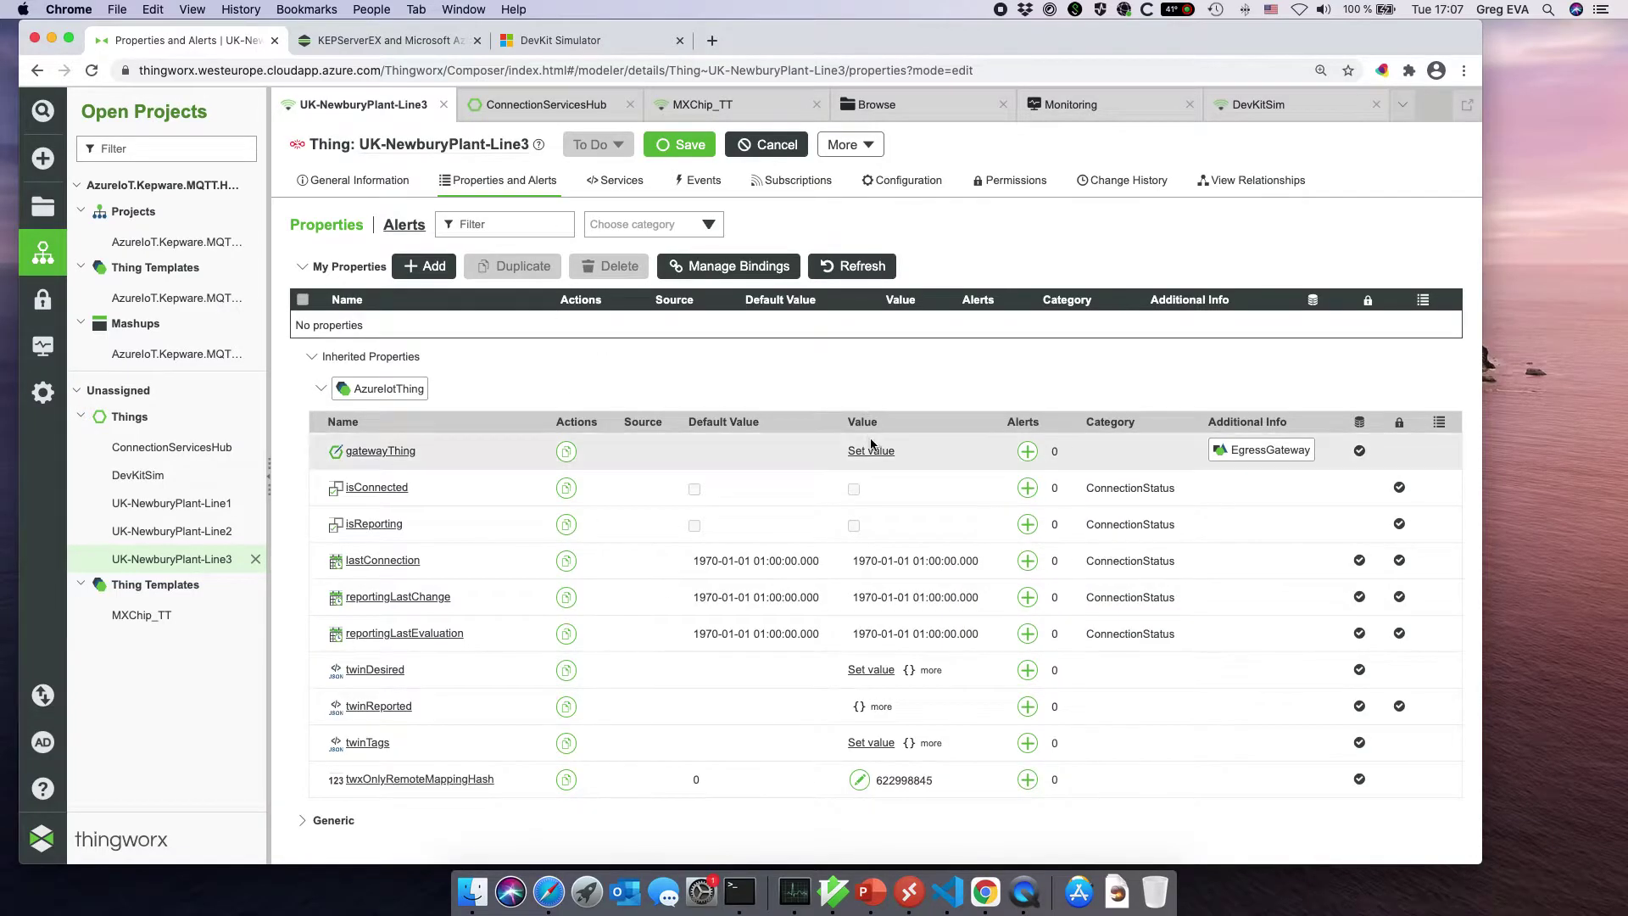
- Set UK-NewburyPlant-Line3's gatewayThing property to AzureIIoTHub-OPCUA and save the Thing
{"action": "left_click", "coordinate": [881, 453]}
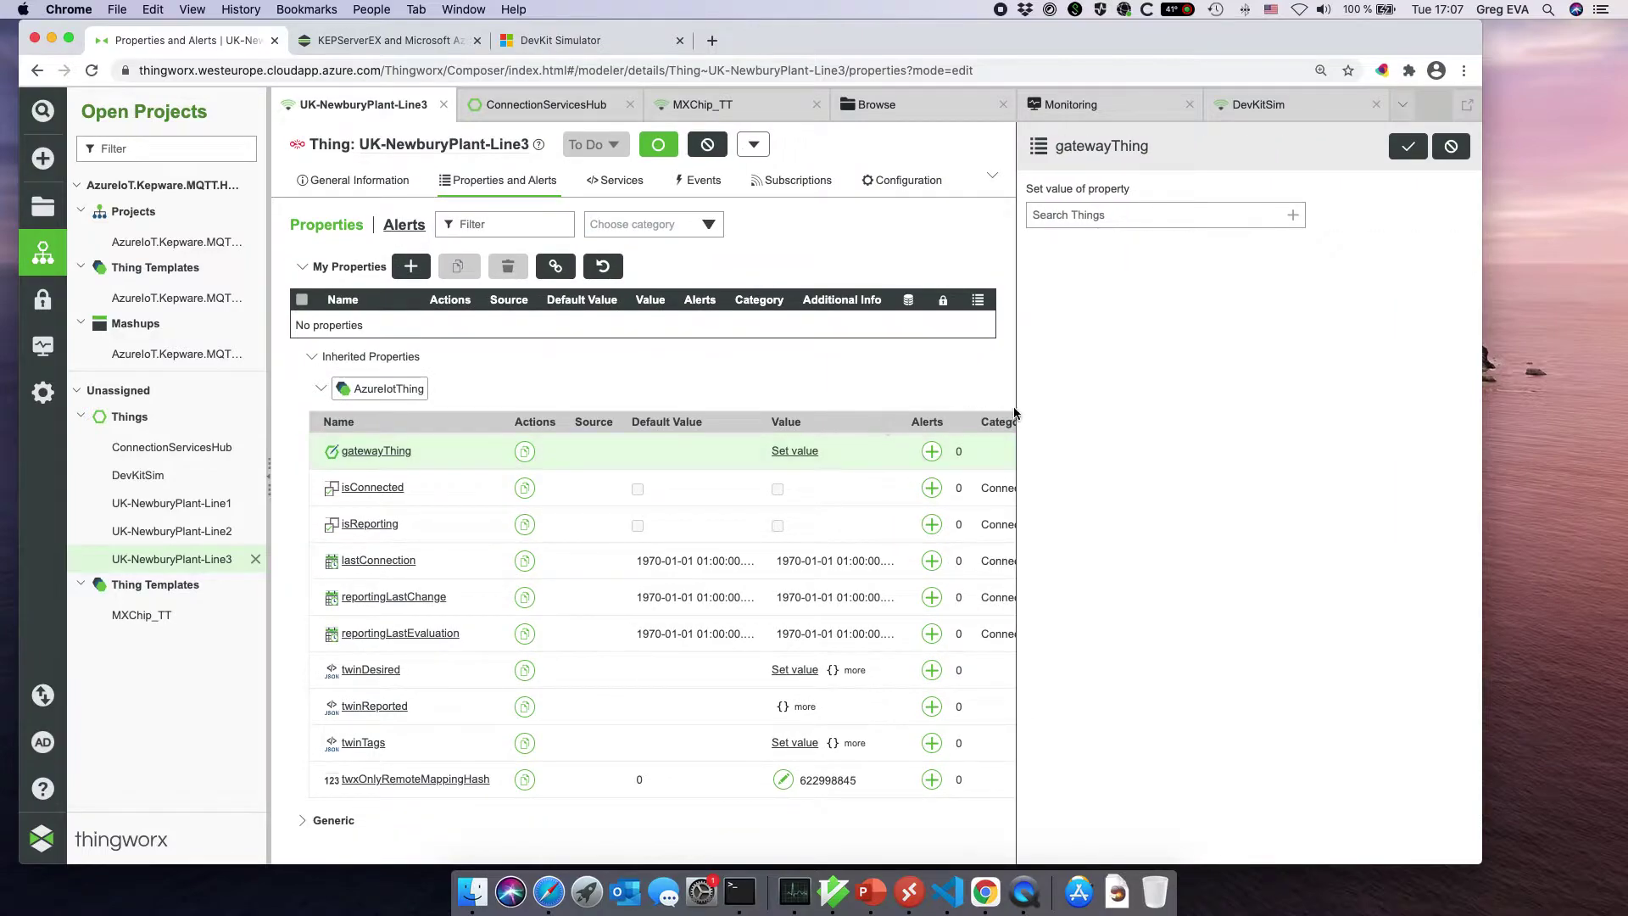
{"action": "left_click", "coordinate": [1231, 219]}
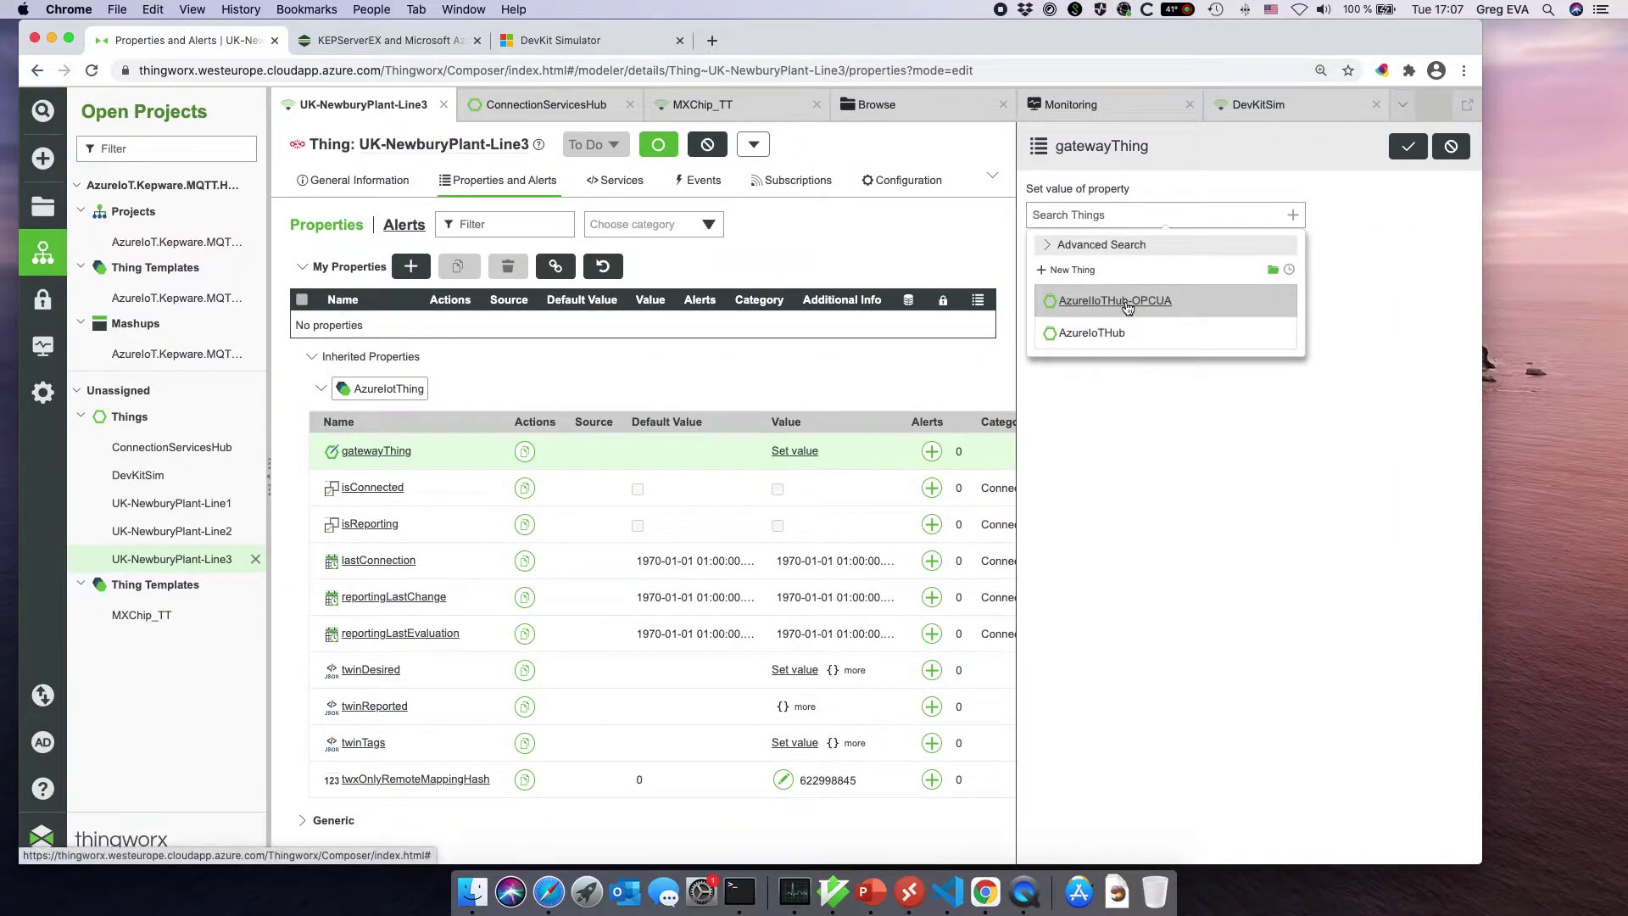
{"action": "left_click", "coordinate": [1131, 306]}
{"action": "left_click", "coordinate": [1407, 146]}
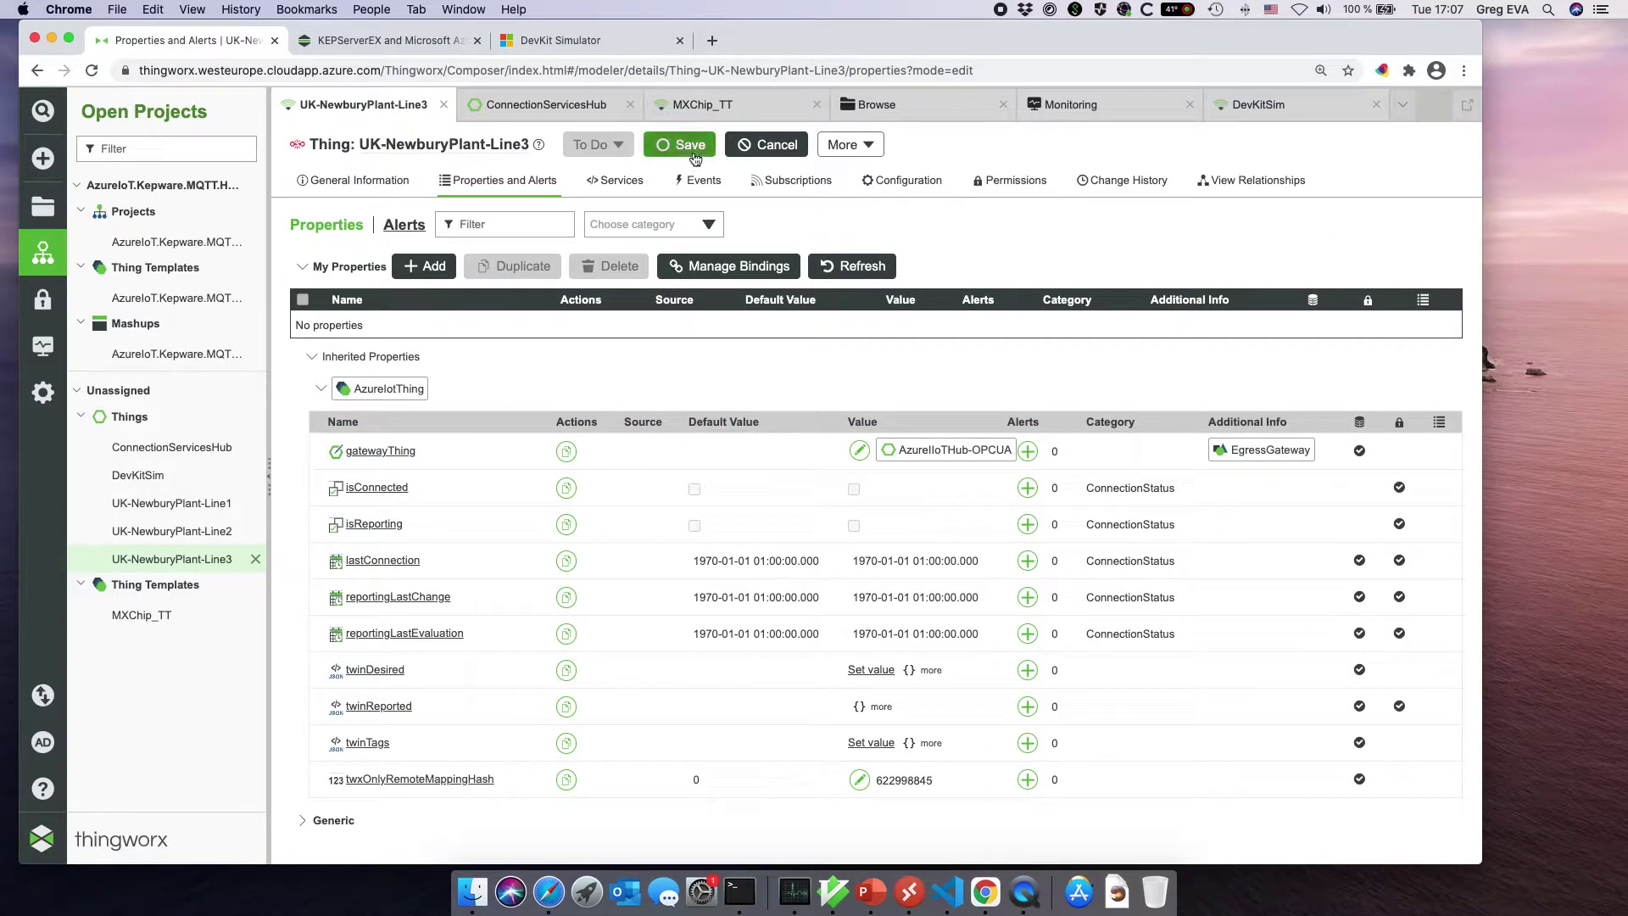
{"action": "left_click", "coordinate": [686, 146]}
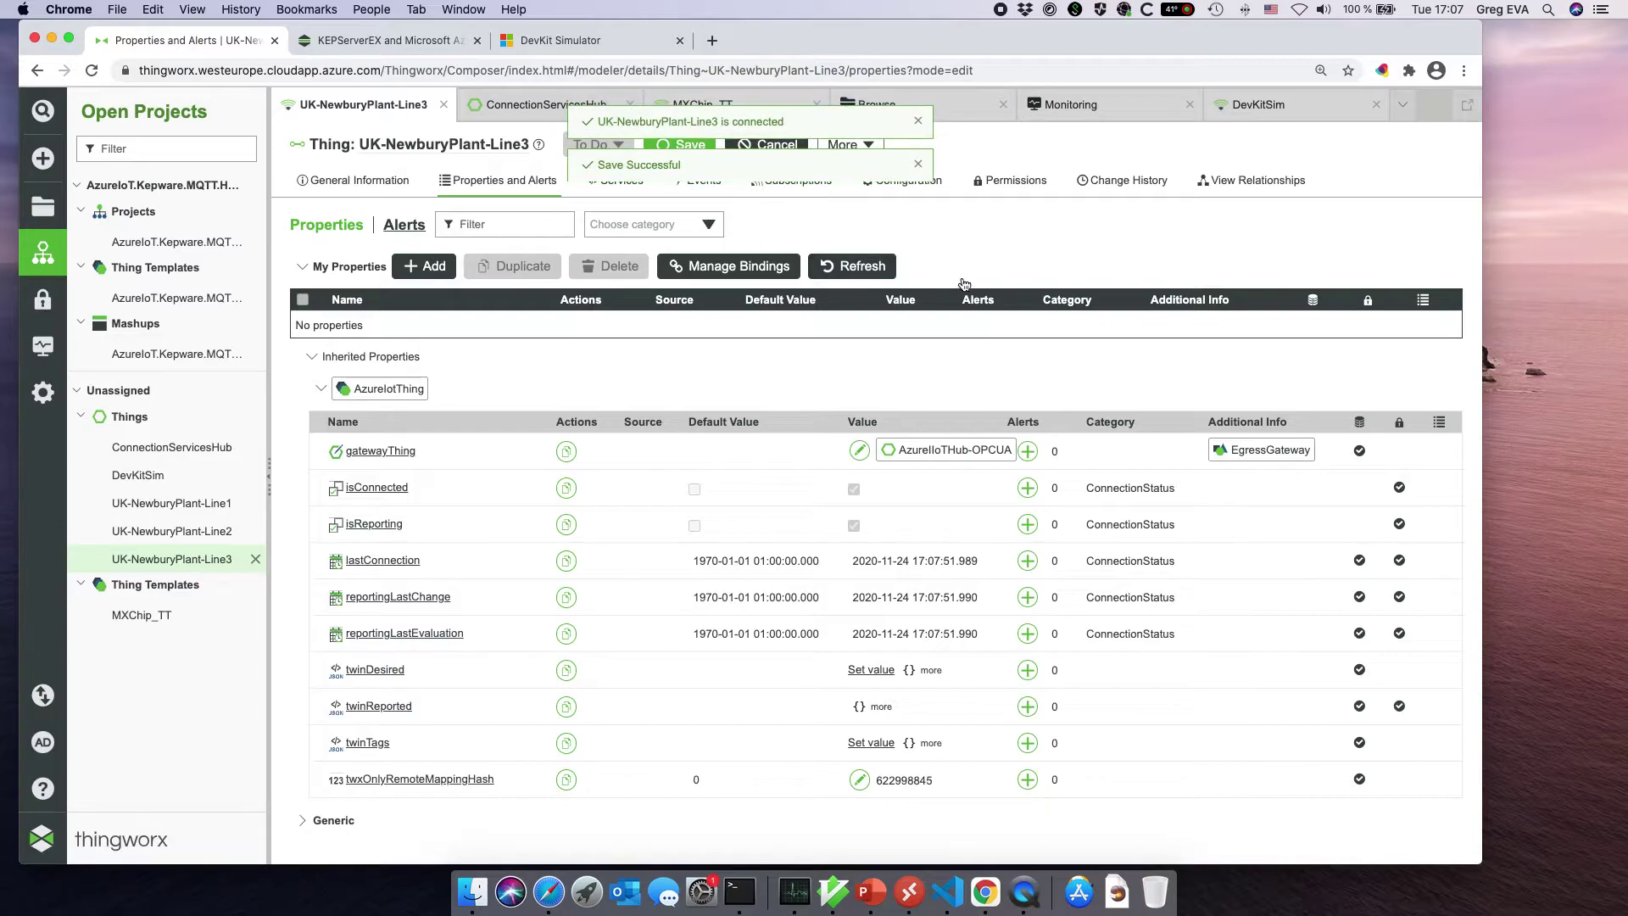
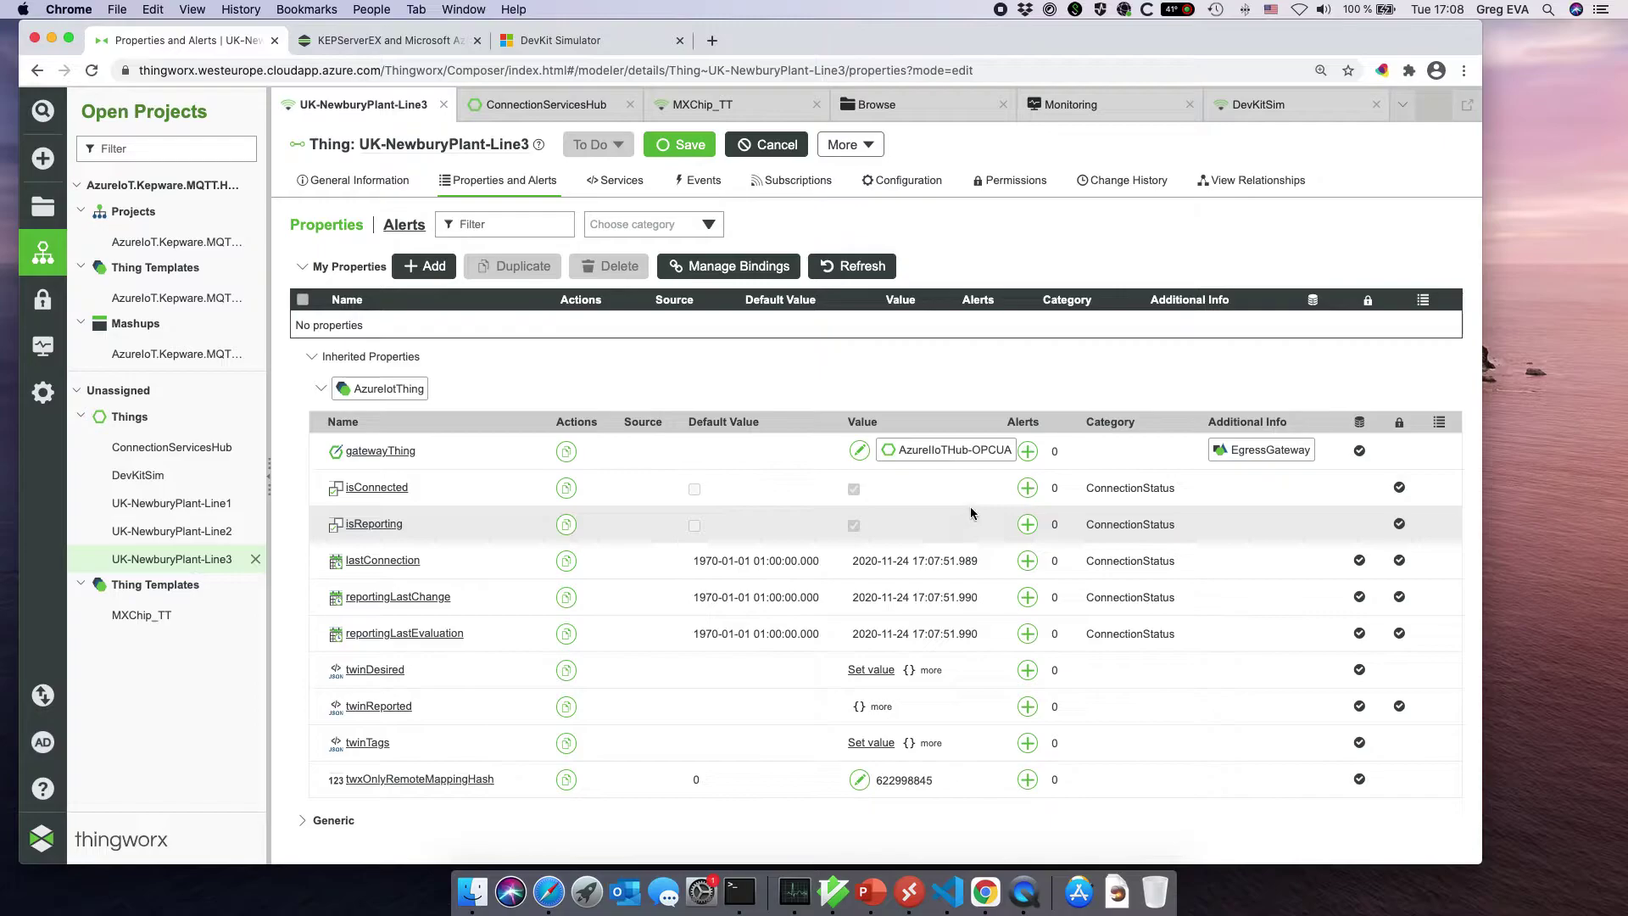
- Start a new property on UK-NewburyPlant-Line3 named values with the base type JSON
{"action": "left_click", "coordinate": [424, 266]}
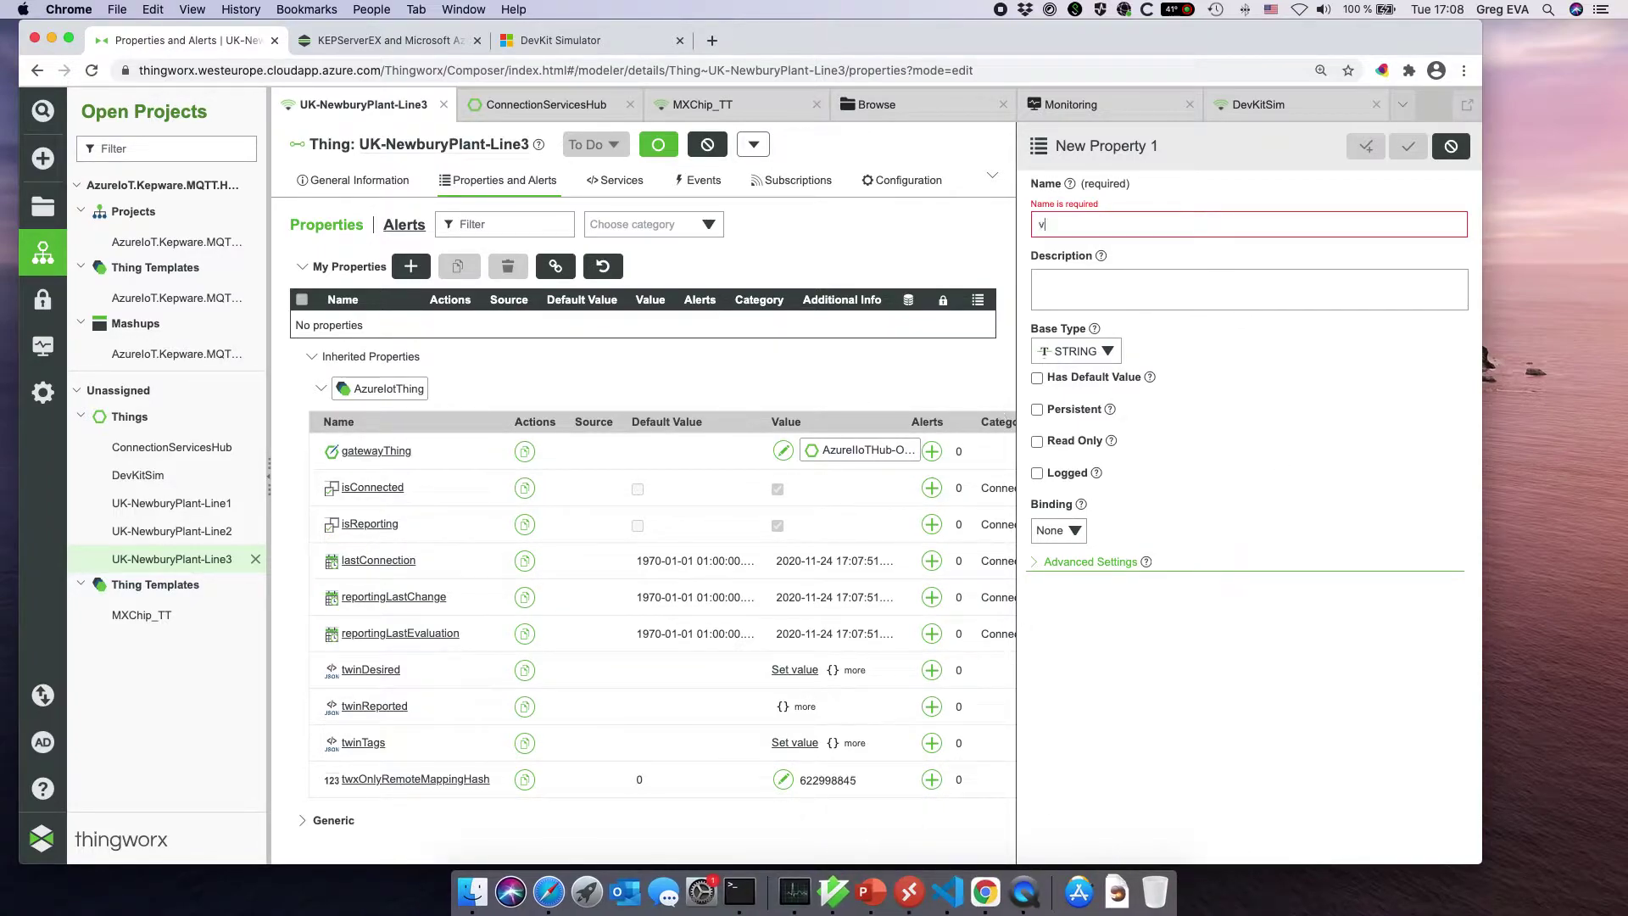
{"action": "type", "text": "s"}
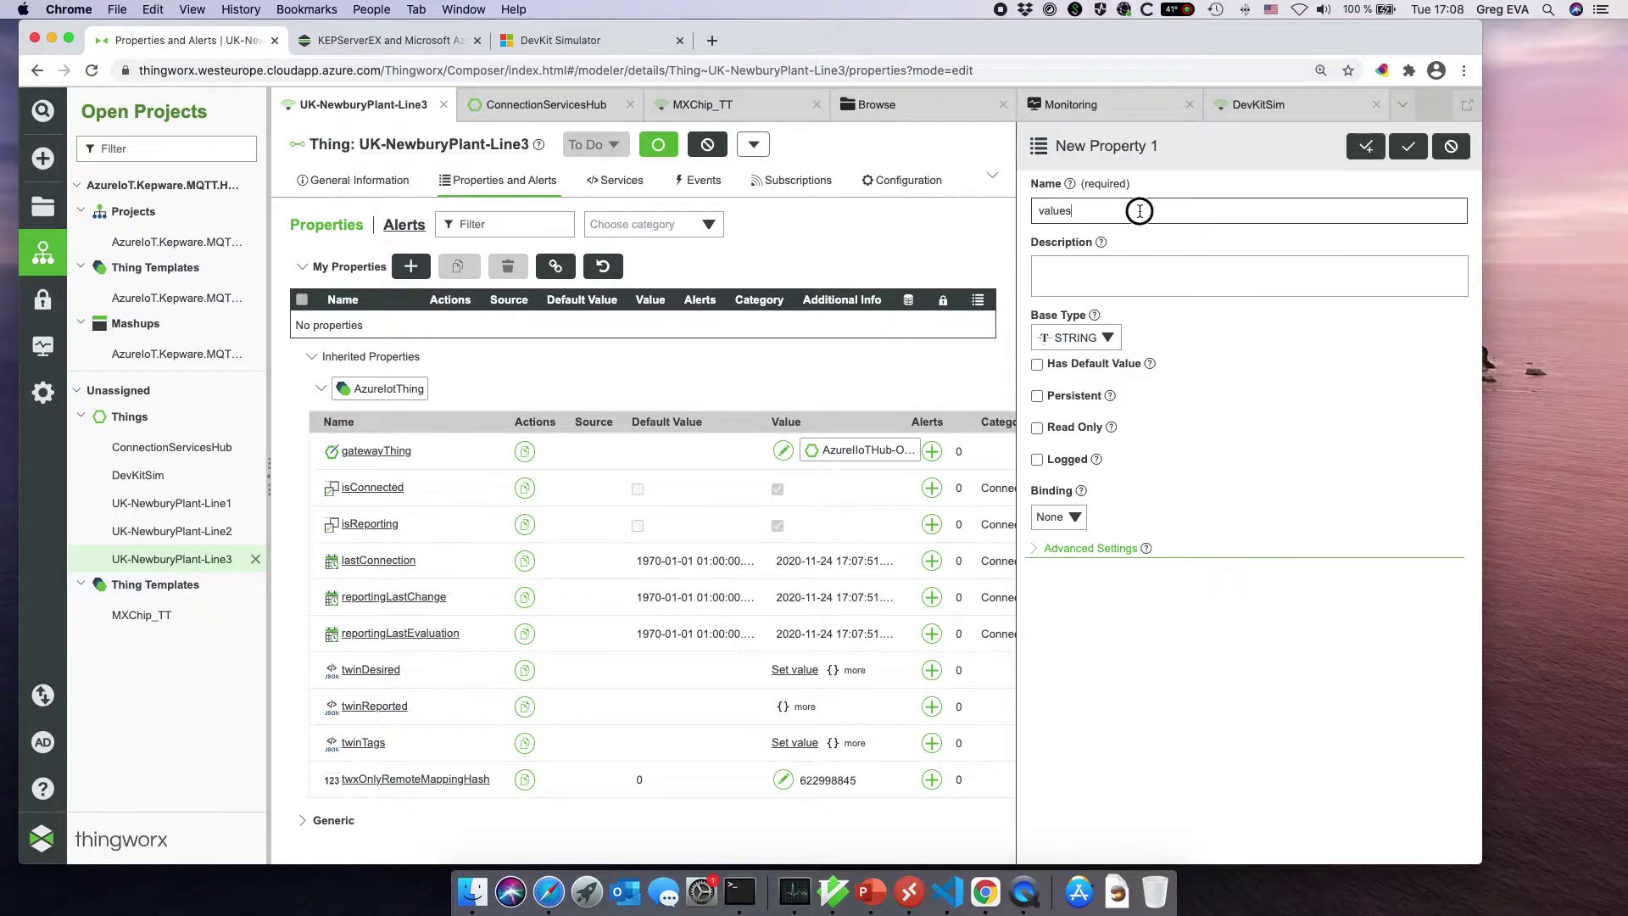
{"action": "left_click", "coordinate": [1146, 256]}
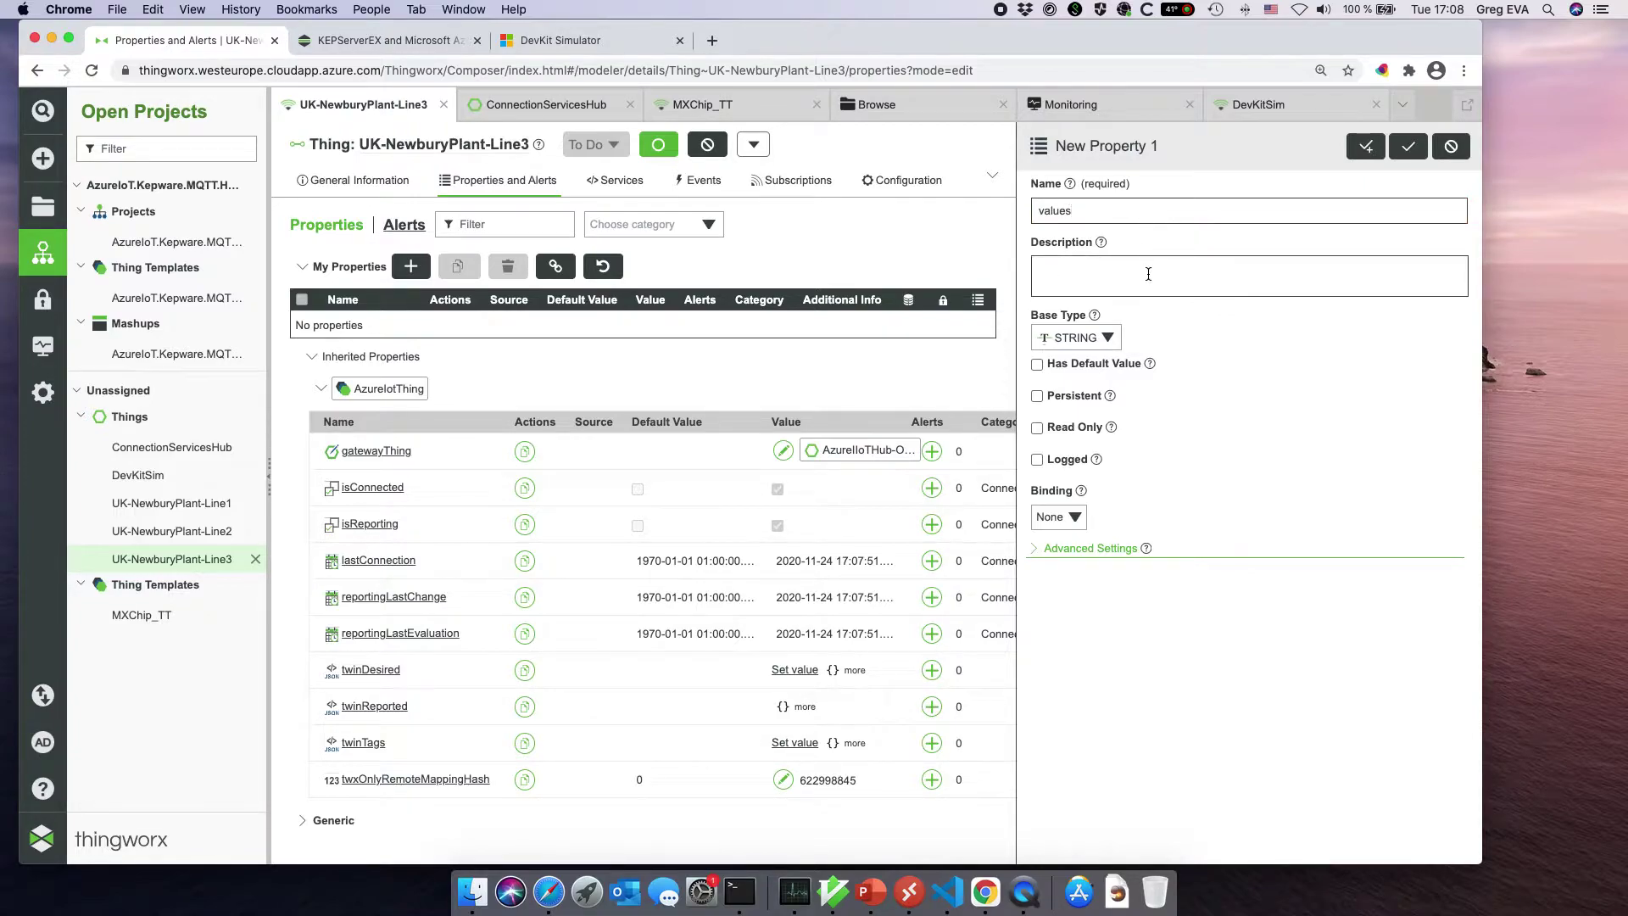
{"action": "left_click", "coordinate": [1075, 337]}
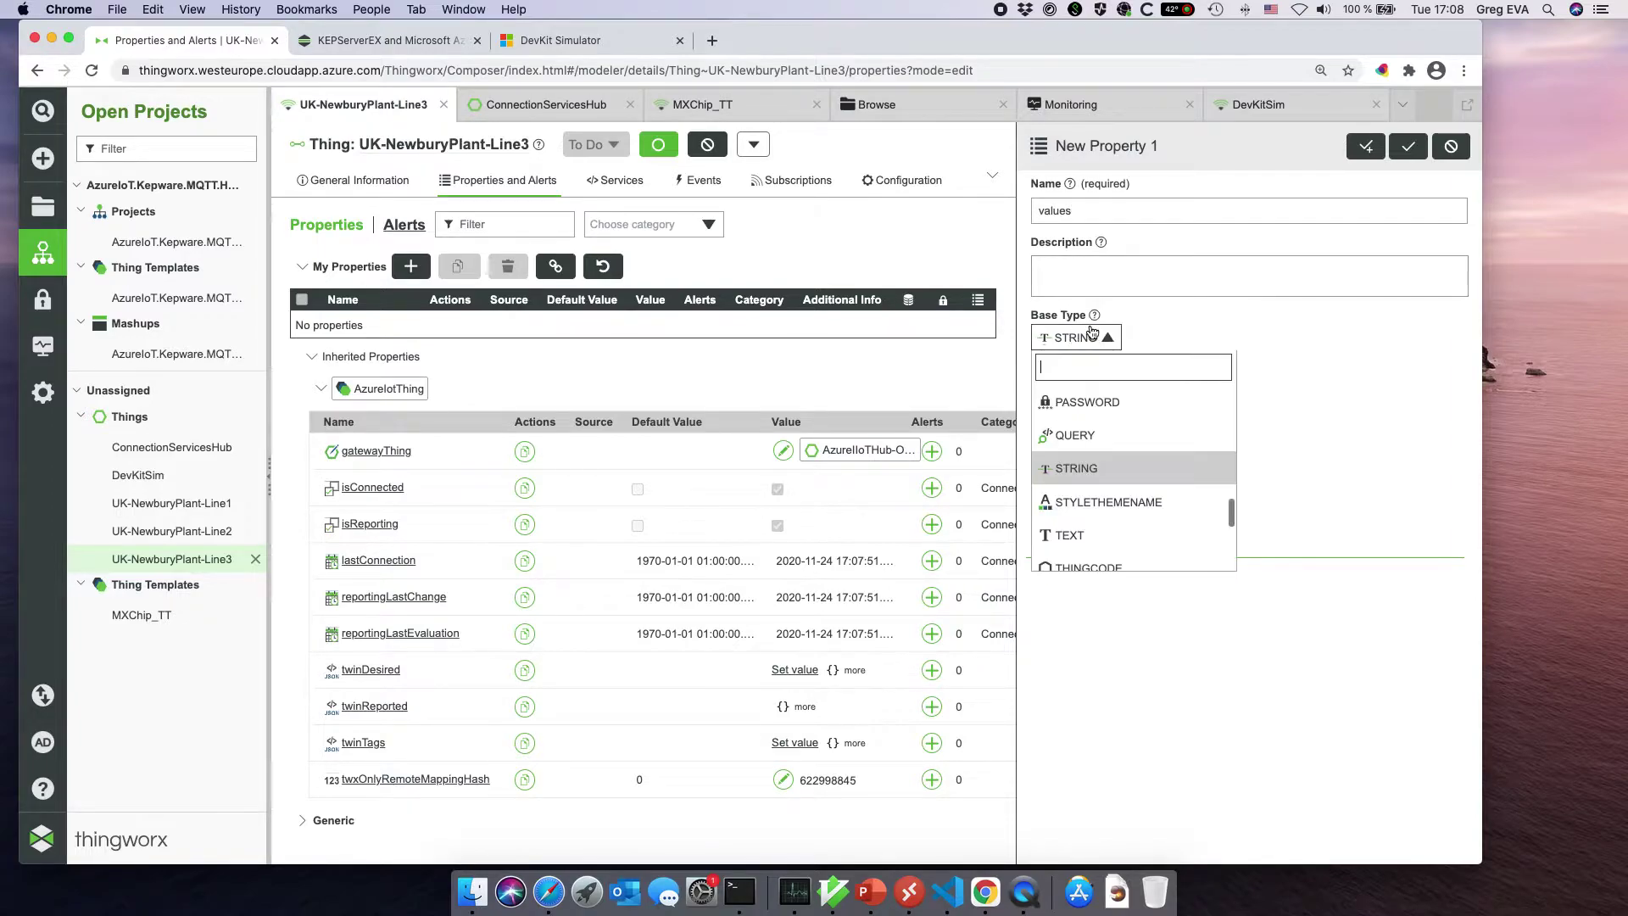
{"action": "type", "text": "jsc"}
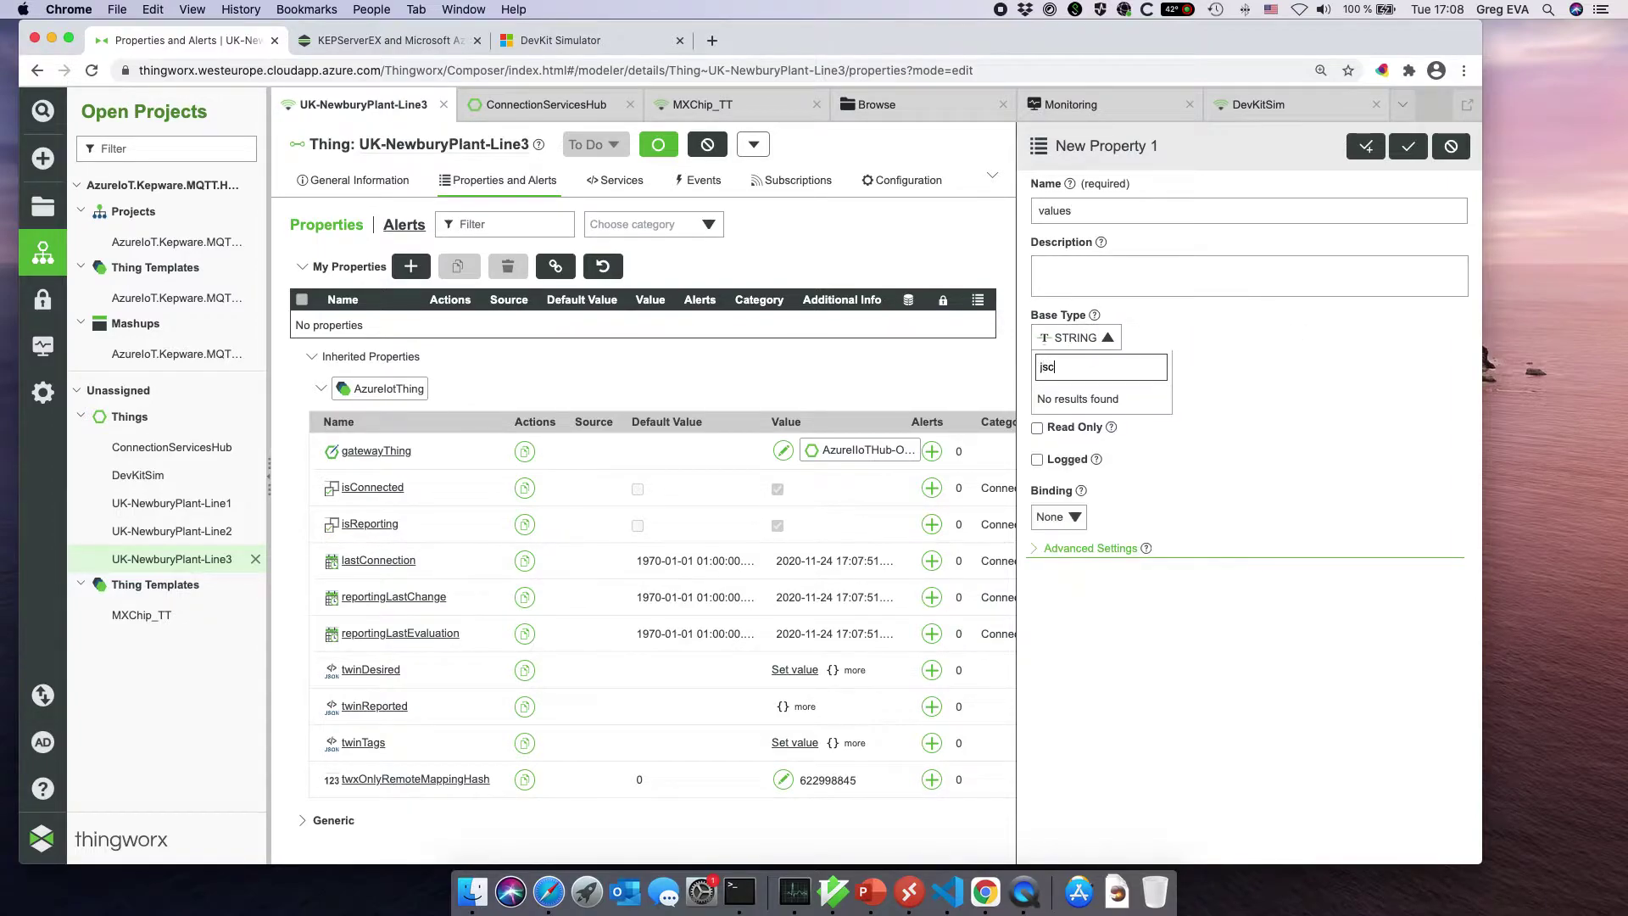
{"action": "key", "text": "BackSpace"}
{"action": "type", "text": "on"}
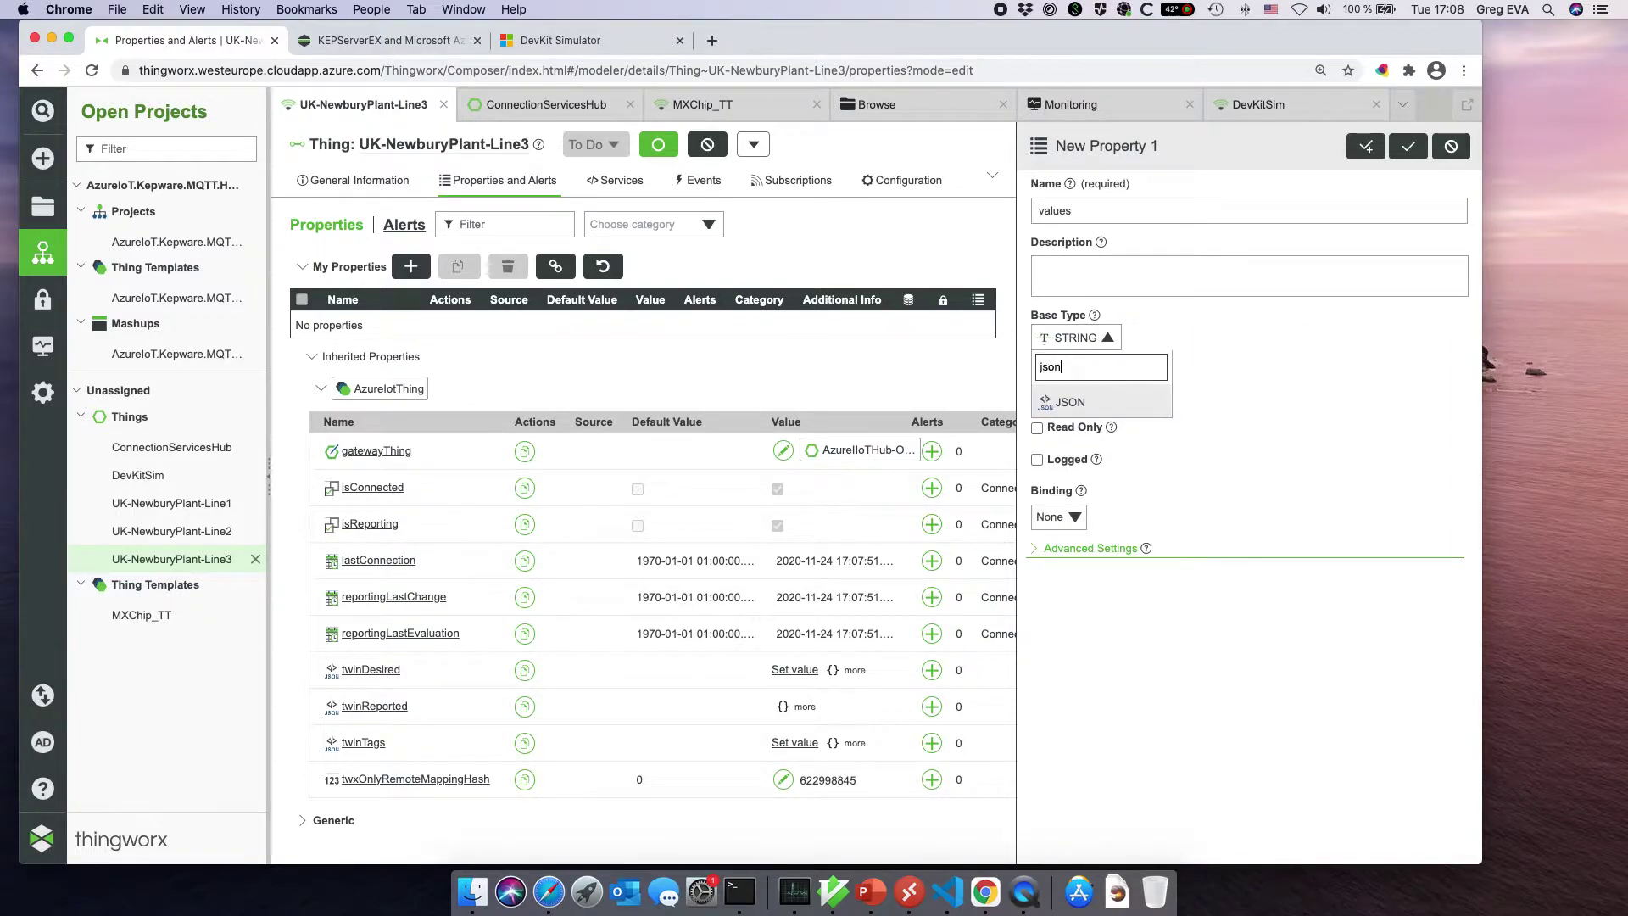
{"action": "left_click", "coordinate": [1126, 404]}
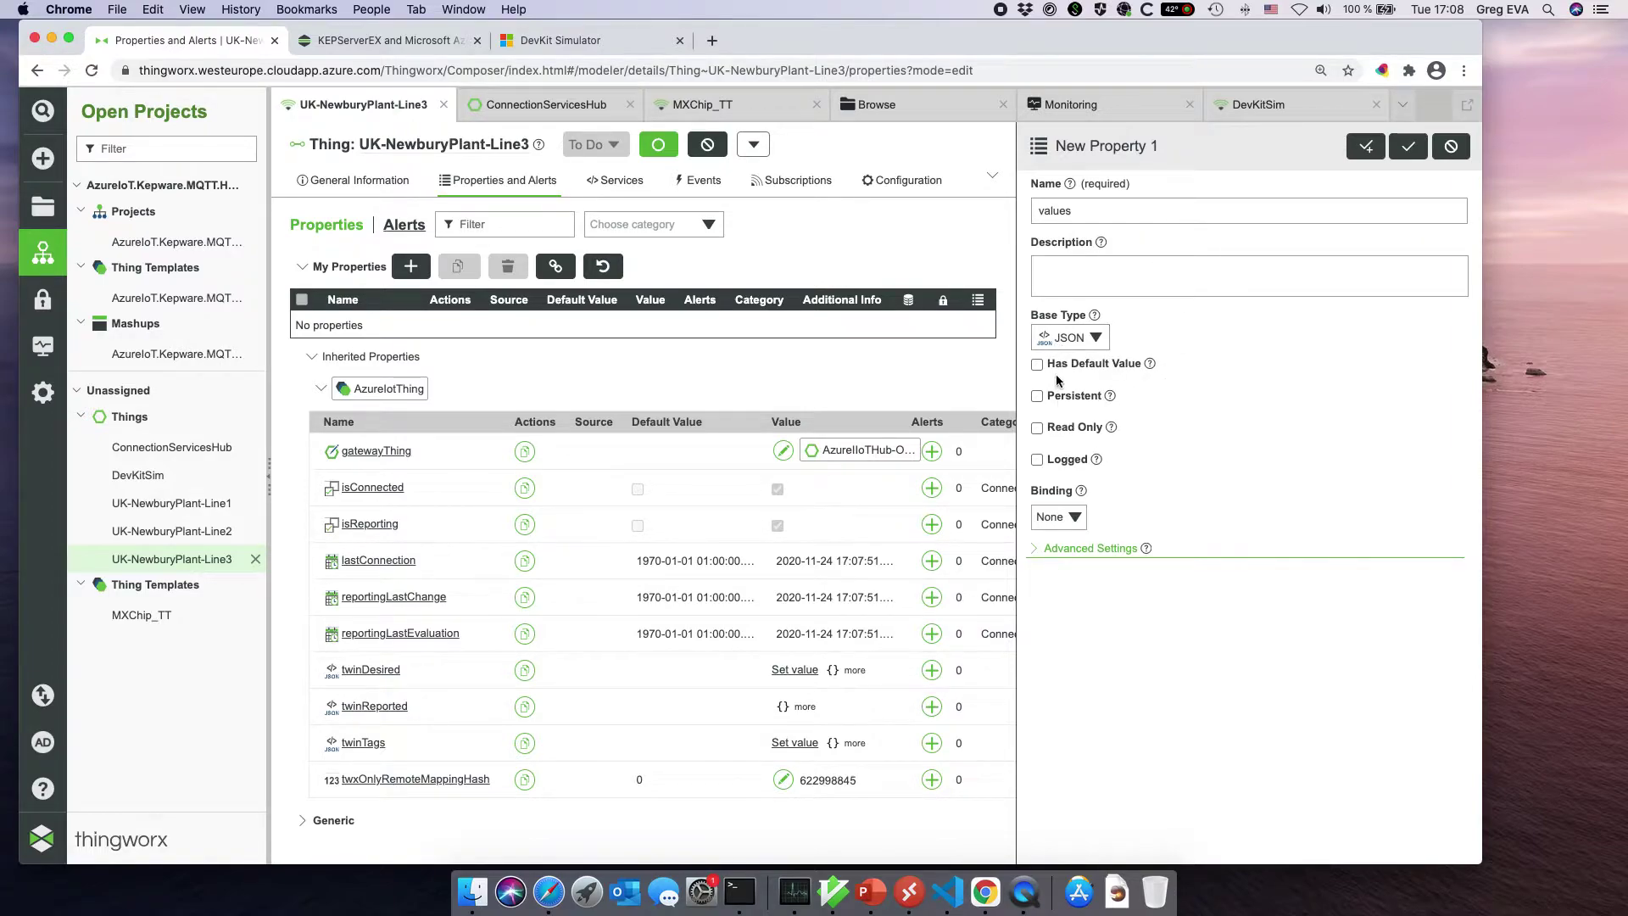
- Make the new property remotely bound, with values as its remote property name
{"action": "left_click", "coordinate": [1068, 518]}
{"action": "left_click", "coordinate": [1089, 597]}
{"action": "left_click", "coordinate": [1107, 573]}
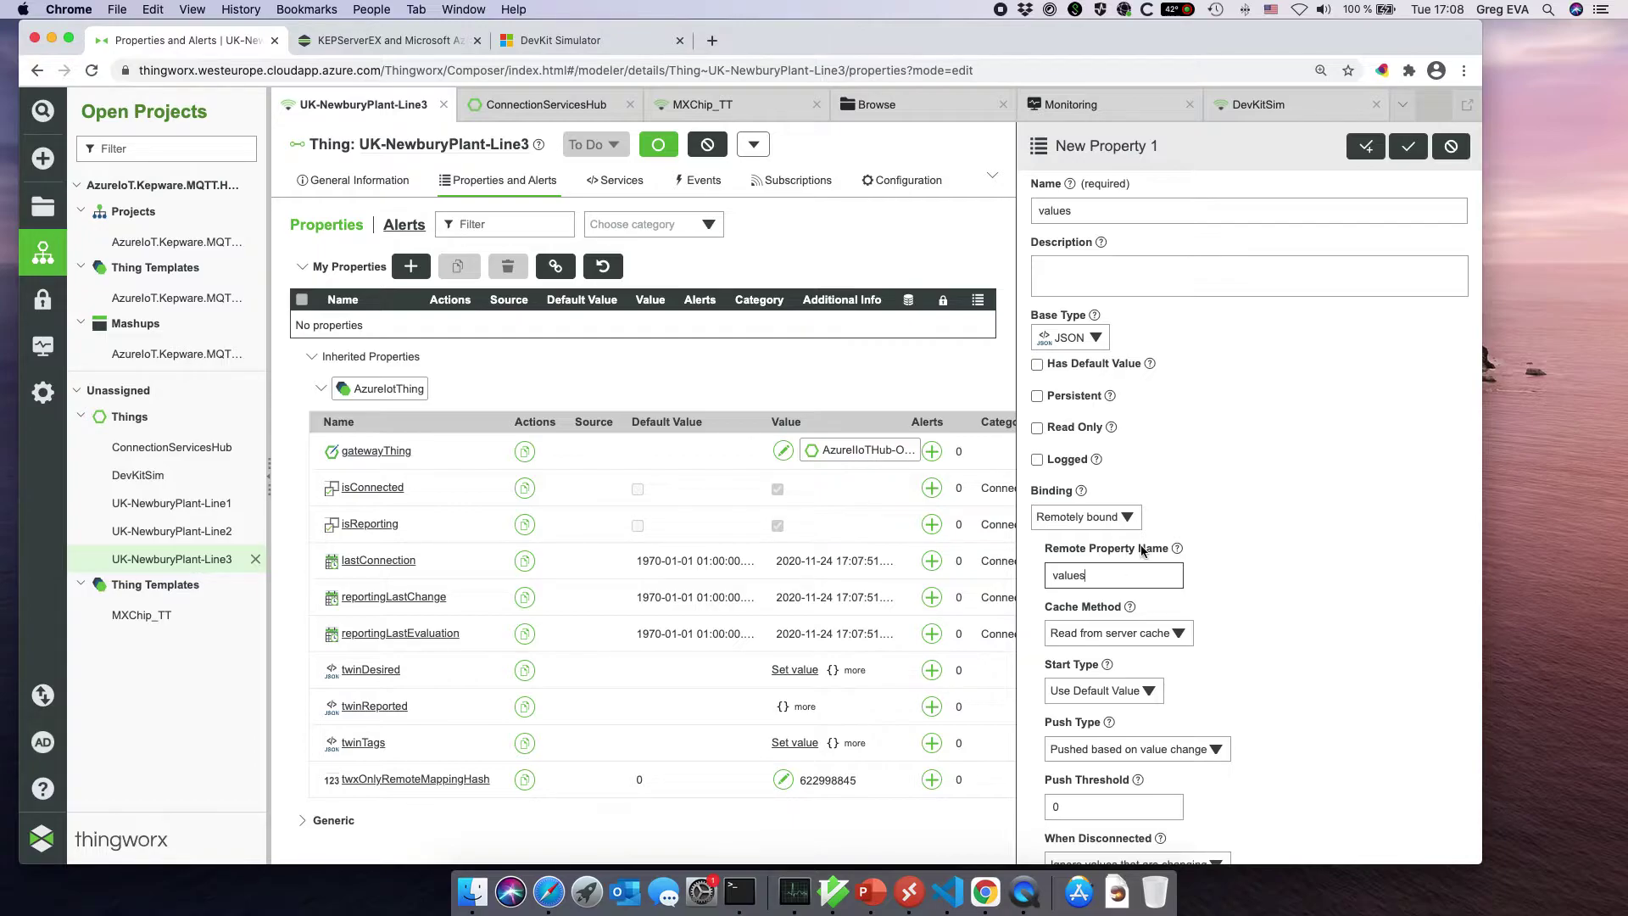
- Finish adding the remotely bound JSON property values to the UK-NewburyPlant-Line3 Thing, save it and refresh its properties
{"action": "left_click", "coordinate": [1427, 146]}
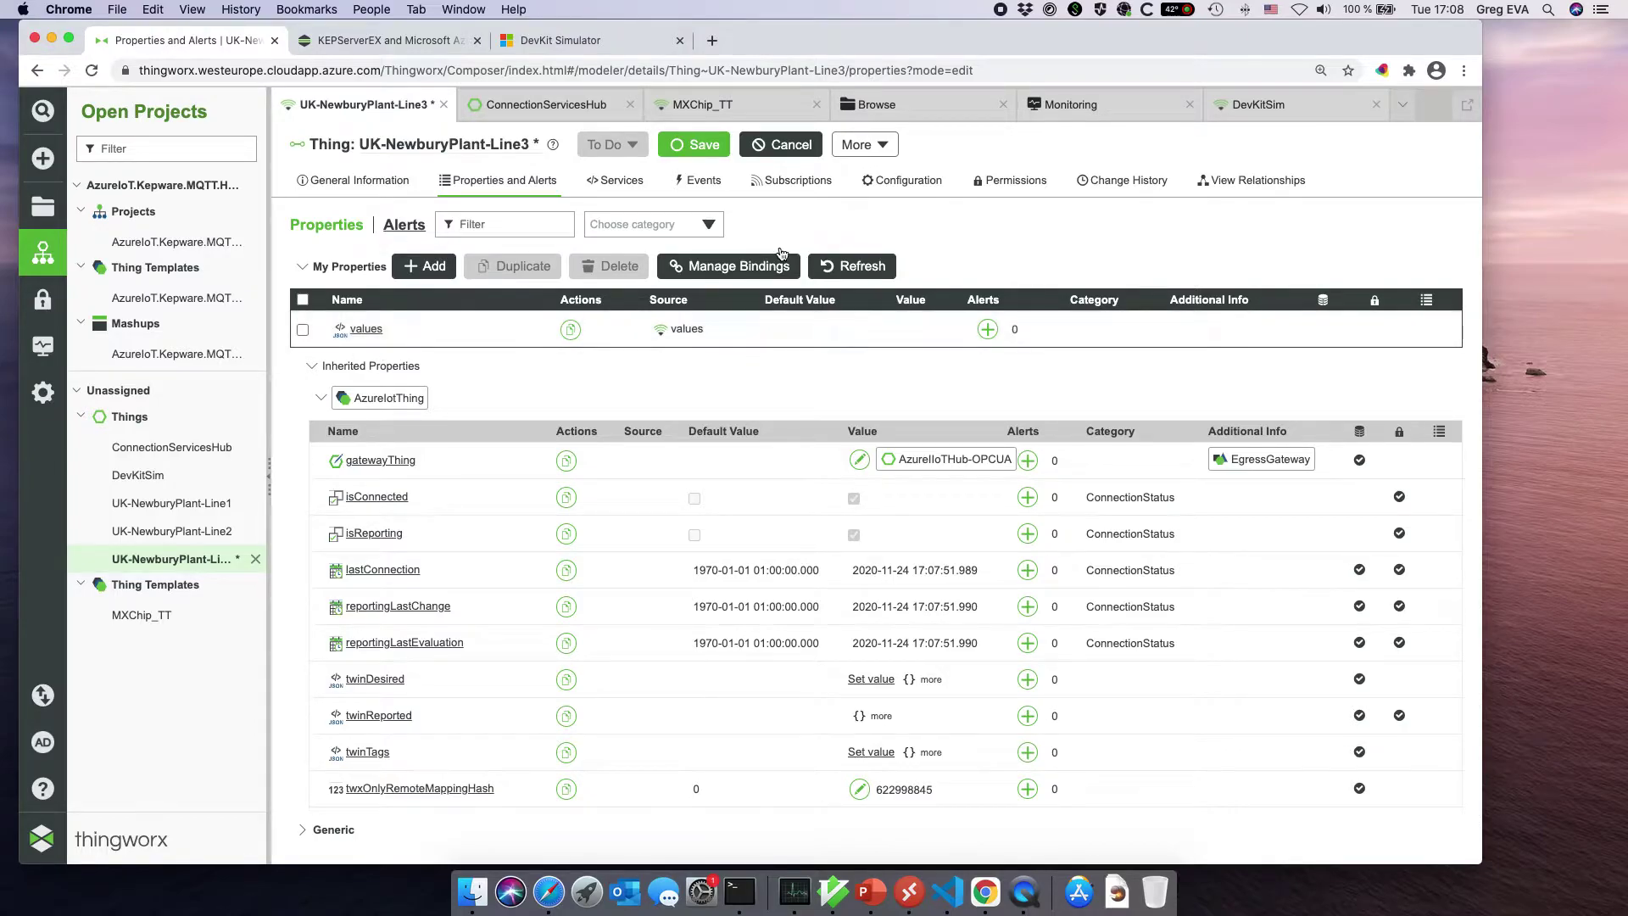
{"action": "left_click", "coordinate": [693, 144]}
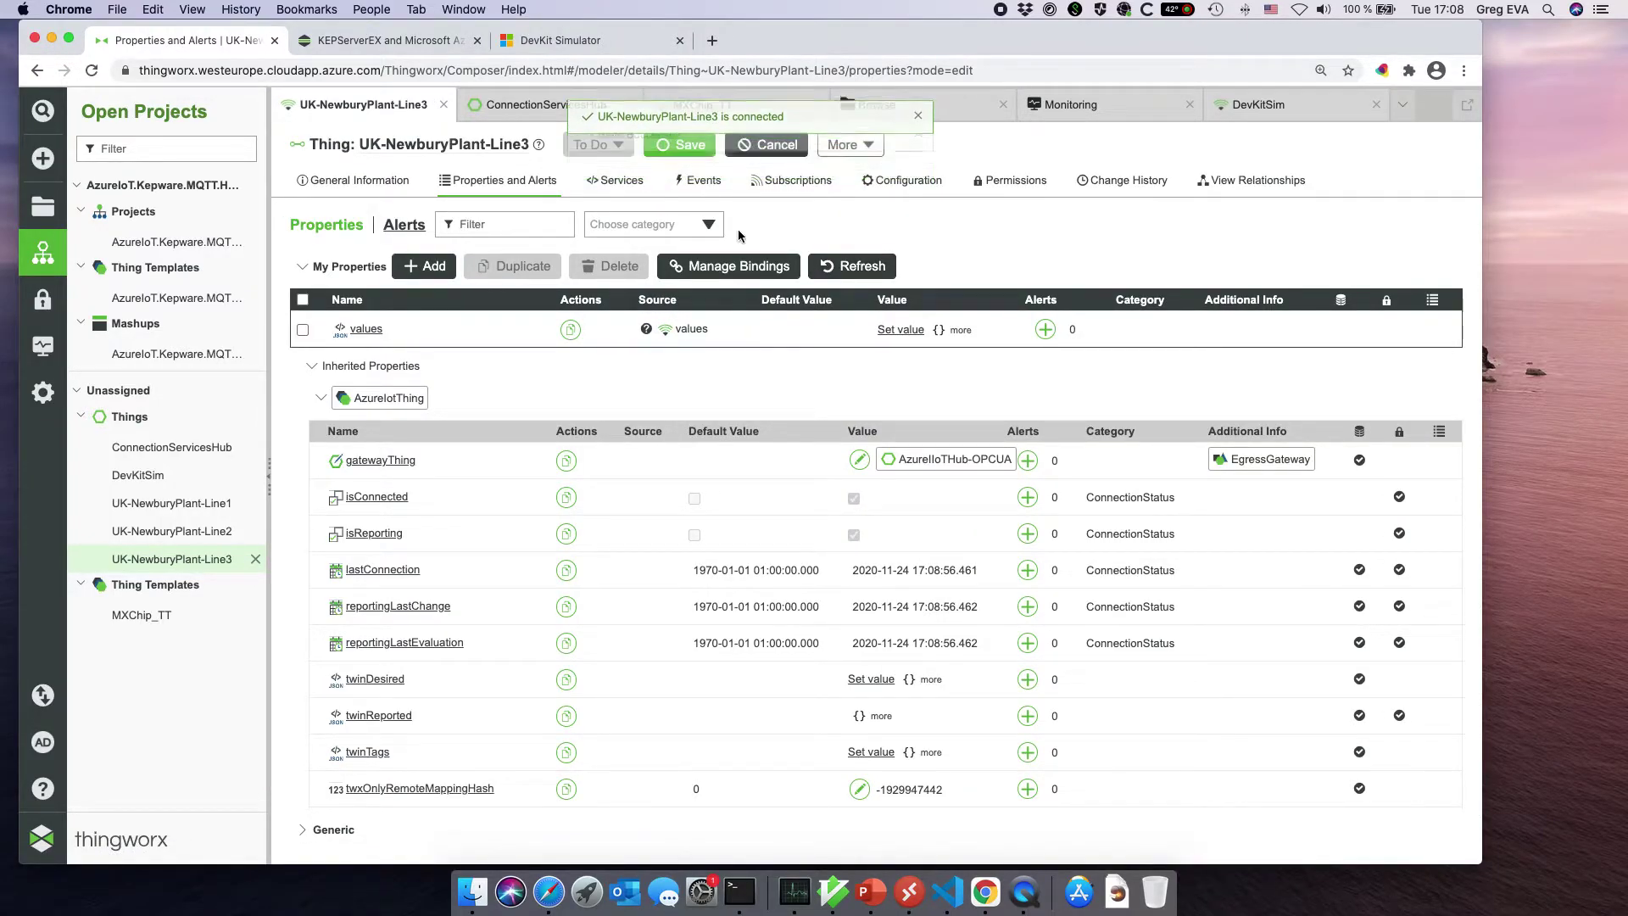
{"action": "left_click", "coordinate": [857, 265]}
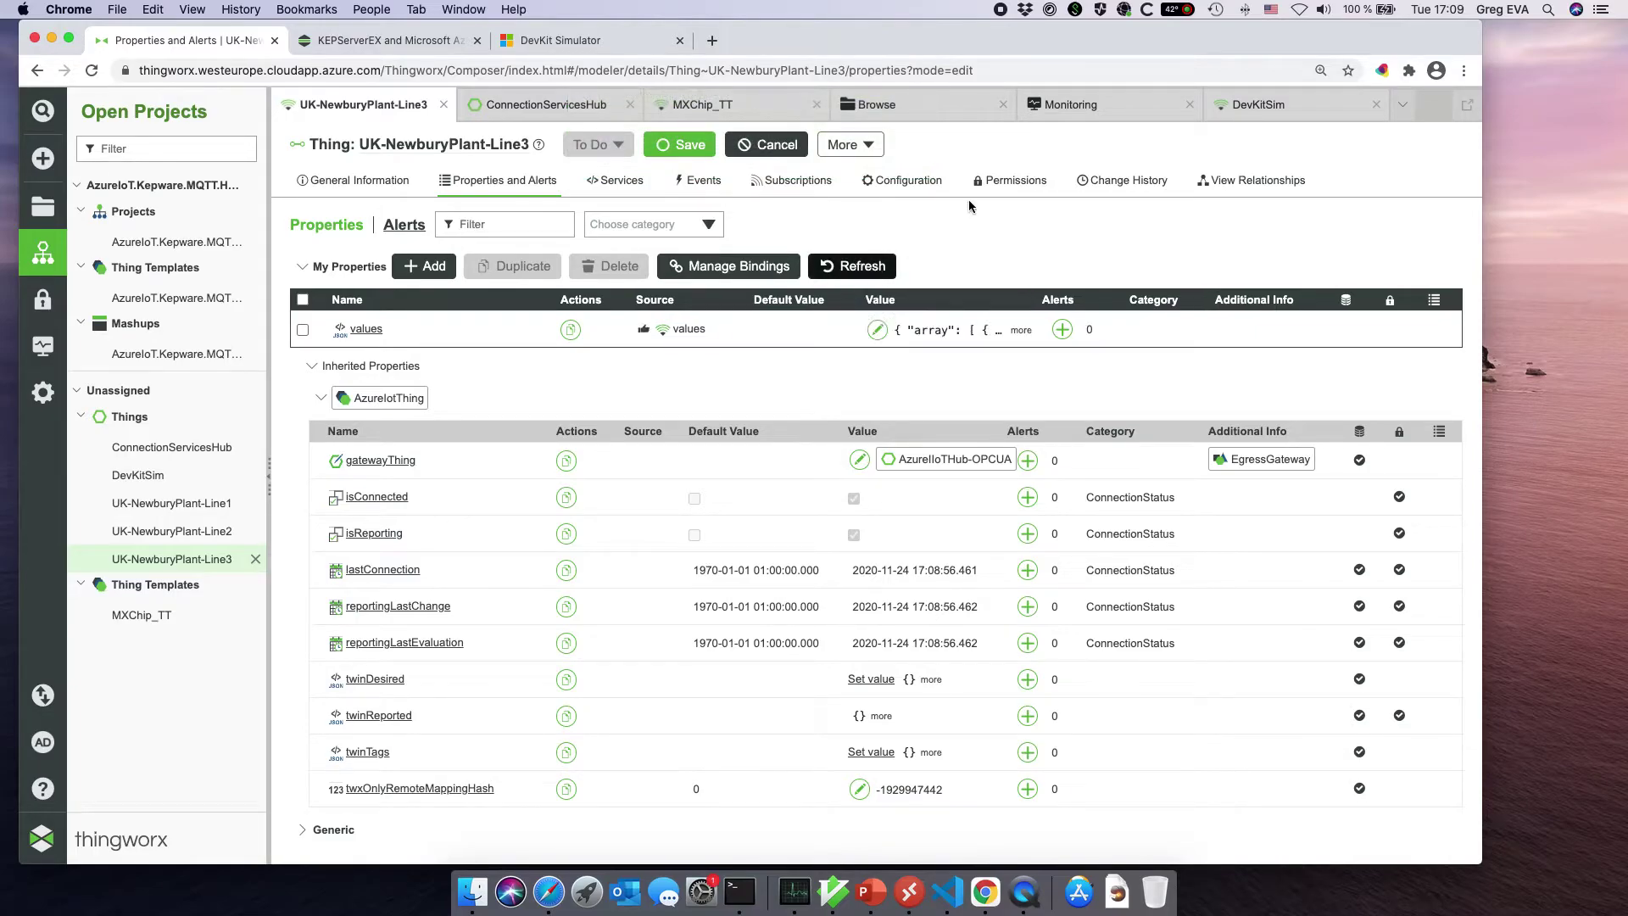
- View the JSON content of the values property and examine the first array object and its tag id
{"action": "left_click", "coordinate": [1022, 330]}
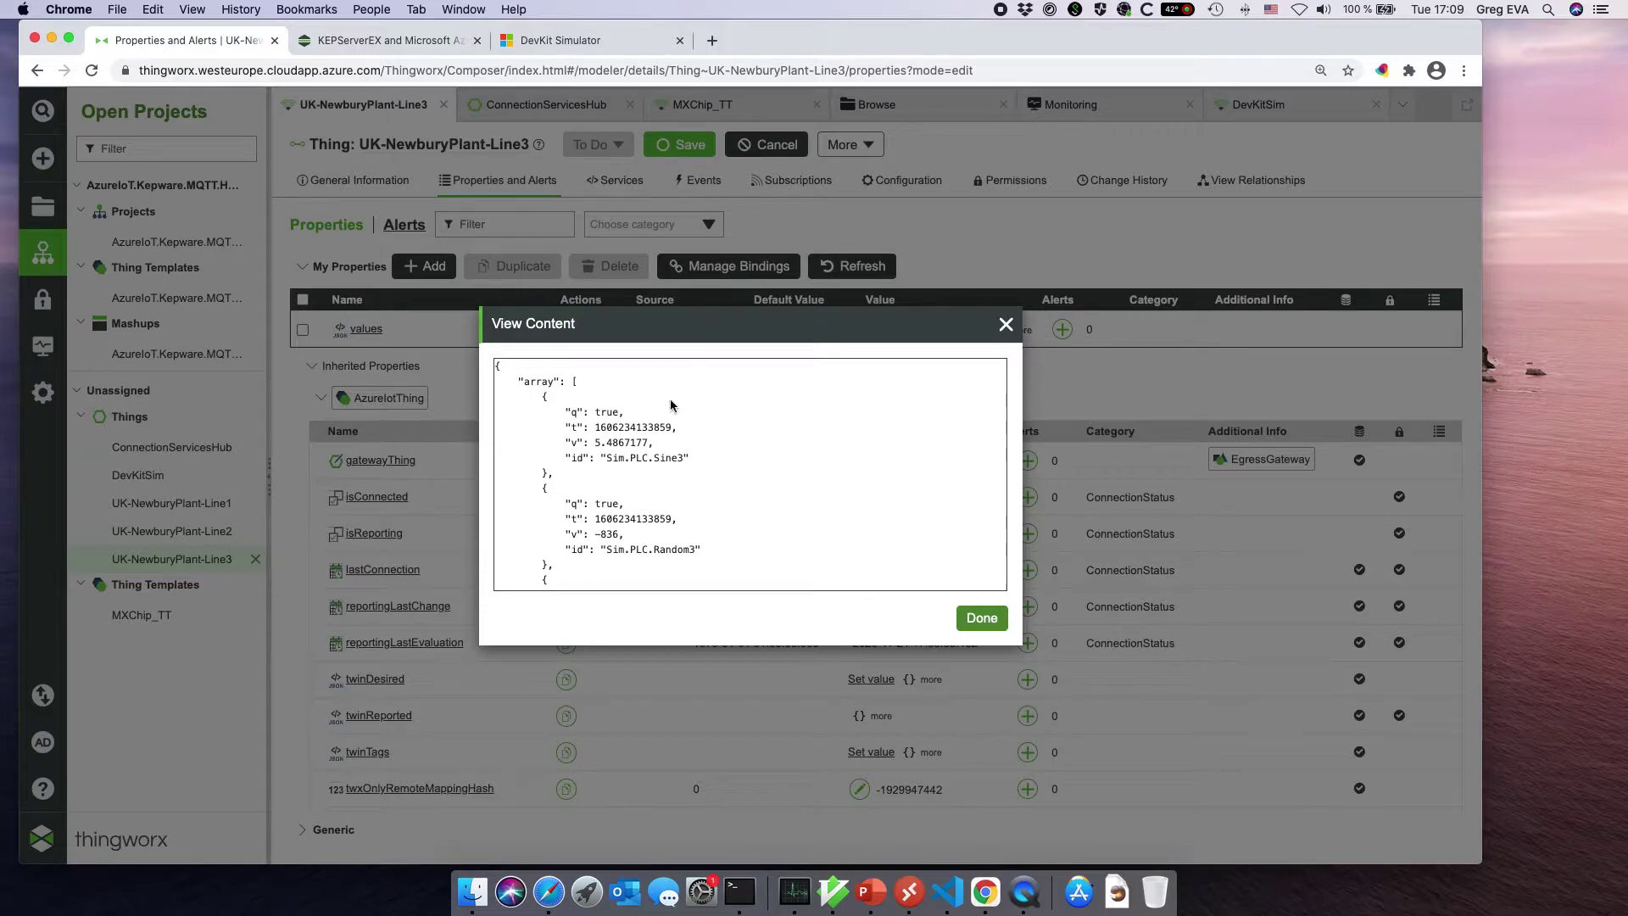
{"action": "left_click_drag", "start_coordinate": [519, 381], "coordinate": [690, 379]}
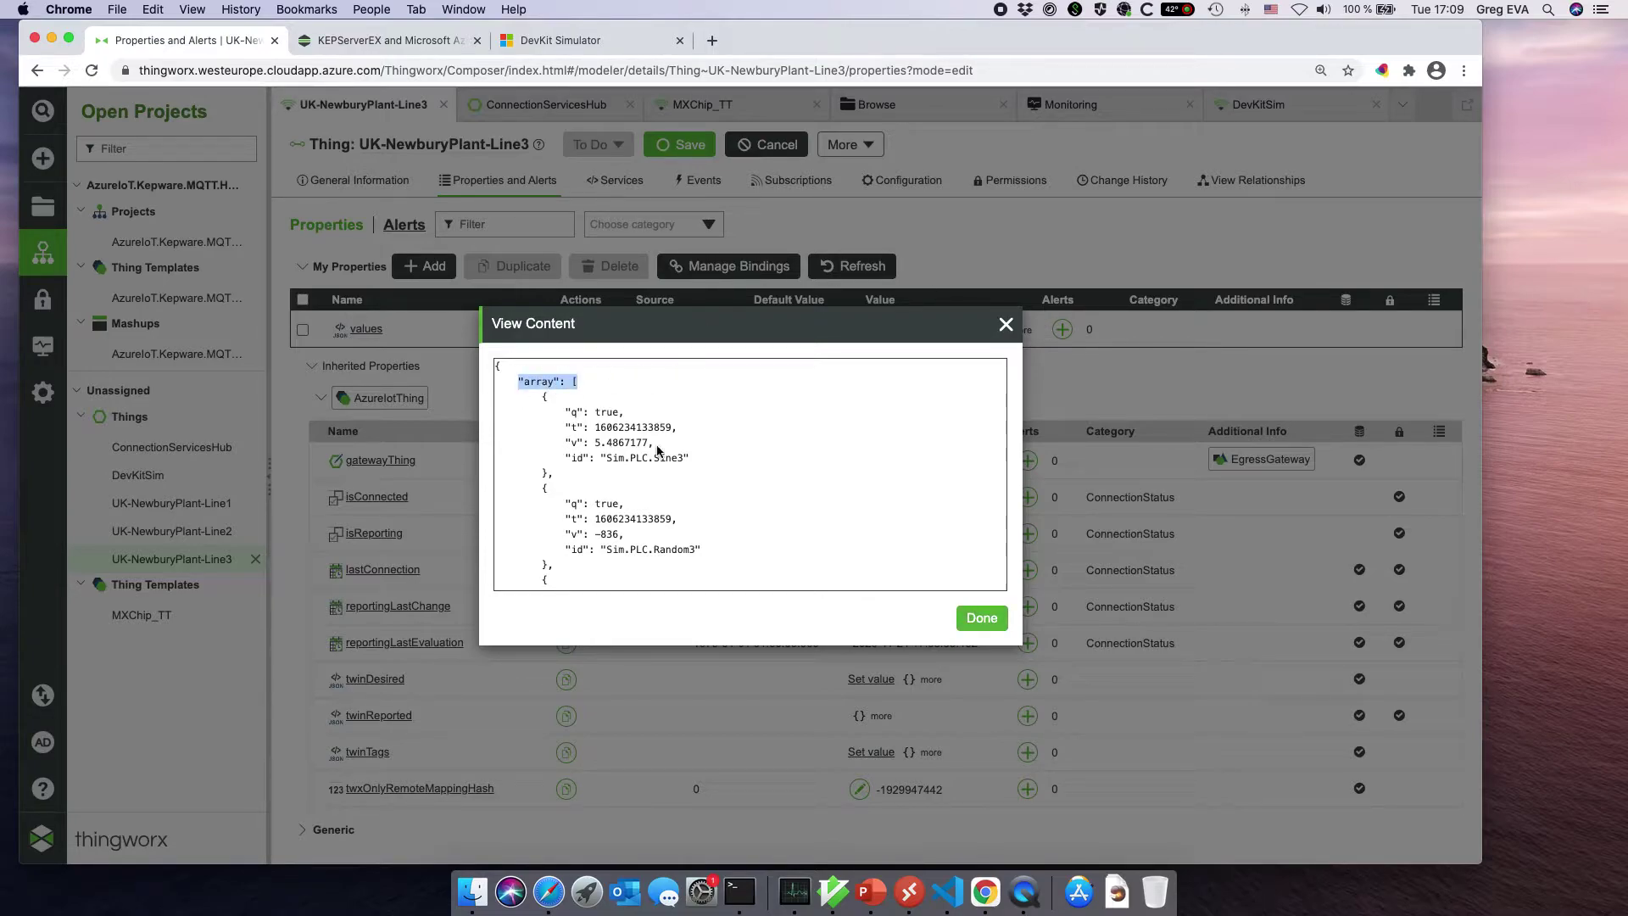
{"action": "left_click", "coordinate": [555, 425]}
{"action": "left_click_drag", "start_coordinate": [534, 395], "coordinate": [625, 468]}
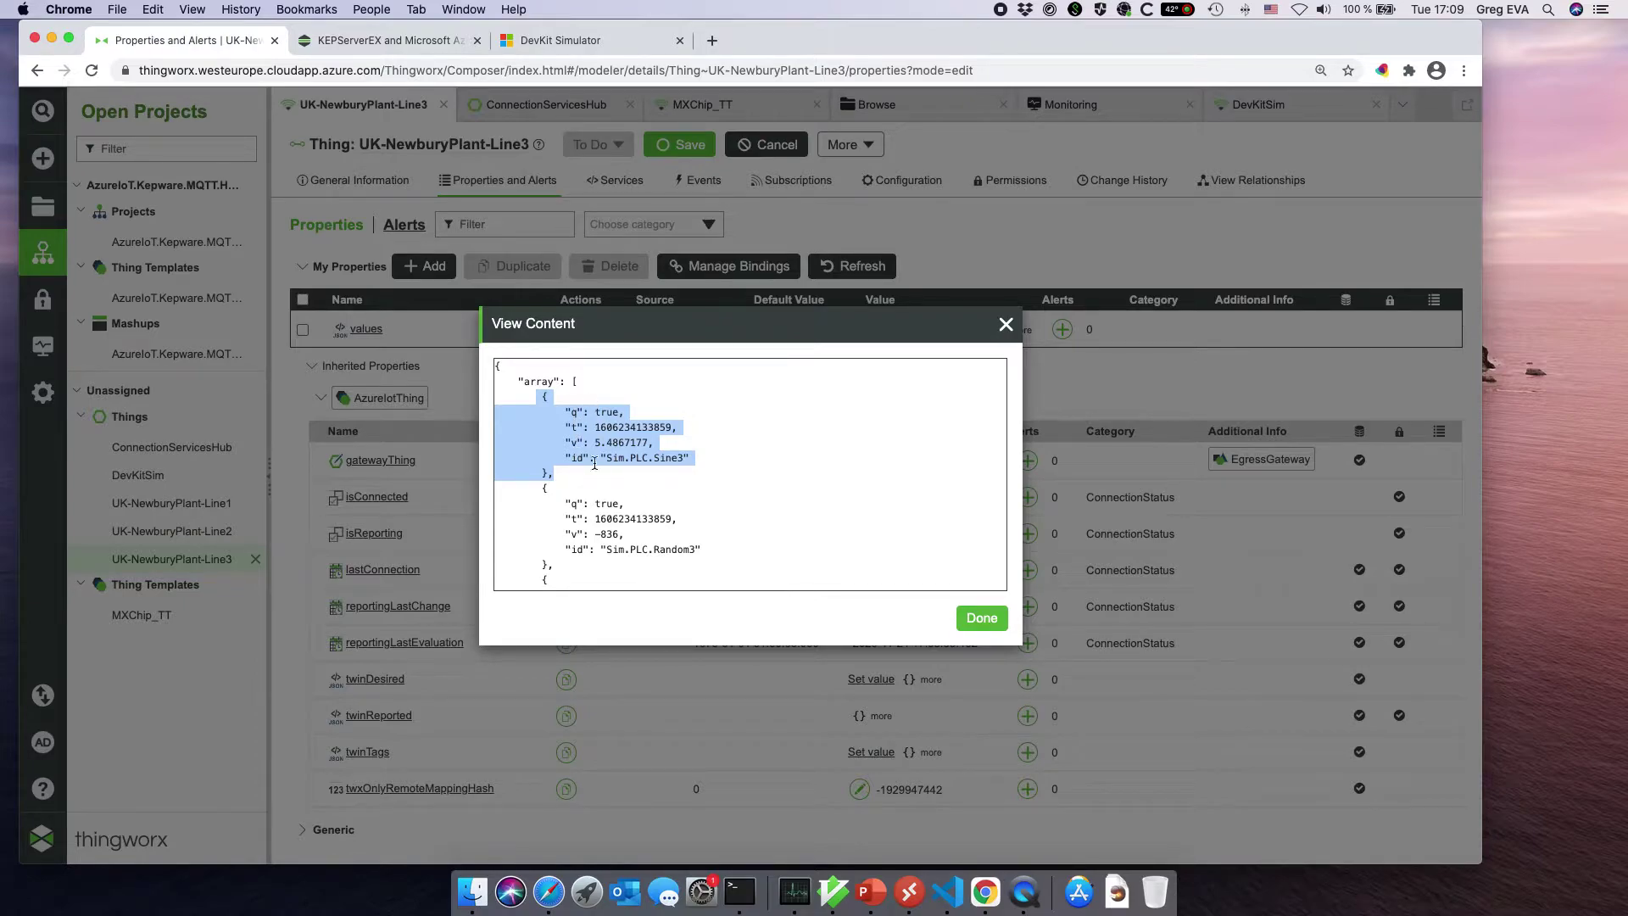
{"action": "left_click", "coordinate": [654, 459]}
{"action": "left_click_drag", "start_coordinate": [588, 458], "coordinate": [565, 458]}
{"action": "left_click_drag", "start_coordinate": [689, 457], "coordinate": [599, 458]}
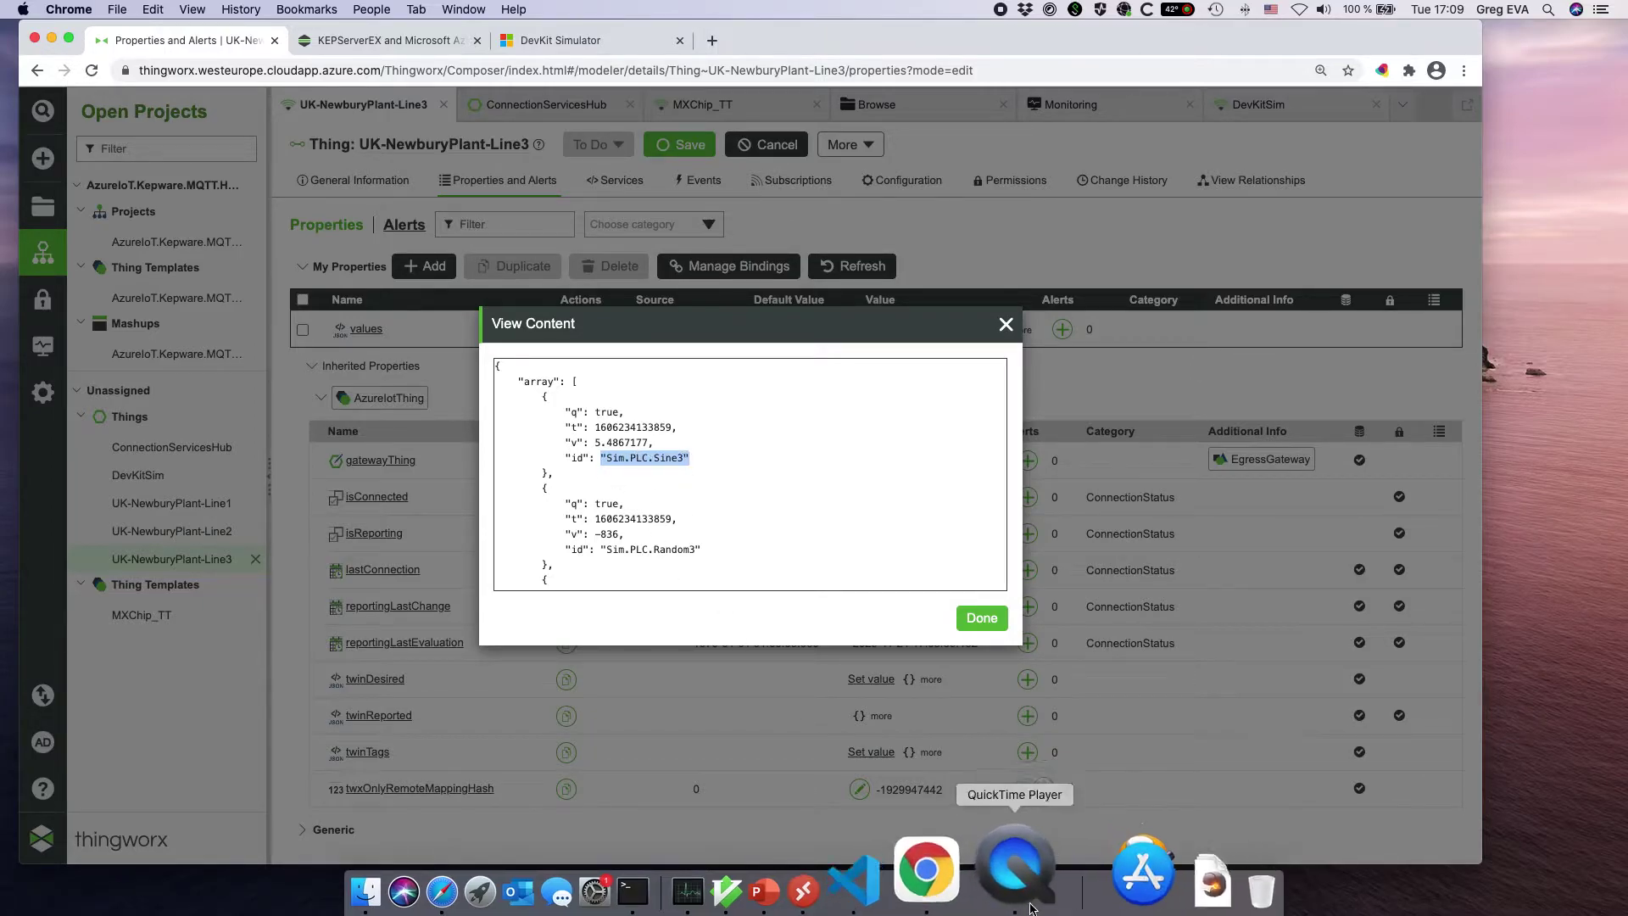
- Switch to the ThingWorx Industrial Connectivity configuration and examine the Ramp3 tag of the Sim channel's PLC device
{"action": "left_click", "coordinate": [915, 856]}
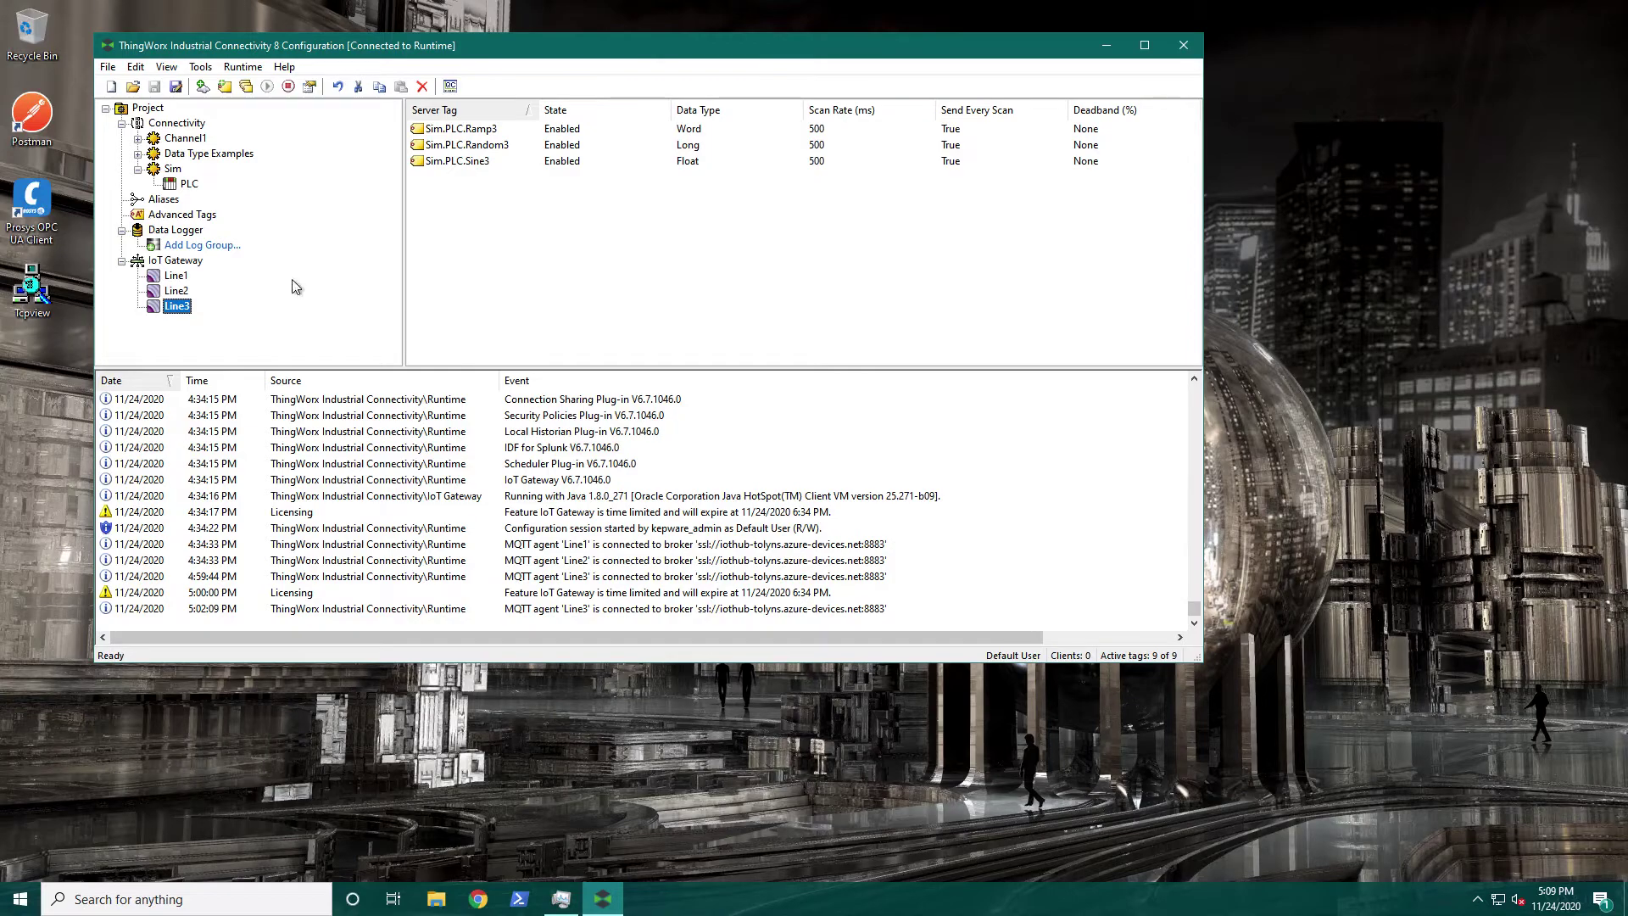
{"action": "left_click", "coordinate": [188, 184]}
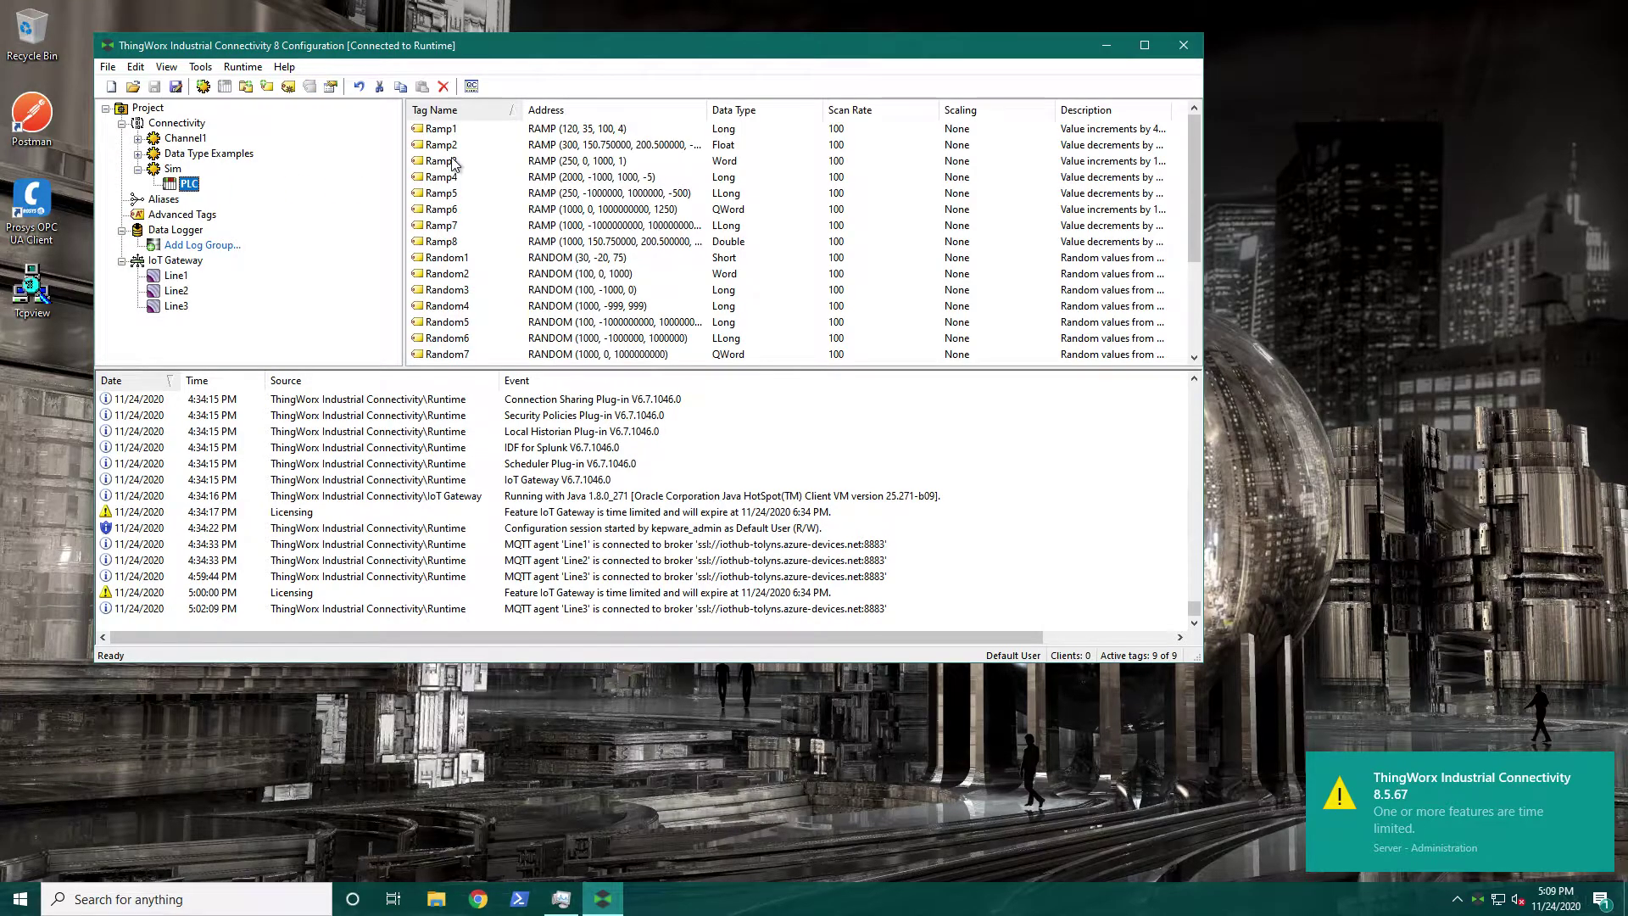
{"action": "left_click", "coordinate": [456, 161]}
{"action": "key", "text": "ctrl+Left"}
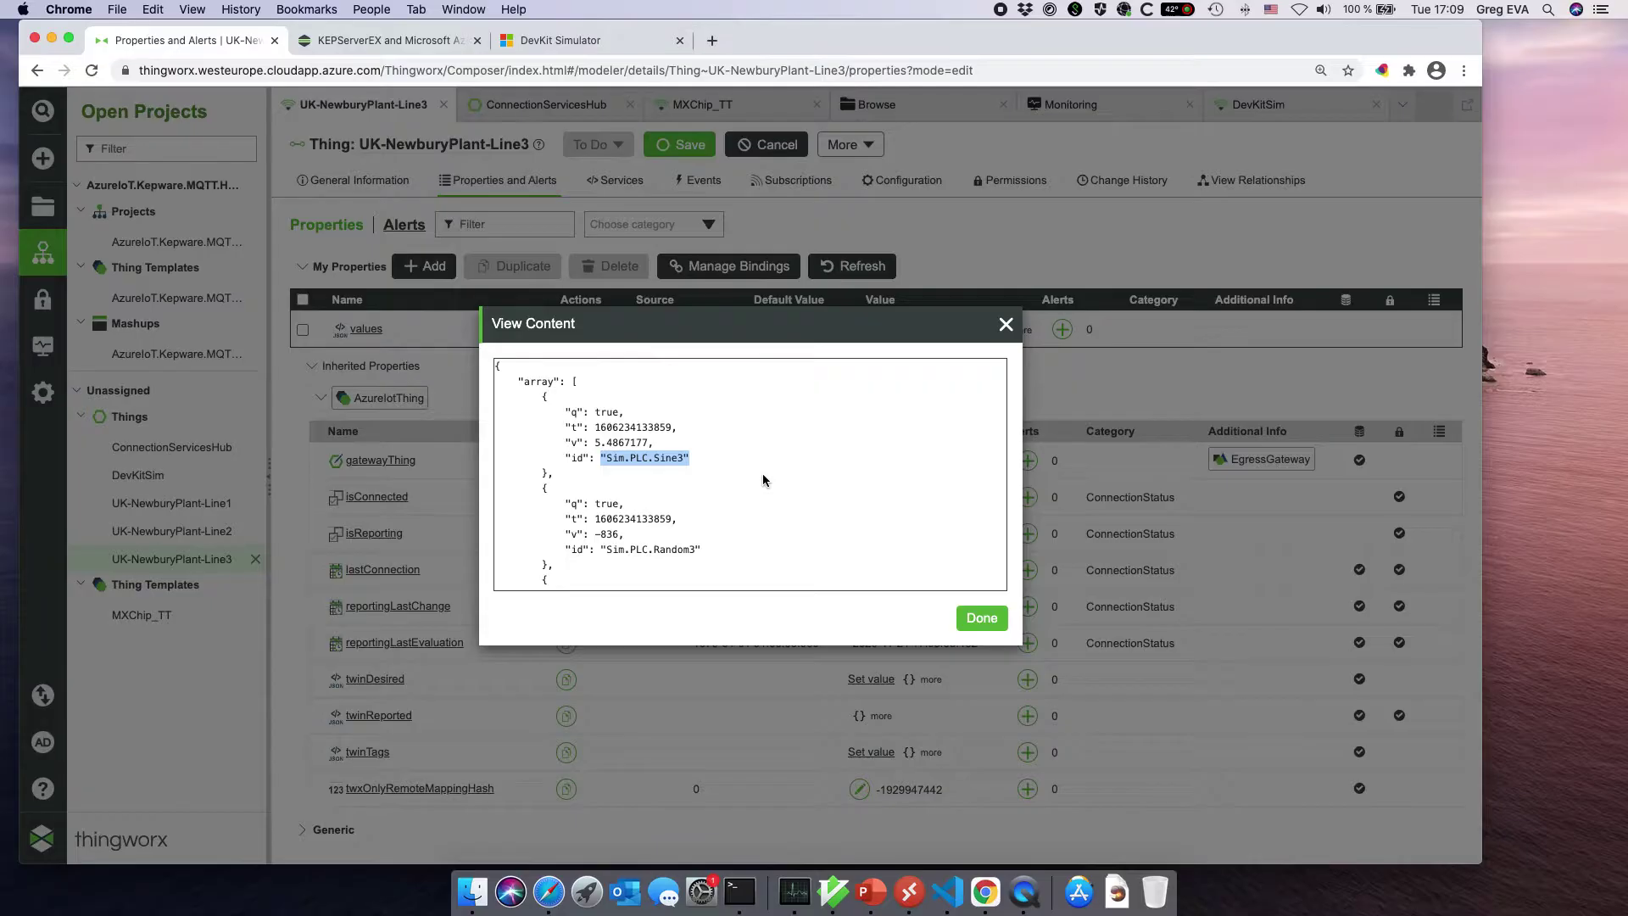
{"action": "key", "text": "ctrl+Right"}
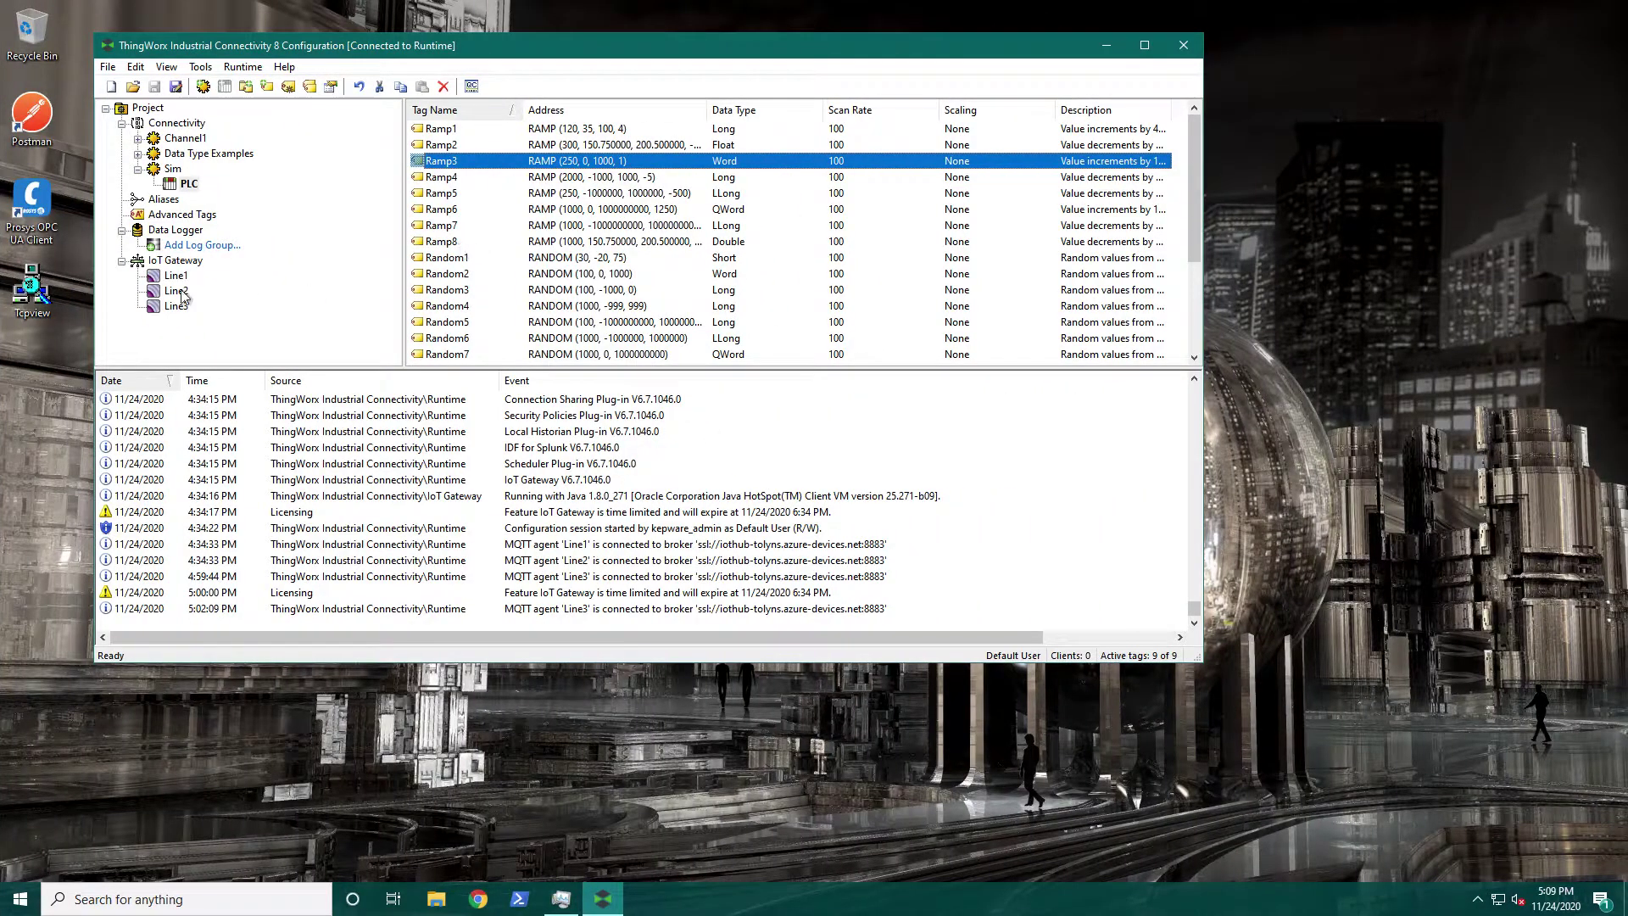
- Launch OPC Quick Client and examine the IoT Gateway groups for Line1, Line2 and Line3, including the published message counter of Line3
{"action": "left_click", "coordinate": [471, 87]}
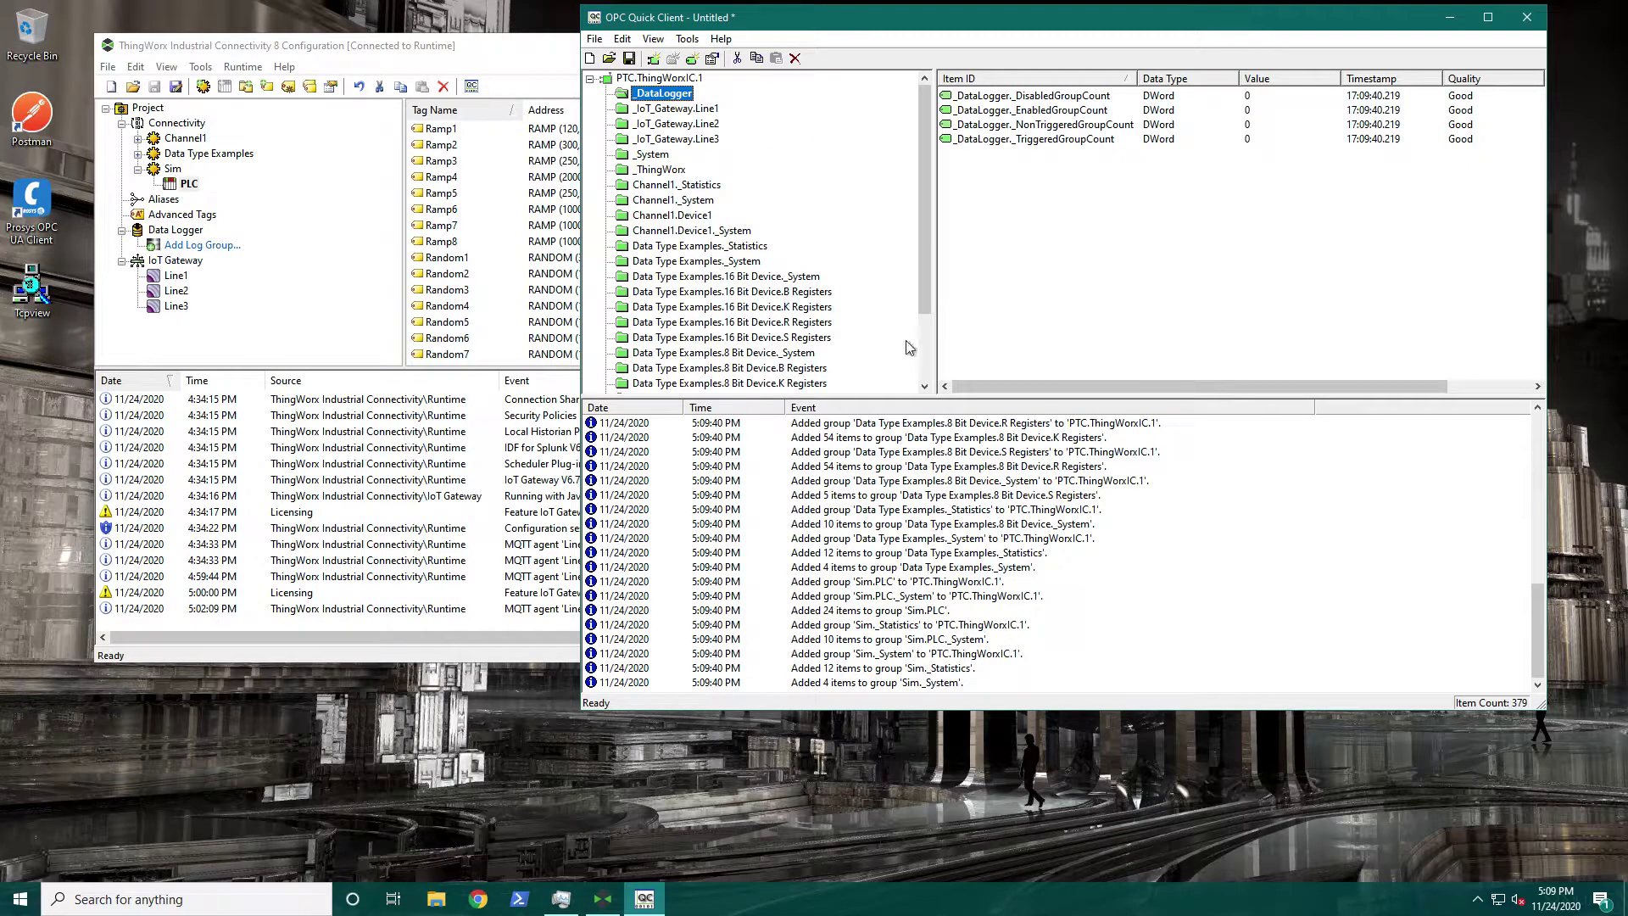
{"action": "mouse_move", "coordinate": [925, 138]}
{"action": "left_mouse_down"}
{"action": "mouse_move", "coordinate": [926, 155]}
{"action": "mouse_move", "coordinate": [924, 119]}
{"action": "left_mouse_up"}
{"action": "left_click", "coordinate": [670, 110]}
{"action": "left_click", "coordinate": [684, 126]}
{"action": "left_click", "coordinate": [690, 140]}
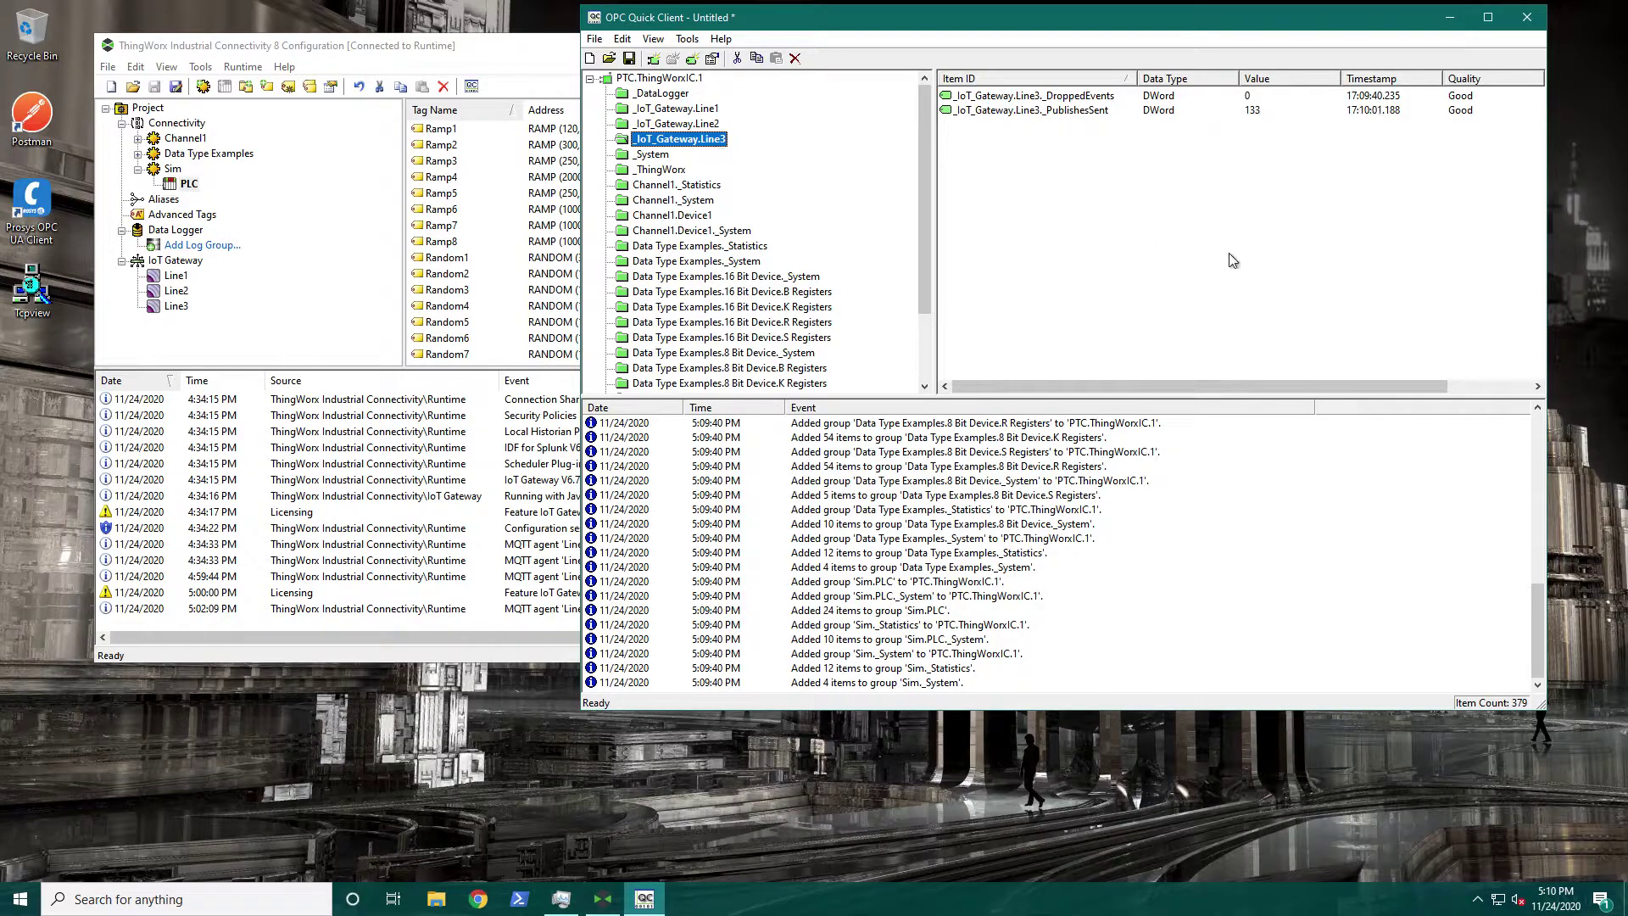
{"action": "left_click", "coordinate": [990, 111]}
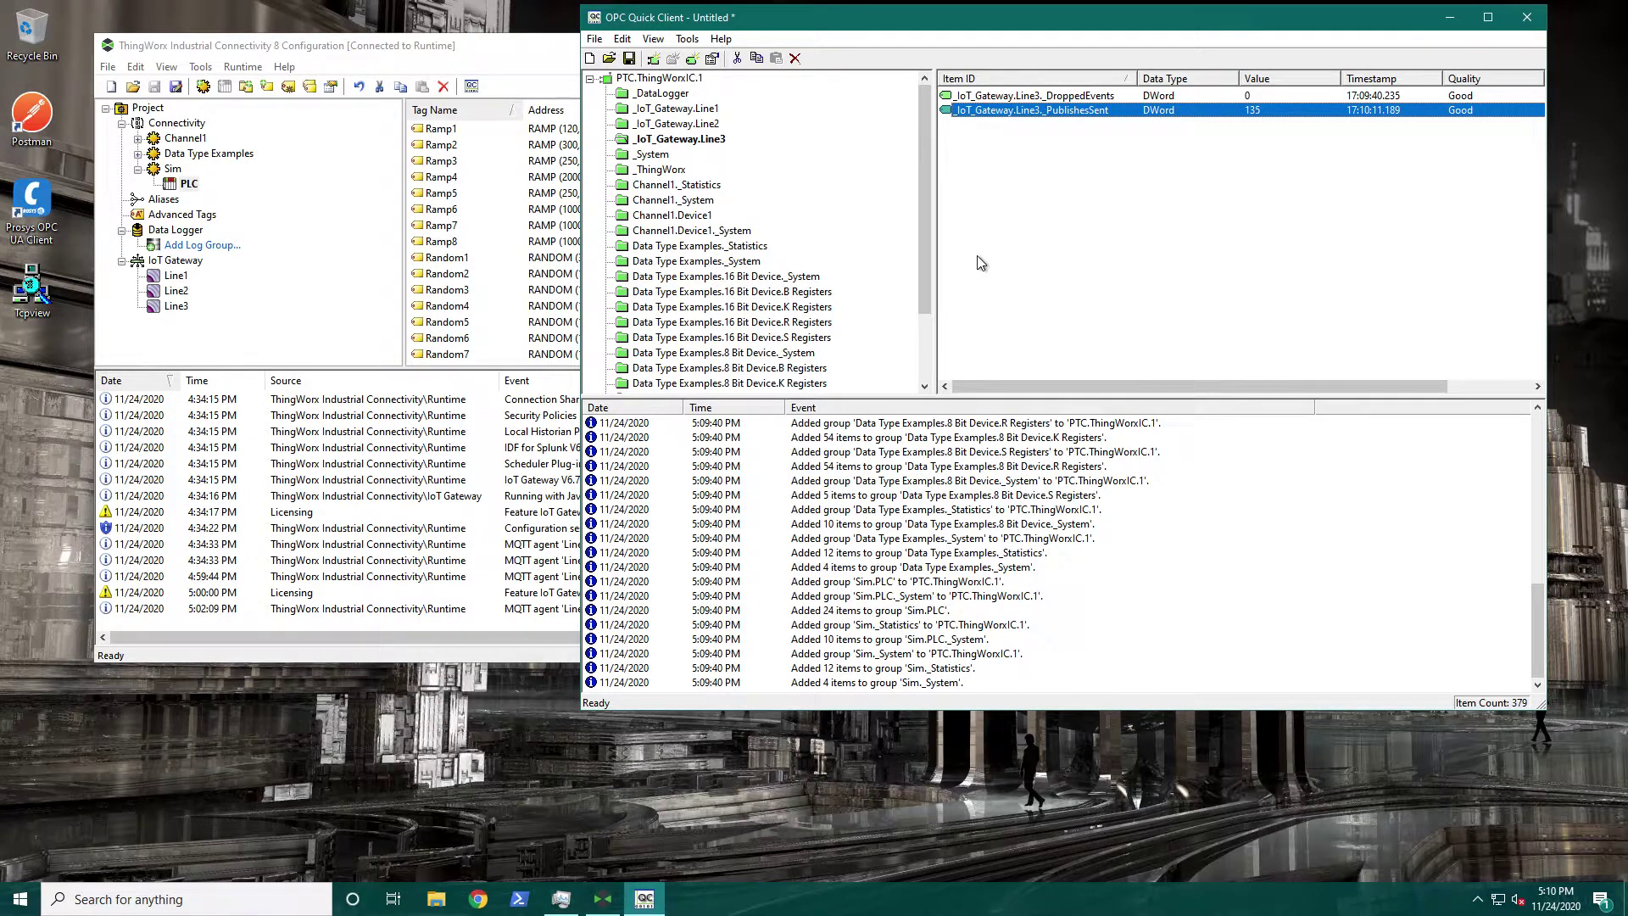
- Return to the connectivity configuration and compare the server tags of the IoT Gateway agents Line1, Line2 and Line3
{"action": "left_click", "coordinate": [405, 49]}
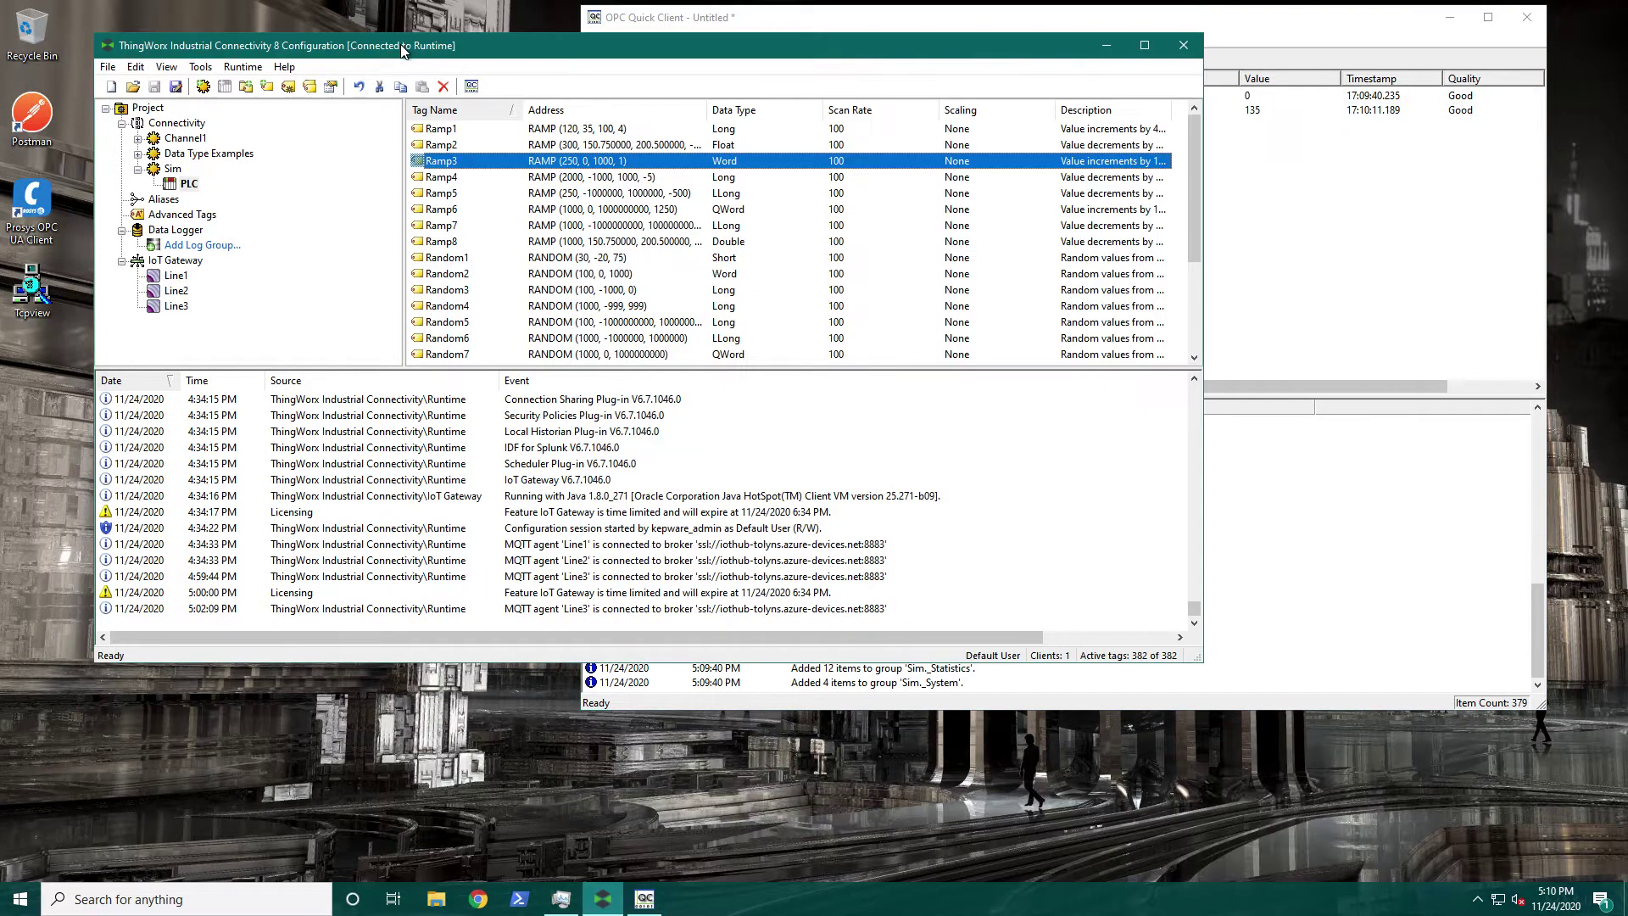
{"action": "left_click_drag", "start_coordinate": [441, 57], "coordinate": [436, 106]}
{"action": "left_click", "coordinate": [179, 329]}
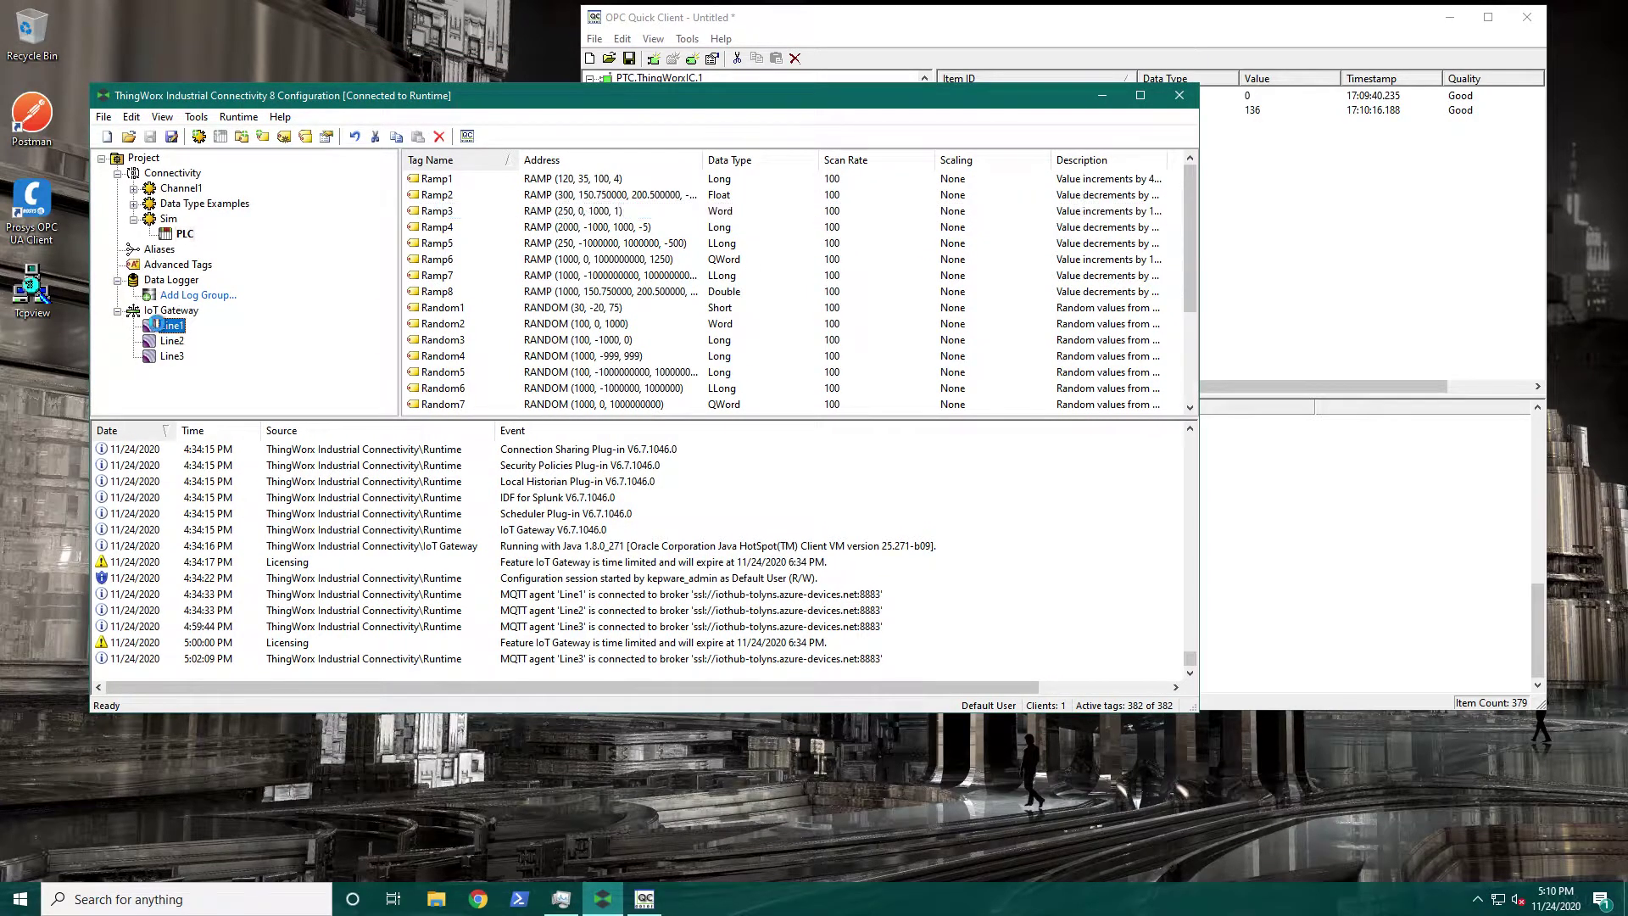
{"action": "left_click", "coordinate": [174, 340]}
{"action": "left_click", "coordinate": [173, 356]}
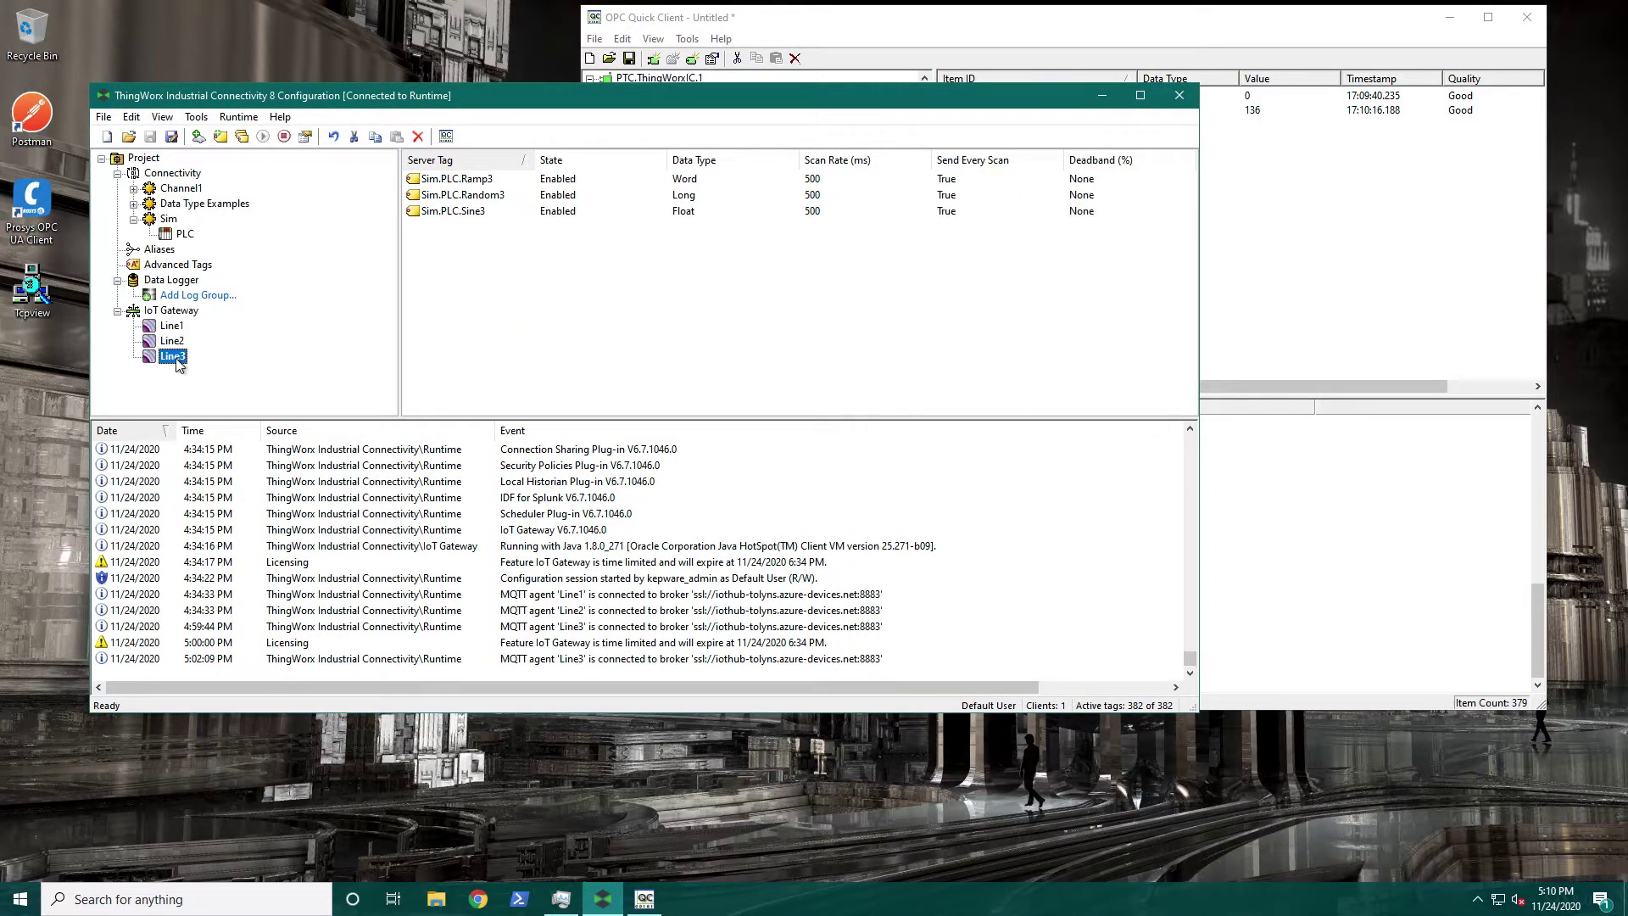
{"action": "left_click", "coordinate": [174, 327]}
{"action": "left_click", "coordinate": [174, 341]}
{"action": "left_click", "coordinate": [176, 357]}
{"action": "left_click", "coordinate": [174, 324]}
{"action": "left_click", "coordinate": [179, 342]}
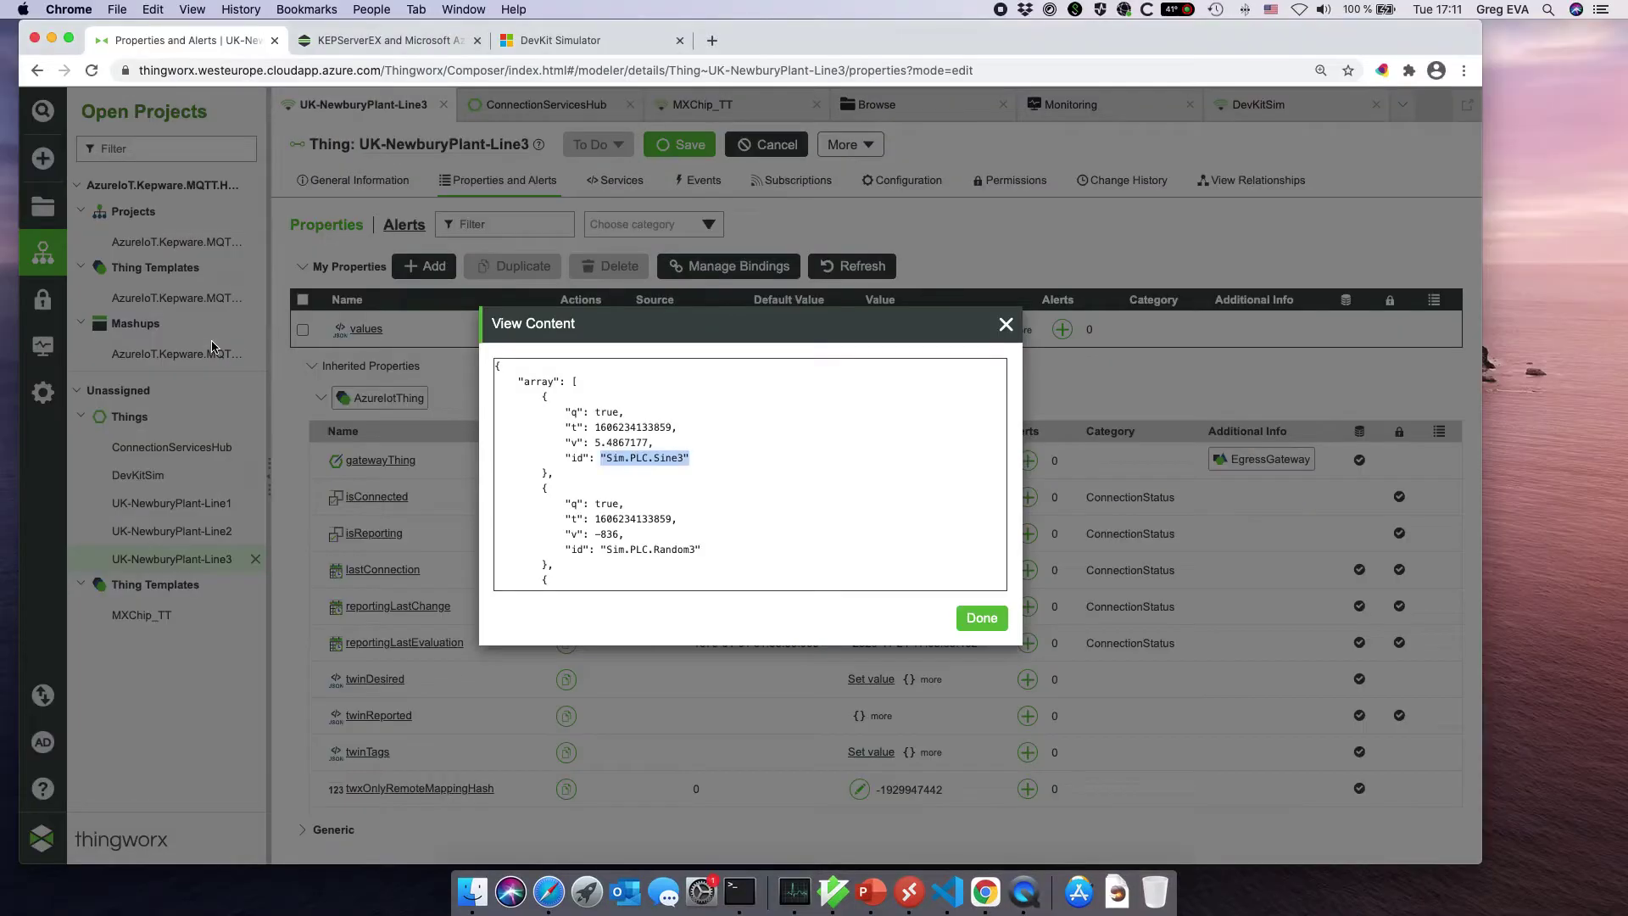
- Return to the values content in ThingWorx Composer and read through the array entries to a complete Sim.PLC.Ramp3 object
{"action": "left_click", "coordinate": [857, 461]}
{"action": "scroll", "coordinate": [832, 519], "scroll_direction": "down", "scroll_amount": 5}
{"action": "scroll", "coordinate": [836, 487], "scroll_direction": "down", "scroll_amount": 5}
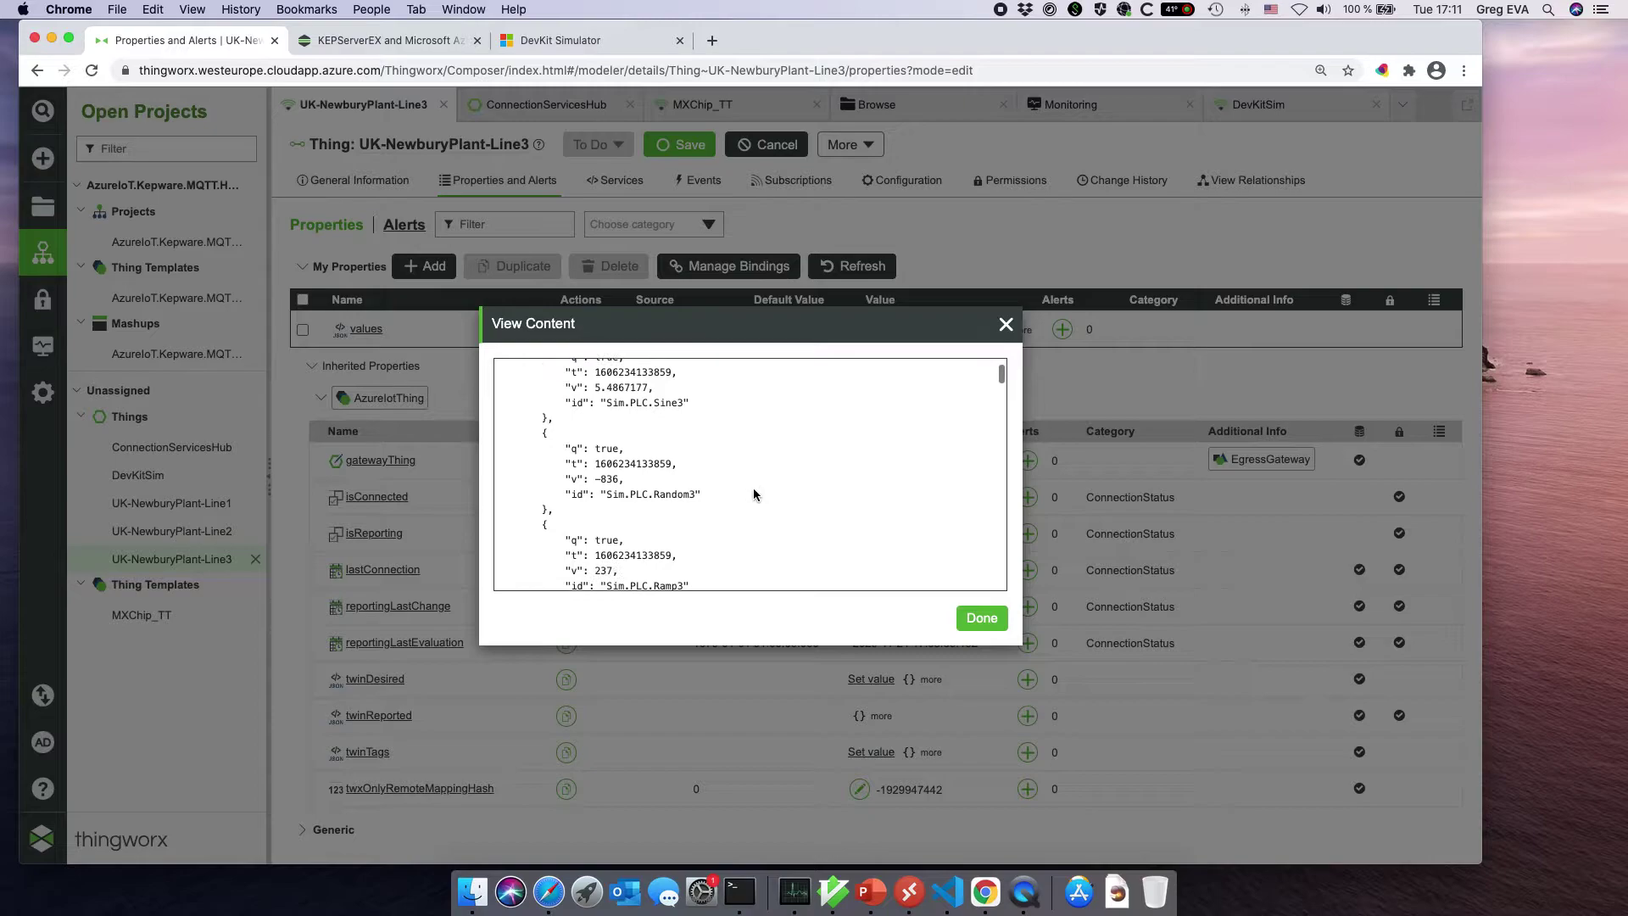
{"action": "scroll", "coordinate": [669, 503], "scroll_direction": "down", "scroll_amount": 10}
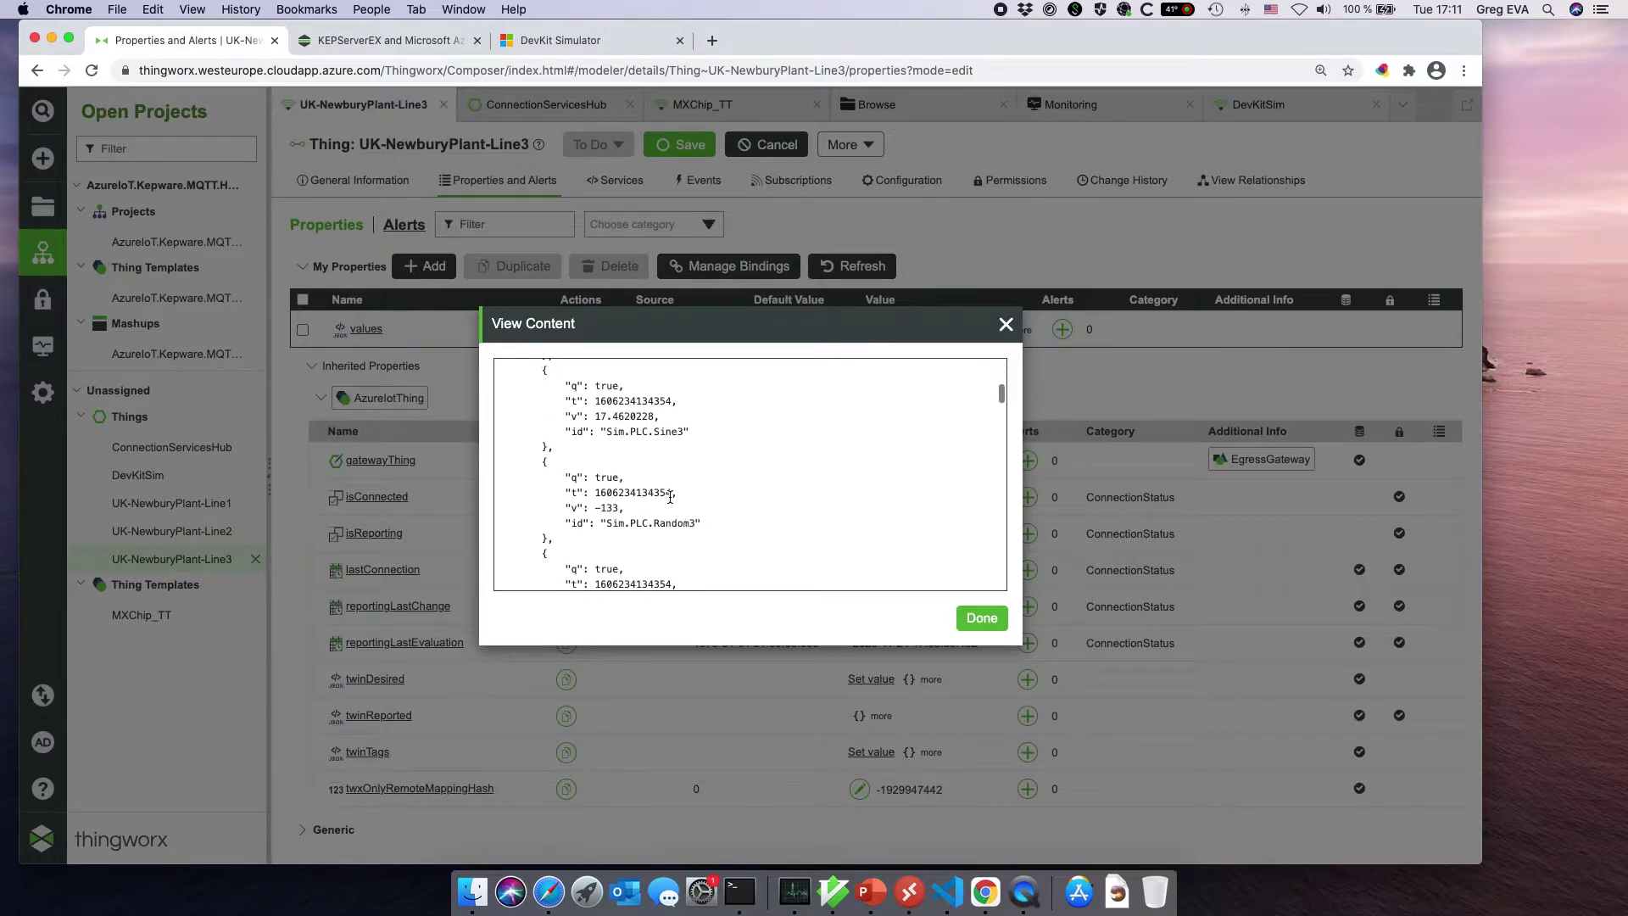
{"action": "scroll", "coordinate": [667, 503], "scroll_direction": "down", "scroll_amount": 1}
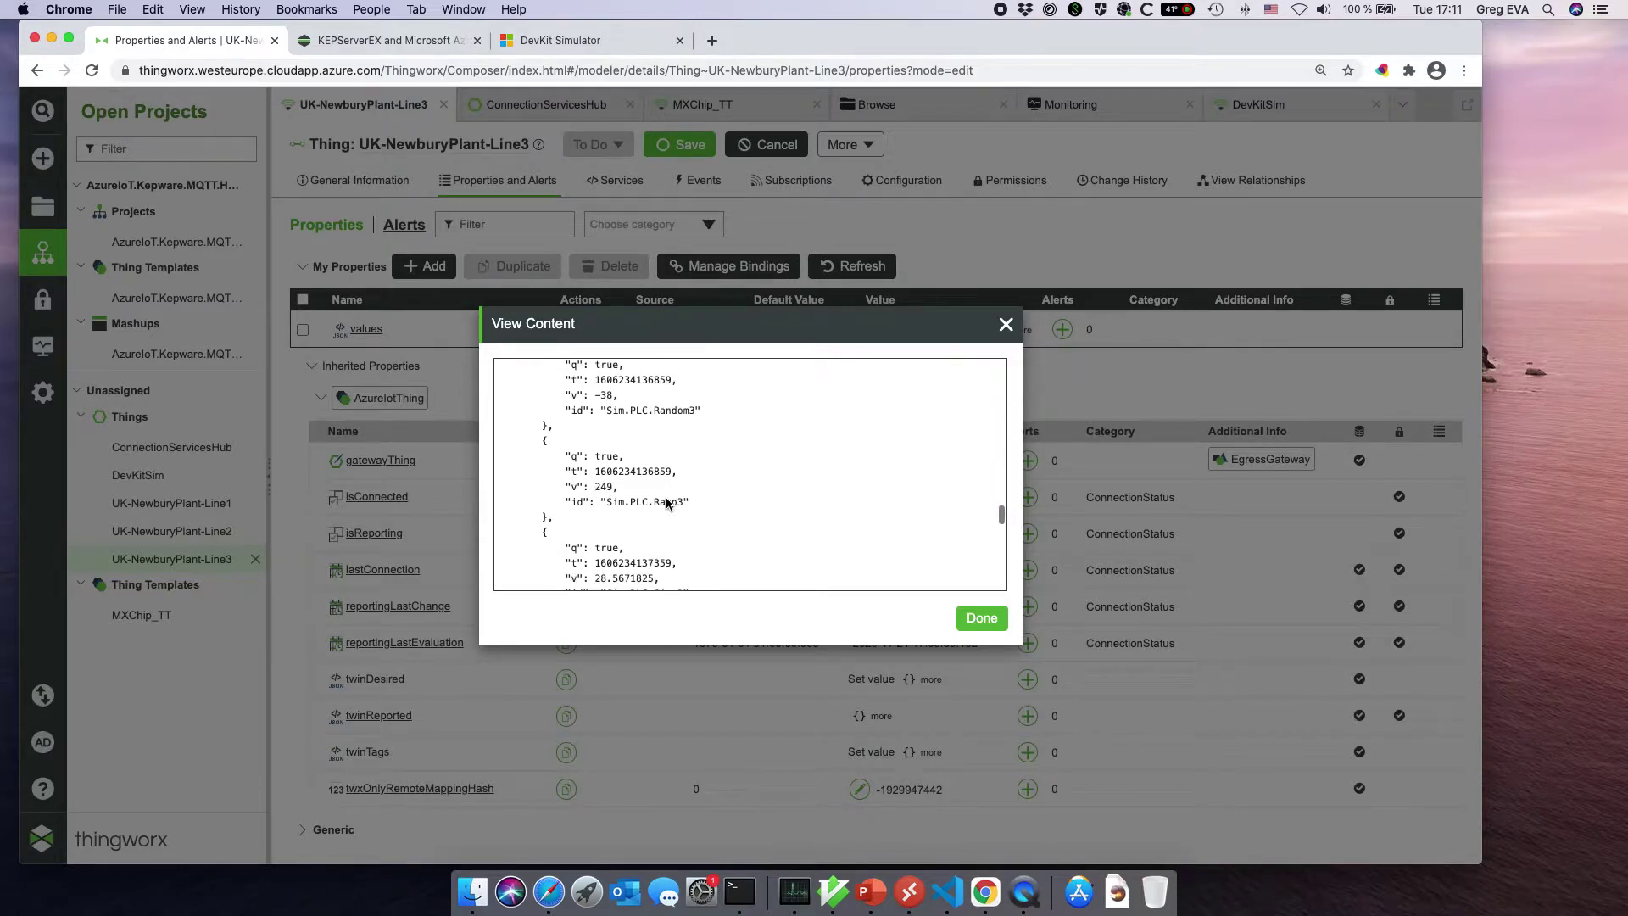
{"action": "left_click_drag", "start_coordinate": [524, 438], "coordinate": [765, 523]}
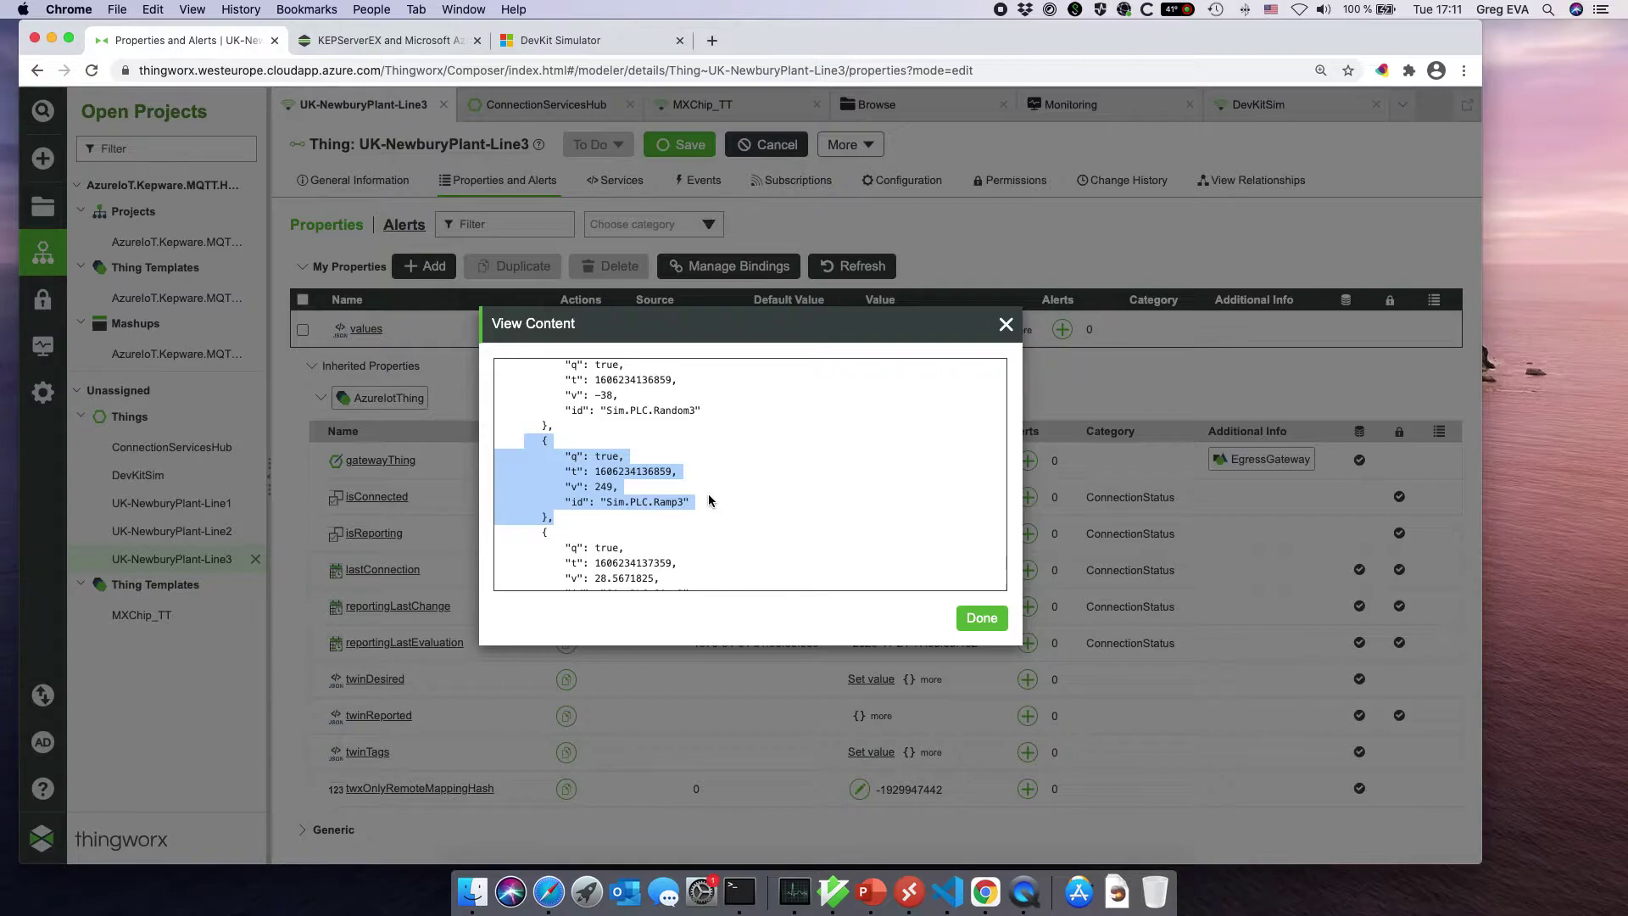
{"action": "left_click", "coordinate": [781, 500]}
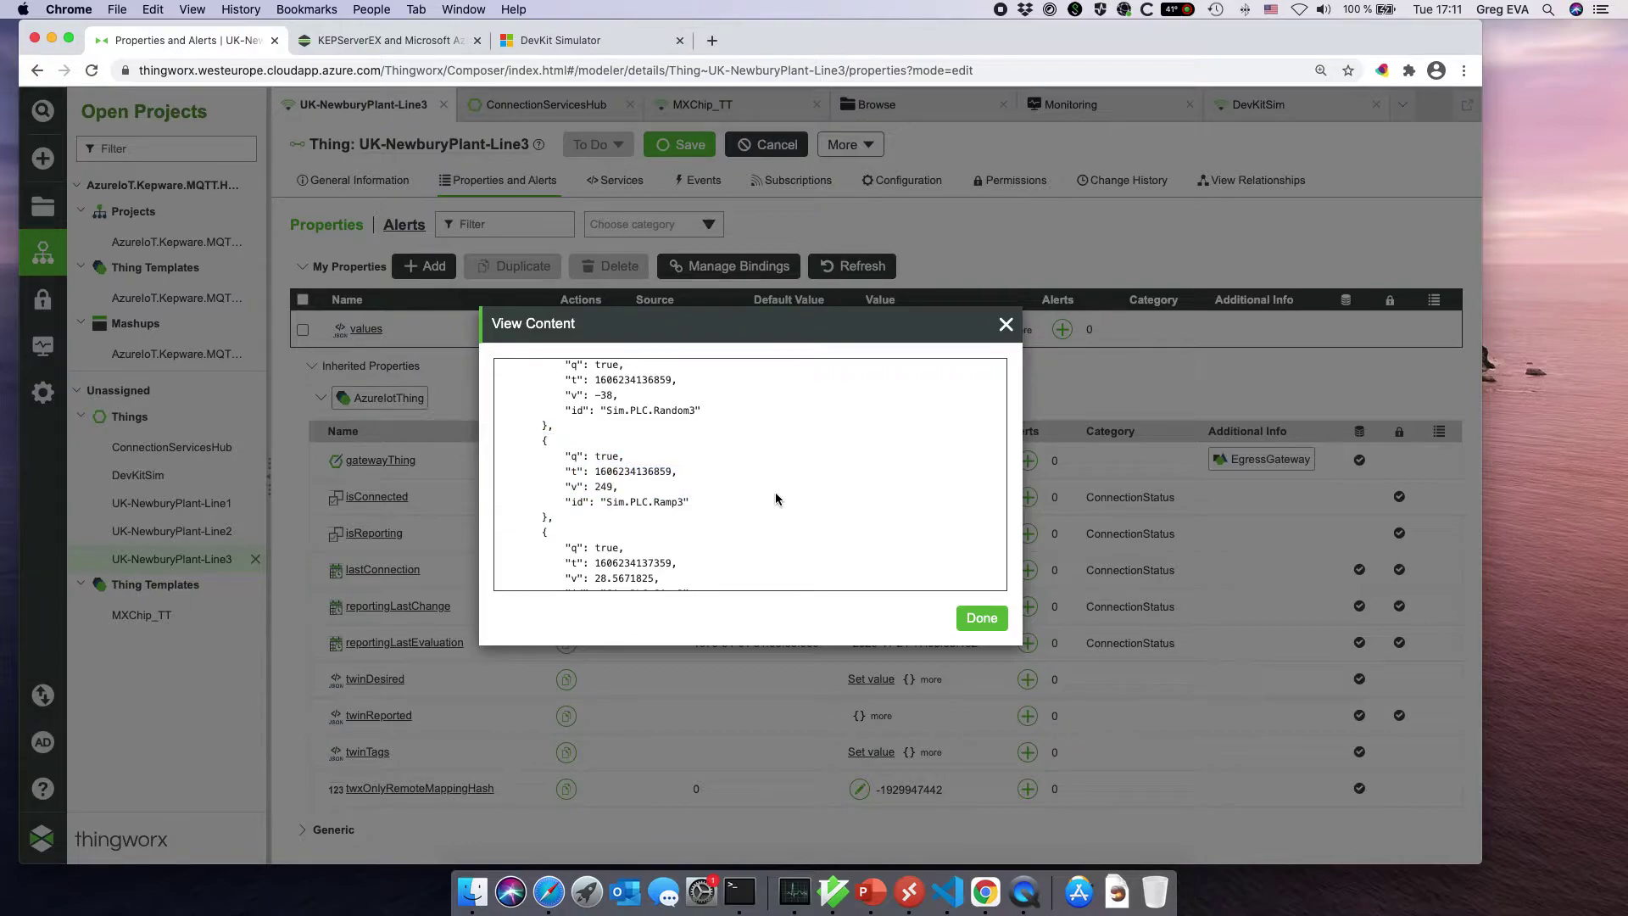
- Examine the id and value fields of the Sim.PLC.Ramp3 object, and close the content view
{"action": "left_click_drag", "start_coordinate": [593, 519], "coordinate": [632, 530]}
{"action": "left_click", "coordinate": [625, 513]}
{"action": "left_click_drag", "start_coordinate": [501, 503], "coordinate": [759, 503]}
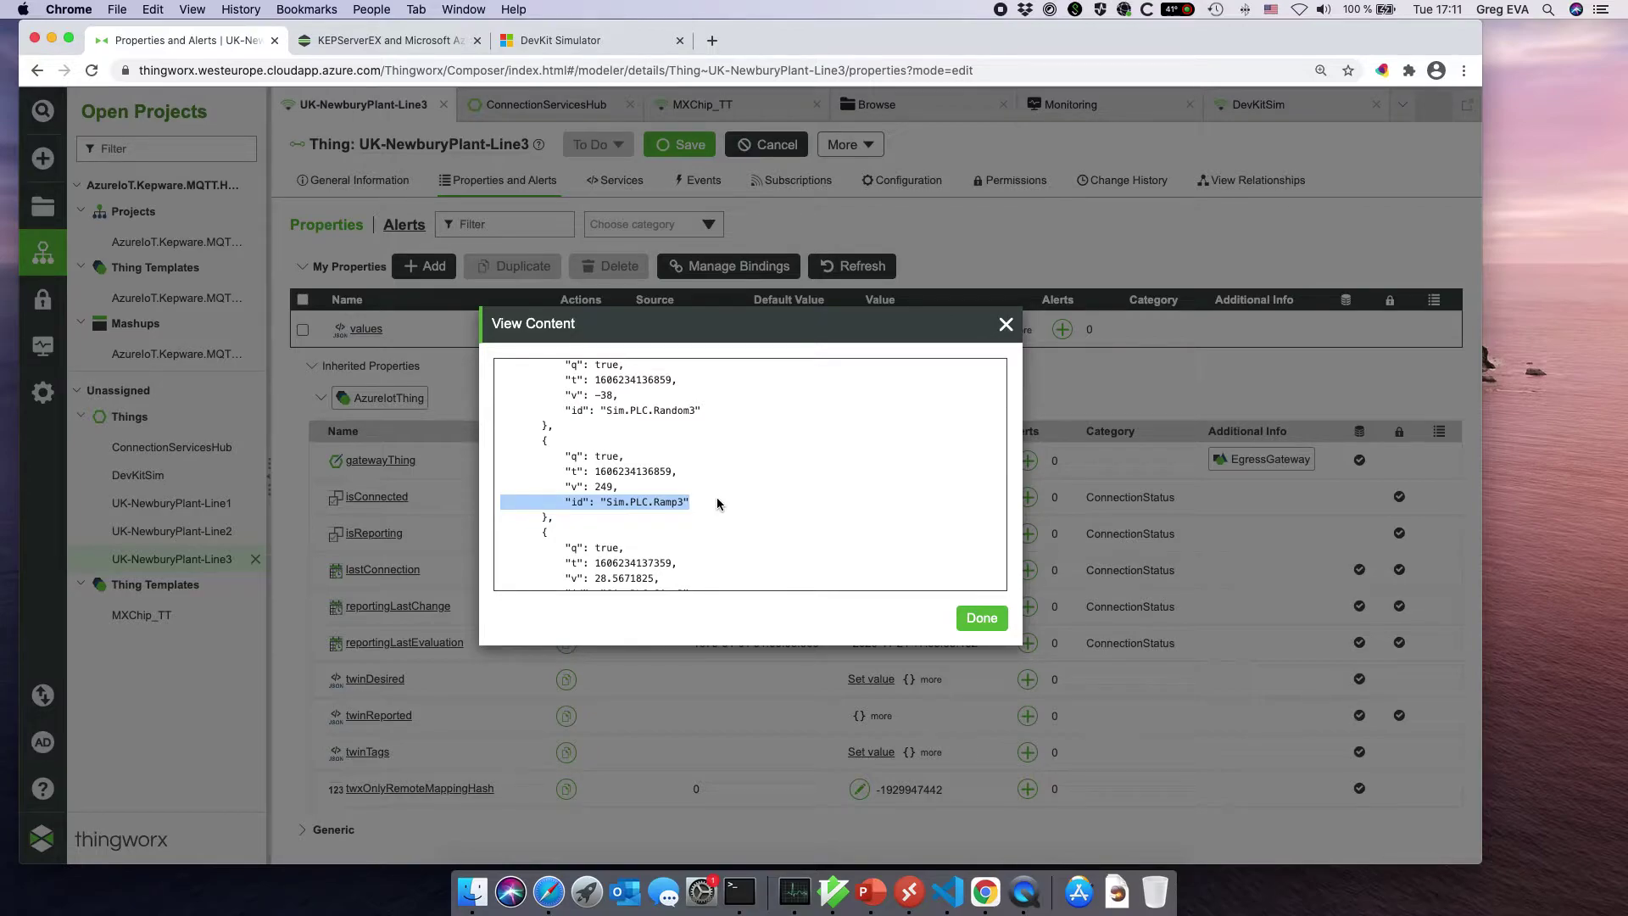
{"action": "left_click_drag", "start_coordinate": [691, 504], "coordinate": [609, 498]}
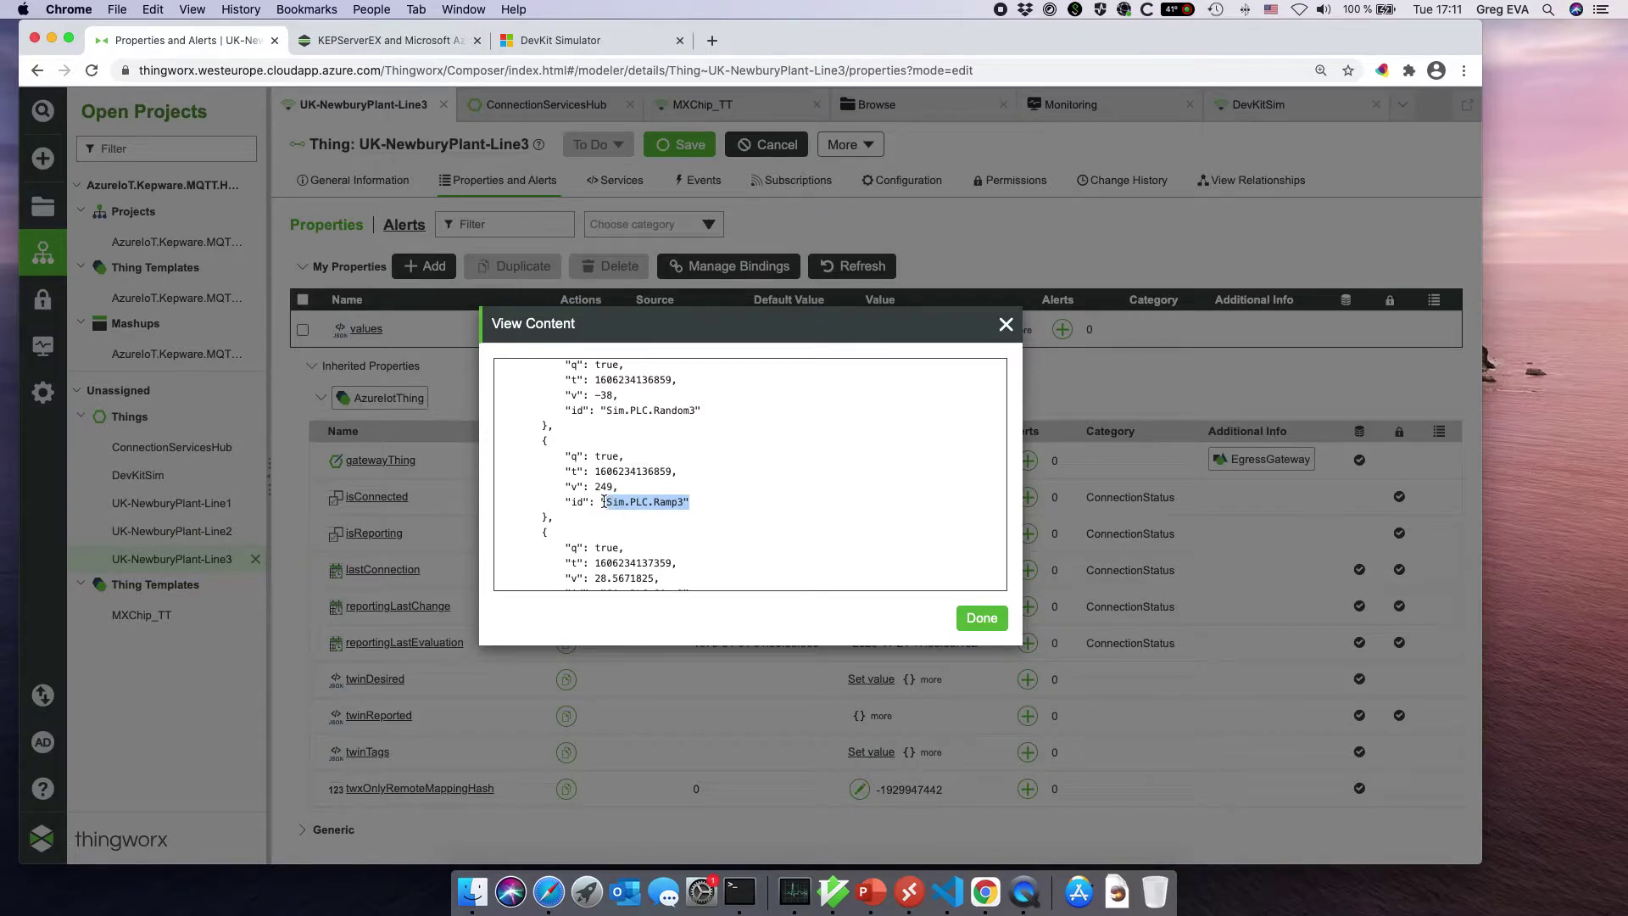
{"action": "left_click_drag", "start_coordinate": [608, 503], "coordinate": [683, 504]}
{"action": "double_click", "coordinate": [603, 487]}
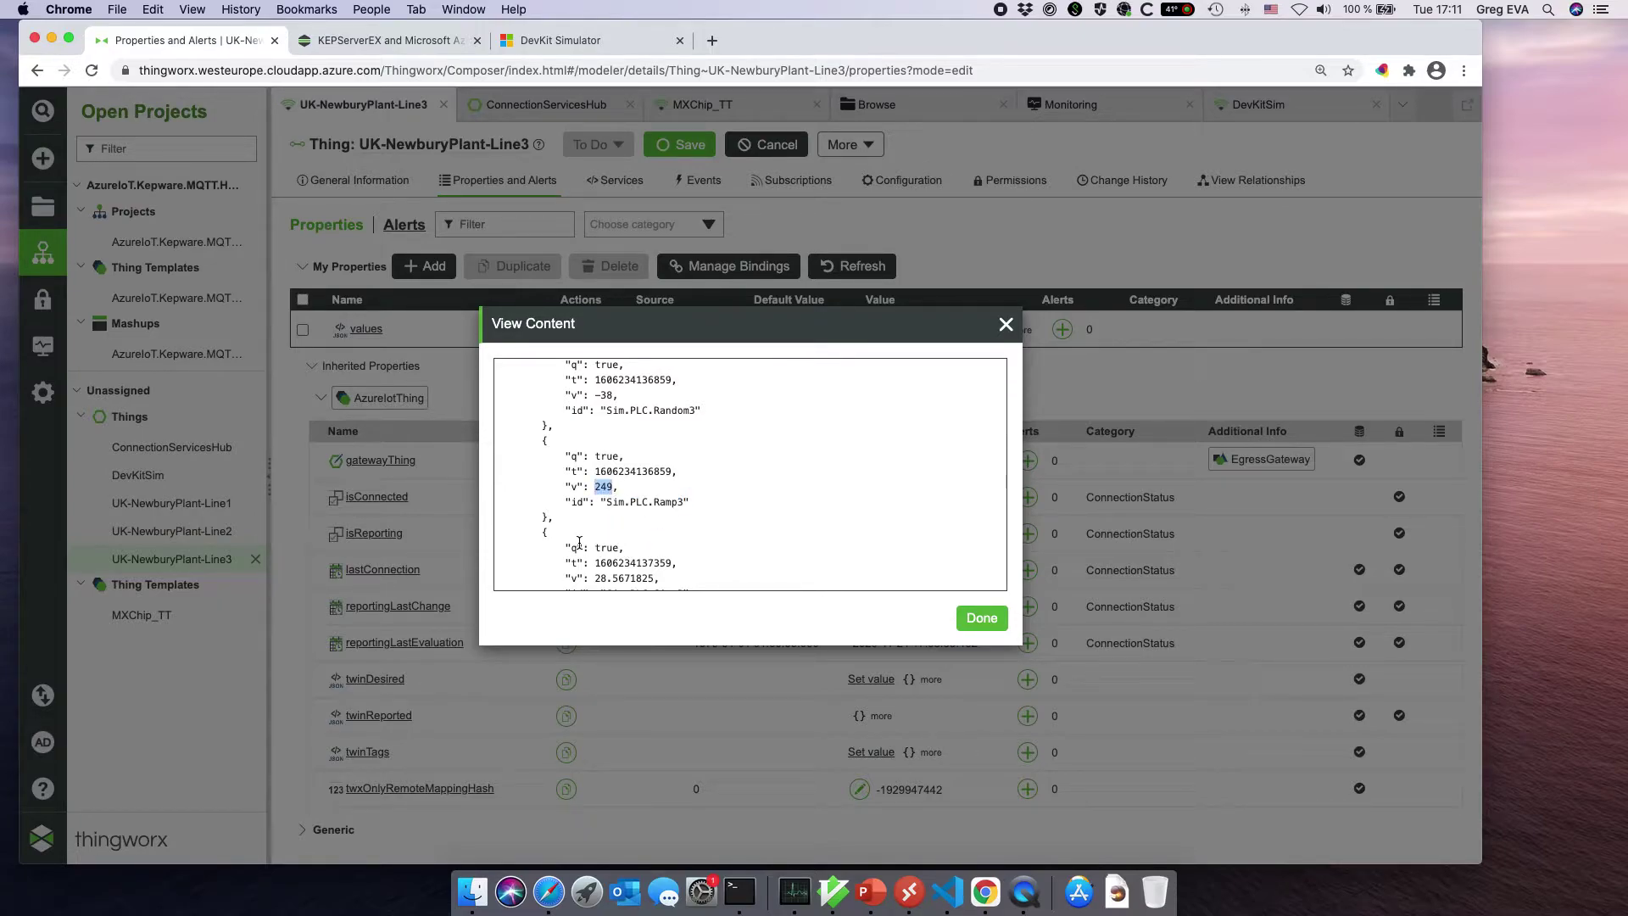
{"action": "left_click", "coordinate": [947, 354]}
{"action": "left_click", "coordinate": [1005, 327]}
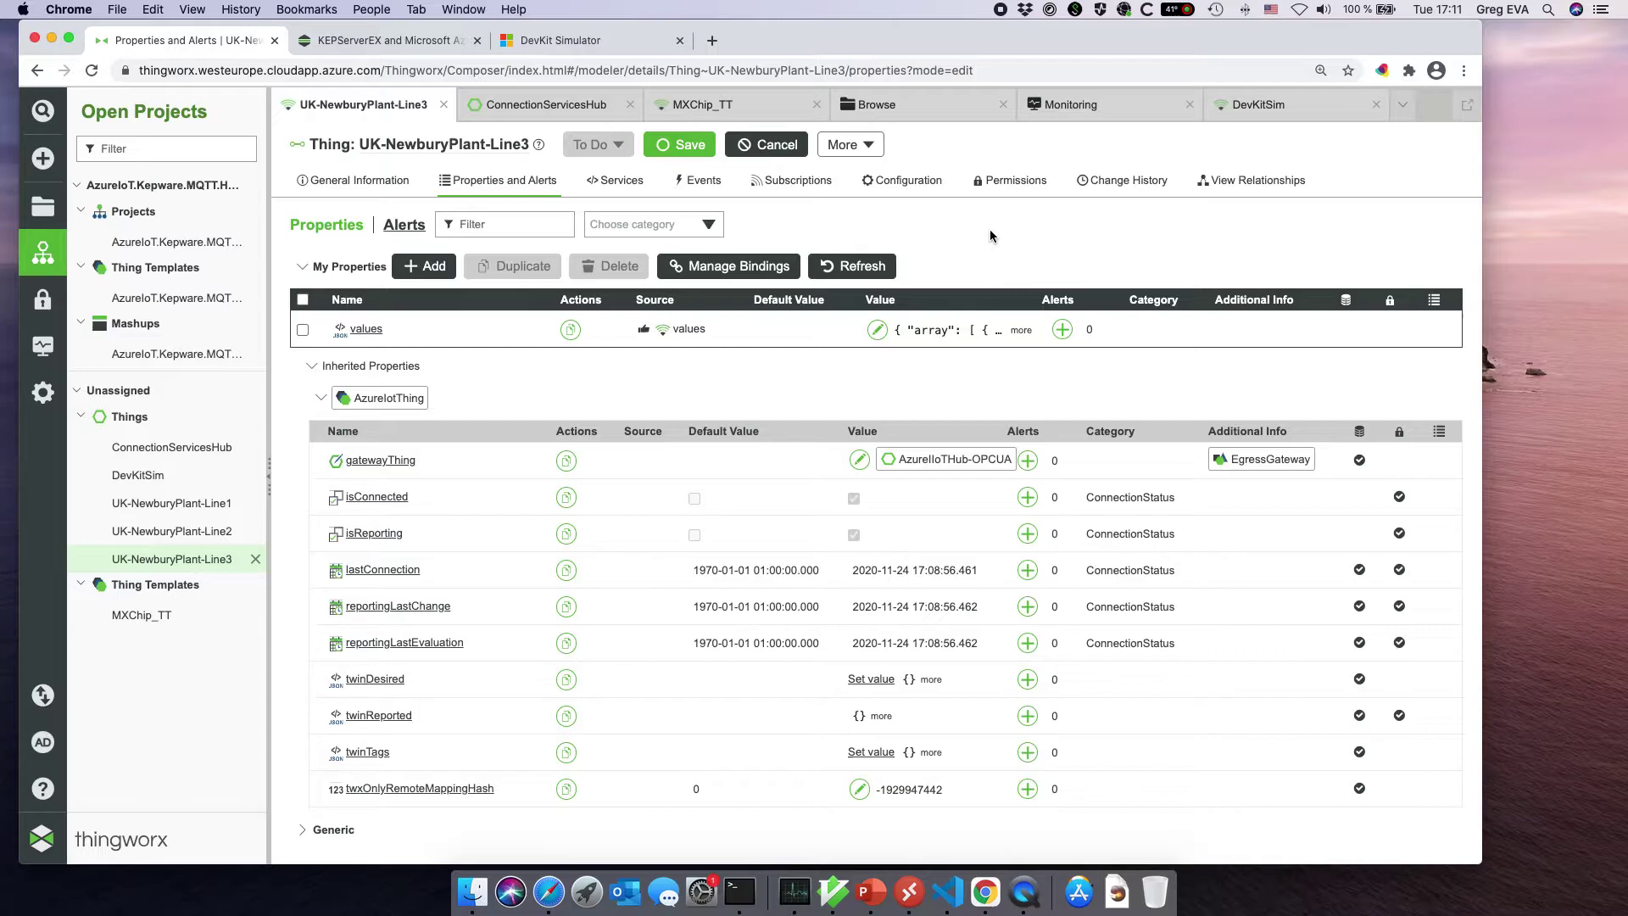
- Delete the UK-NewburyPlant-Line3 Thing and confirm the deletion
{"action": "left_click", "coordinate": [824, 146]}
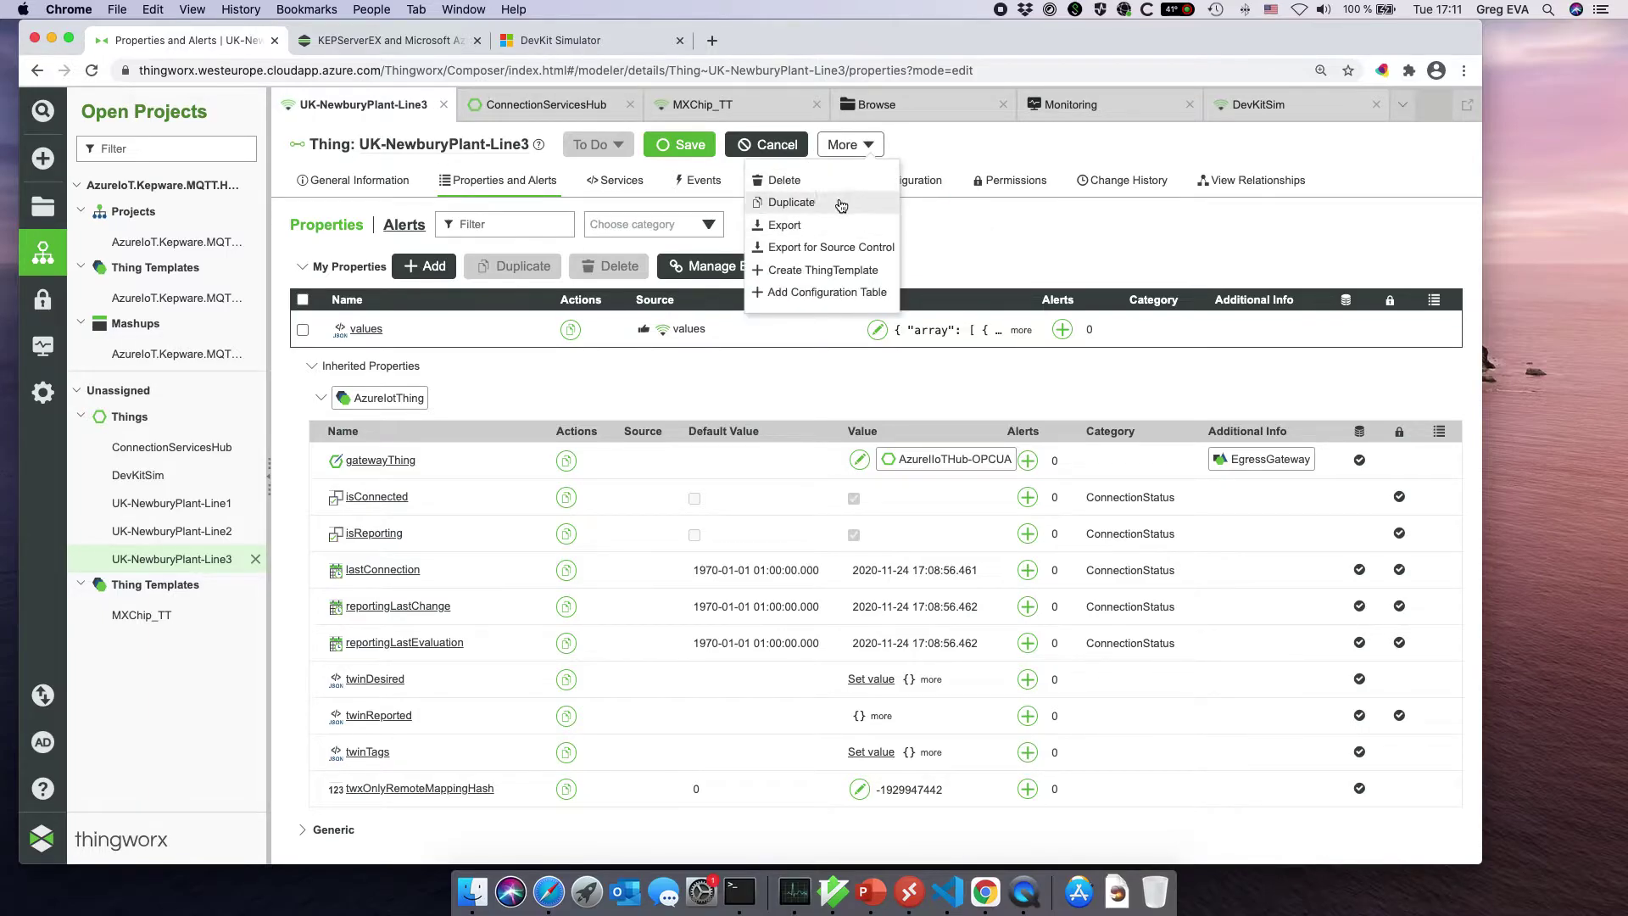
{"action": "left_click", "coordinate": [841, 183]}
{"action": "left_click", "coordinate": [1043, 230]}
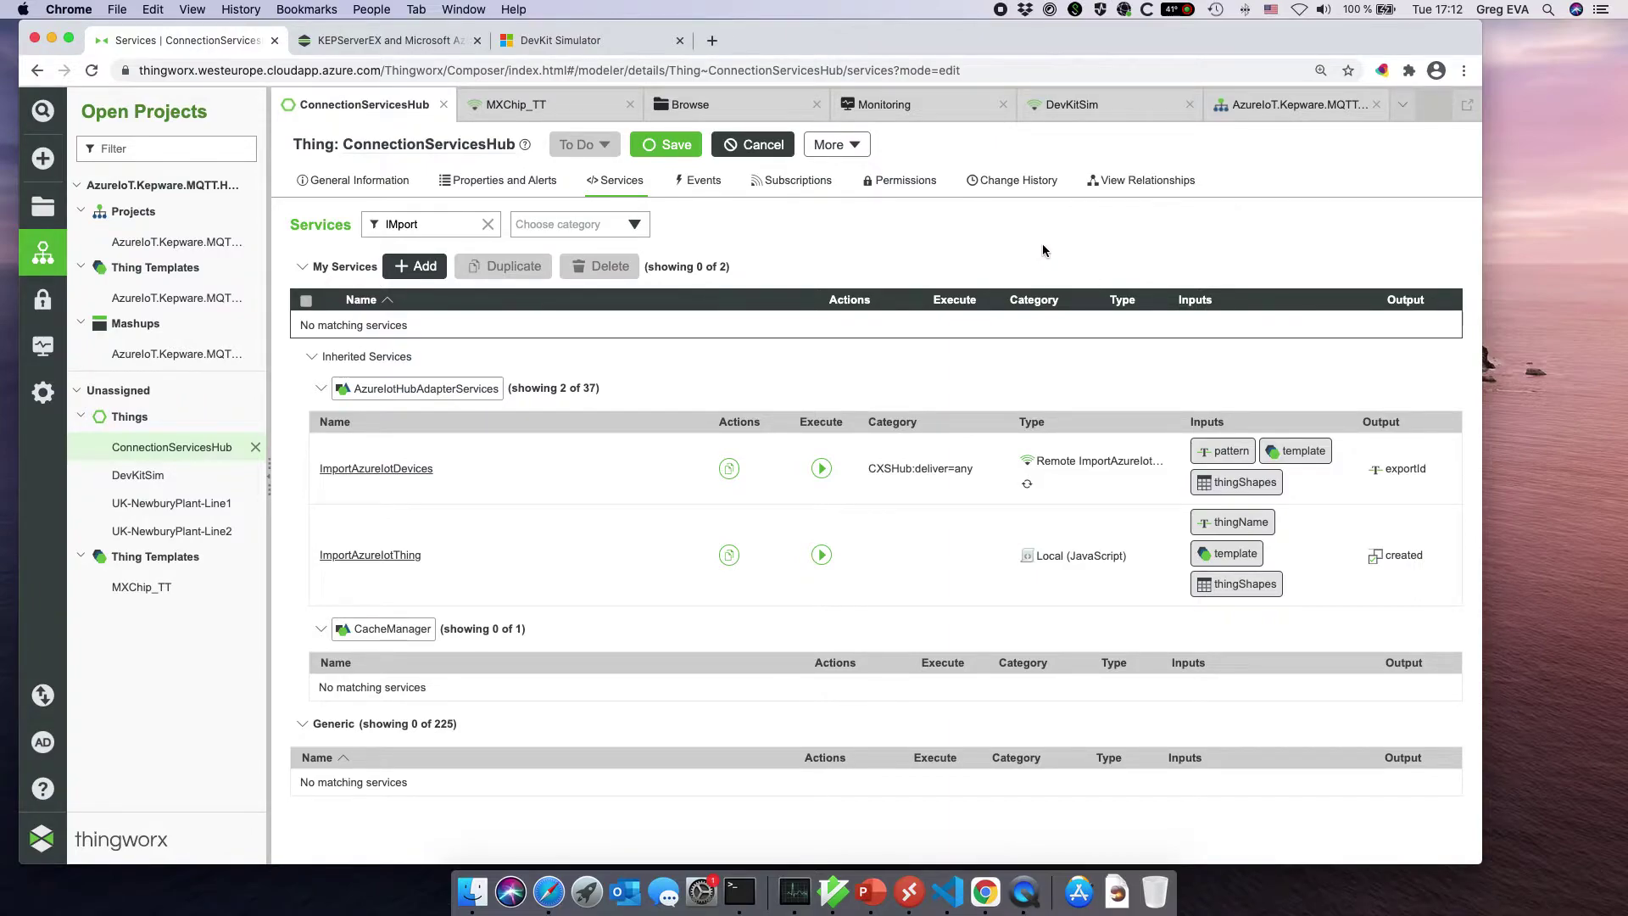
- Close the MXChip_TT template and open the entities of the AzureIoT.Kepware.MQTT.Helper project
{"action": "left_click", "coordinate": [596, 103]}
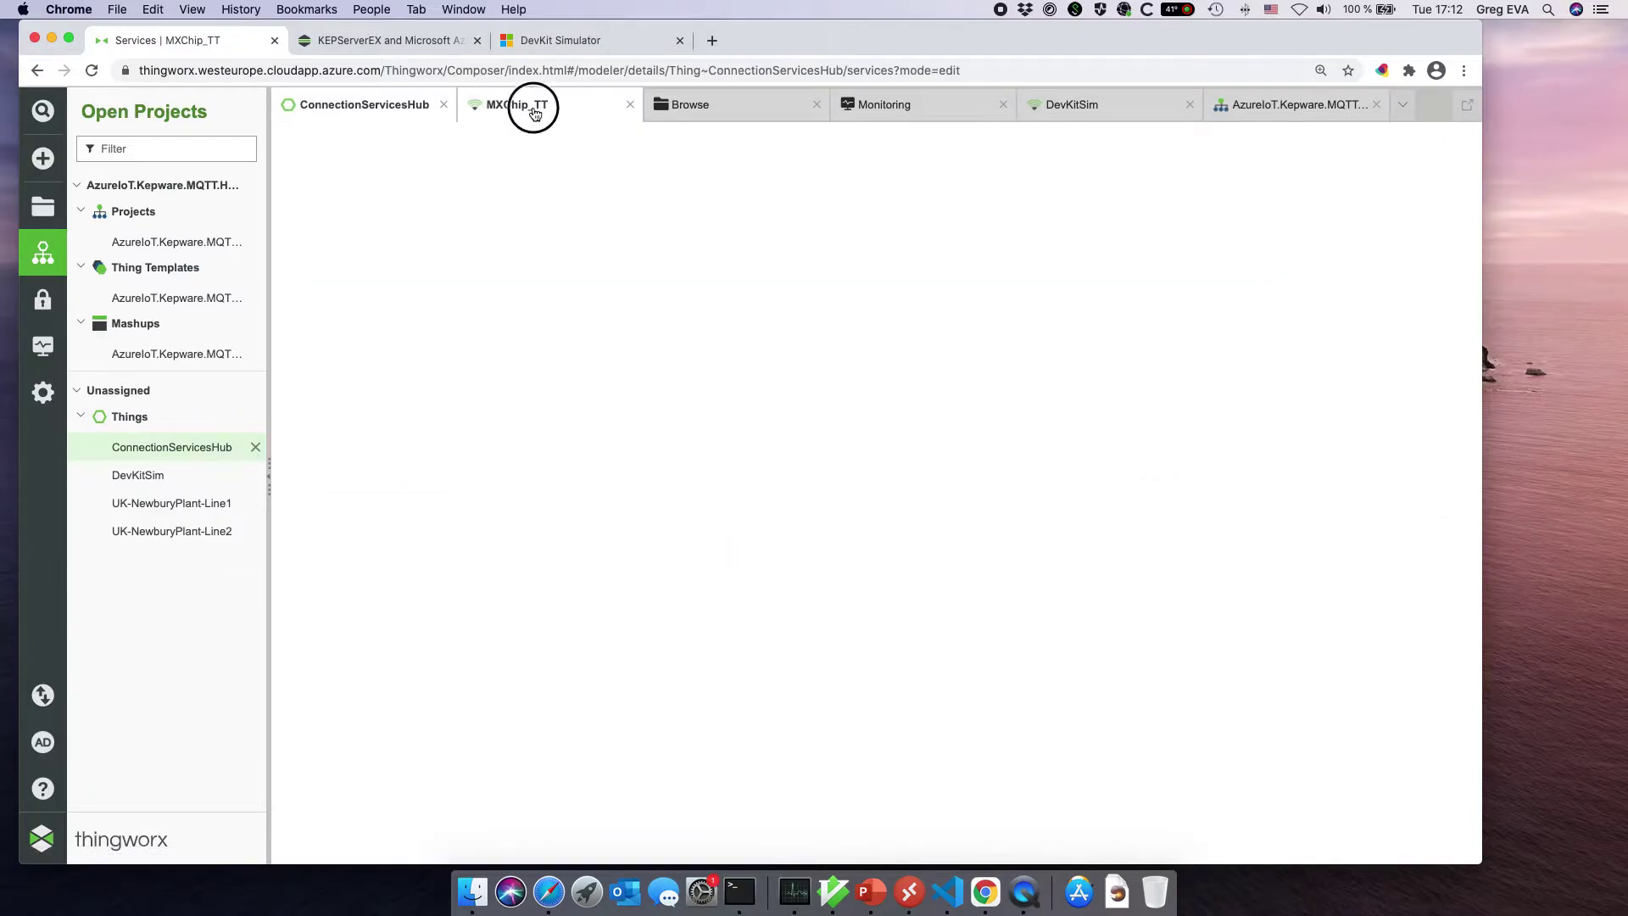
{"action": "left_click", "coordinate": [629, 104]}
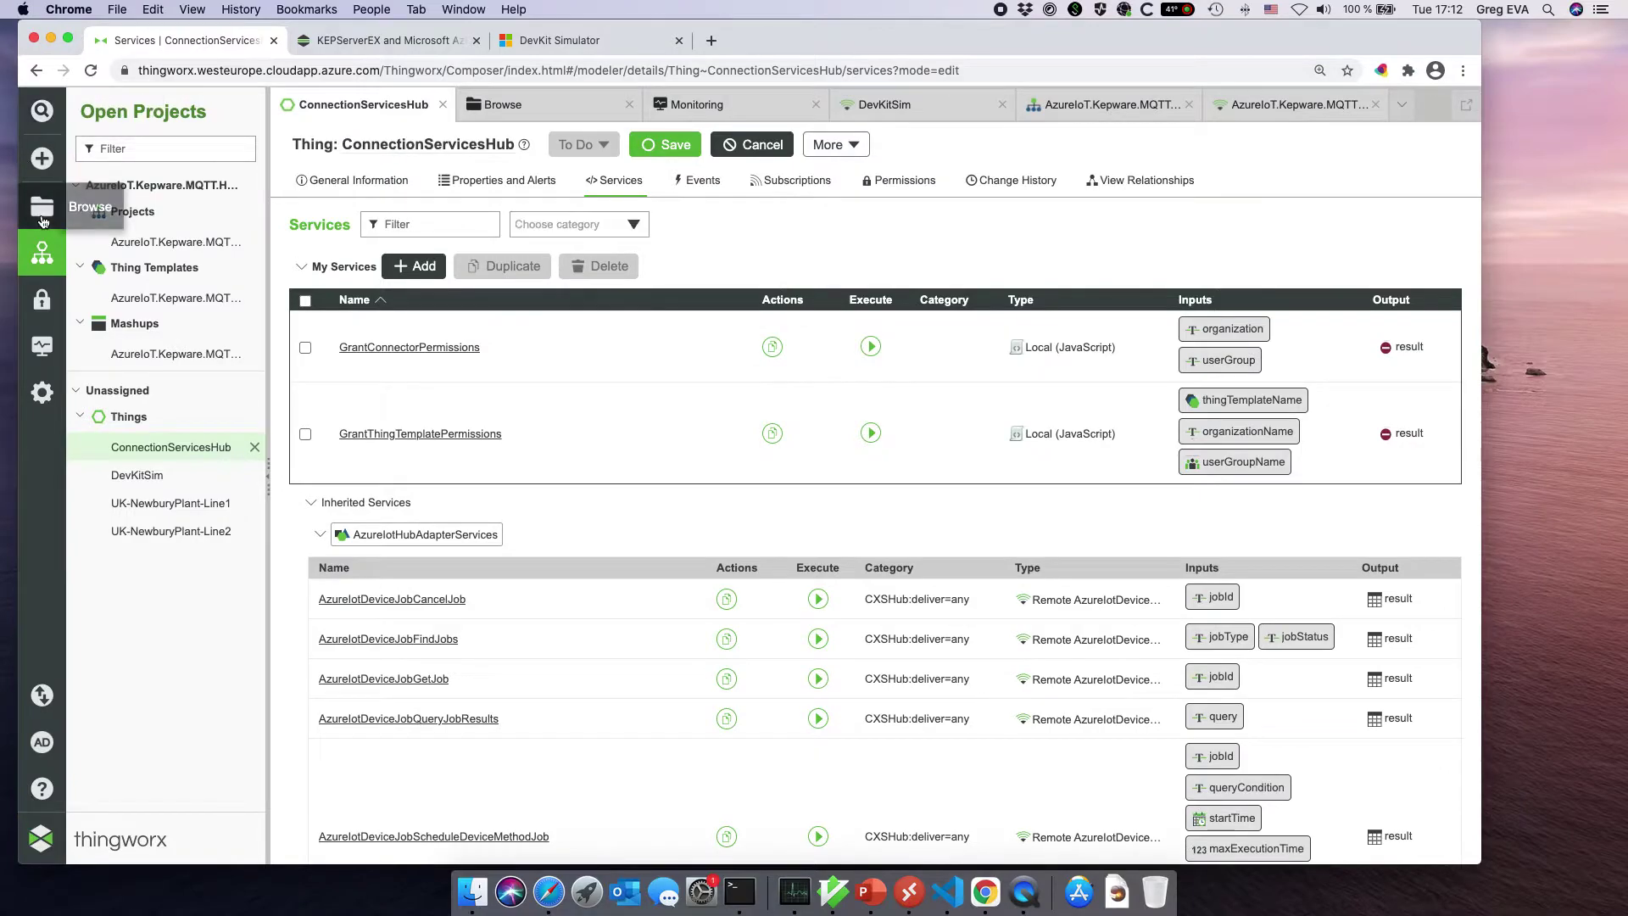
{"action": "left_click", "coordinate": [113, 243]}
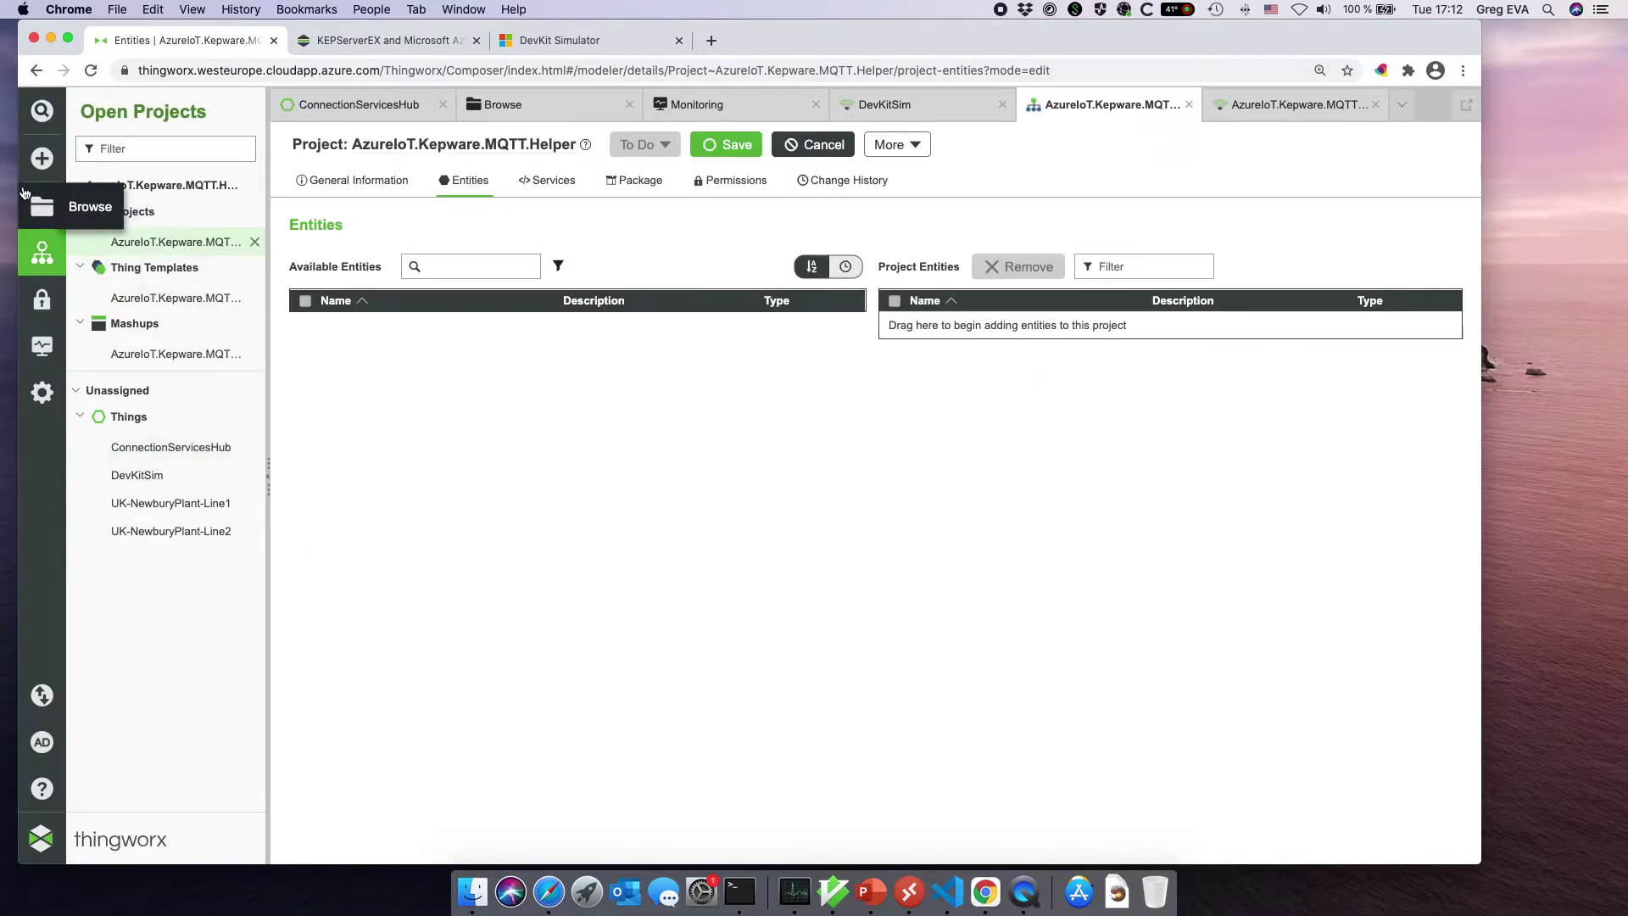
{"action": "left_click", "coordinate": [42, 206]}
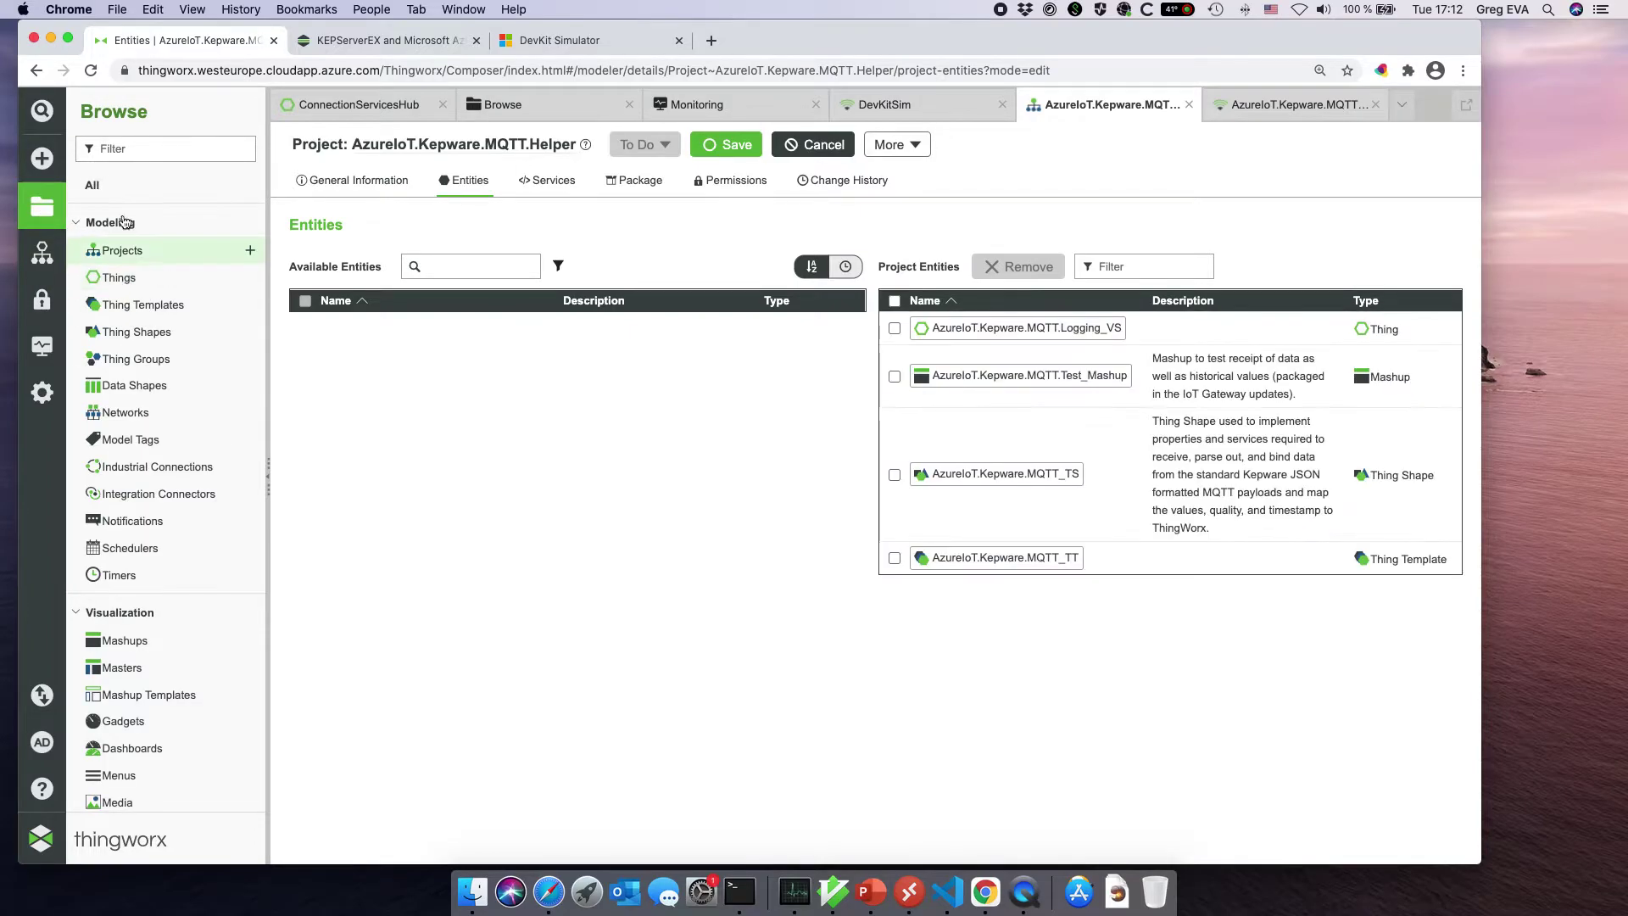
{"action": "left_click", "coordinate": [38, 127]}
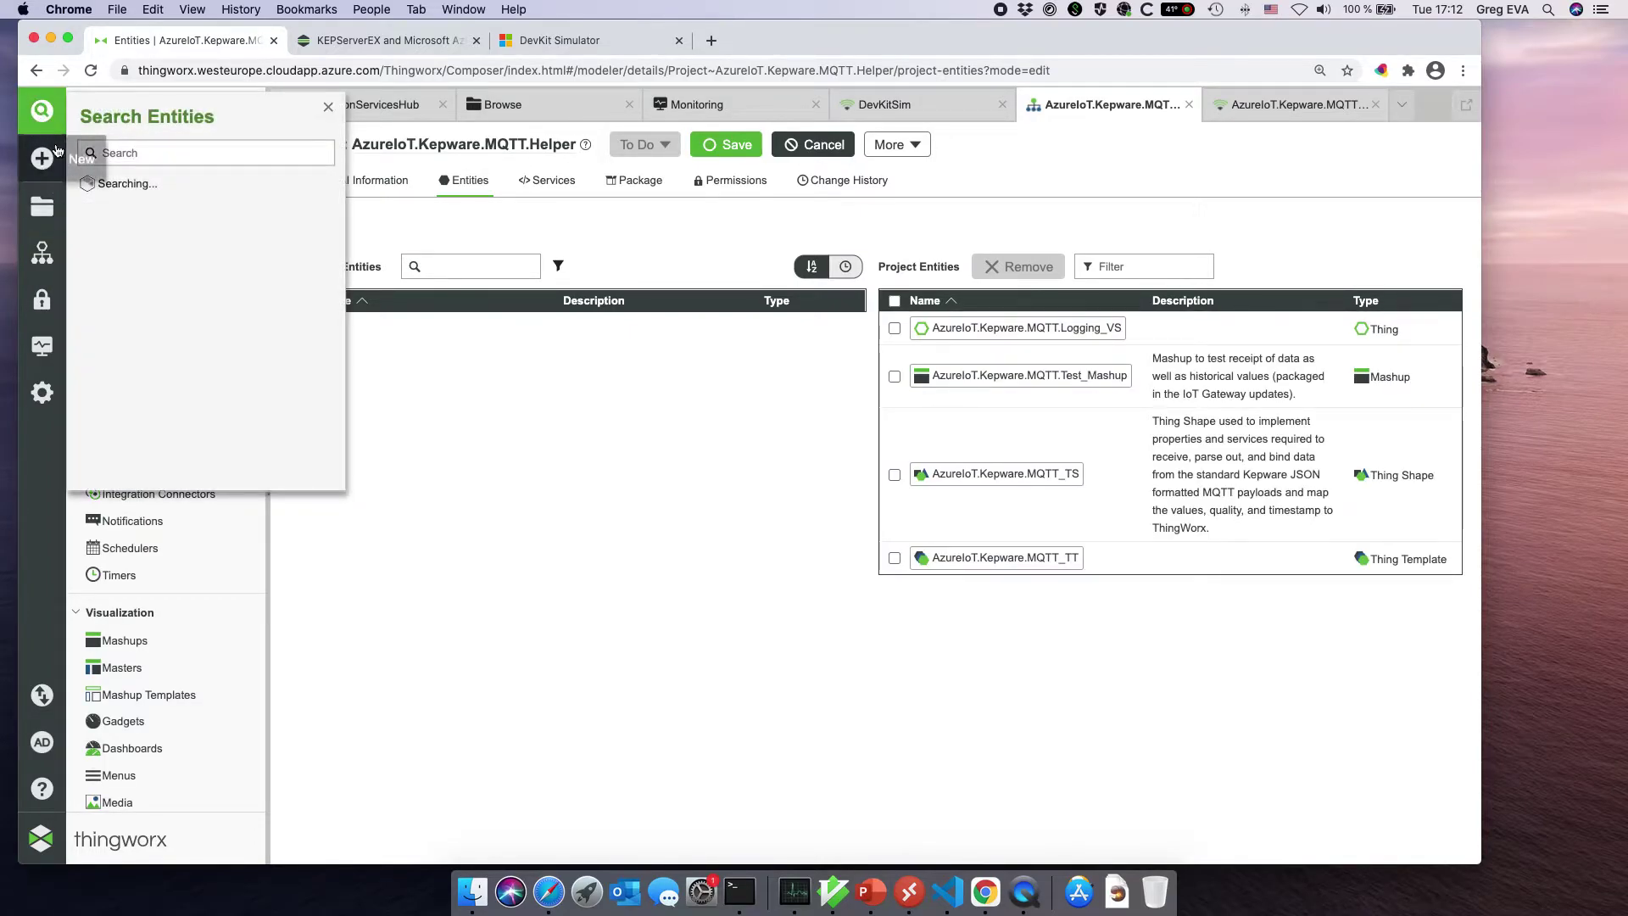
{"action": "left_click", "coordinate": [41, 158]}
{"action": "left_click", "coordinate": [322, 174]}
{"action": "left_click", "coordinate": [152, 259]}
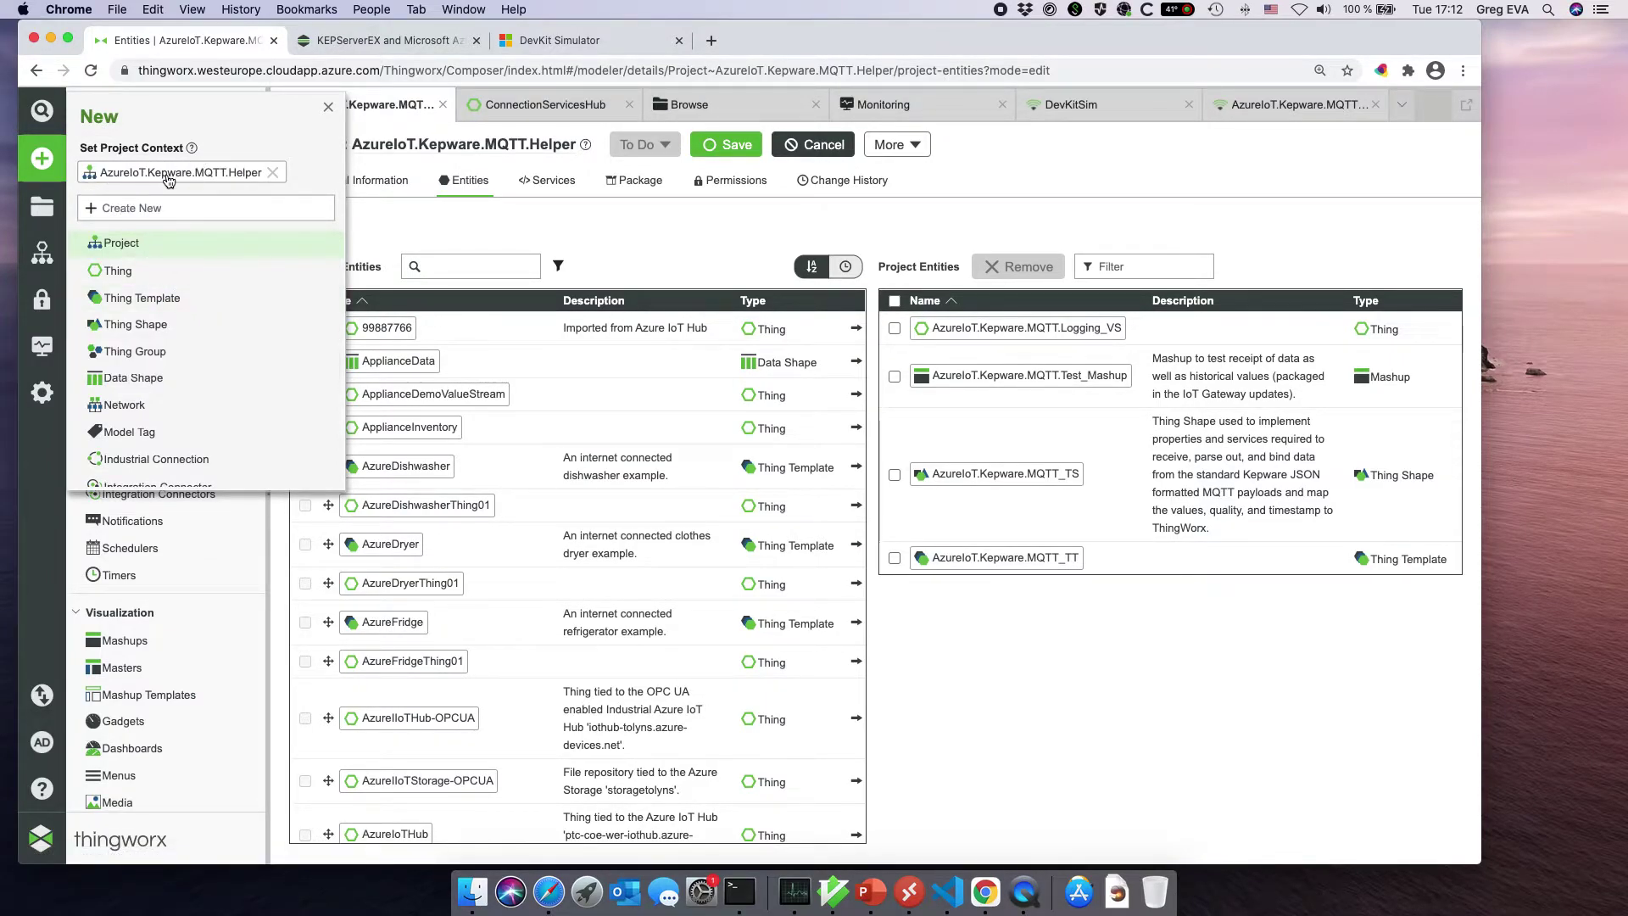
- List all entities, select the AzureIoT.Kepware.MQTT_TT template and AzureIoT.Kepware.MQTT_TS, and open the AzureIoT.Kepware.MQTT_TS Thing Shape
{"action": "left_click", "coordinate": [42, 205]}
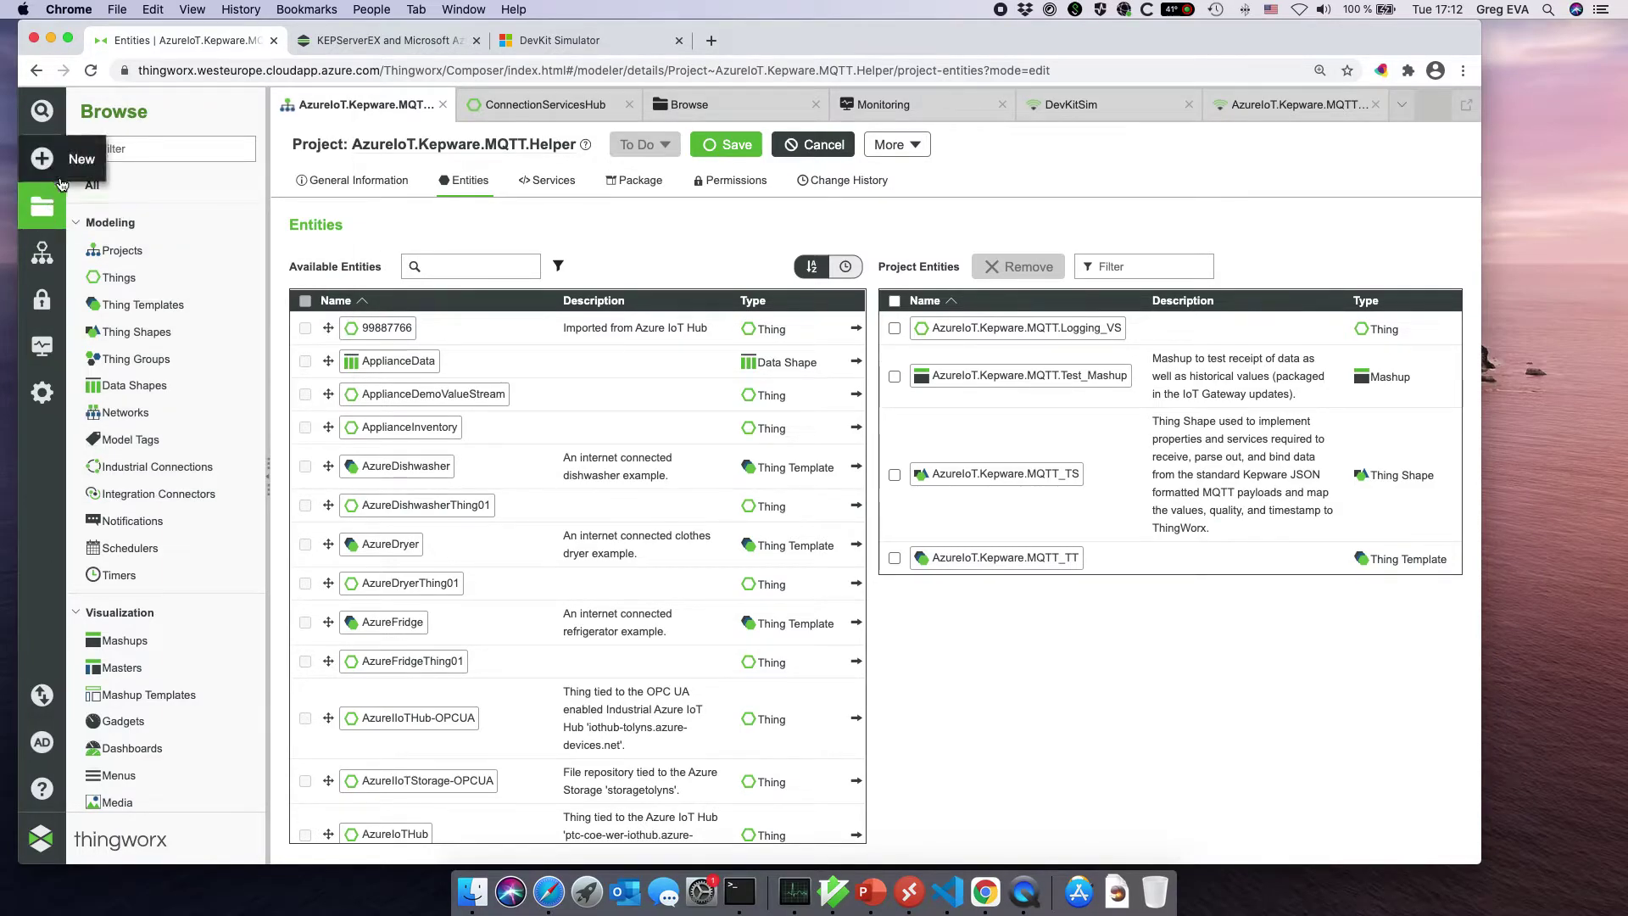
{"action": "left_click", "coordinate": [93, 184]}
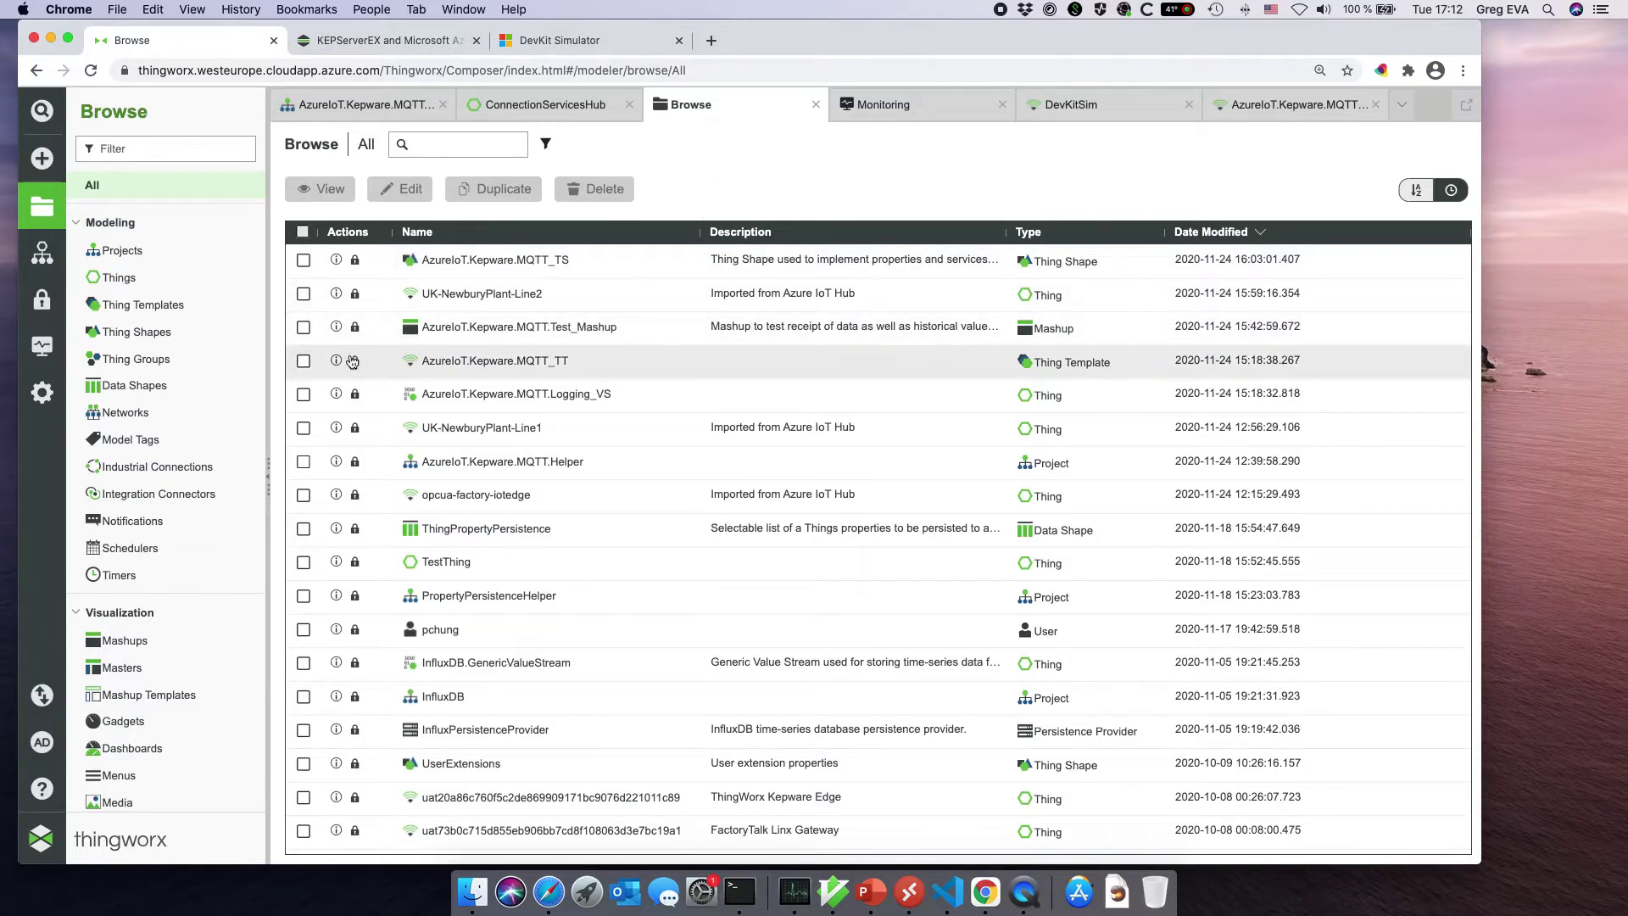
{"action": "left_click", "coordinate": [303, 360]}
{"action": "left_click", "coordinate": [303, 259]}
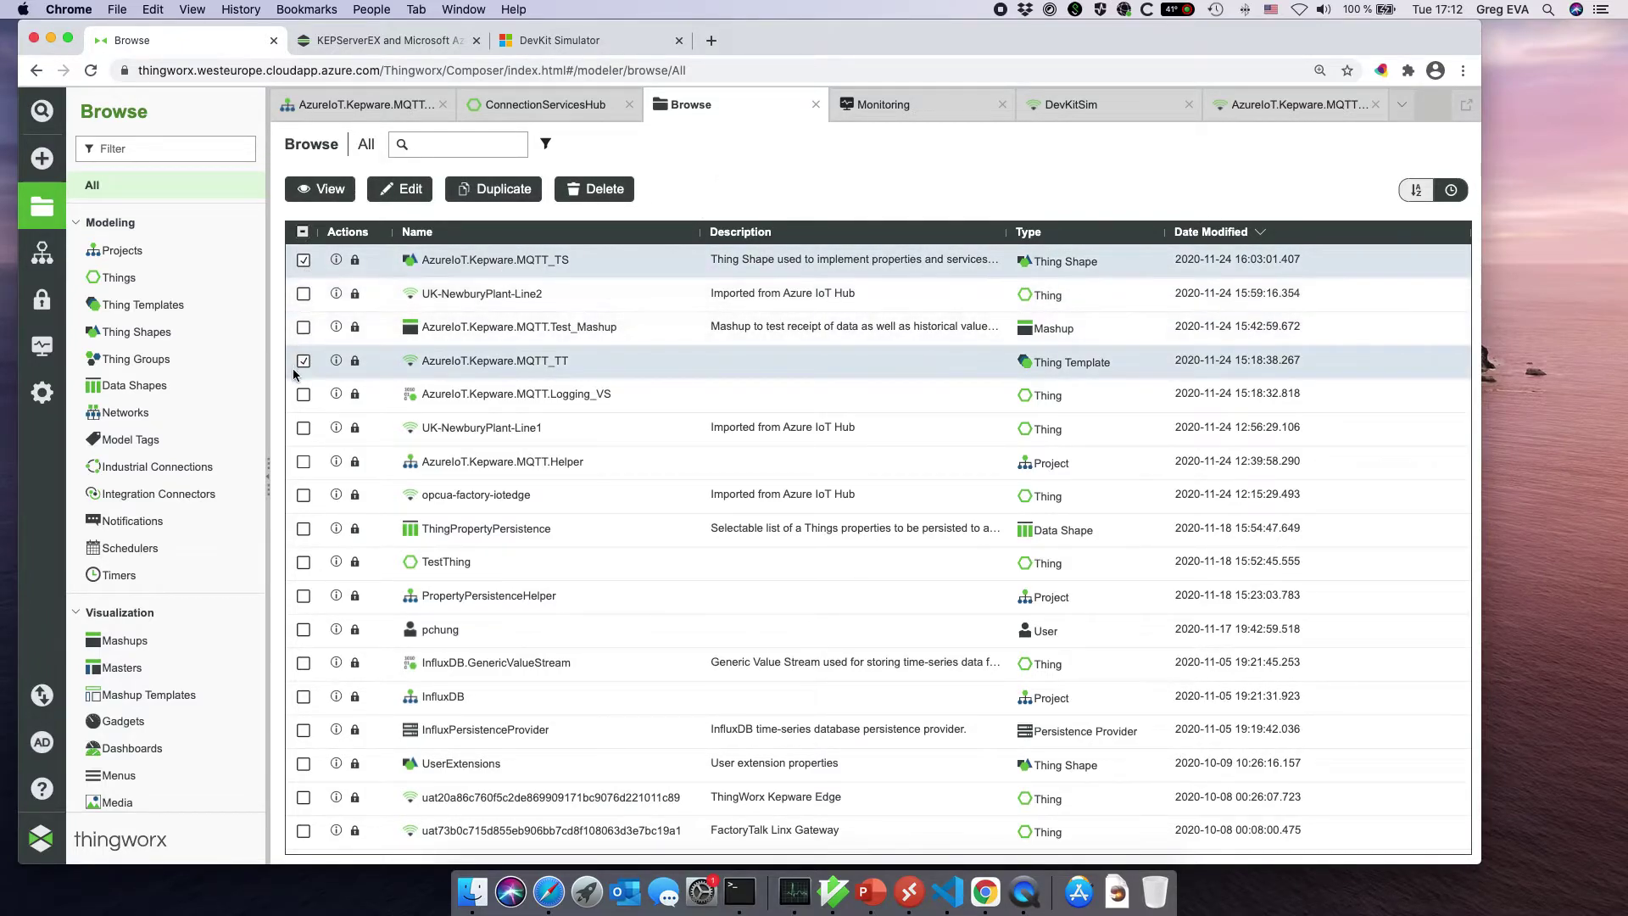
{"action": "left_click", "coordinate": [559, 262]}
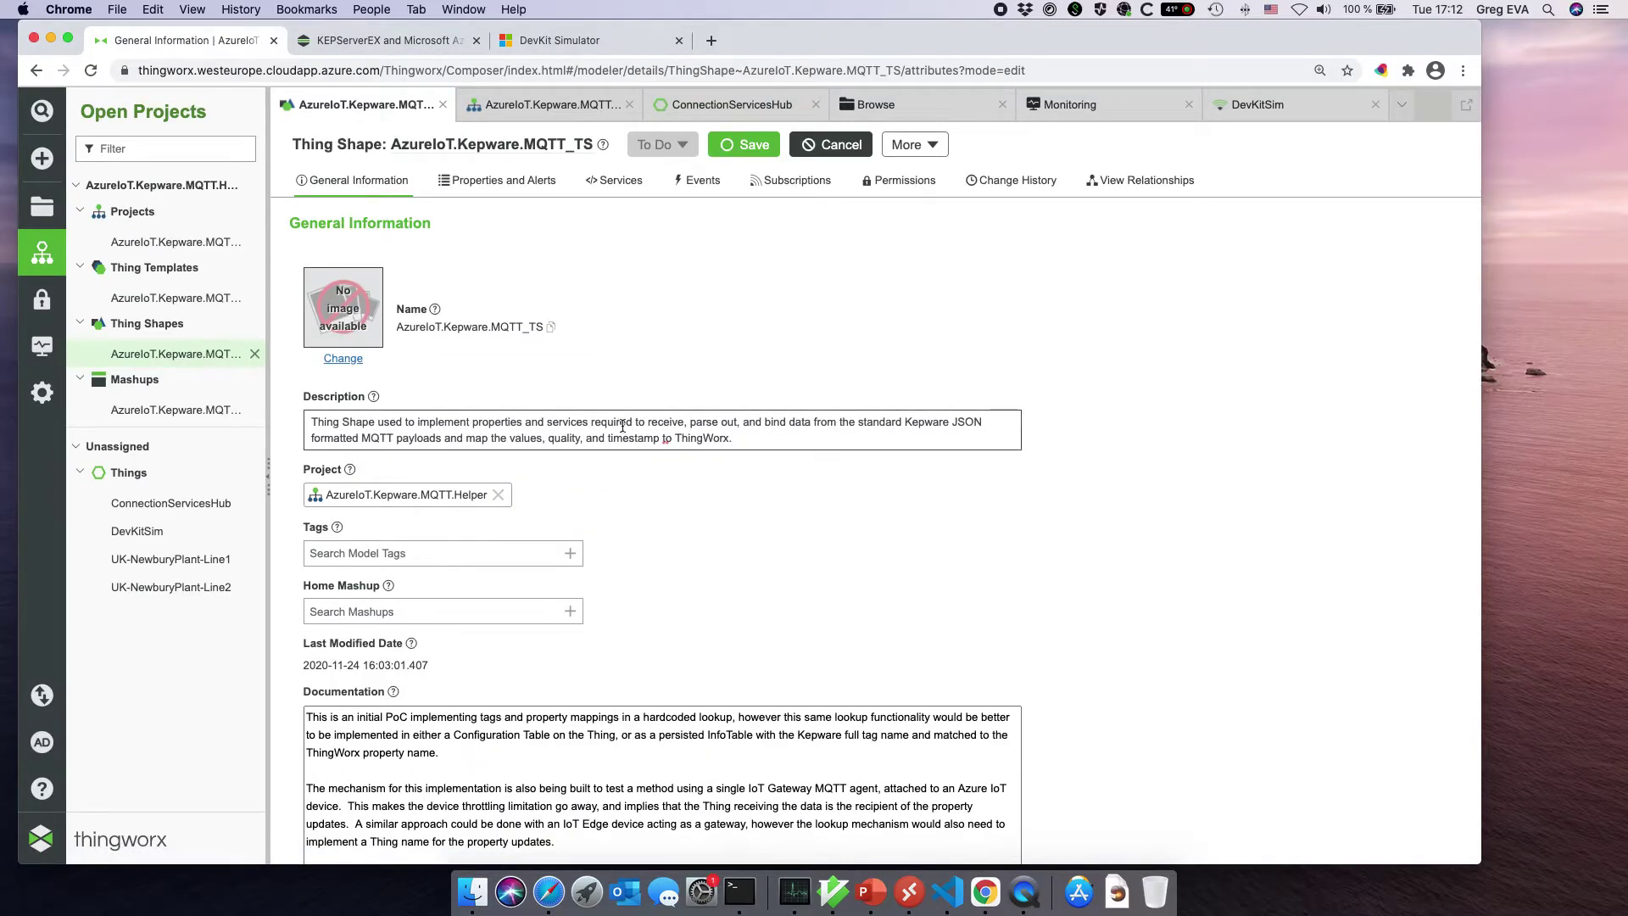
- Review the Thing Shape's description and documentation, its properties, services and subscriptions
{"action": "scroll", "coordinate": [847, 675], "scroll_direction": "down", "scroll_amount": 2}
{"action": "scroll", "coordinate": [864, 679], "scroll_direction": "up", "scroll_amount": 2}
{"action": "left_click", "coordinate": [508, 176]}
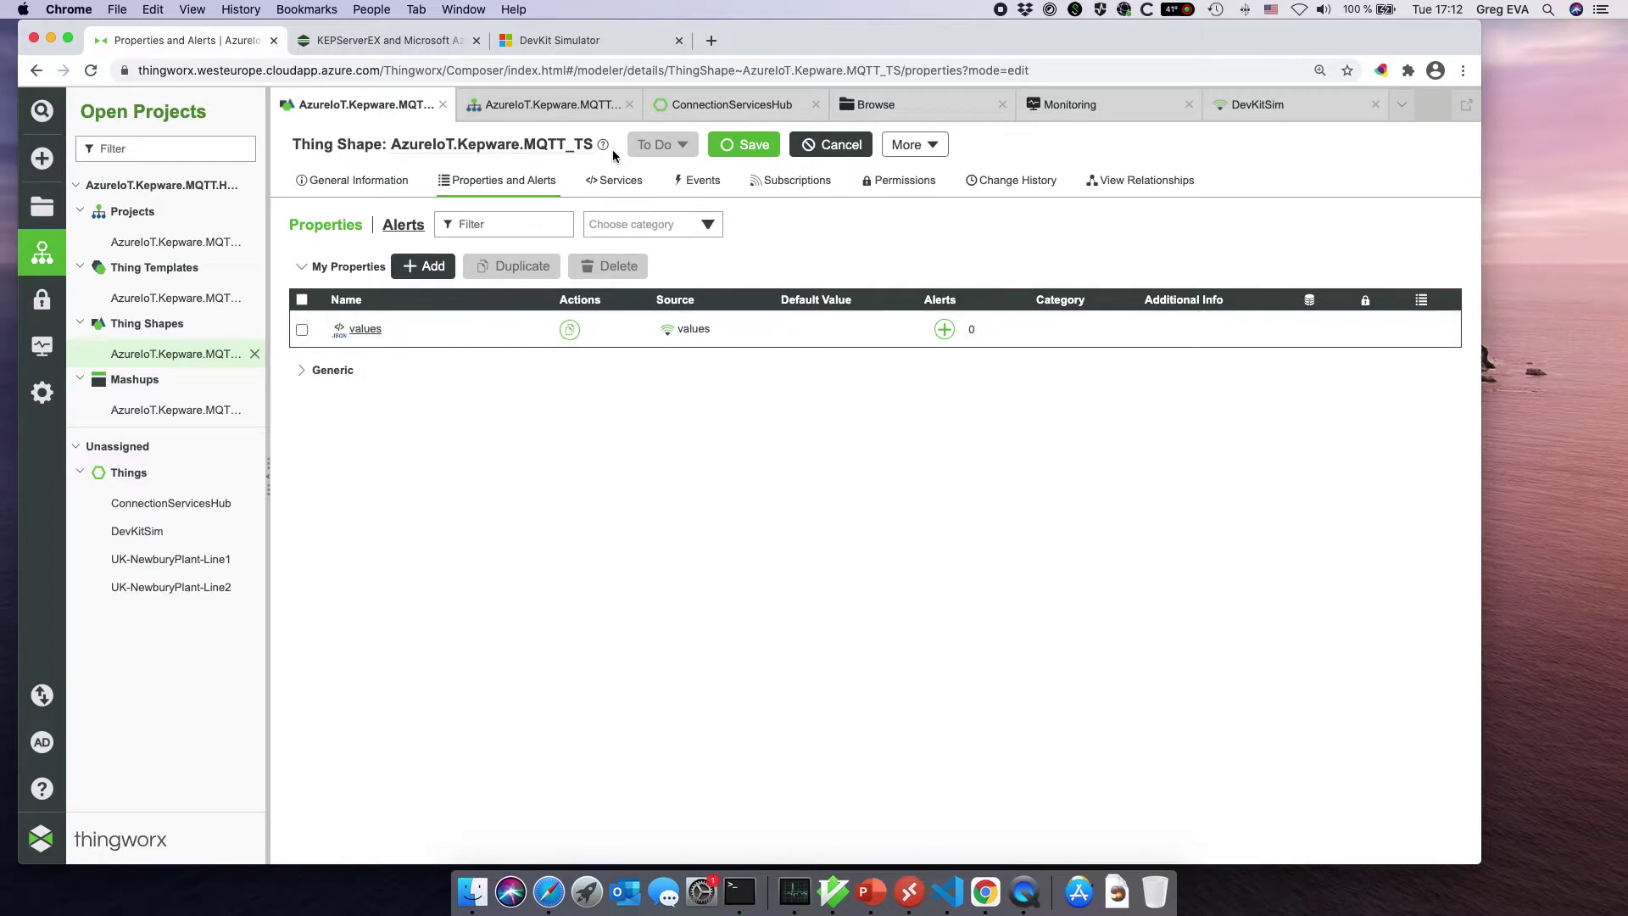
{"action": "left_click", "coordinate": [636, 184]}
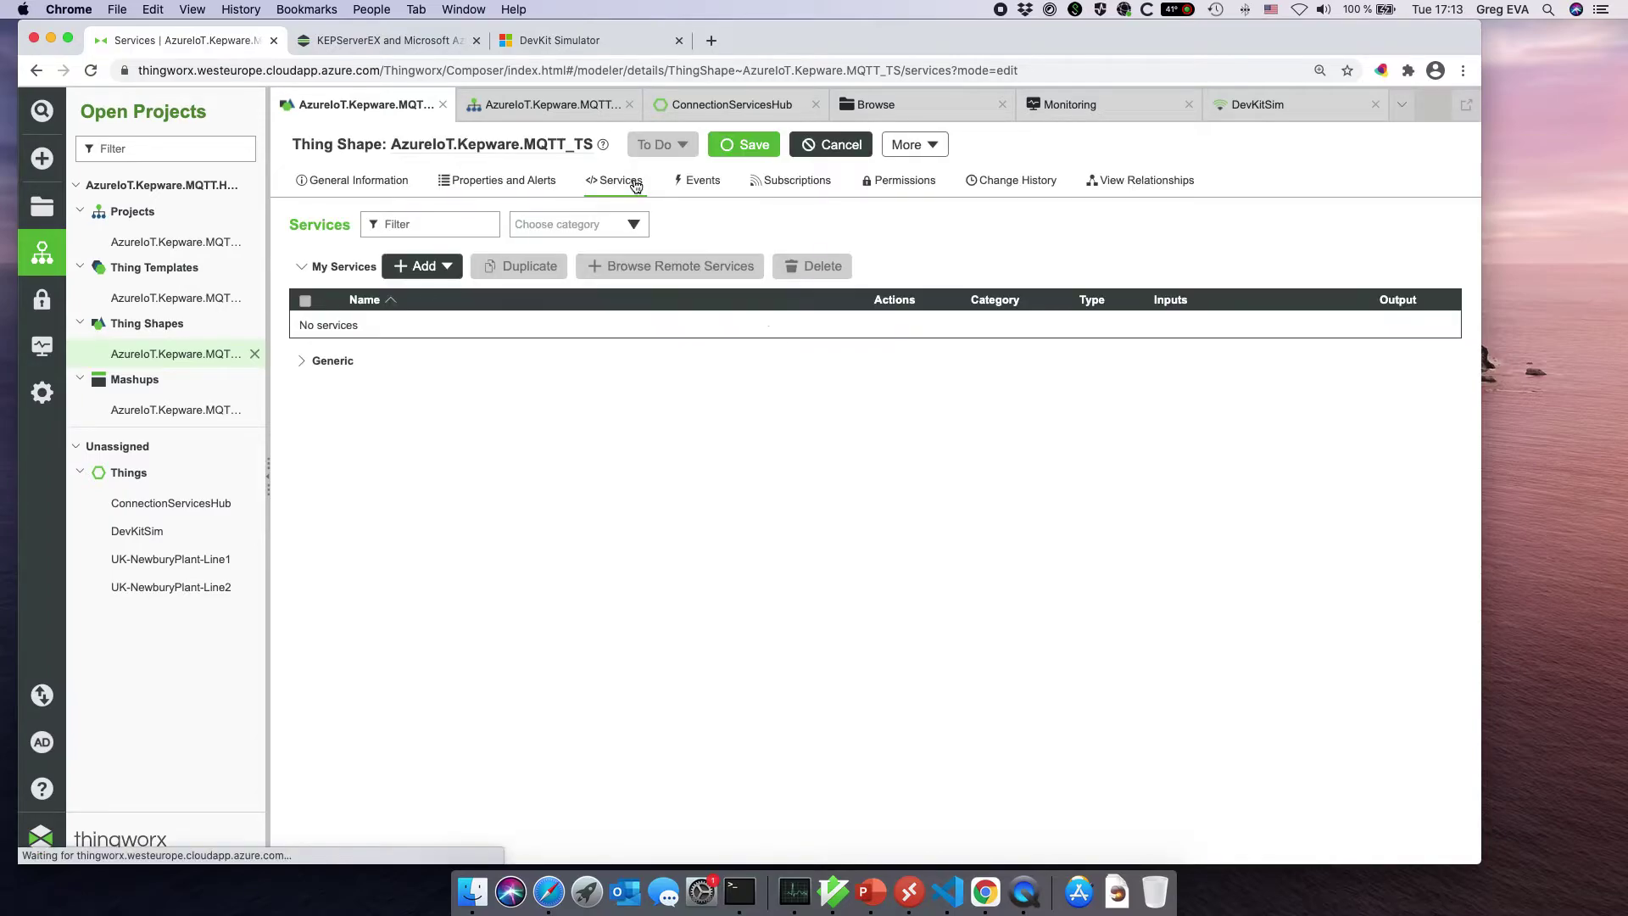
{"action": "left_click", "coordinate": [769, 193]}
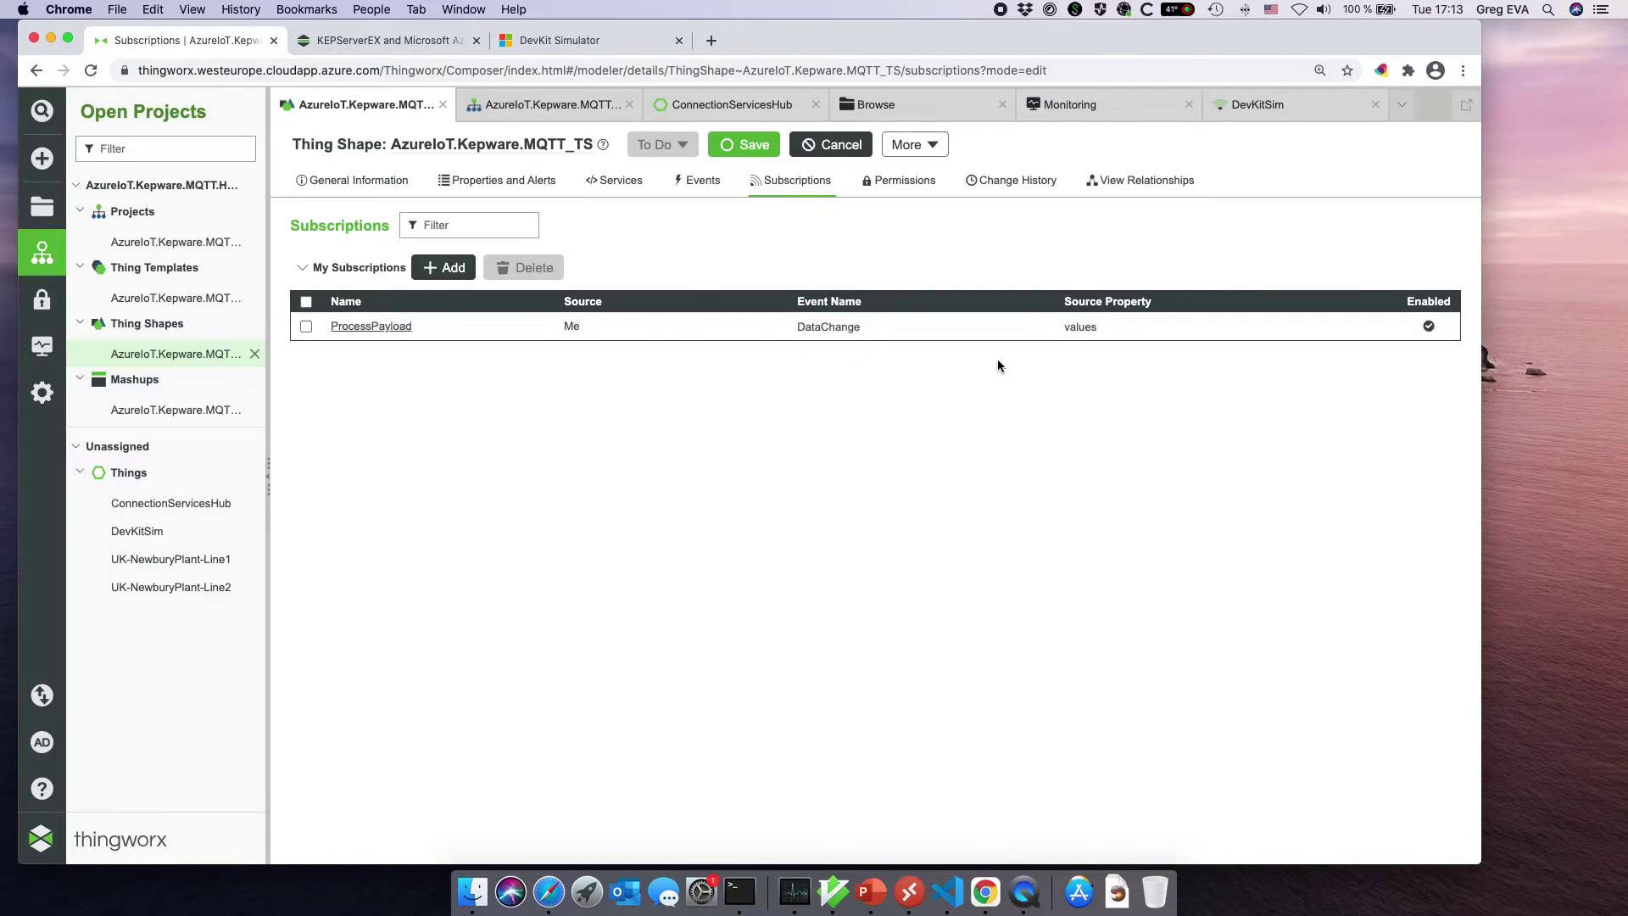
- Open the ProcessPayload subscription and enlarge its script area by narrowing the project list and widening the browser window
{"action": "left_click", "coordinate": [386, 327]}
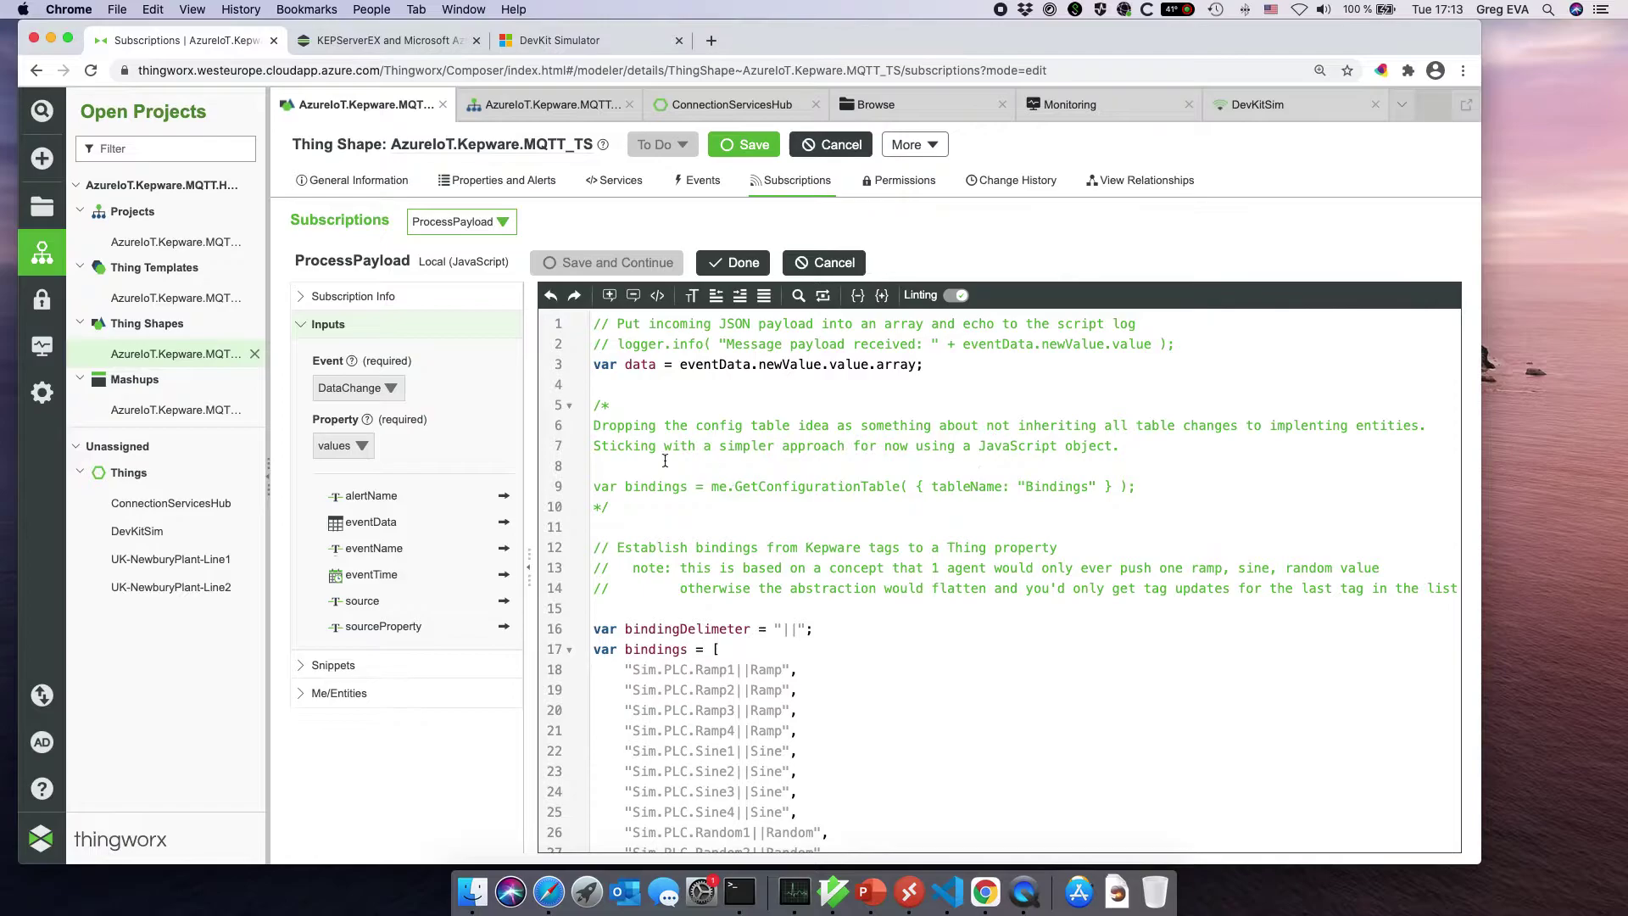
{"action": "left_click_drag", "start_coordinate": [269, 466], "coordinate": [249, 493]}
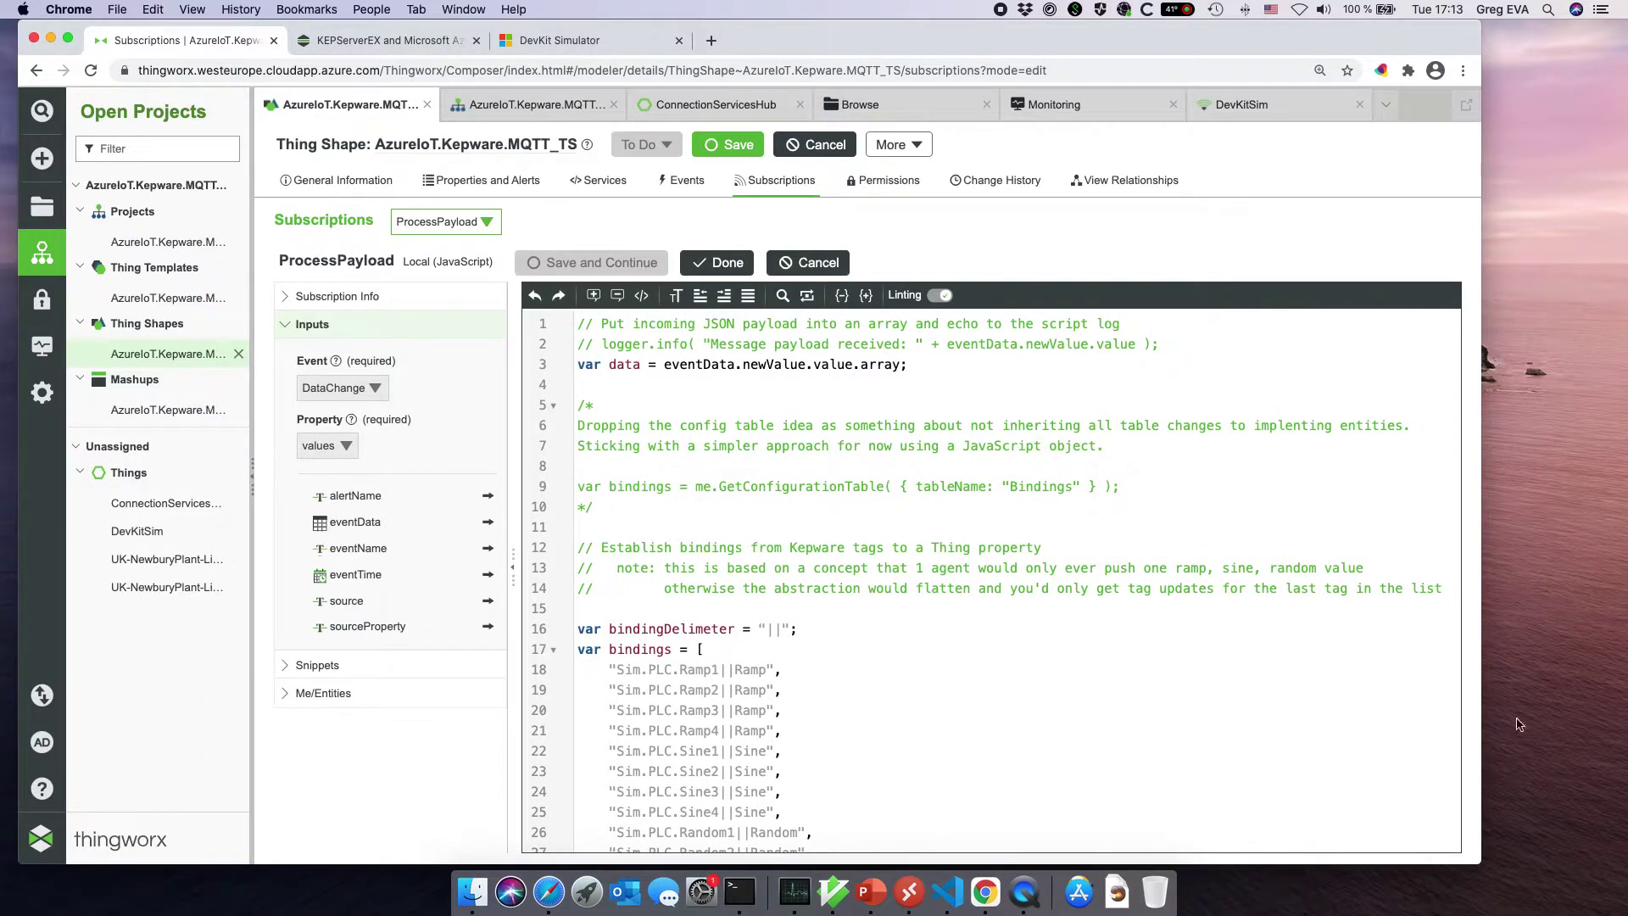
{"action": "left_click", "coordinate": [1112, 364]}
{"action": "scroll", "coordinate": [1072, 559], "scroll_direction": "down", "scroll_amount": 3}
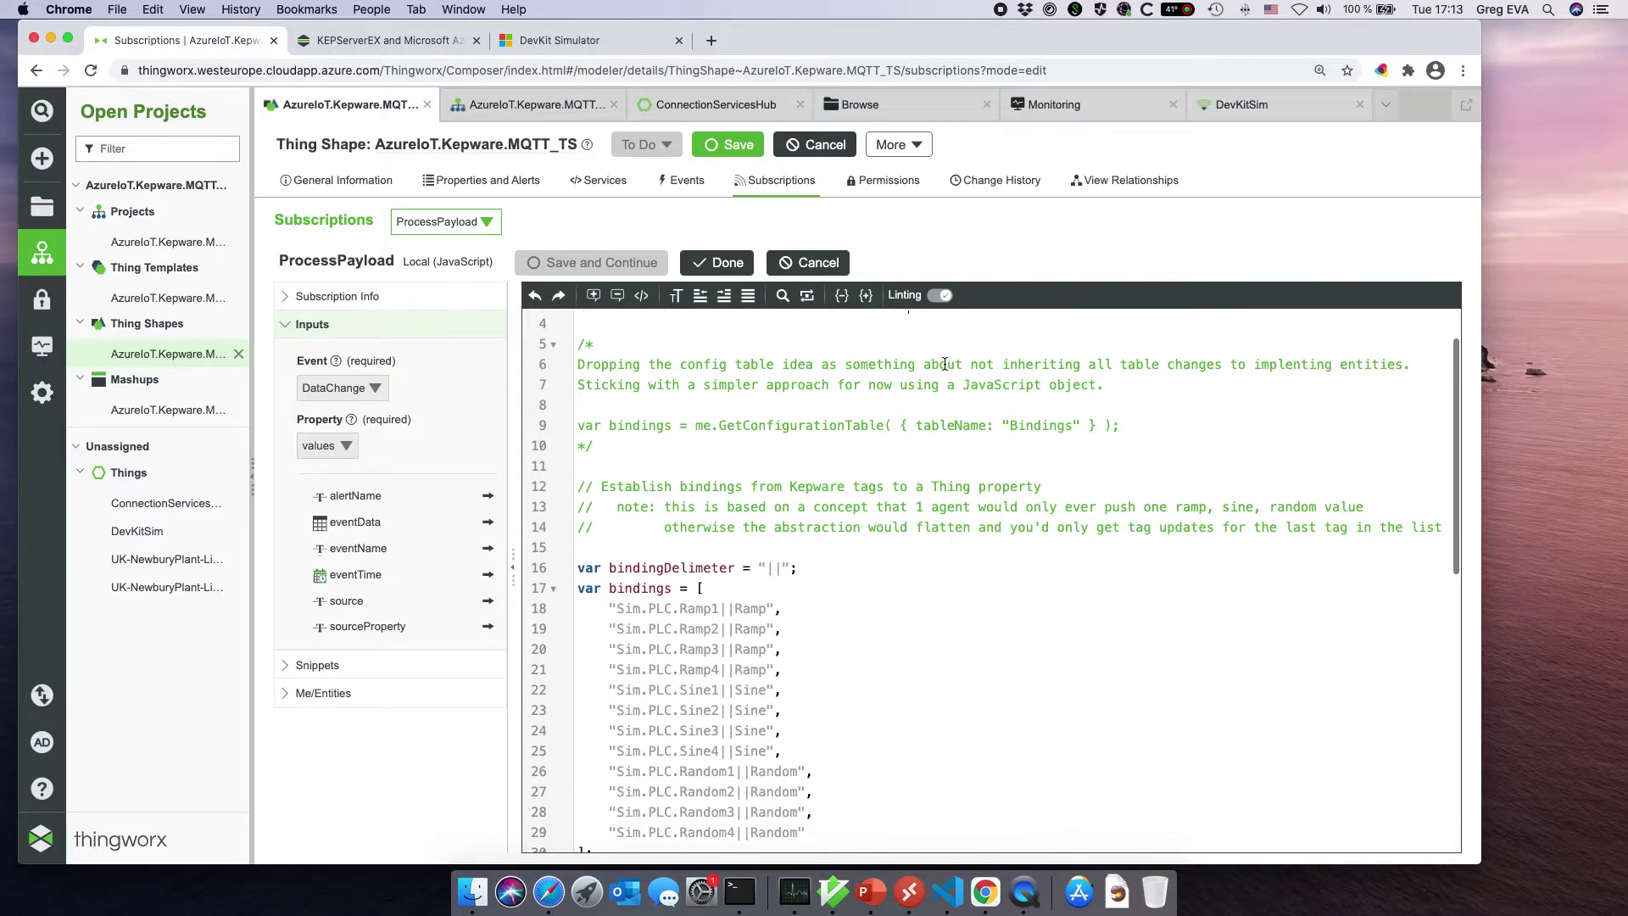
{"action": "left_click_drag", "start_coordinate": [1482, 867], "coordinate": [1626, 870]}
{"action": "scroll", "coordinate": [1033, 414], "scroll_direction": "up", "scroll_amount": 3}
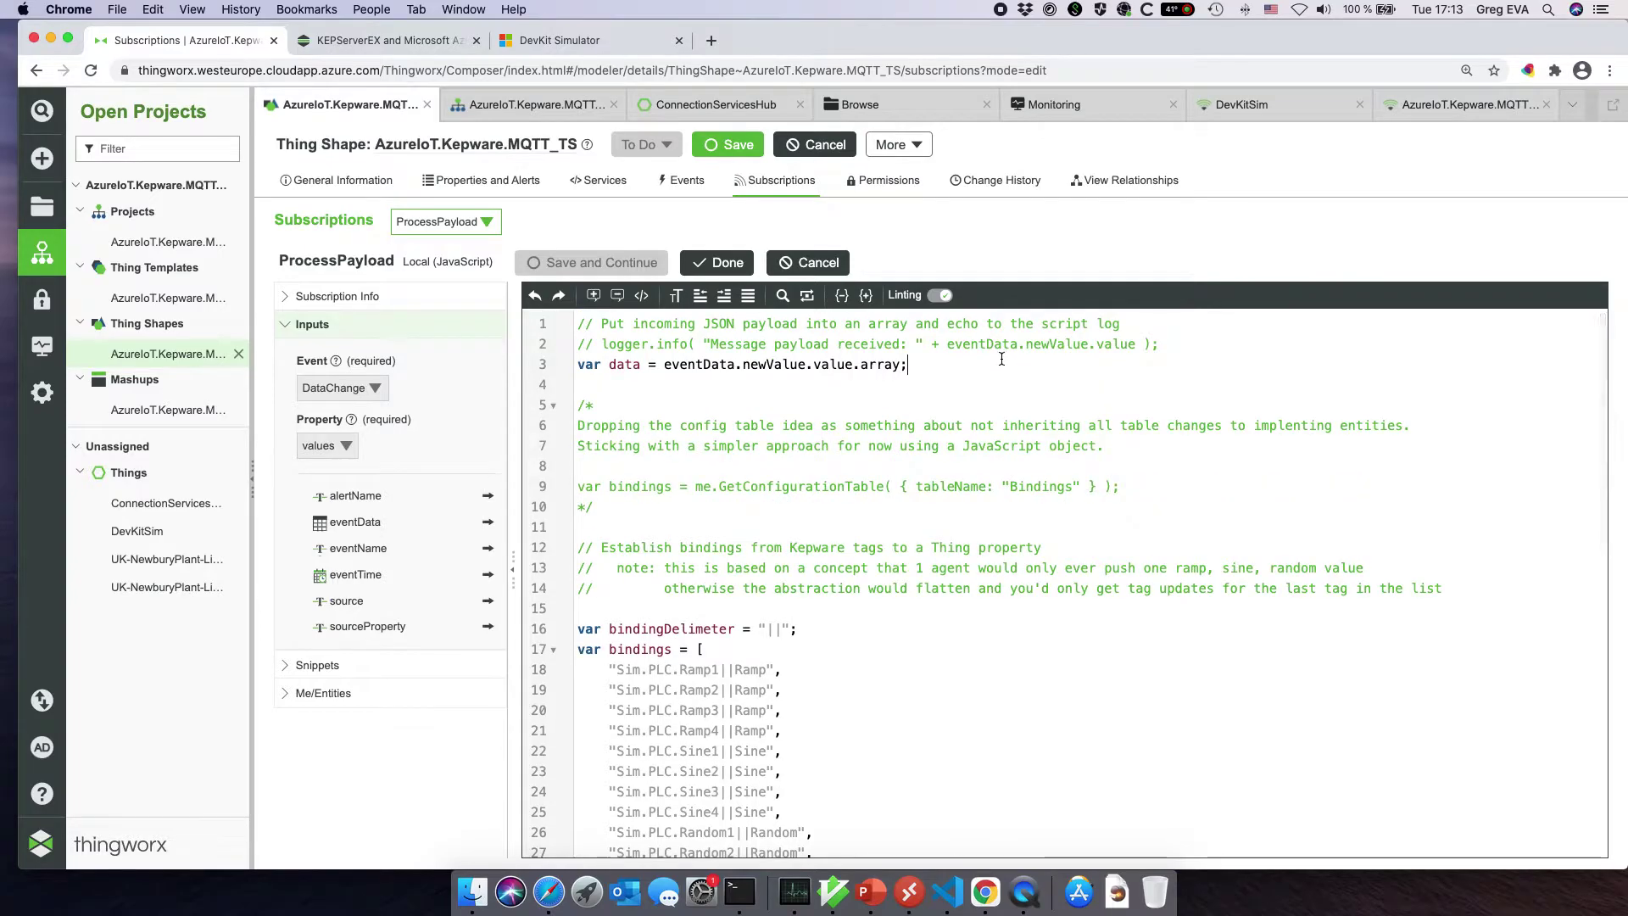
- Examine the script line that assigns the incoming JSON payload array to the data variable
{"action": "left_click_drag", "start_coordinate": [1005, 372], "coordinate": [583, 362]}
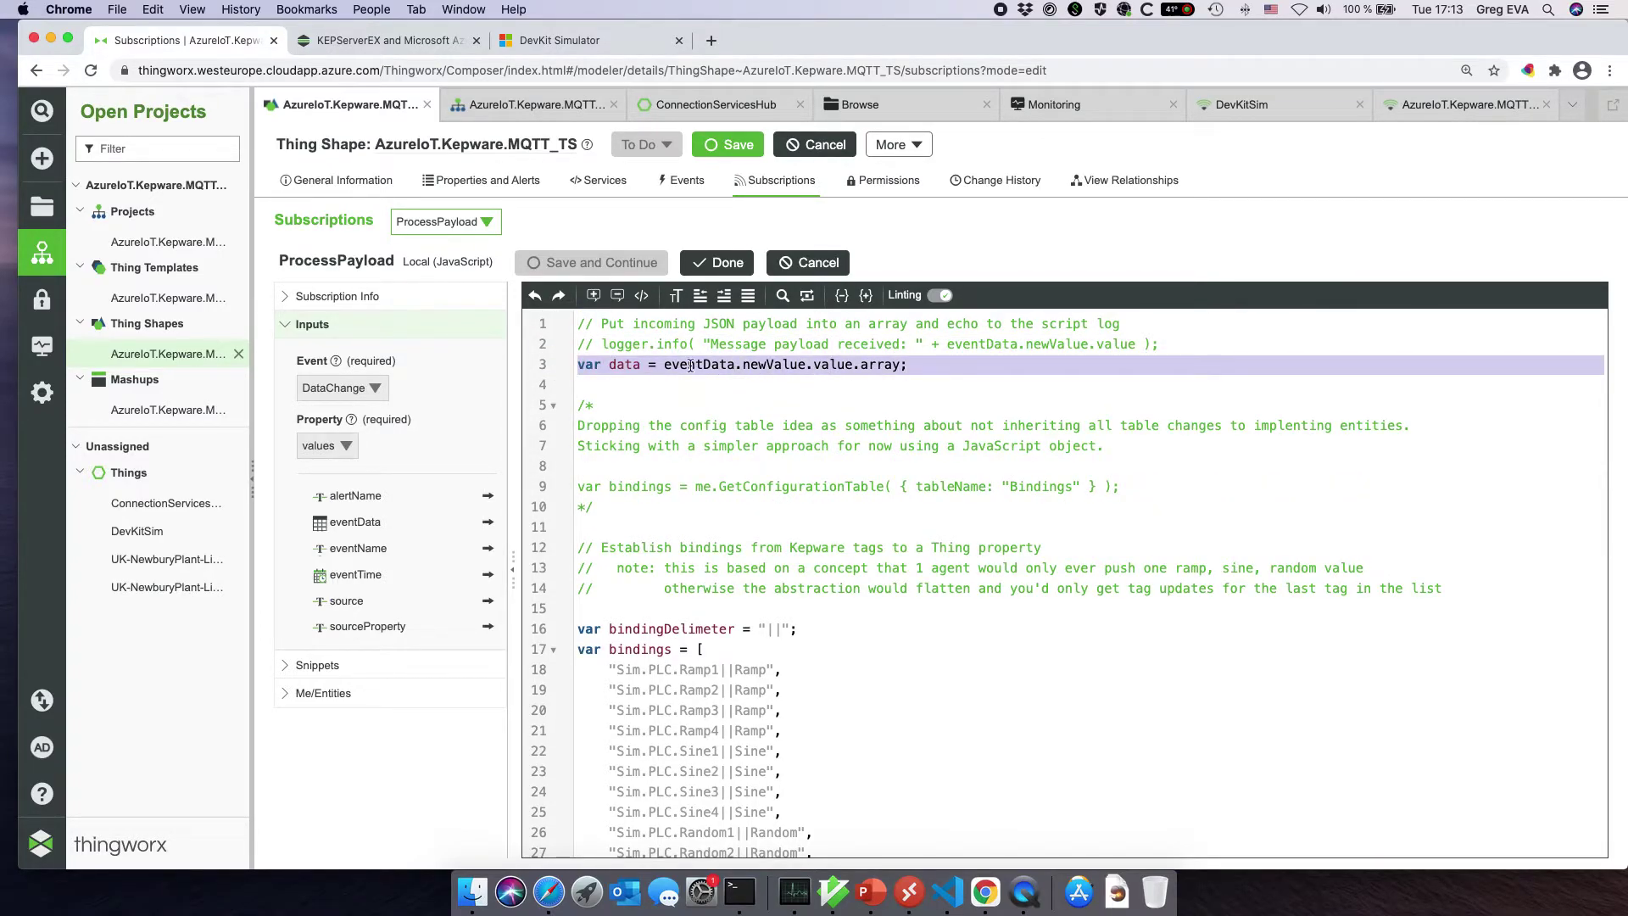
{"action": "left_click", "coordinate": [907, 364]}
{"action": "scroll", "coordinate": [908, 415], "scroll_direction": "down", "scroll_amount": 2}
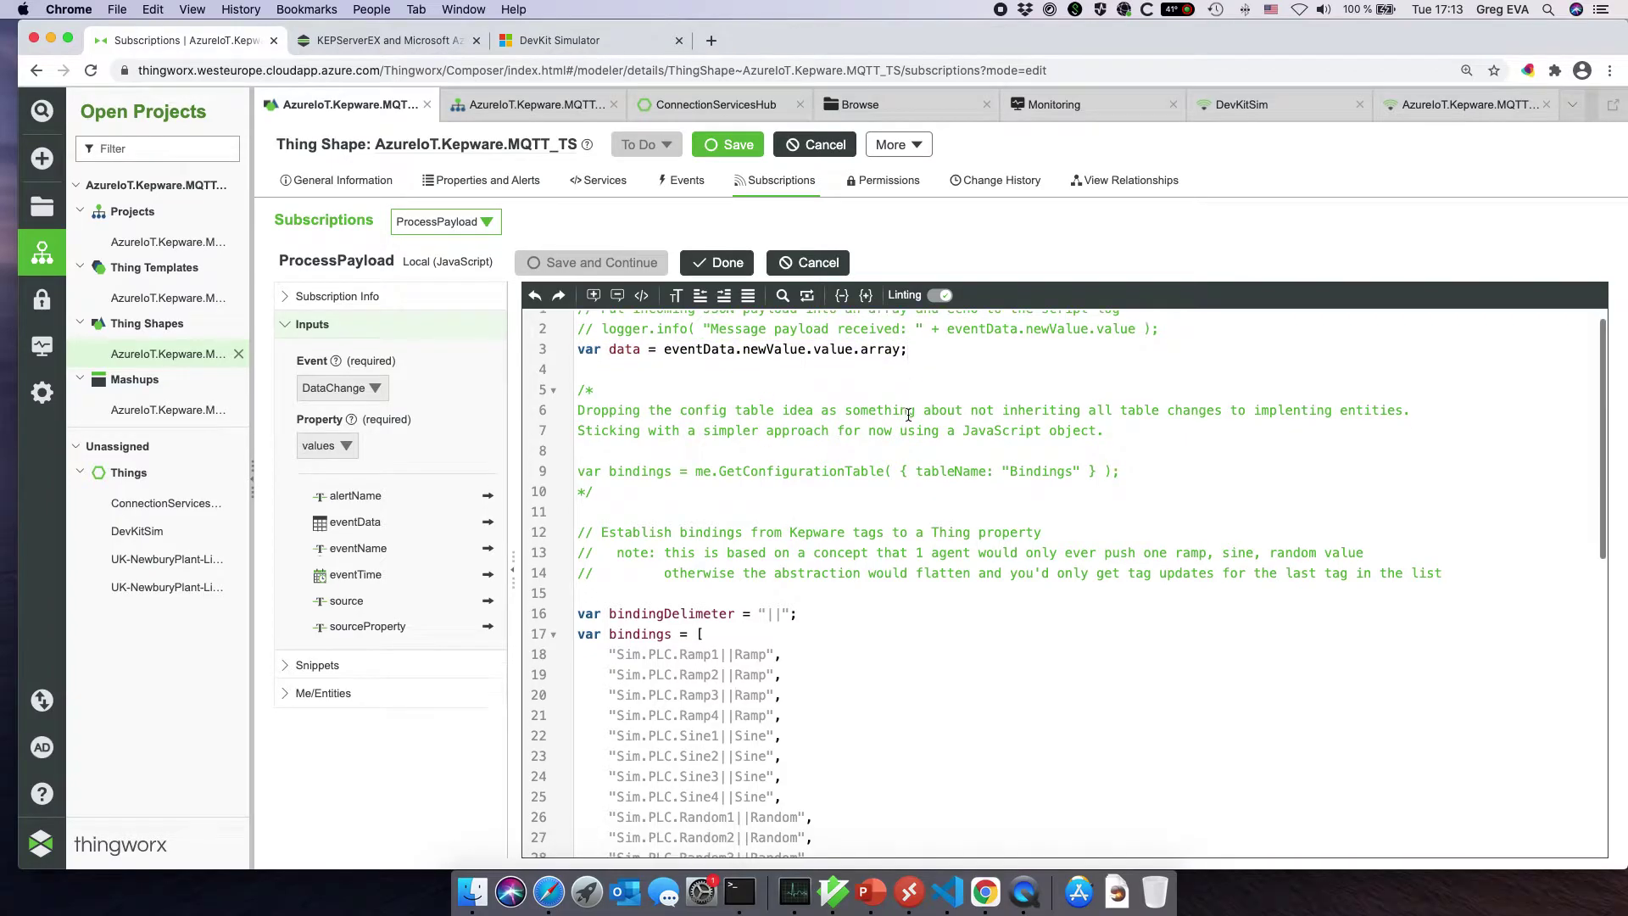
- Examine the bindings array and how its entries pair Sim.PLC tags such as Ramp1 and Ramp3 with the Ramp property
{"action": "scroll", "coordinate": [908, 415], "scroll_direction": "down", "scroll_amount": 5}
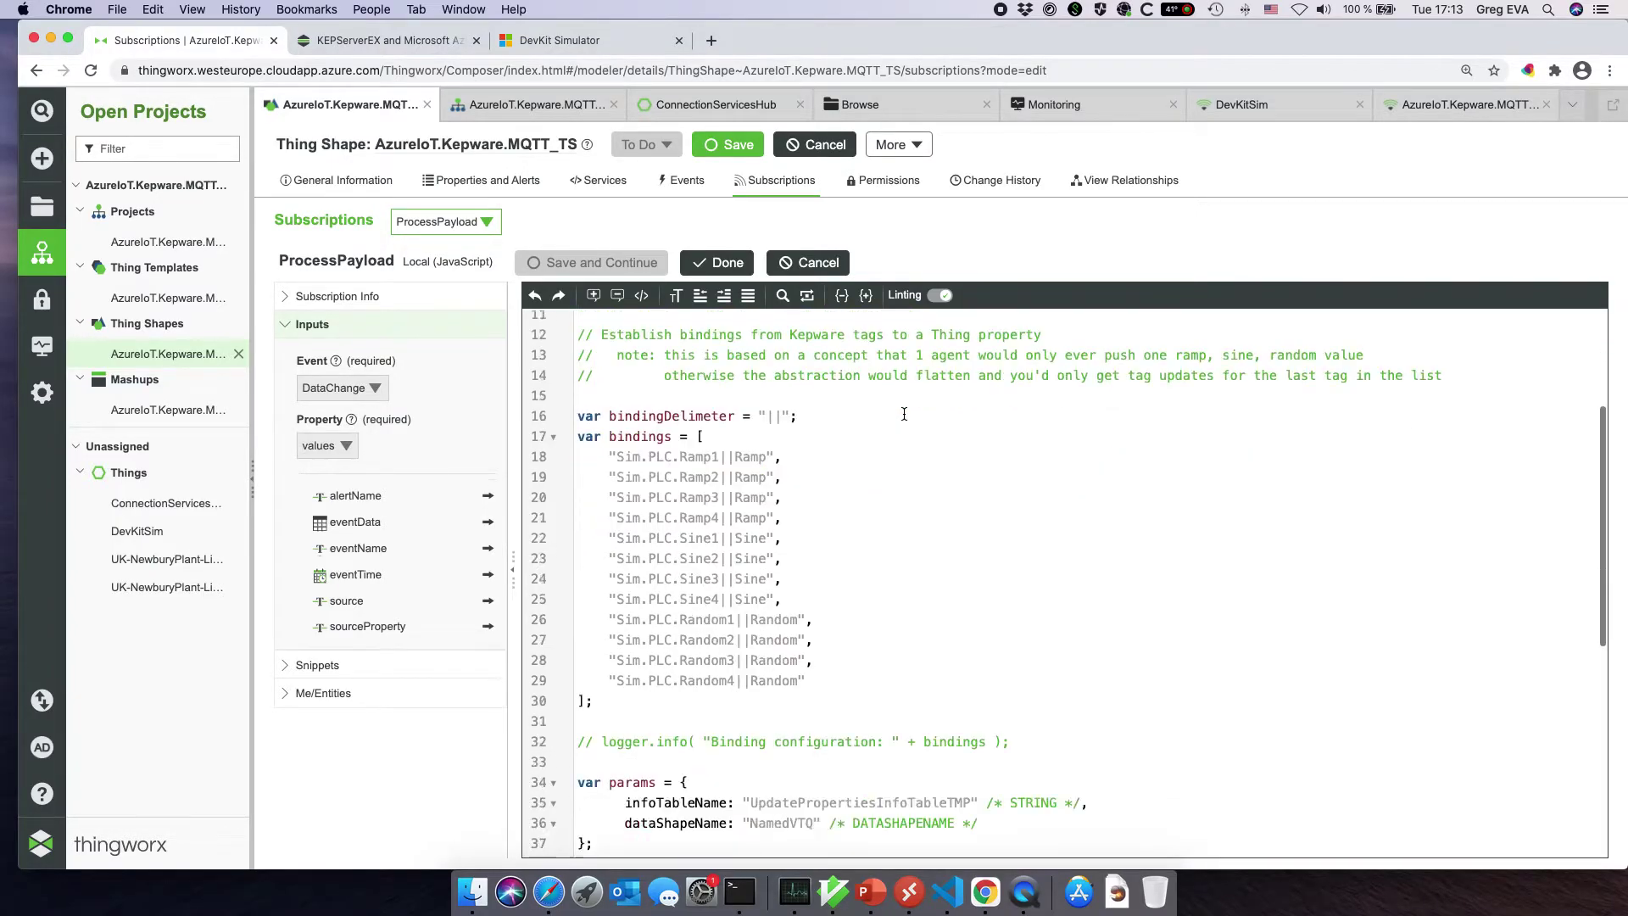
{"action": "scroll", "coordinate": [906, 414], "scroll_direction": "up", "scroll_amount": 2}
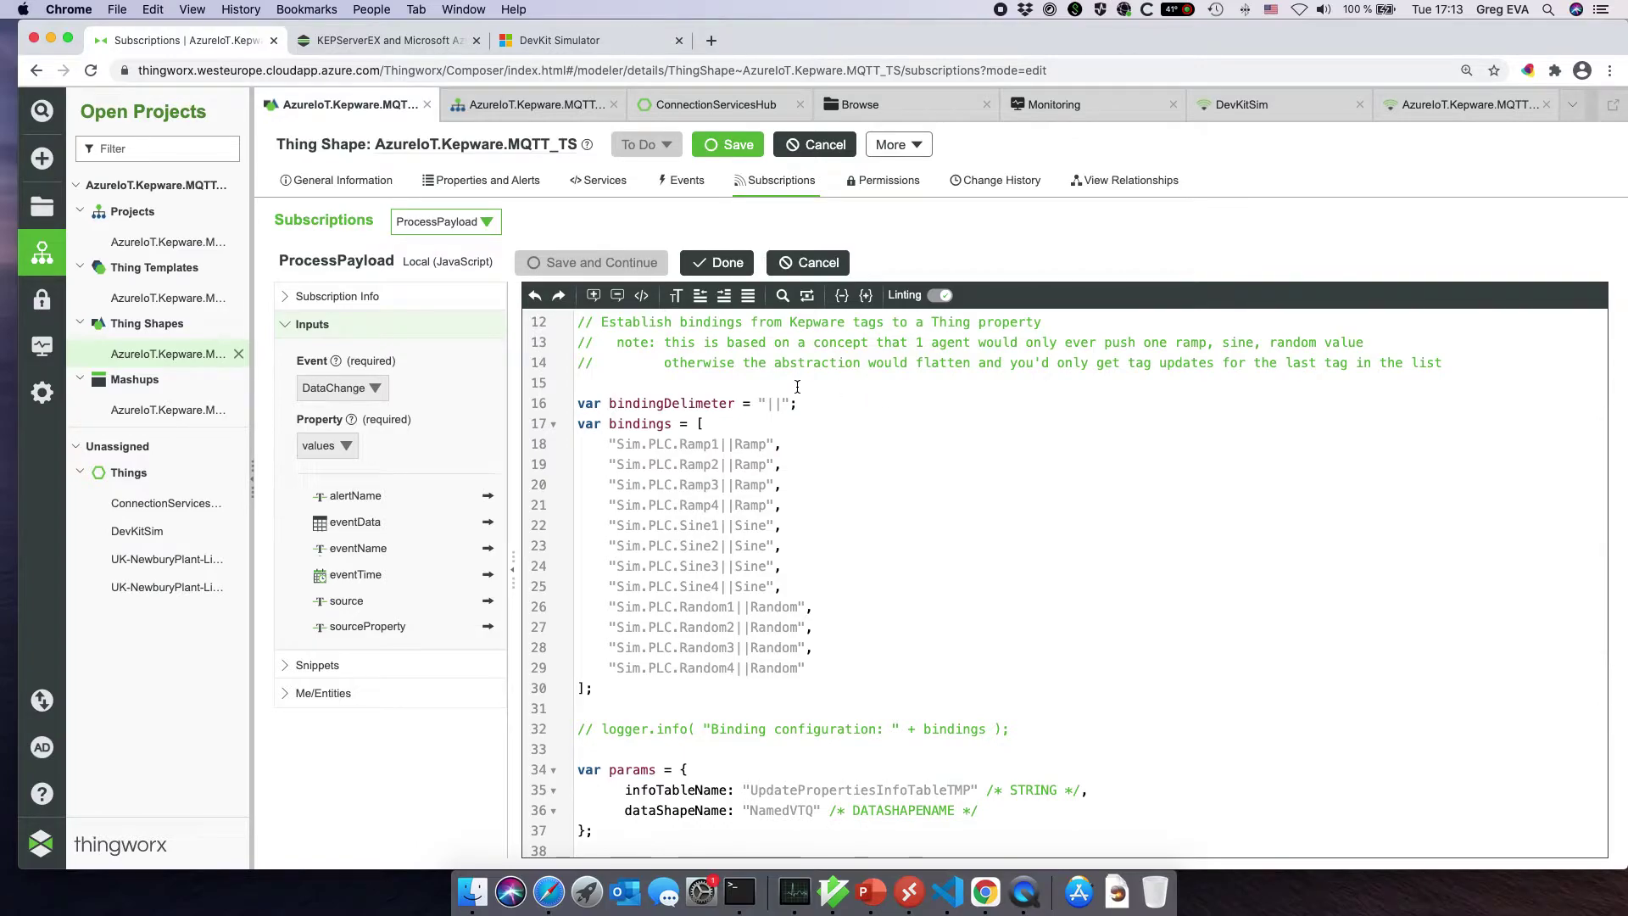
{"action": "left_click_drag", "start_coordinate": [575, 424], "coordinate": [906, 676]}
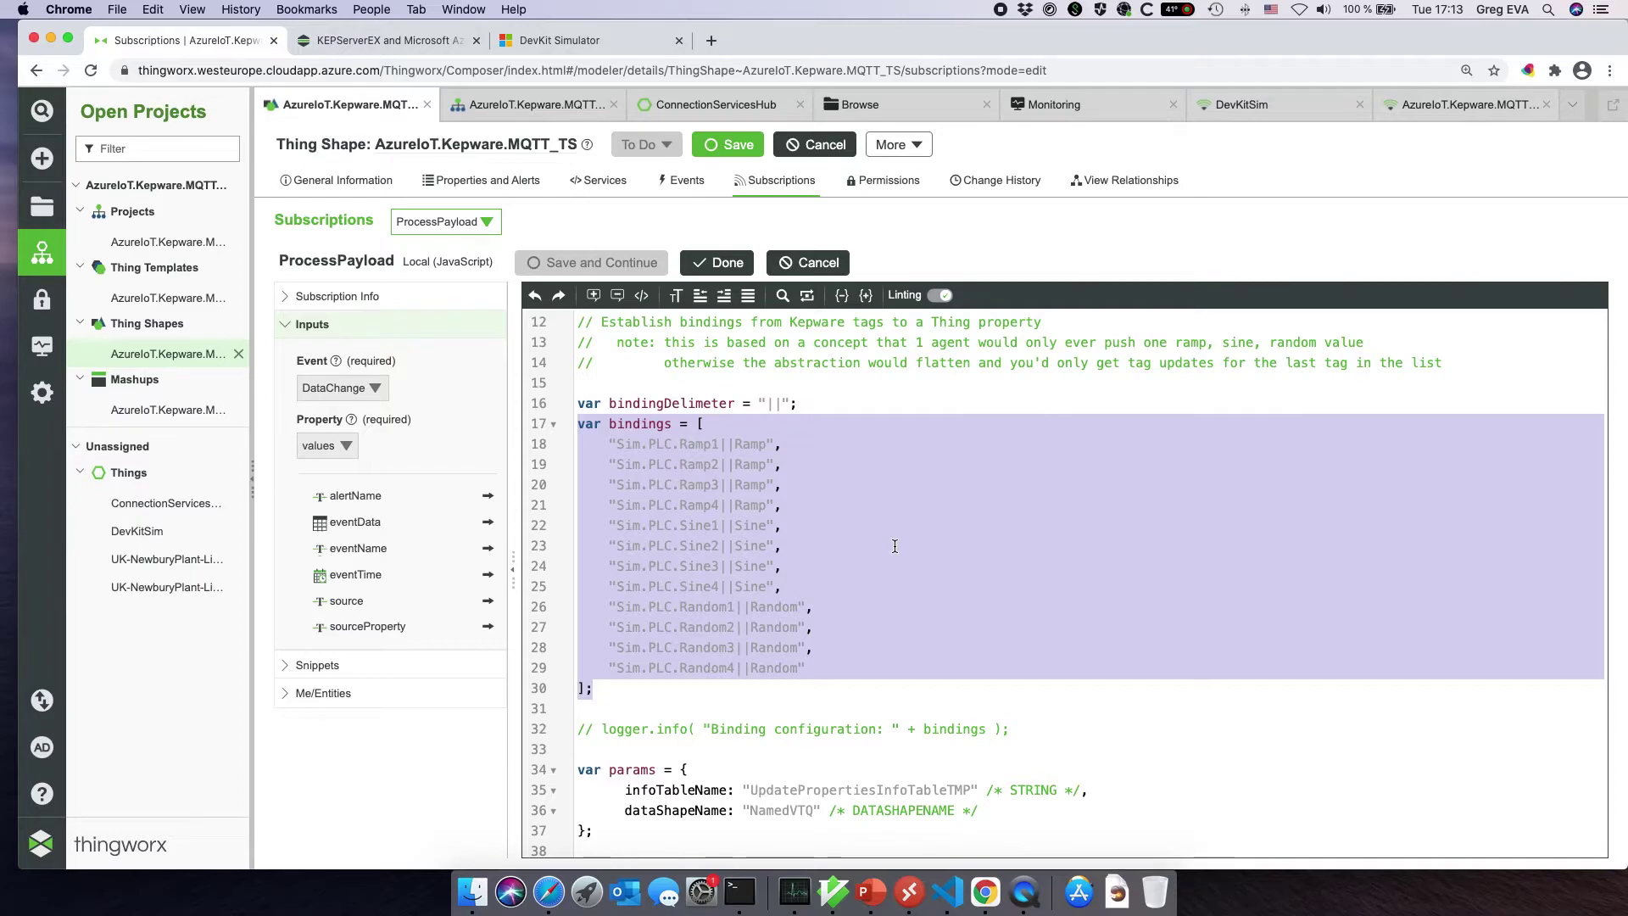
{"action": "left_click", "coordinate": [950, 469]}
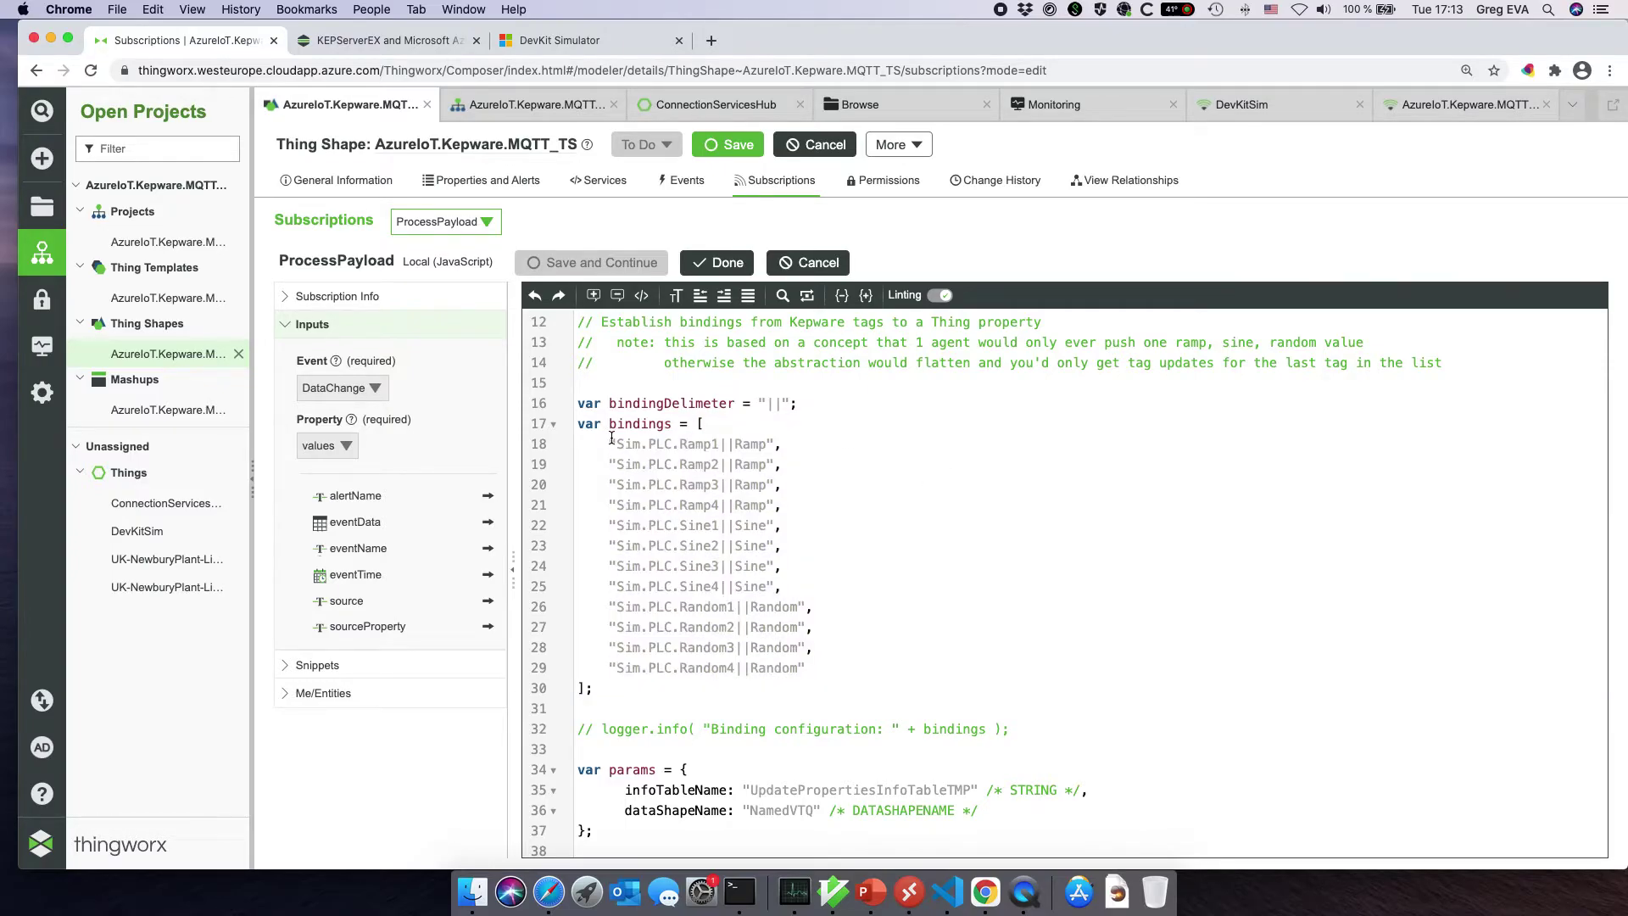
{"action": "left_click_drag", "start_coordinate": [617, 446], "coordinate": [732, 456]}
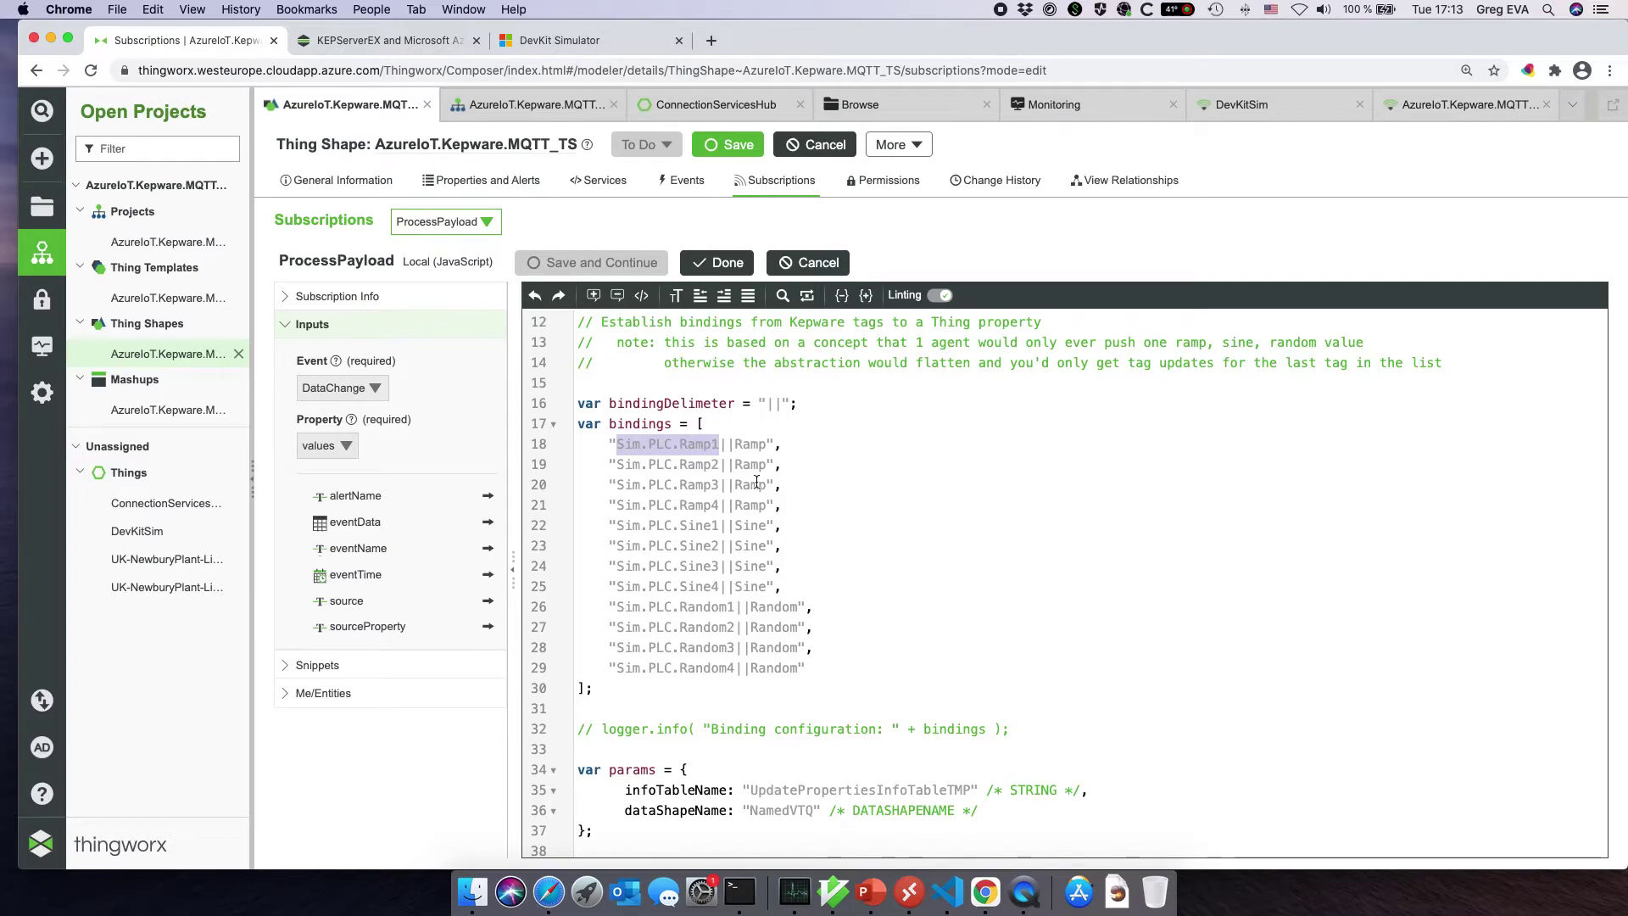
{"action": "left_click", "coordinate": [671, 420]}
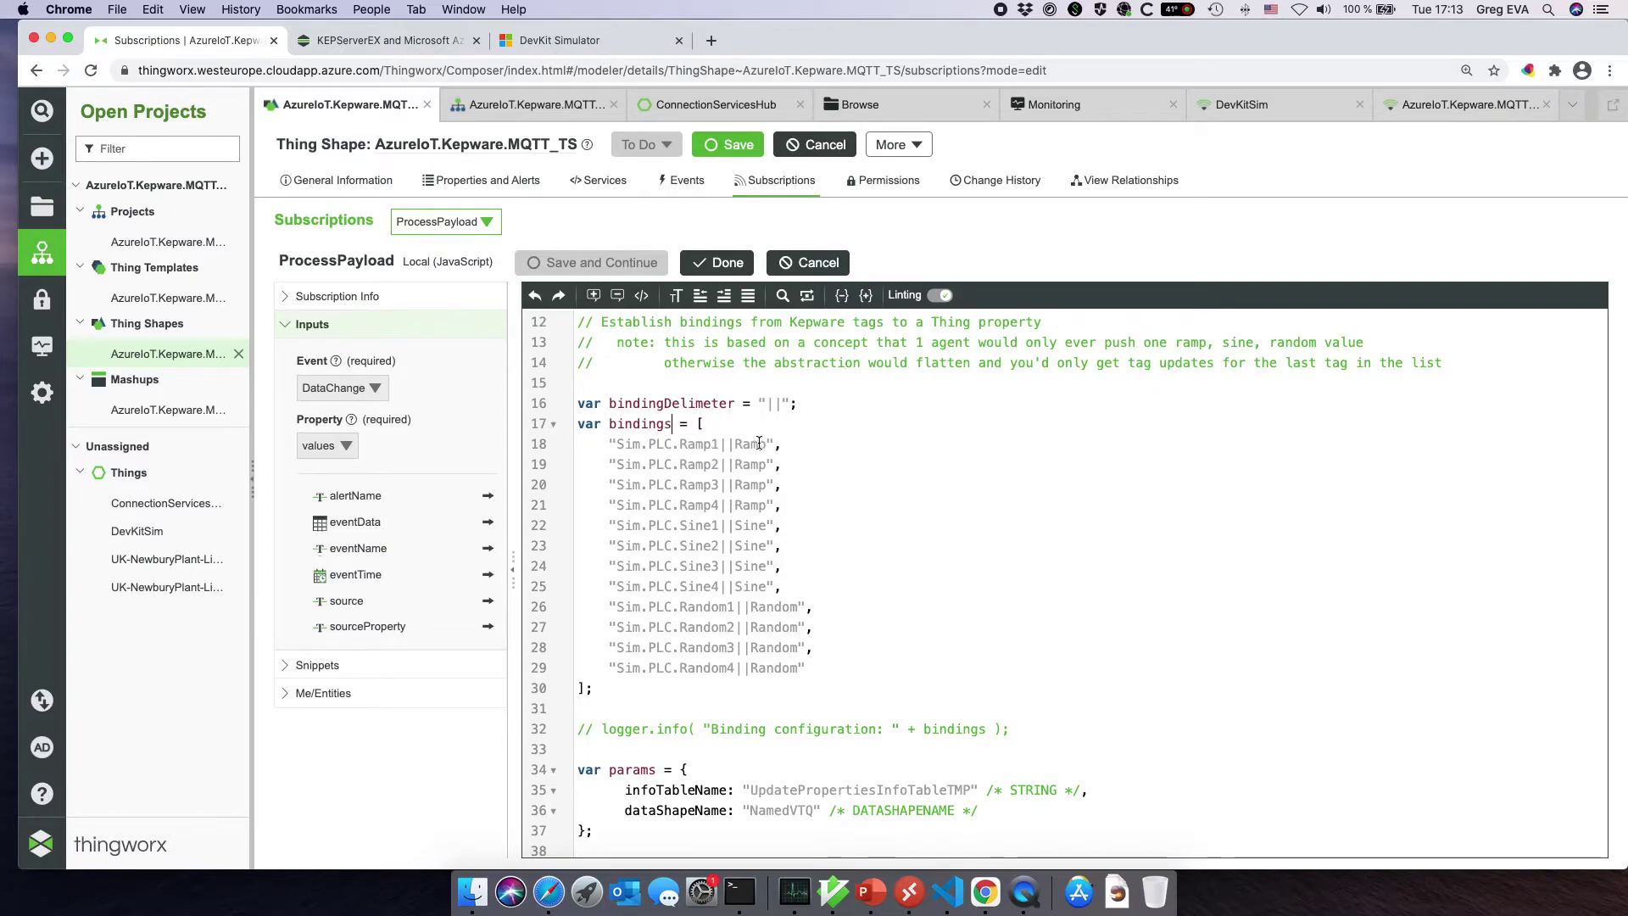
{"action": "left_click_drag", "start_coordinate": [732, 444], "coordinate": [767, 444]}
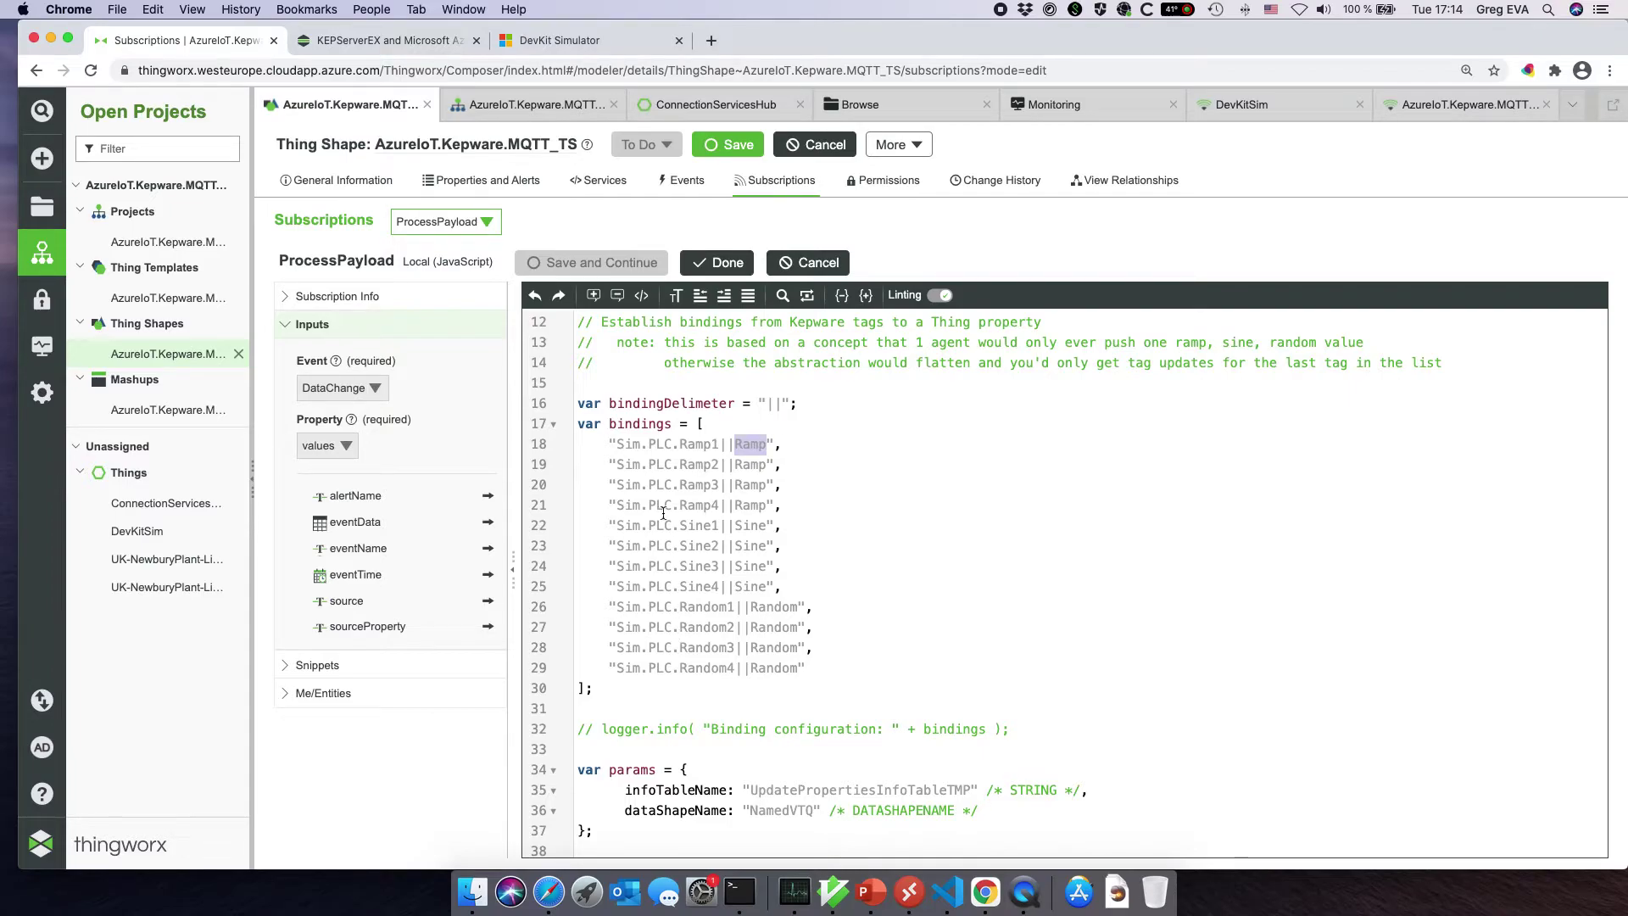
{"action": "left_click_drag", "start_coordinate": [616, 484], "coordinate": [719, 484]}
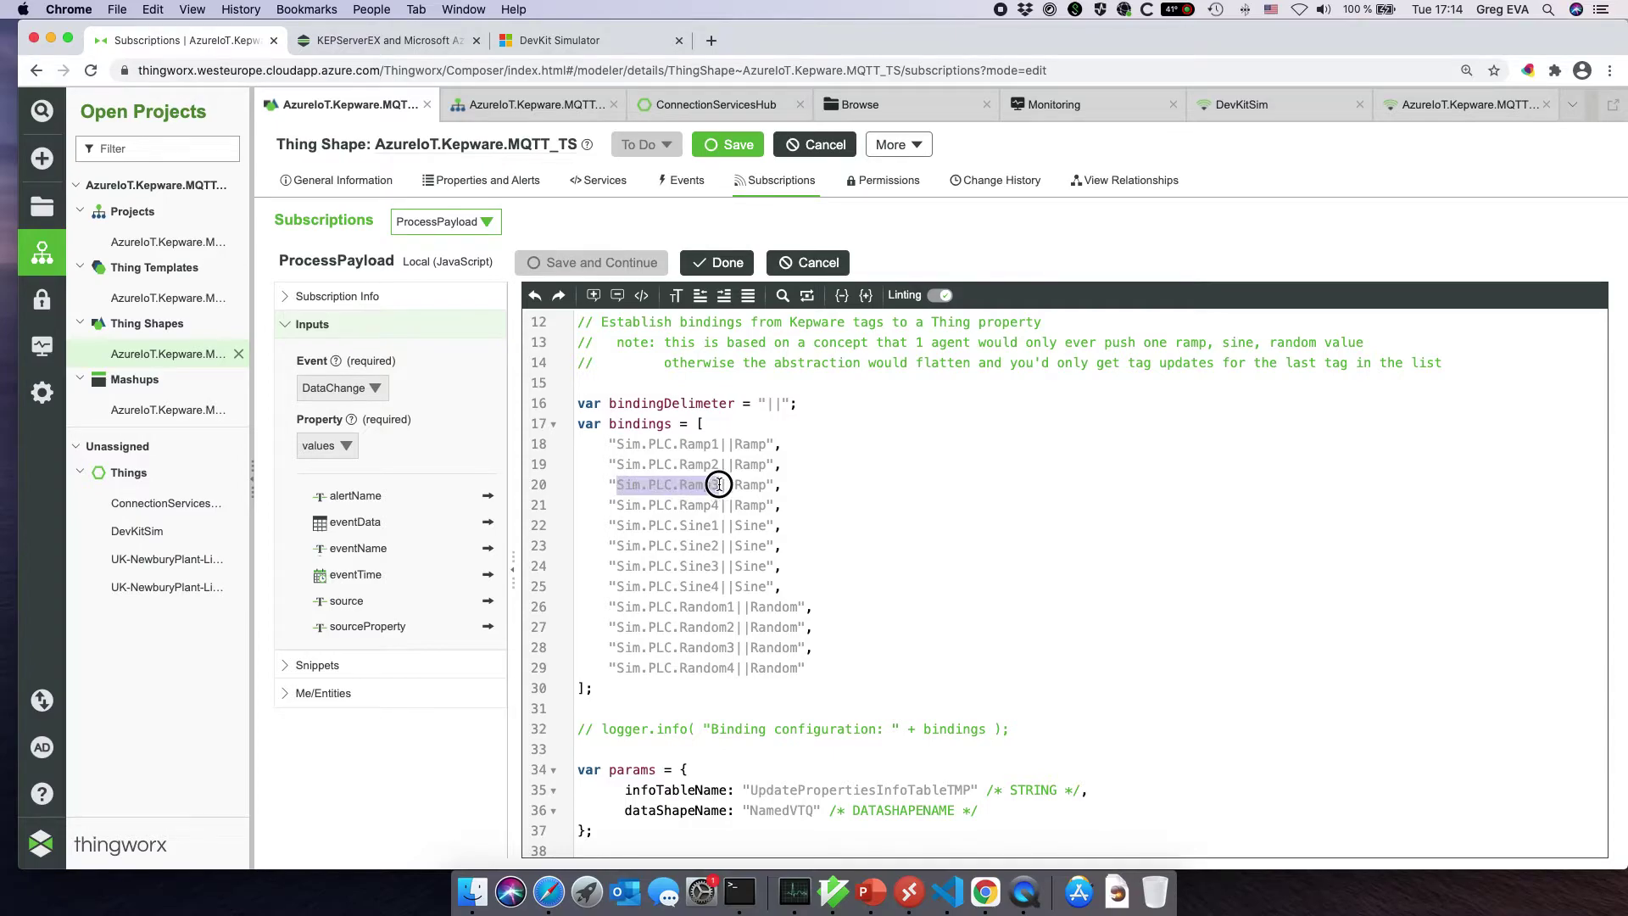
{"action": "double_click", "coordinate": [746, 484]}
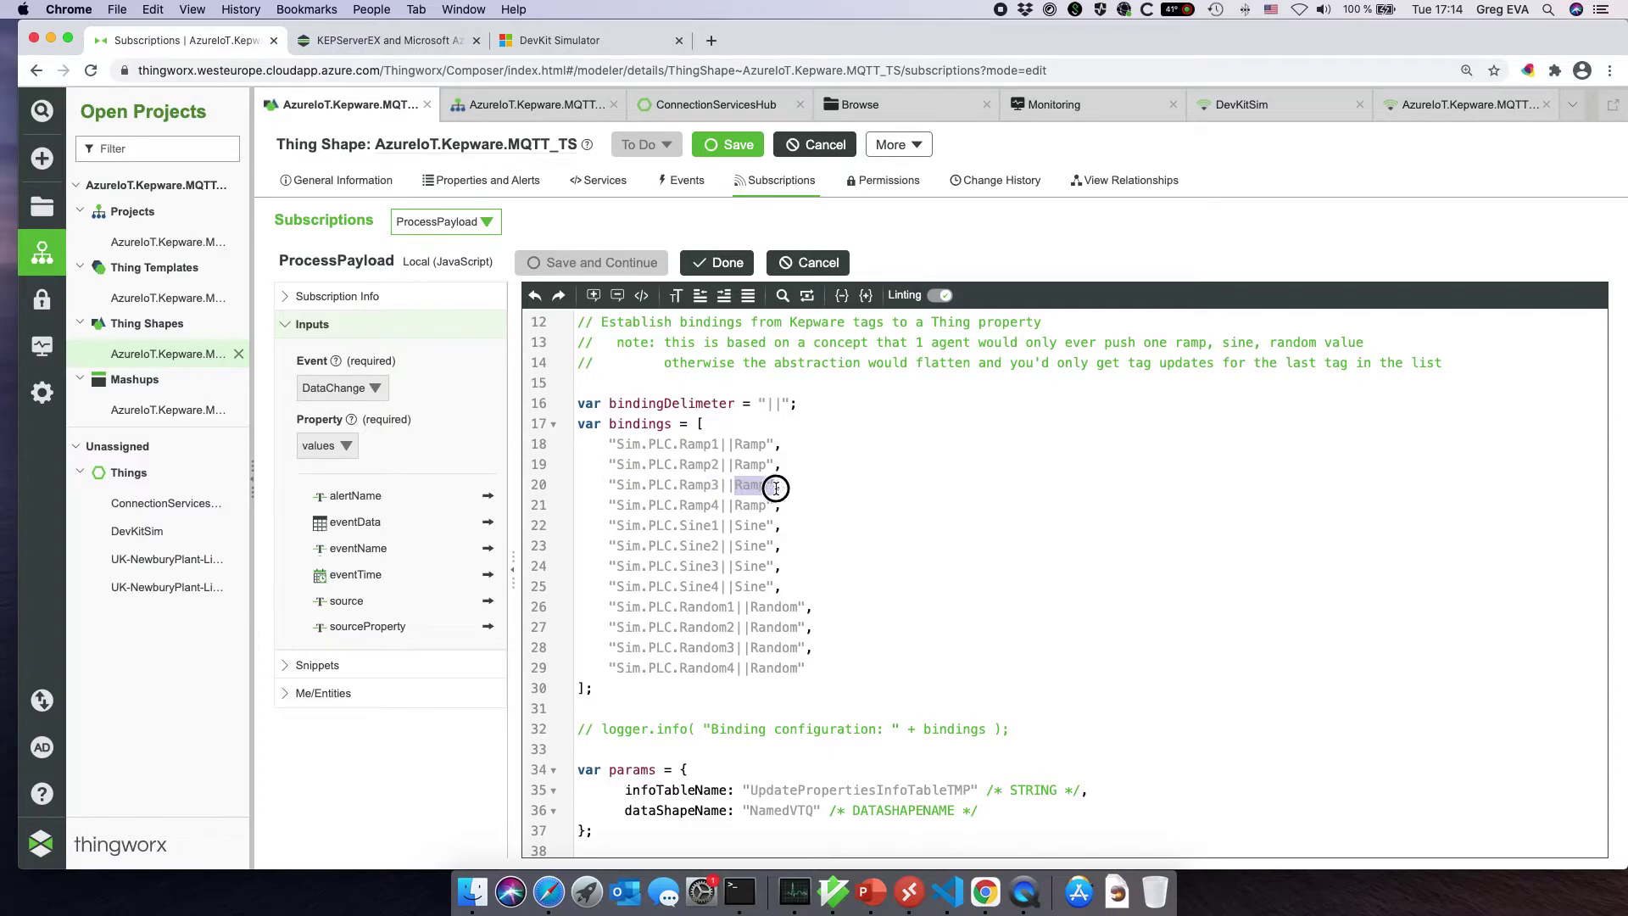
{"action": "left_click", "coordinate": [759, 504]}
- Read through the rest of the script and examine the params block that defines the info table with the NamedVTQ data shape
{"action": "scroll", "coordinate": [802, 527], "scroll_direction": "down", "scroll_amount": 5}
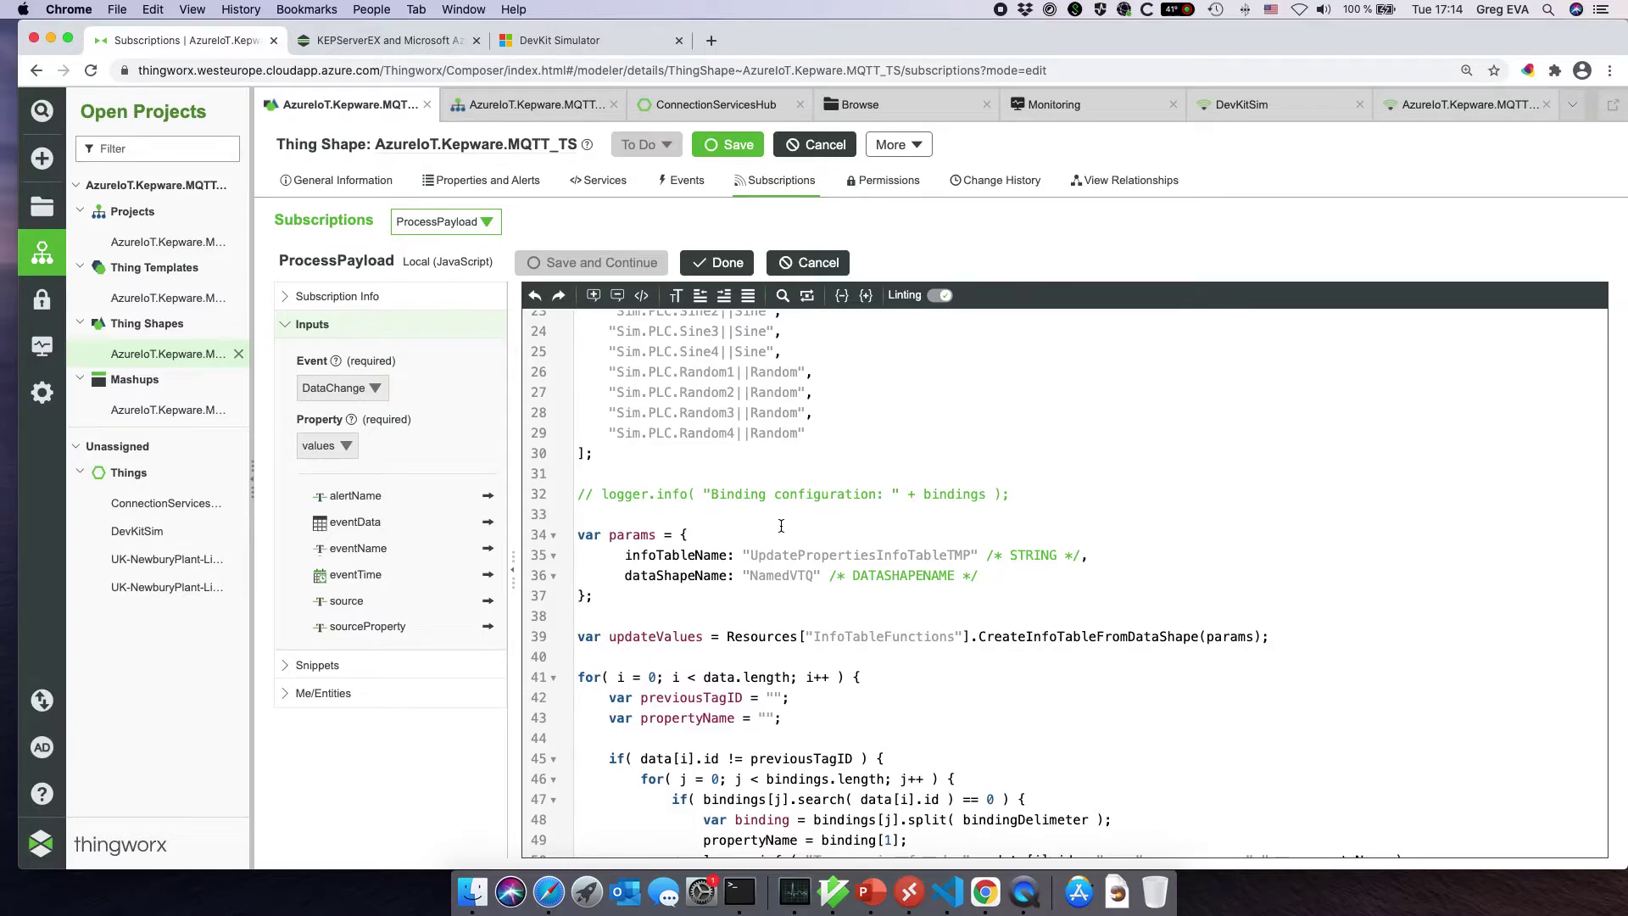
{"action": "scroll", "coordinate": [797, 508], "scroll_direction": "down", "scroll_amount": 5}
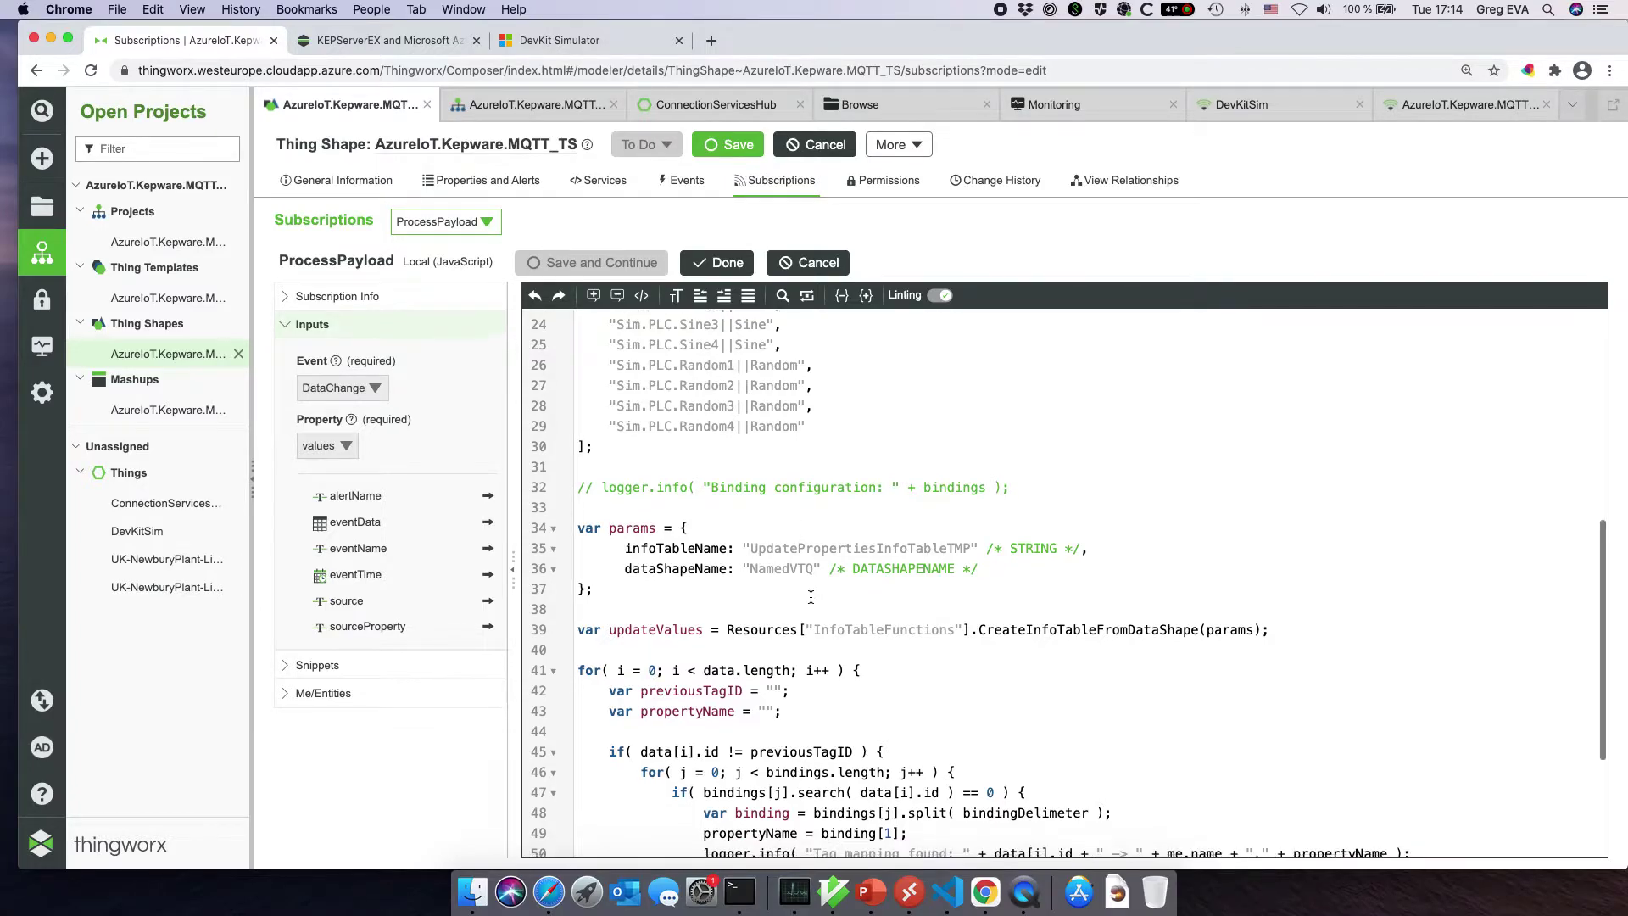
{"action": "scroll", "coordinate": [819, 485], "scroll_direction": "up", "scroll_amount": 4}
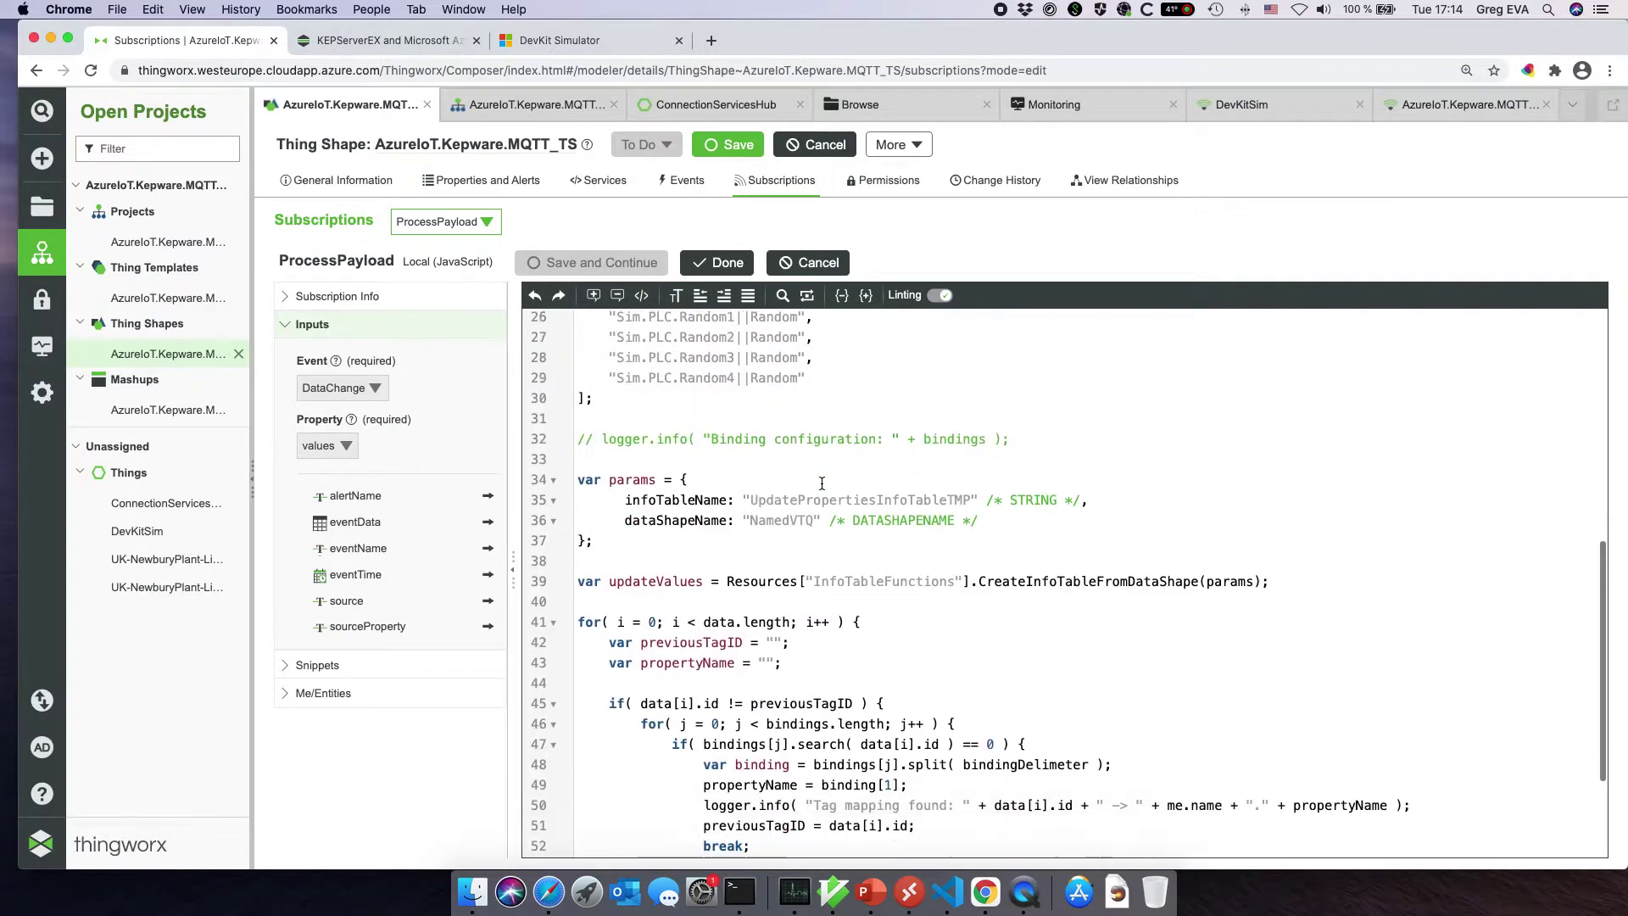
{"action": "scroll", "coordinate": [822, 482], "scroll_direction": "down", "scroll_amount": 3}
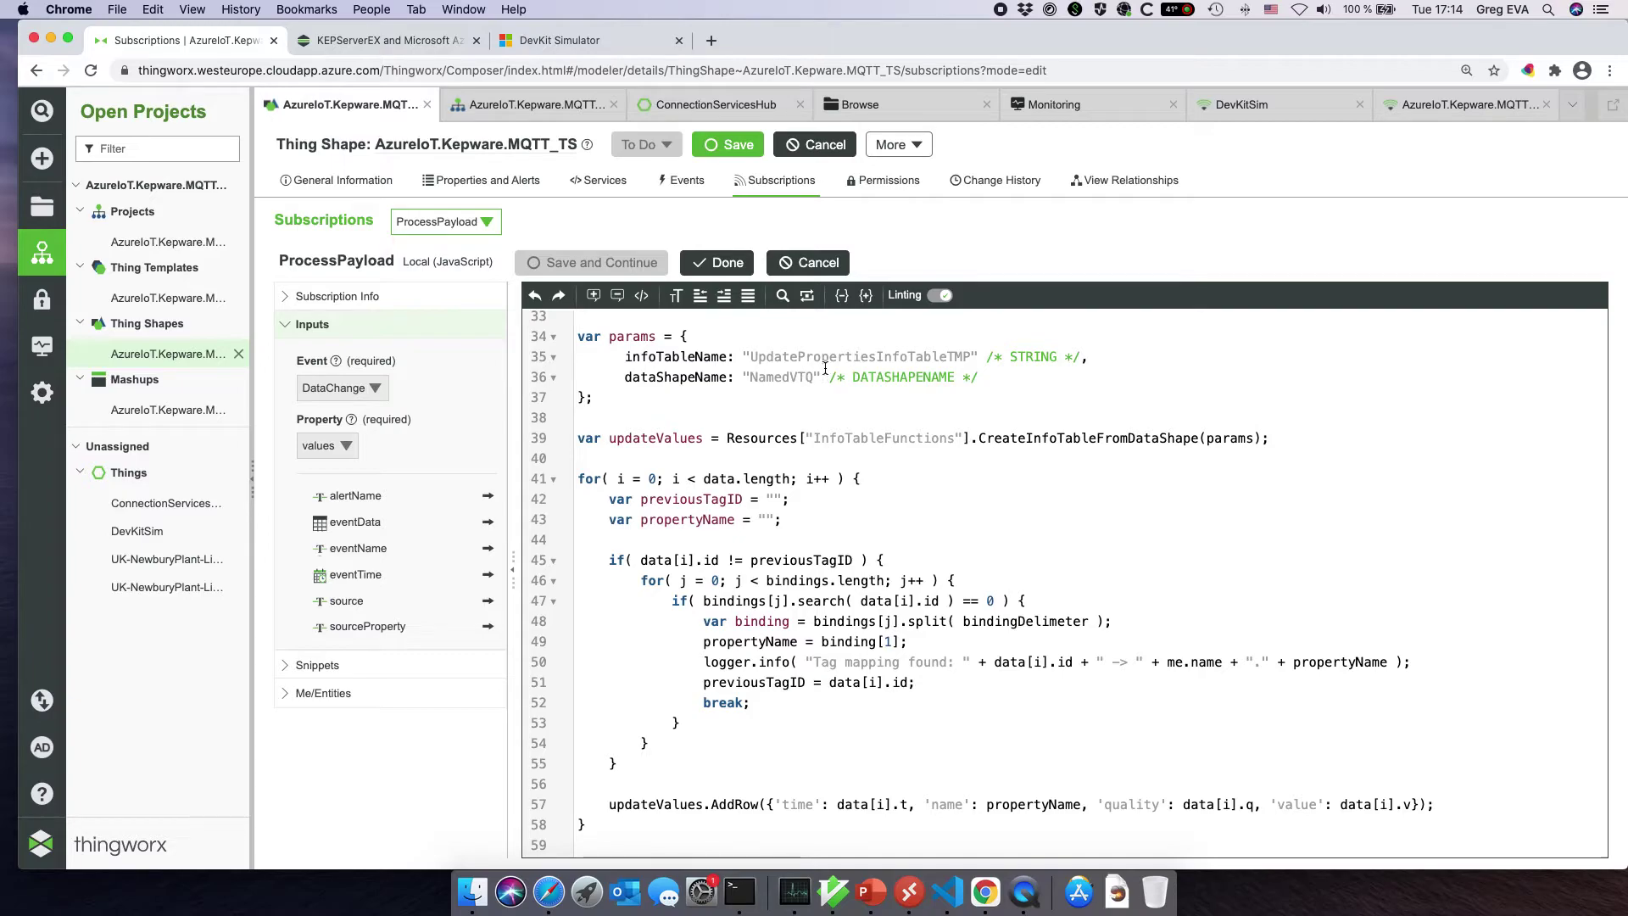
{"action": "scroll", "coordinate": [810, 430], "scroll_direction": "up", "scroll_amount": 1}
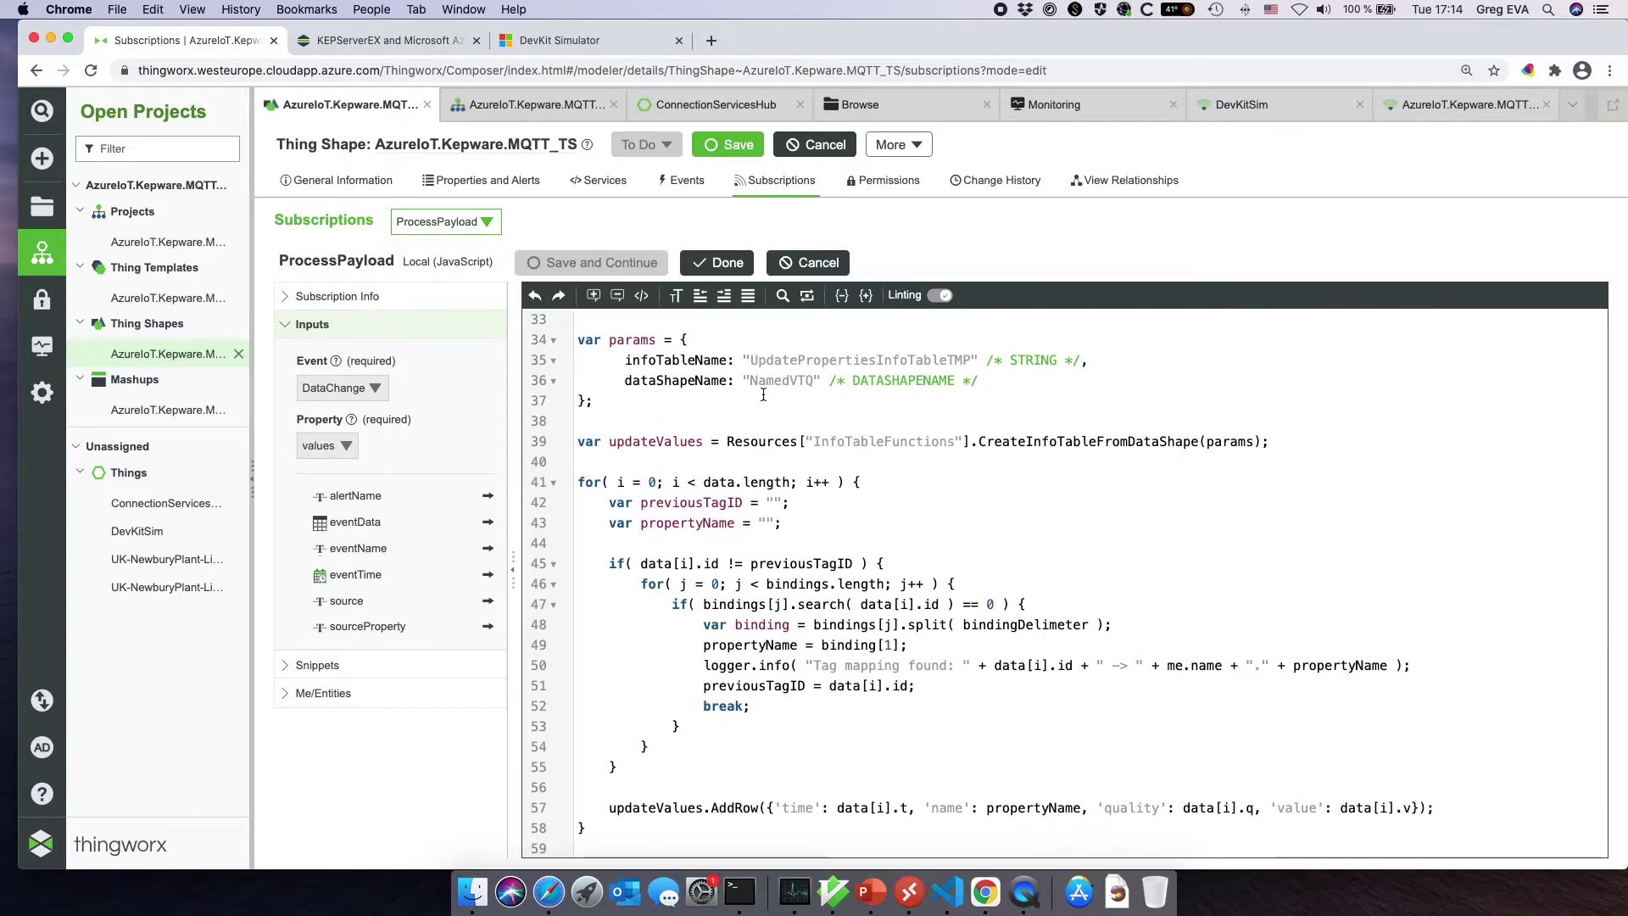
{"action": "left_click_drag", "start_coordinate": [670, 408], "coordinate": [569, 339]}
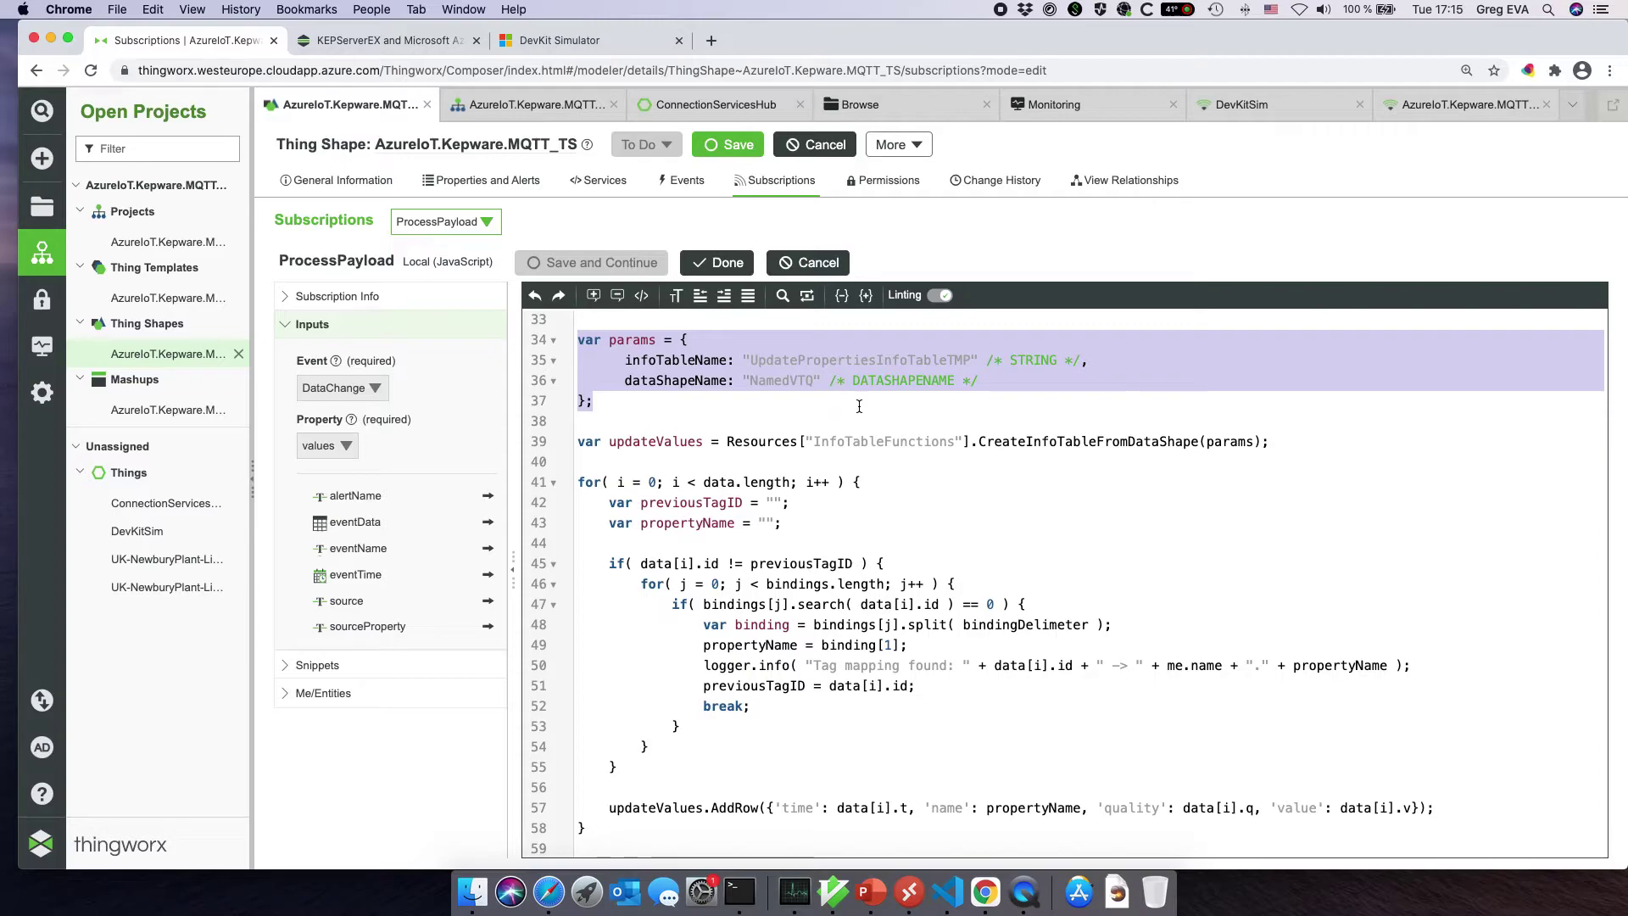
- Examine the closing UpdatePropertyValues call and trace its updateValues argument back to the info table creation and tag-mapping loop
{"action": "scroll", "coordinate": [858, 402], "scroll_direction": "down", "scroll_amount": 1}
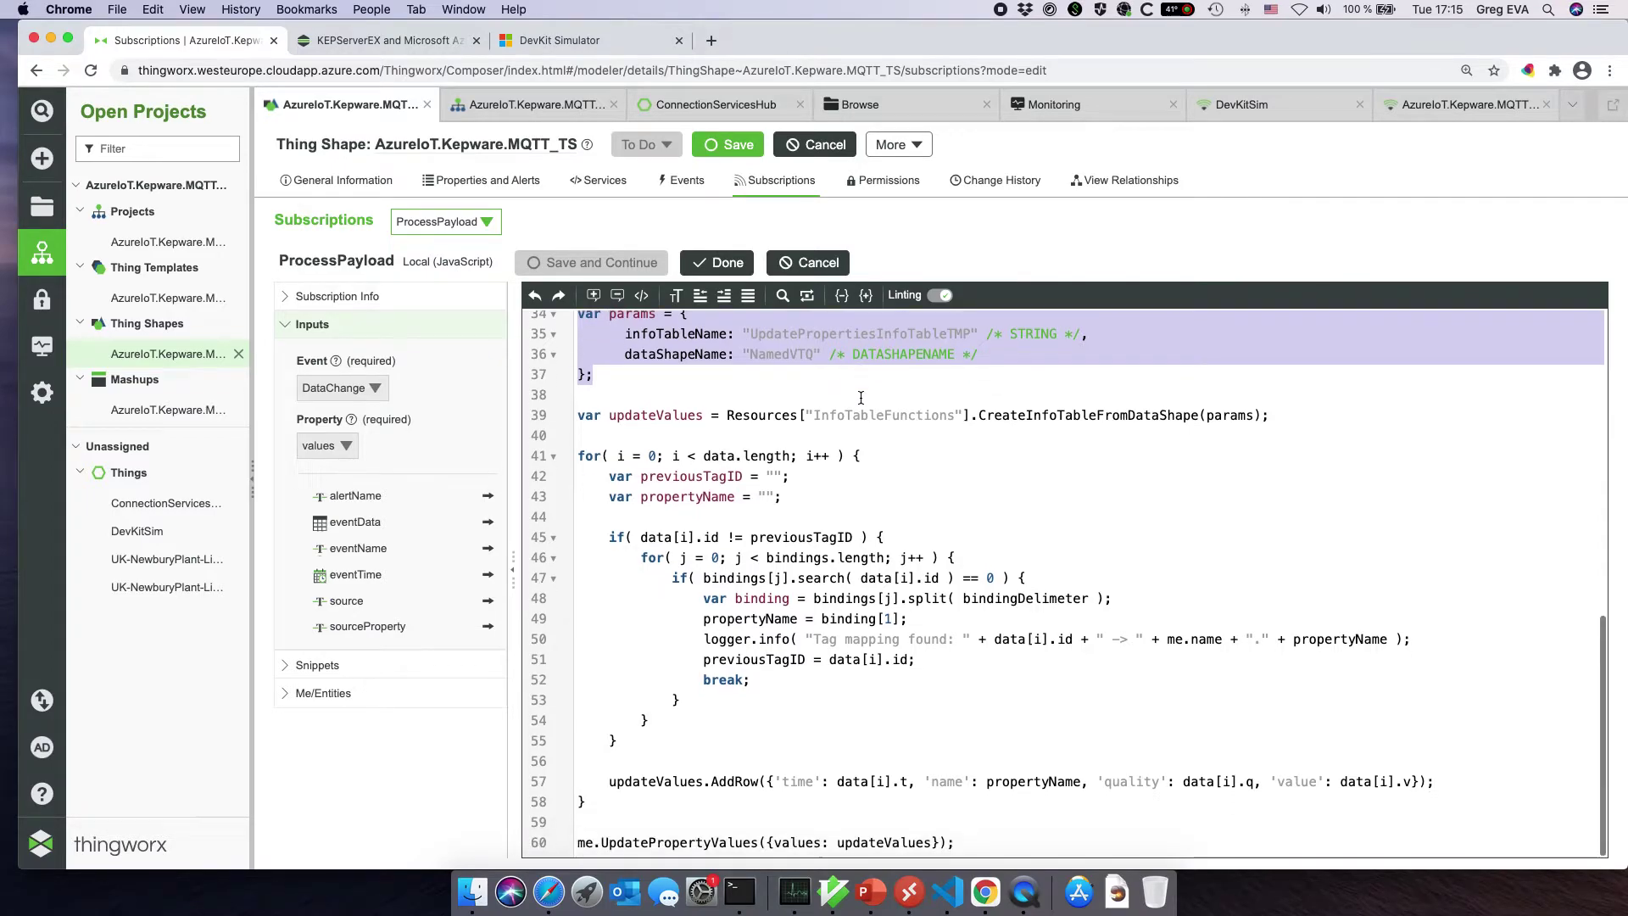
{"action": "left_click_drag", "start_coordinate": [602, 841], "coordinate": [760, 847]}
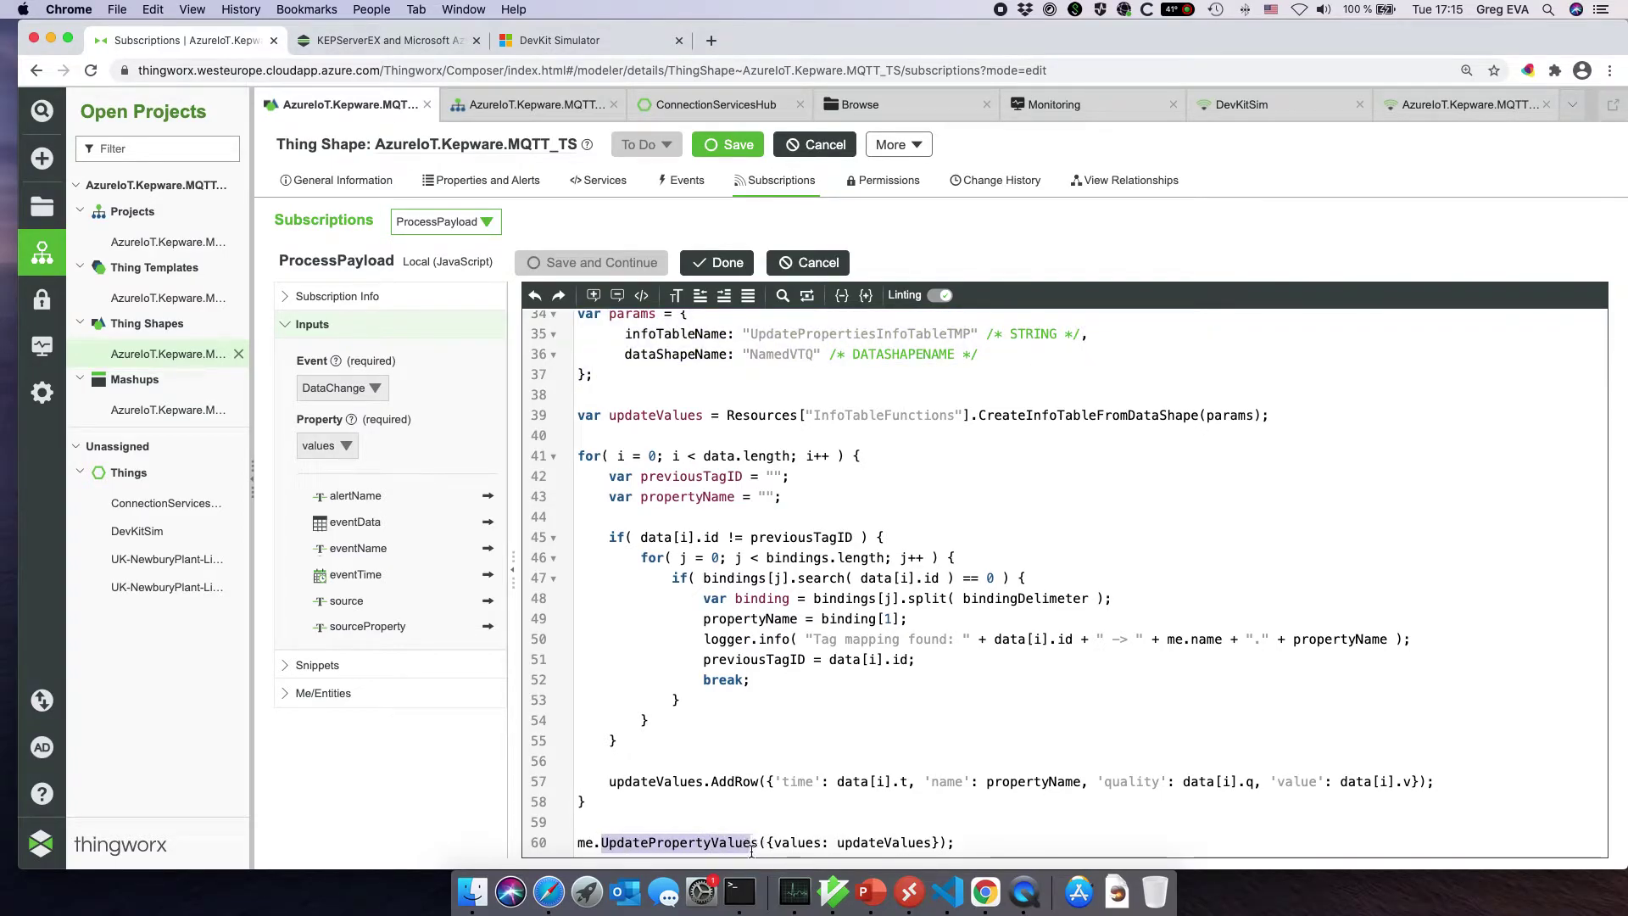
{"action": "left_click", "coordinate": [953, 843]}
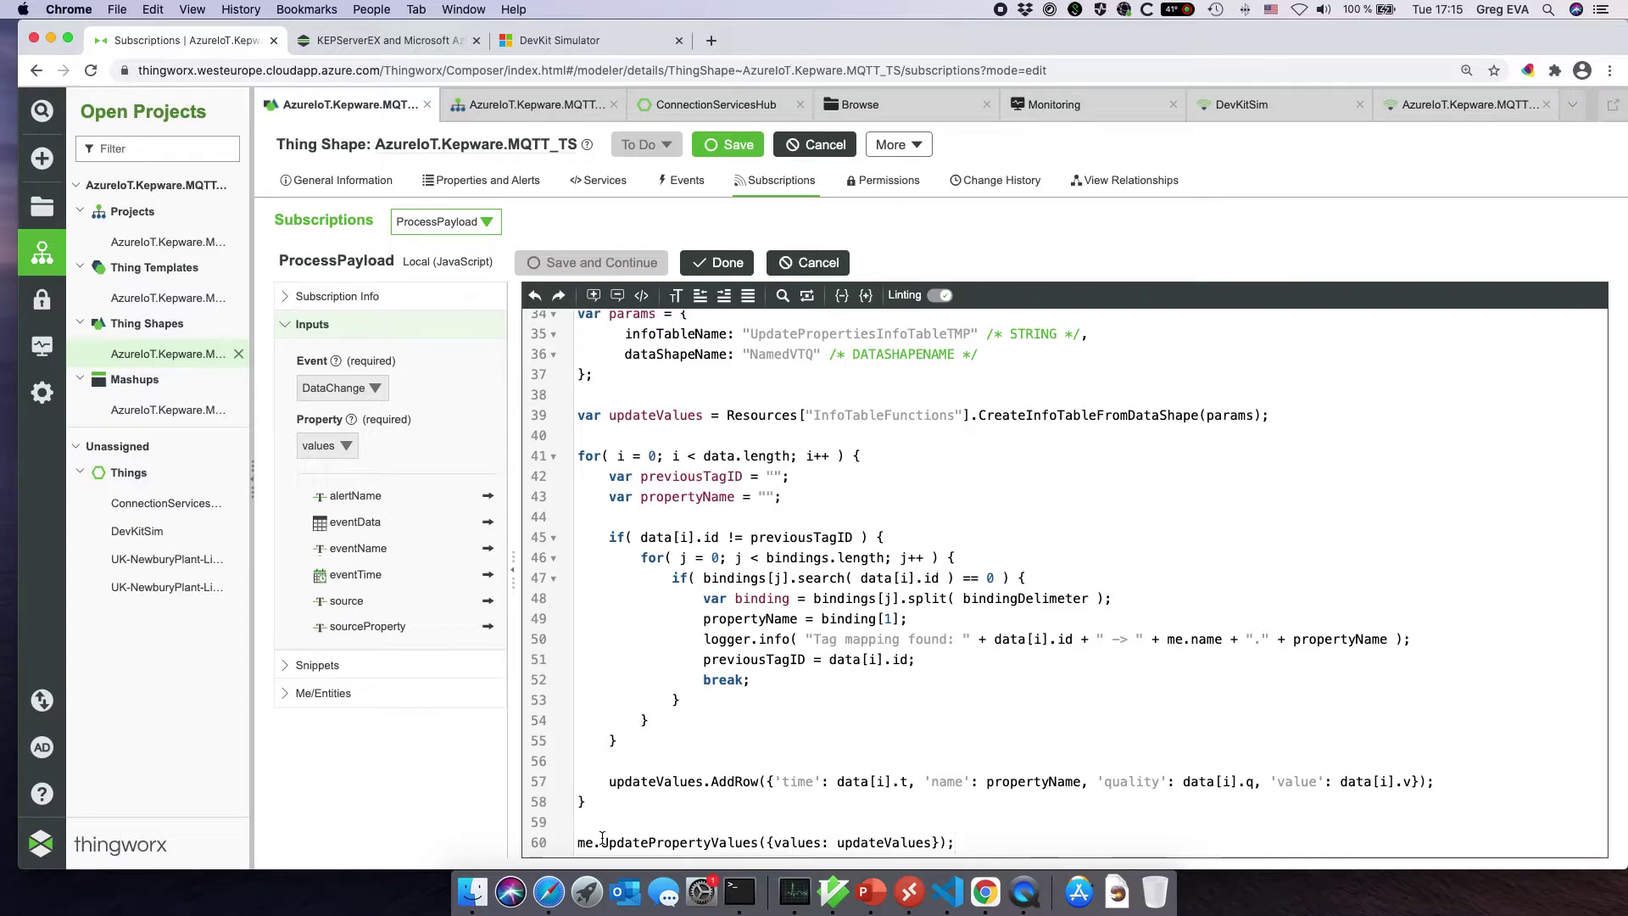
{"action": "scroll", "coordinate": [713, 593], "scroll_direction": "up", "scroll_amount": 7}
{"action": "scroll", "coordinate": [734, 509], "scroll_direction": "down", "scroll_amount": 6}
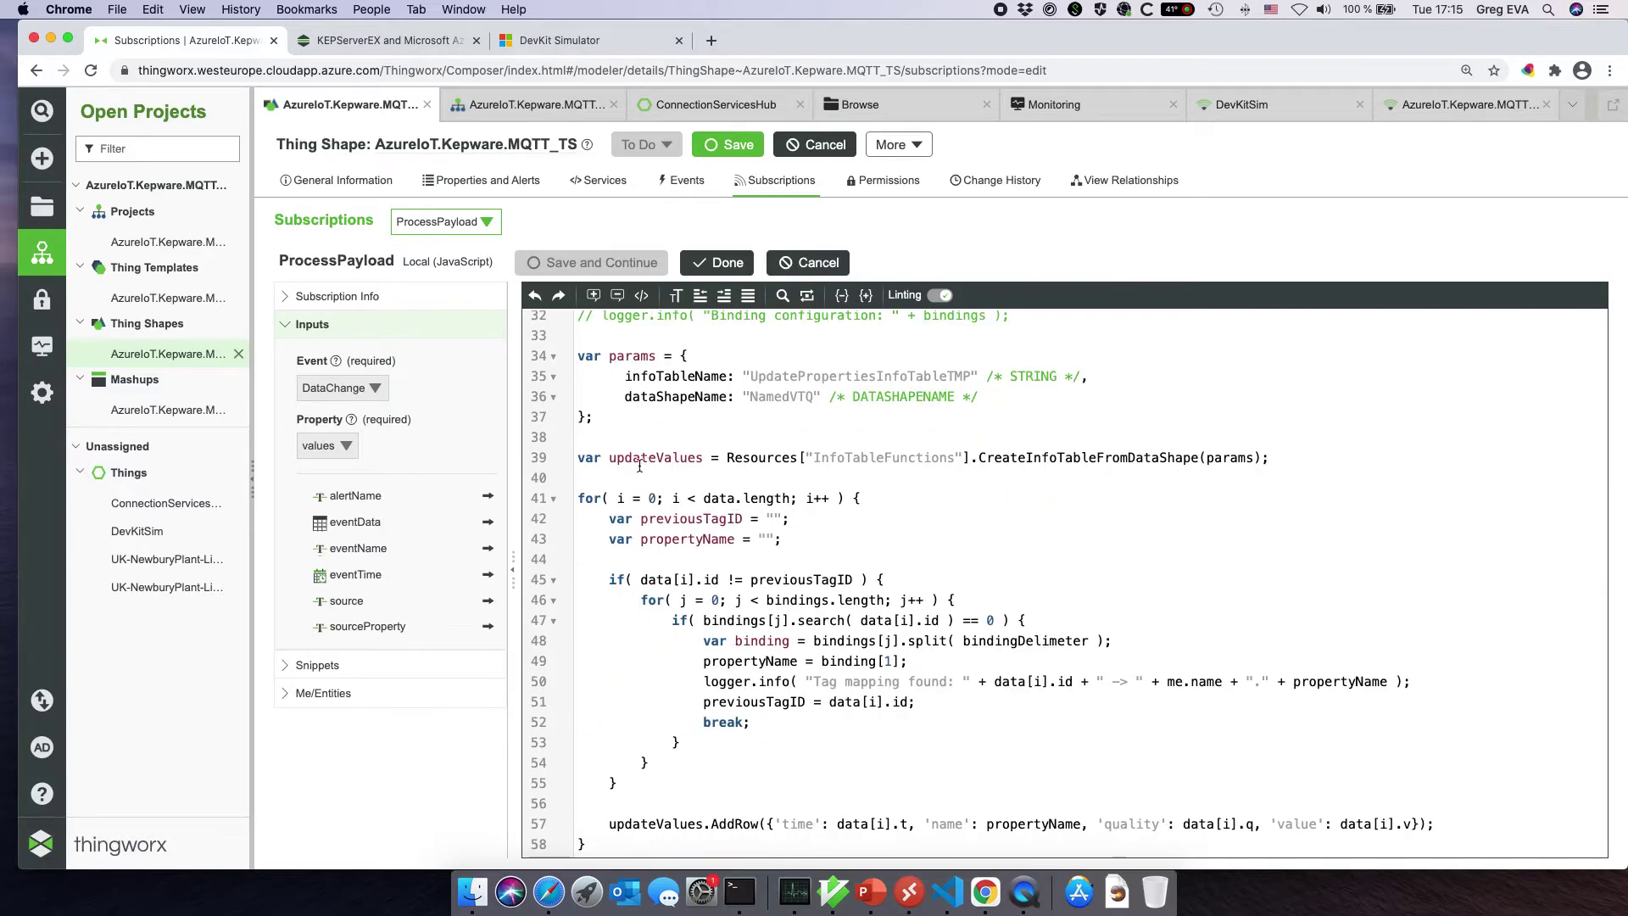
- Examine the loop over the data array and how its nested bindings loop matches data[i].id and splits each binding by the delimiter
{"action": "left_click_drag", "start_coordinate": [578, 498], "coordinate": [894, 504]}
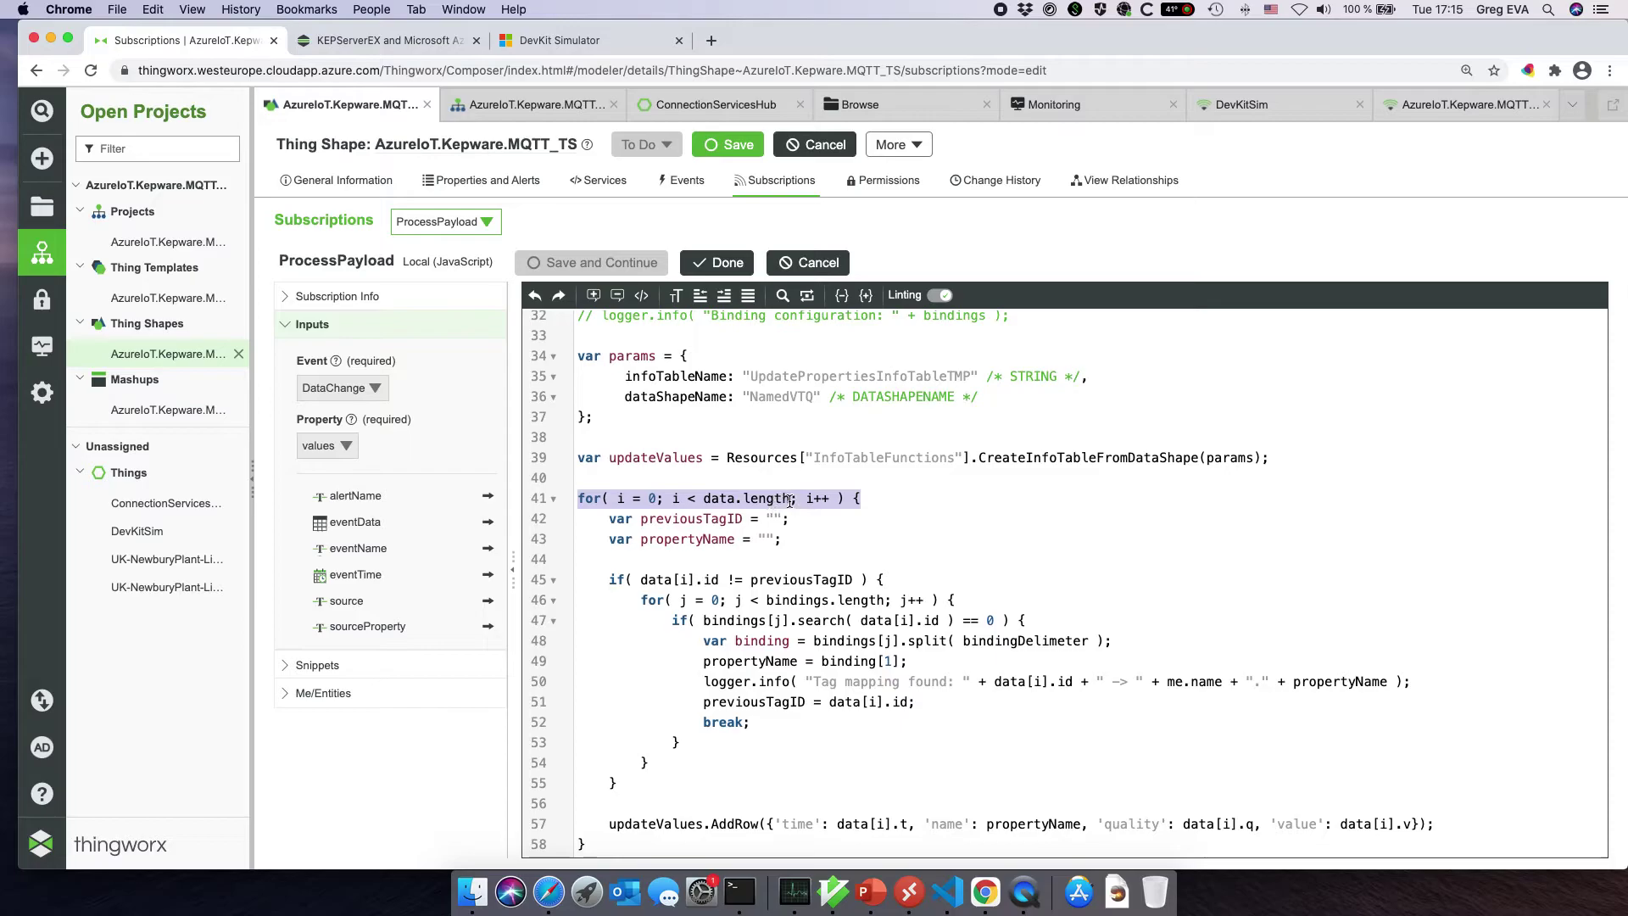
{"action": "left_click", "coordinate": [715, 499]}
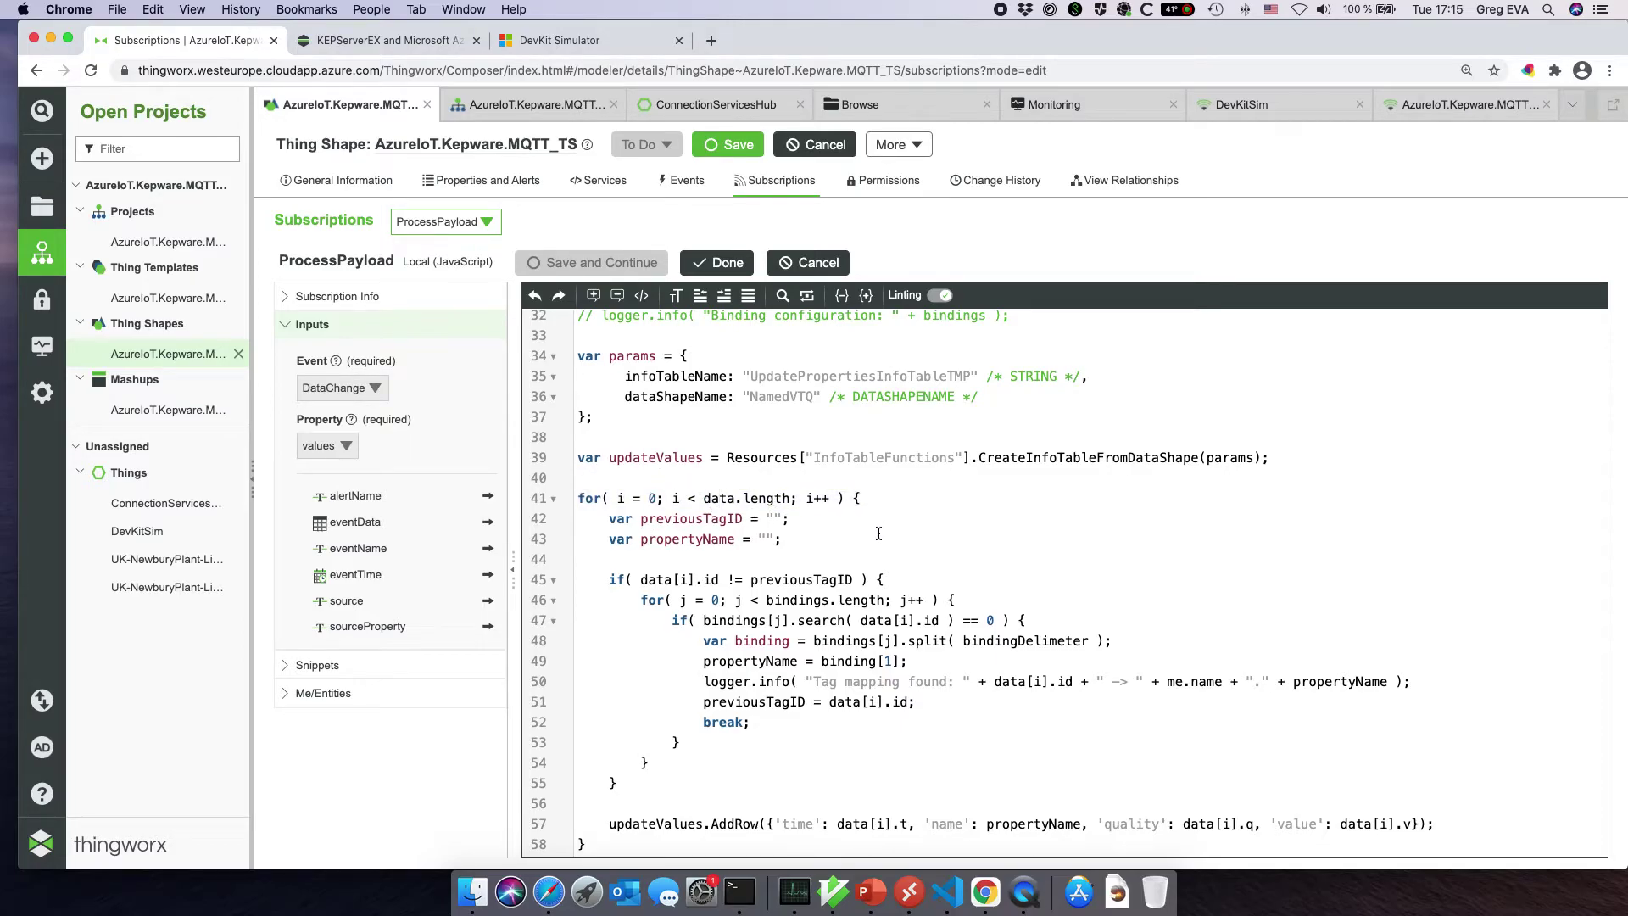
{"action": "scroll", "coordinate": [800, 595], "scroll_direction": "down", "scroll_amount": 1}
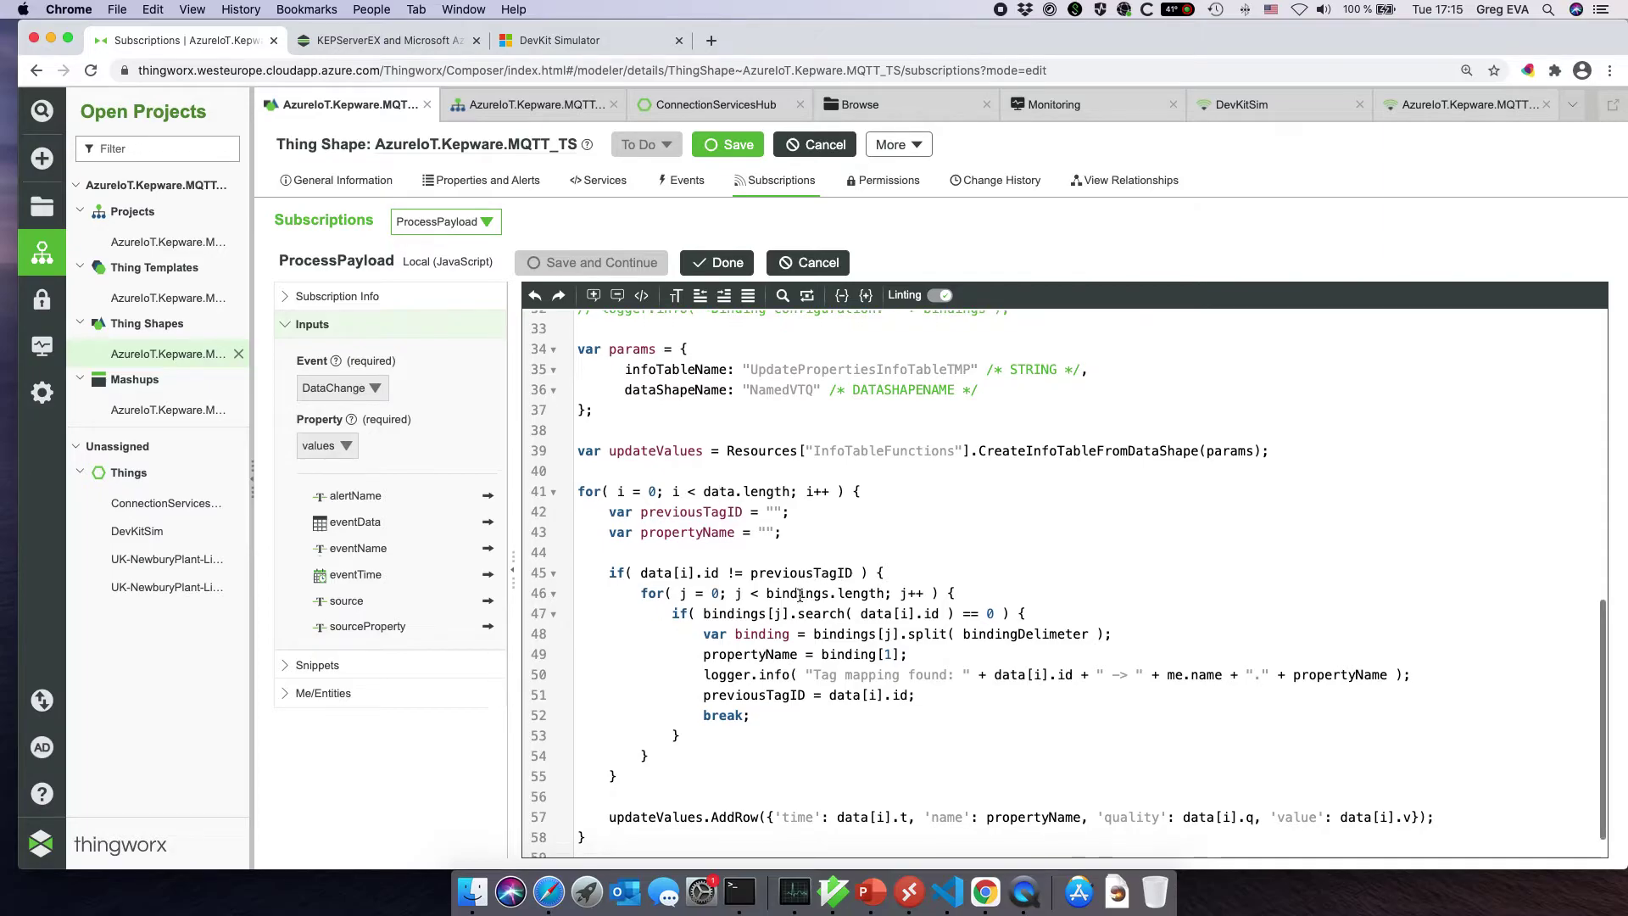
{"action": "scroll", "coordinate": [799, 595], "scroll_direction": "down", "scroll_amount": 1}
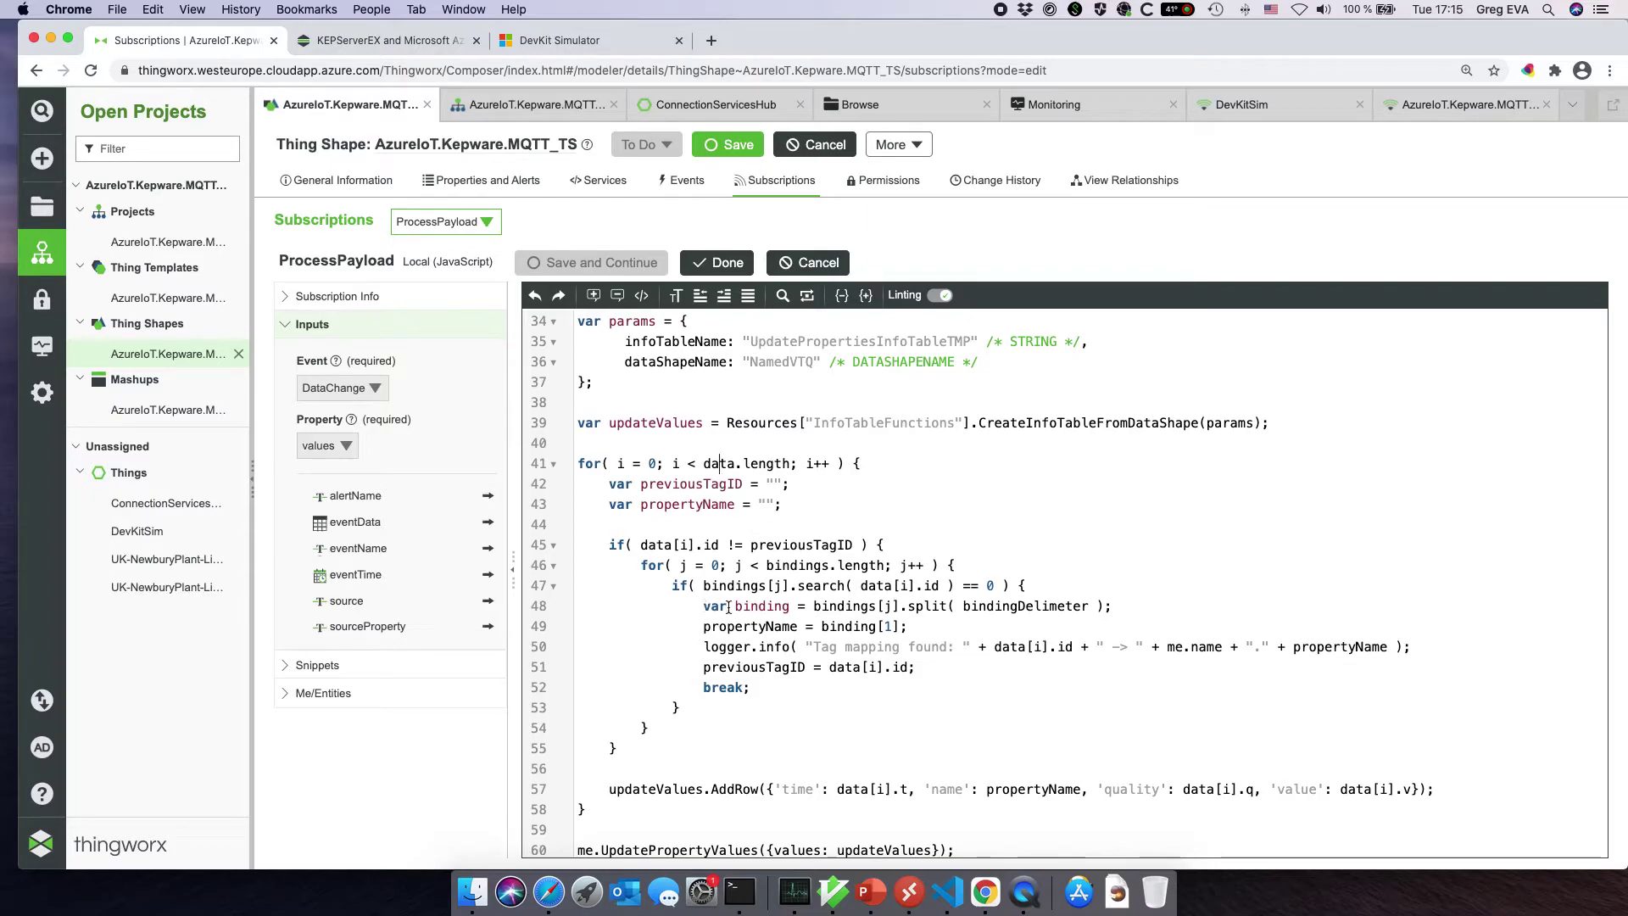
{"action": "left_click_drag", "start_coordinate": [696, 605], "coordinate": [1111, 607]}
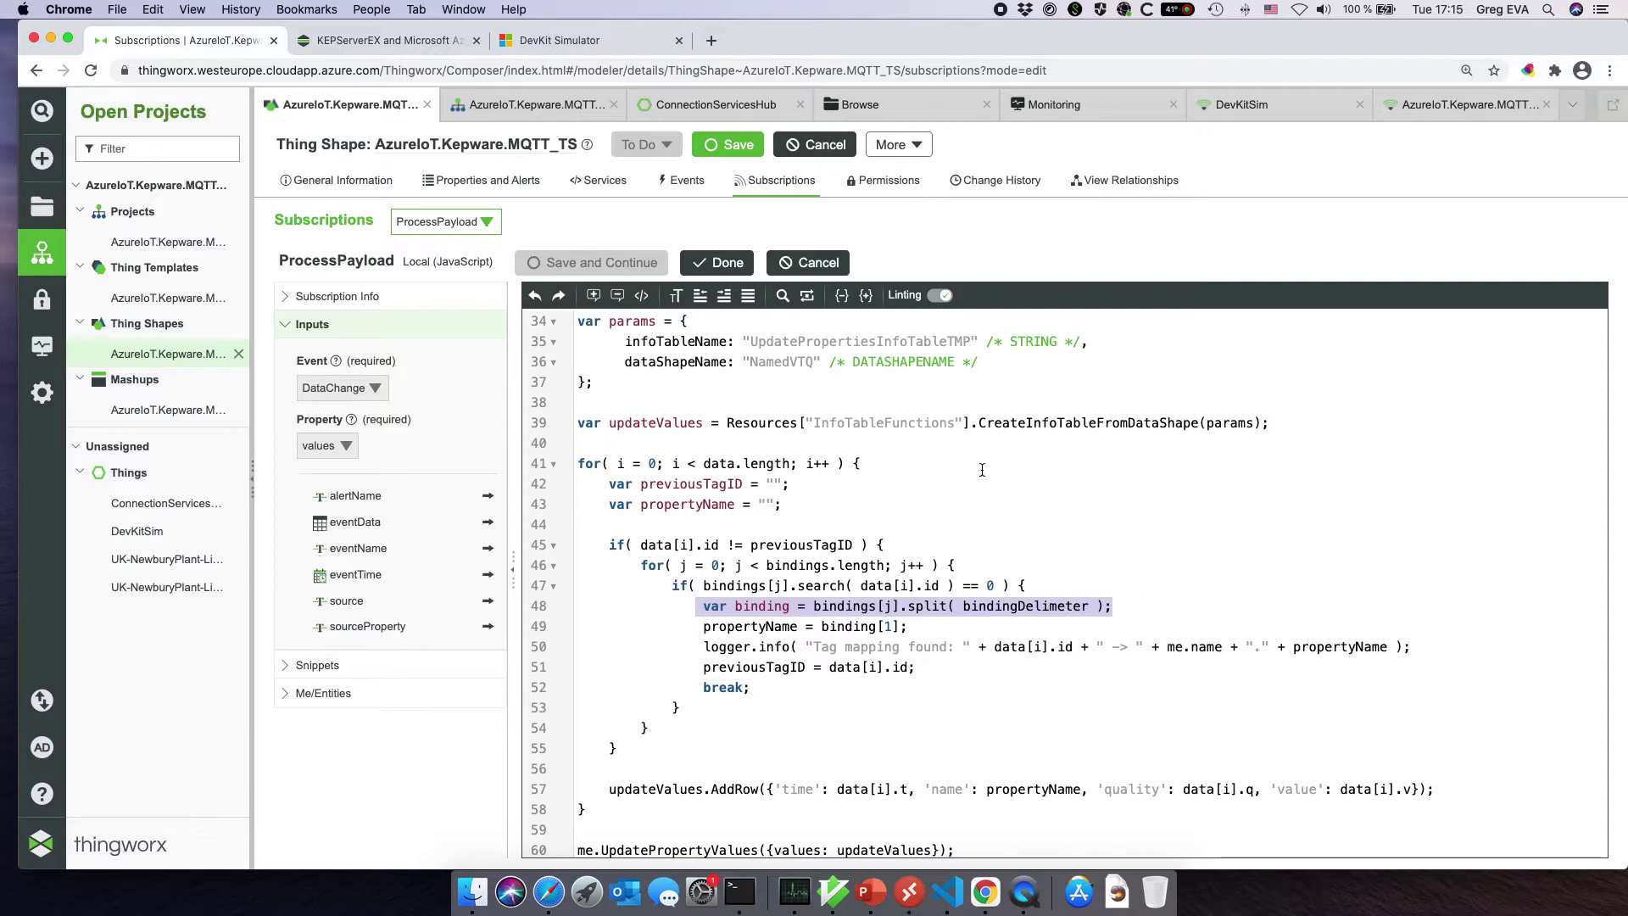
{"action": "left_click_drag", "start_coordinate": [860, 585], "coordinate": [940, 585]}
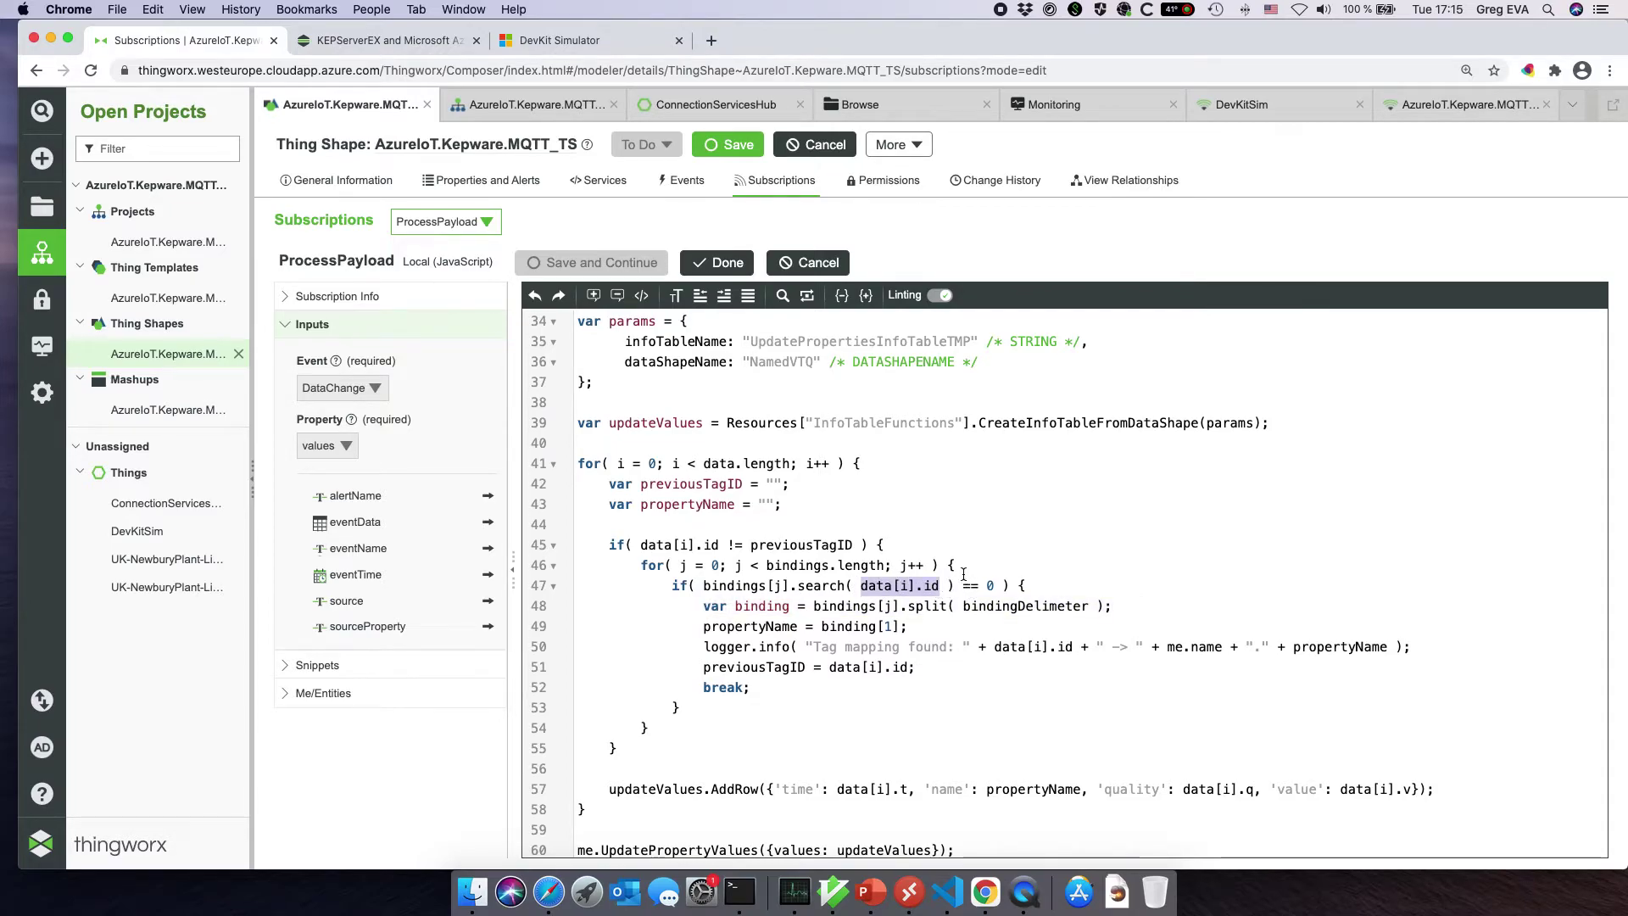
- Compare the tag-matching code with the bindings array, checking the Sim.PLC.Ramp1 tag part and its Ramp property part
{"action": "scroll", "coordinate": [886, 564], "scroll_direction": "up", "scroll_amount": 10}
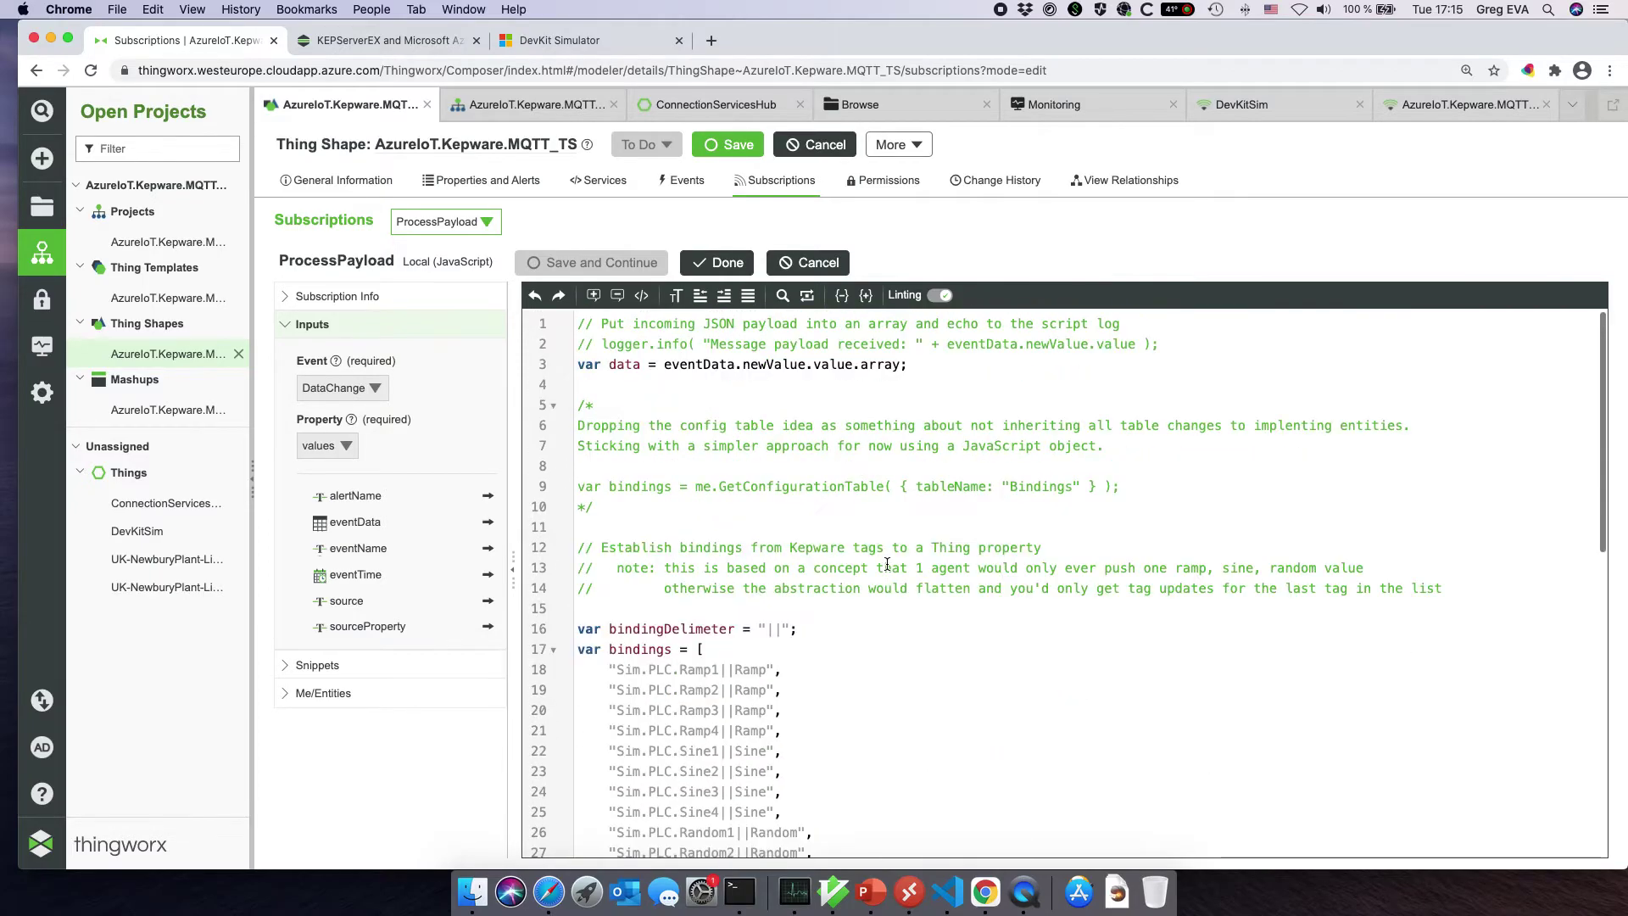
{"action": "left_click_drag", "start_coordinate": [616, 670], "coordinate": [714, 669]}
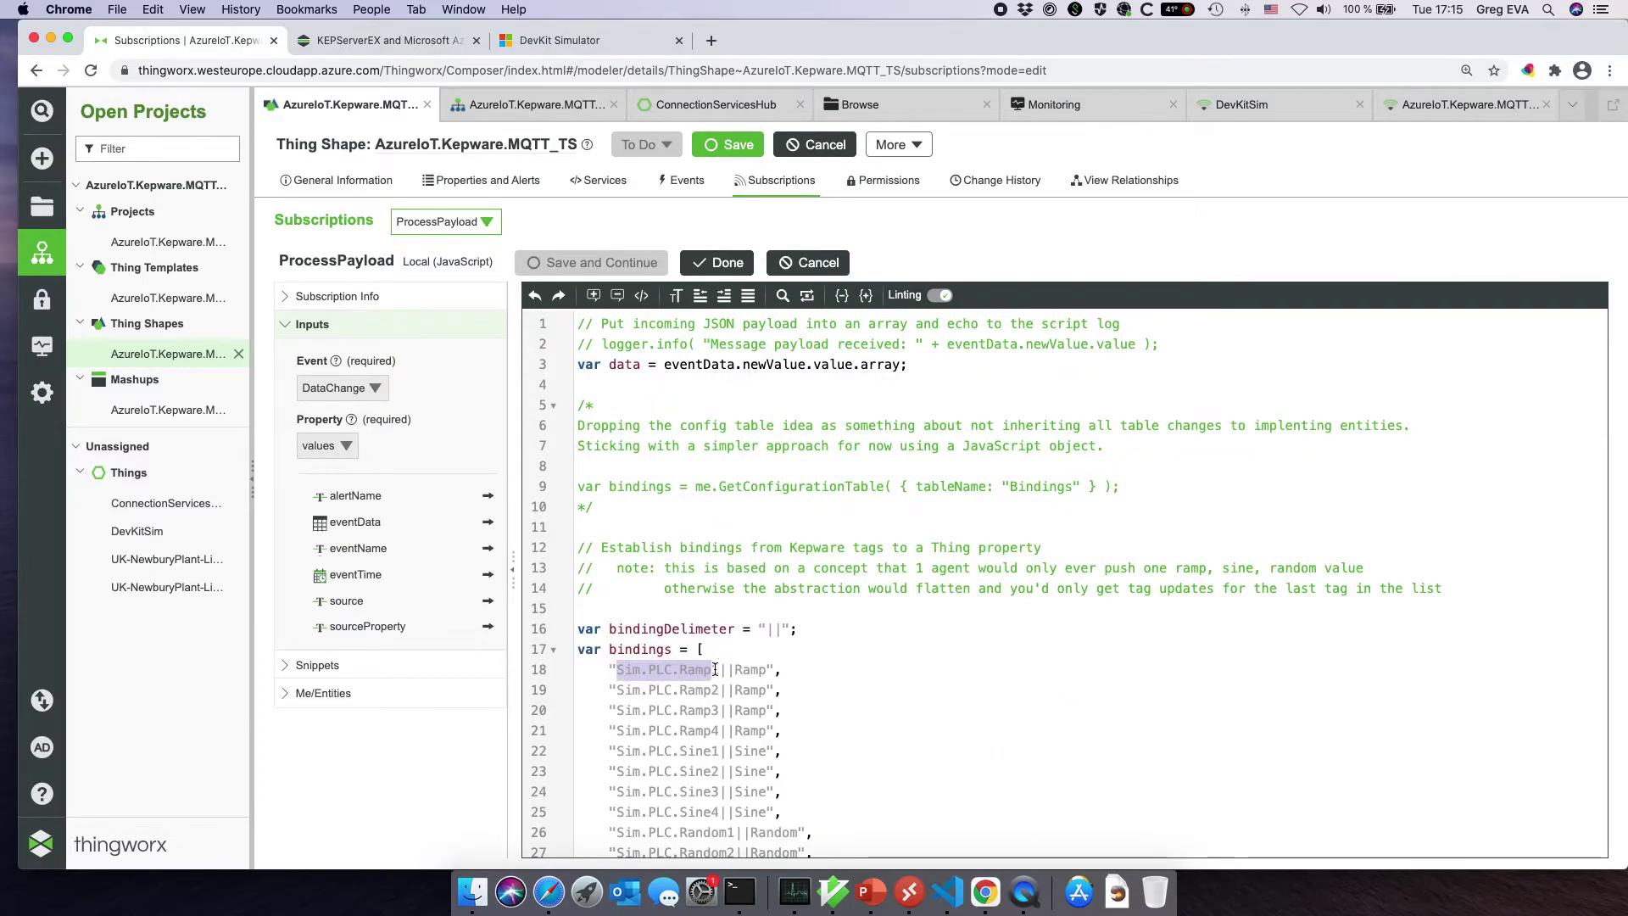
{"action": "scroll", "coordinate": [714, 670], "scroll_direction": "down", "scroll_amount": 8}
{"action": "scroll", "coordinate": [753, 509], "scroll_direction": "up", "scroll_amount": 6}
{"action": "left_click", "coordinate": [752, 499]}
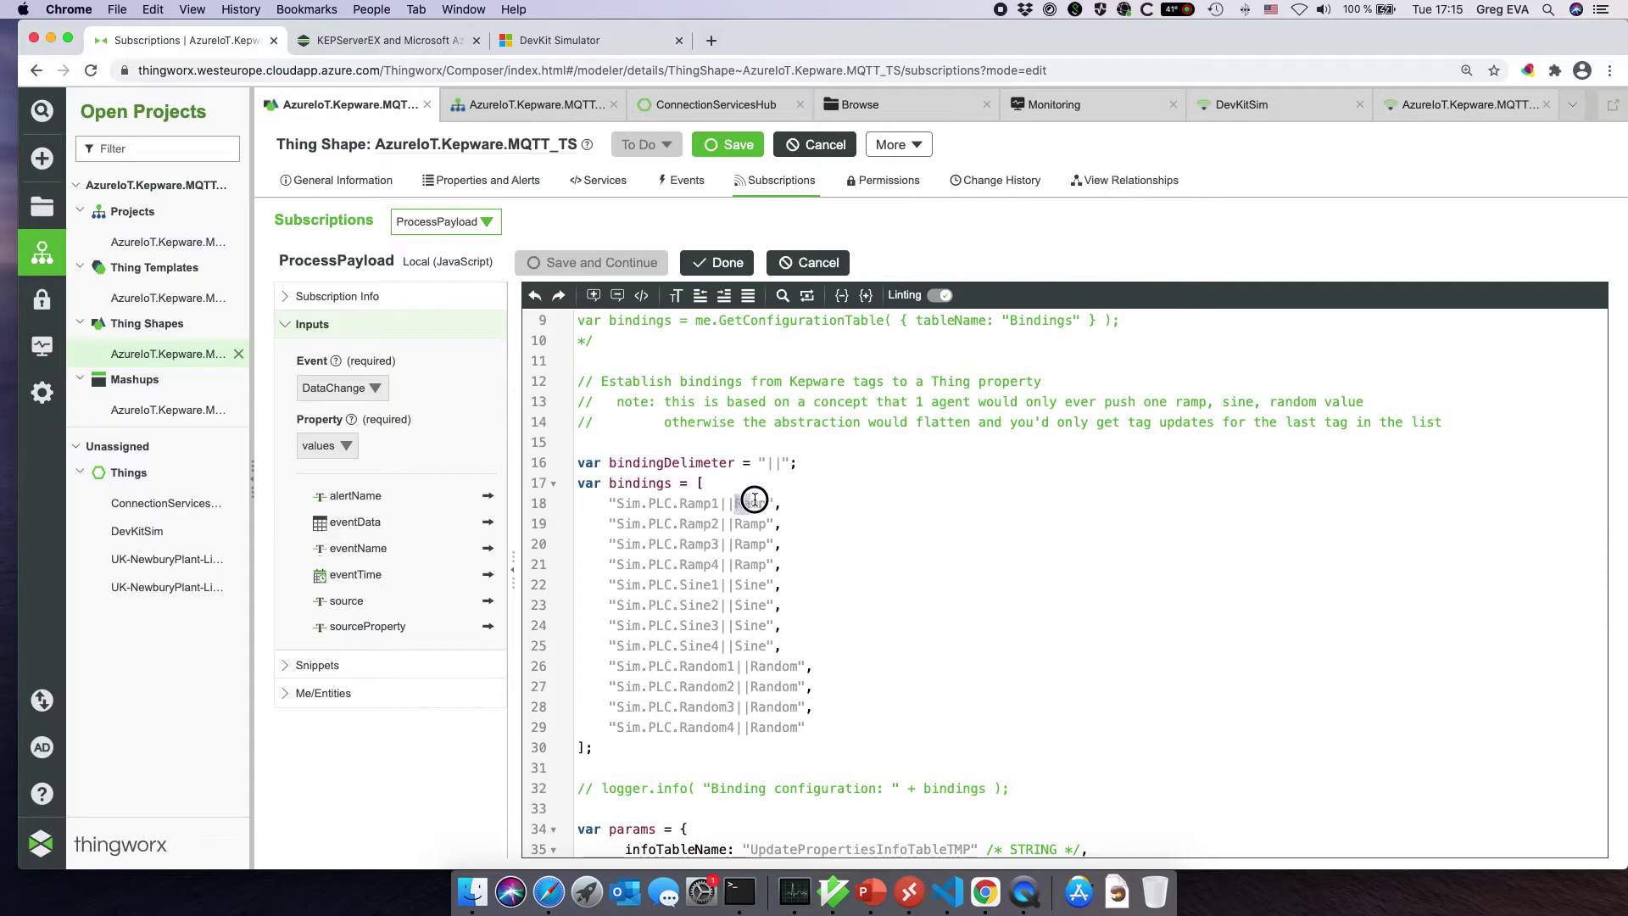
{"action": "scroll", "coordinate": [765, 611], "scroll_direction": "down", "scroll_amount": 8}
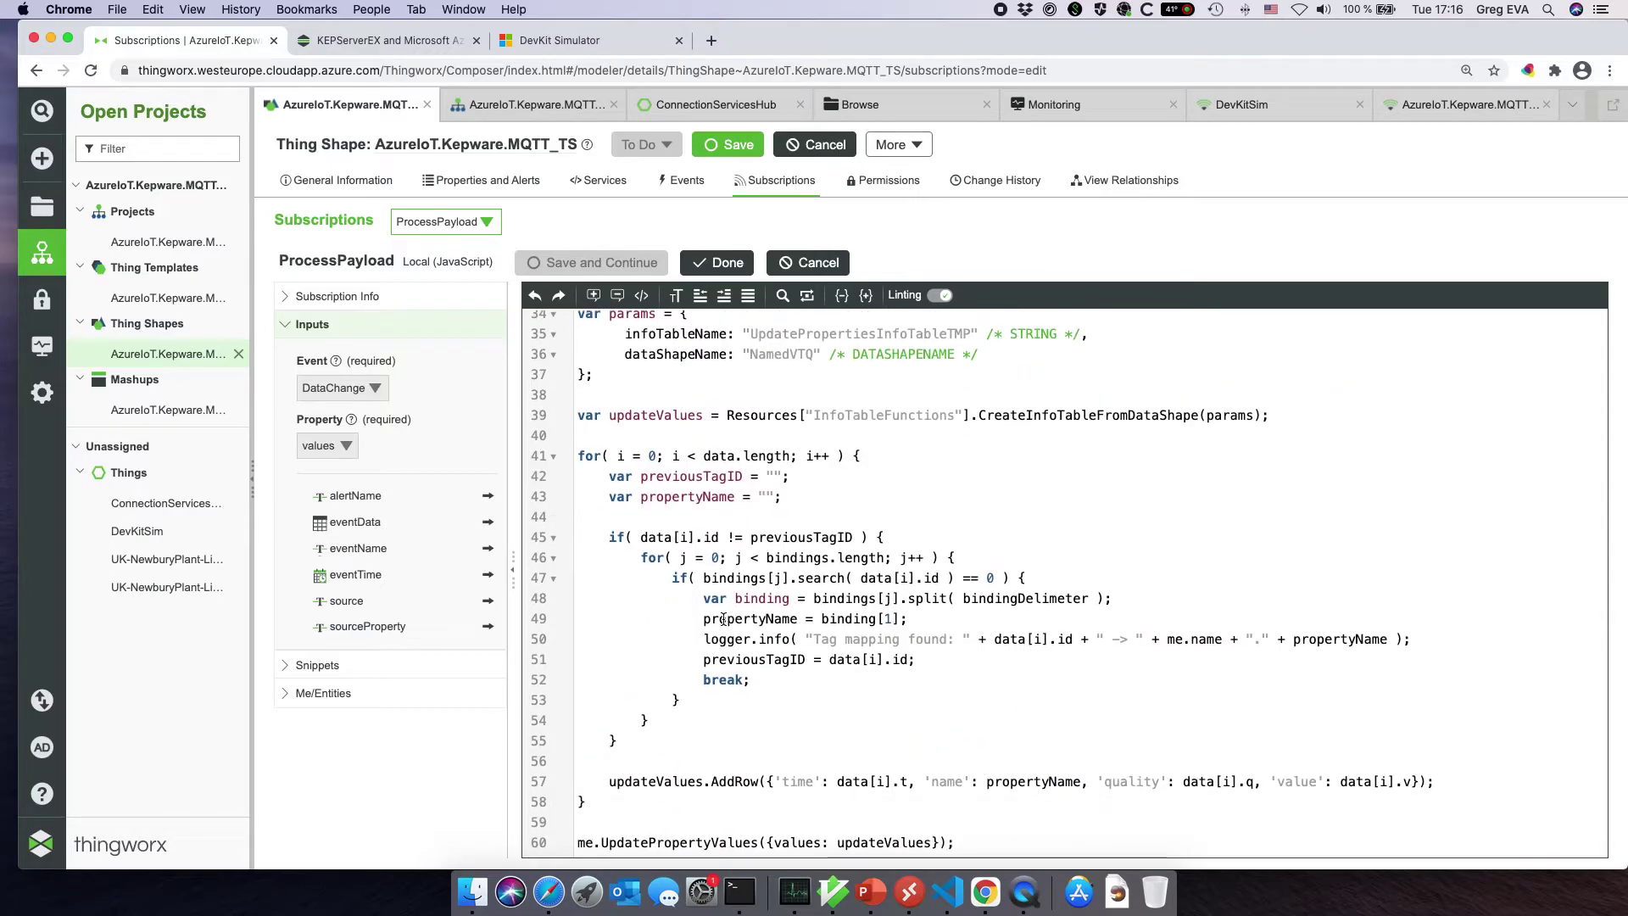
- Examine the updateValues.AddRow line with its time, name, quality and value fields, and the closing UpdatePropertyValues call
{"action": "left_click", "coordinate": [757, 638]}
{"action": "left_click_drag", "start_coordinate": [774, 780], "coordinate": [916, 782]}
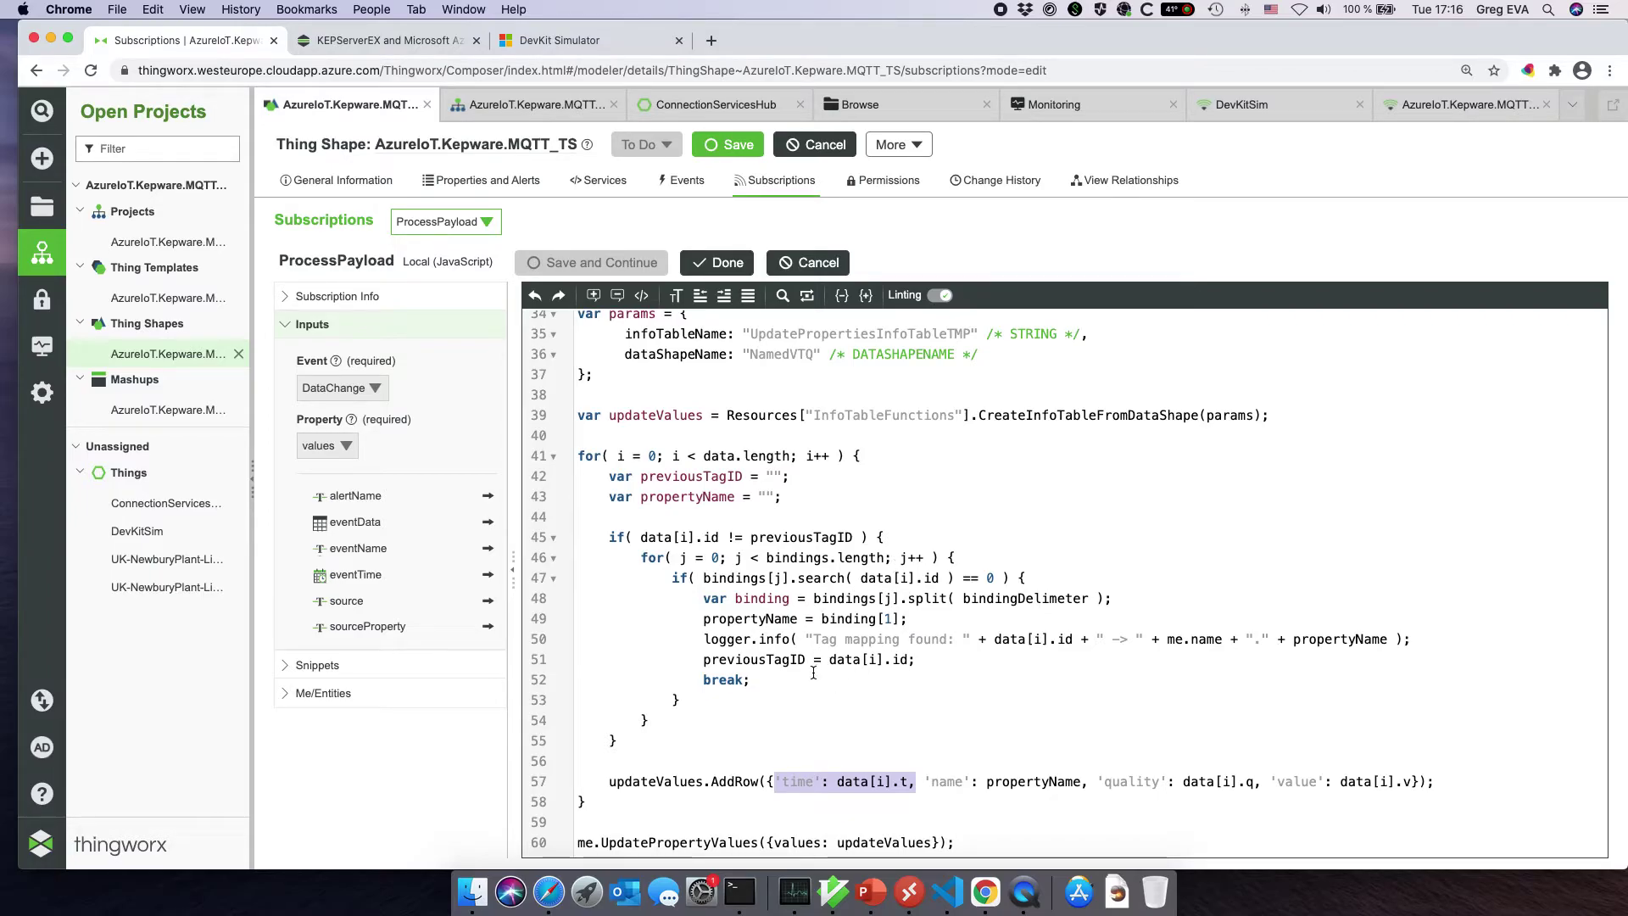
{"action": "left_click", "coordinate": [888, 679]}
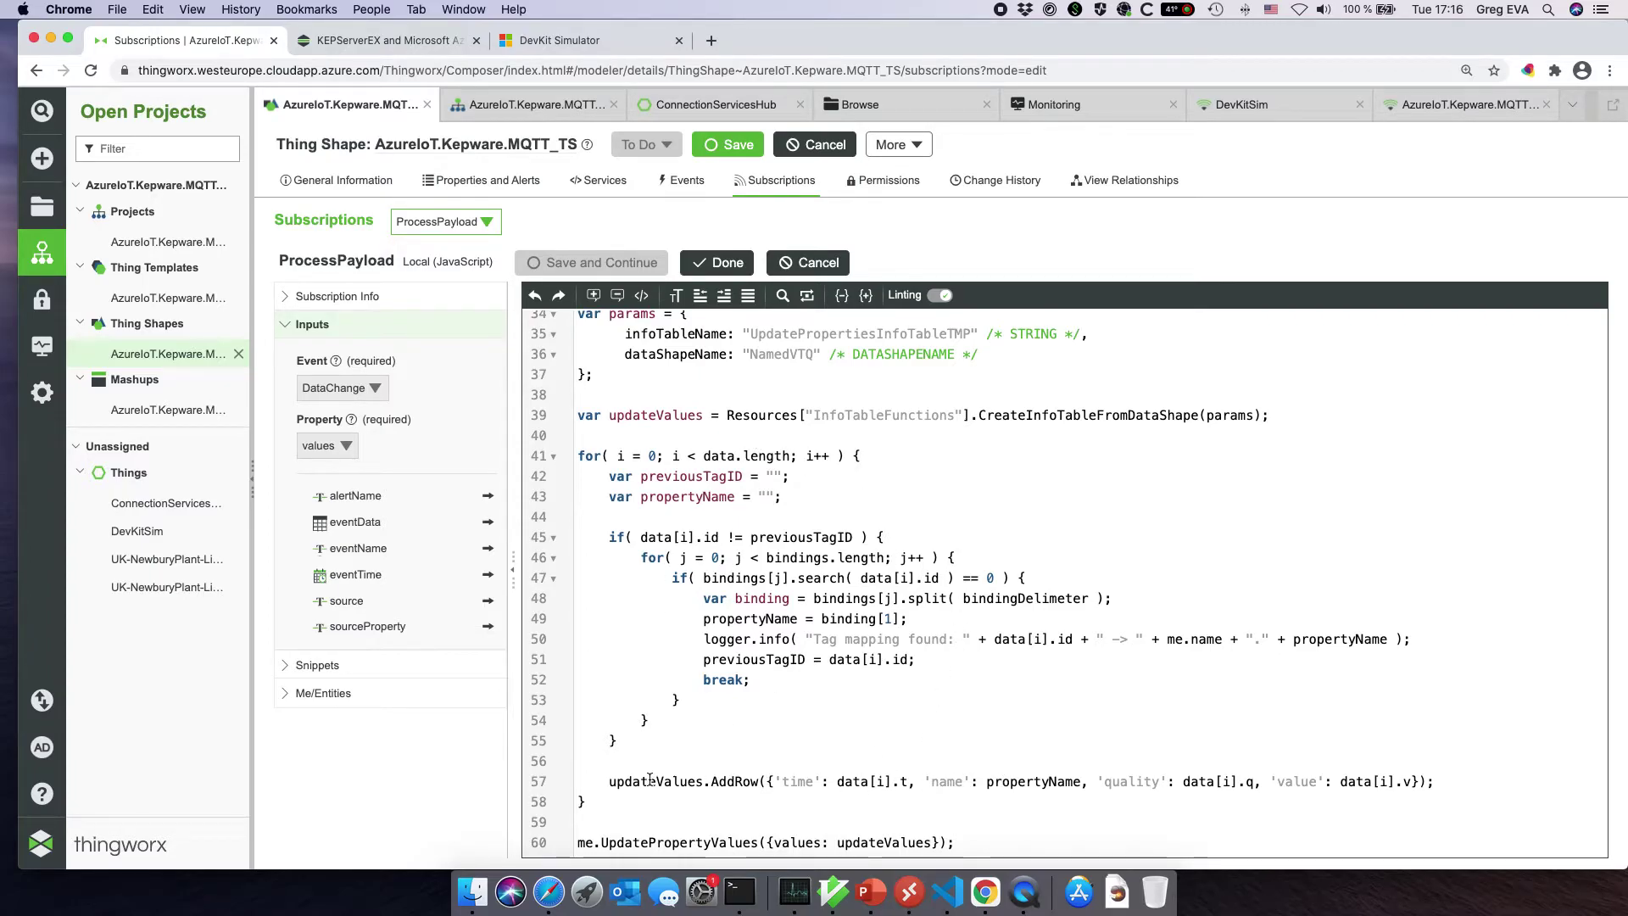
{"action": "left_click_drag", "start_coordinate": [612, 783], "coordinate": [1441, 781]}
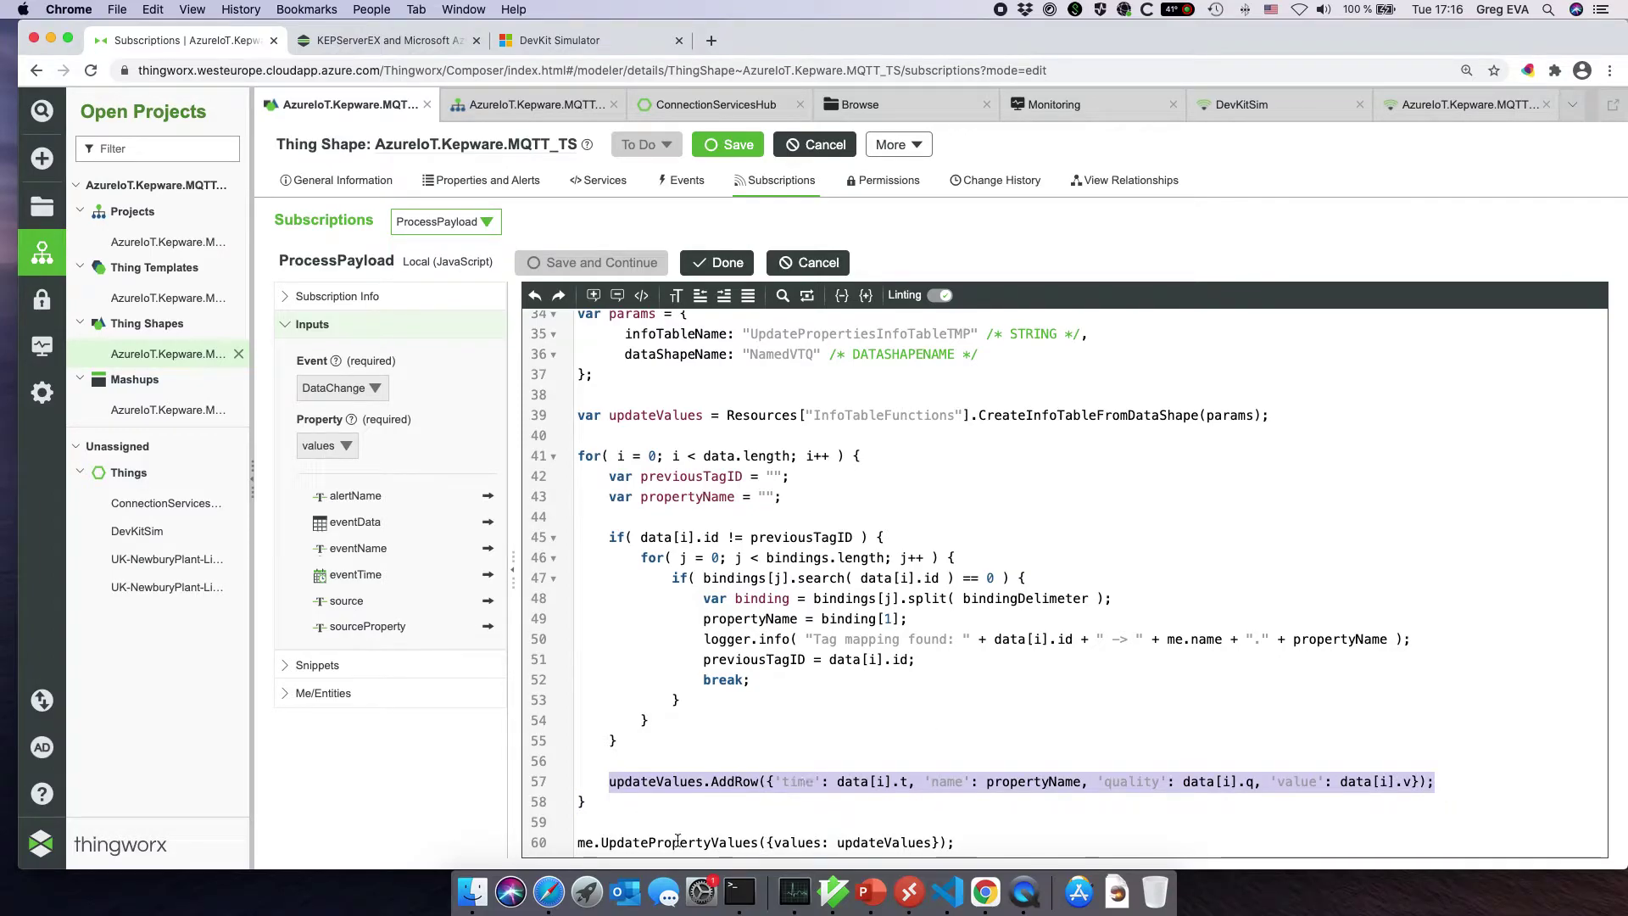
{"action": "left_click_drag", "start_coordinate": [580, 846], "coordinate": [1027, 849]}
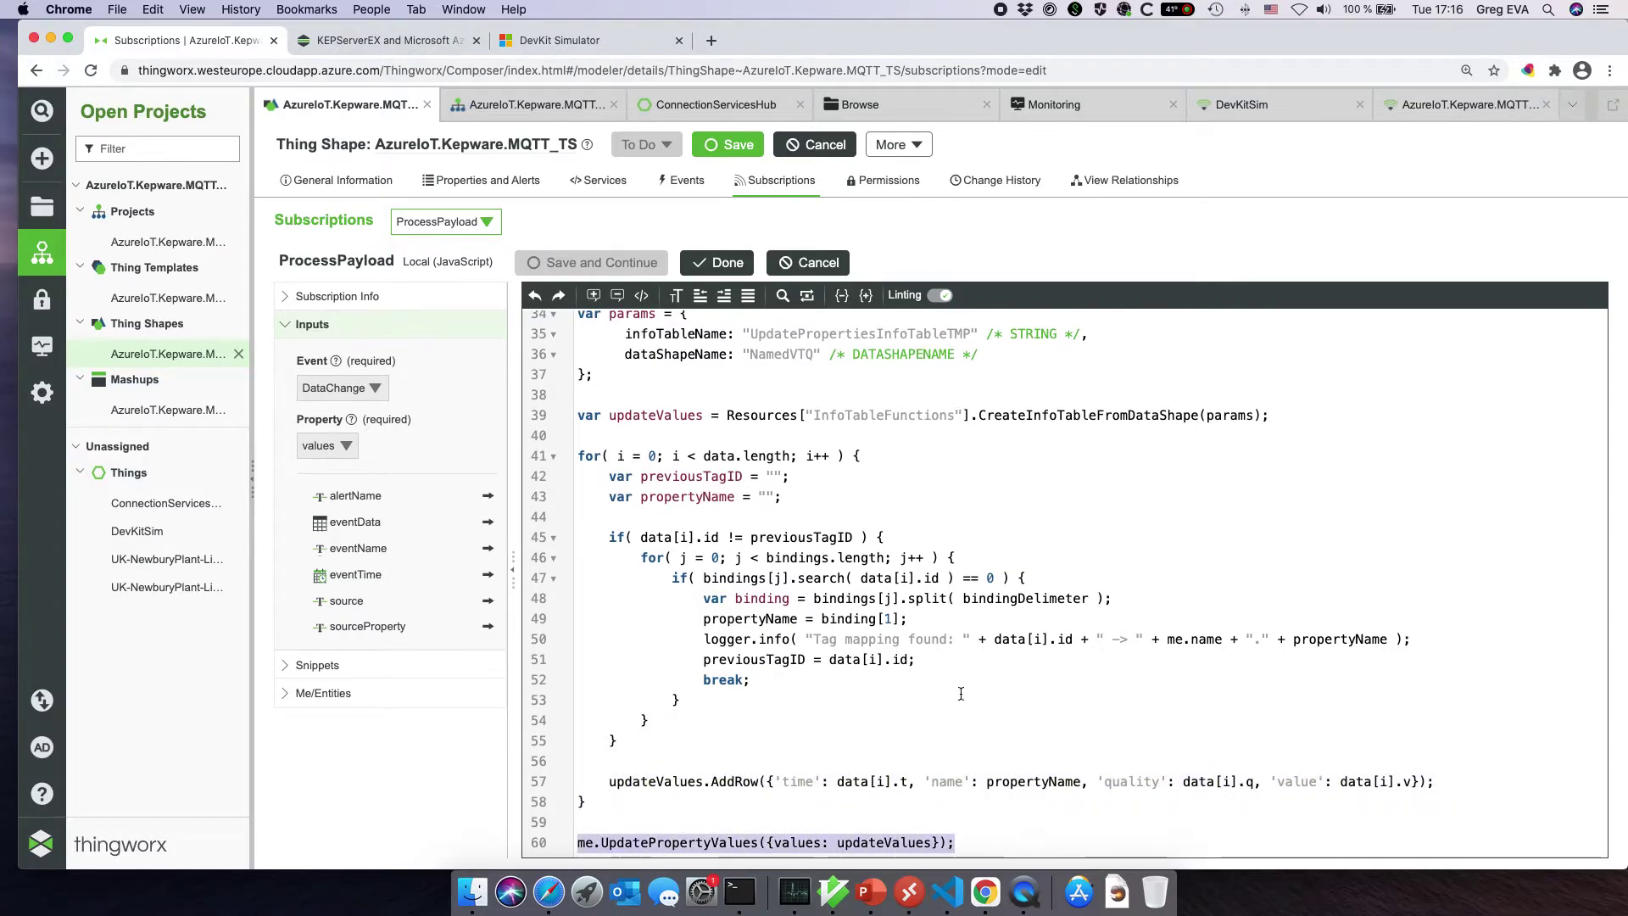
{"action": "scroll", "coordinate": [961, 695], "scroll_direction": "up", "scroll_amount": 5}
{"action": "scroll", "coordinate": [961, 696], "scroll_direction": "down", "scroll_amount": 5}
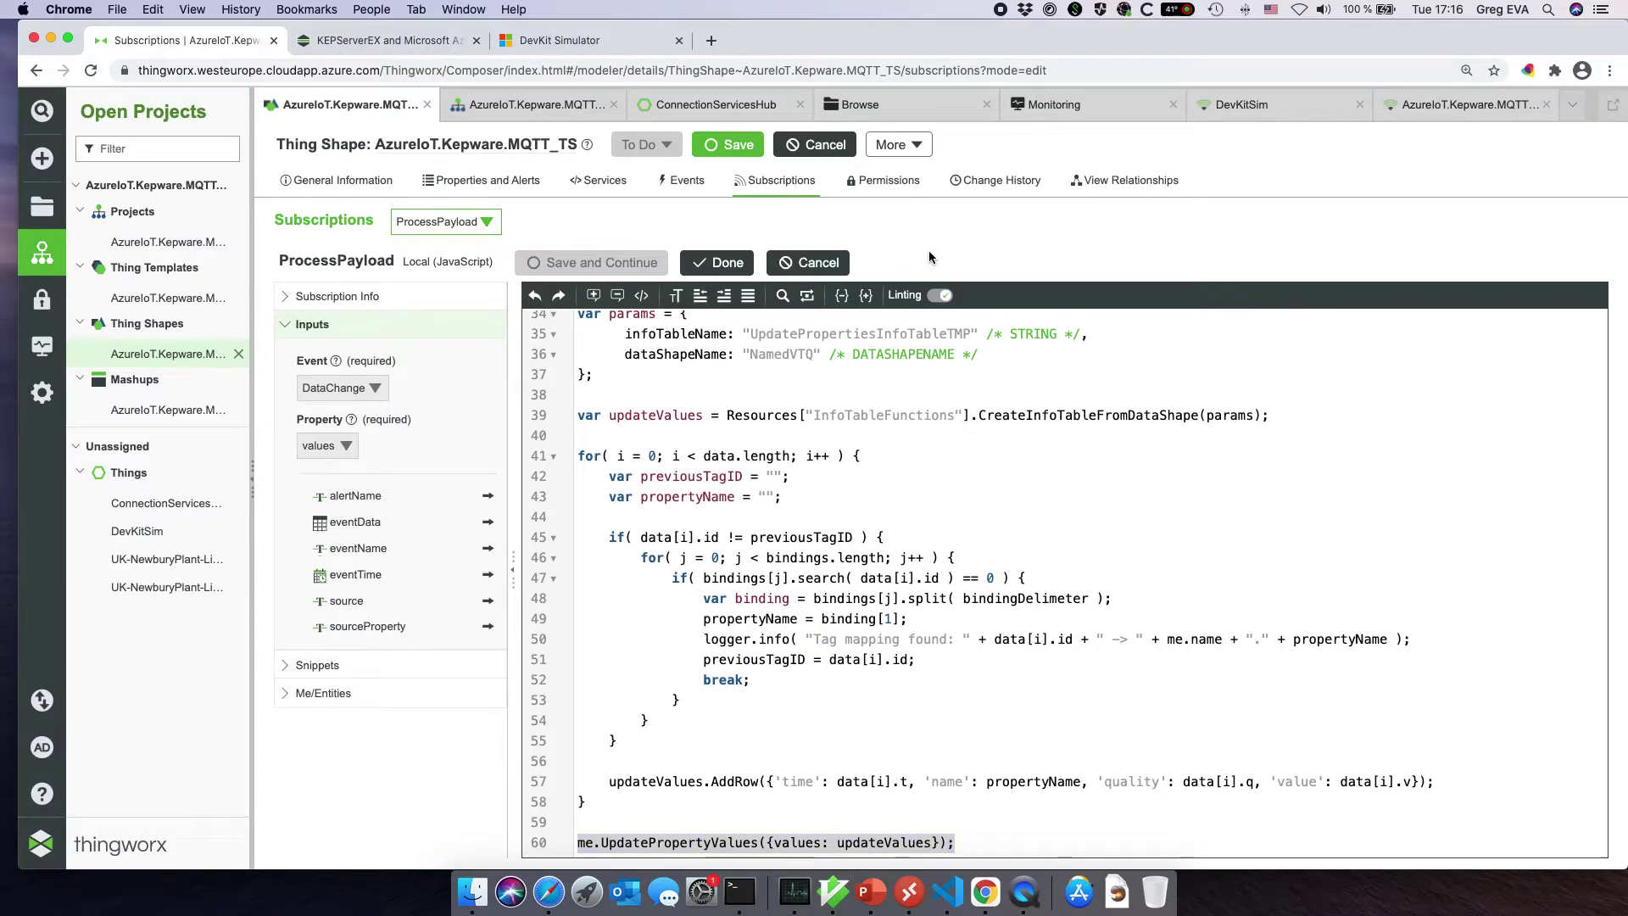
- Open the AzureIoT.Kepware.MQTT_TT Thing Template and examine its base template, implemented shape and value stream
{"action": "left_click", "coordinate": [491, 97]}
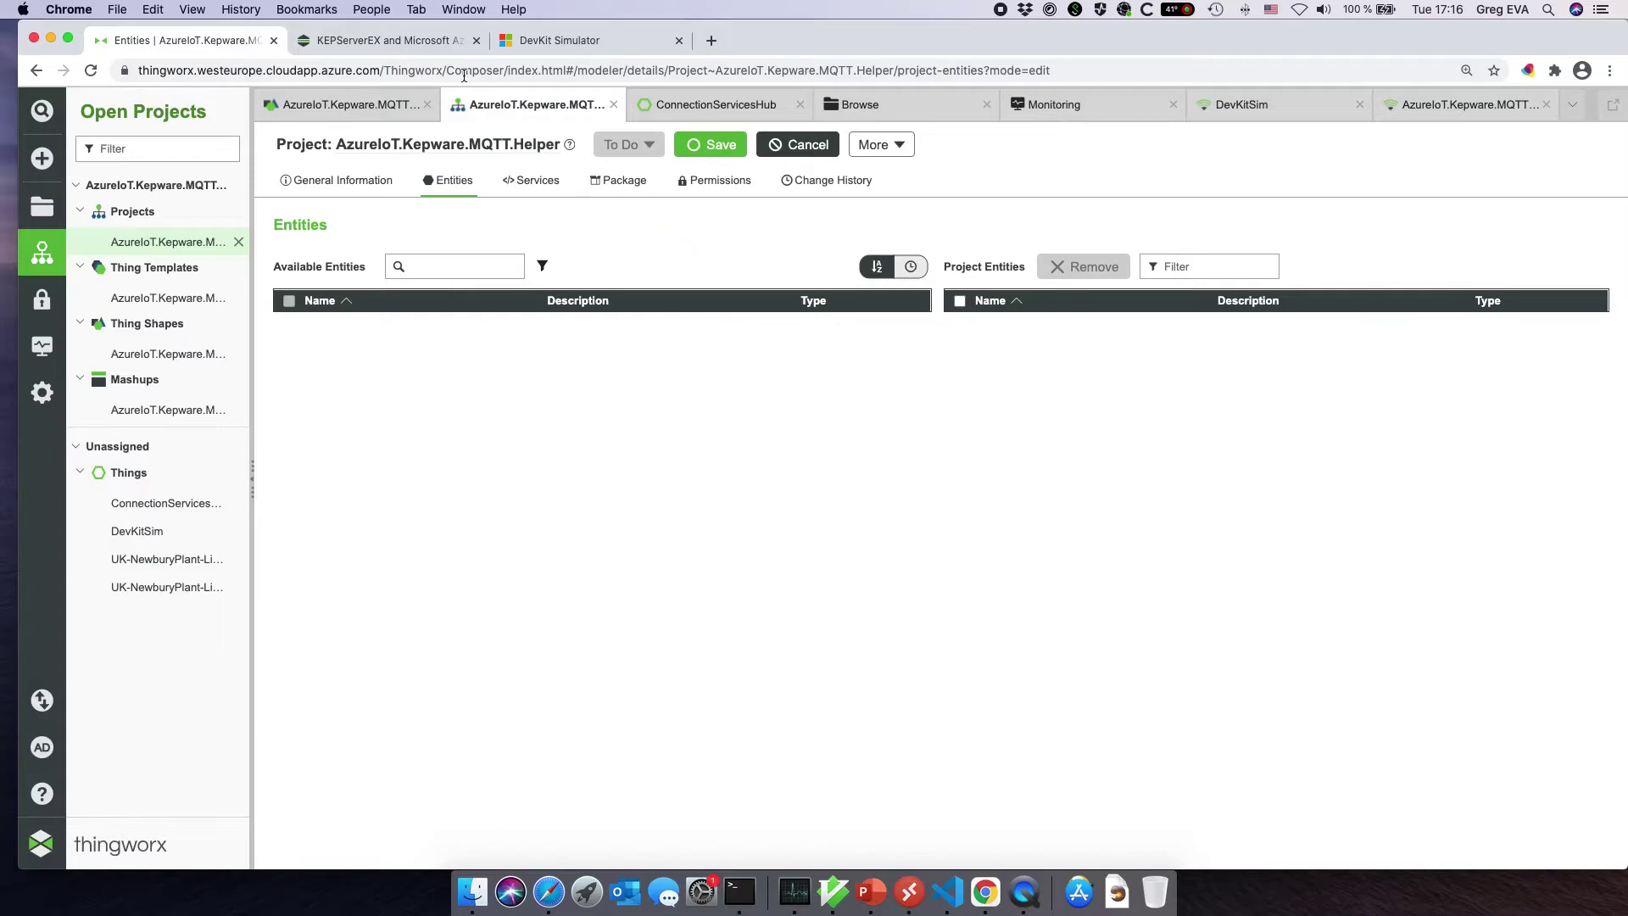
{"action": "left_click", "coordinate": [375, 109]}
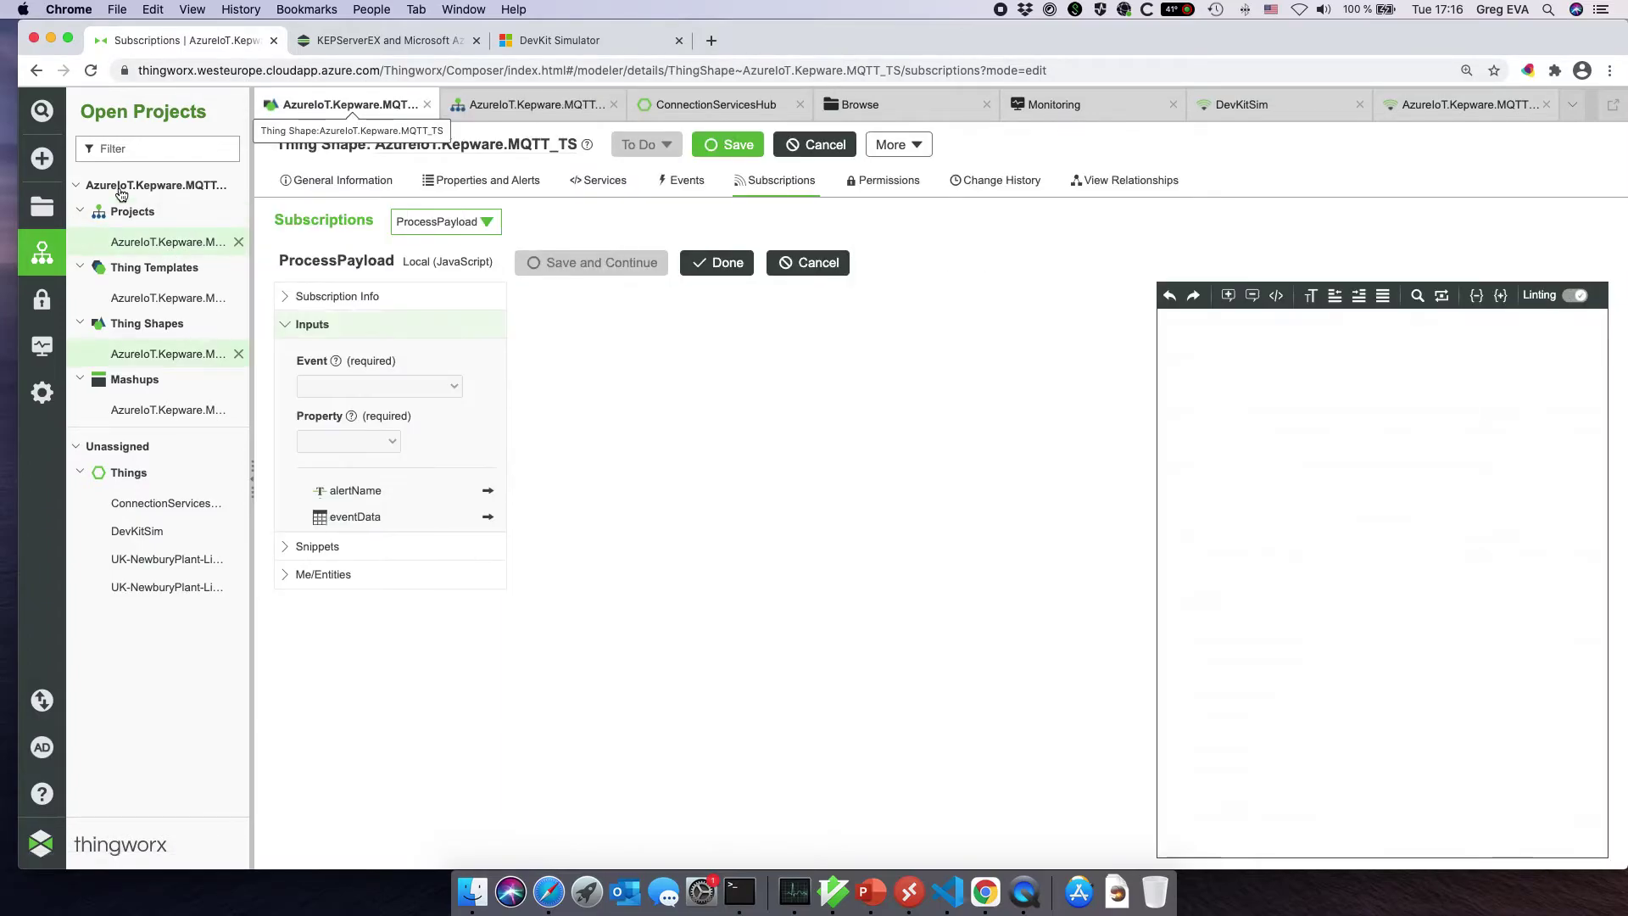
{"action": "left_click", "coordinate": [41, 206]}
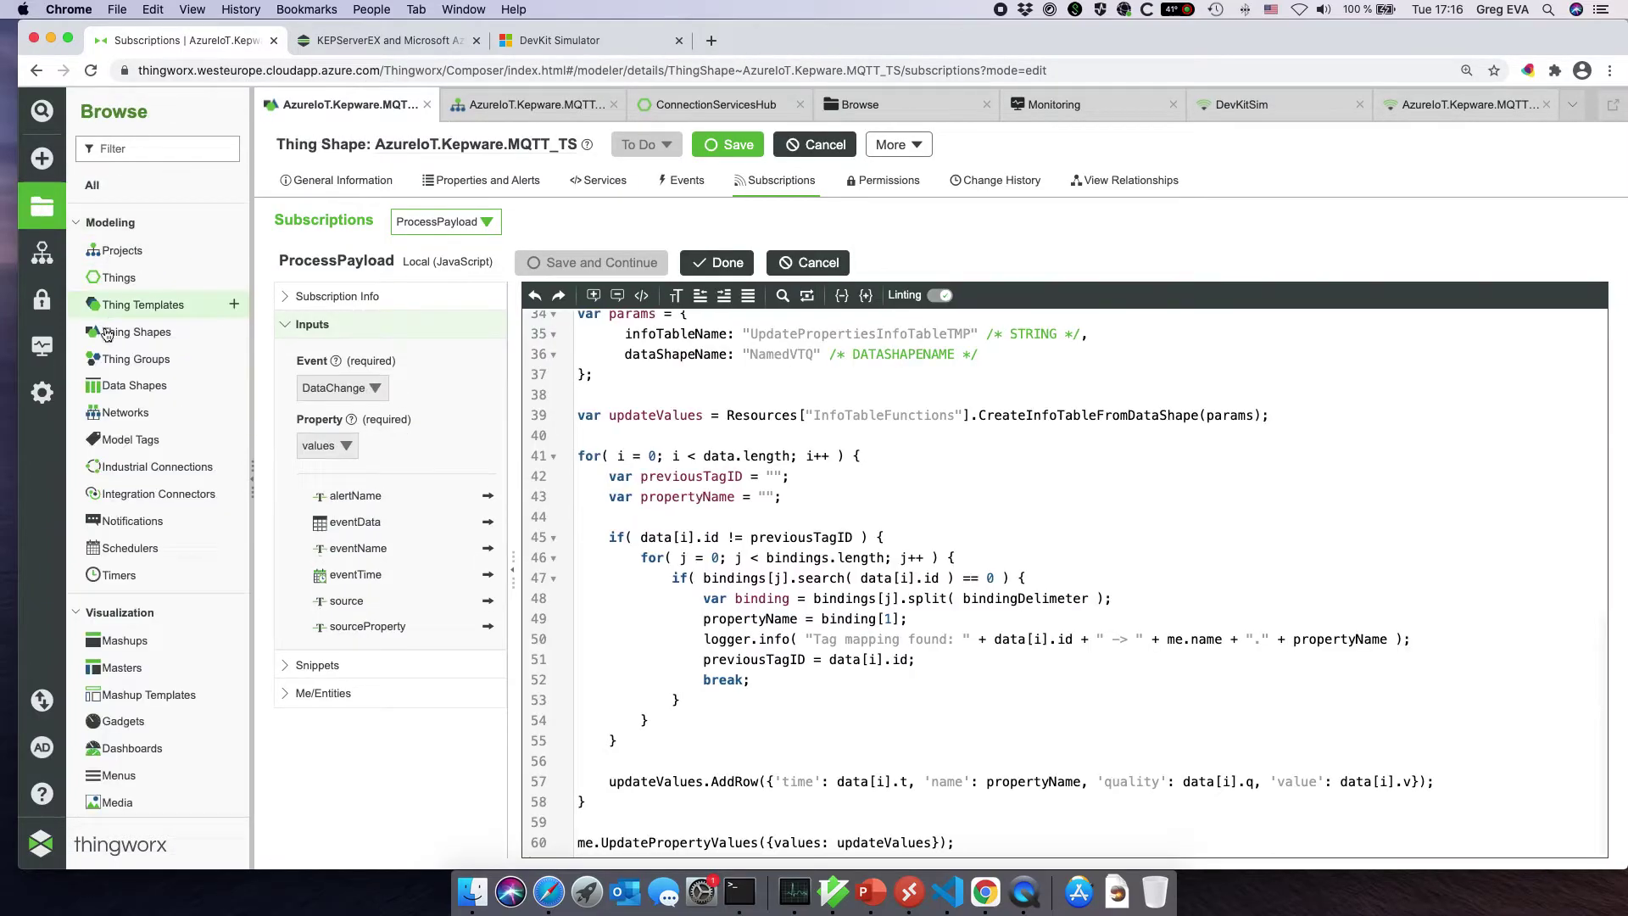
{"action": "left_click", "coordinate": [144, 306]}
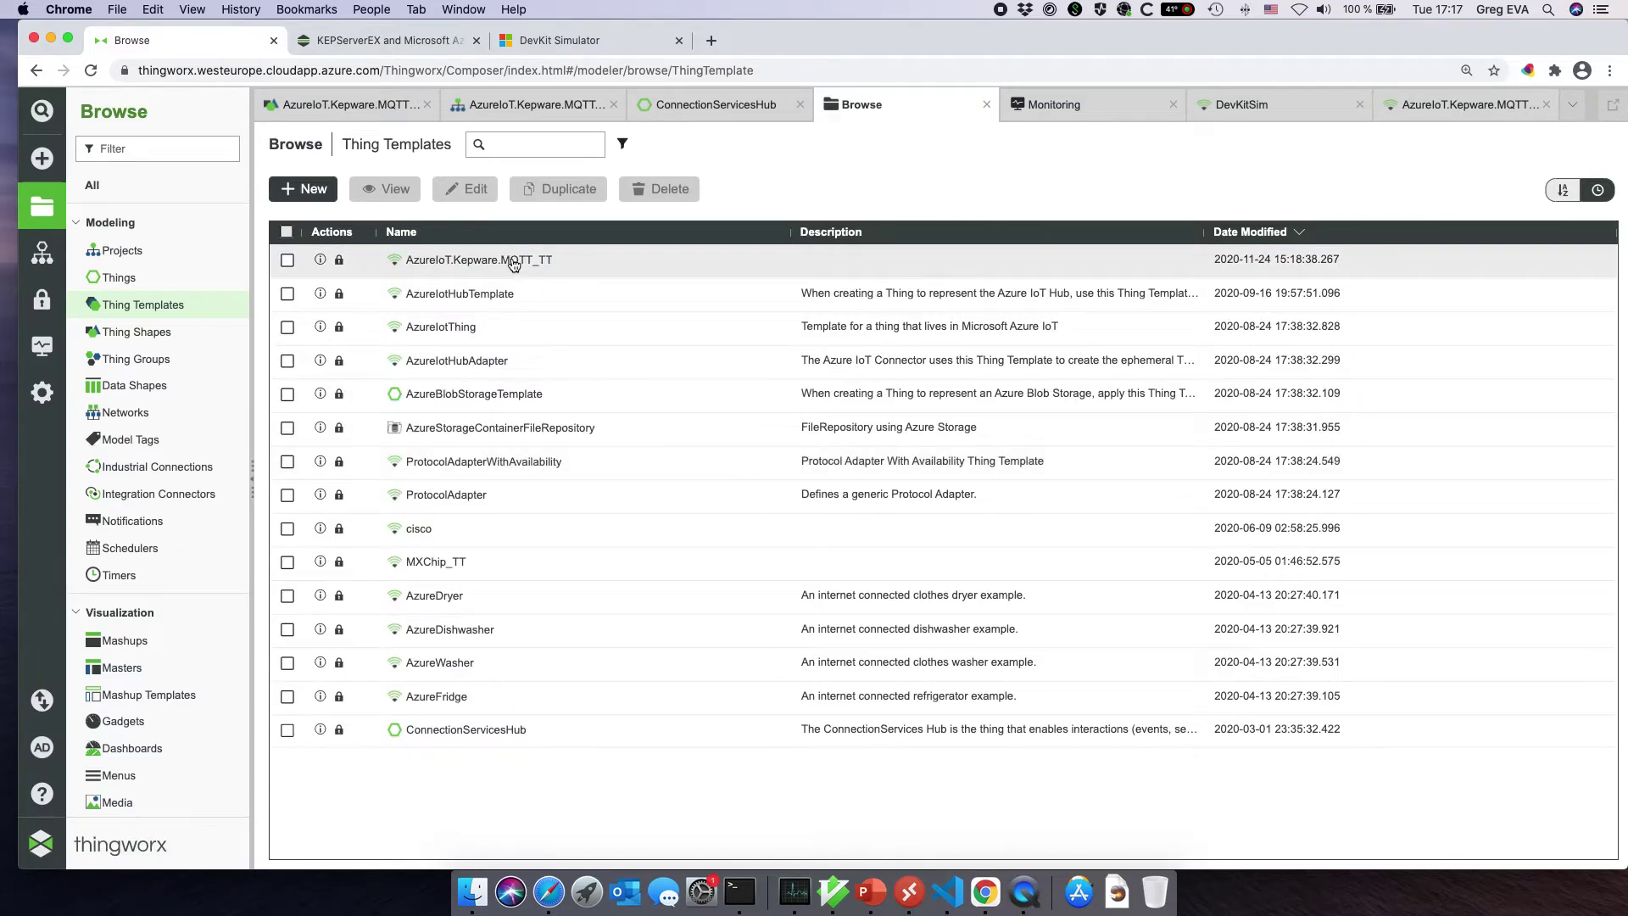
{"action": "left_click", "coordinate": [513, 261]}
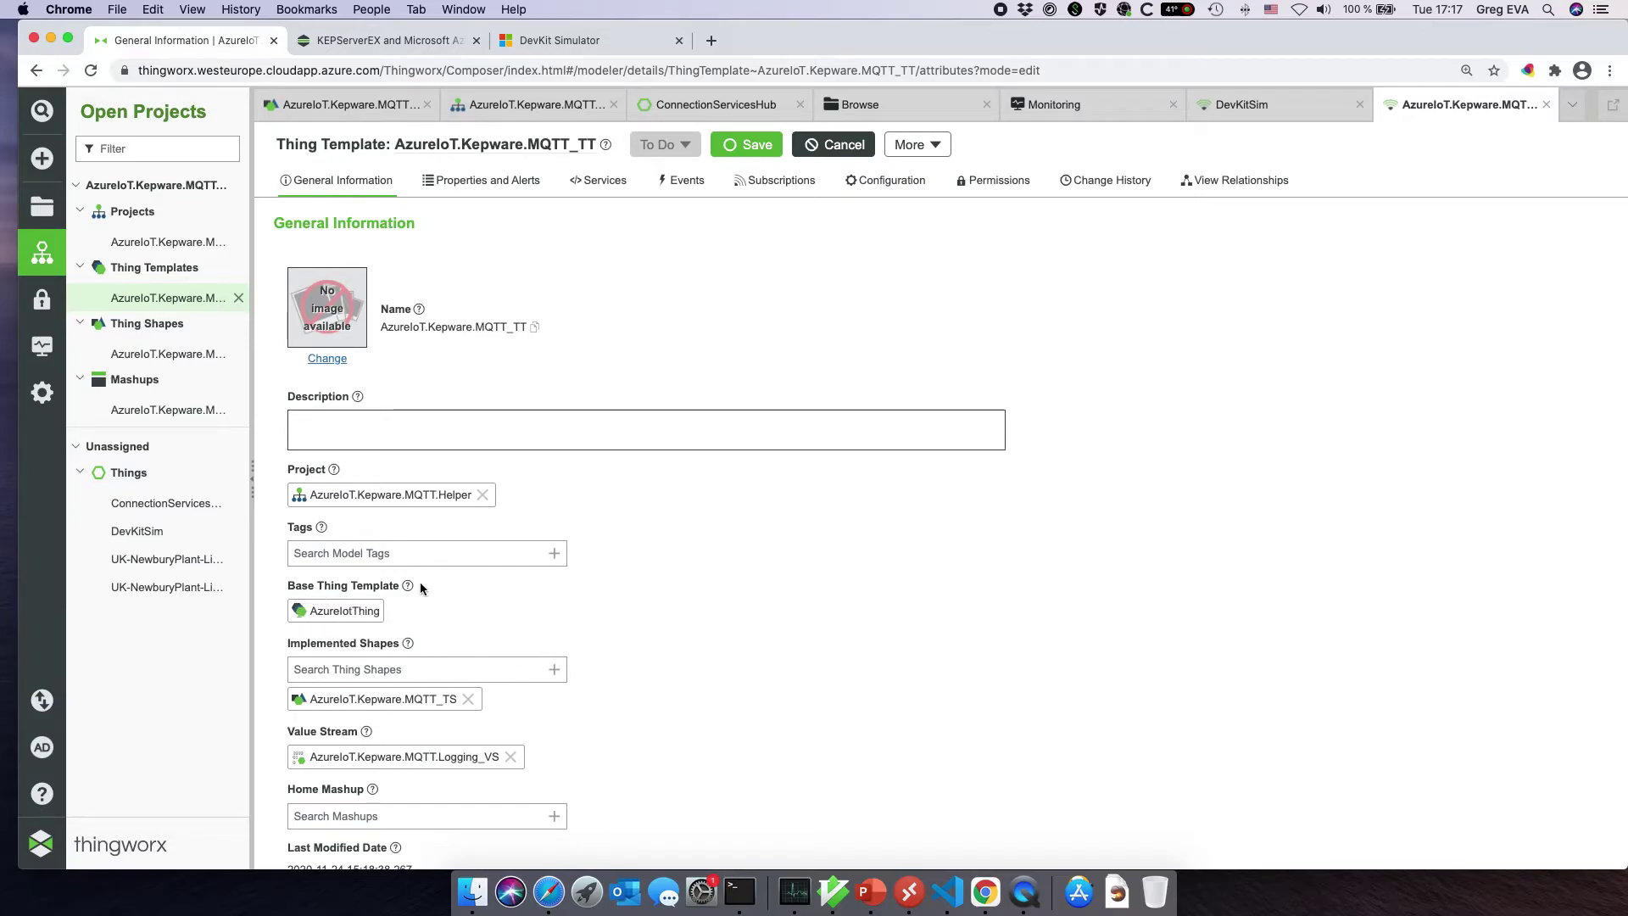
{"action": "scroll", "coordinate": [394, 623], "scroll_direction": "down", "scroll_amount": 1}
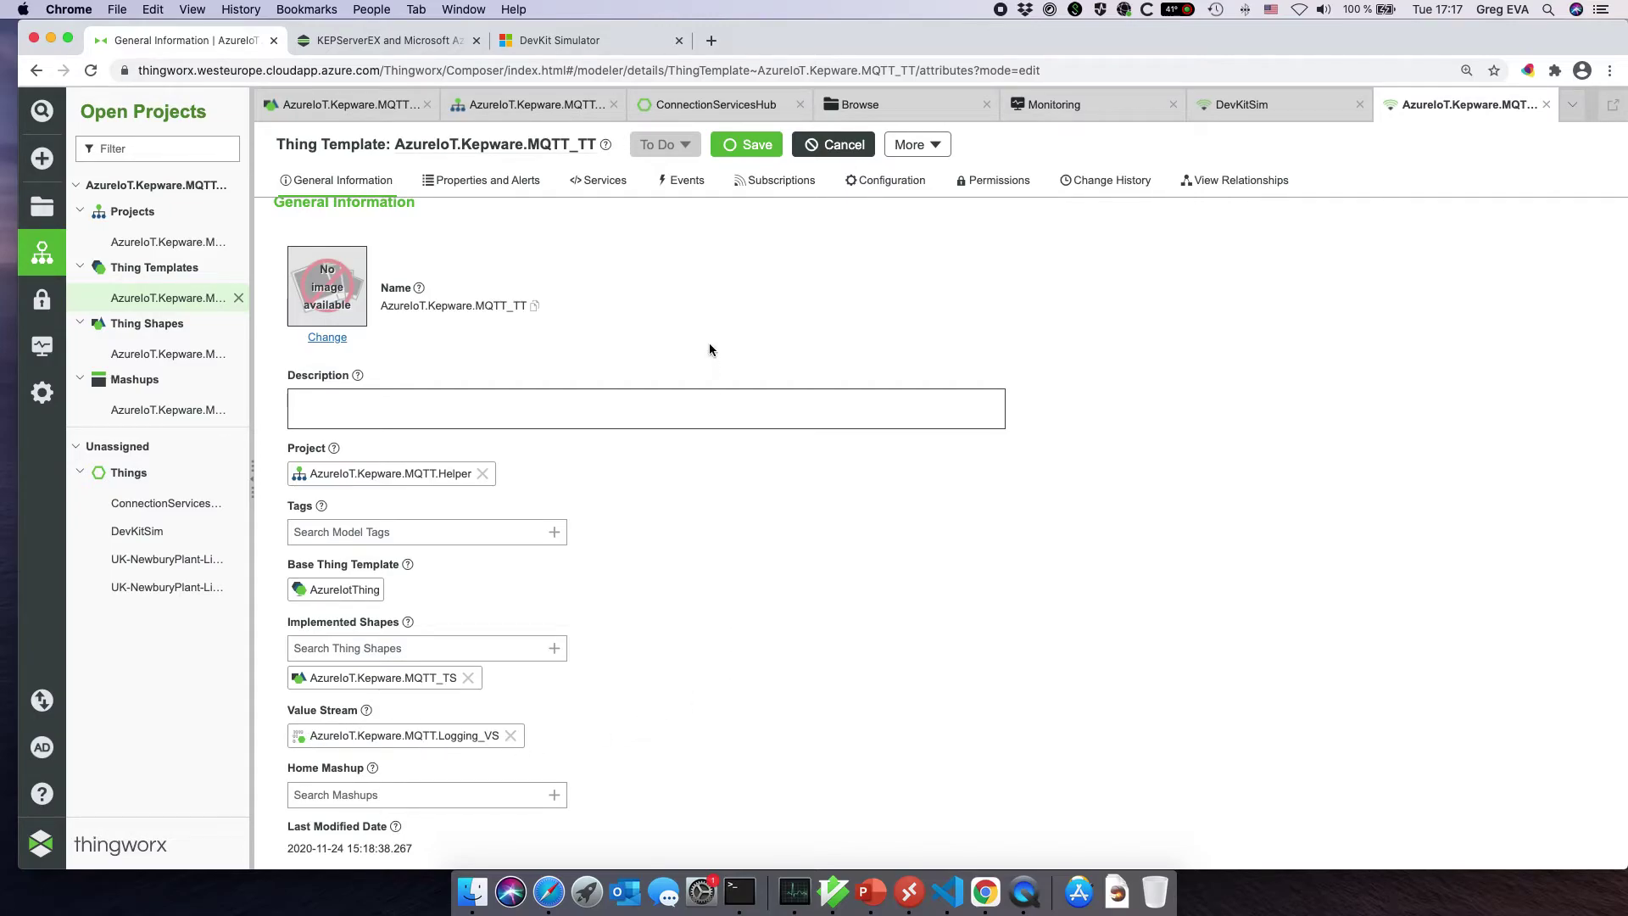
- Examine the template's own Ramp, Random and Sine properties, and view the Ramp property's definition without editing it
{"action": "left_click", "coordinate": [501, 180]}
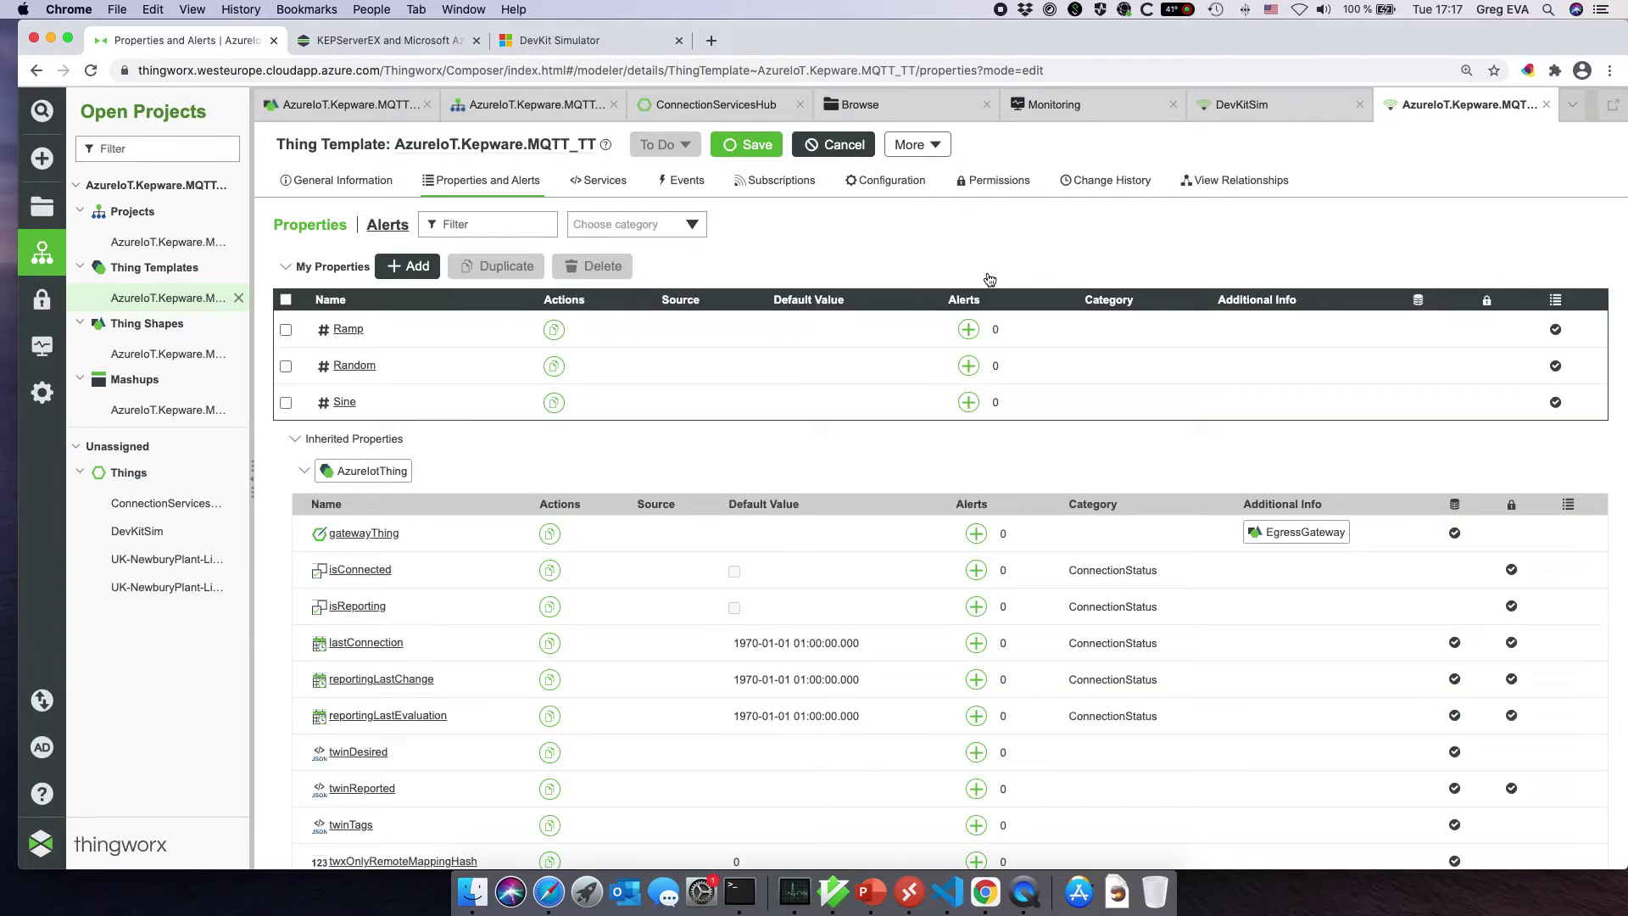
{"action": "left_click", "coordinate": [286, 328]}
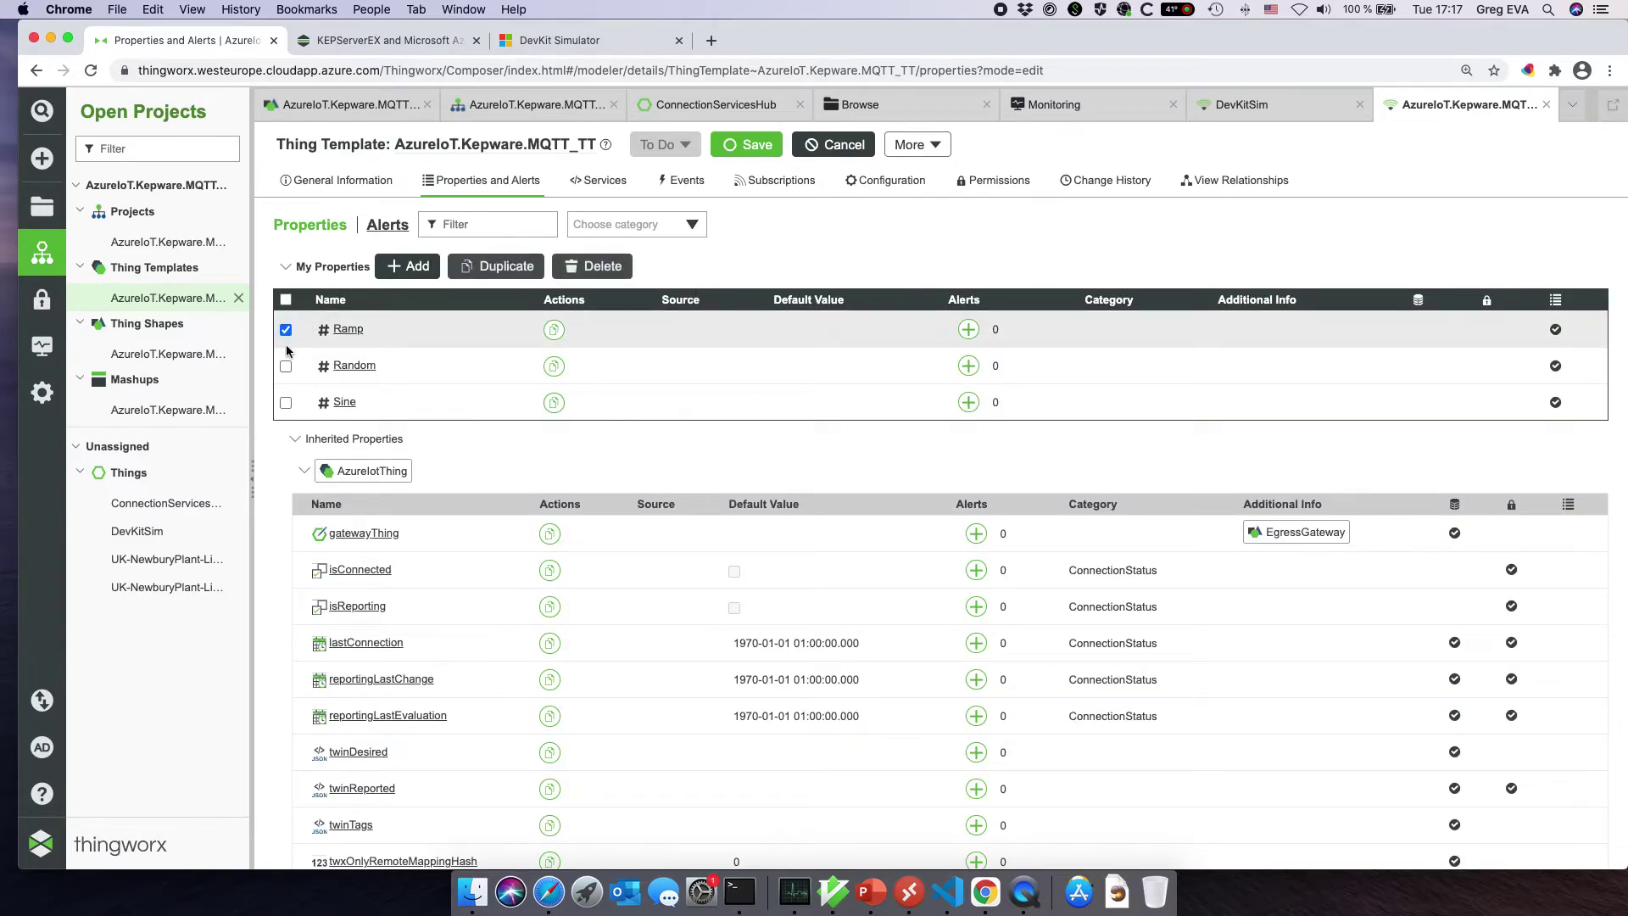
{"action": "left_click", "coordinate": [285, 366]}
{"action": "left_click", "coordinate": [285, 402]}
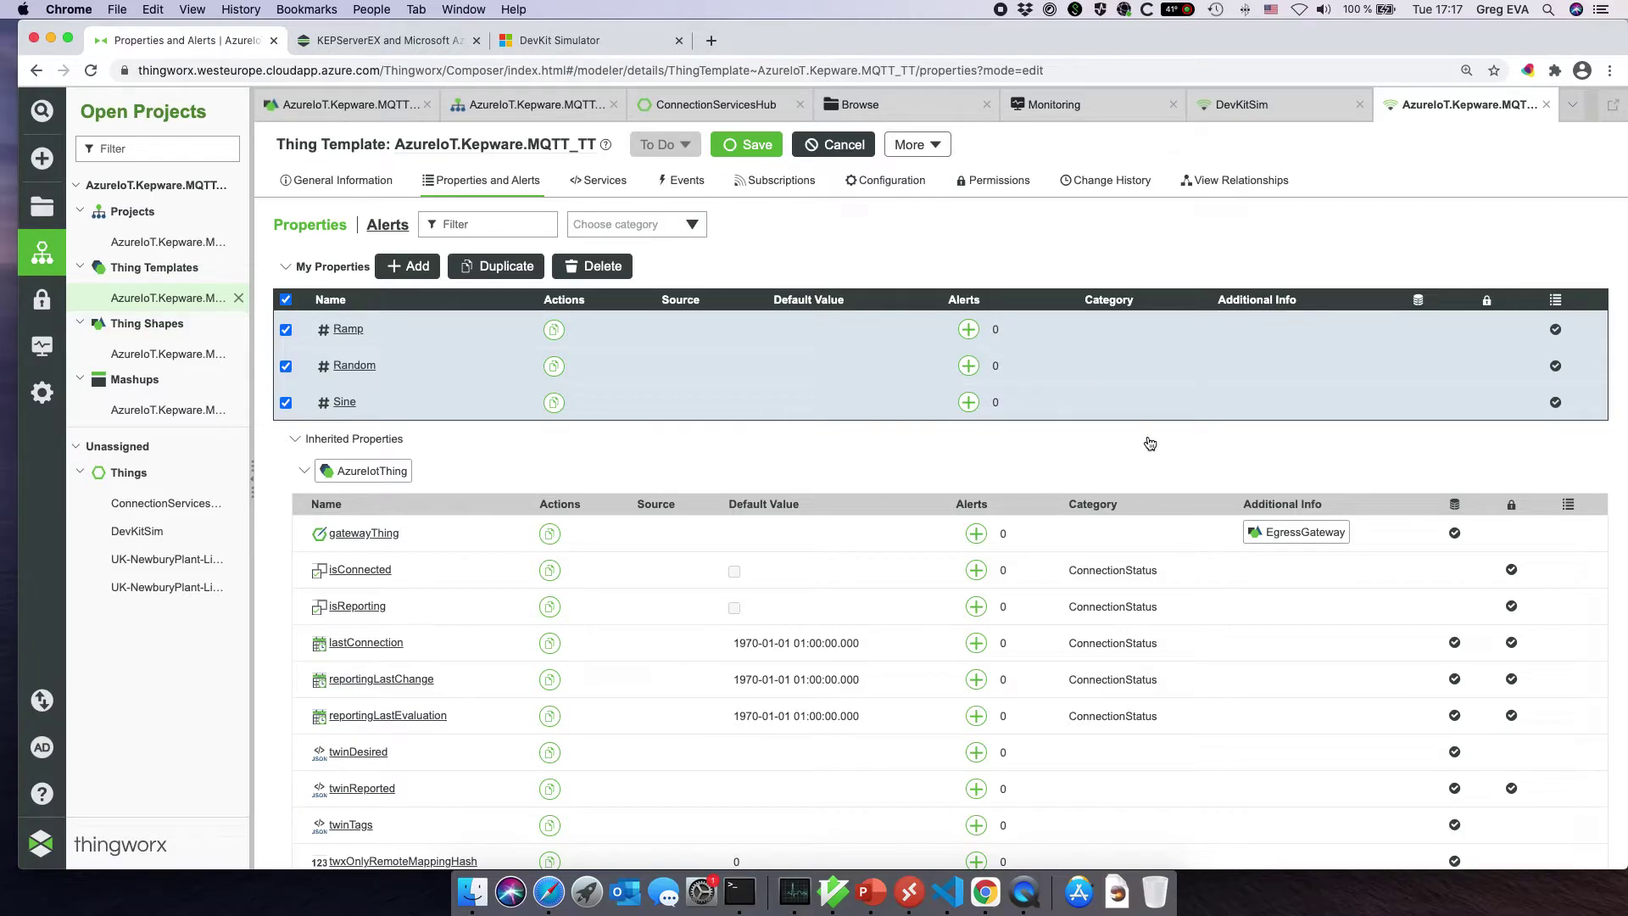
{"action": "left_click", "coordinate": [286, 329]}
{"action": "left_click", "coordinate": [286, 365]}
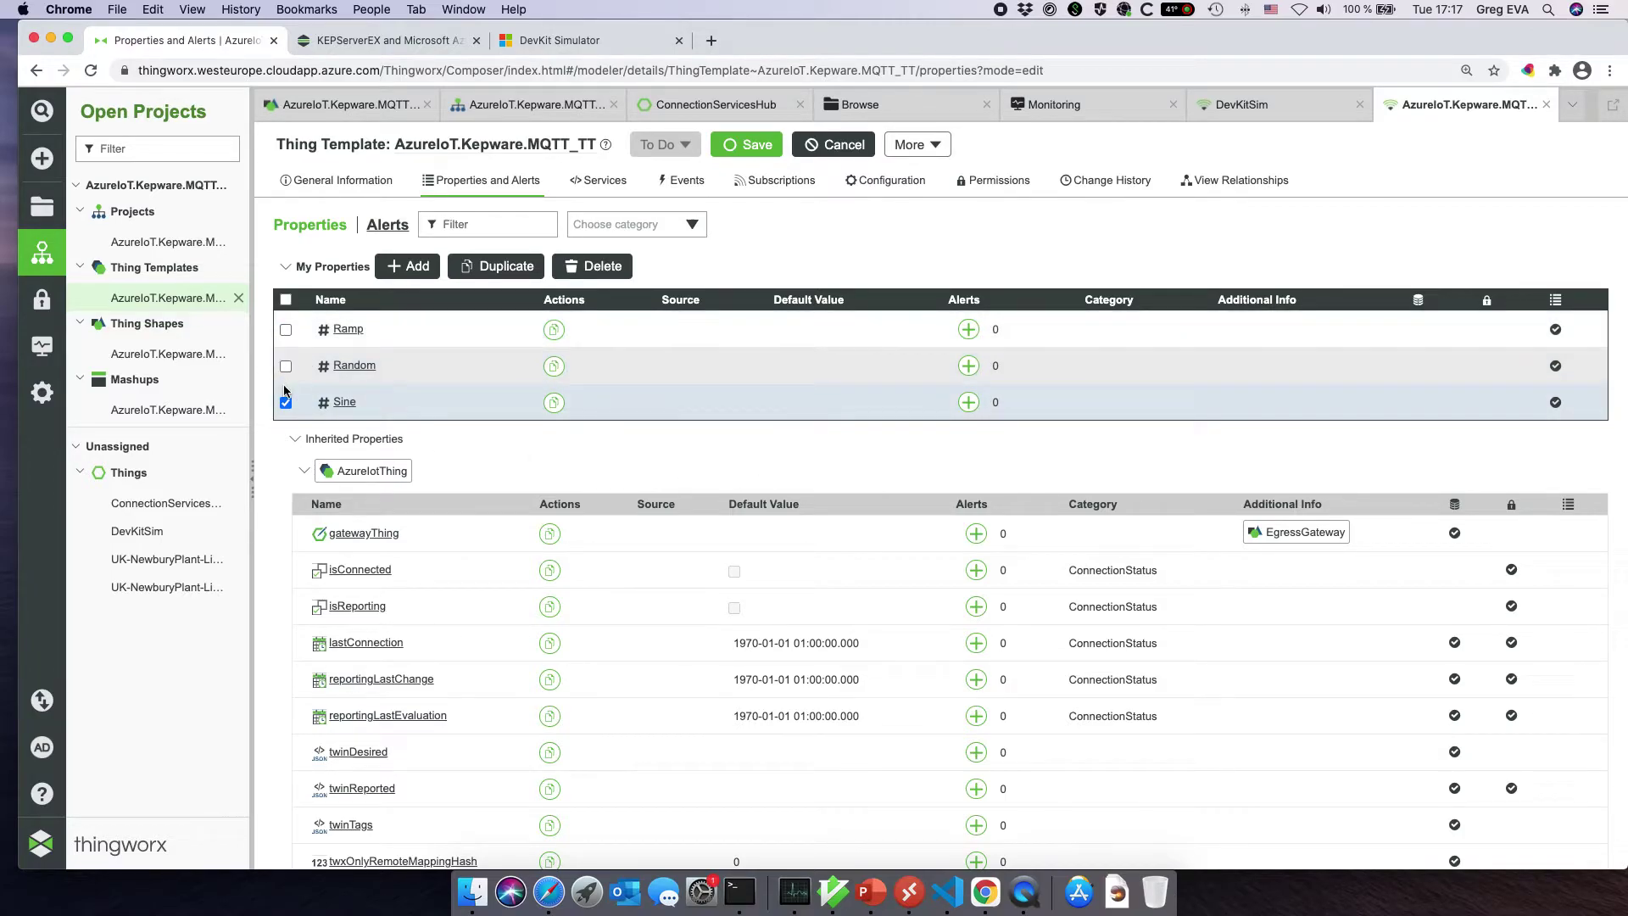
{"action": "left_click", "coordinate": [286, 401]}
{"action": "left_click", "coordinate": [348, 329]}
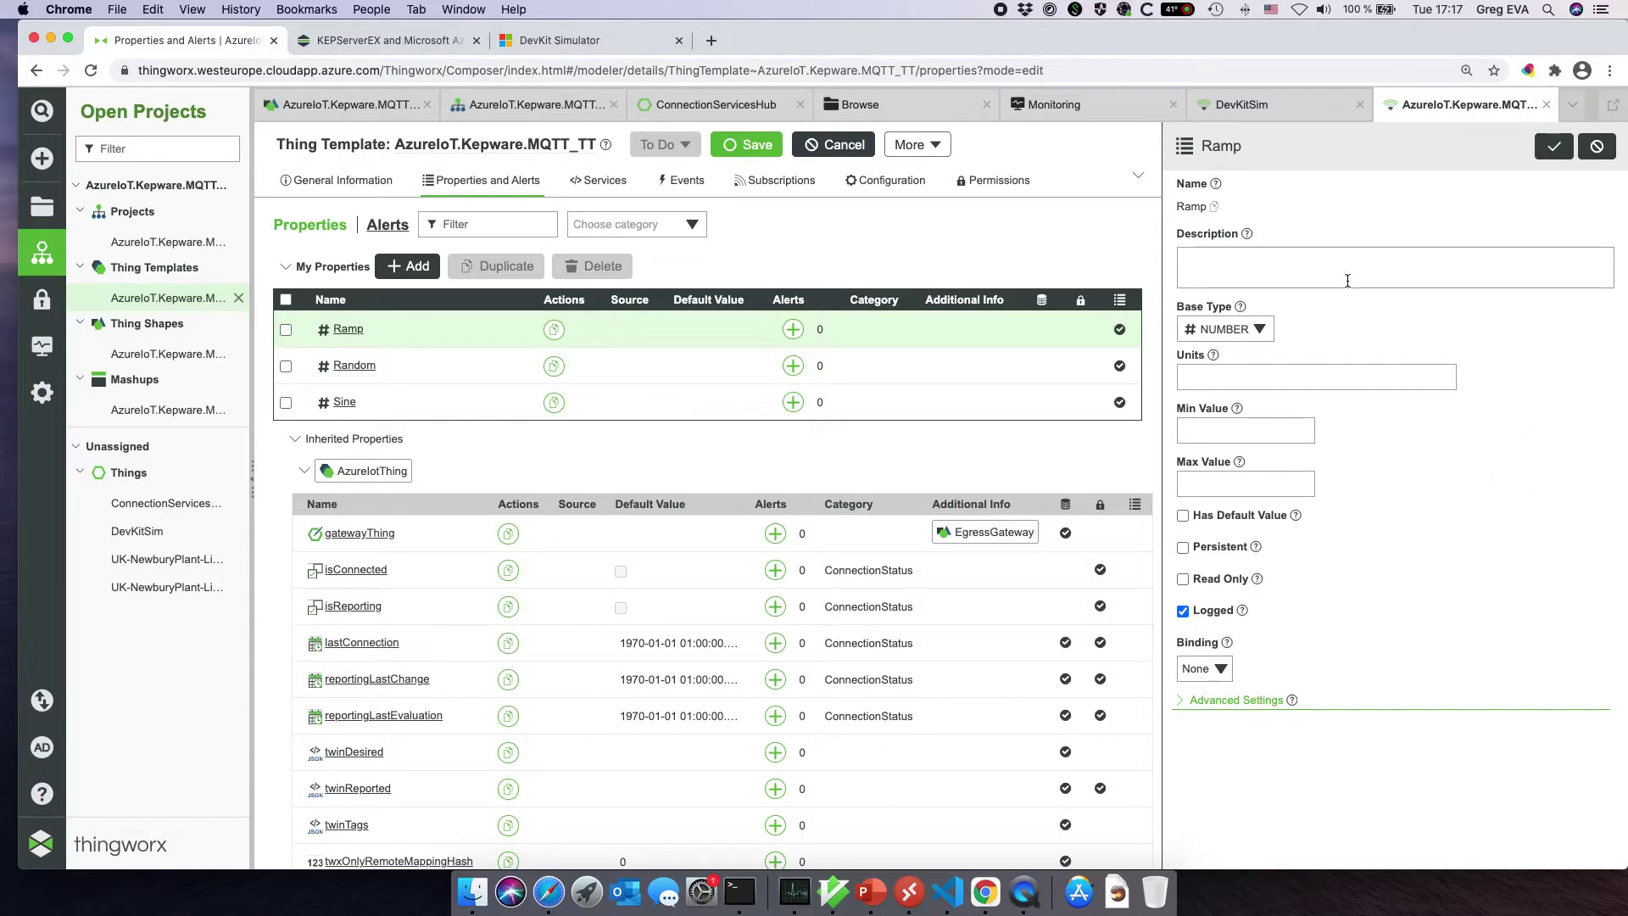
{"action": "left_click", "coordinate": [1598, 151]}
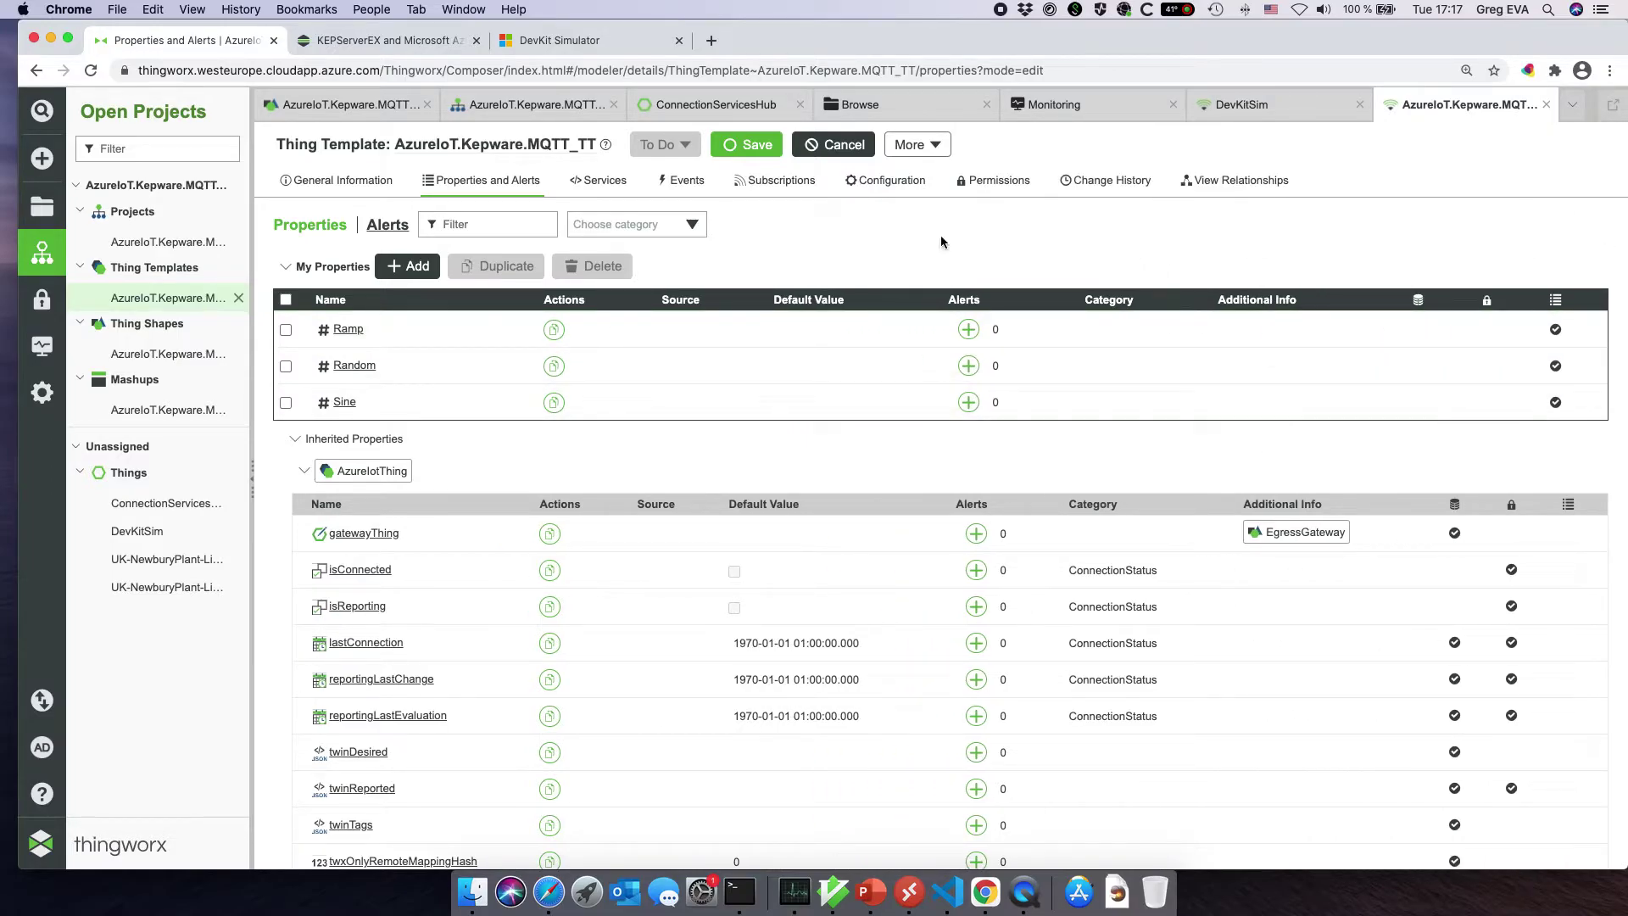
- Review the template's general information again and cross-check its implemented shape and value stream against its property list
{"action": "left_click", "coordinate": [306, 182]}
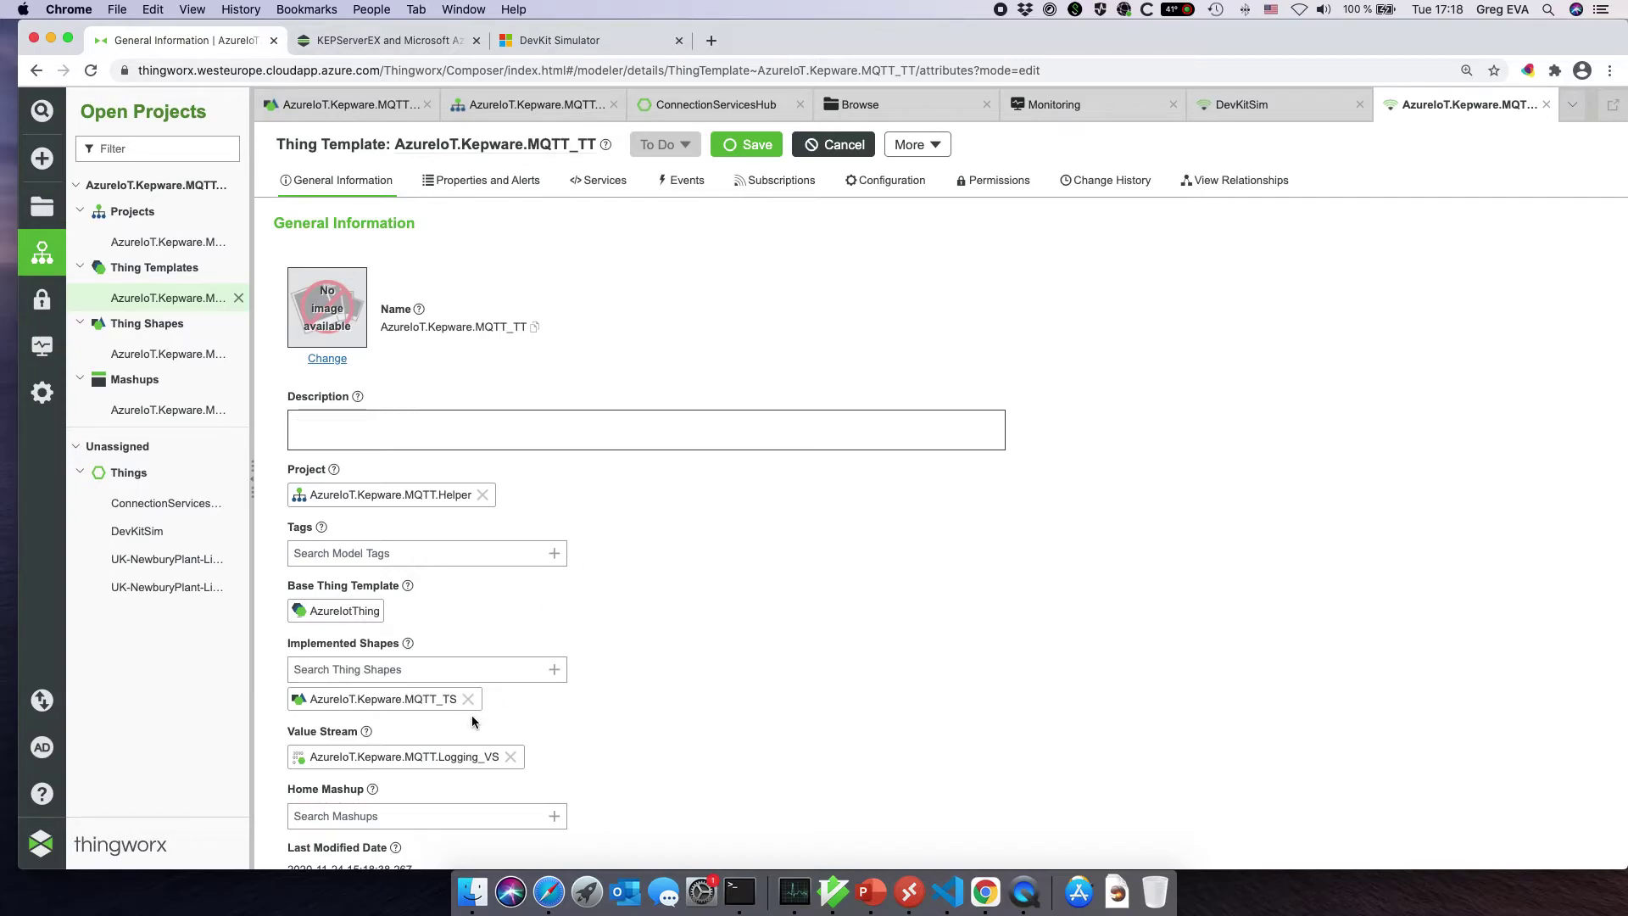
{"action": "left_click", "coordinate": [533, 197]}
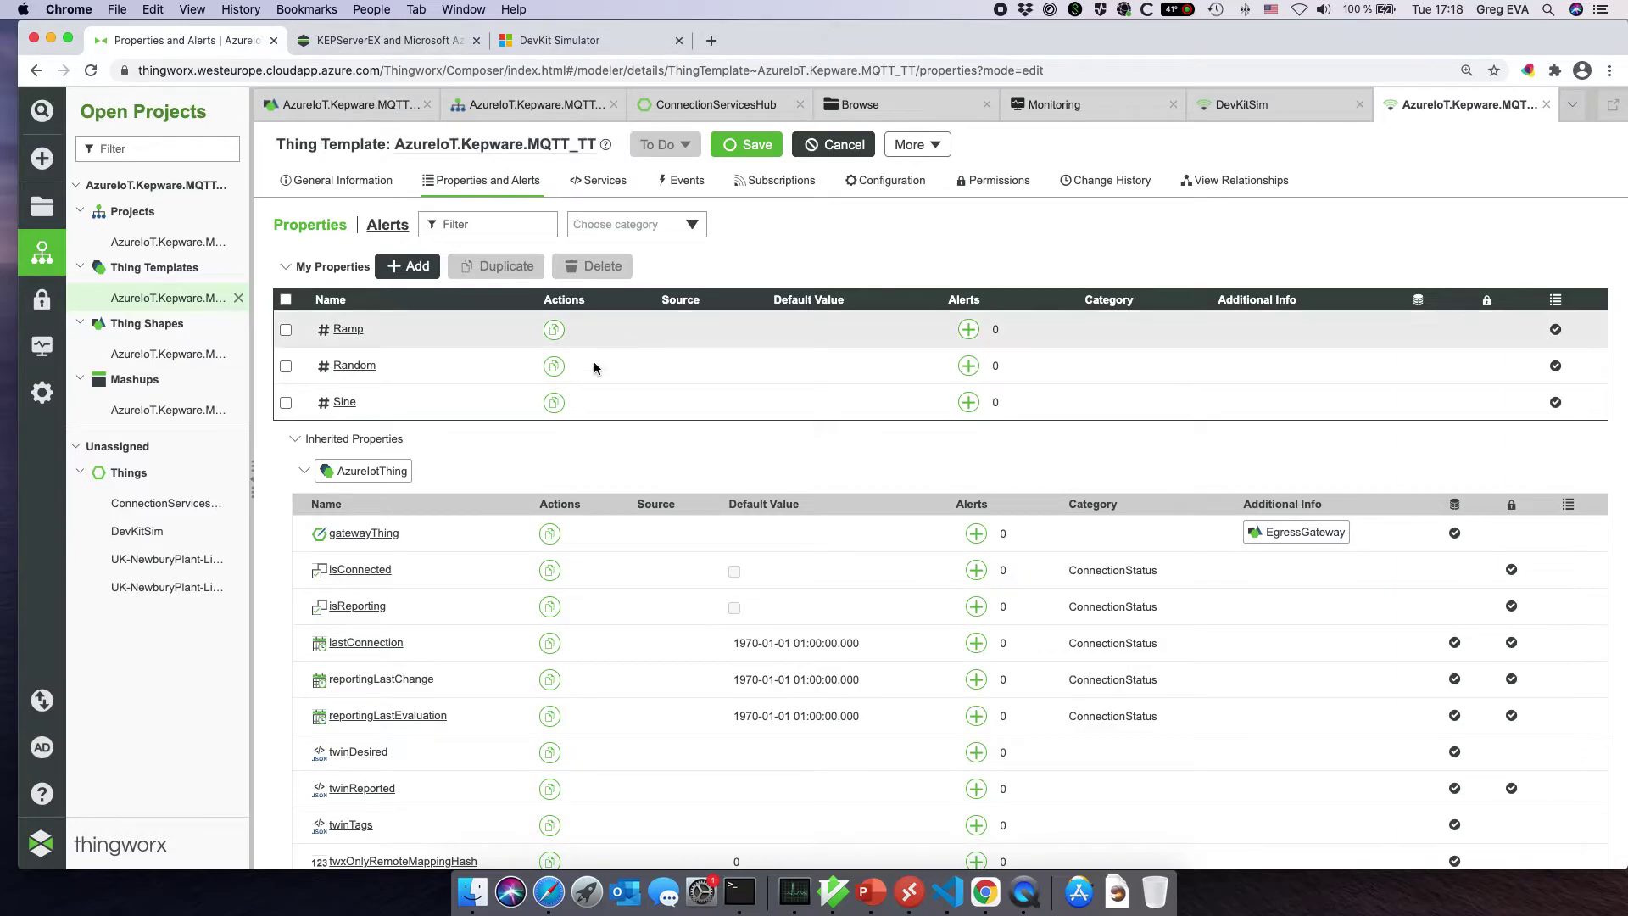
{"action": "left_click", "coordinate": [368, 183]}
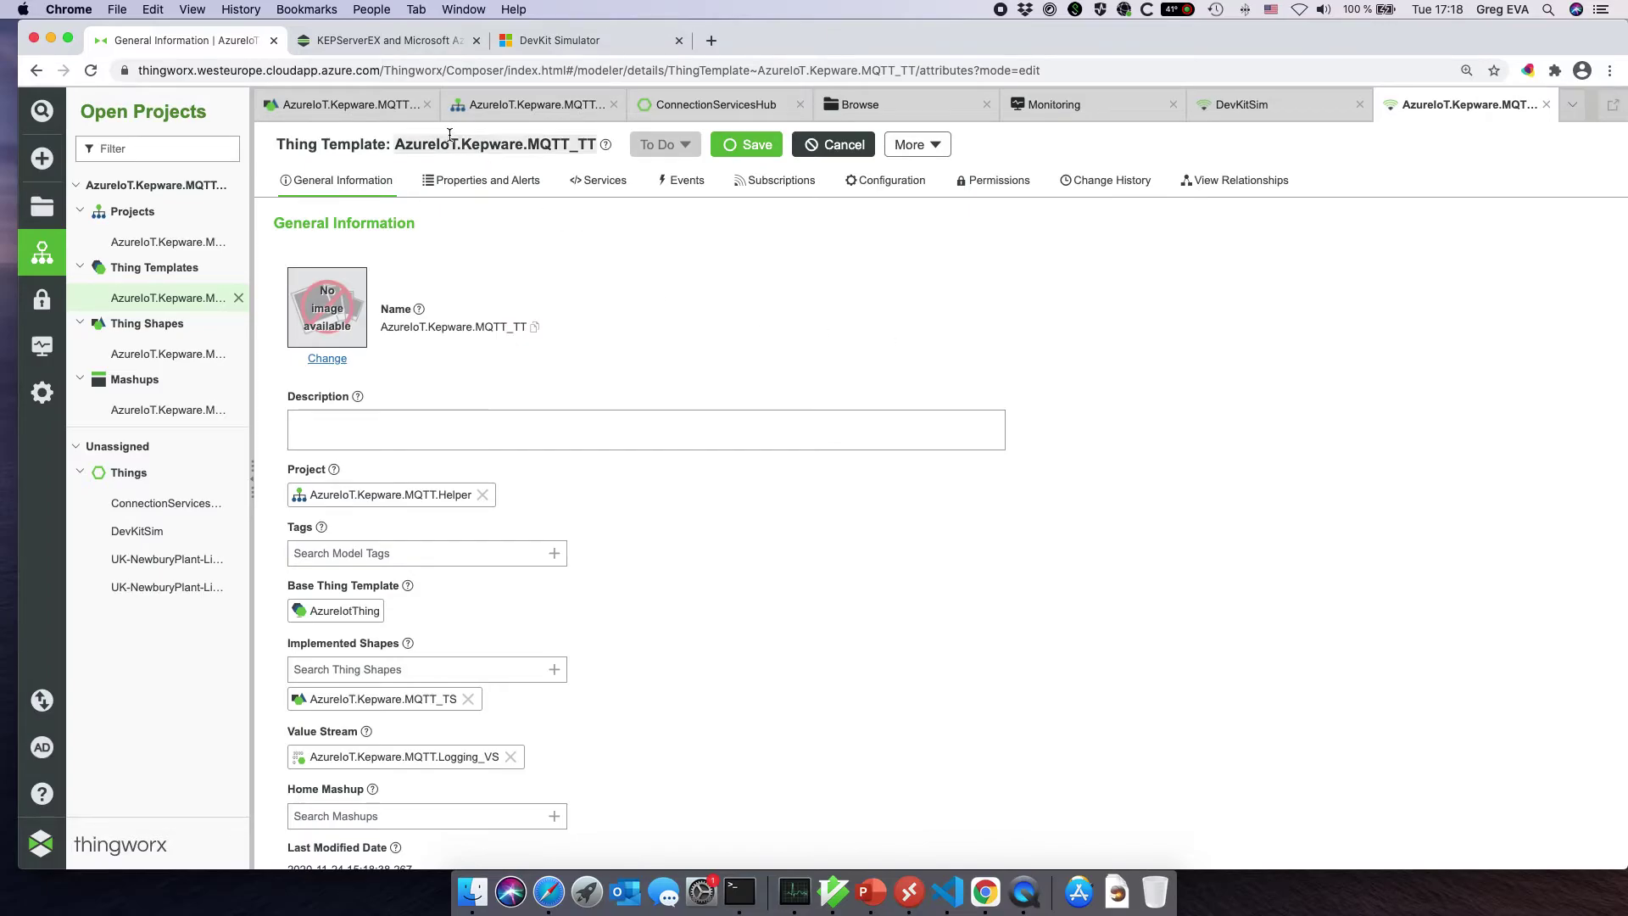
{"action": "left_click", "coordinate": [379, 104]}
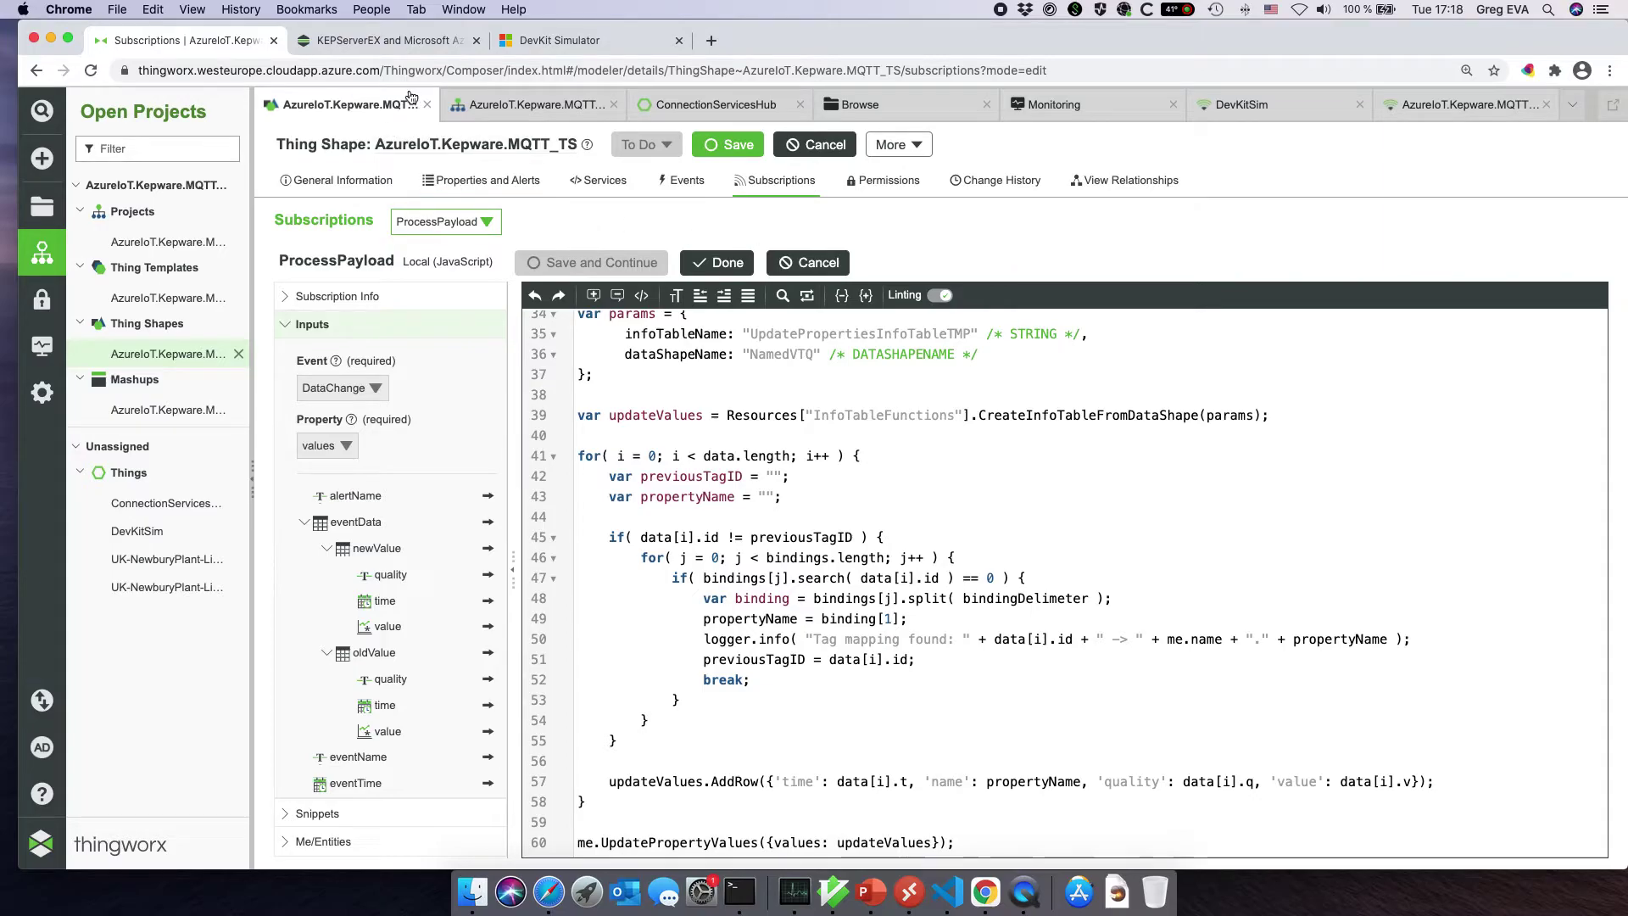
{"action": "left_click", "coordinate": [45, 210]}
{"action": "left_click", "coordinate": [119, 150]}
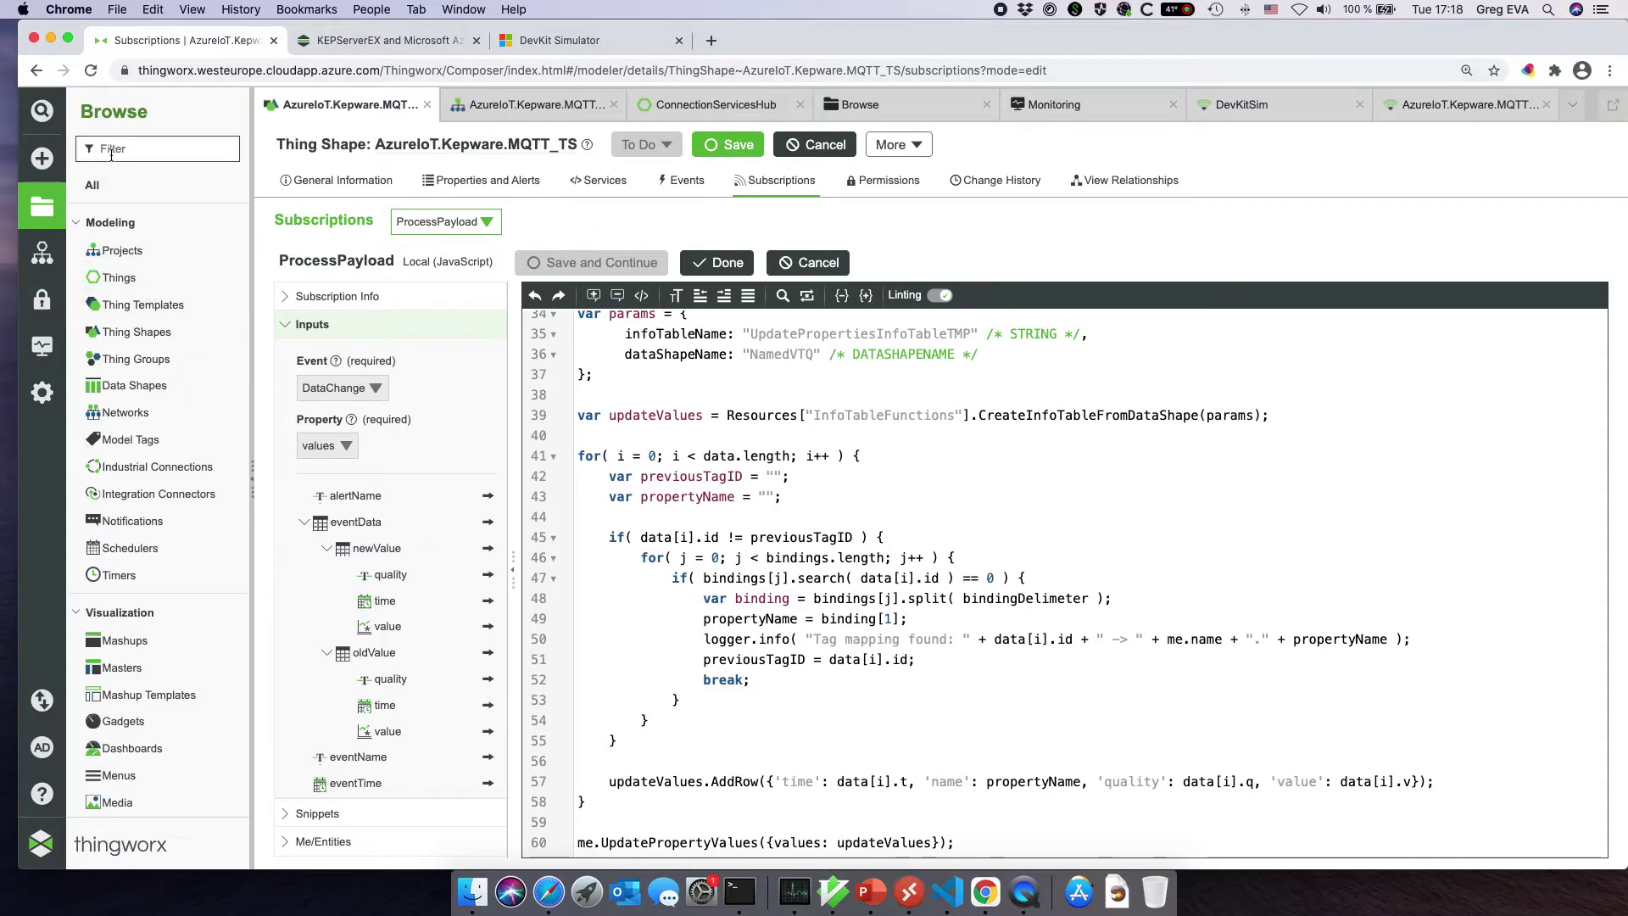
{"action": "type", "text": "co"}
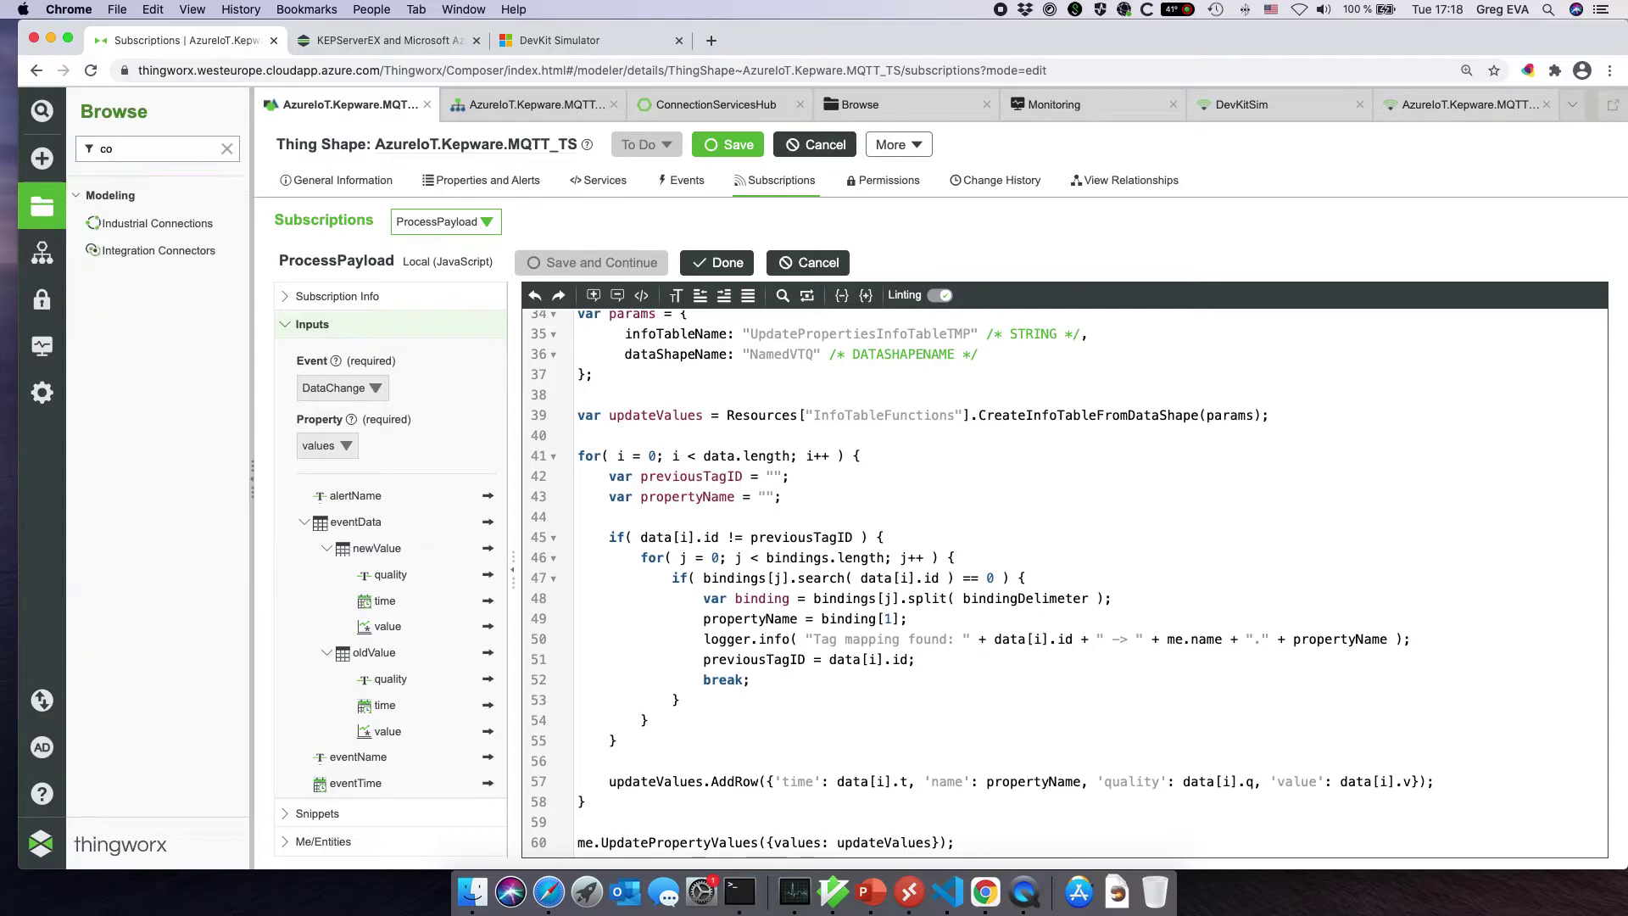
- Find the ConnectionServicesHub Thing through an entity search for "connection" and filter its services by "import"
{"action": "left_click", "coordinate": [41, 110]}
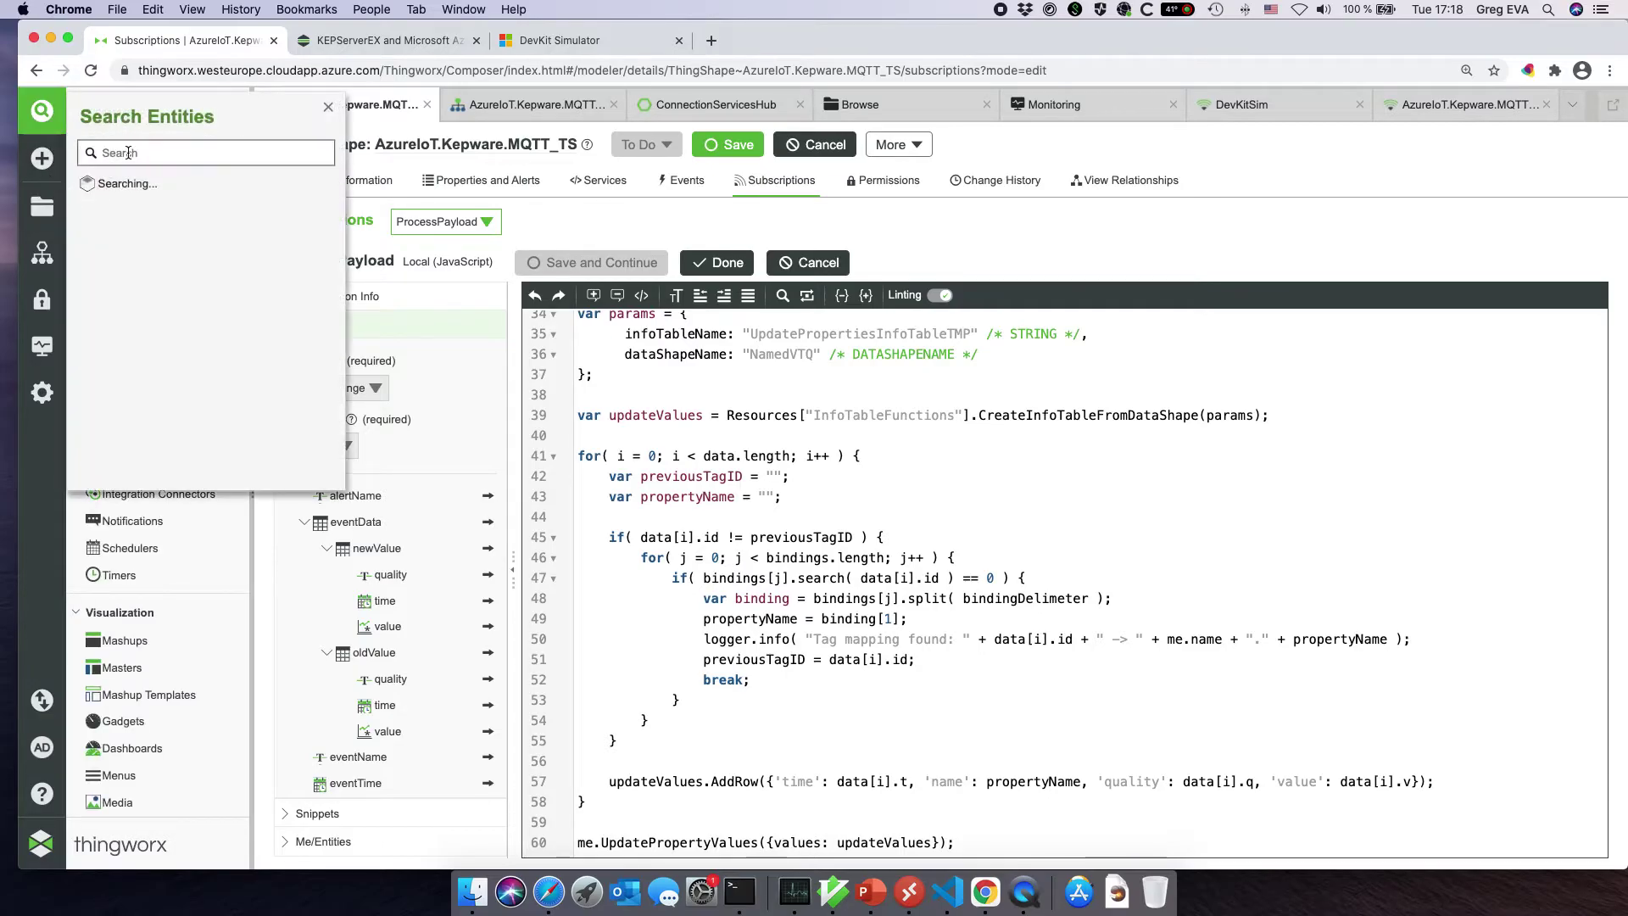
{"action": "type", "text": "donnection"}
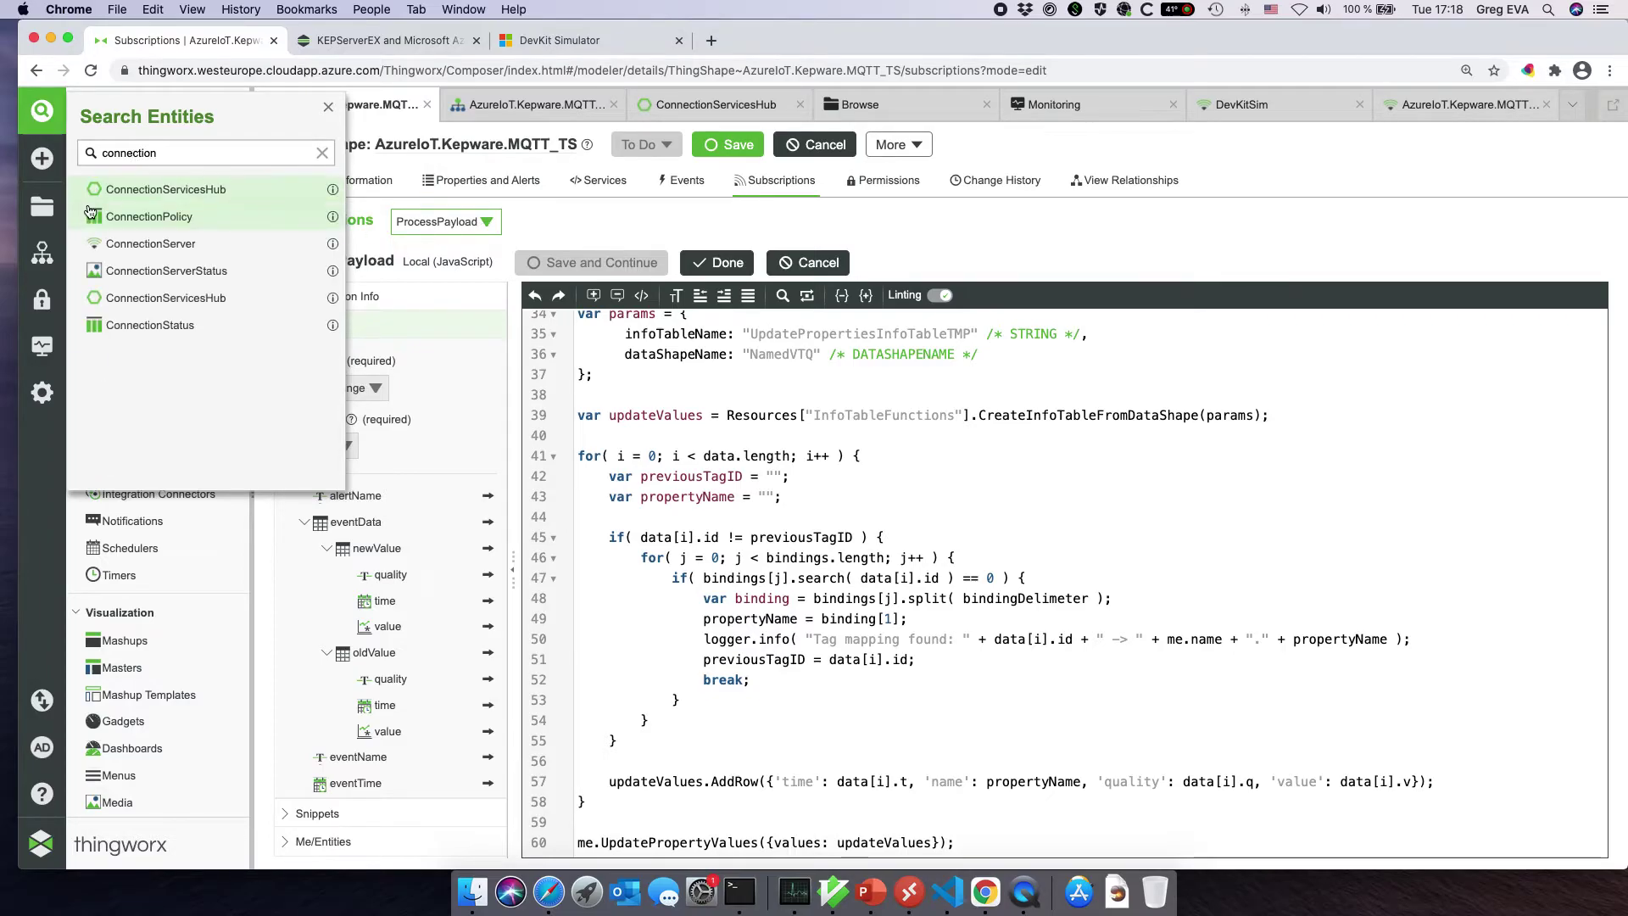
{"action": "left_click", "coordinate": [213, 295]}
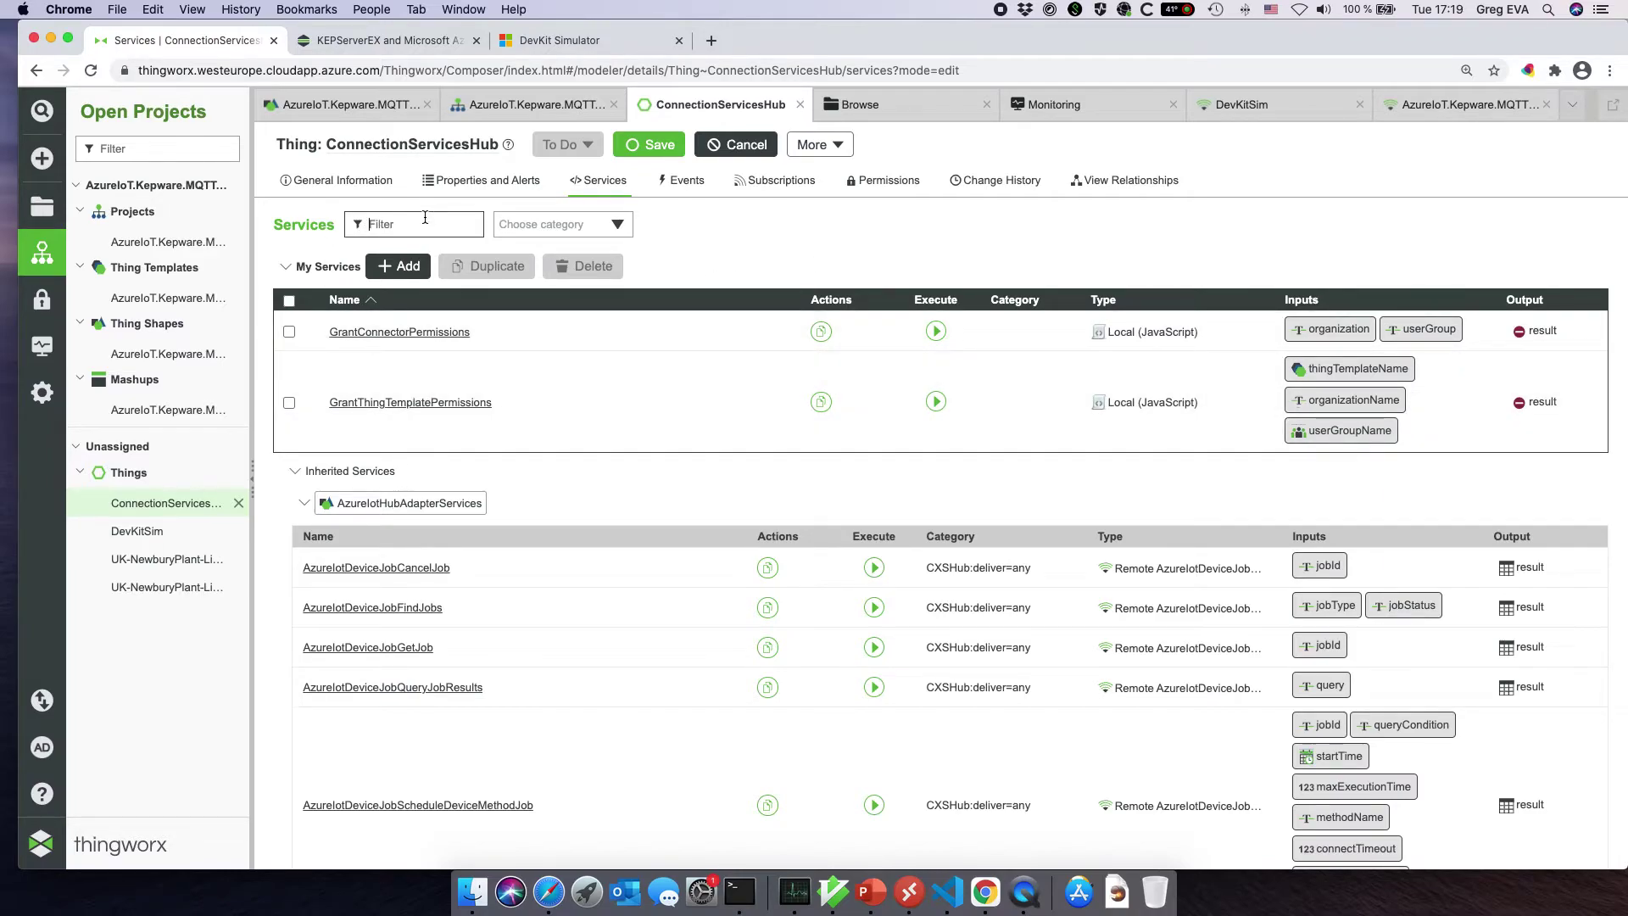
{"action": "type", "text": "import"}
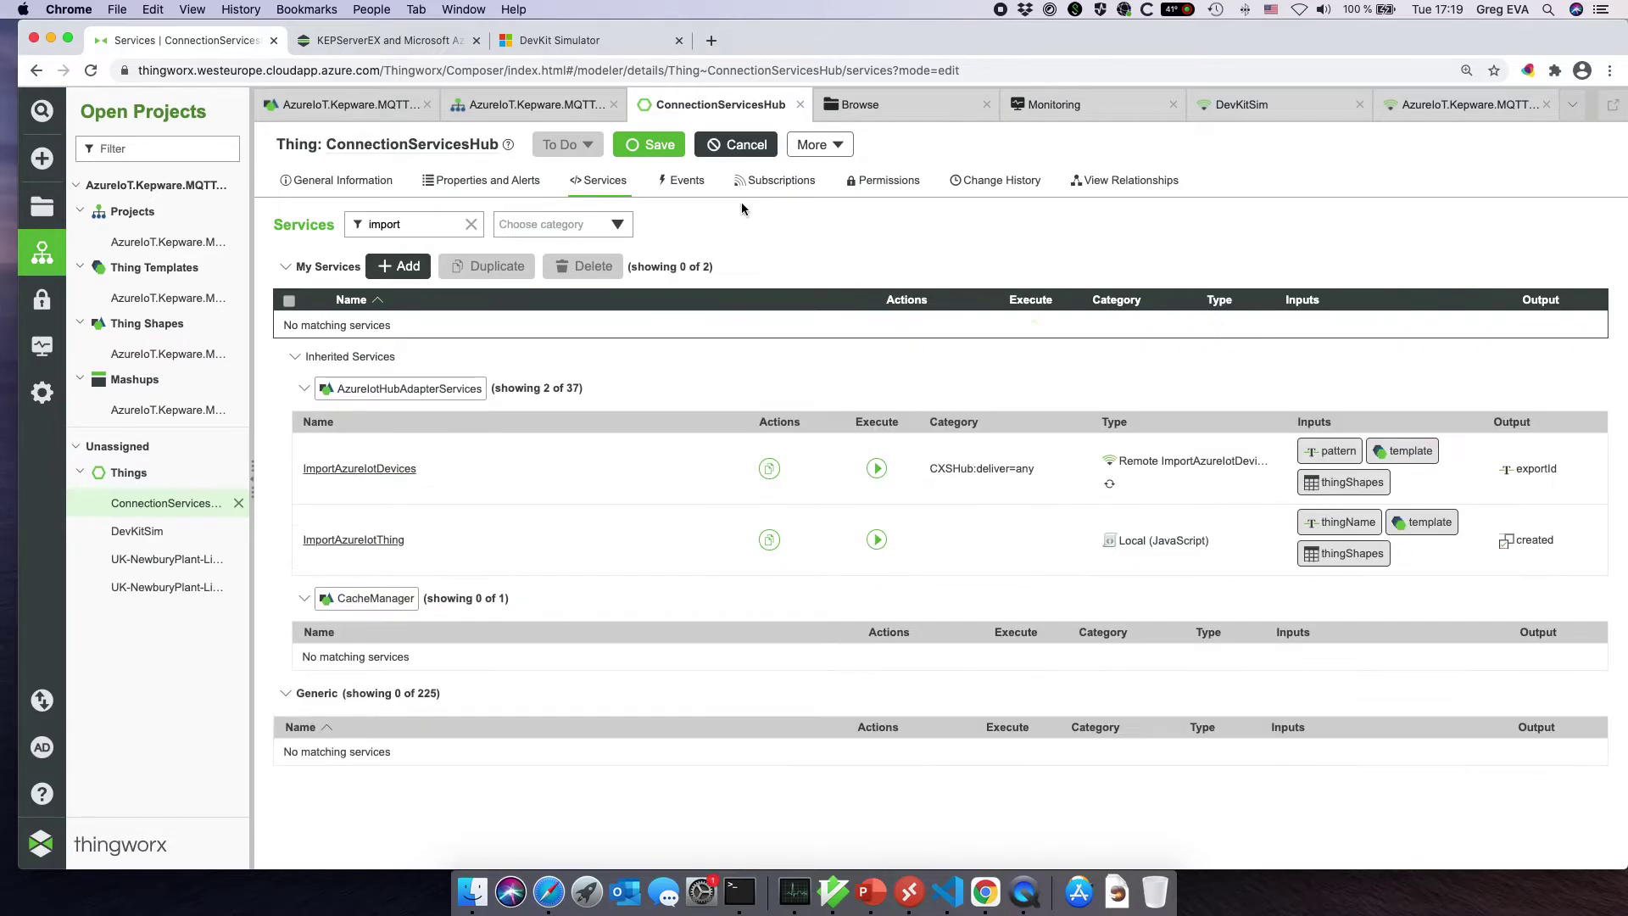
- Prepare the ImportAzureIotDevices service with pattern UK-* and replace its template with AzureIoT.Kepware.MQTT_TT
{"action": "left_click", "coordinate": [877, 468]}
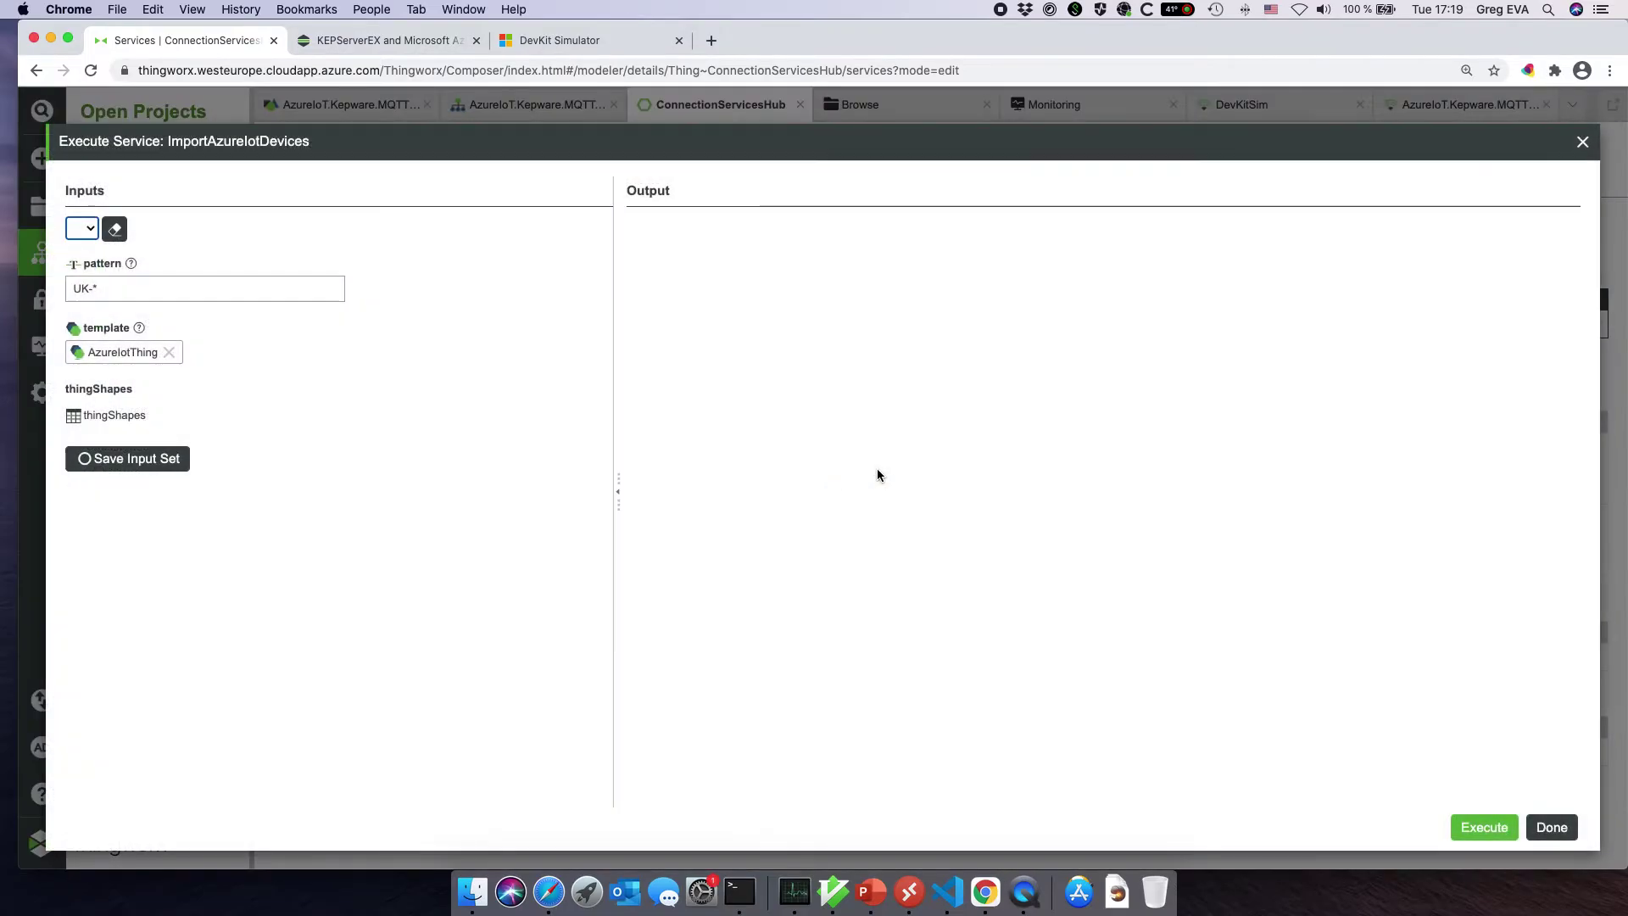
{"action": "left_click", "coordinate": [302, 292]}
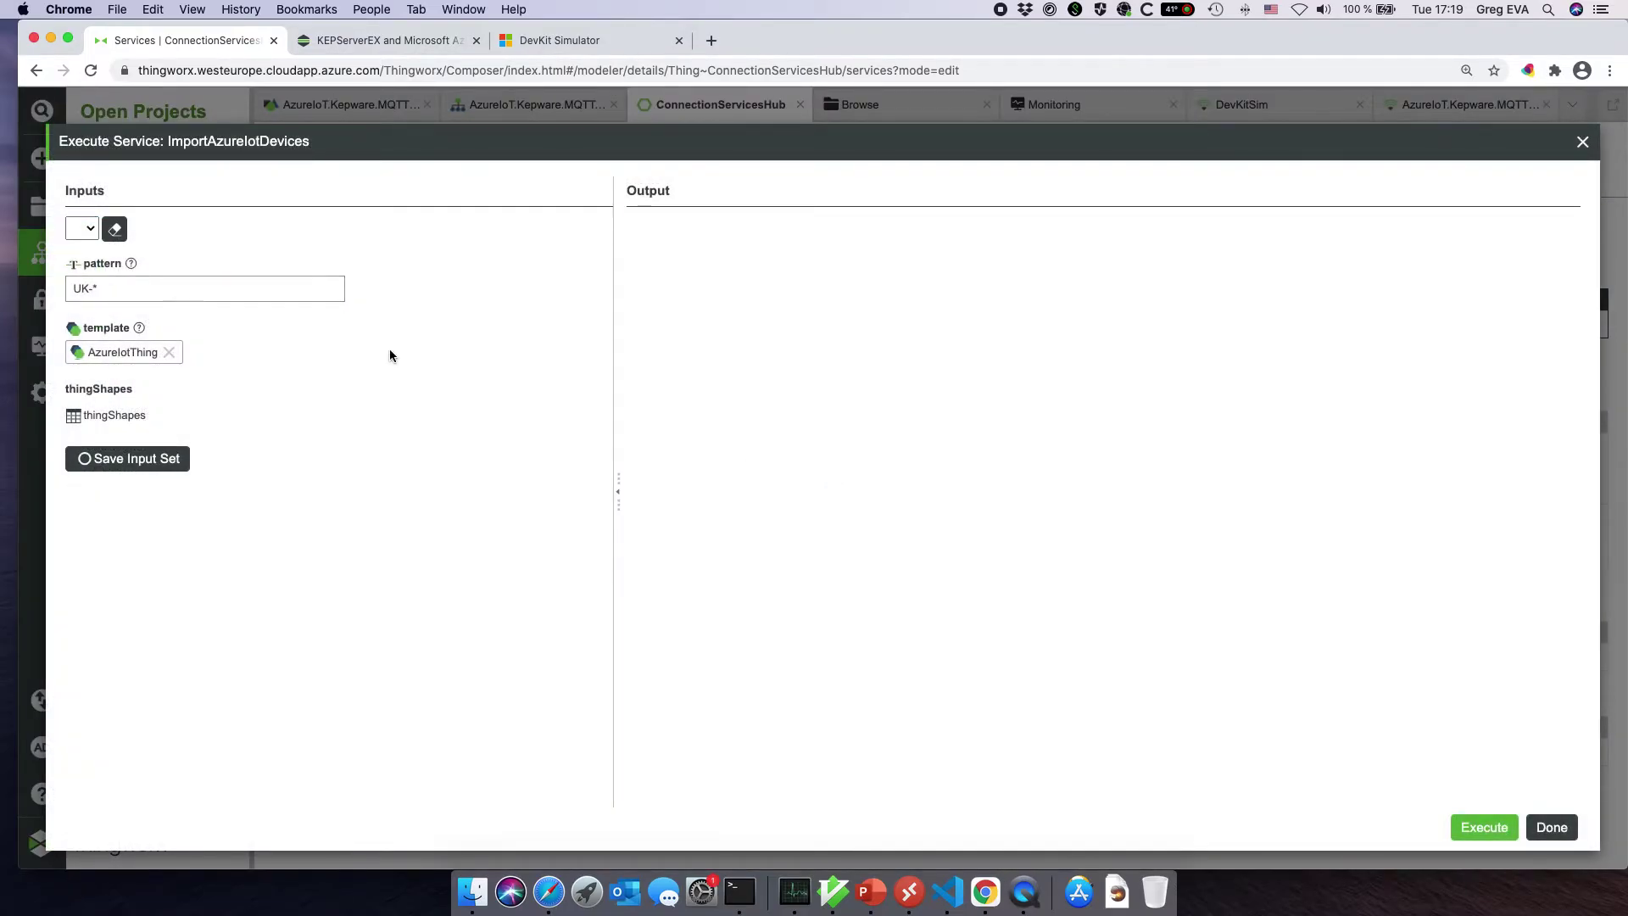
{"action": "left_click", "coordinate": [168, 353]}
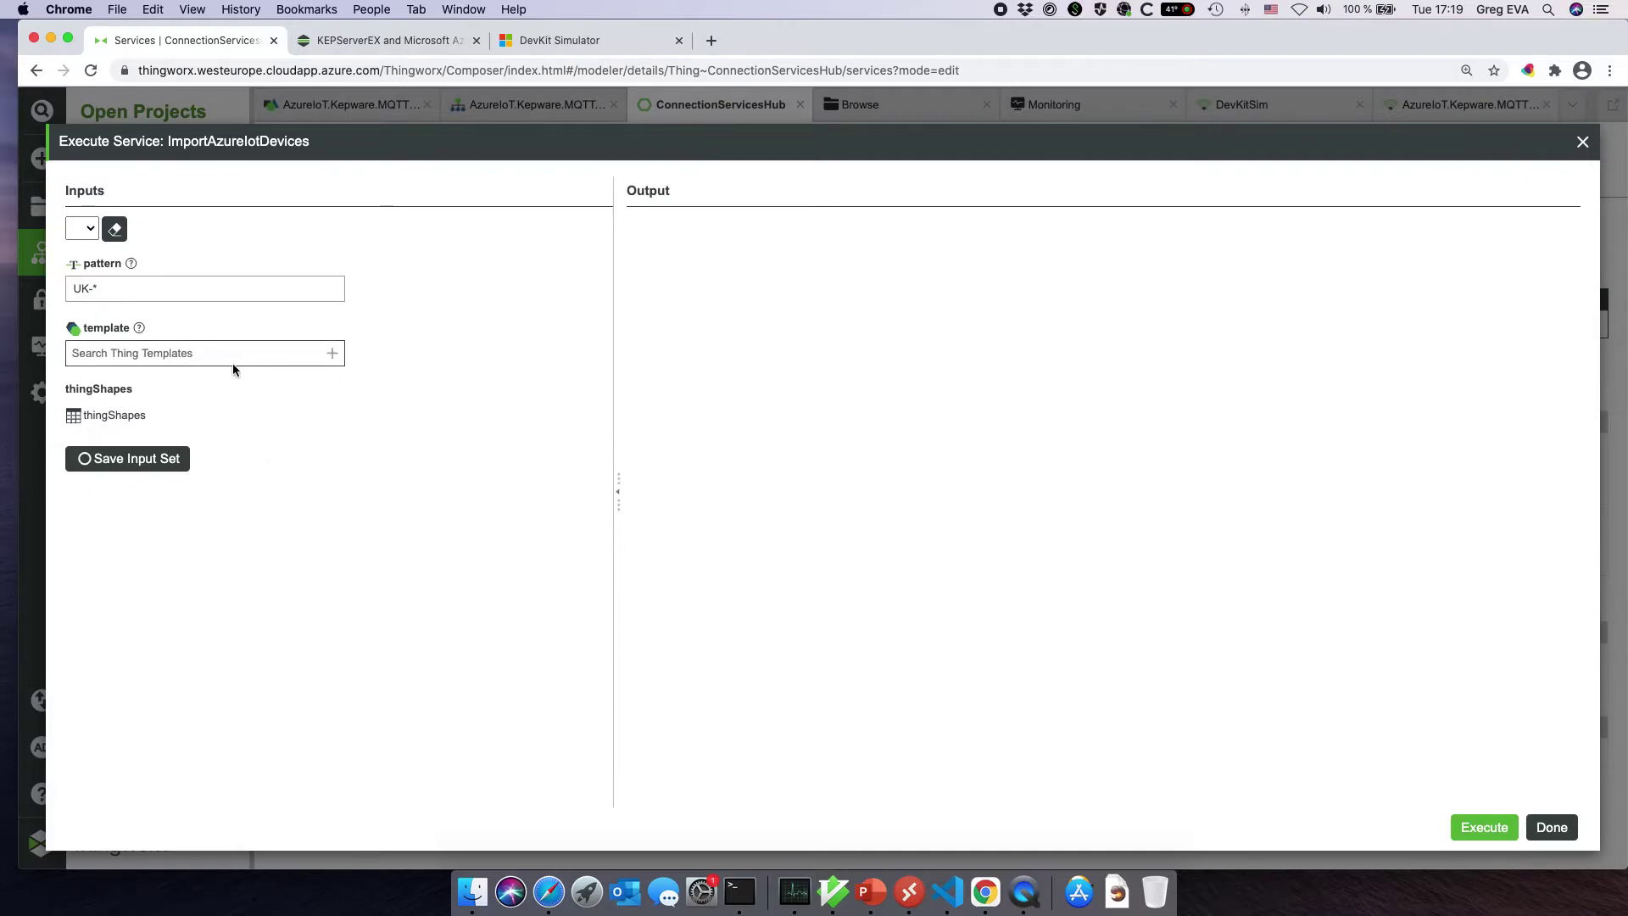
{"action": "left_click", "coordinate": [321, 355]}
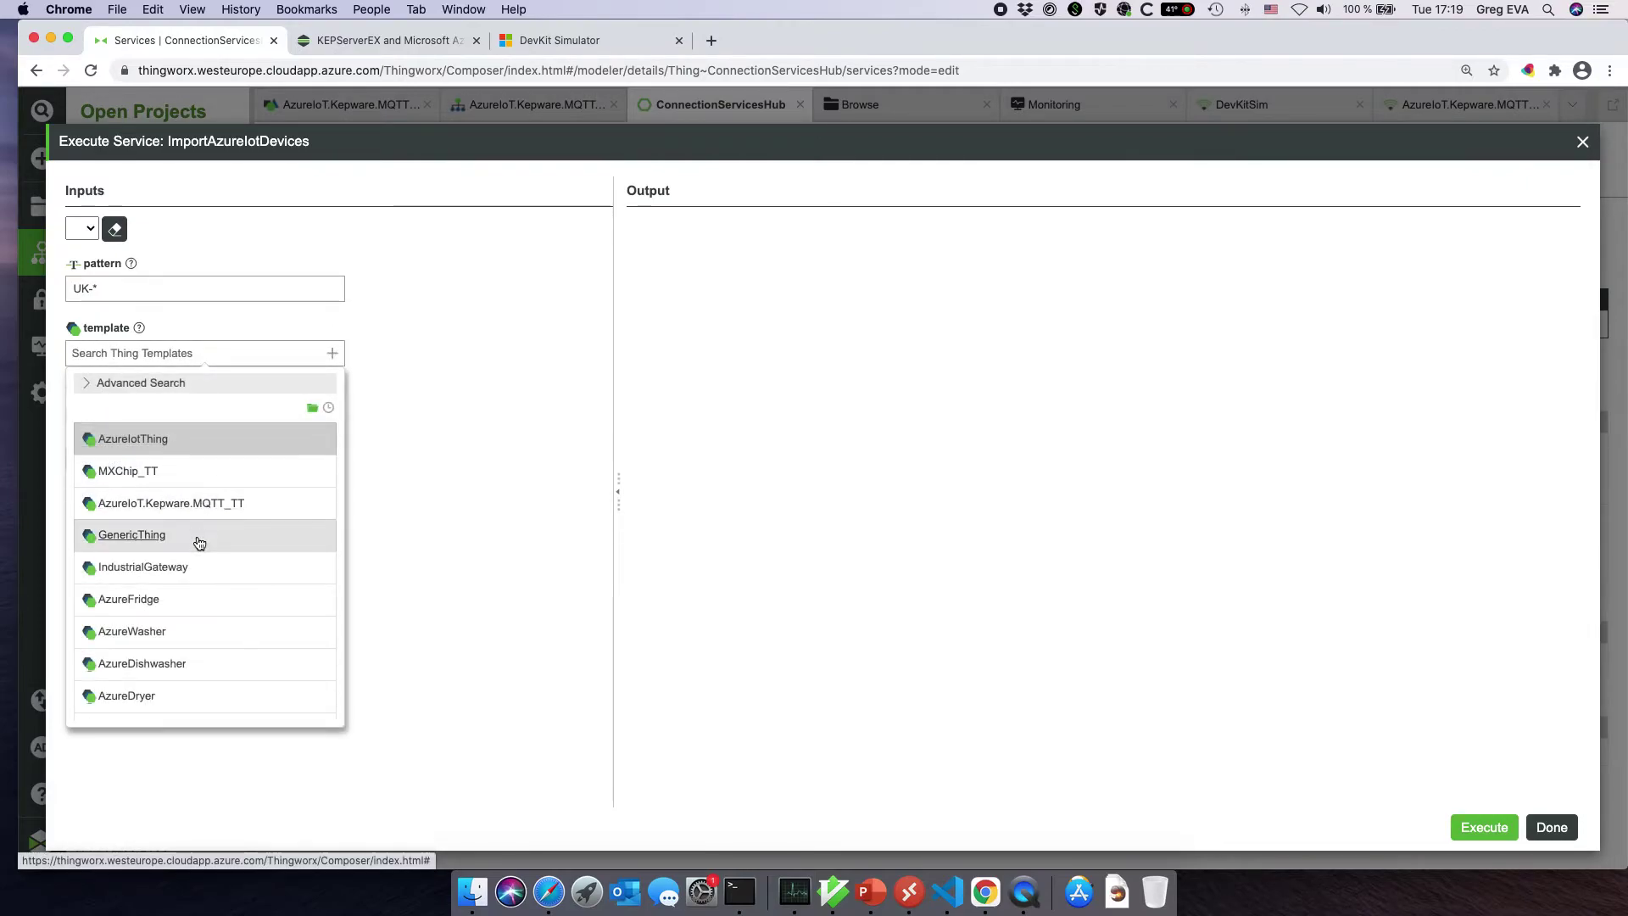
{"action": "left_click", "coordinate": [204, 504]}
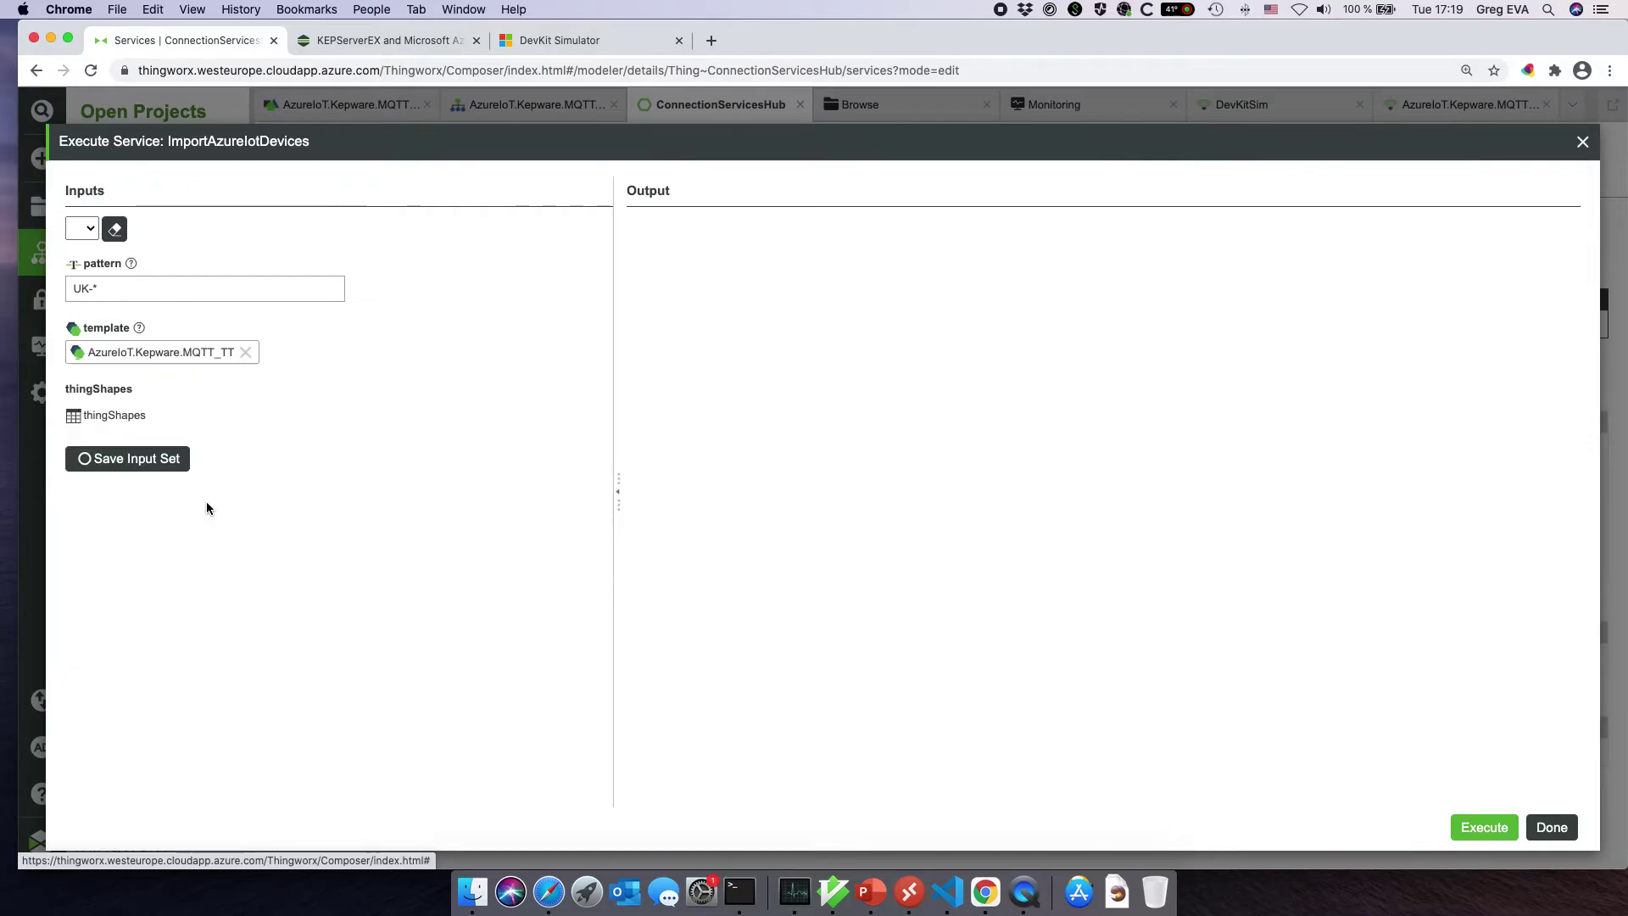
- Switch to the ThingWorx Industrial Connectivity configuration and view the server tags of the Line3 IoT Gateway agent
{"action": "left_click", "coordinate": [909, 890]}
{"action": "left_click", "coordinate": [165, 356]}
{"action": "right_click", "coordinate": [165, 359]}
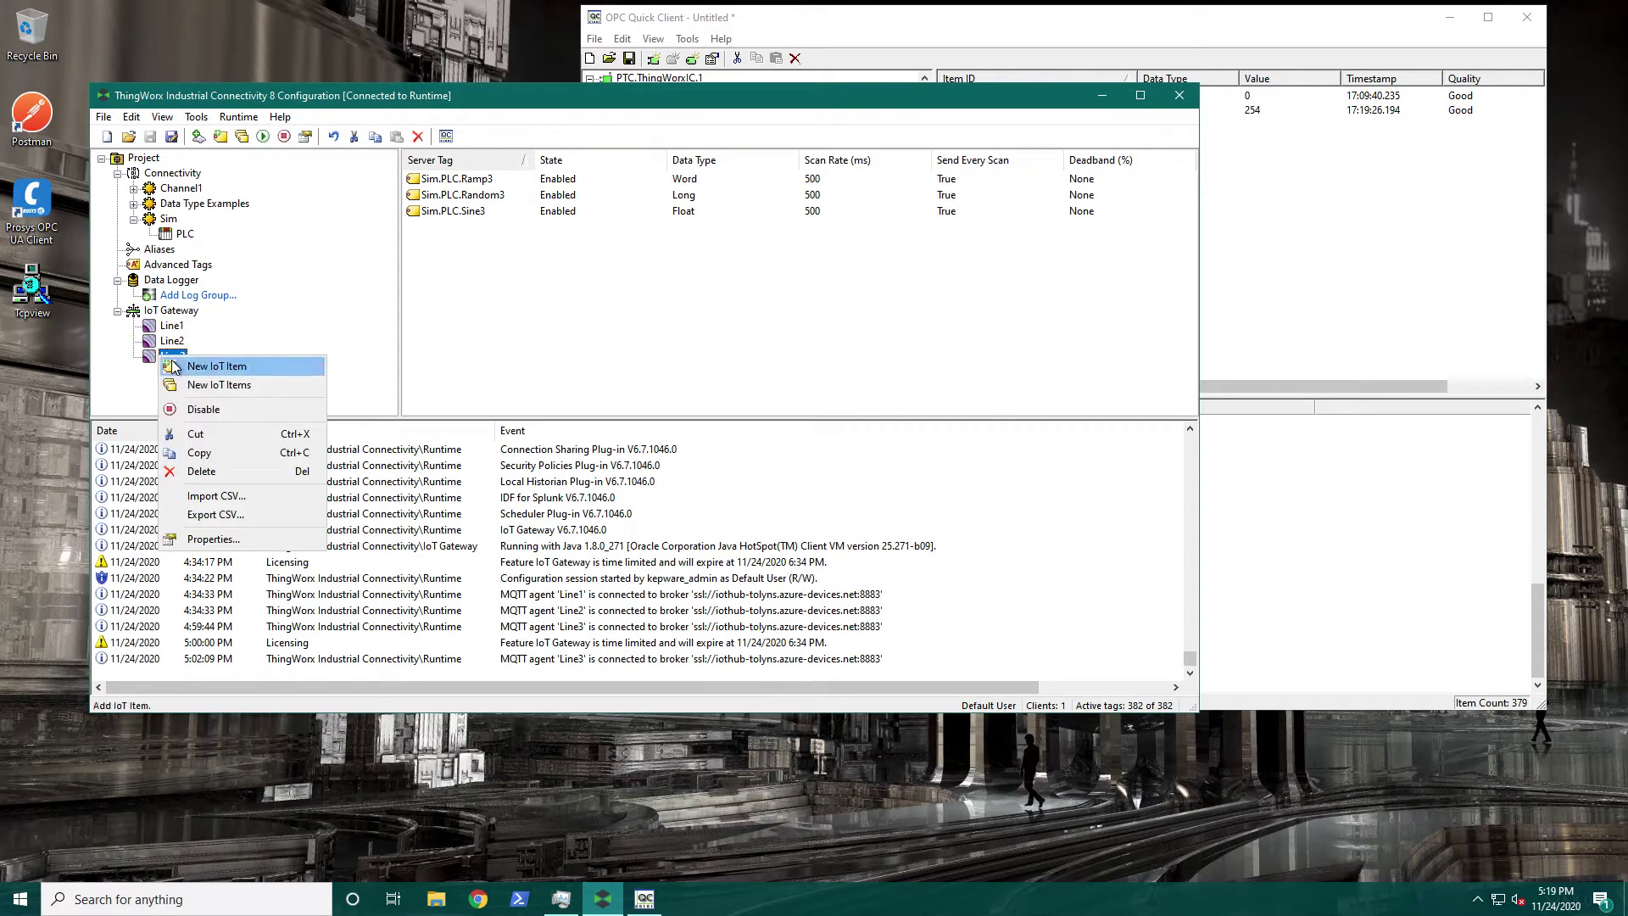
{"action": "left_click", "coordinate": [532, 334]}
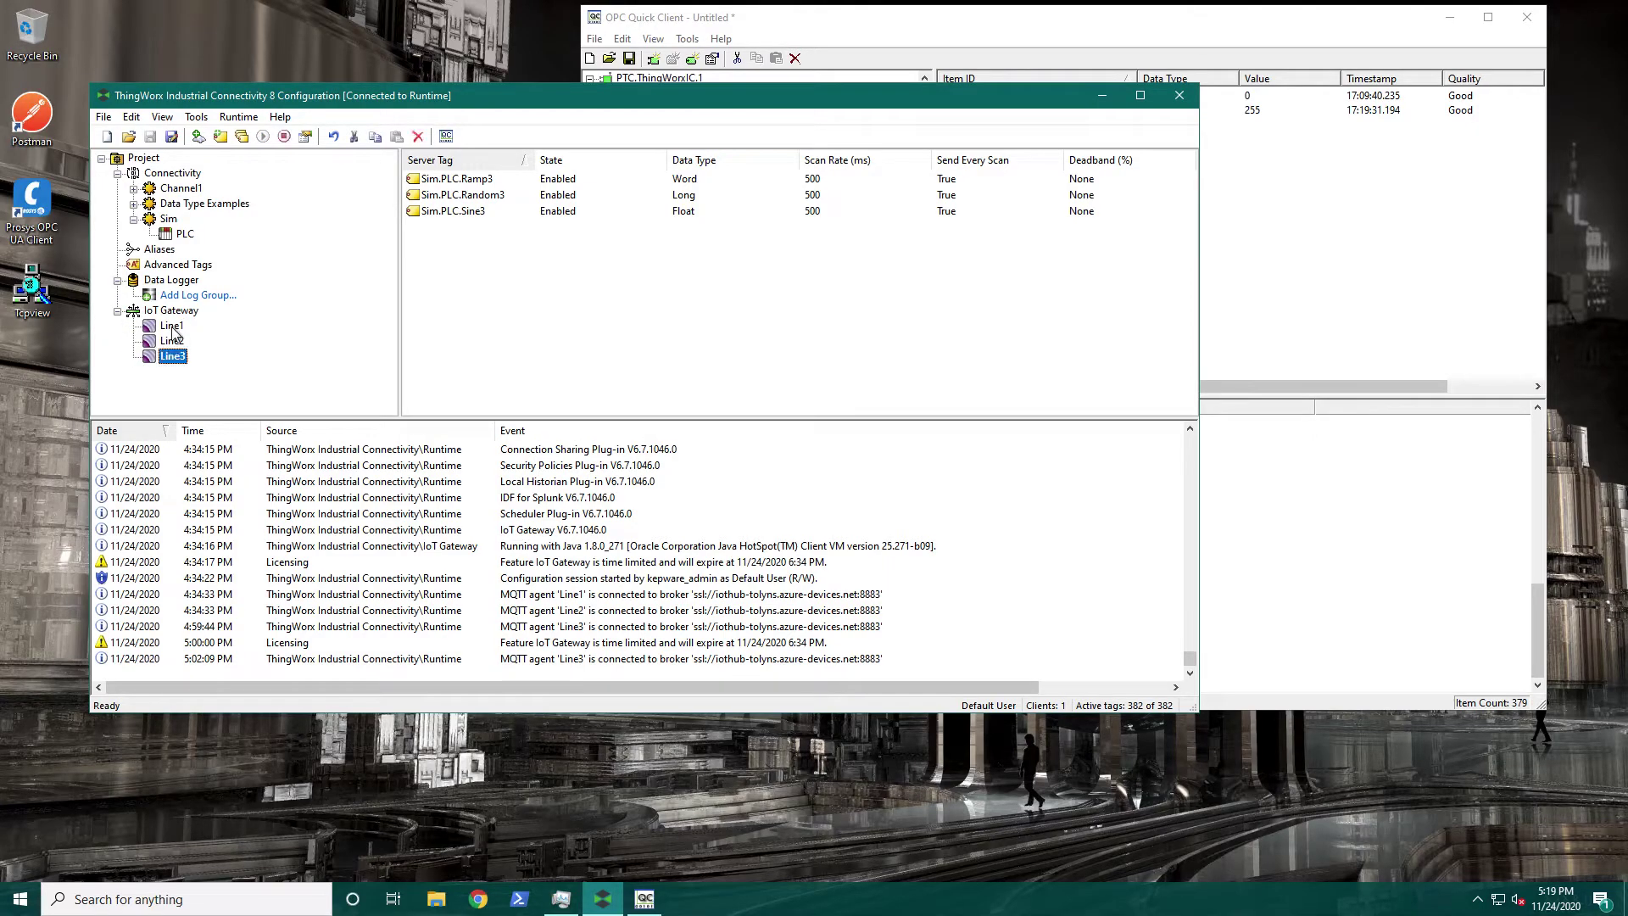
- Set the Line1 MQTT agent's publish rate to 60000 ms in its client properties and apply the change
{"action": "right_click", "coordinate": [169, 325]}
{"action": "left_click", "coordinate": [227, 504]}
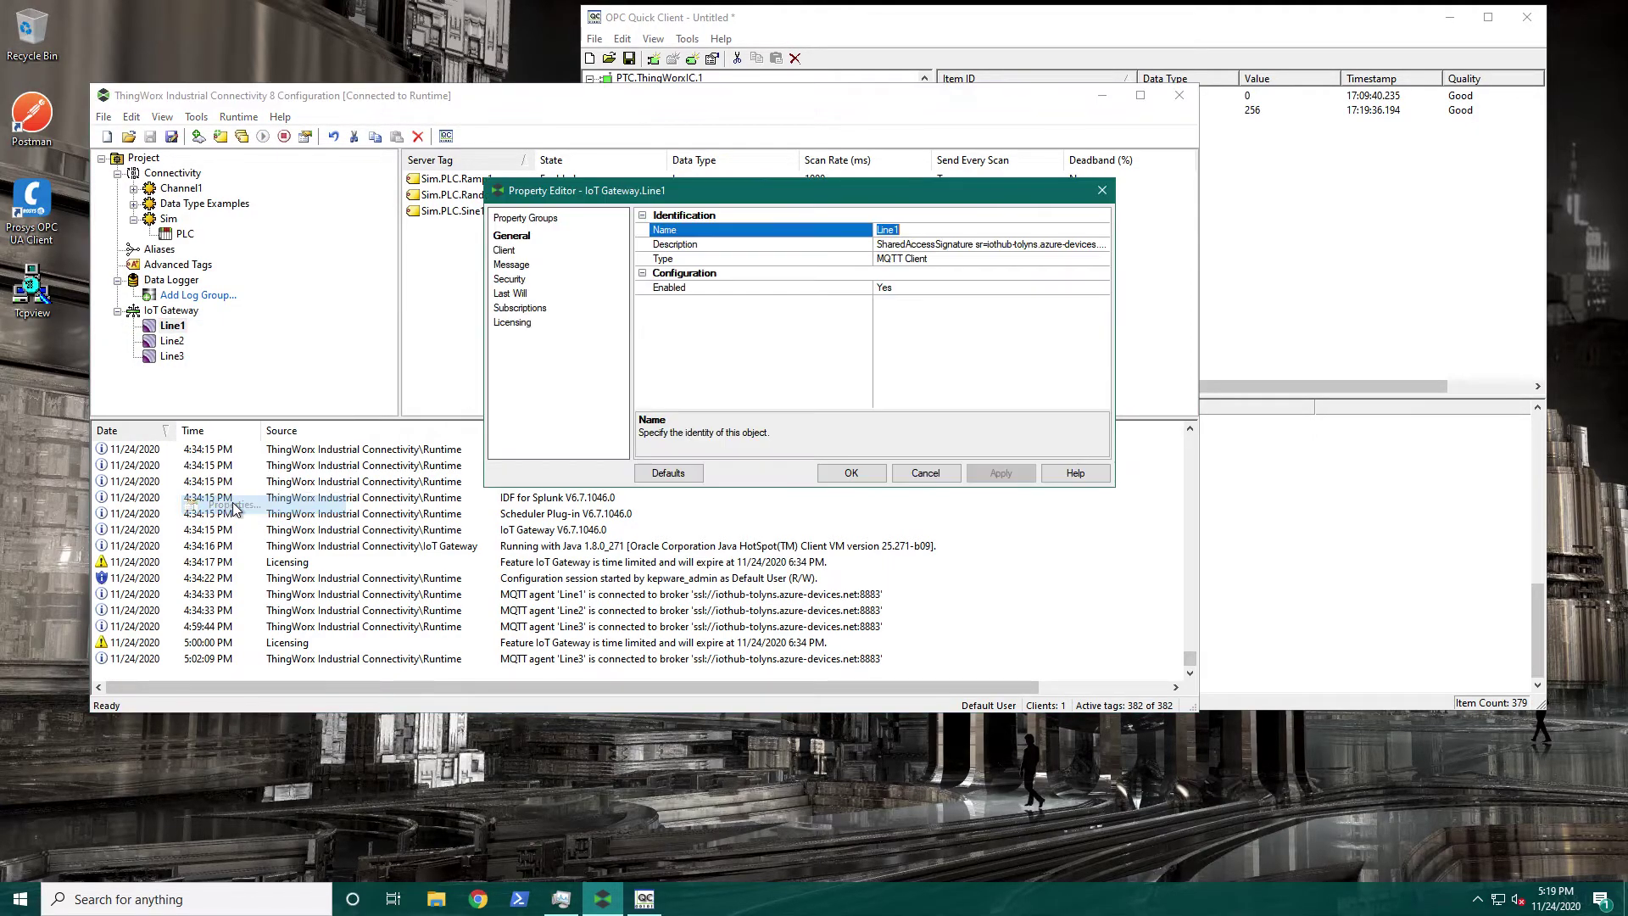
{"action": "left_click", "coordinate": [540, 265]}
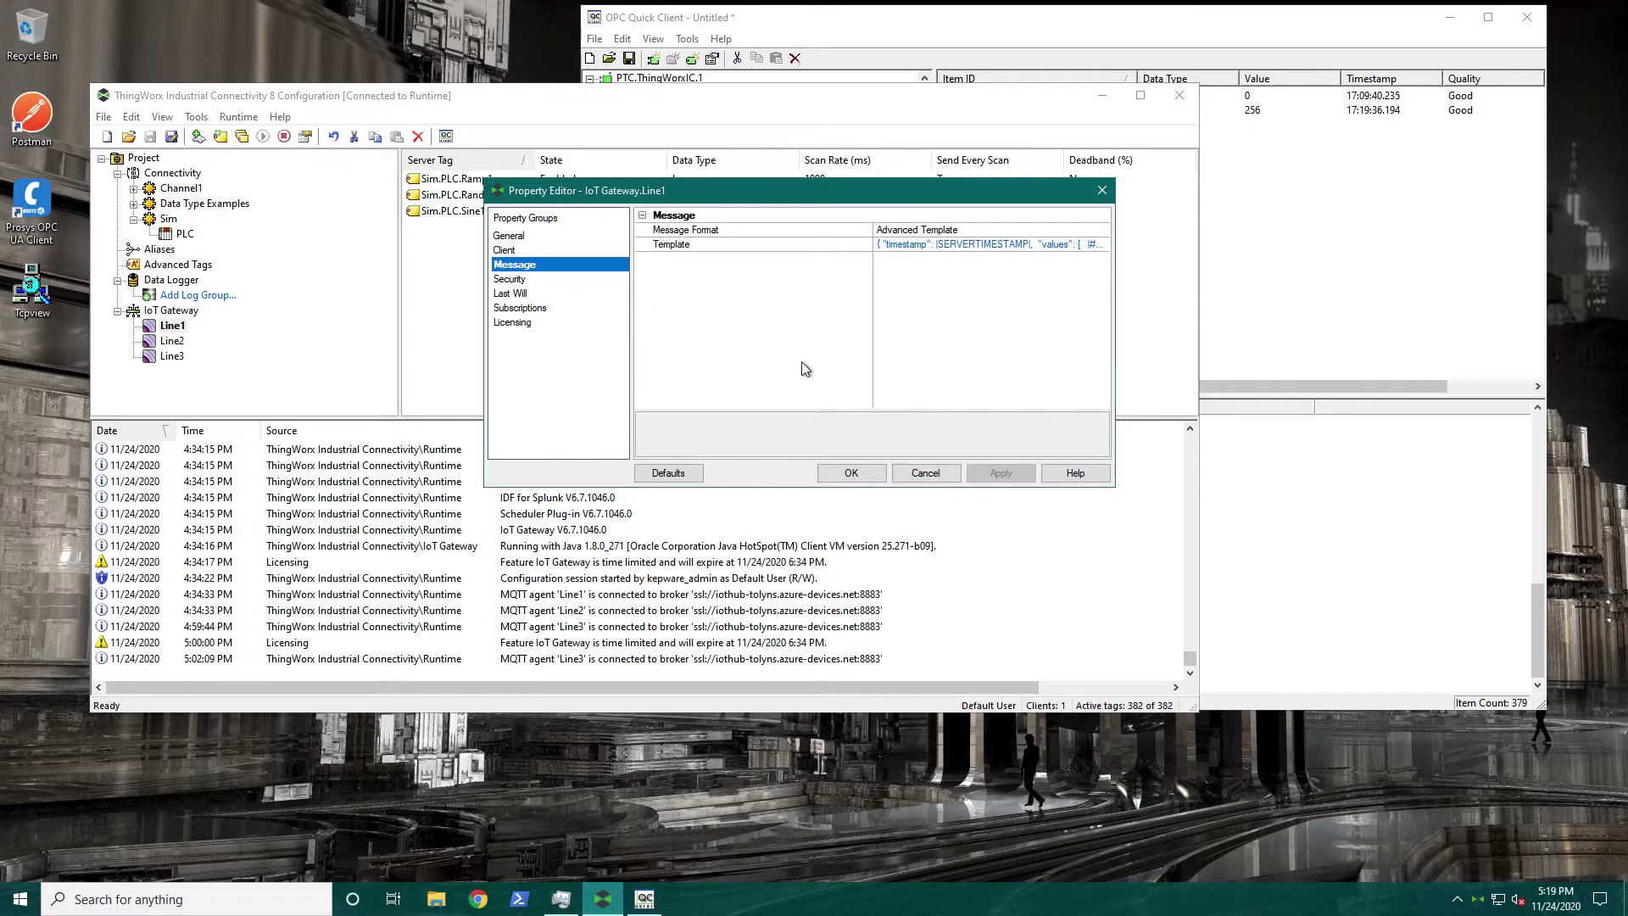
{"action": "left_click", "coordinate": [534, 251]}
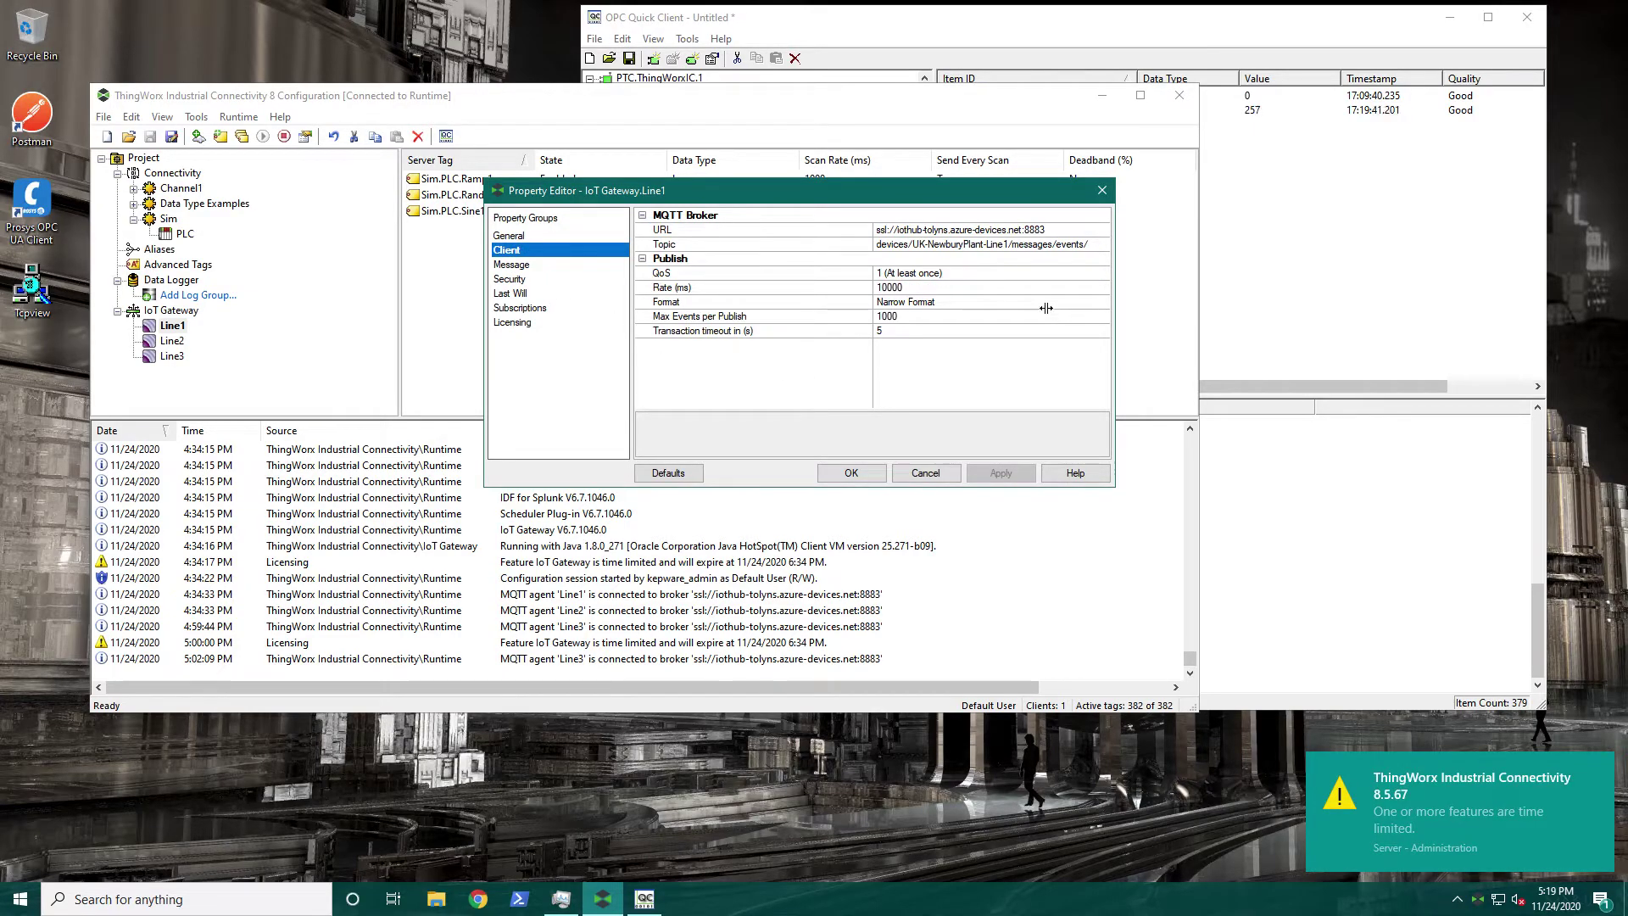
{"action": "left_click", "coordinate": [1015, 288]}
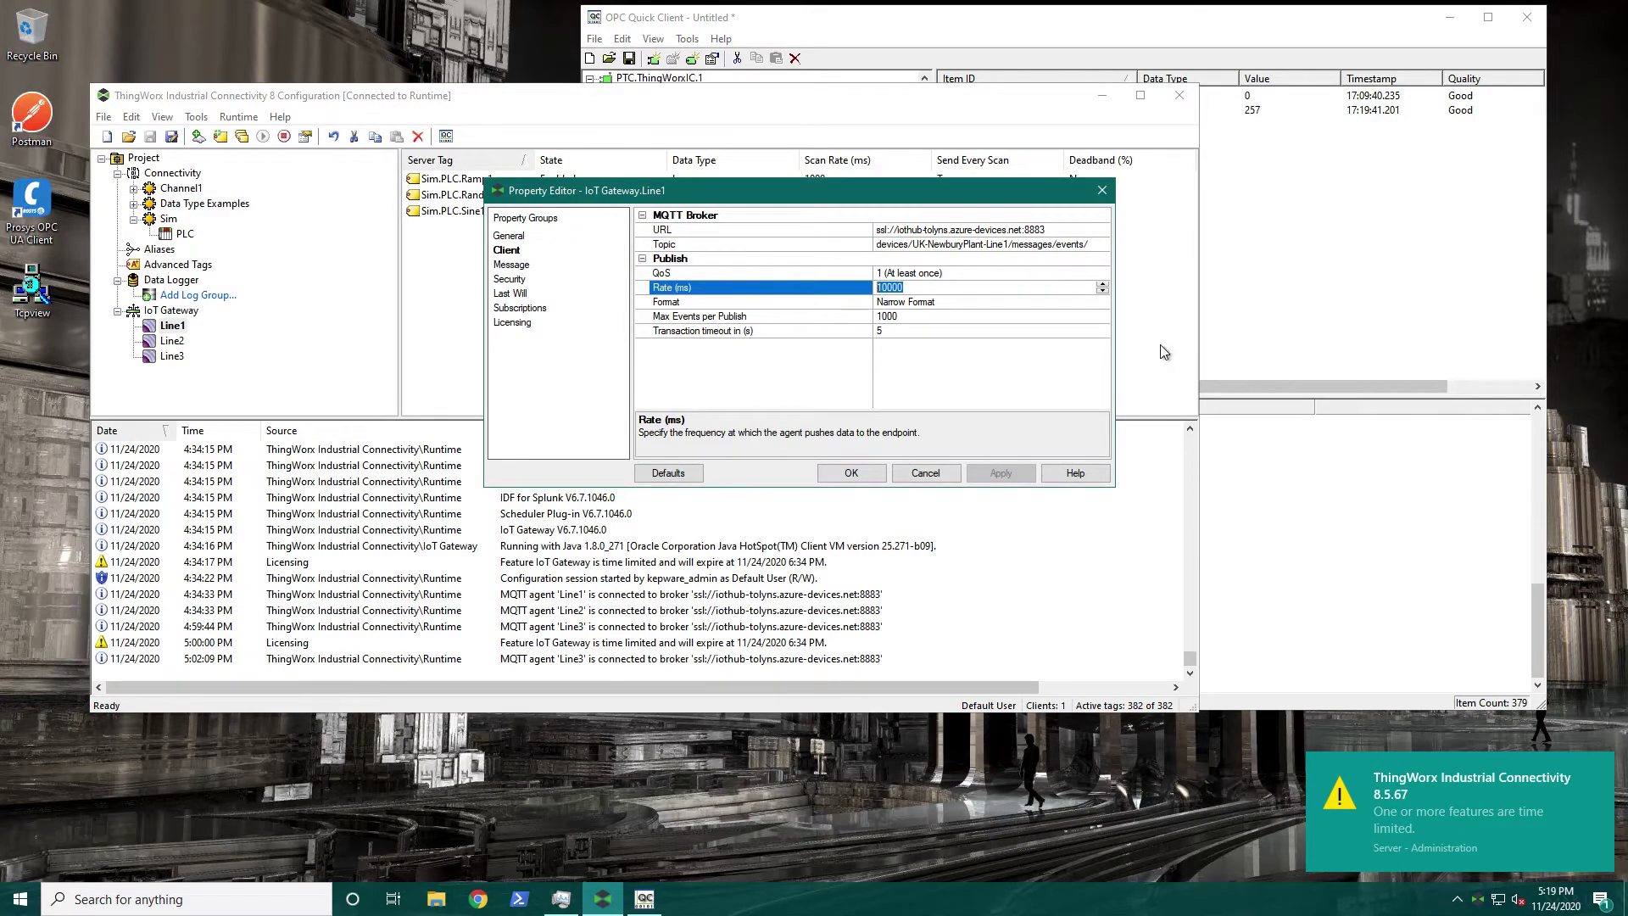
{"action": "type", "text": "60"}
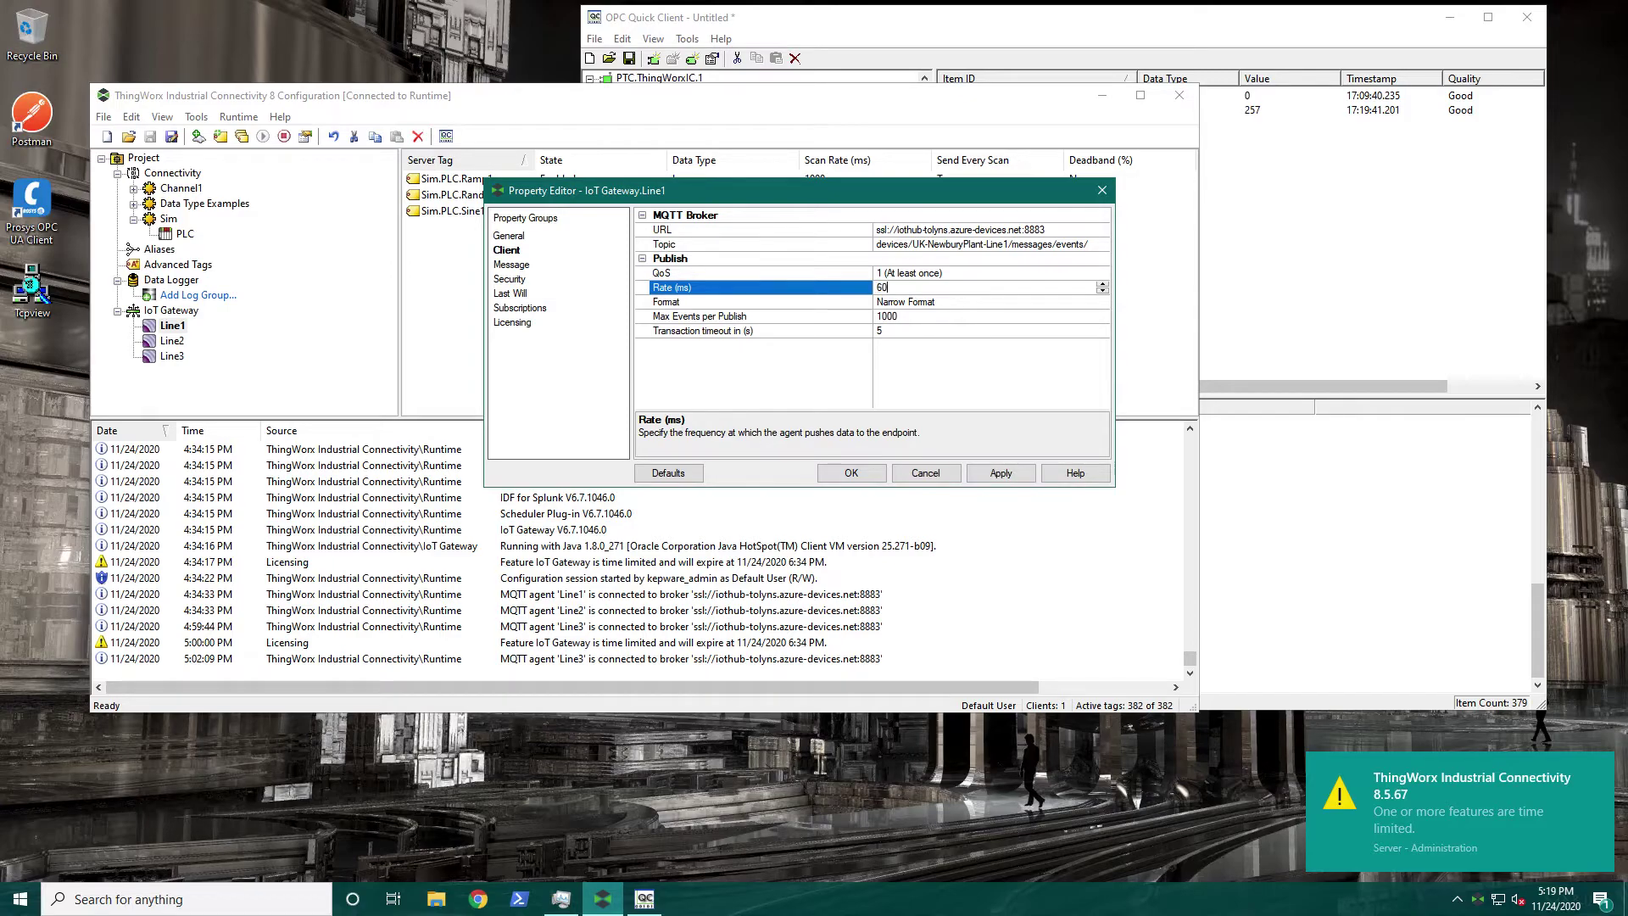
{"action": "type", "text": "0"}
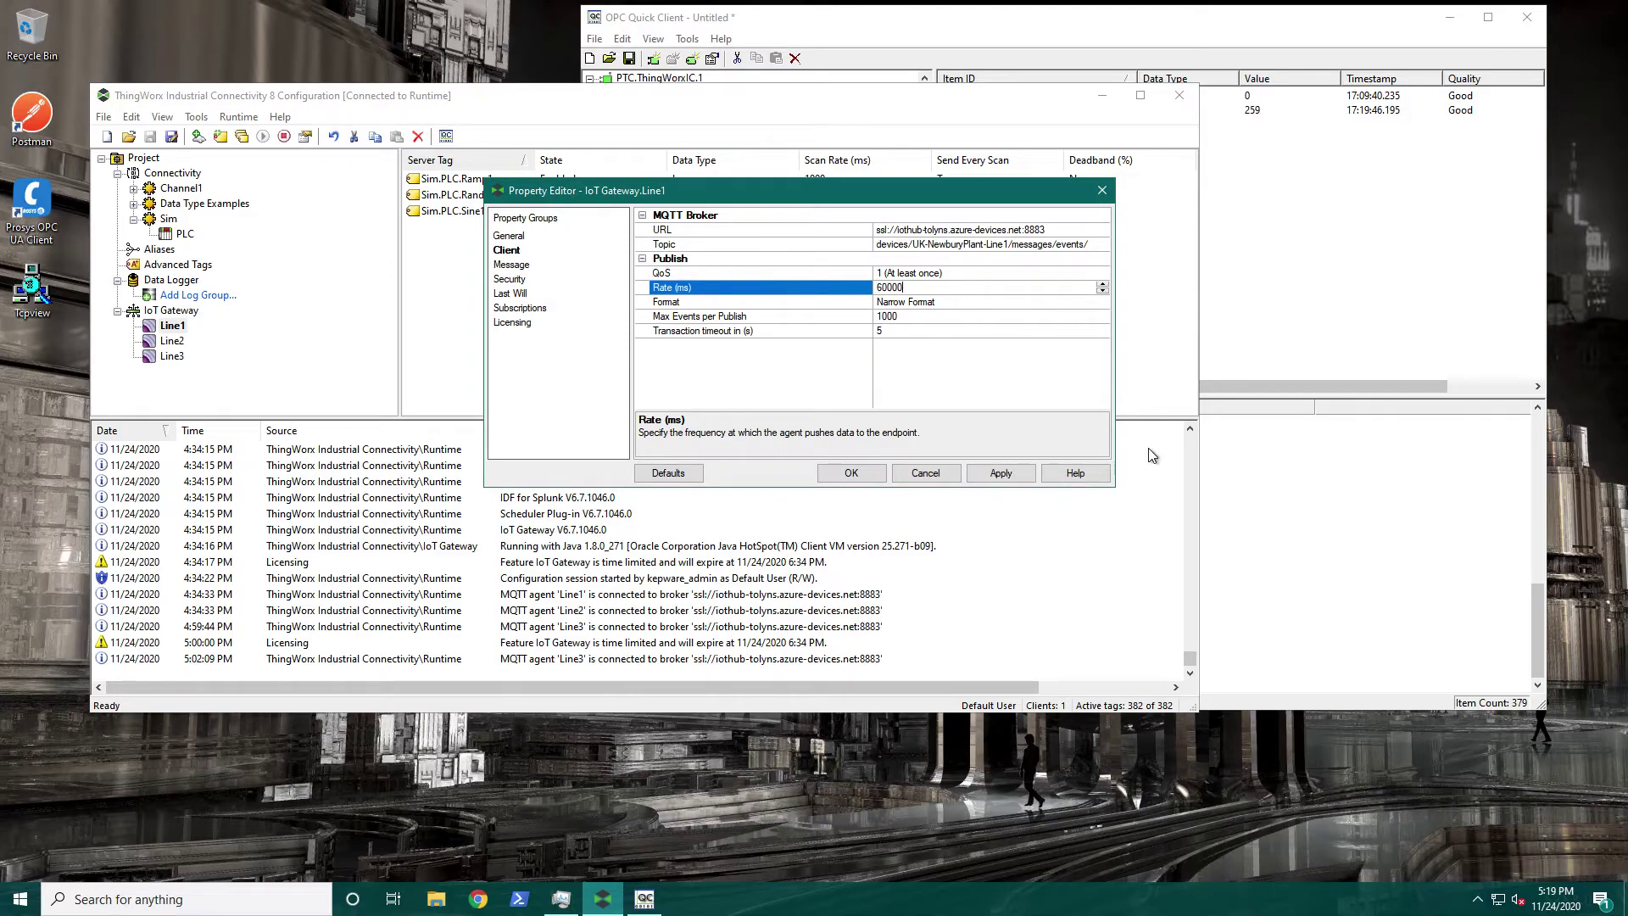
{"action": "type", "text": "00"}
{"action": "left_click", "coordinate": [1000, 473]}
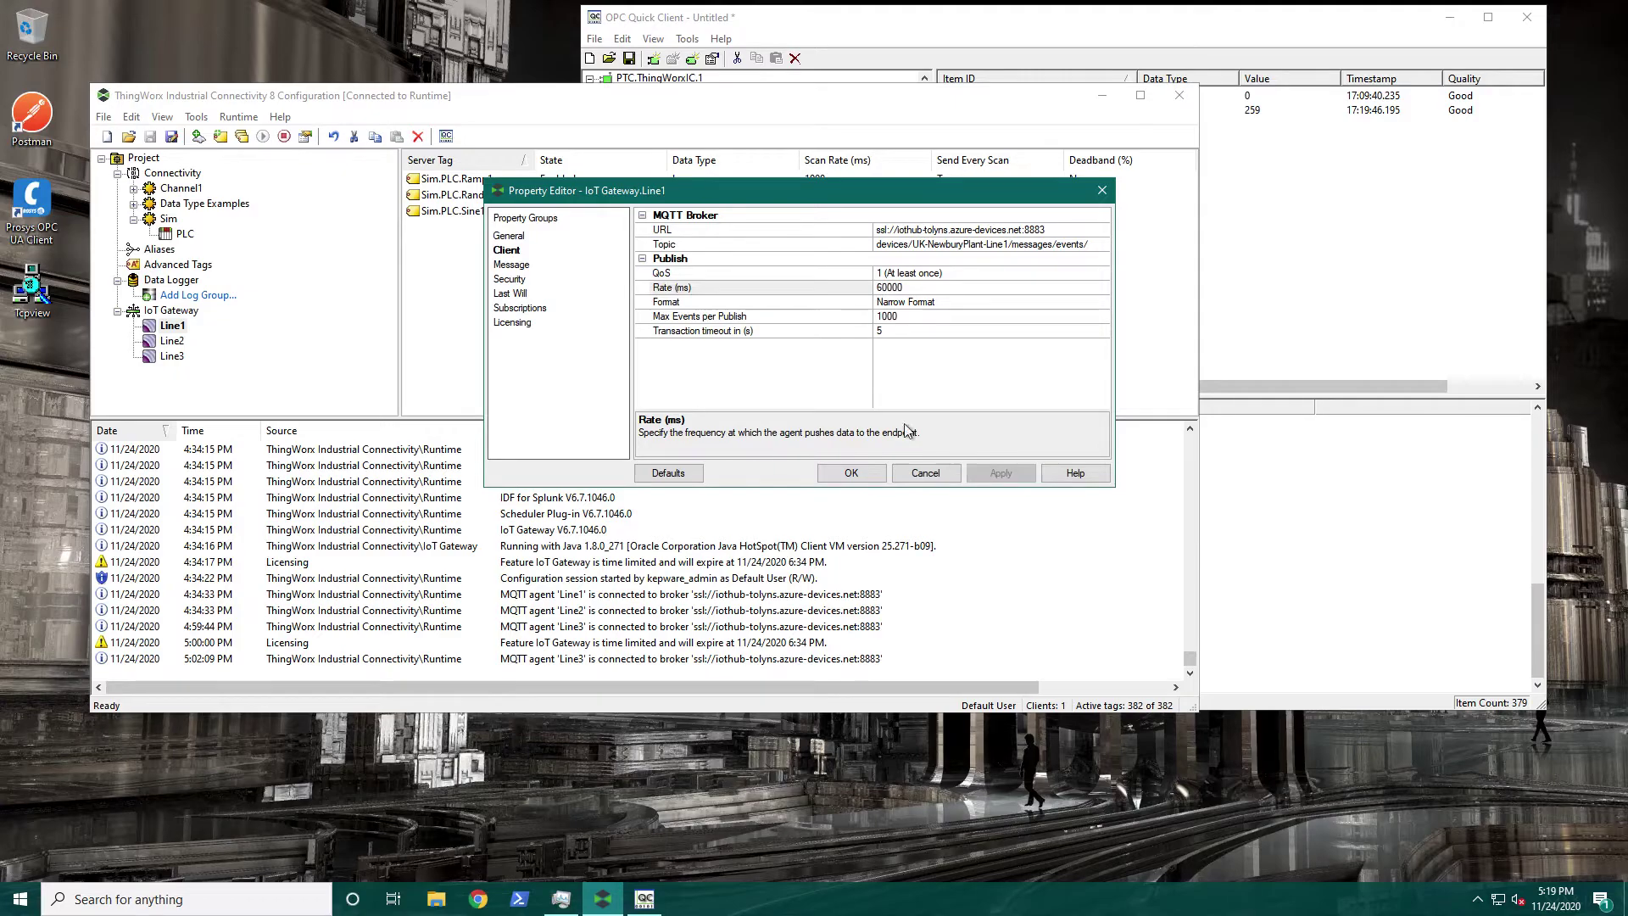
{"action": "left_click", "coordinate": [833, 467]}
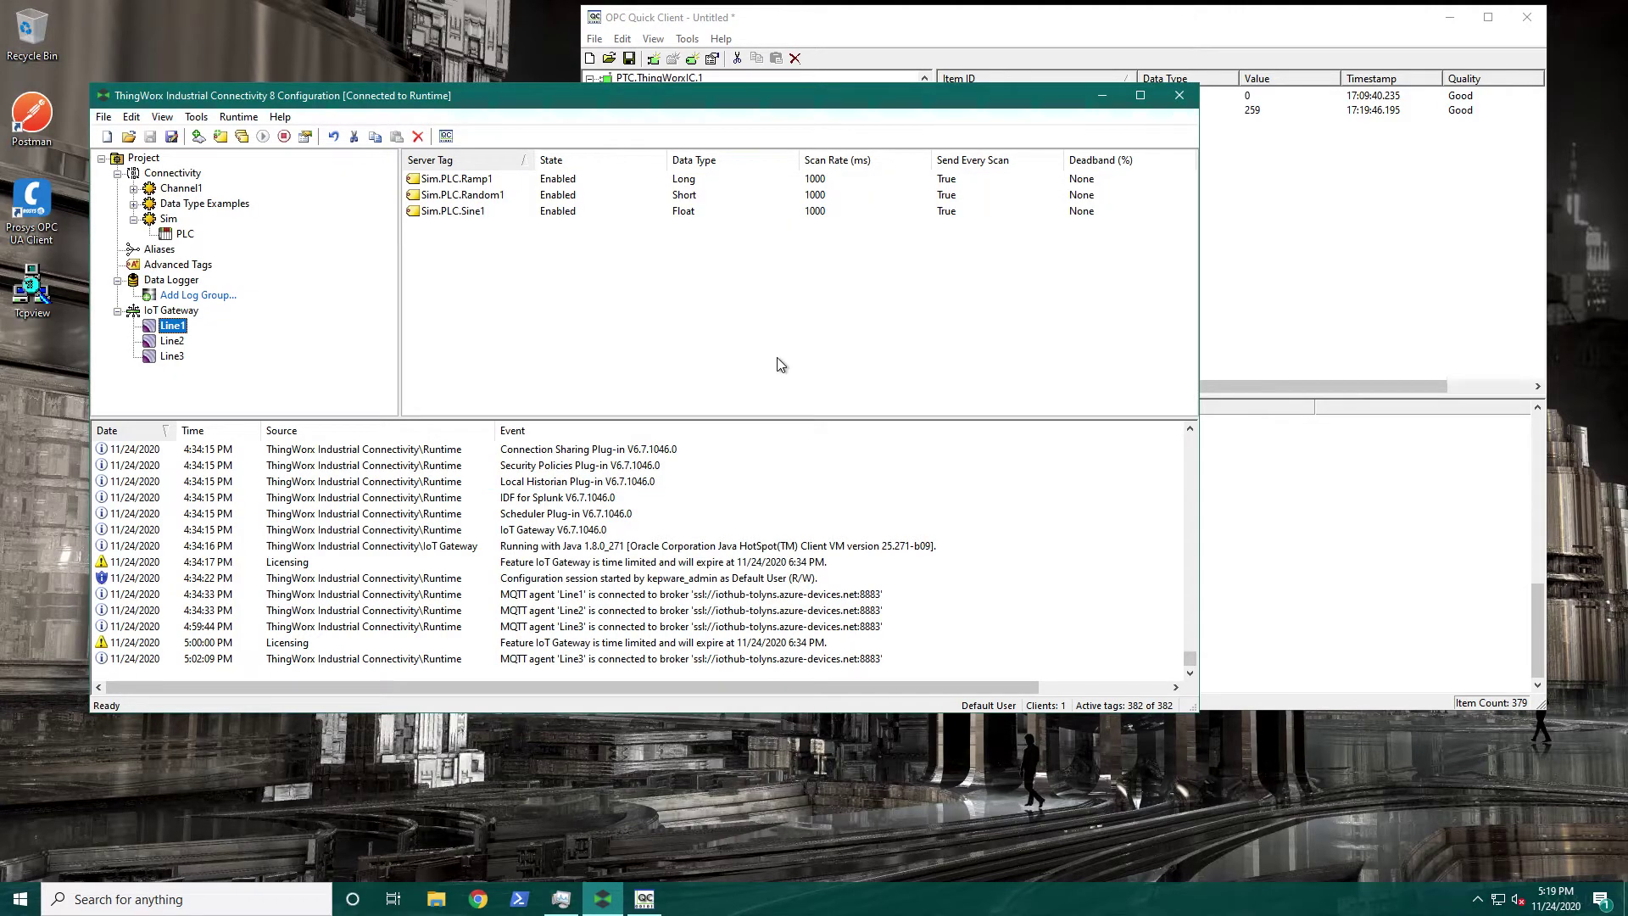
- Compare the tag scan settings of Line1, Line2 and Line3, and check Line2's client publish settings without changing them
{"action": "left_click", "coordinate": [472, 181]}
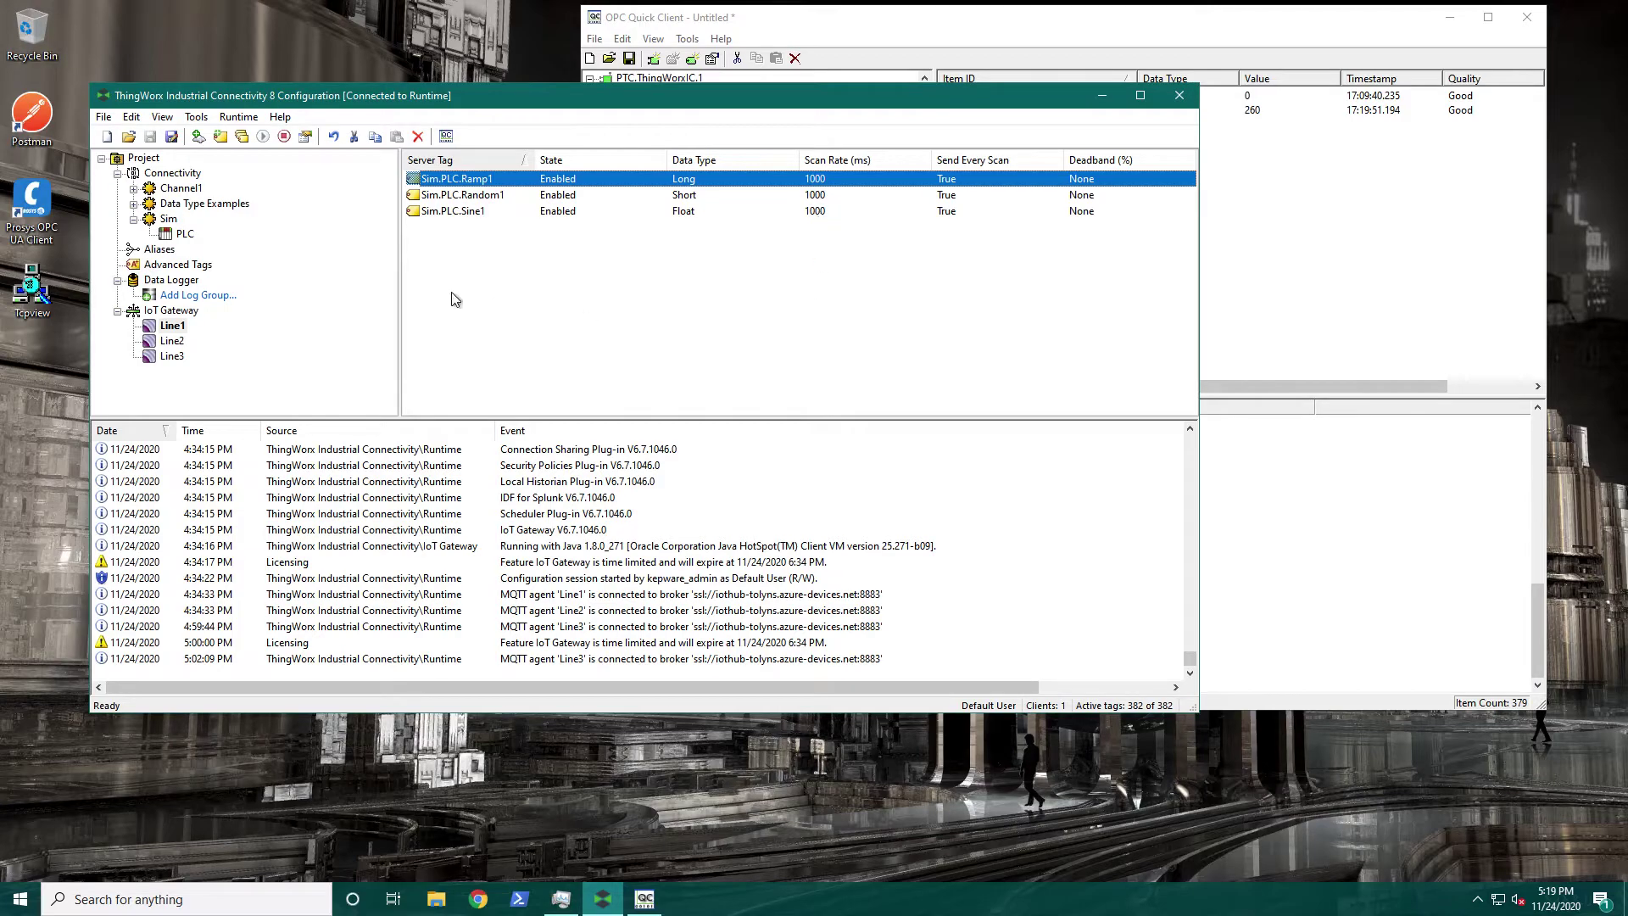
{"action": "left_click", "coordinate": [166, 341]}
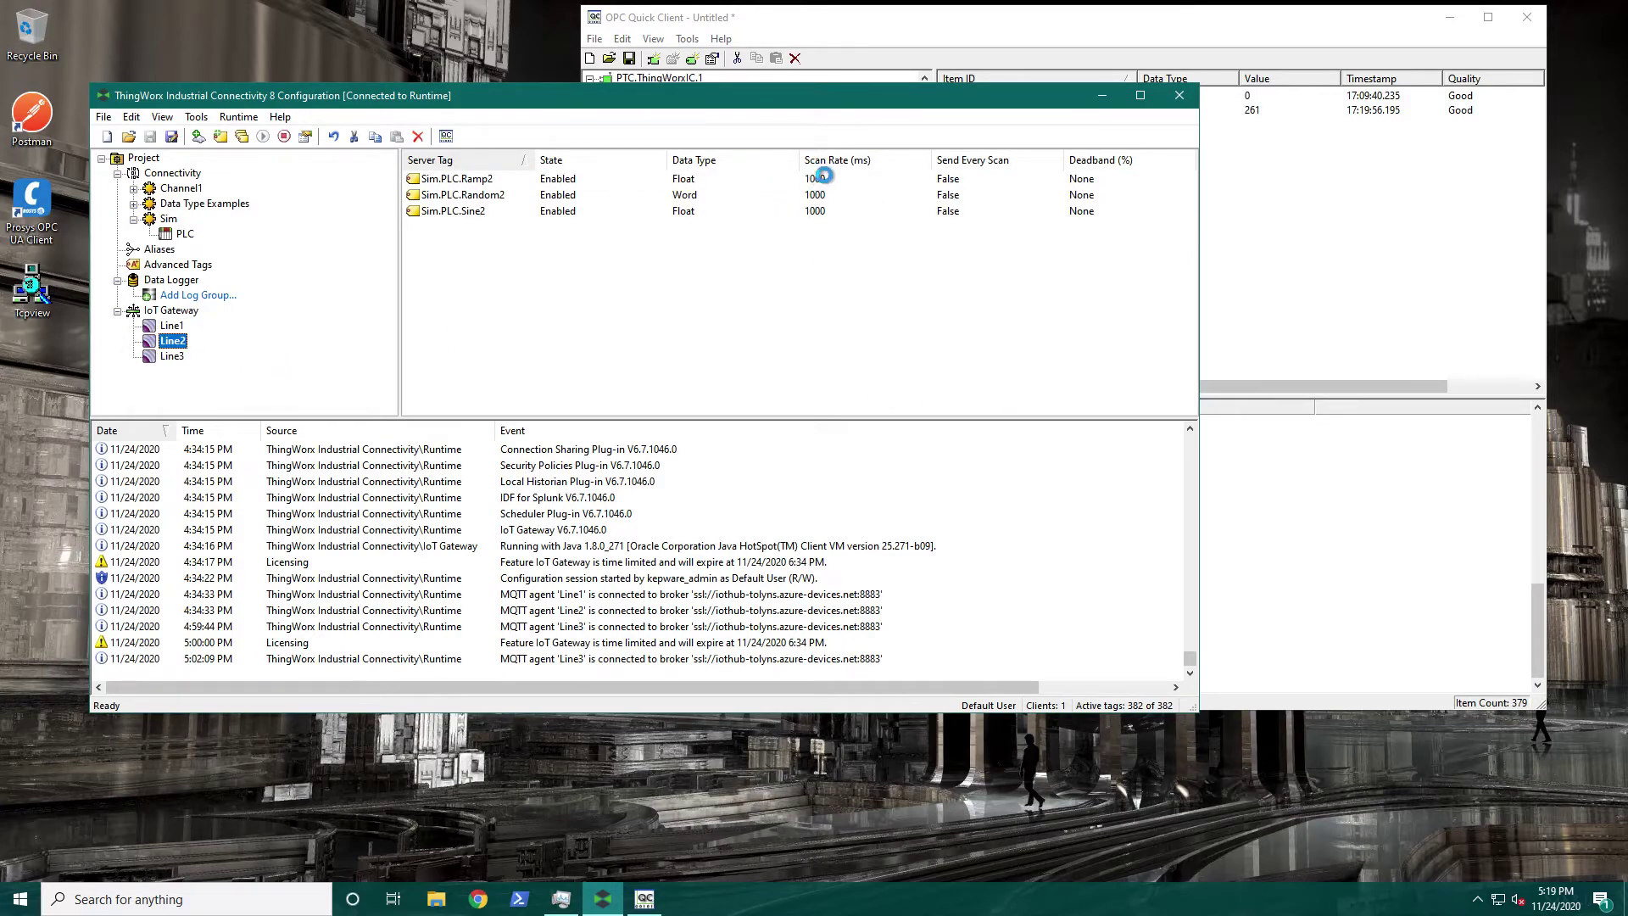
{"action": "right_click", "coordinate": [168, 343]}
{"action": "left_click", "coordinate": [212, 526]}
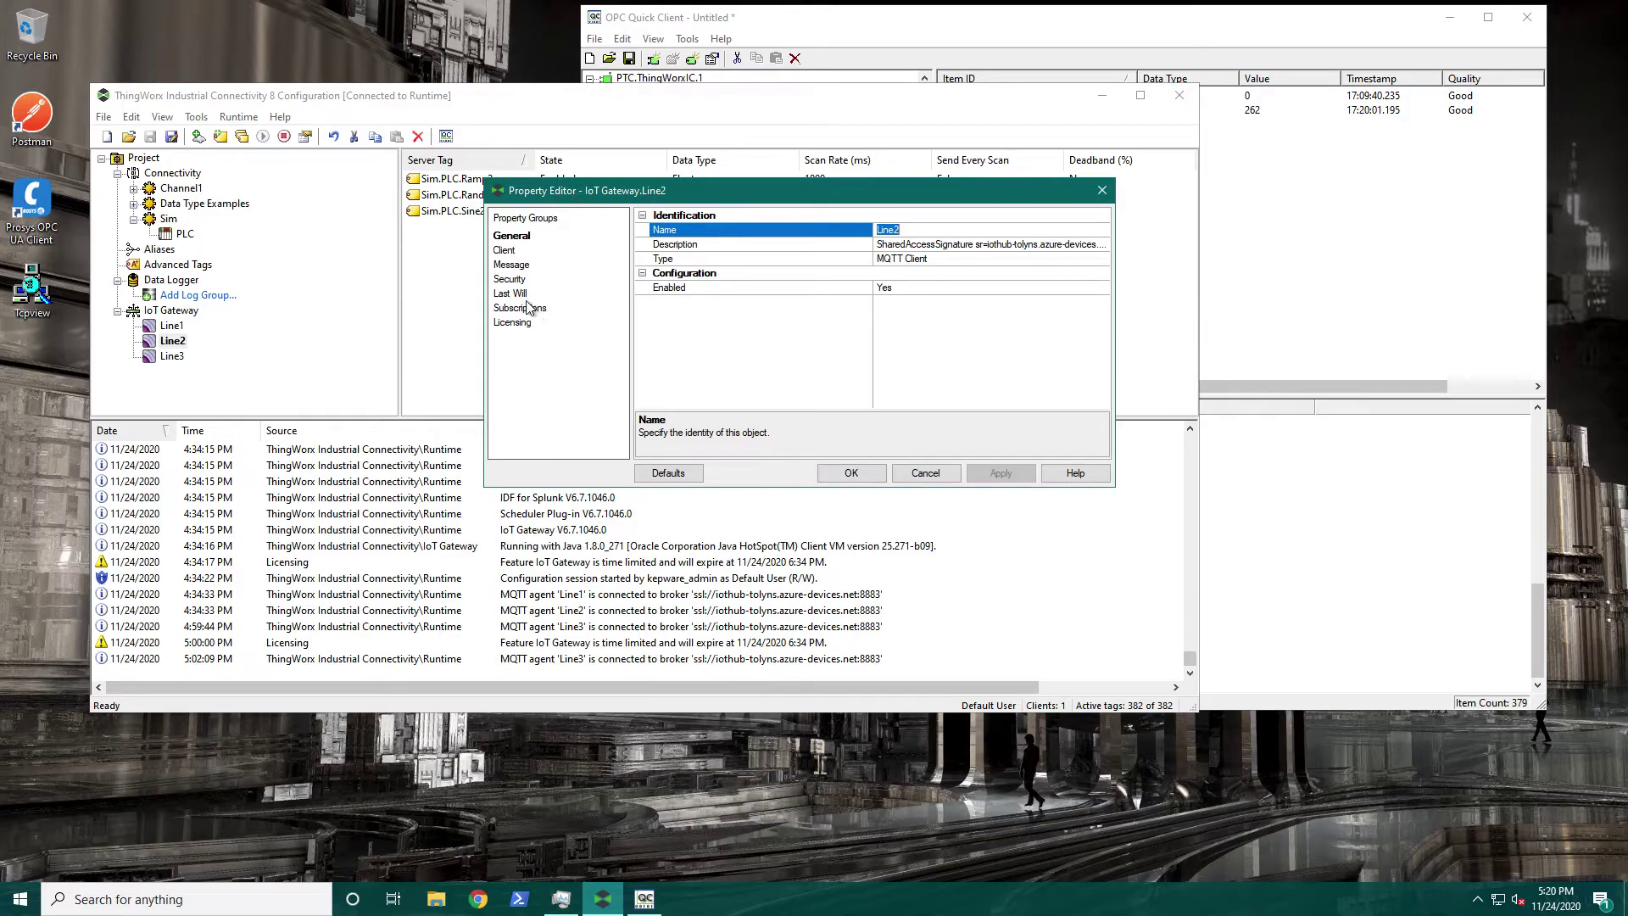
{"action": "left_click", "coordinate": [507, 250]}
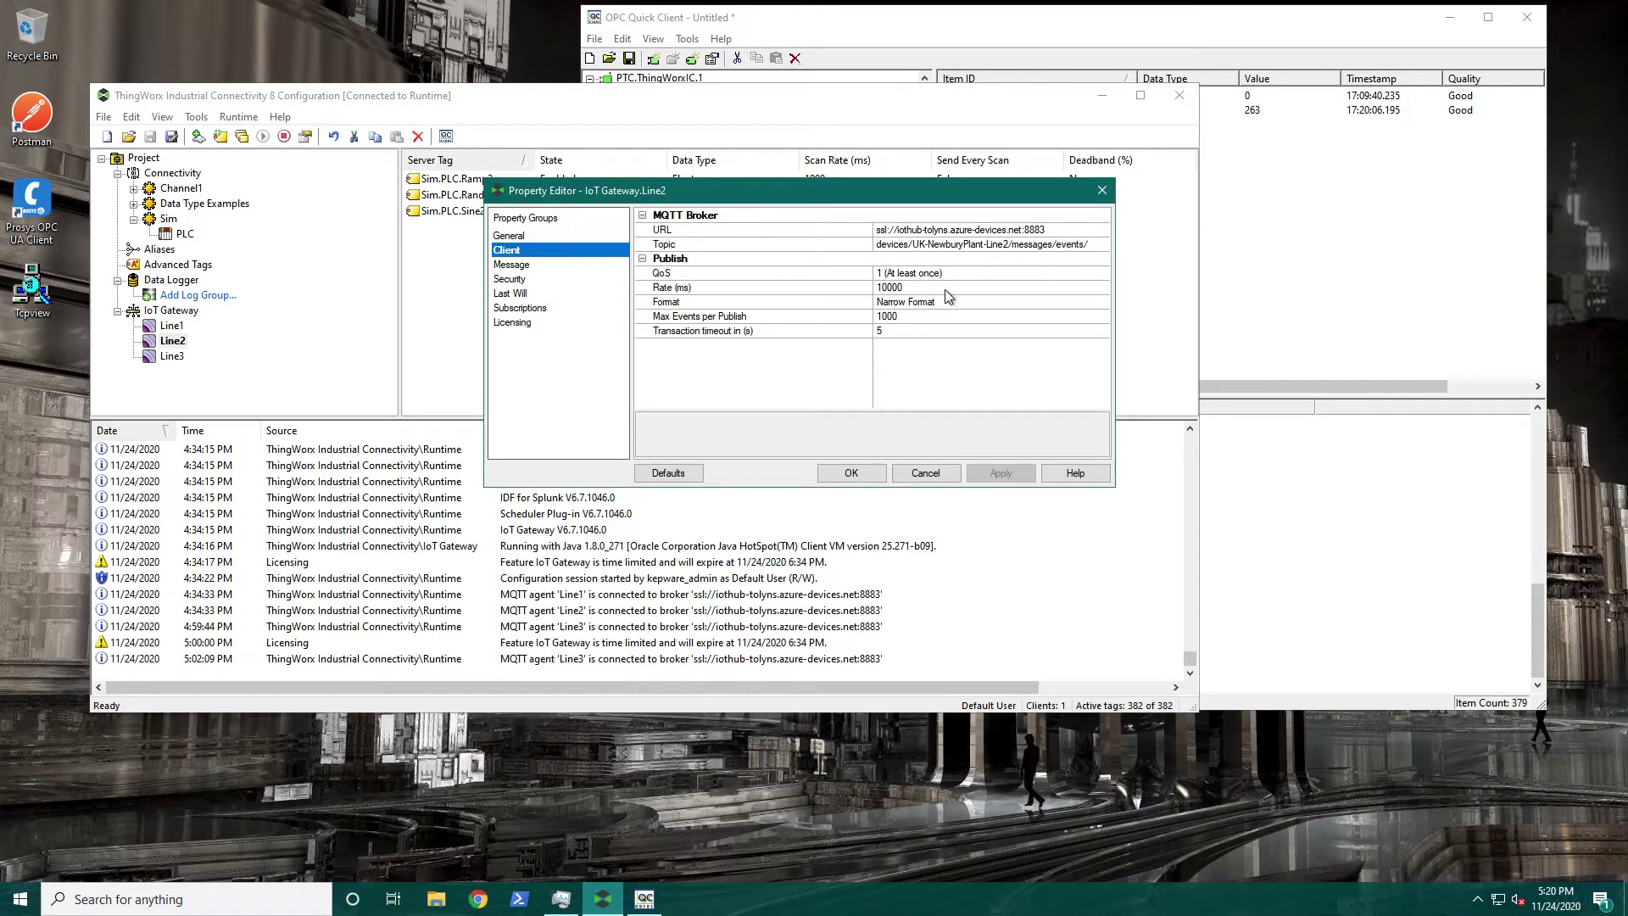
{"action": "left_click", "coordinate": [926, 473]}
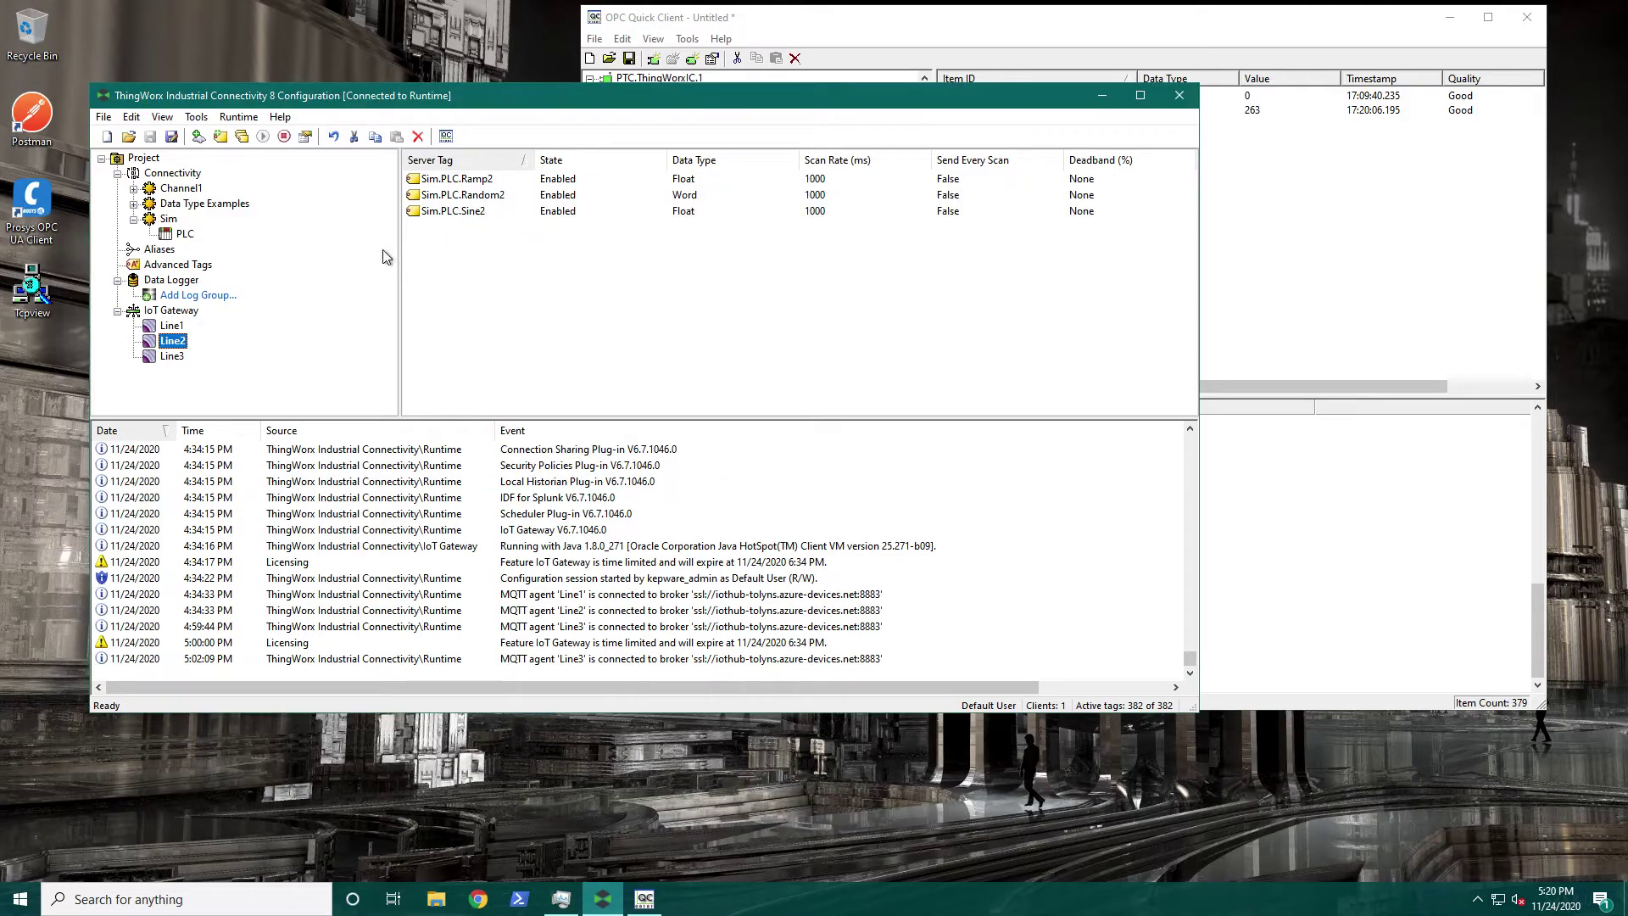
{"action": "left_click", "coordinate": [466, 211]}
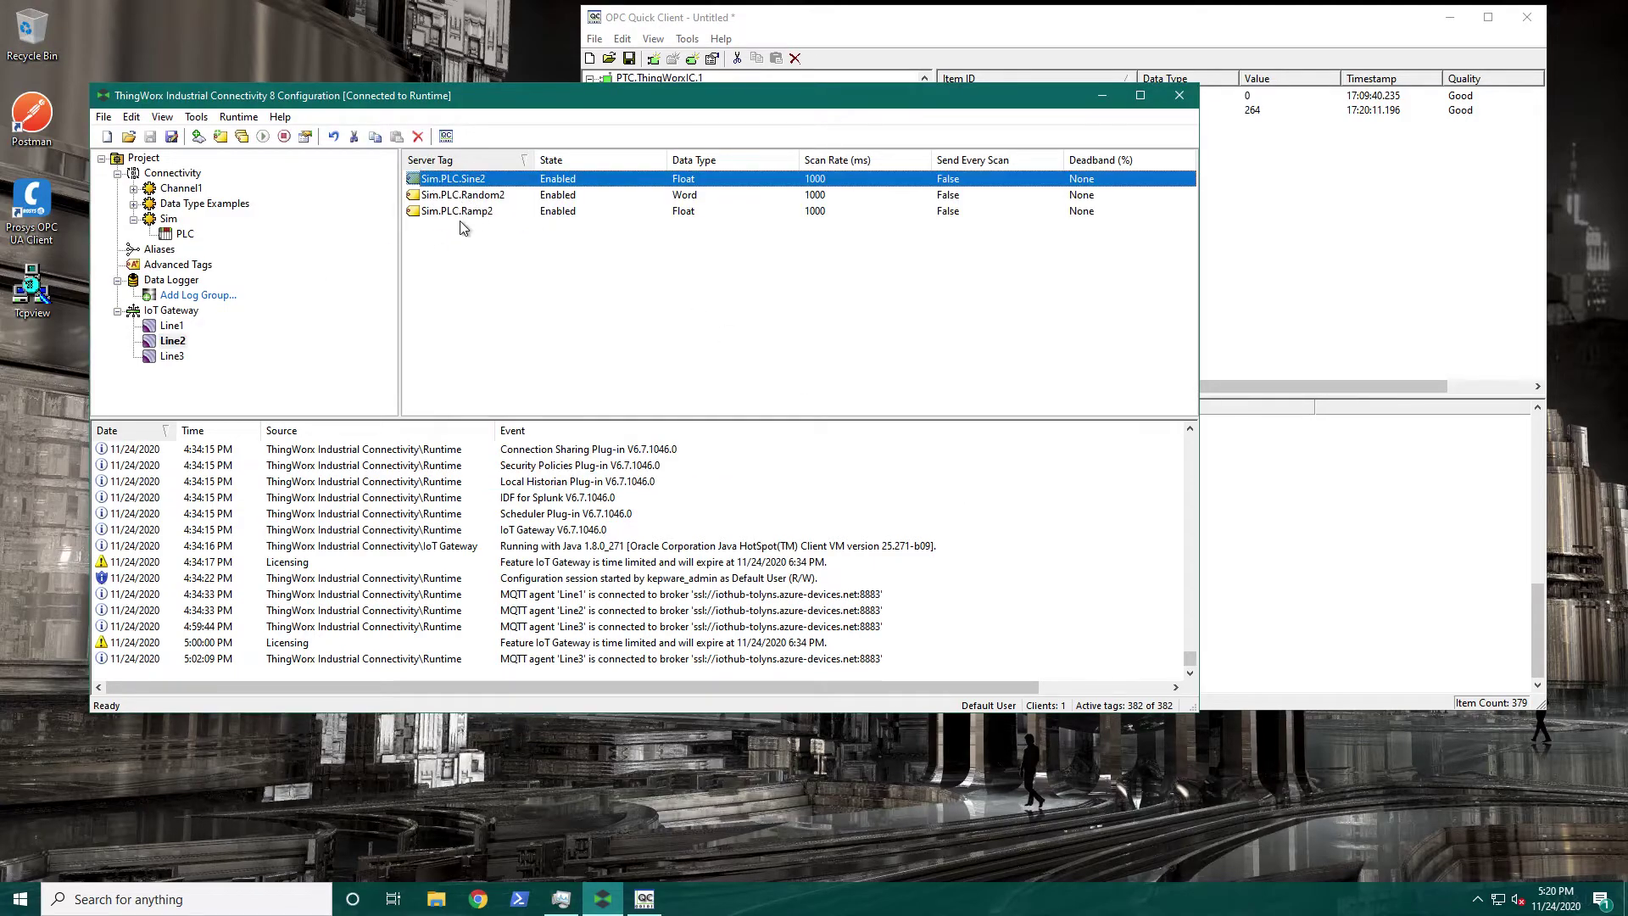
{"action": "left_click", "coordinate": [173, 340]}
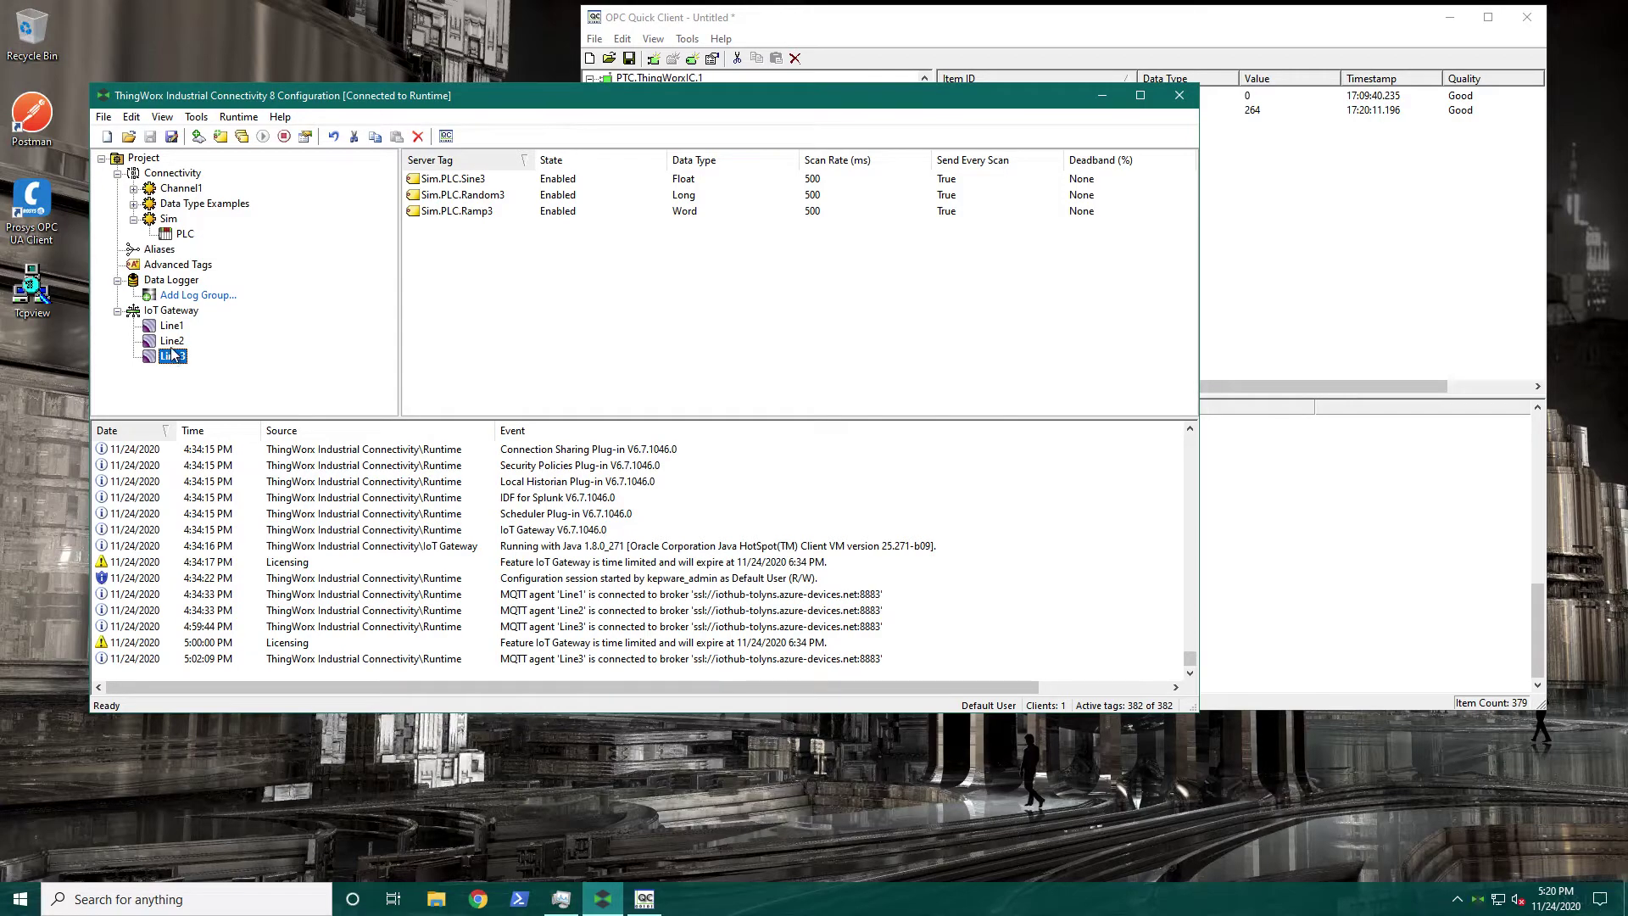
- Set the scan rate of Line2's Sim.PLC.Sine2 item to 250 ms
{"action": "left_click", "coordinate": [444, 182]}
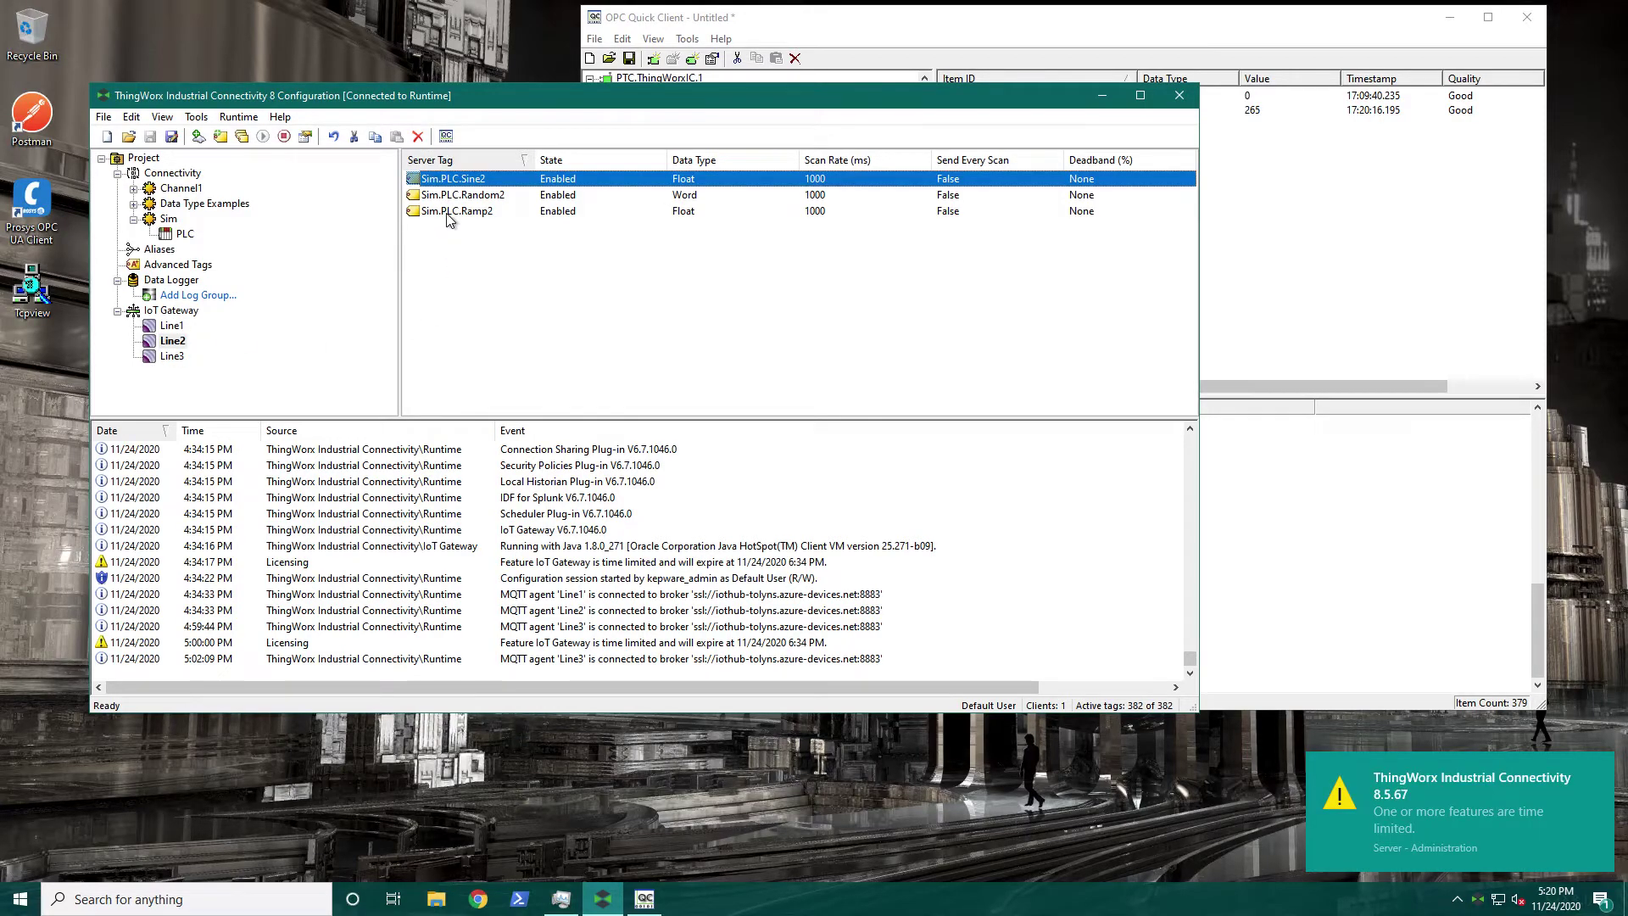
{"action": "left_click", "coordinate": [447, 216], "text": "shift"}
{"action": "right_click", "coordinate": [448, 215]}
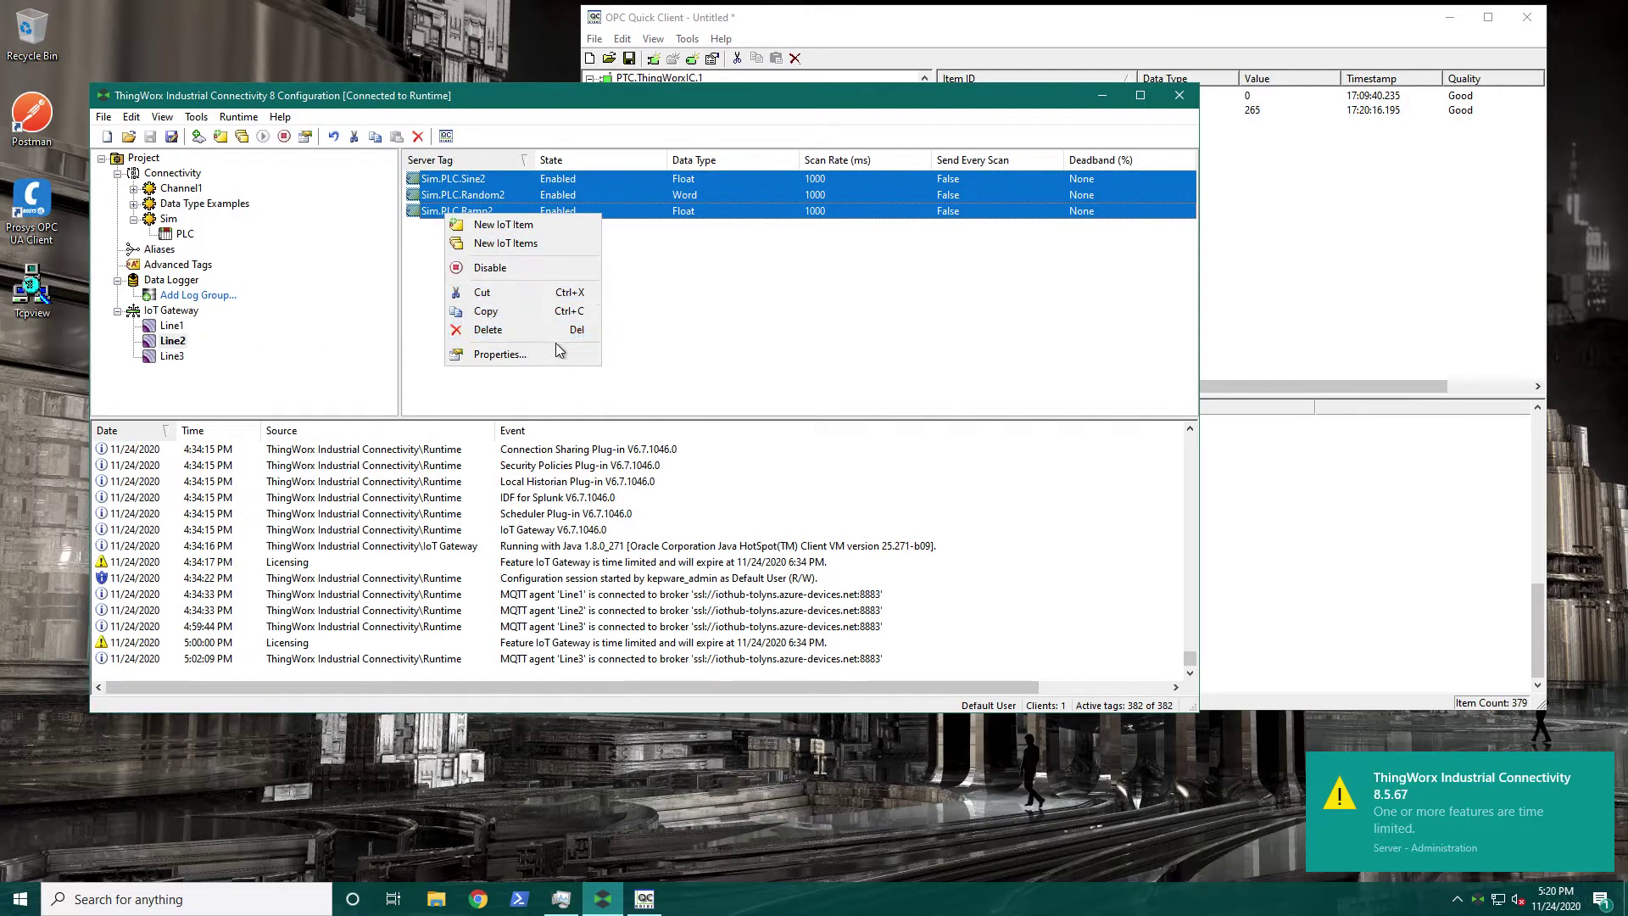
{"action": "left_click", "coordinate": [721, 232]}
{"action": "double_click", "coordinate": [726, 180]}
{"action": "double_click", "coordinate": [634, 360]}
{"action": "type", "text": "250"}
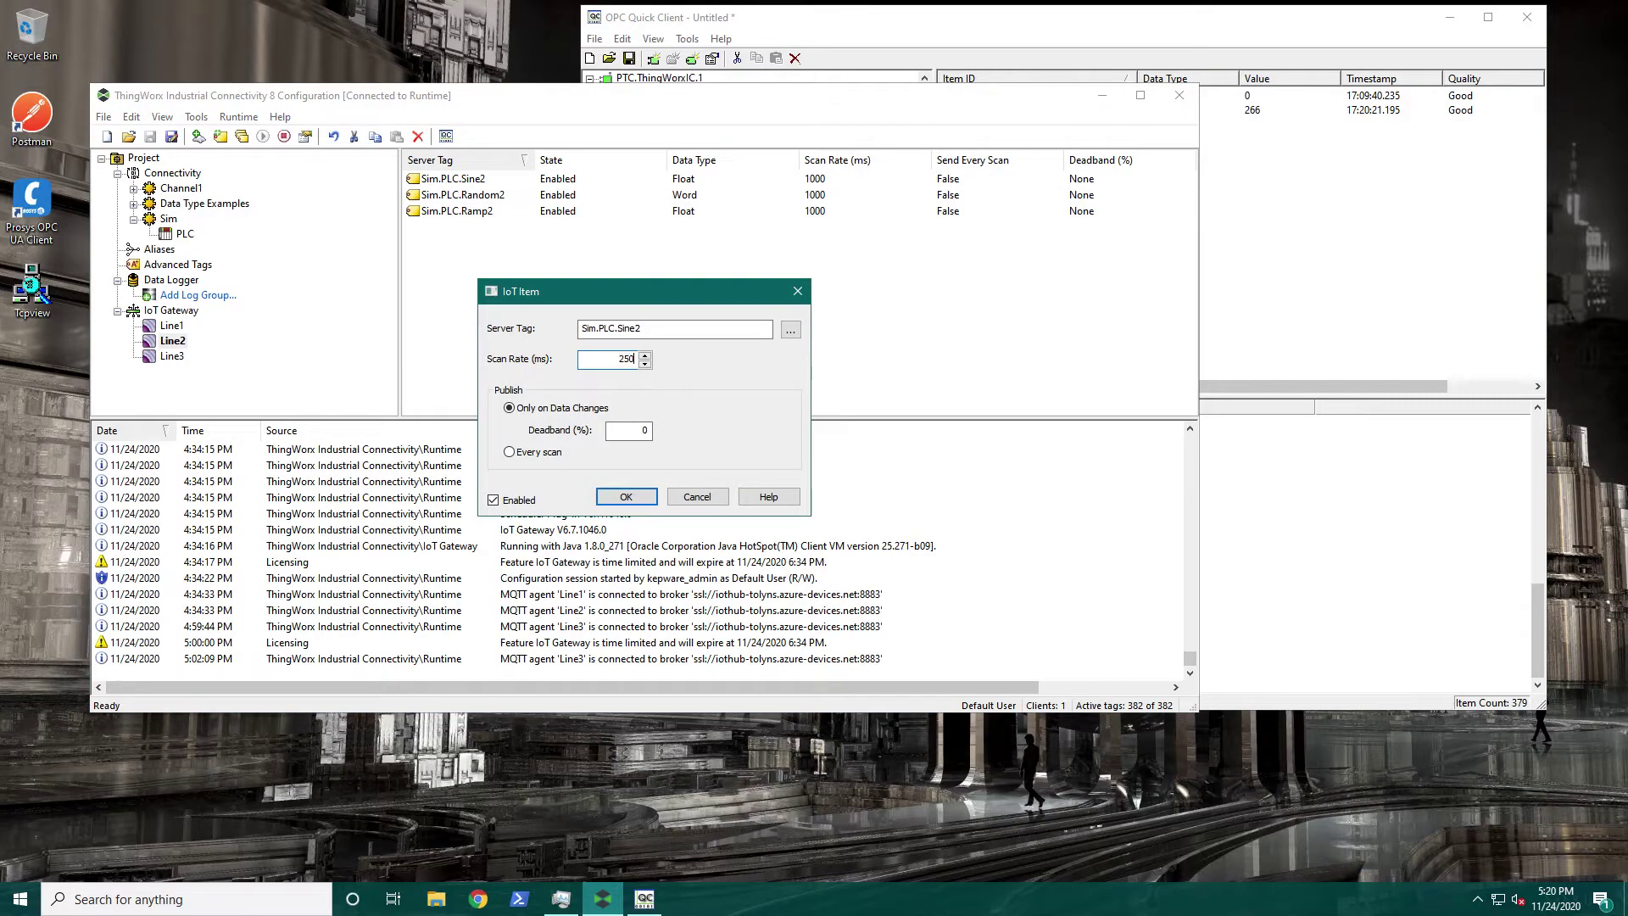
{"action": "key", "text": "Return"}
- Set the scan rate of Line2's Sim.PLC.Random2 item to 250 ms
{"action": "double_click", "coordinate": [683, 195]}
{"action": "double_click", "coordinate": [626, 359]}
{"action": "type", "text": "250"}
{"action": "key", "text": "Return"}
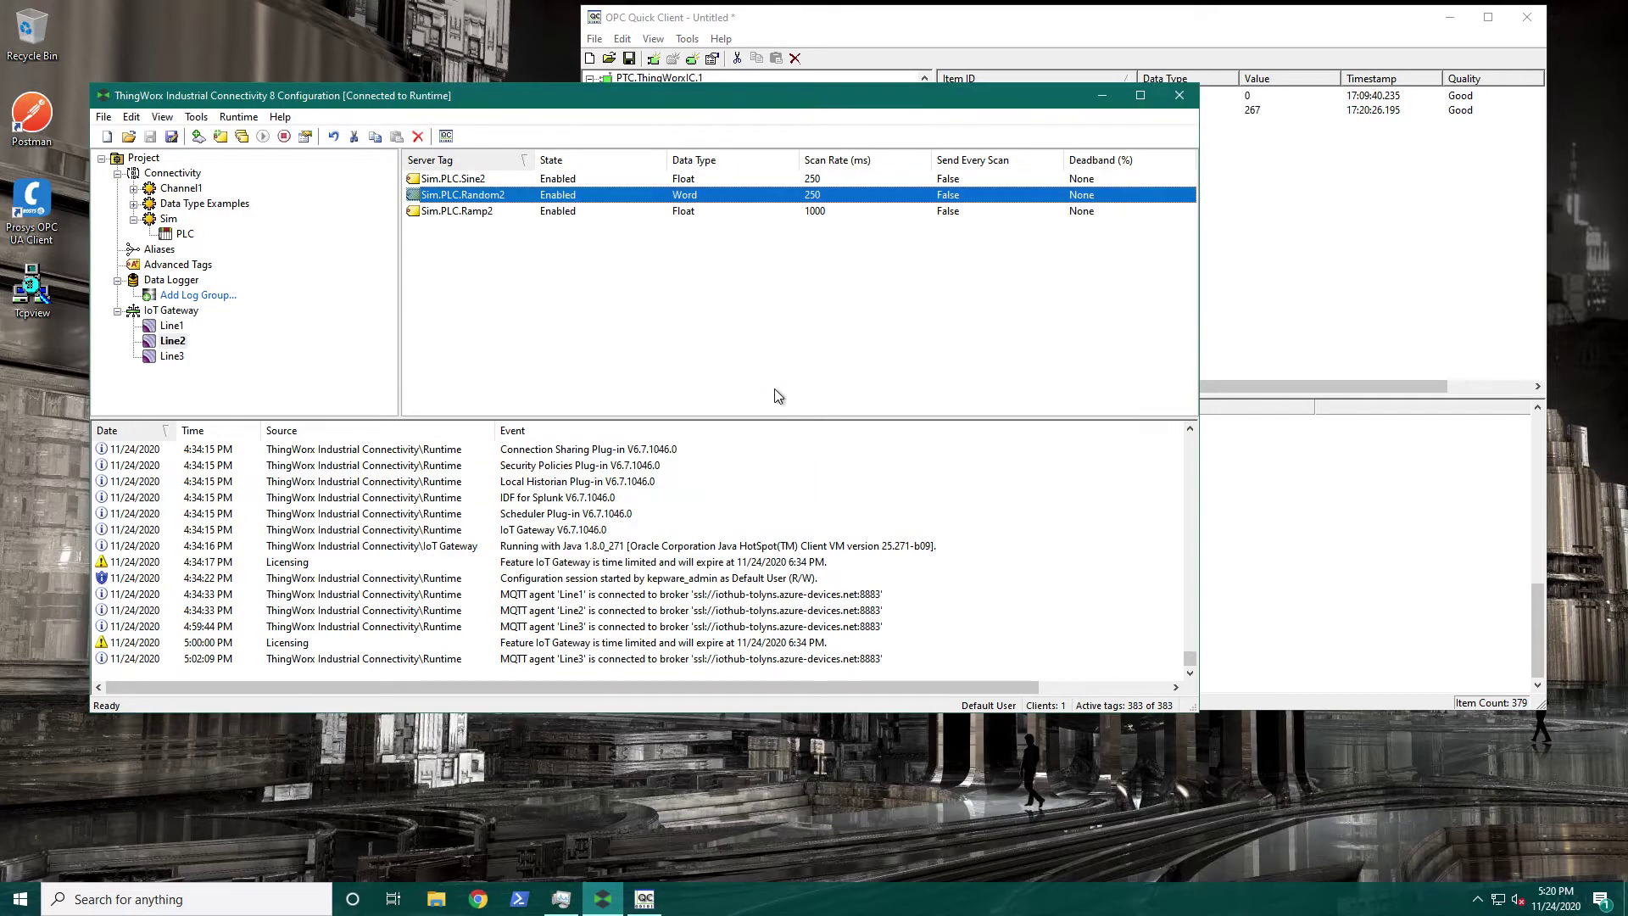
- Set the scan rate of Line2's Sim.PLC.Ramp2 item to 250 ms
{"action": "left_click", "coordinate": [660, 212]}
{"action": "right_click", "coordinate": [660, 212]}
{"action": "left_click", "coordinate": [710, 353]}
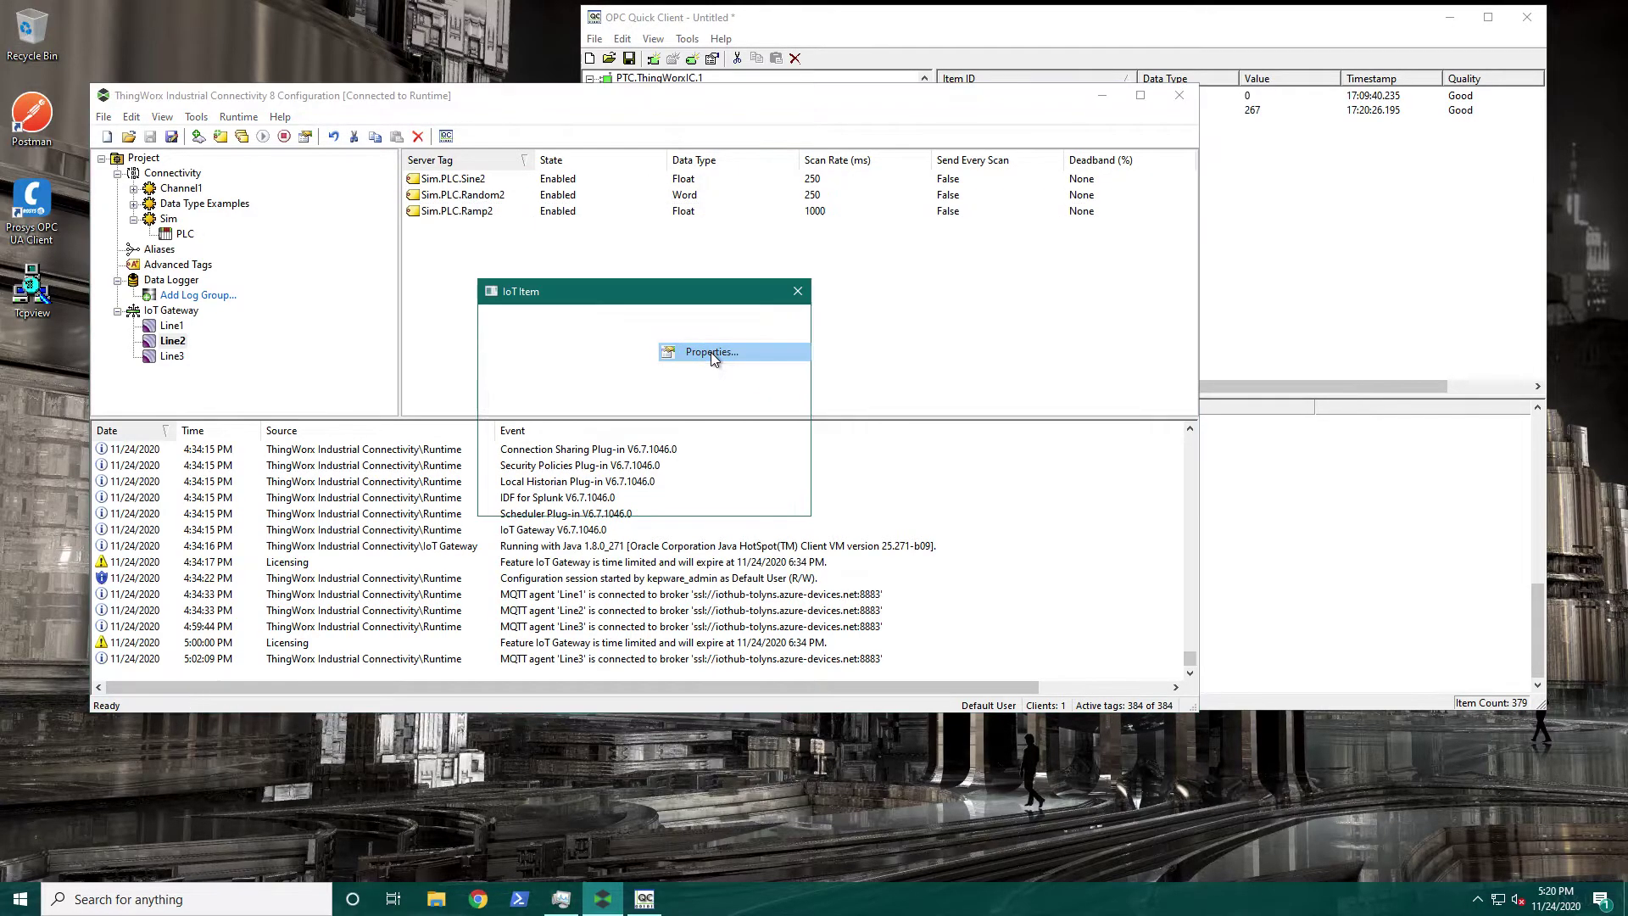
{"action": "left_click", "coordinate": [679, 360]}
{"action": "double_click", "coordinate": [615, 358]}
{"action": "type", "text": "250"}
{"action": "key", "text": "Return"}
{"action": "left_click", "coordinate": [641, 384]}
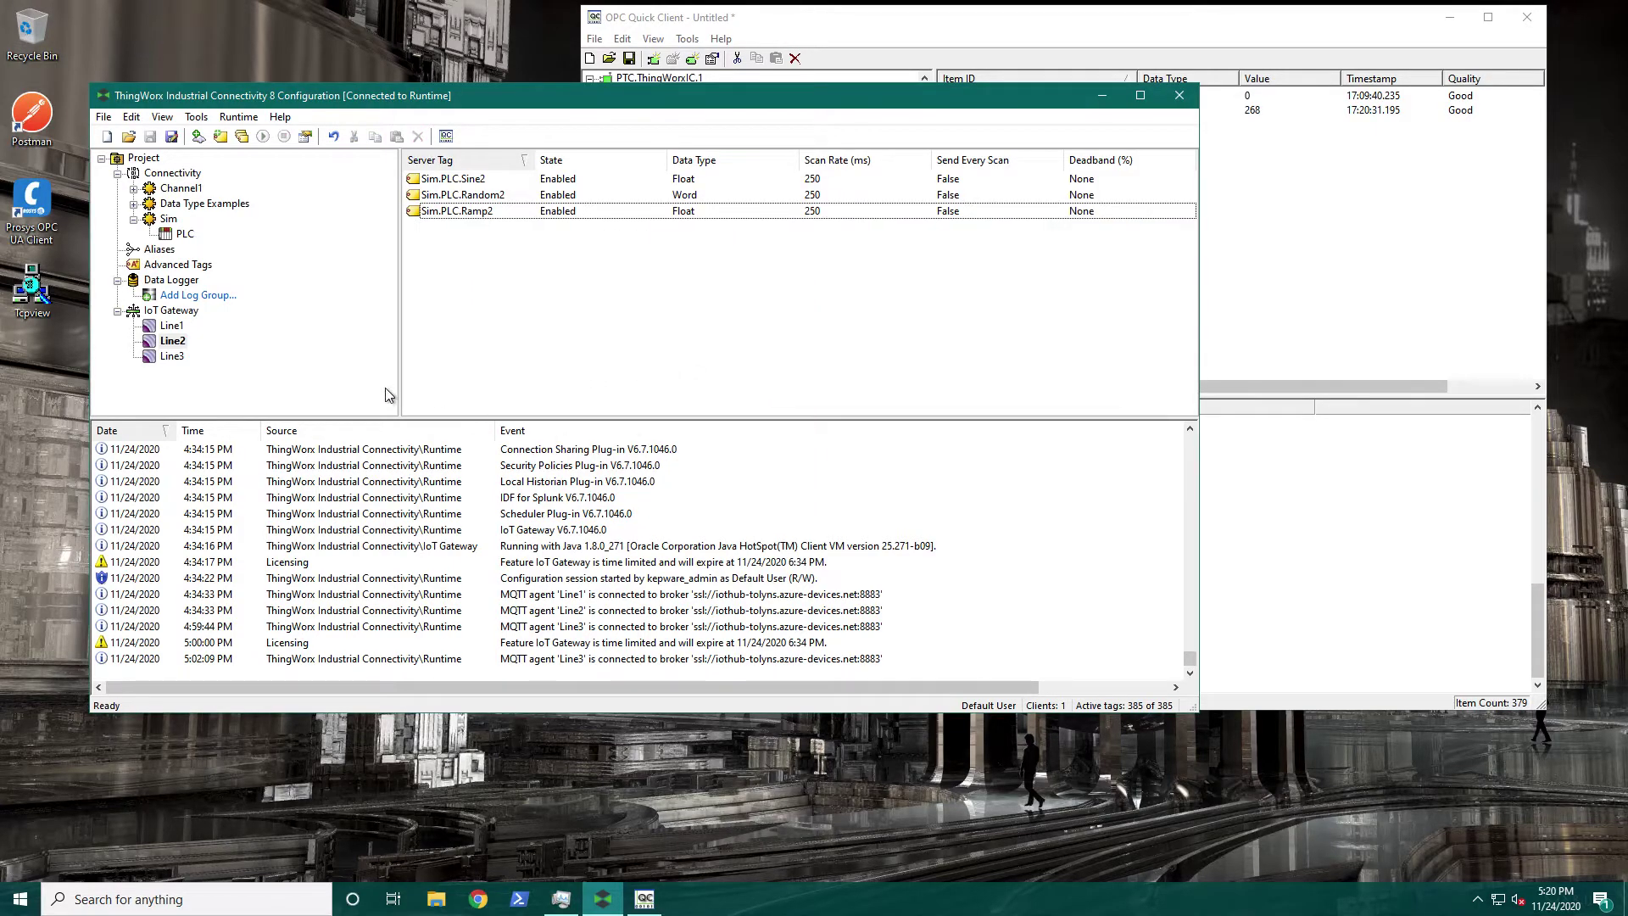
- Switch to ThingWorx Composer, close the service execution dialog and list the Things to check which plant lines are imported
{"action": "left_click", "coordinate": [288, 388]}
{"action": "left_click", "coordinate": [634, 376]}
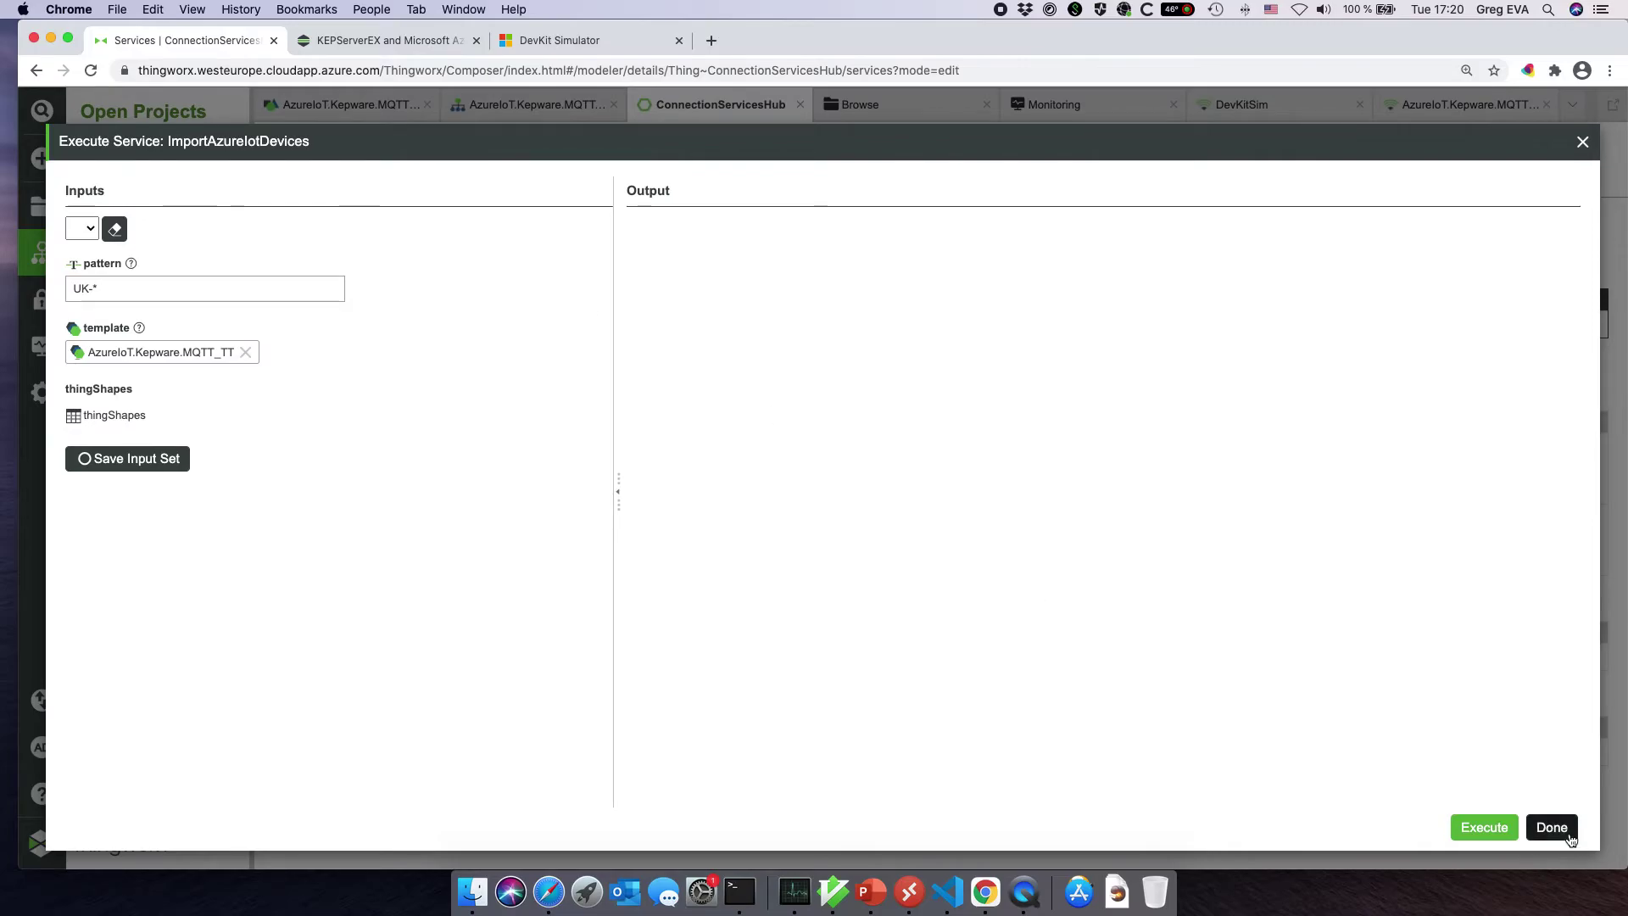
{"action": "left_click", "coordinate": [1581, 148]}
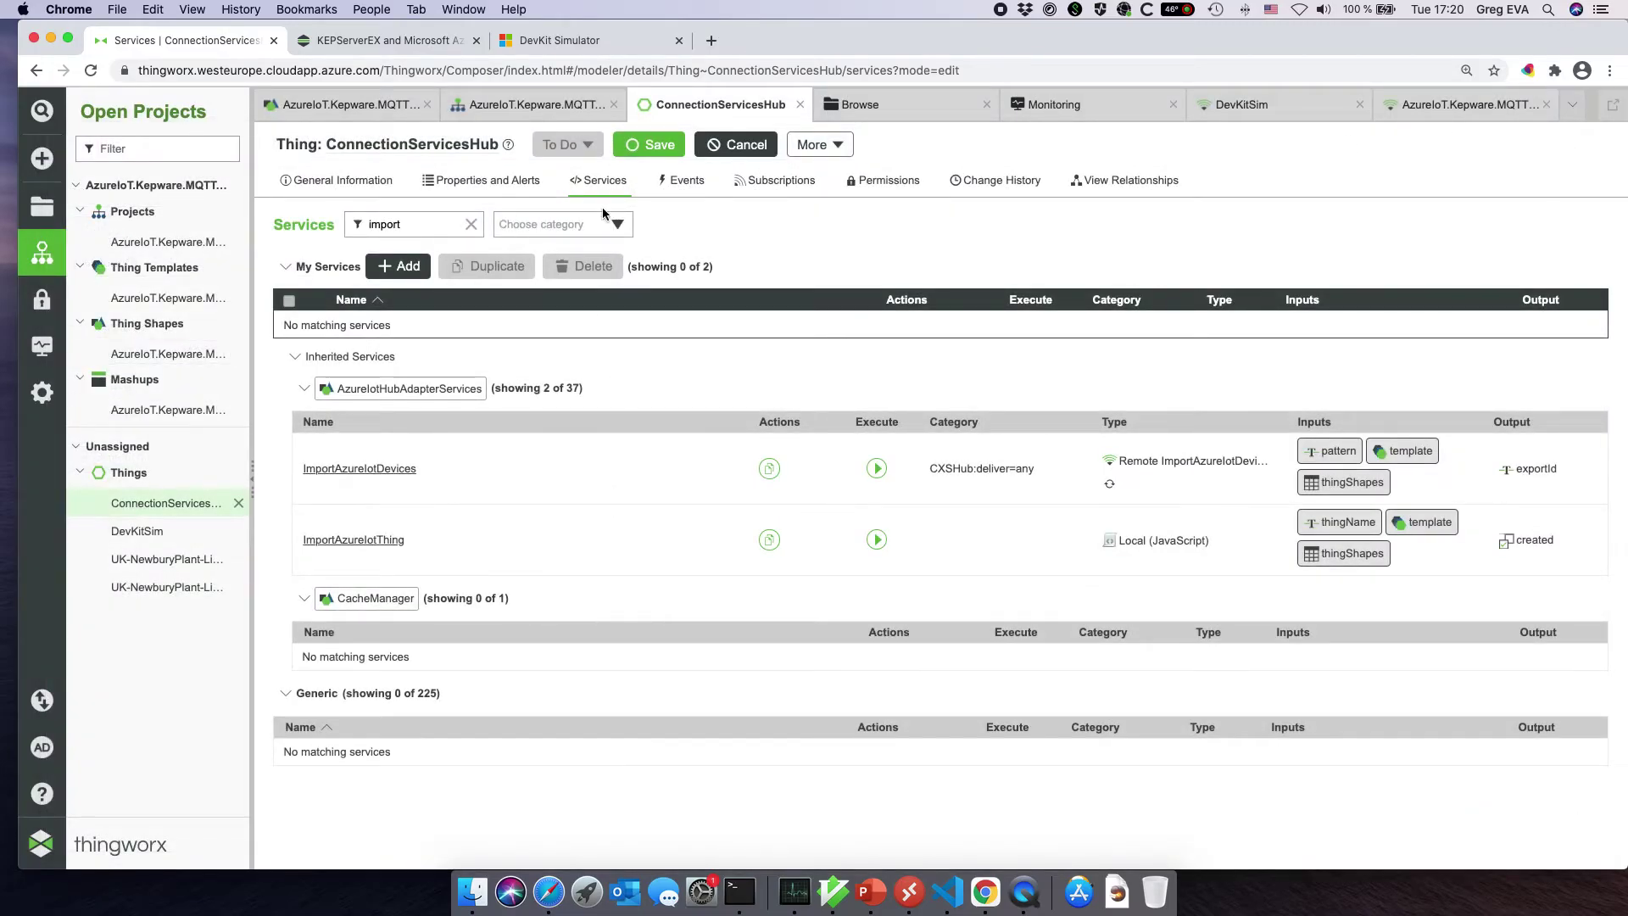
{"action": "left_click", "coordinate": [44, 207]}
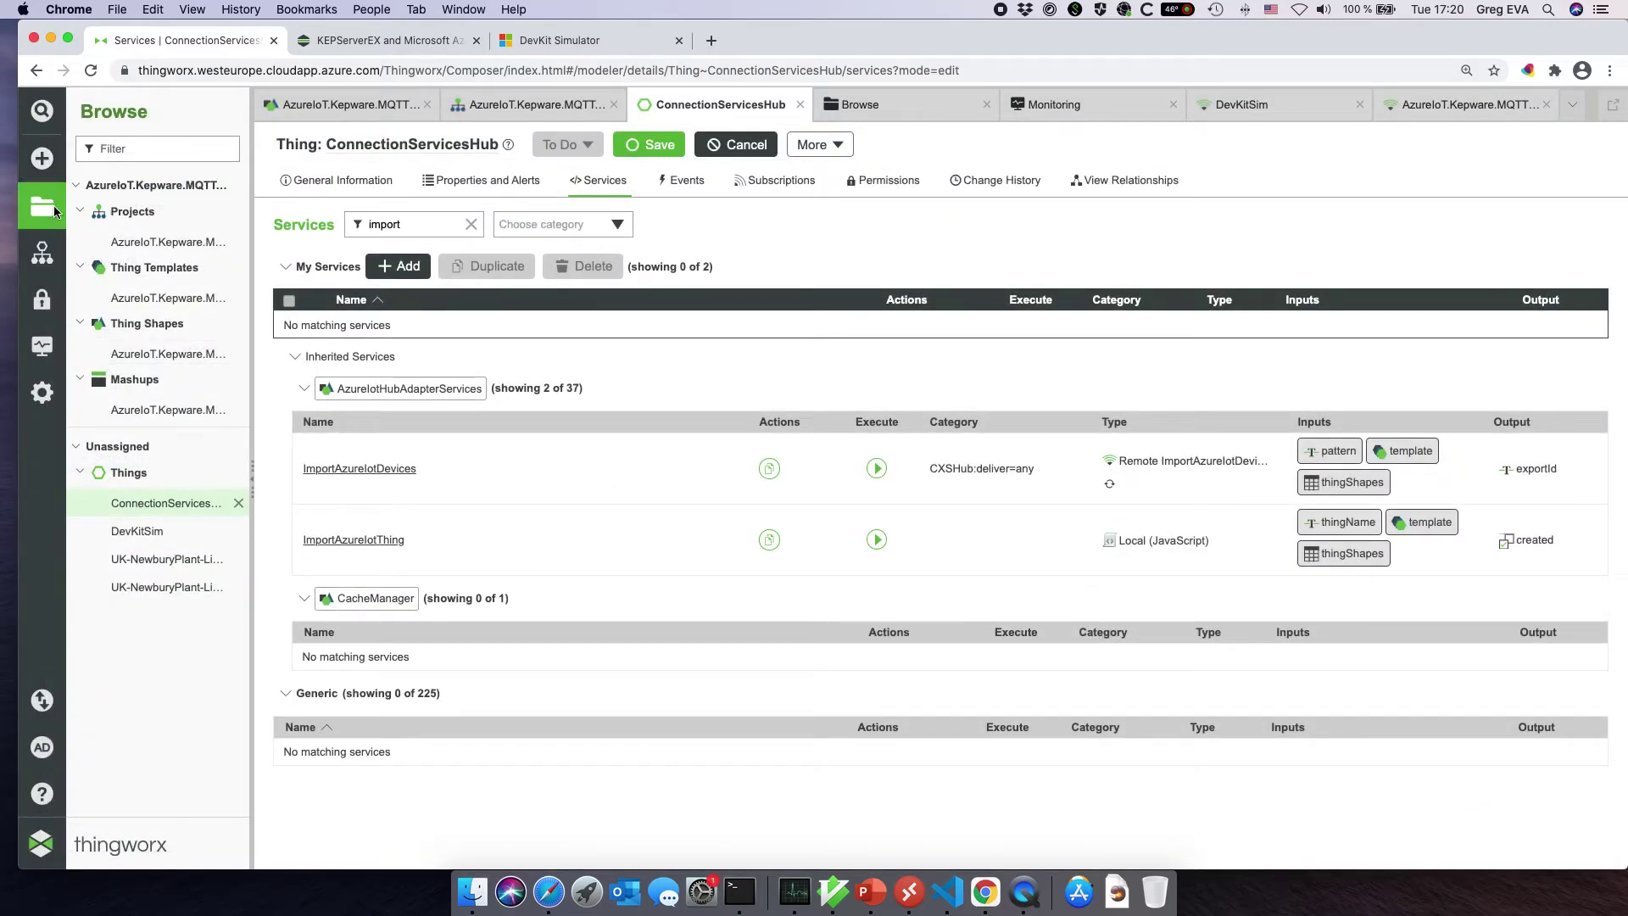
{"action": "left_click", "coordinate": [119, 277]}
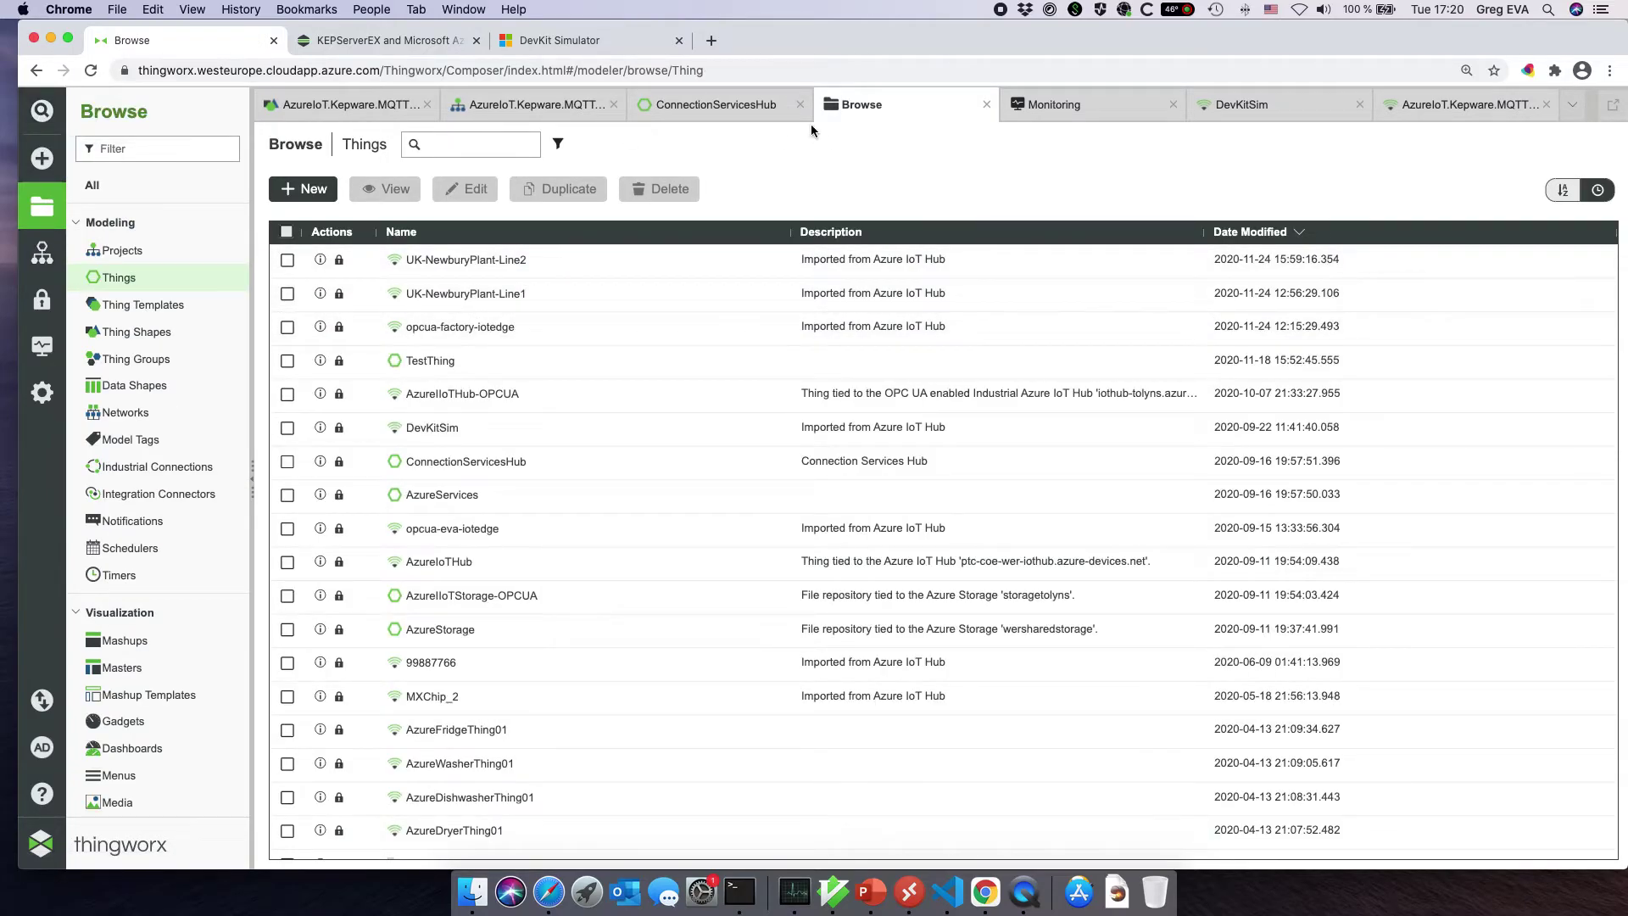
- Execute the ImportAzureIotDevices service of ConnectionServicesHub with pattern UK-* and template AzureIoT.Kepware.MQTT_TT
{"action": "left_click", "coordinate": [721, 104]}
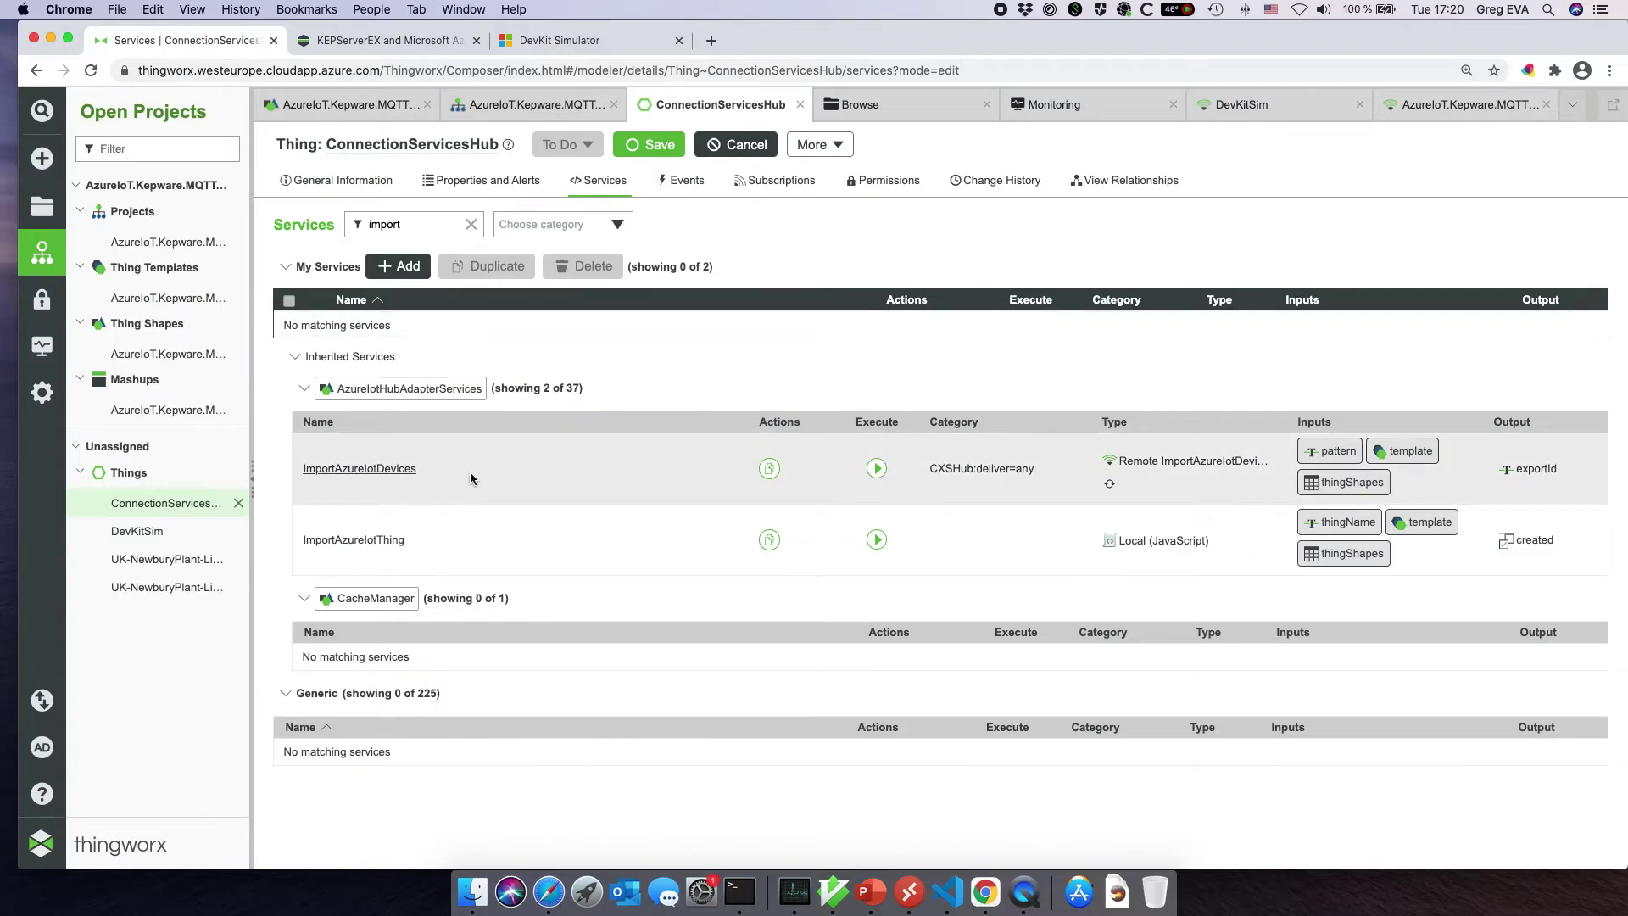
{"action": "left_click", "coordinate": [887, 471]}
{"action": "left_click", "coordinate": [156, 289]}
{"action": "type", "text": "*"}
{"action": "left_click", "coordinate": [159, 287]}
{"action": "left_click", "coordinate": [93, 288]}
{"action": "left_click_drag", "start_coordinate": [93, 287], "coordinate": [232, 301]}
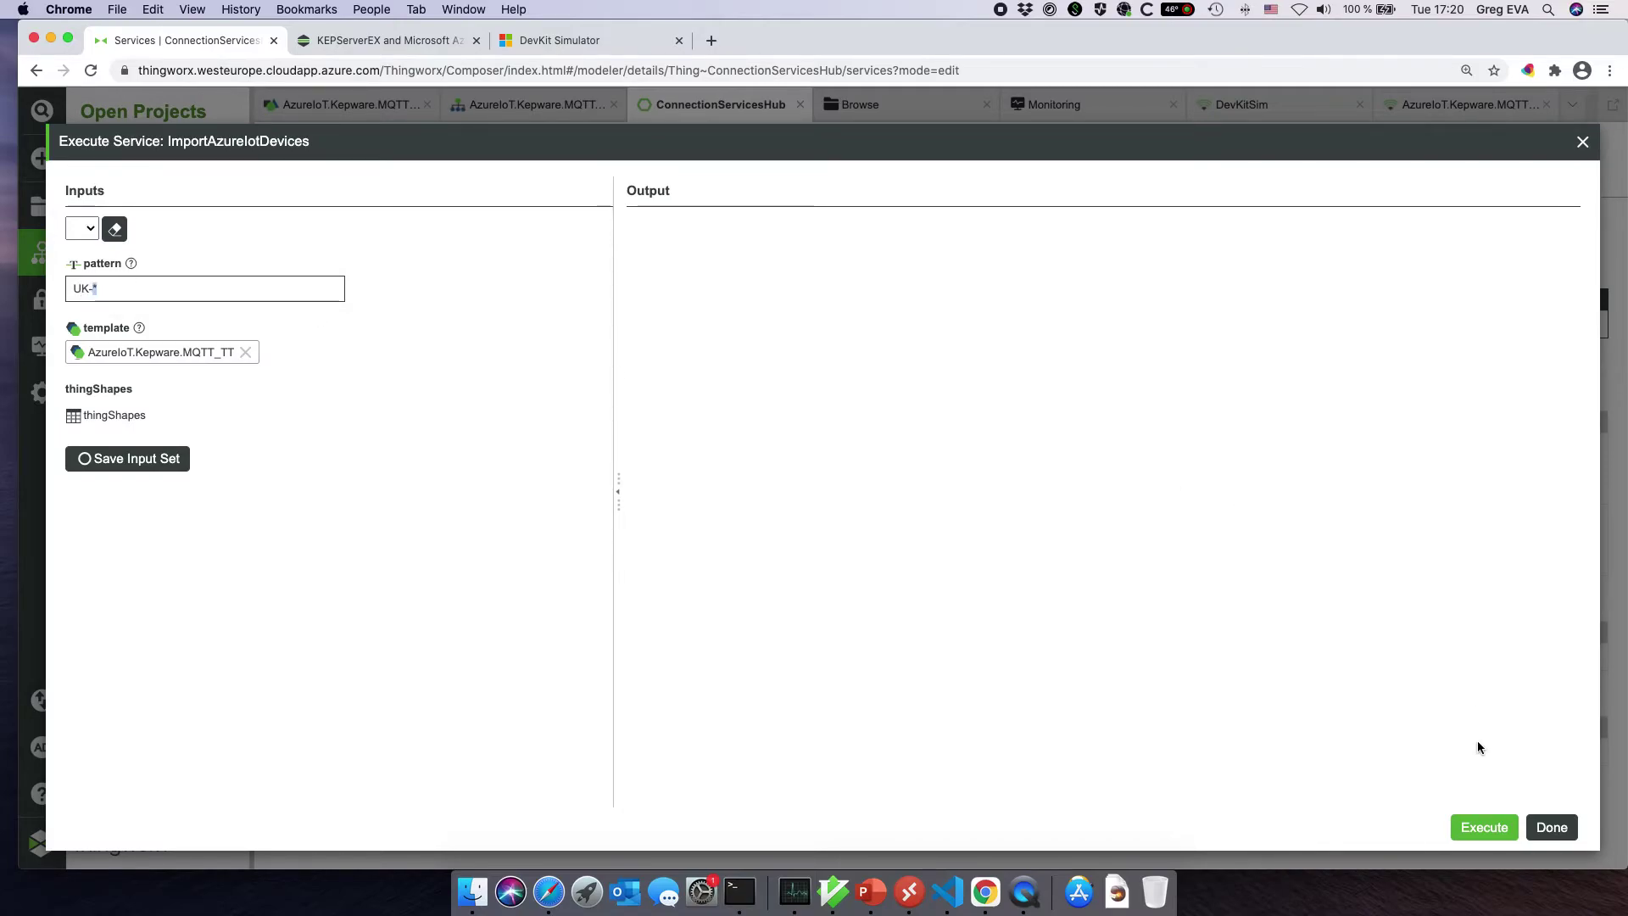
{"action": "left_click", "coordinate": [1480, 830]}
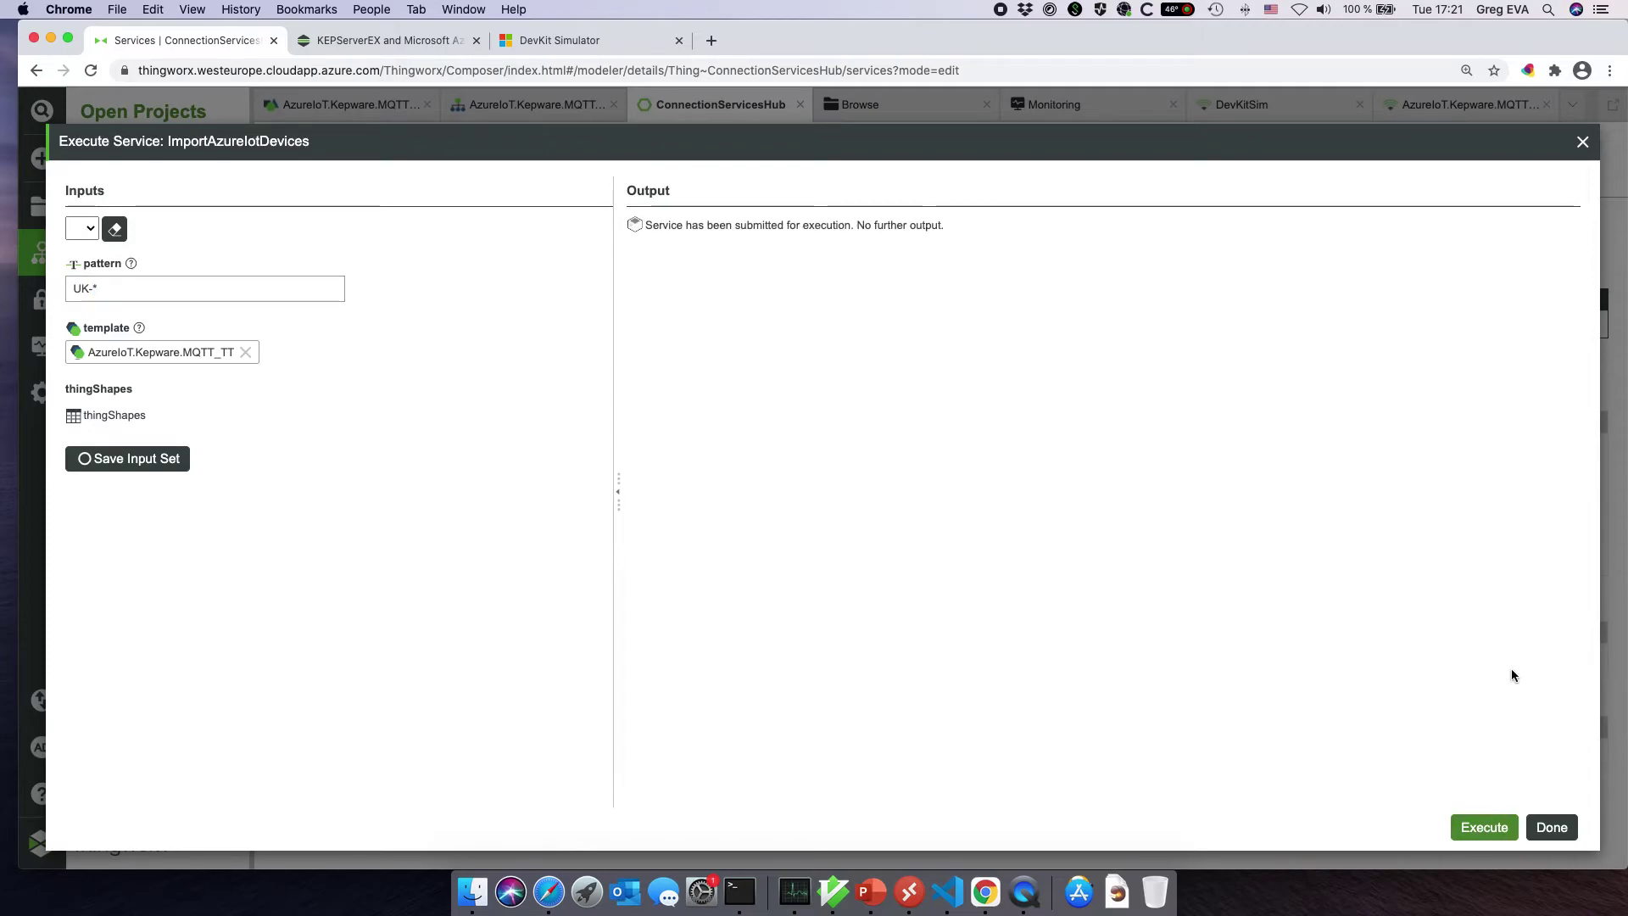
{"action": "left_click", "coordinate": [1559, 837]}
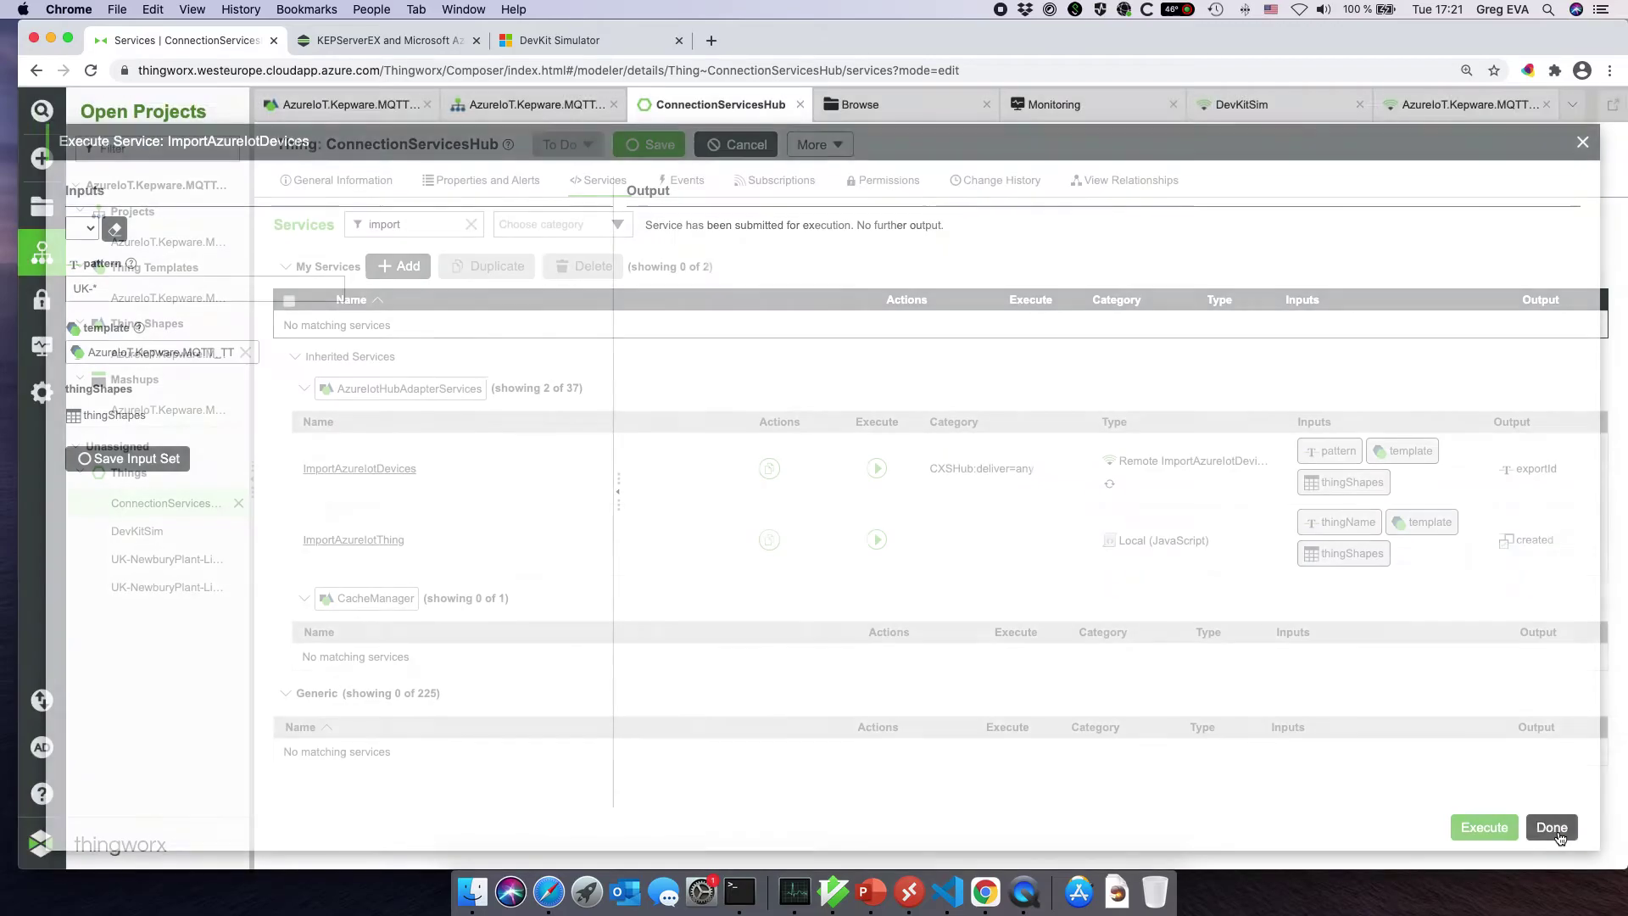
- Find the newly imported UK-NewburyPlant-Line3 Thing and open its properties
{"action": "left_click", "coordinate": [45, 202]}
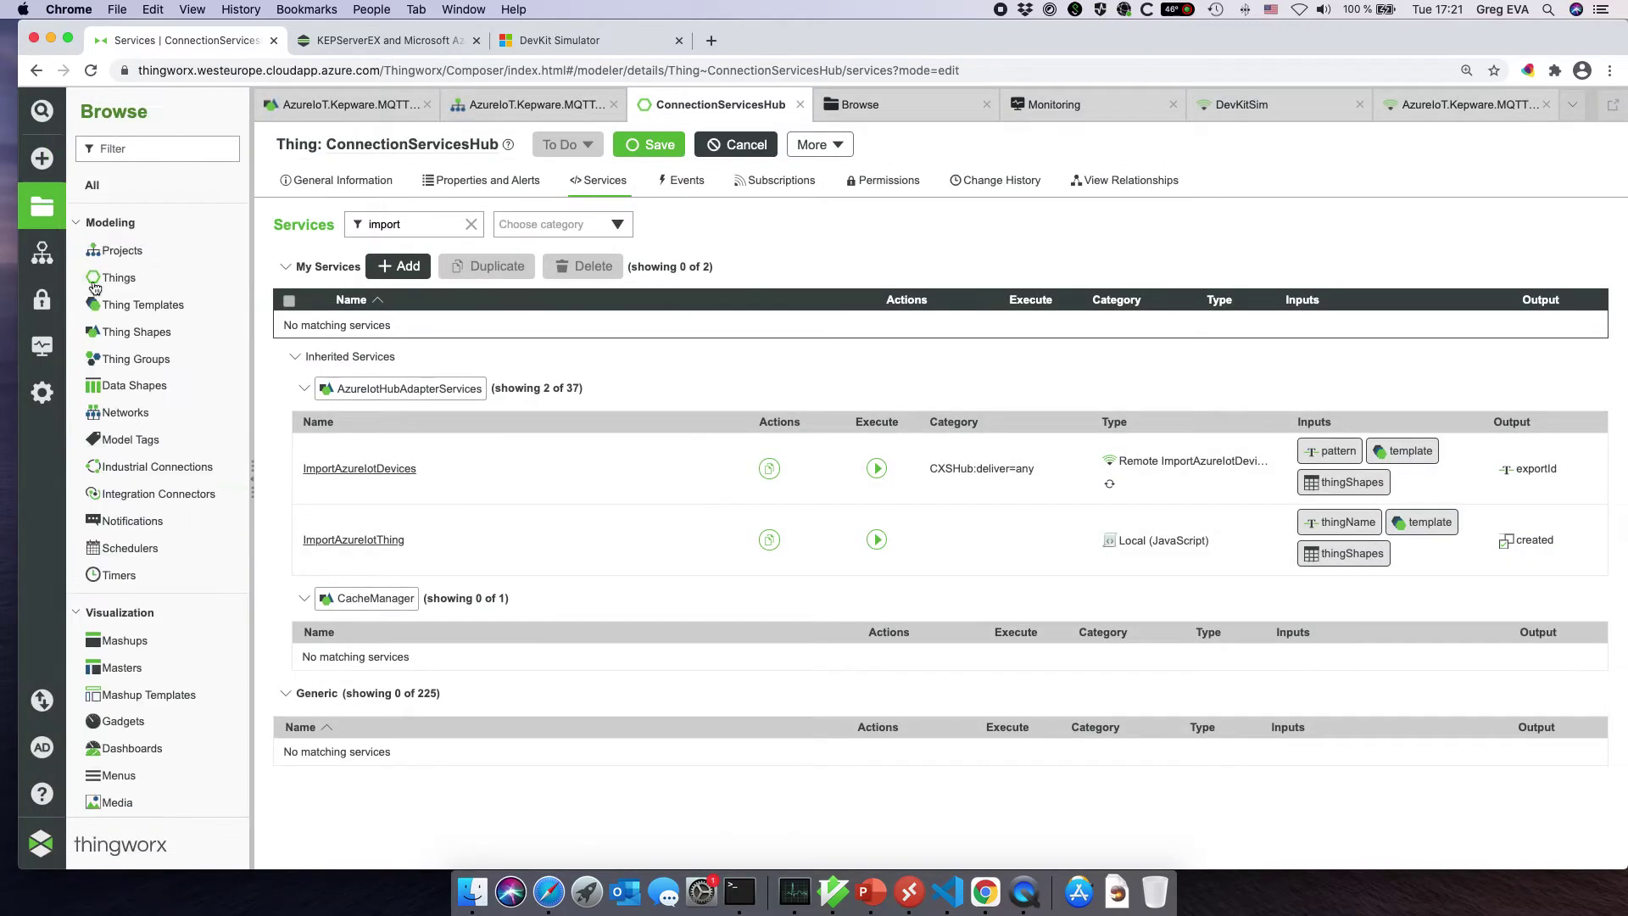
{"action": "left_click", "coordinate": [118, 277]}
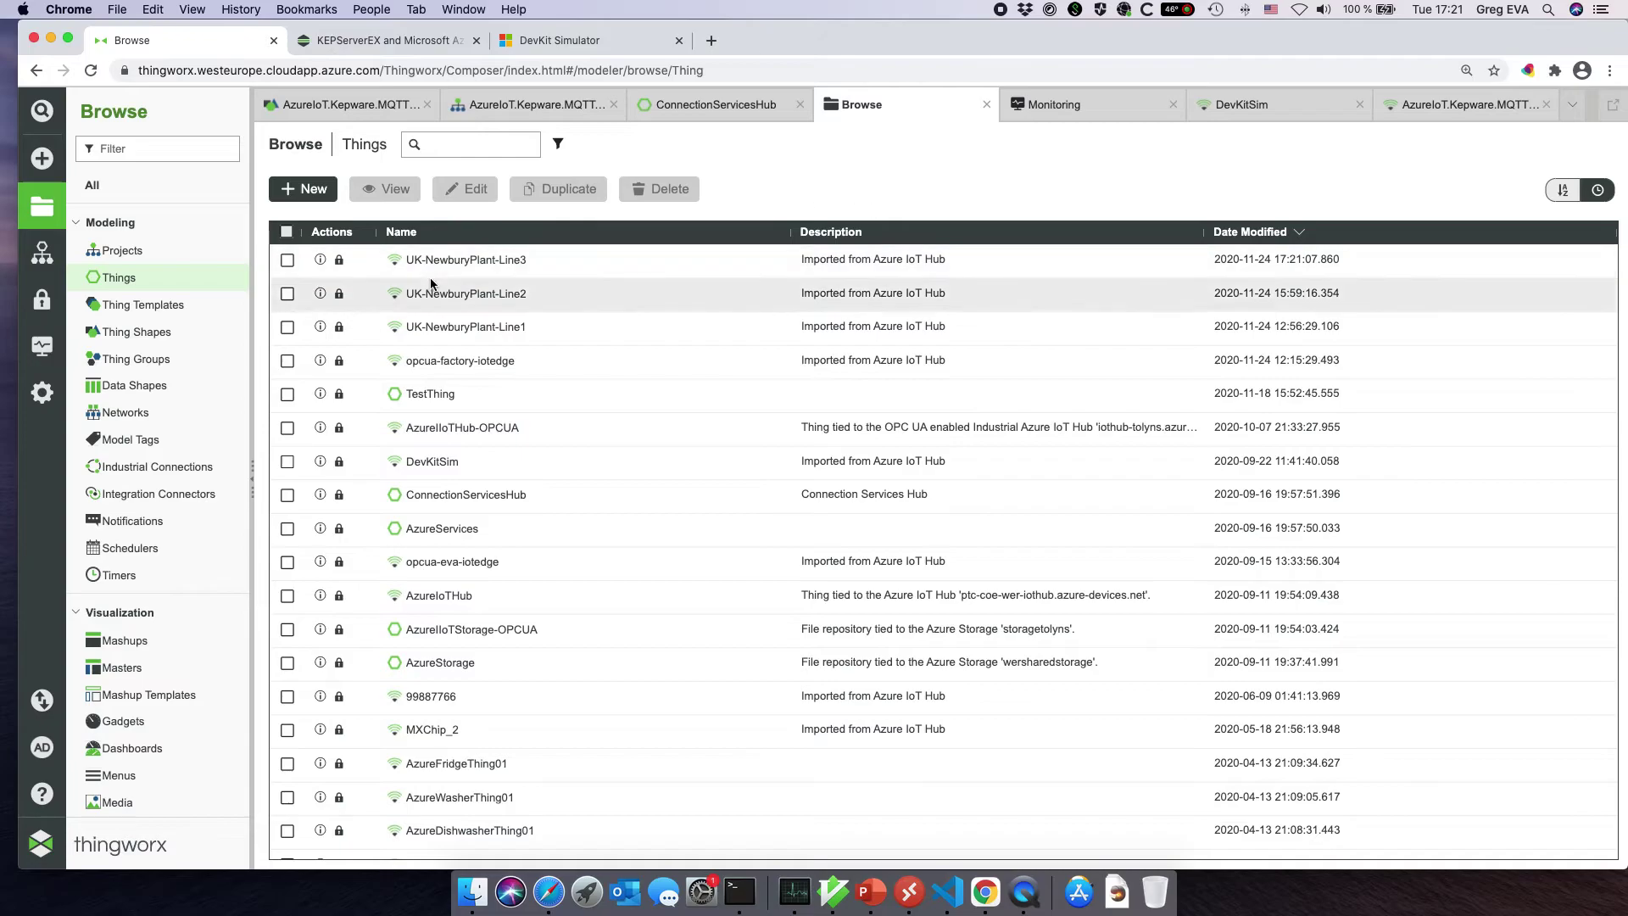
{"action": "left_click", "coordinate": [466, 261]}
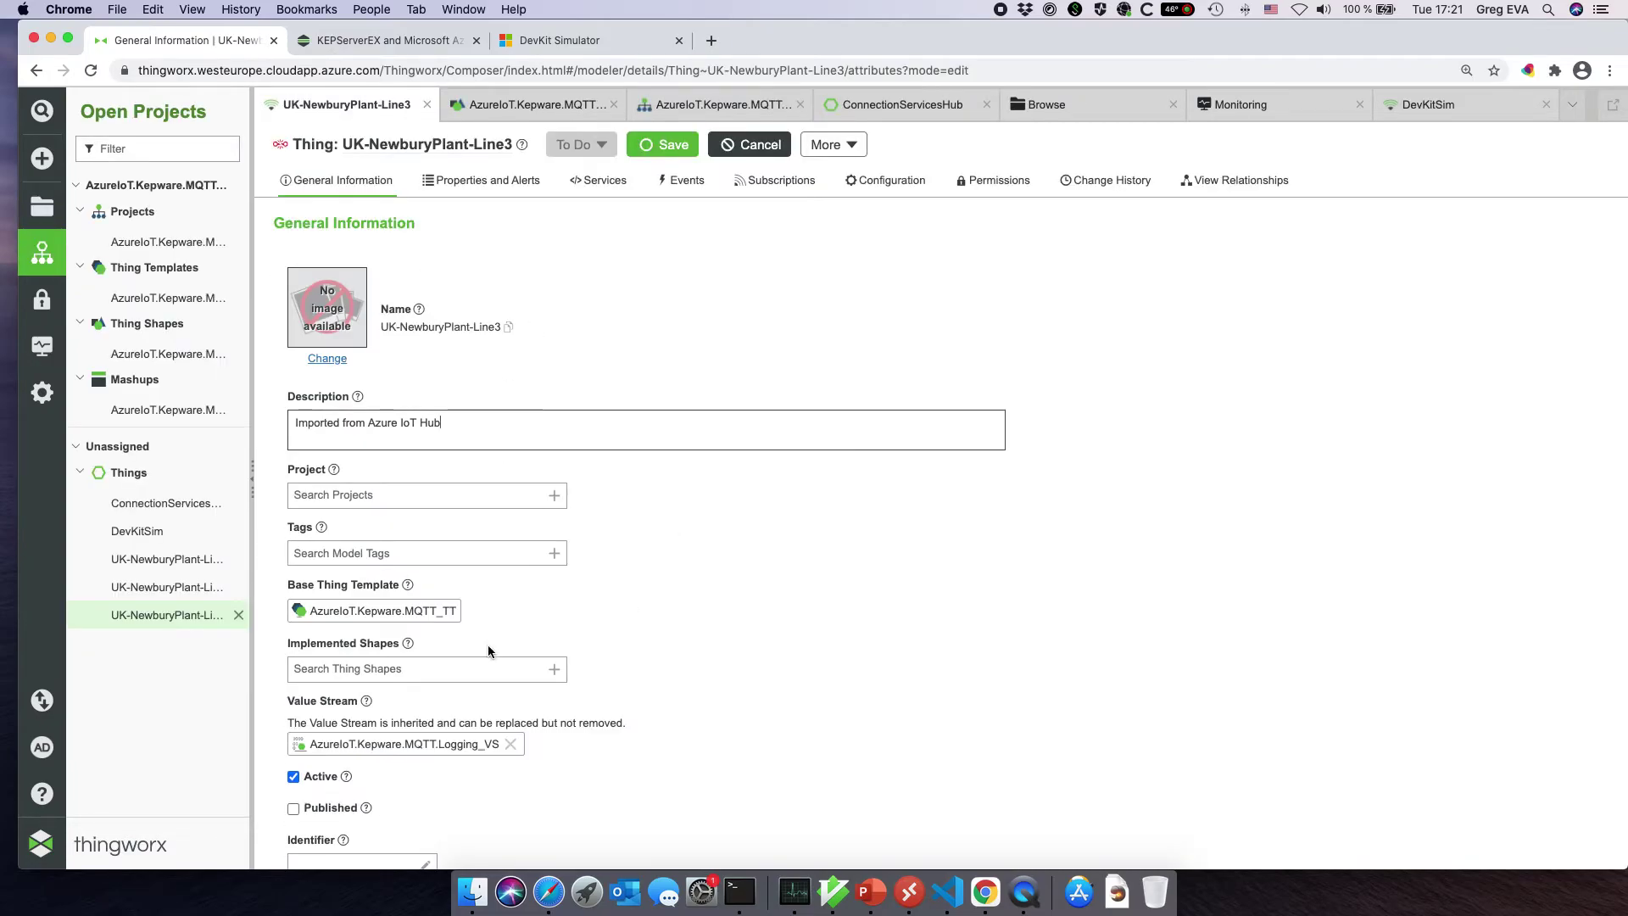
{"action": "left_click", "coordinate": [486, 180]}
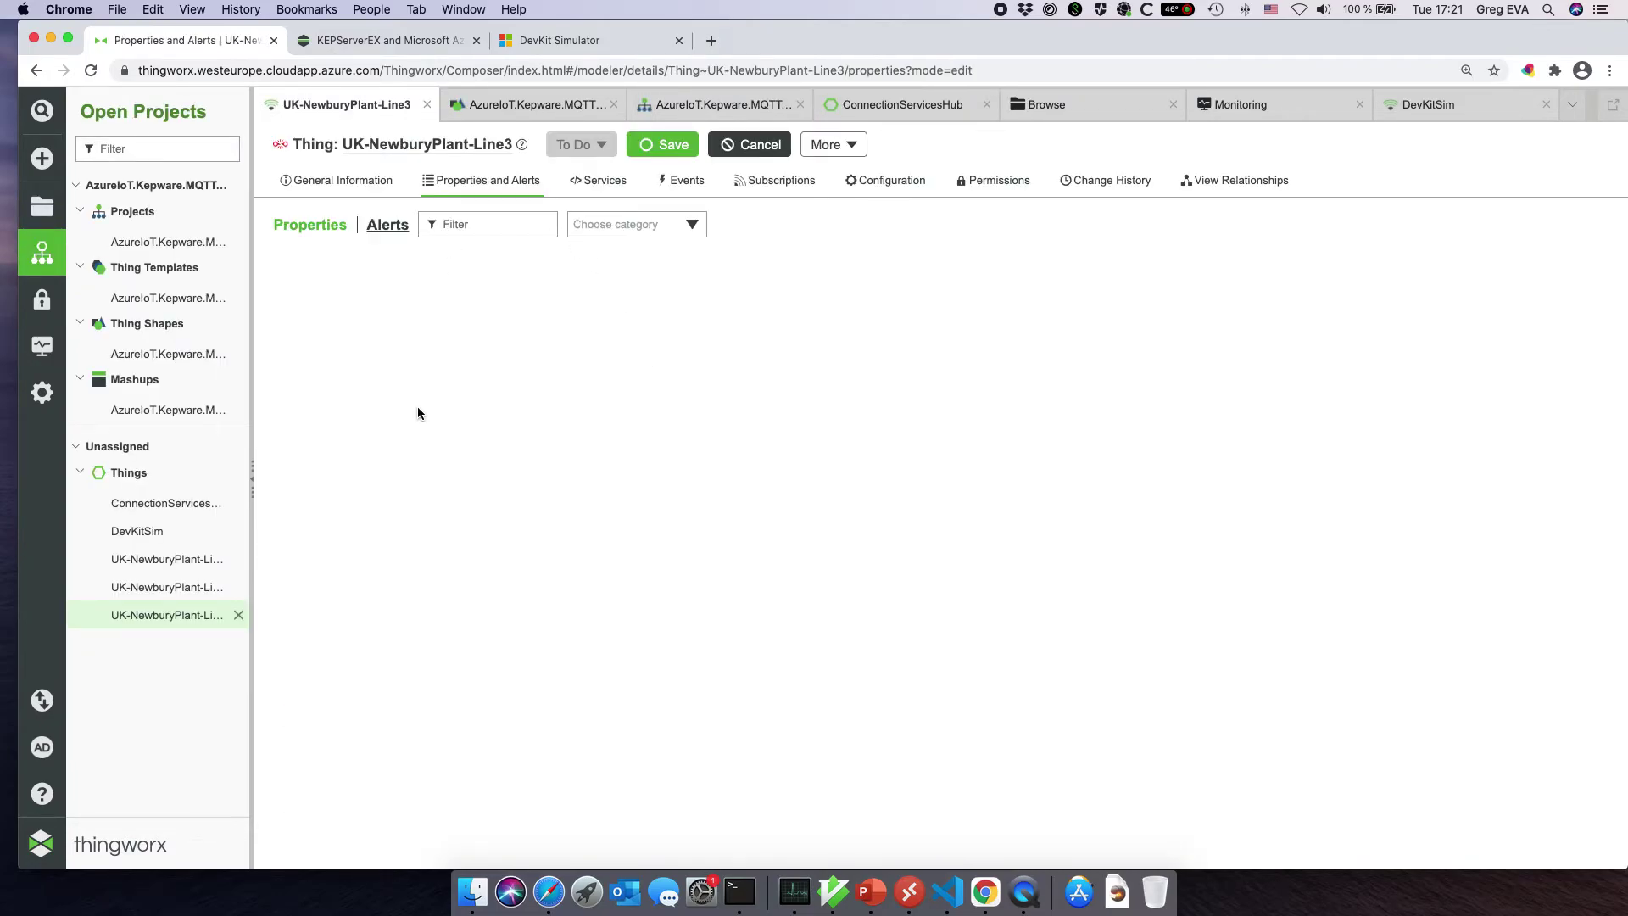
- Set the gatewayThing property of UK-NewburyPlant-Line3 to AzureIIoTHub-OPCUA and save the Thing
{"action": "left_click", "coordinate": [965, 454]}
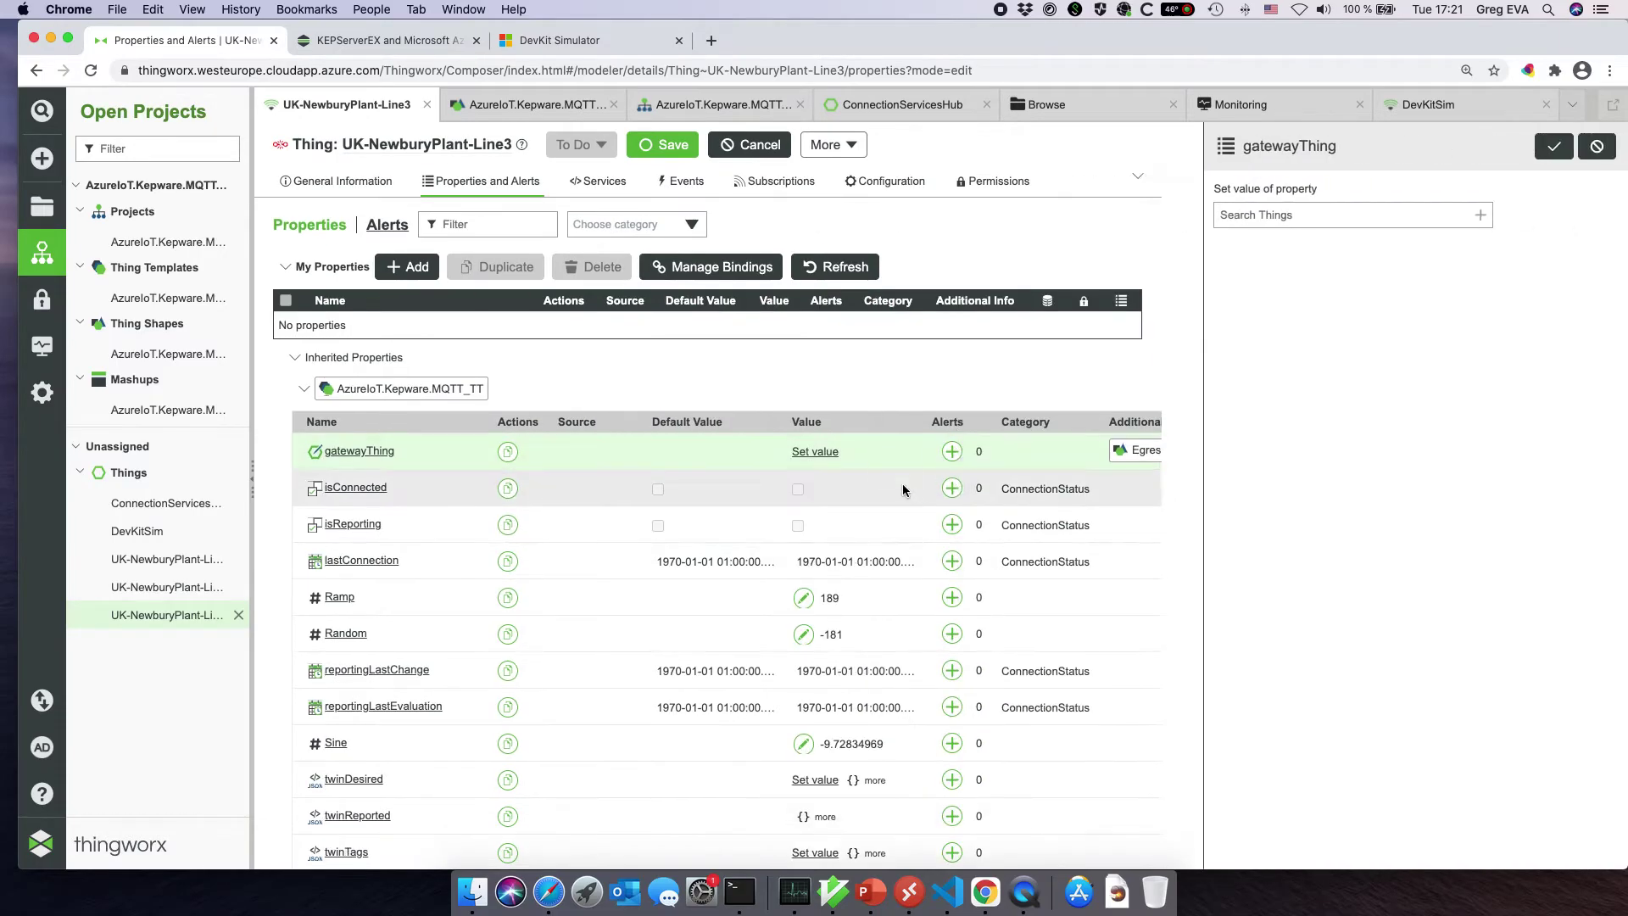
{"action": "left_click", "coordinate": [1377, 217]}
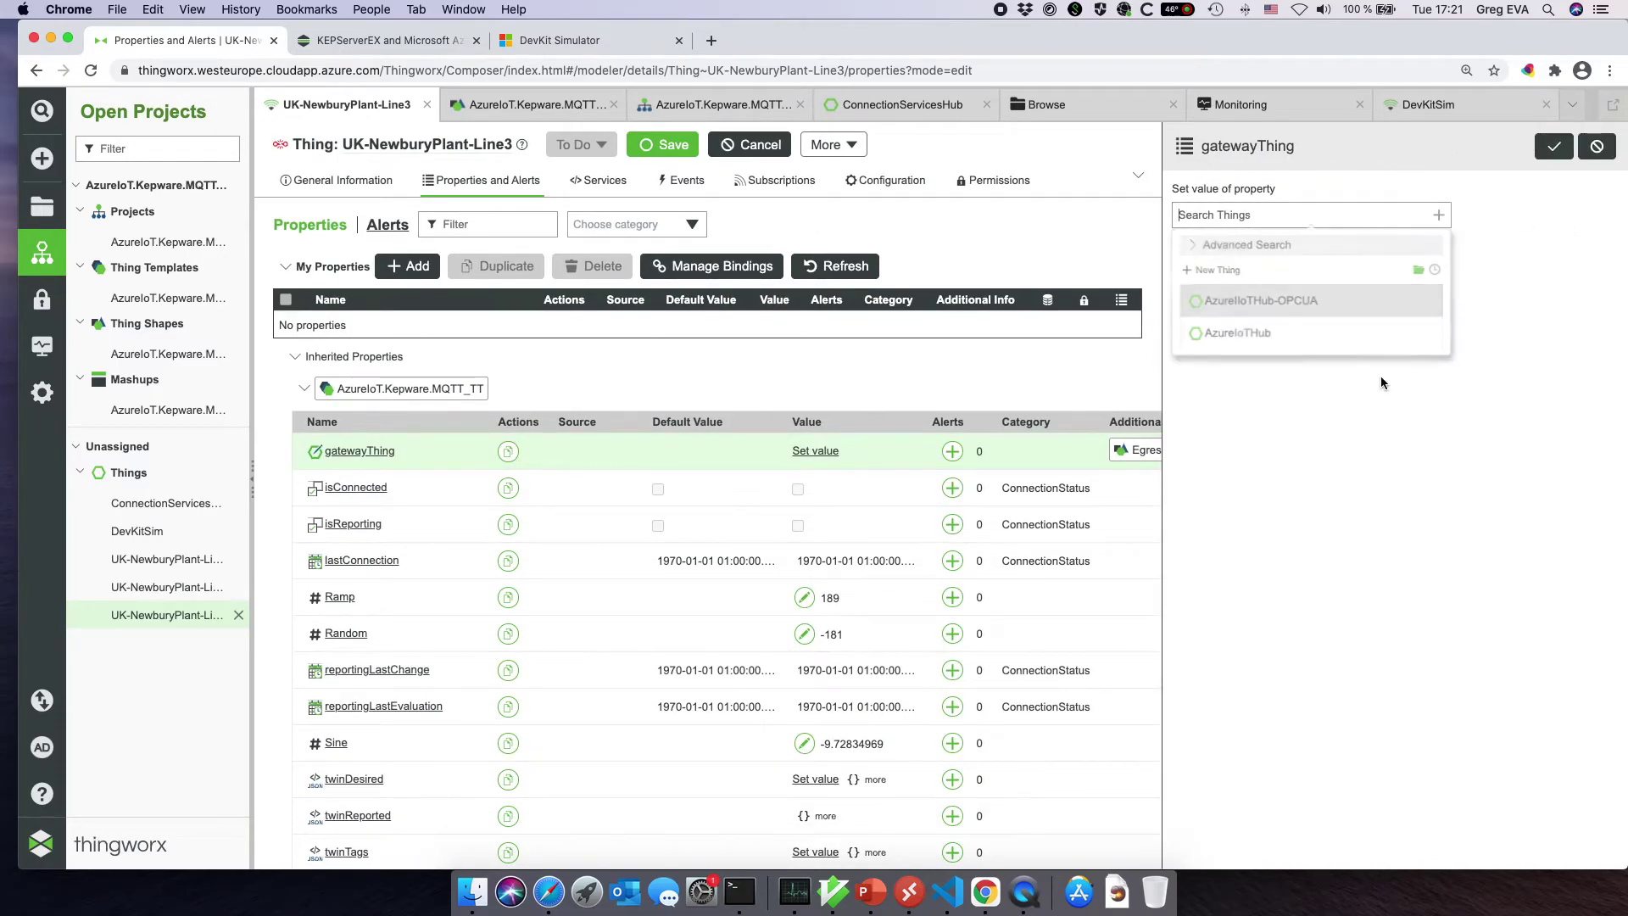
{"action": "left_click", "coordinate": [1199, 302]}
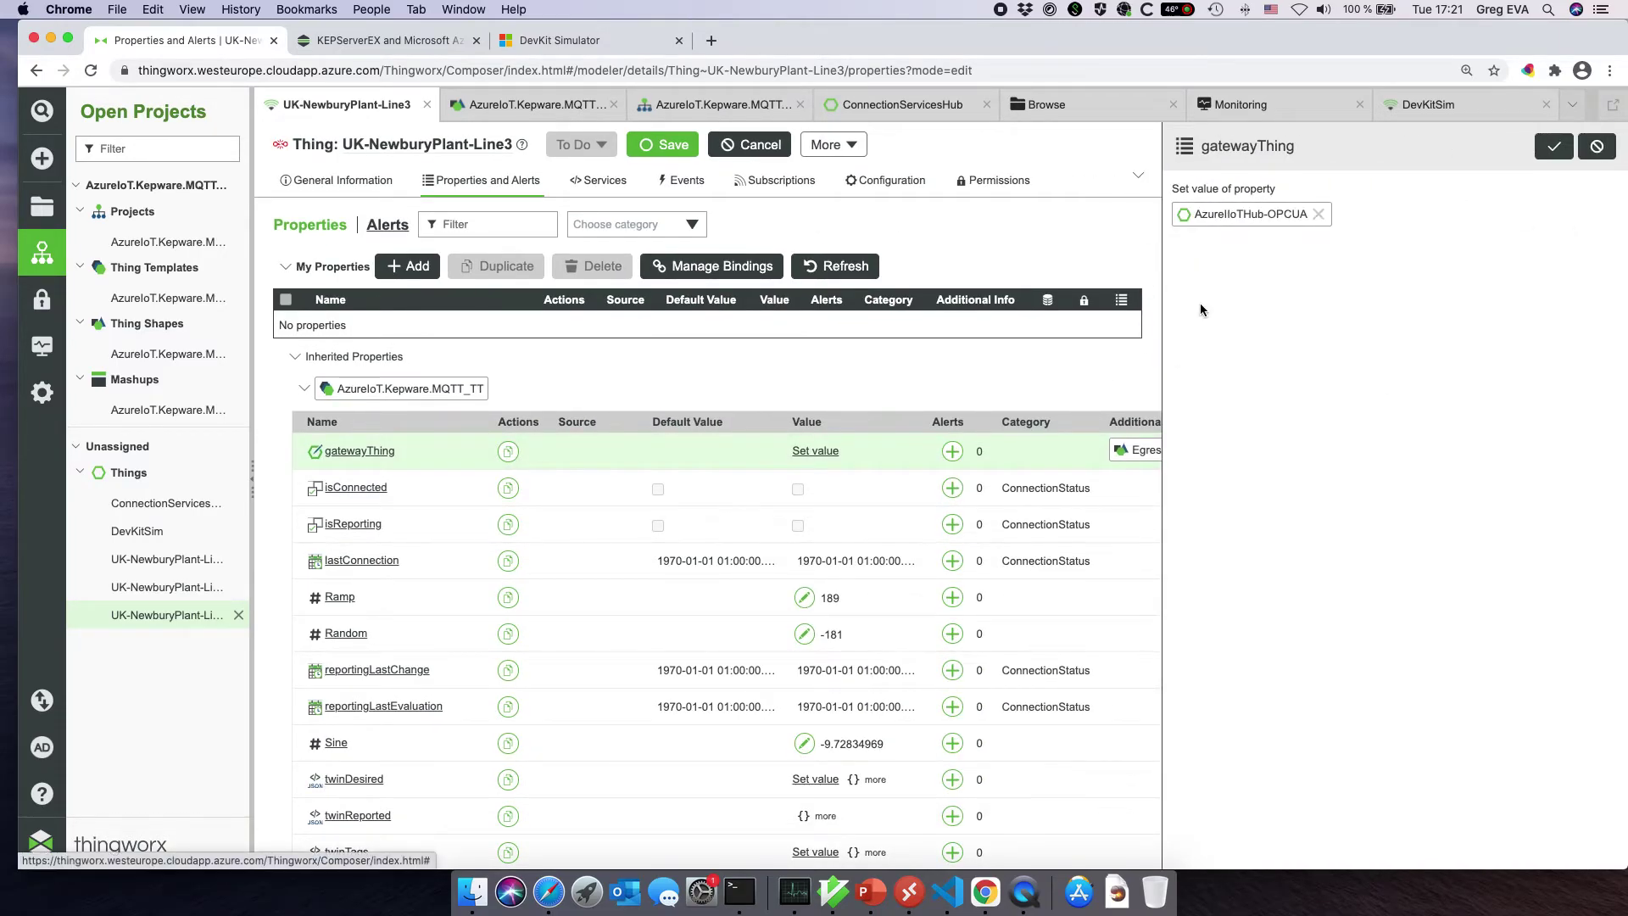
{"action": "left_click", "coordinate": [1550, 148]}
{"action": "left_click", "coordinate": [664, 144]}
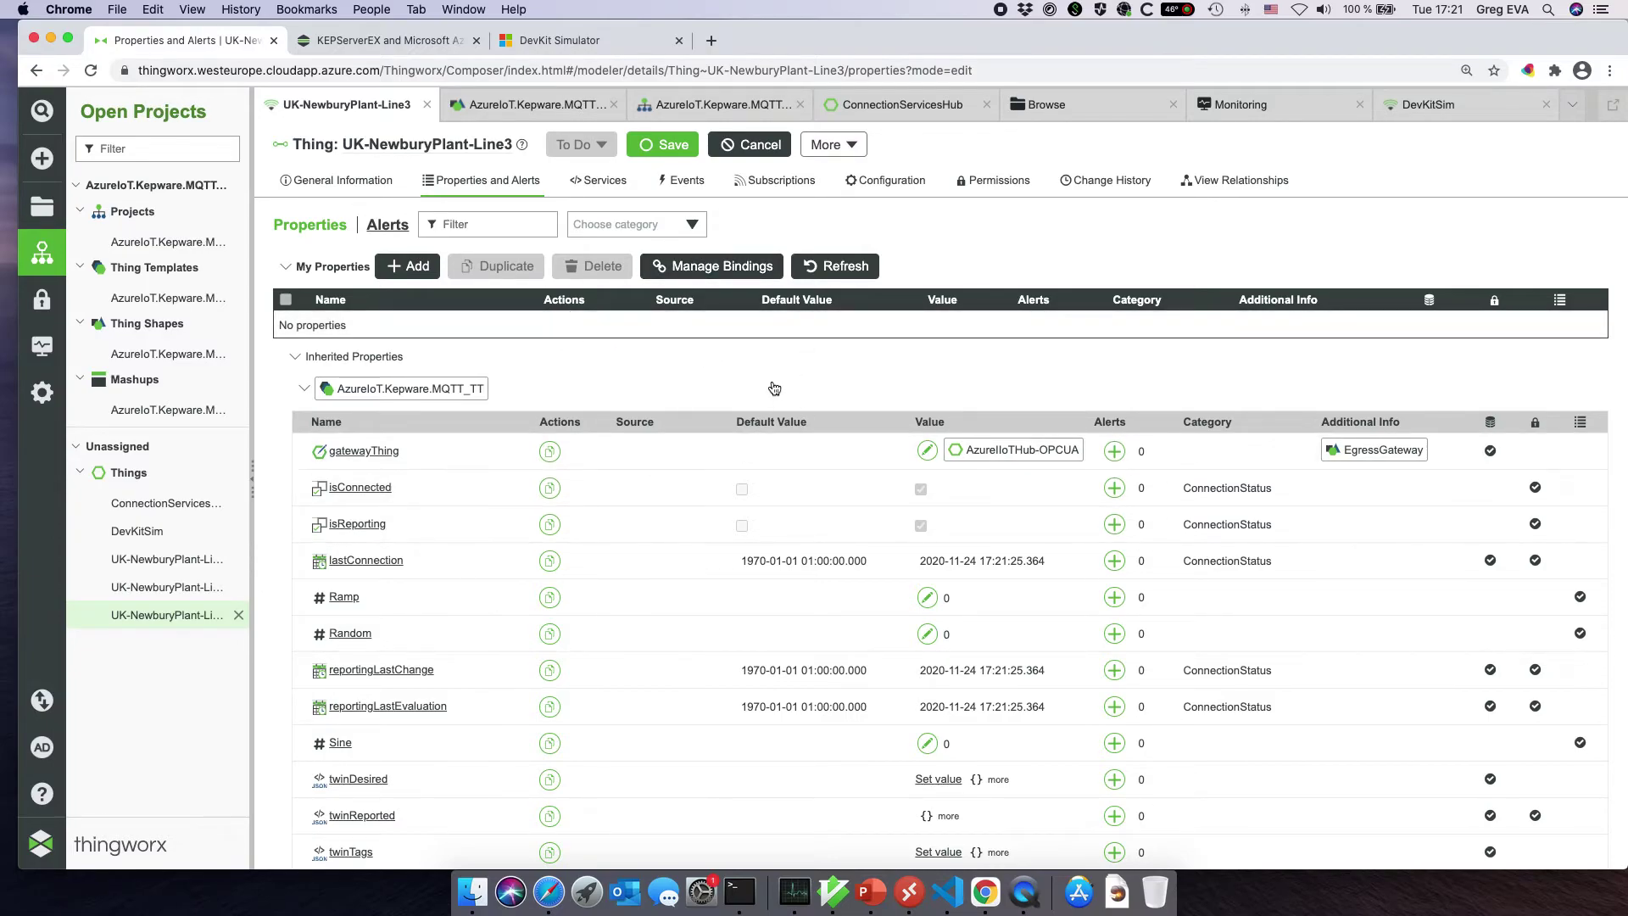
- Refresh the property values of UK-NewburyPlant-Line3 to check the incoming Ramp, Random and Sine data
{"action": "left_click", "coordinate": [846, 267]}
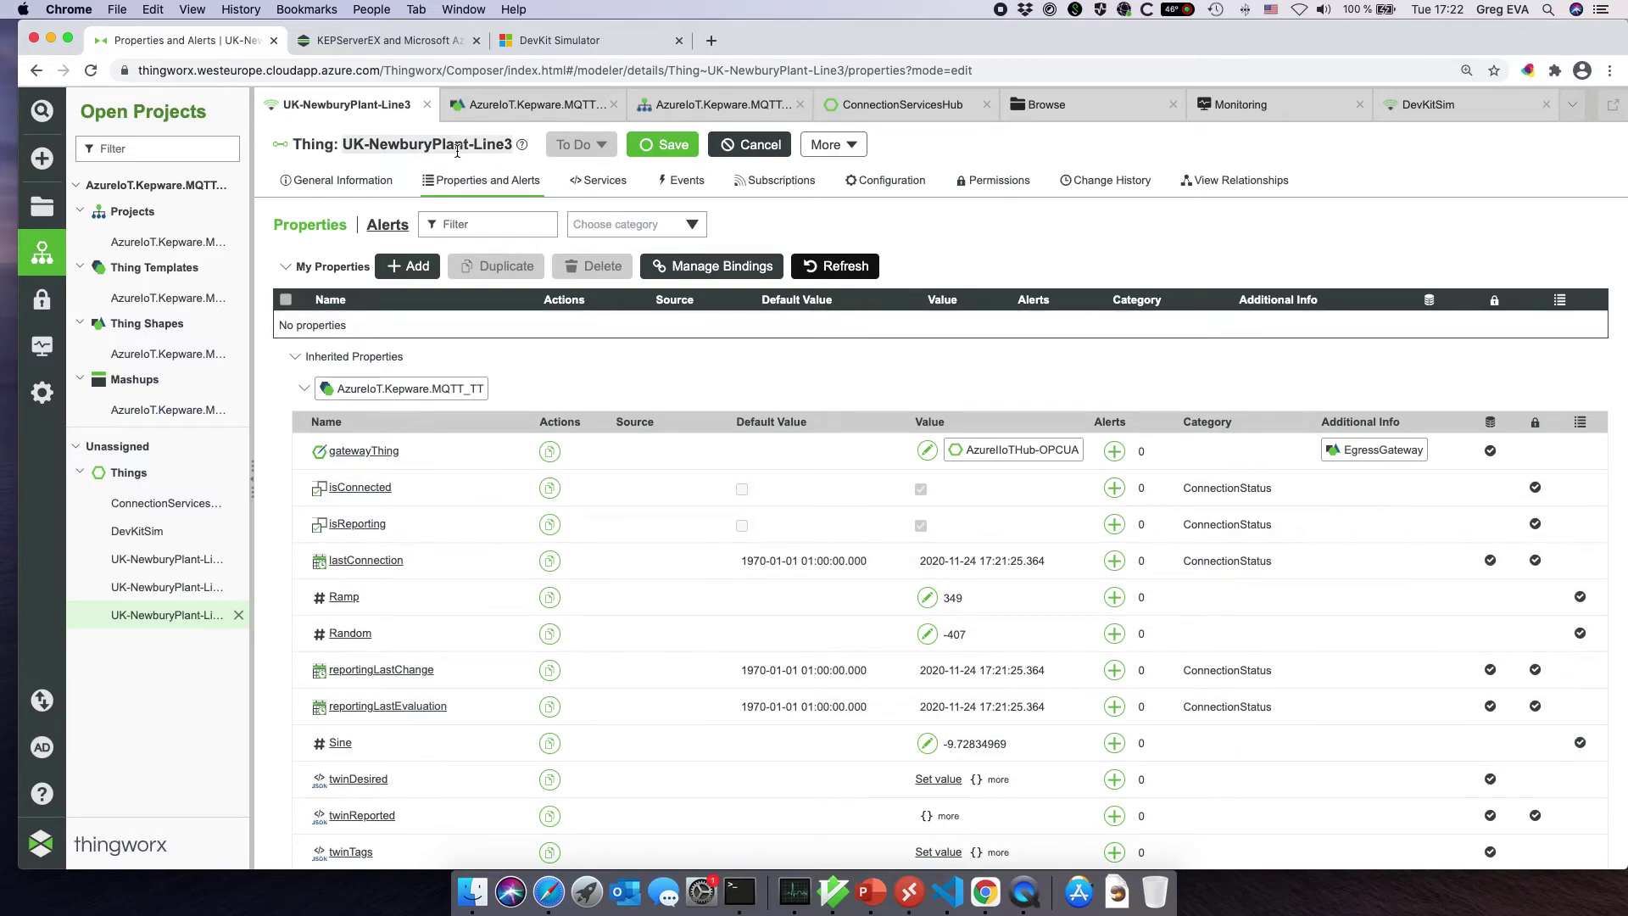
{"action": "double_click", "coordinate": [483, 145]}
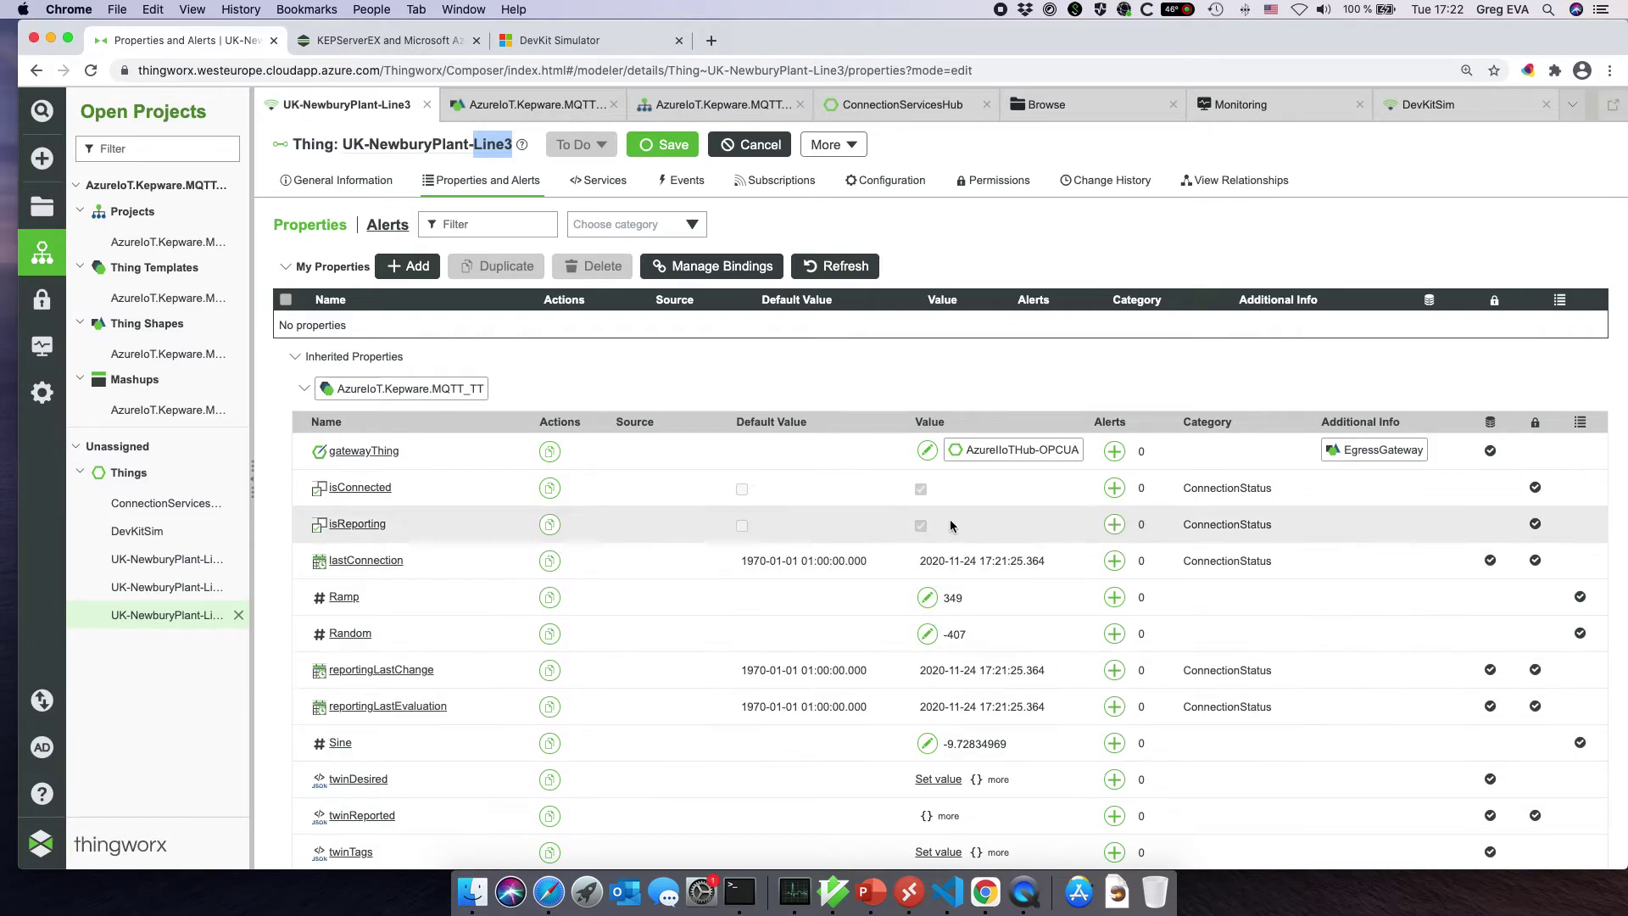
{"action": "left_click", "coordinate": [845, 278]}
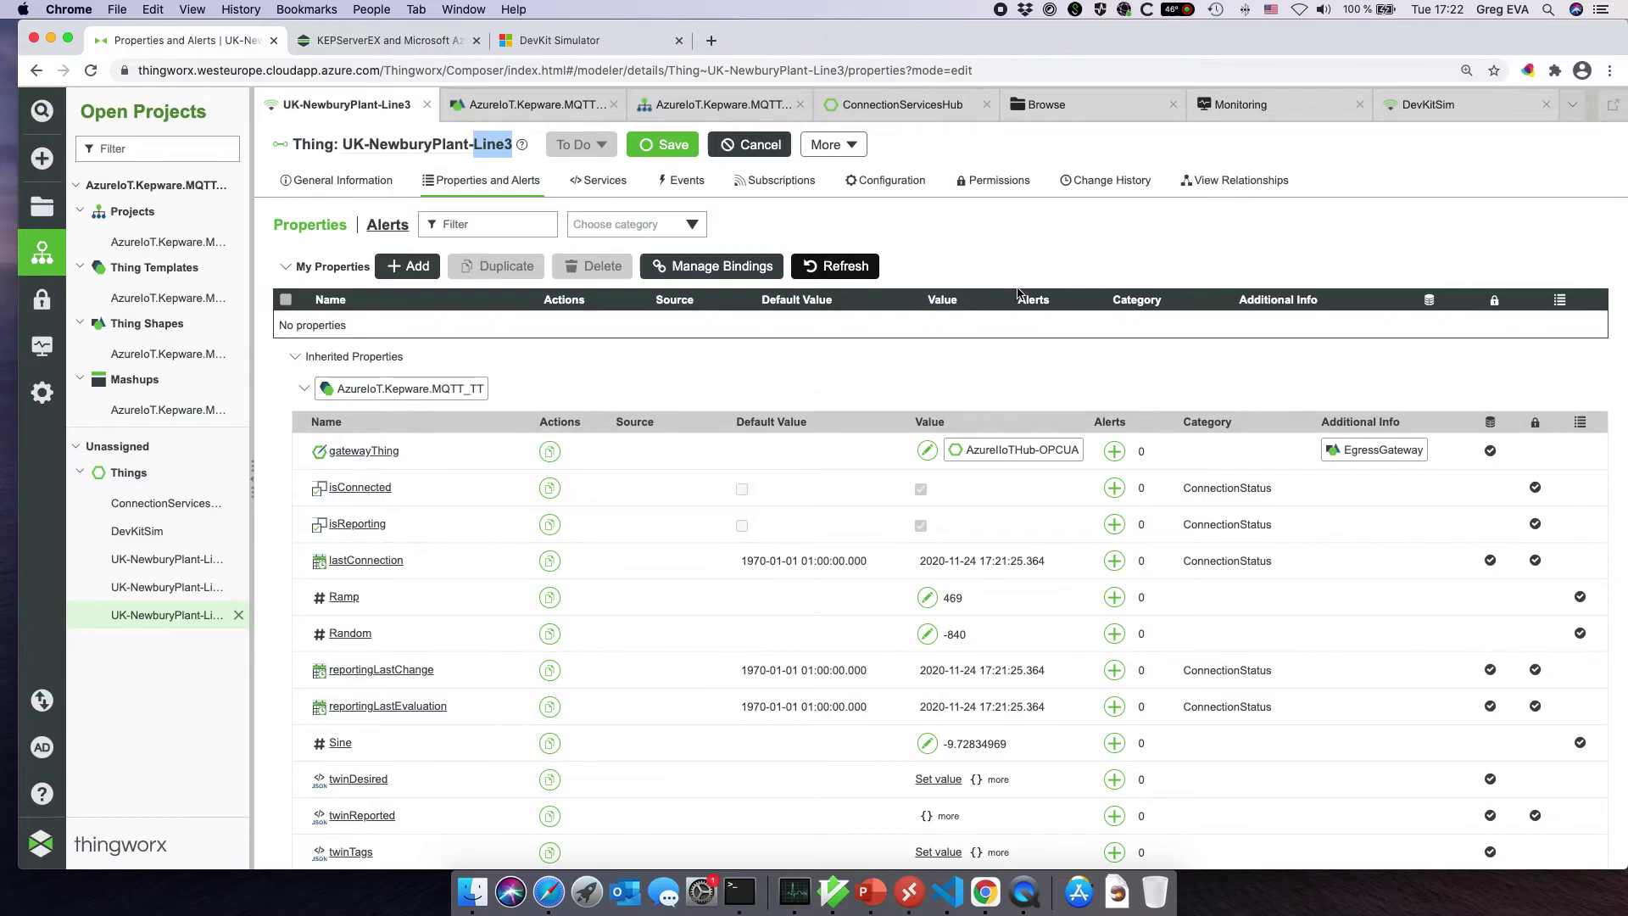
{"action": "left_click", "coordinate": [993, 267]}
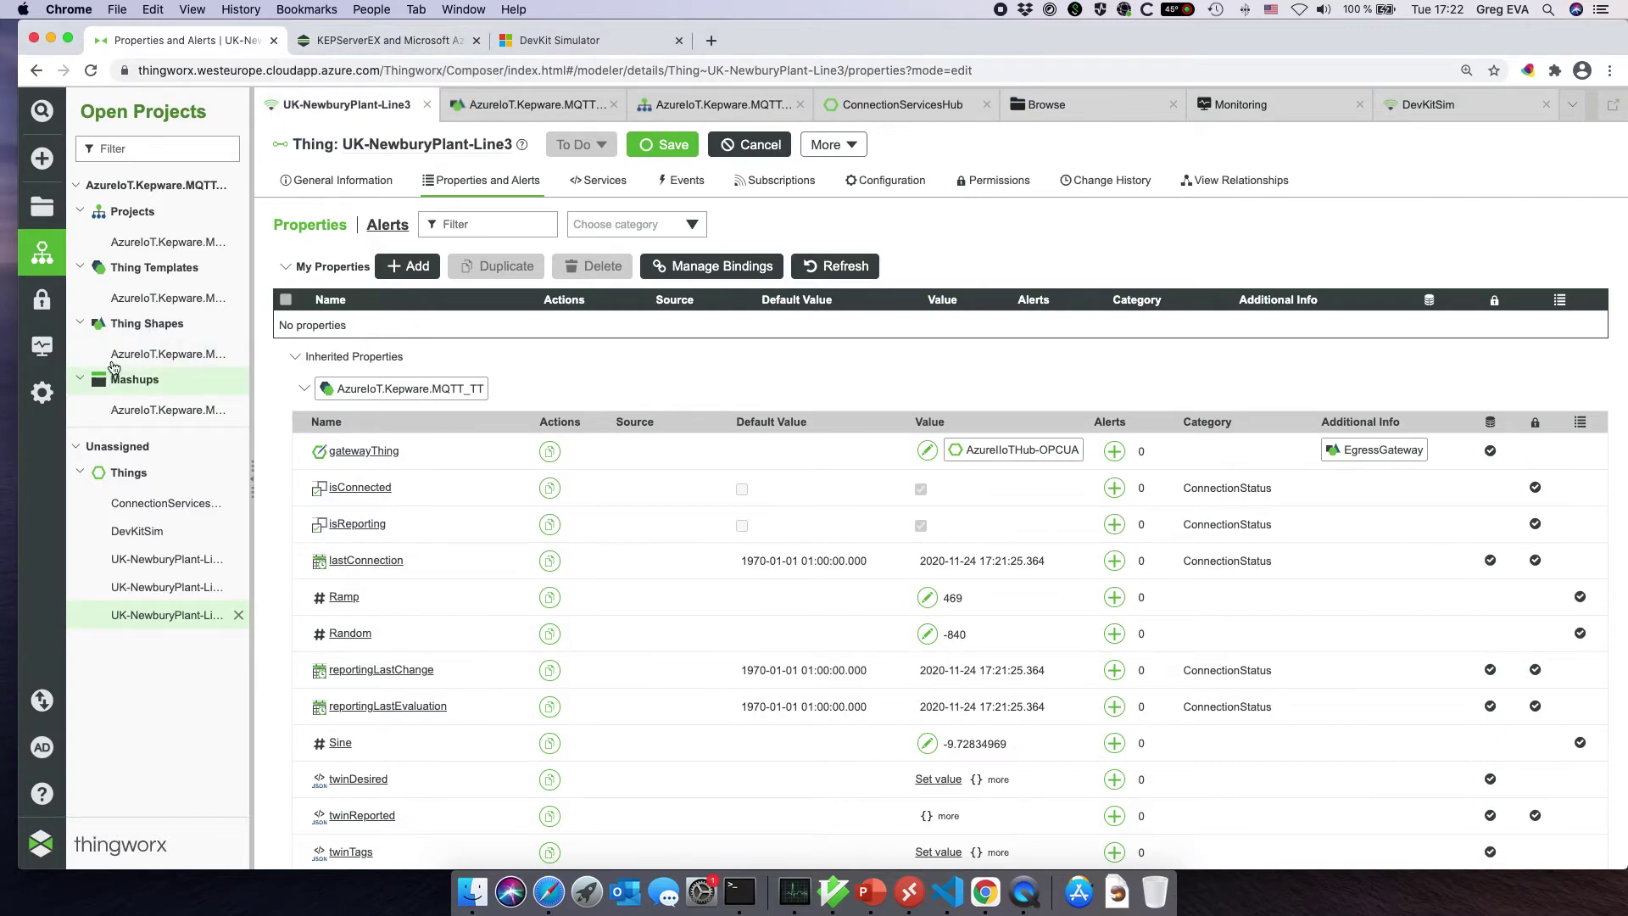
- Open the AzureIoT.Kepware.MQTT.Test_Mashup mashup, narrow the project navigation to enlarge the design area, and view the mashup at runtime
{"action": "left_click", "coordinate": [42, 206]}
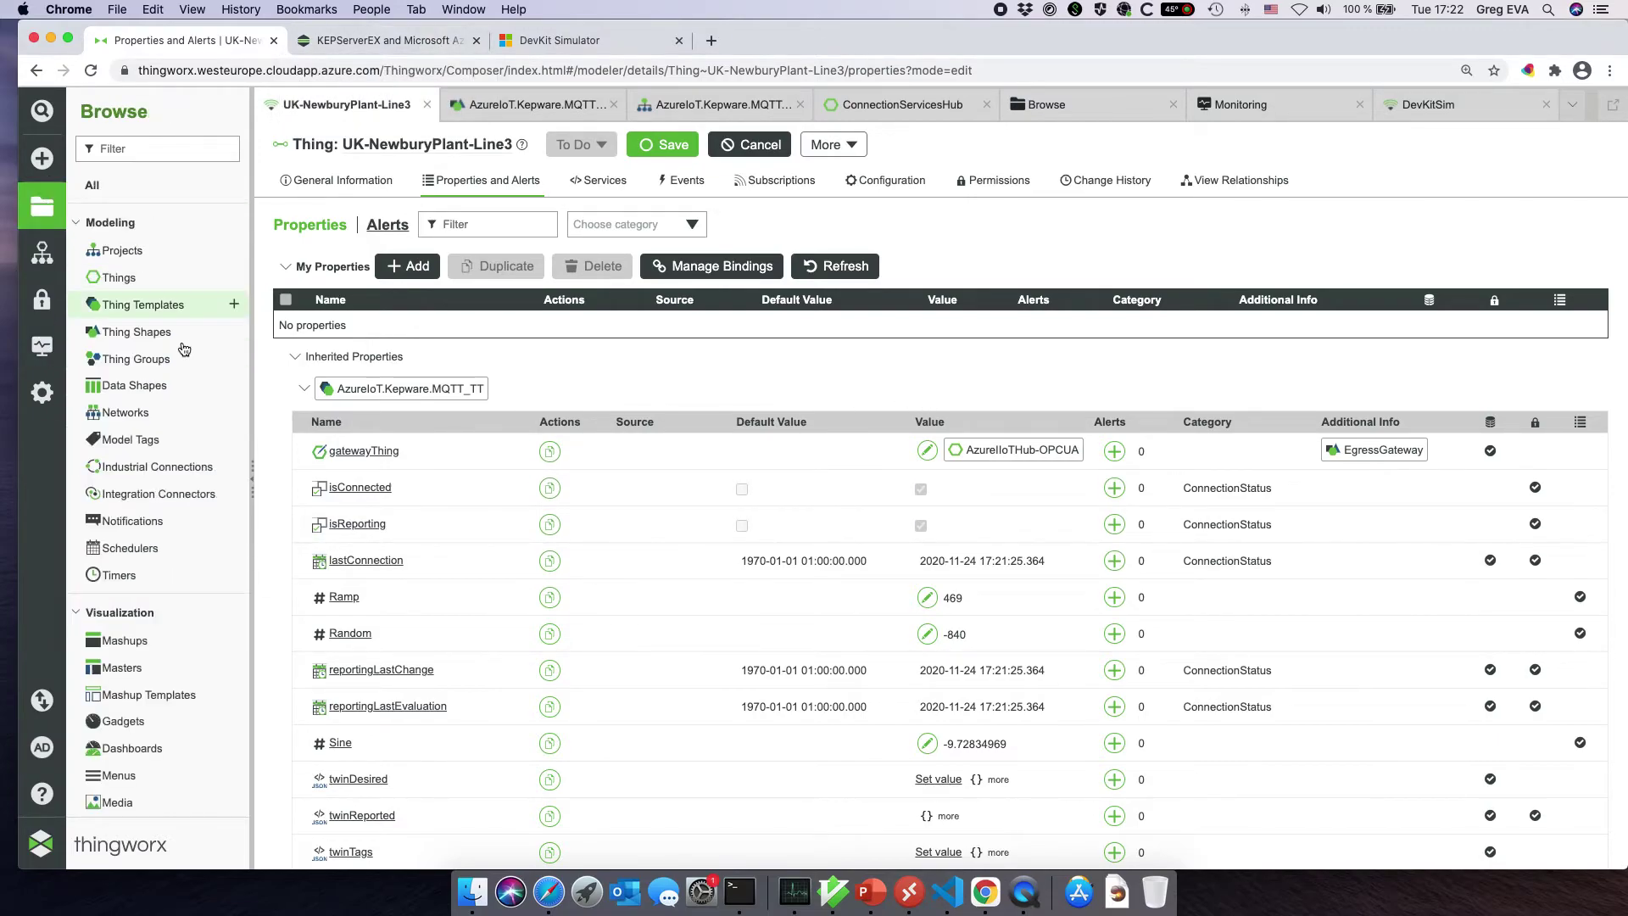
{"action": "left_click", "coordinate": [150, 649]}
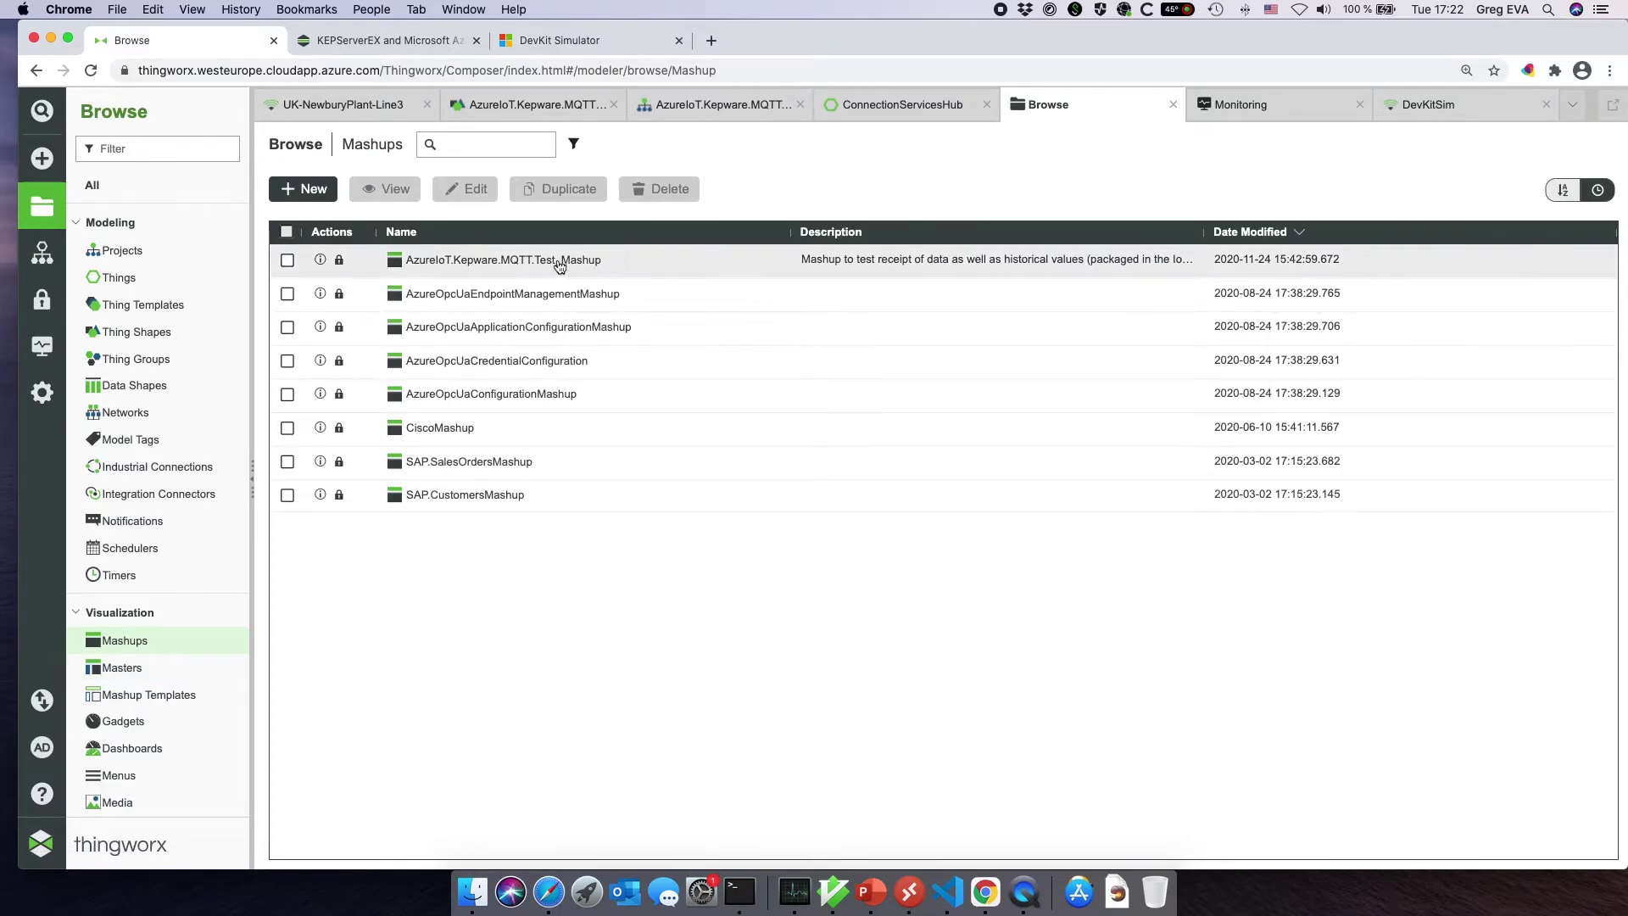
{"action": "left_click", "coordinate": [545, 261]}
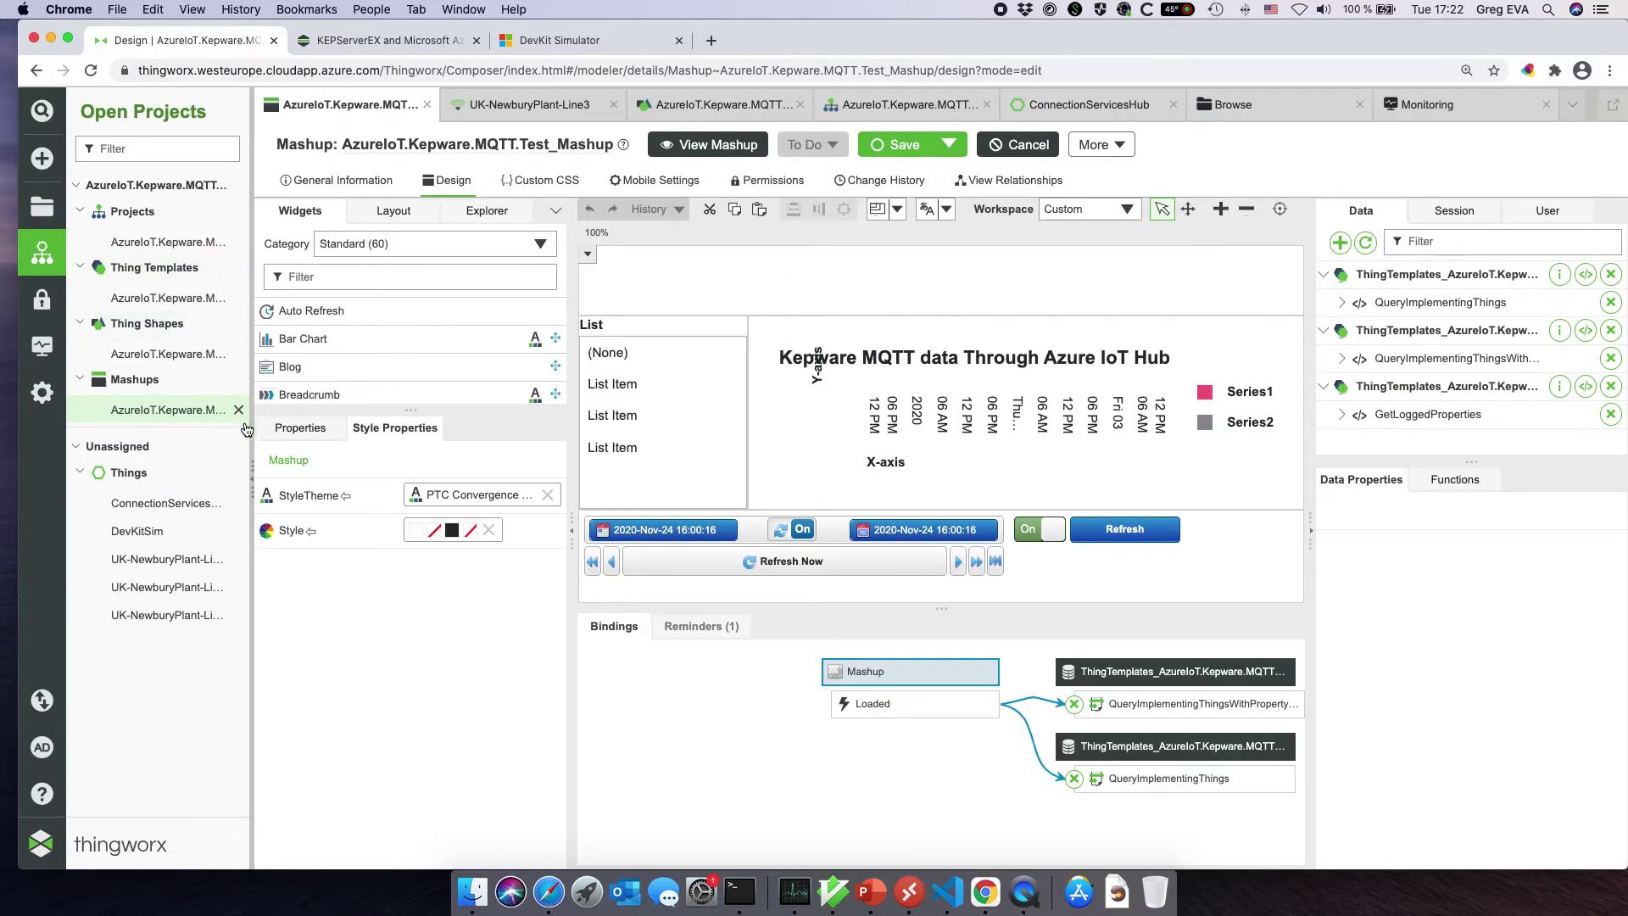
{"action": "left_click_drag", "start_coordinate": [250, 490], "coordinate": [206, 490]}
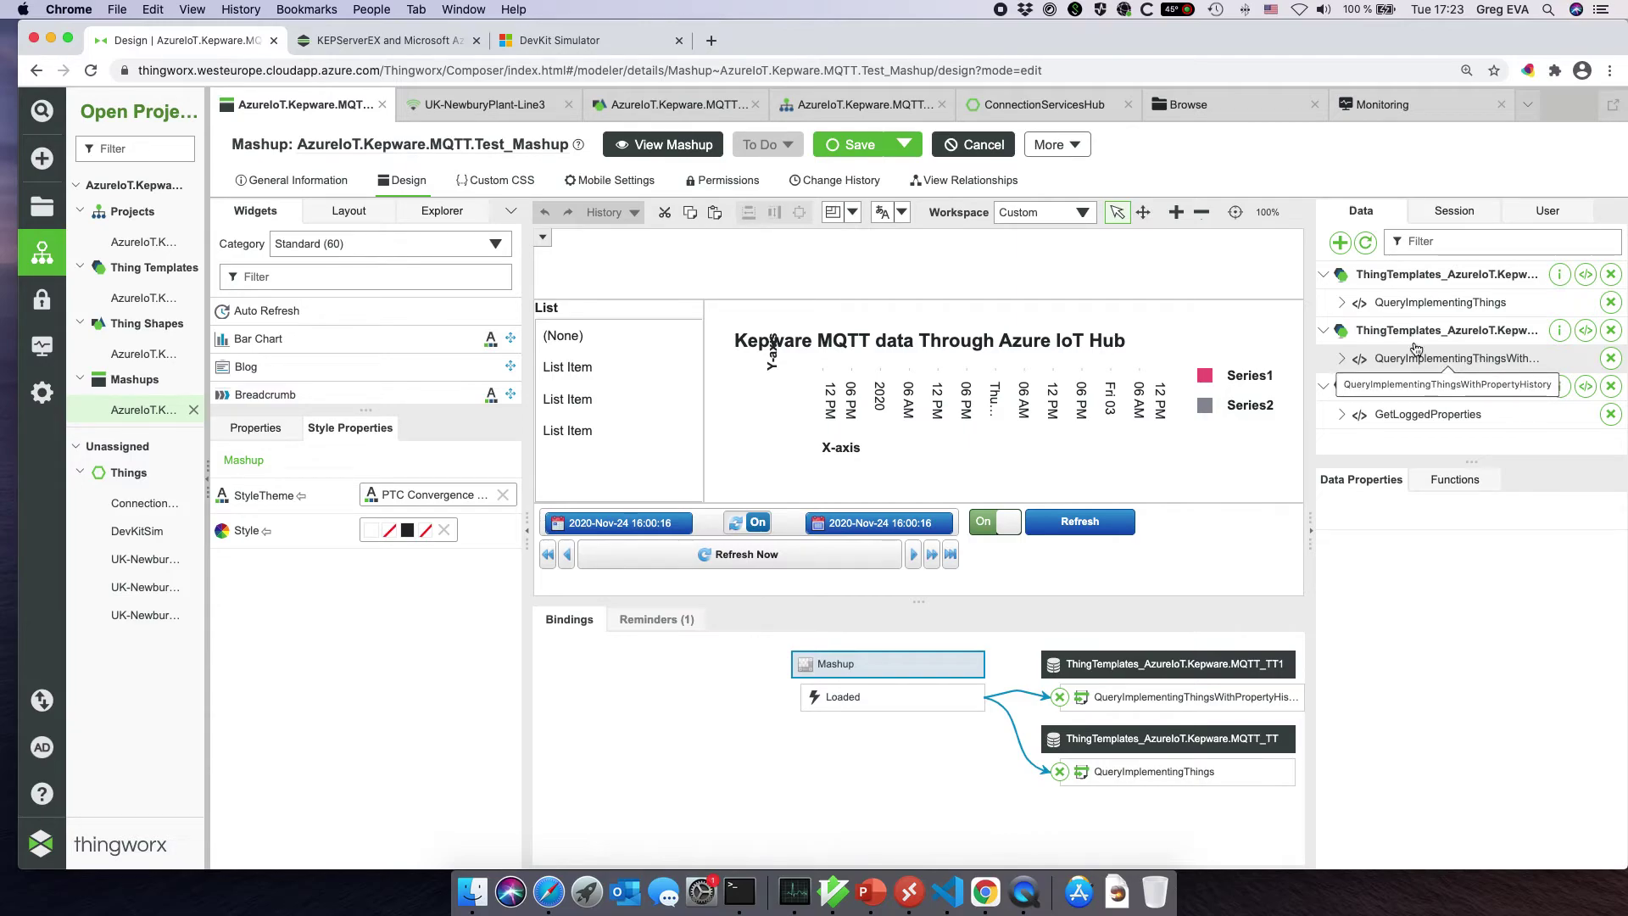
{"action": "left_click", "coordinate": [676, 145]}
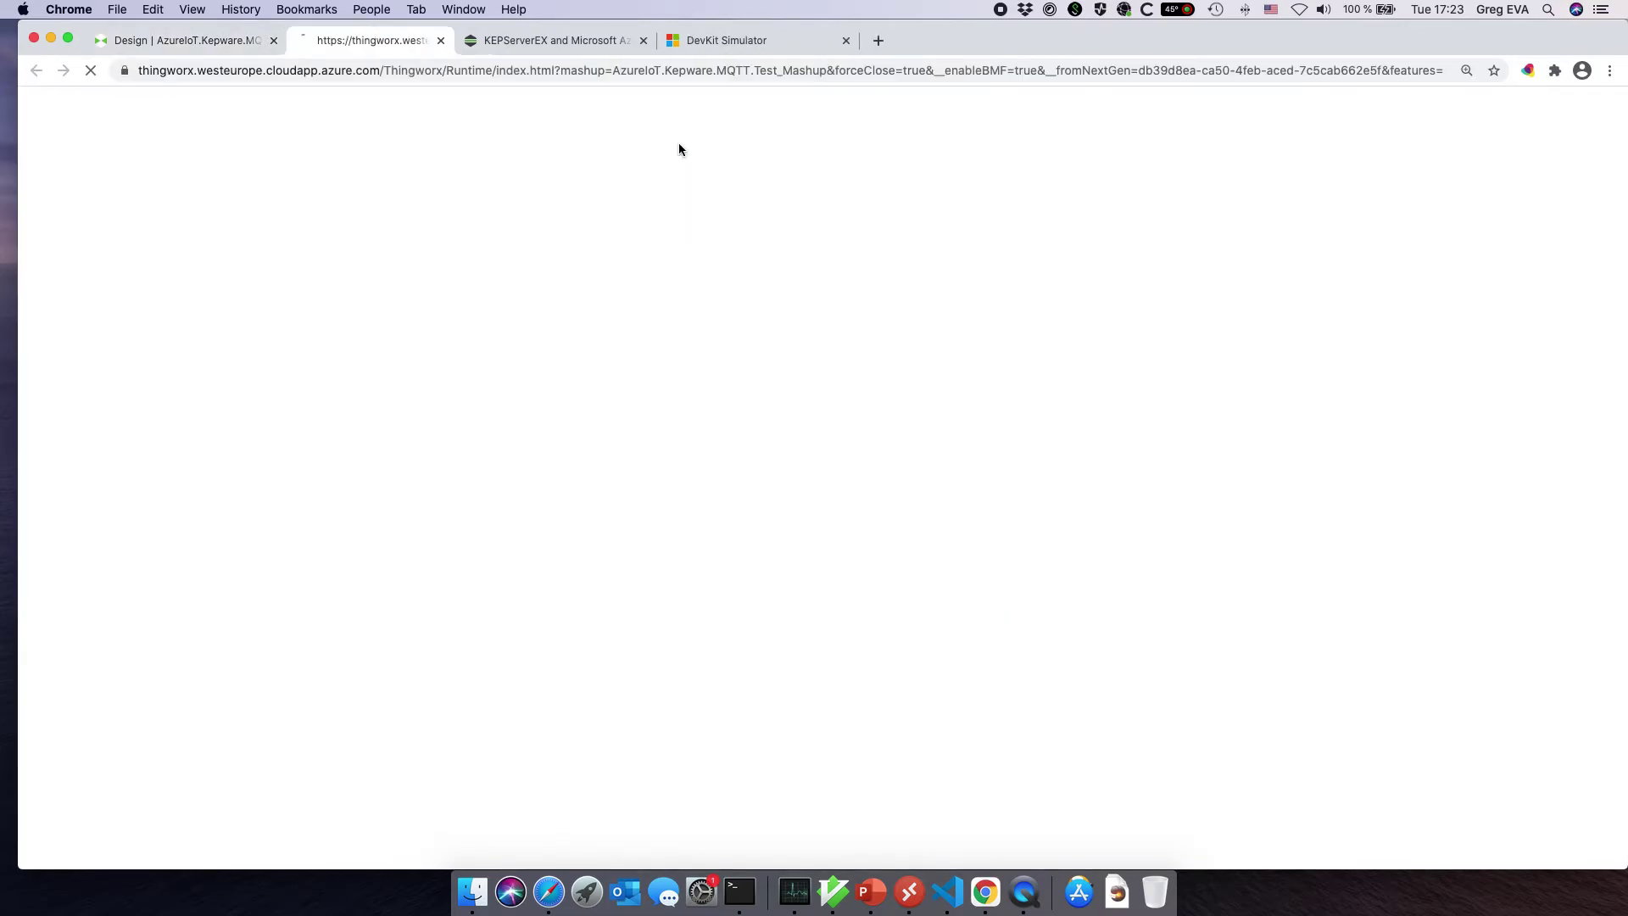
{"action": "left_click", "coordinate": [227, 42]}
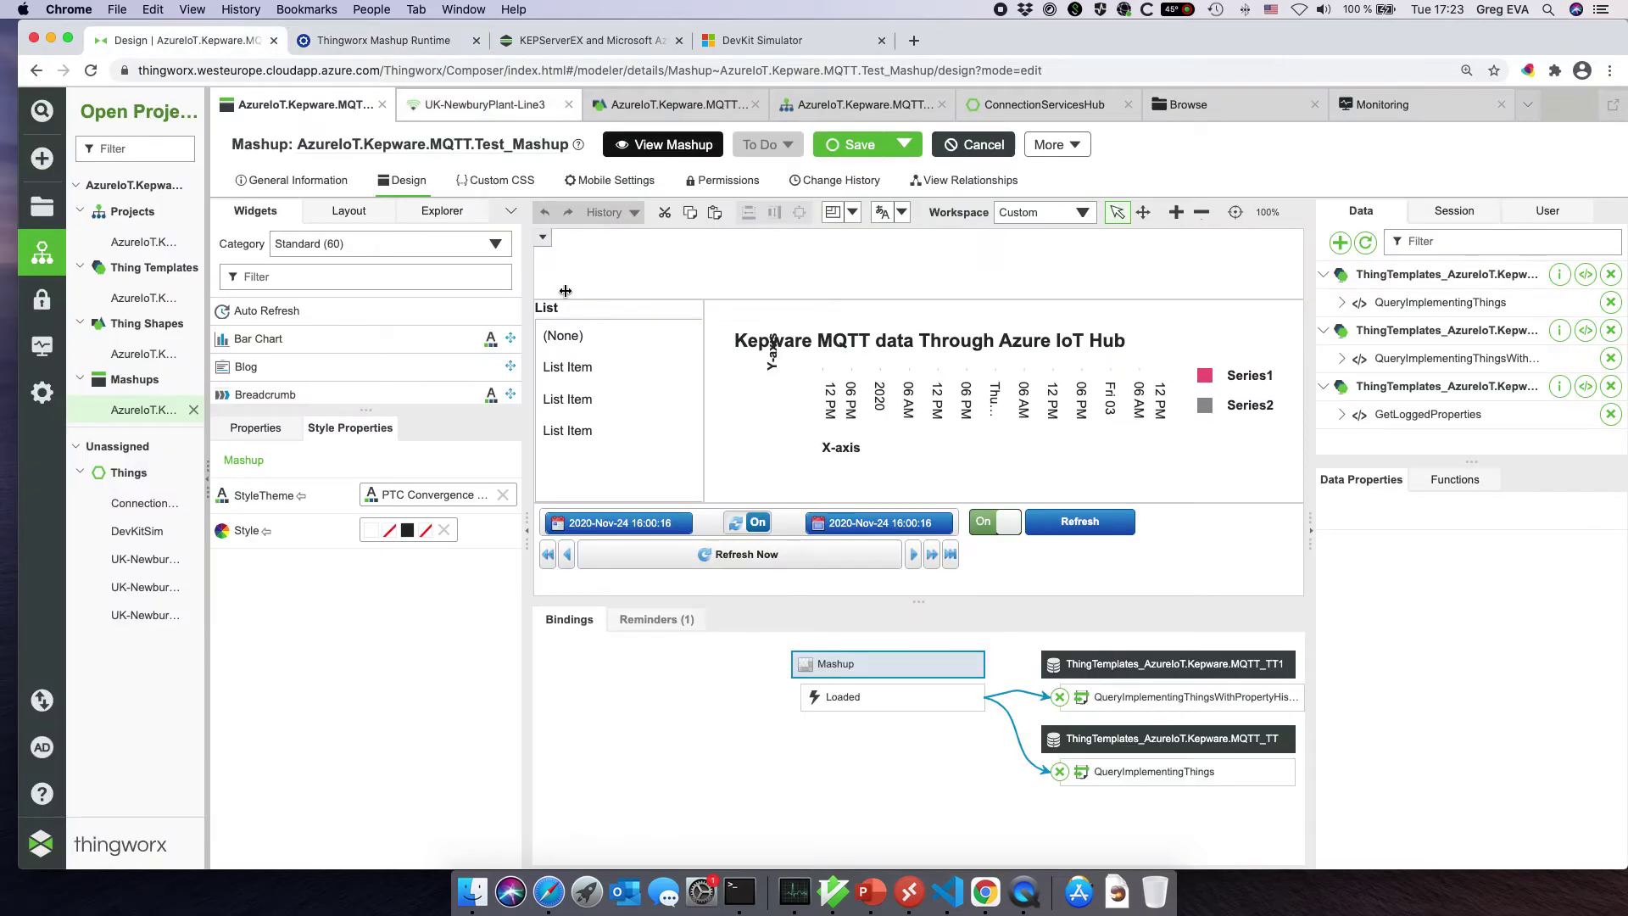
{"action": "left_click", "coordinate": [508, 104]}
{"action": "left_click", "coordinate": [310, 106]}
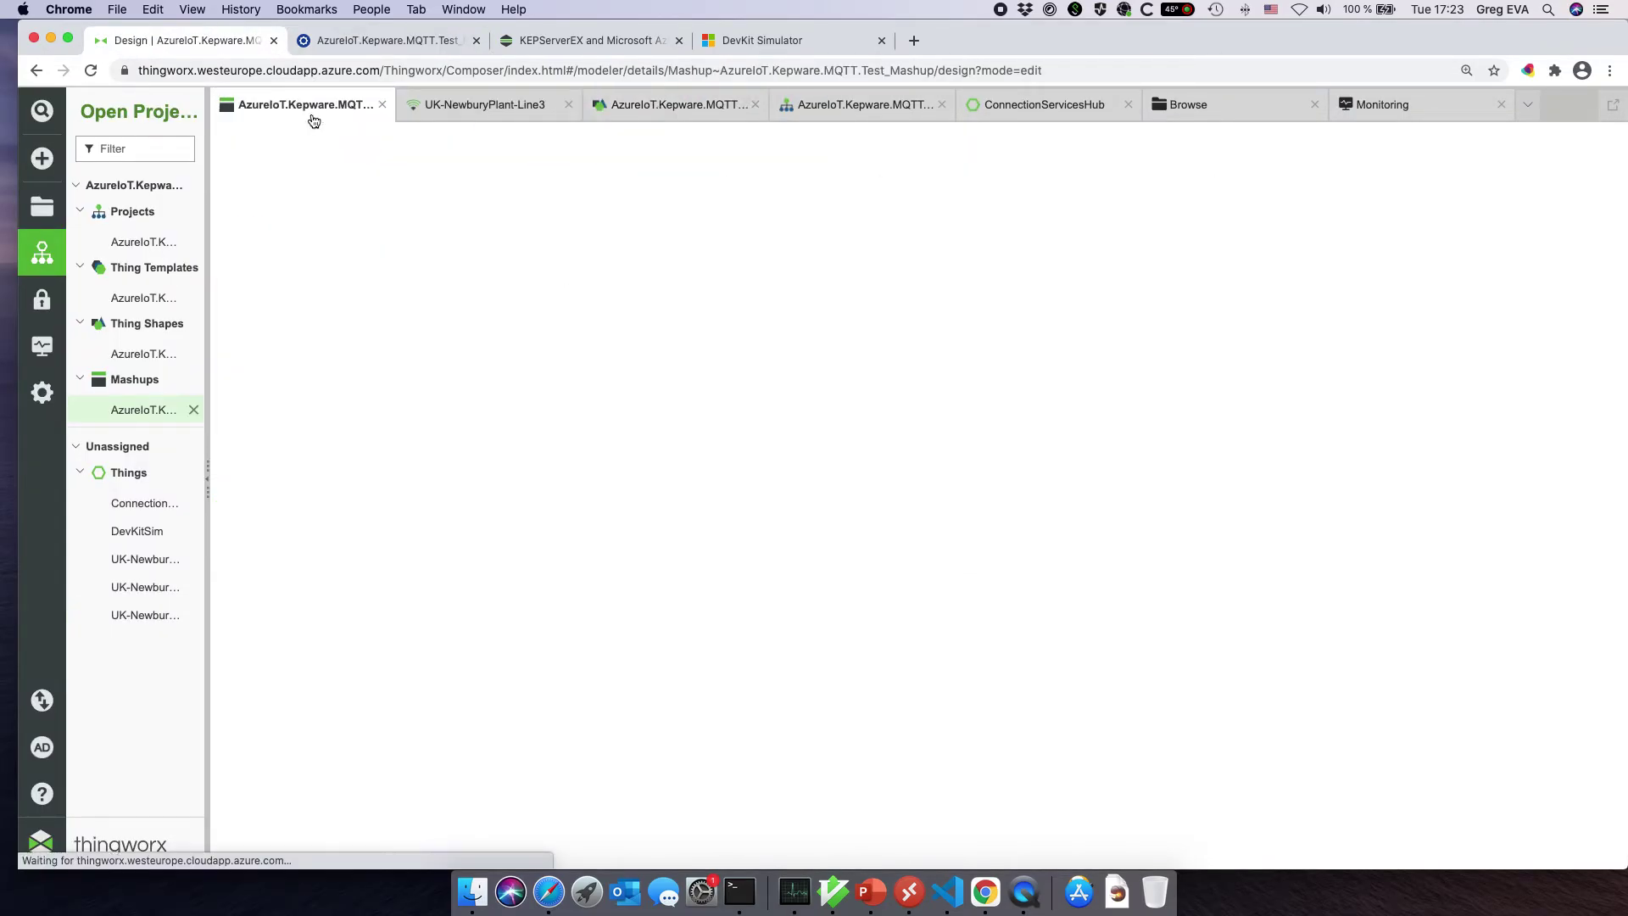
- Chart the logged data of UK-NewburyPlant-Line1 in the running test mashup
{"action": "left_click", "coordinate": [365, 42]}
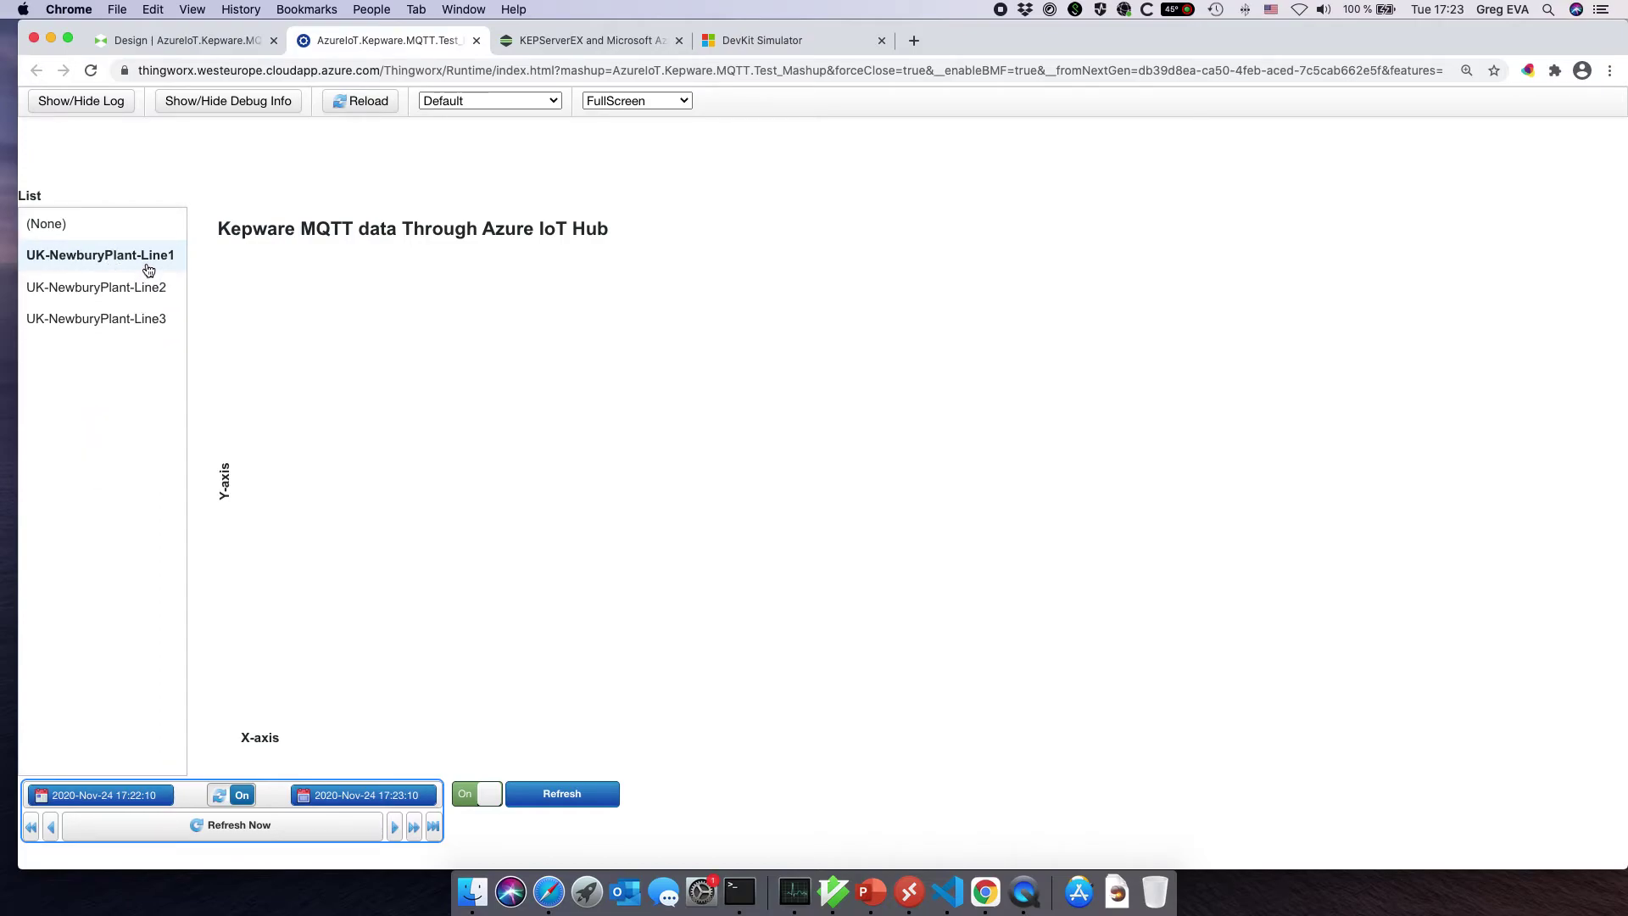
{"action": "left_click", "coordinate": [56, 258]}
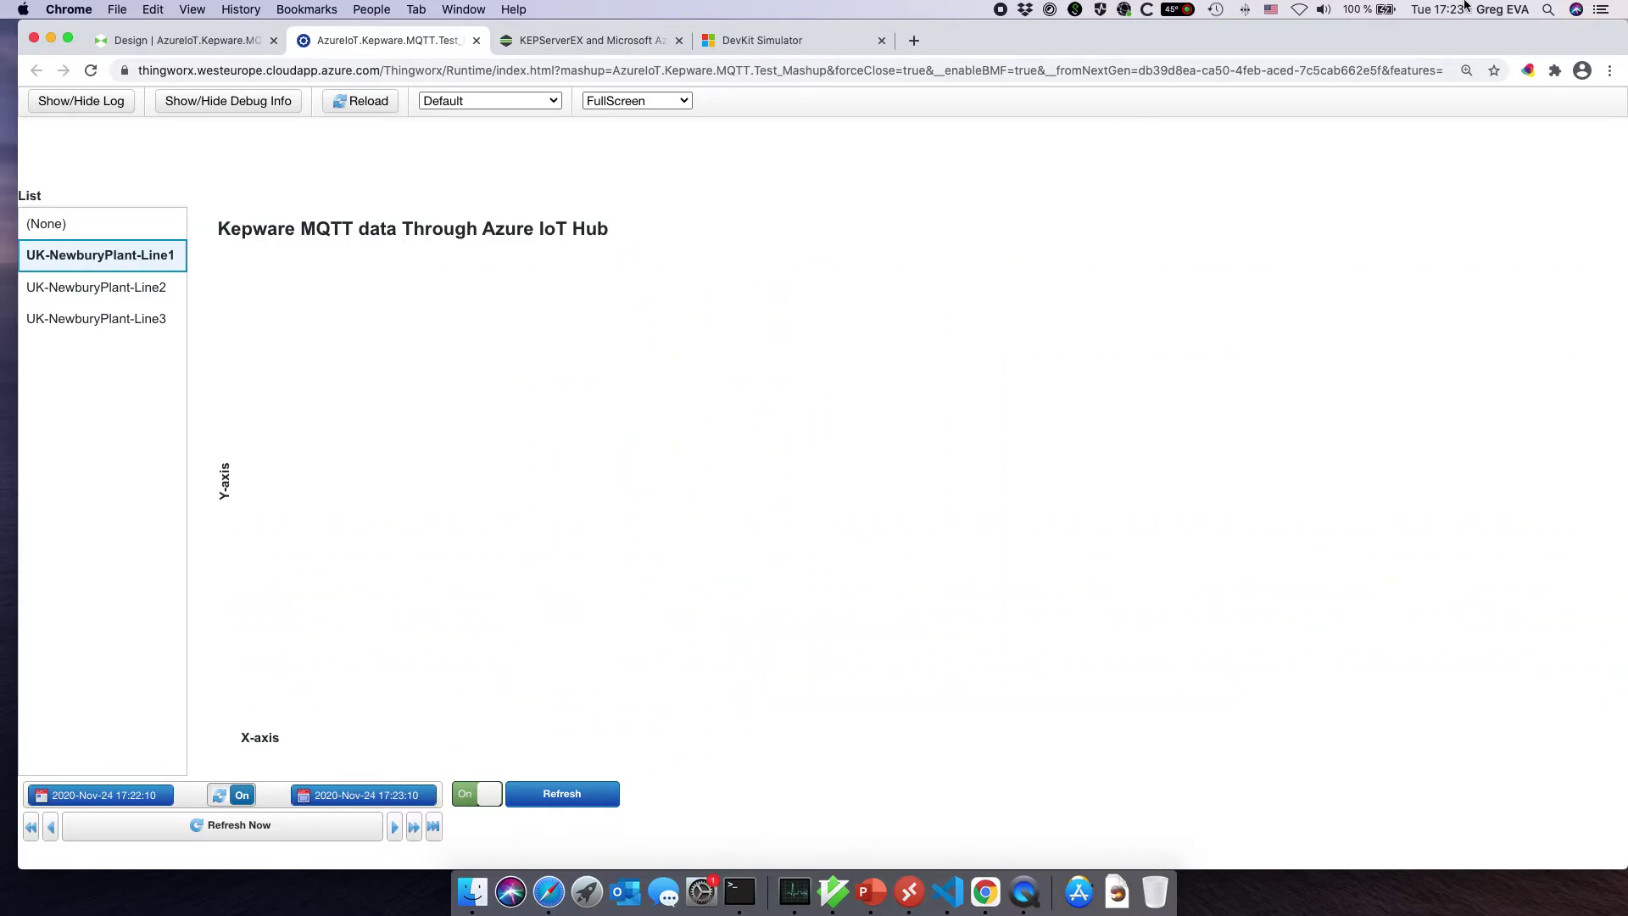
{"action": "left_click", "coordinate": [560, 802]}
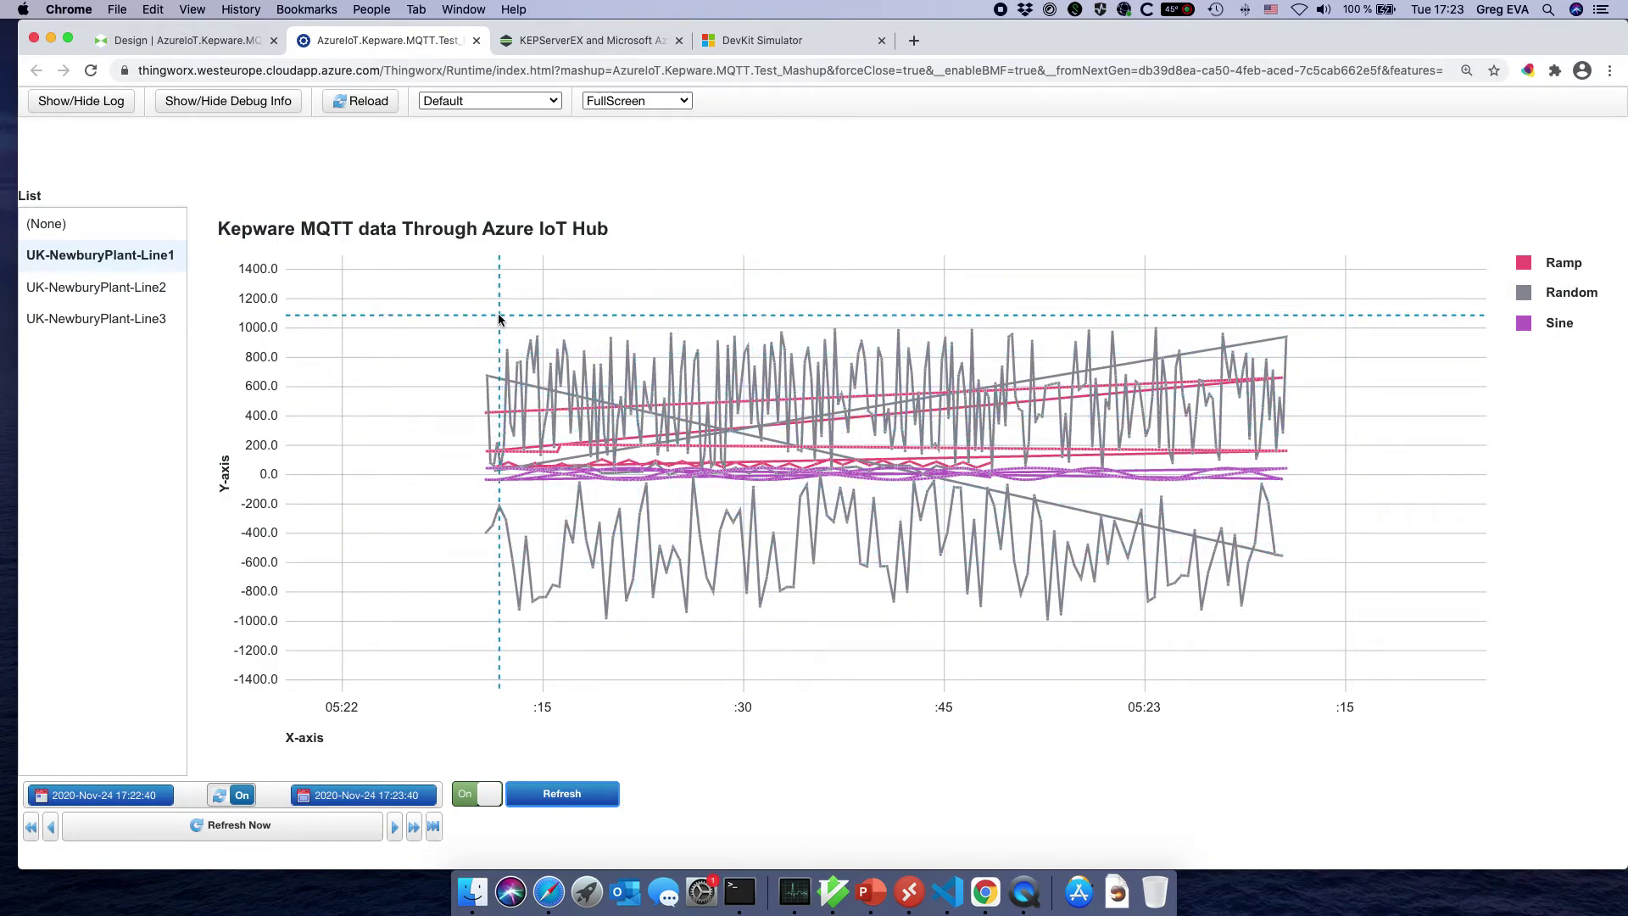
- Try to chart the logged data of UK-NewburyPlant-Line2 and UK-NewburyPlant-Line3 in the running mashup, refreshing the query
{"action": "left_click", "coordinate": [149, 293]}
{"action": "left_click", "coordinate": [110, 289]}
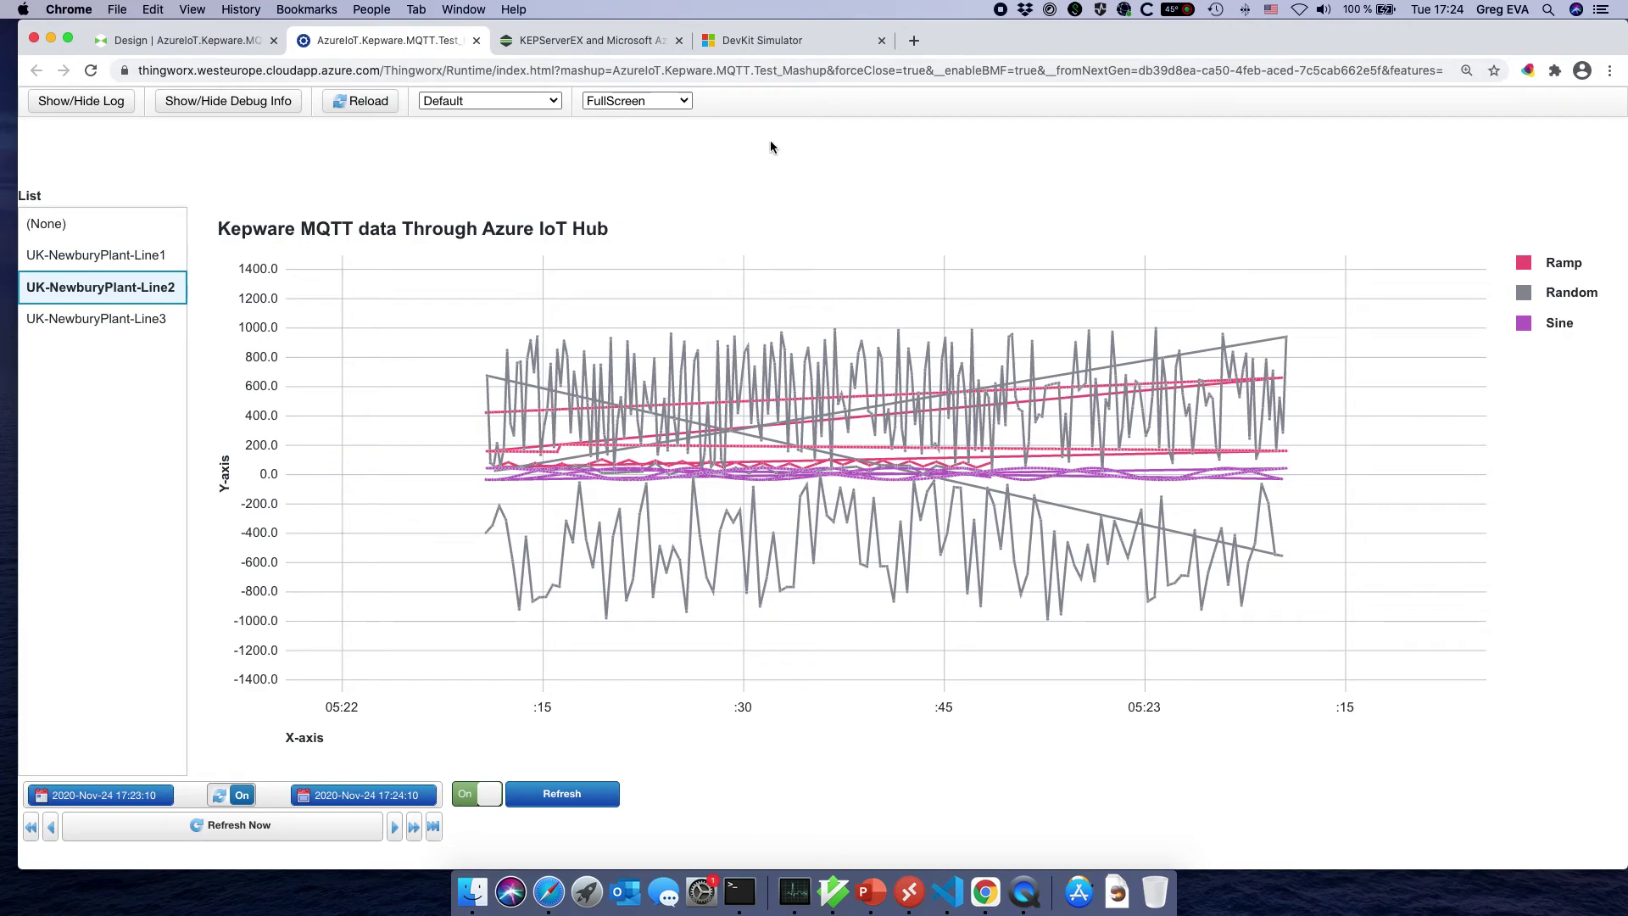
{"action": "left_click", "coordinate": [126, 326]}
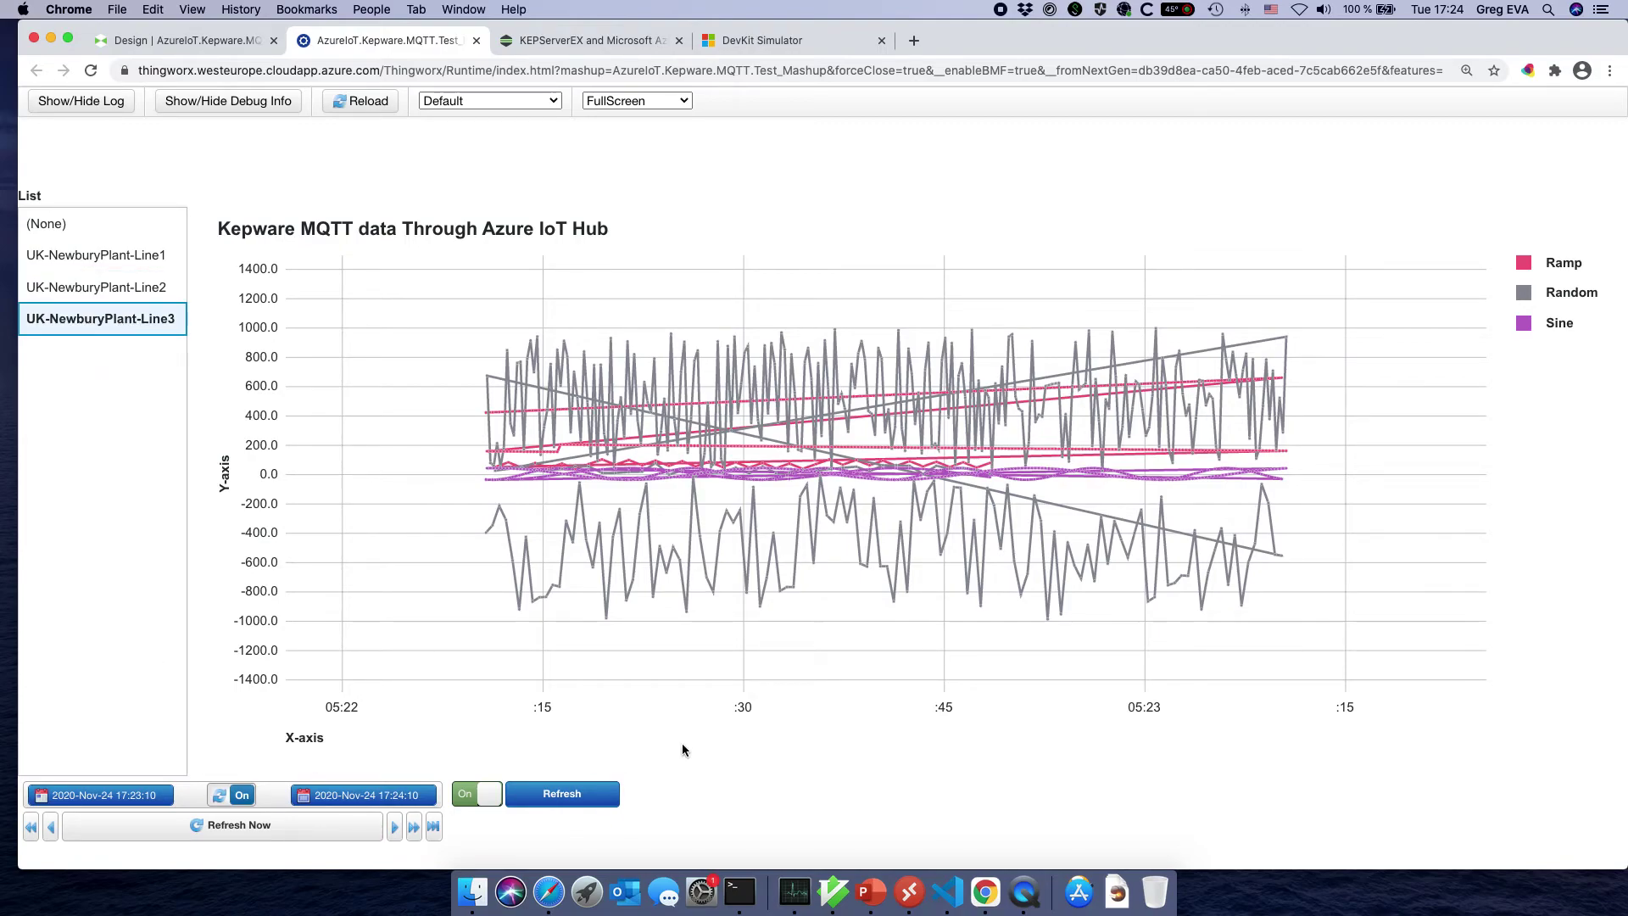
{"action": "left_click", "coordinate": [602, 794]}
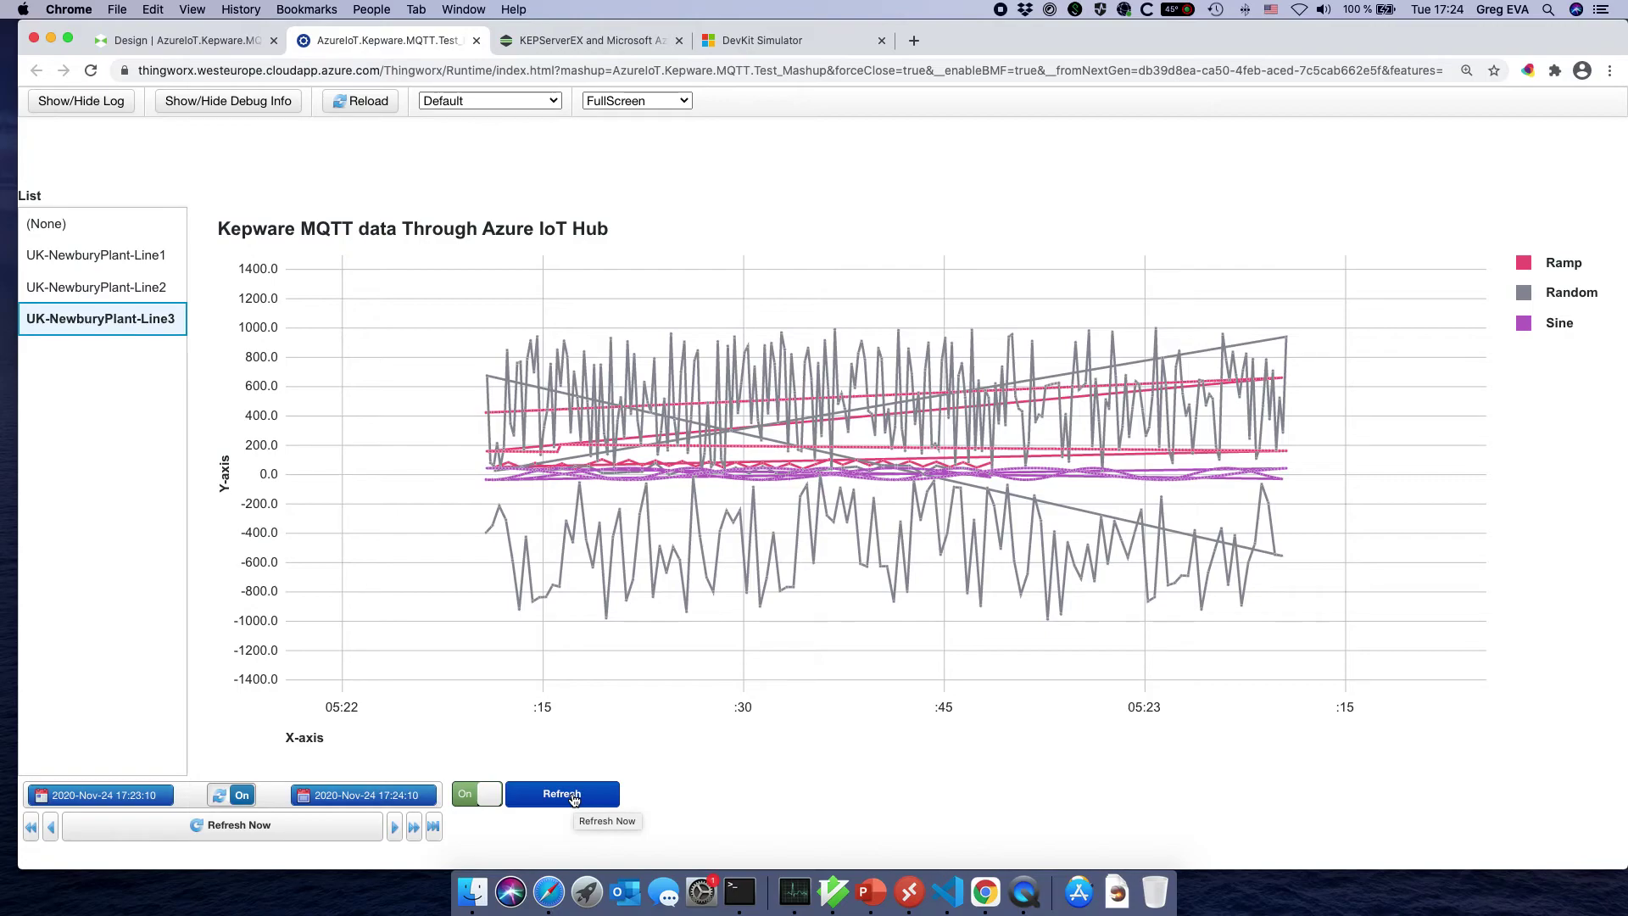
{"action": "left_click", "coordinate": [574, 799]}
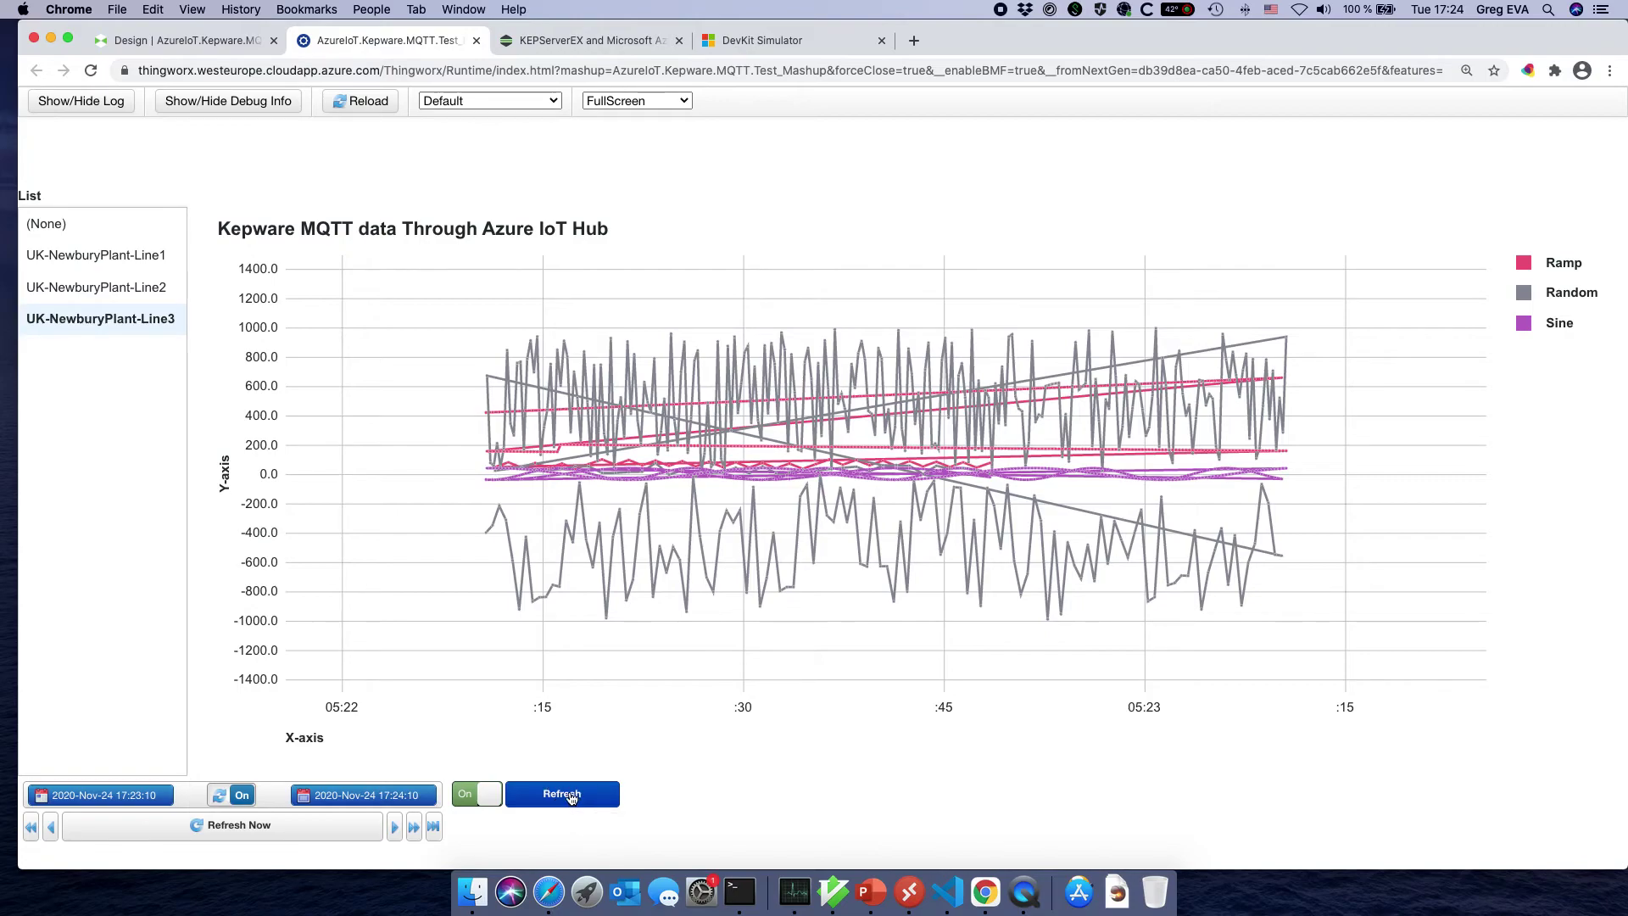
{"action": "left_click", "coordinate": [133, 330]}
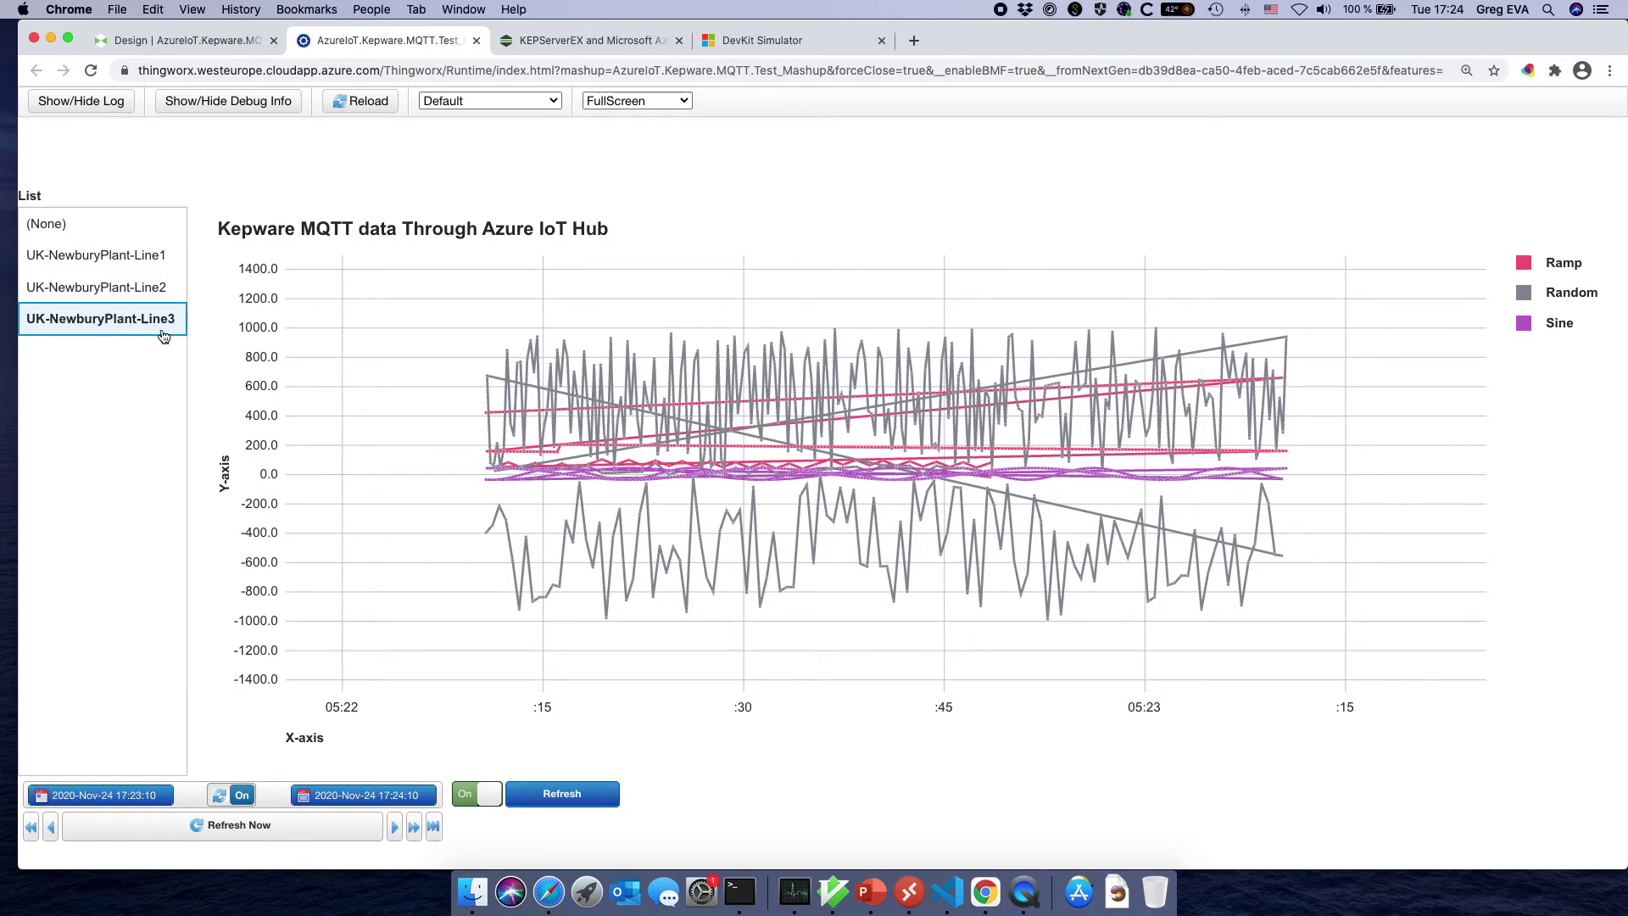
- Close the KEPServerEX and Microsoft Azure IoT Hub PDF and the DevKit Simulator pages
{"action": "left_click", "coordinate": [579, 50]}
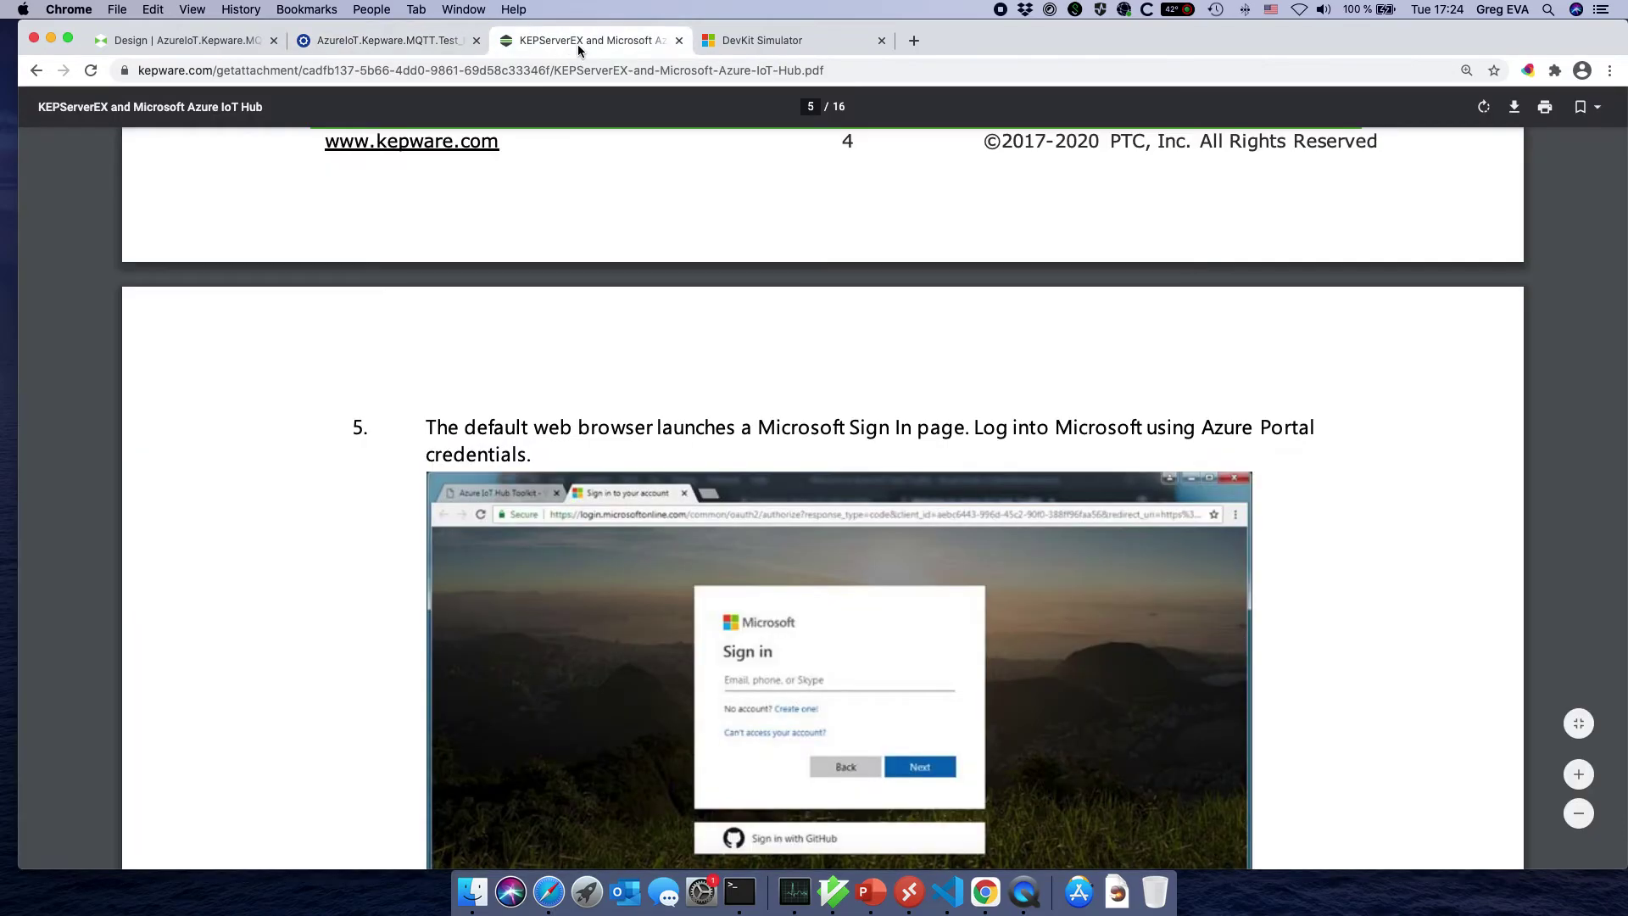
{"action": "left_click", "coordinate": [679, 41]}
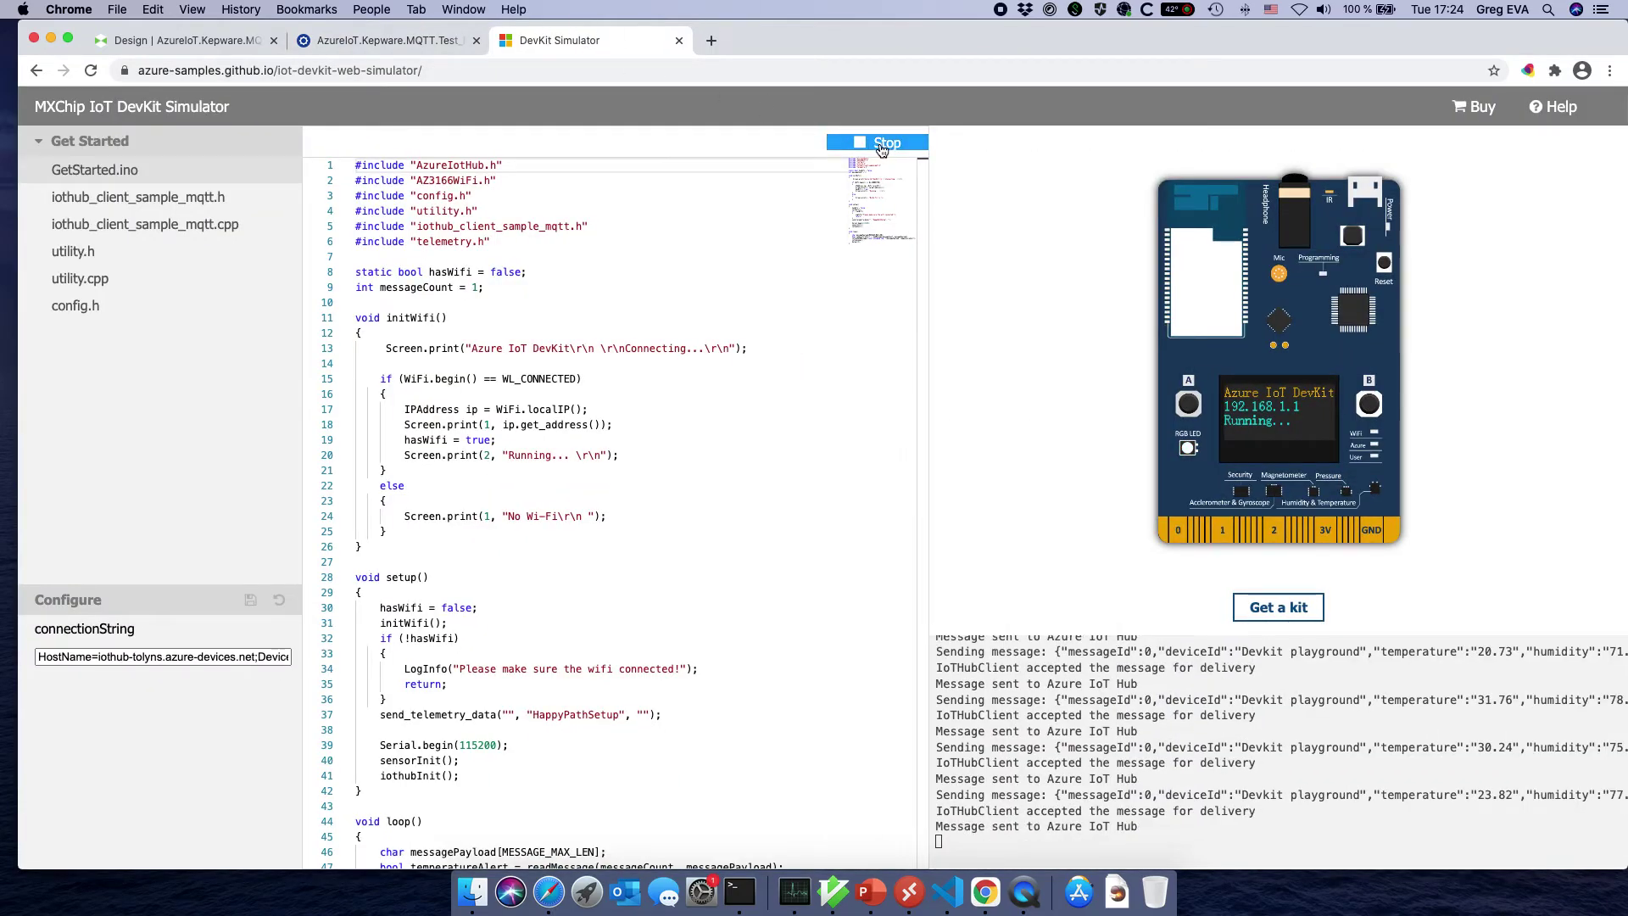
{"action": "left_click", "coordinate": [679, 40]}
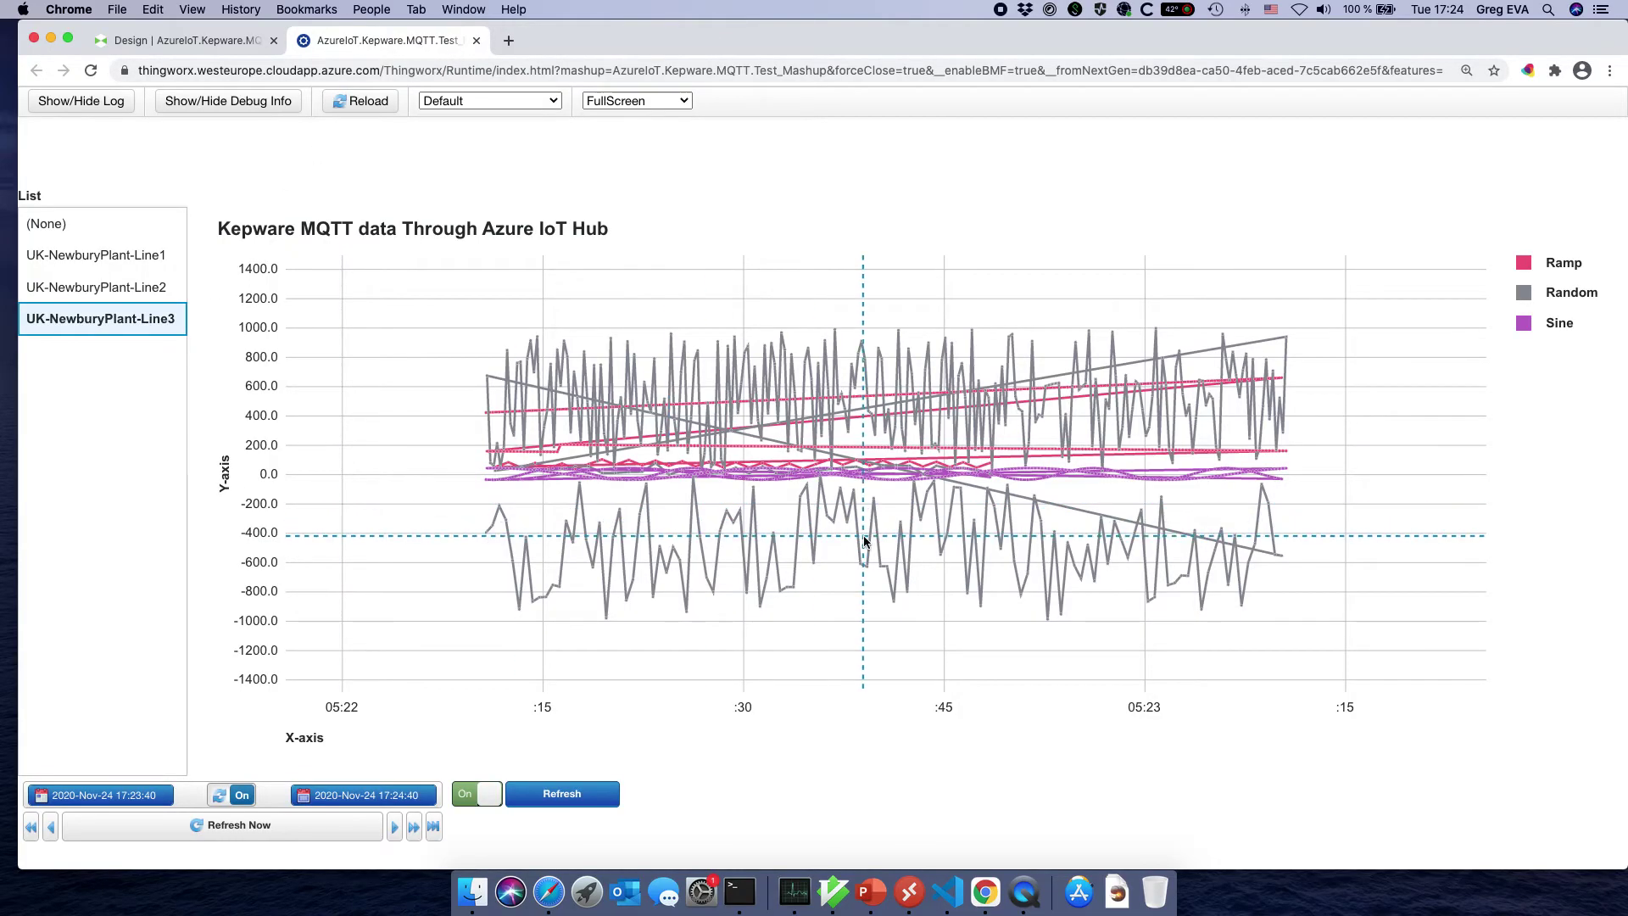
- Inspect a Sine data point, refresh the UK-NewburyPlant-Line3 chart and compare it with UK-NewburyPlant-Line1
{"action": "mouse_move", "coordinate": [1229, 472]}
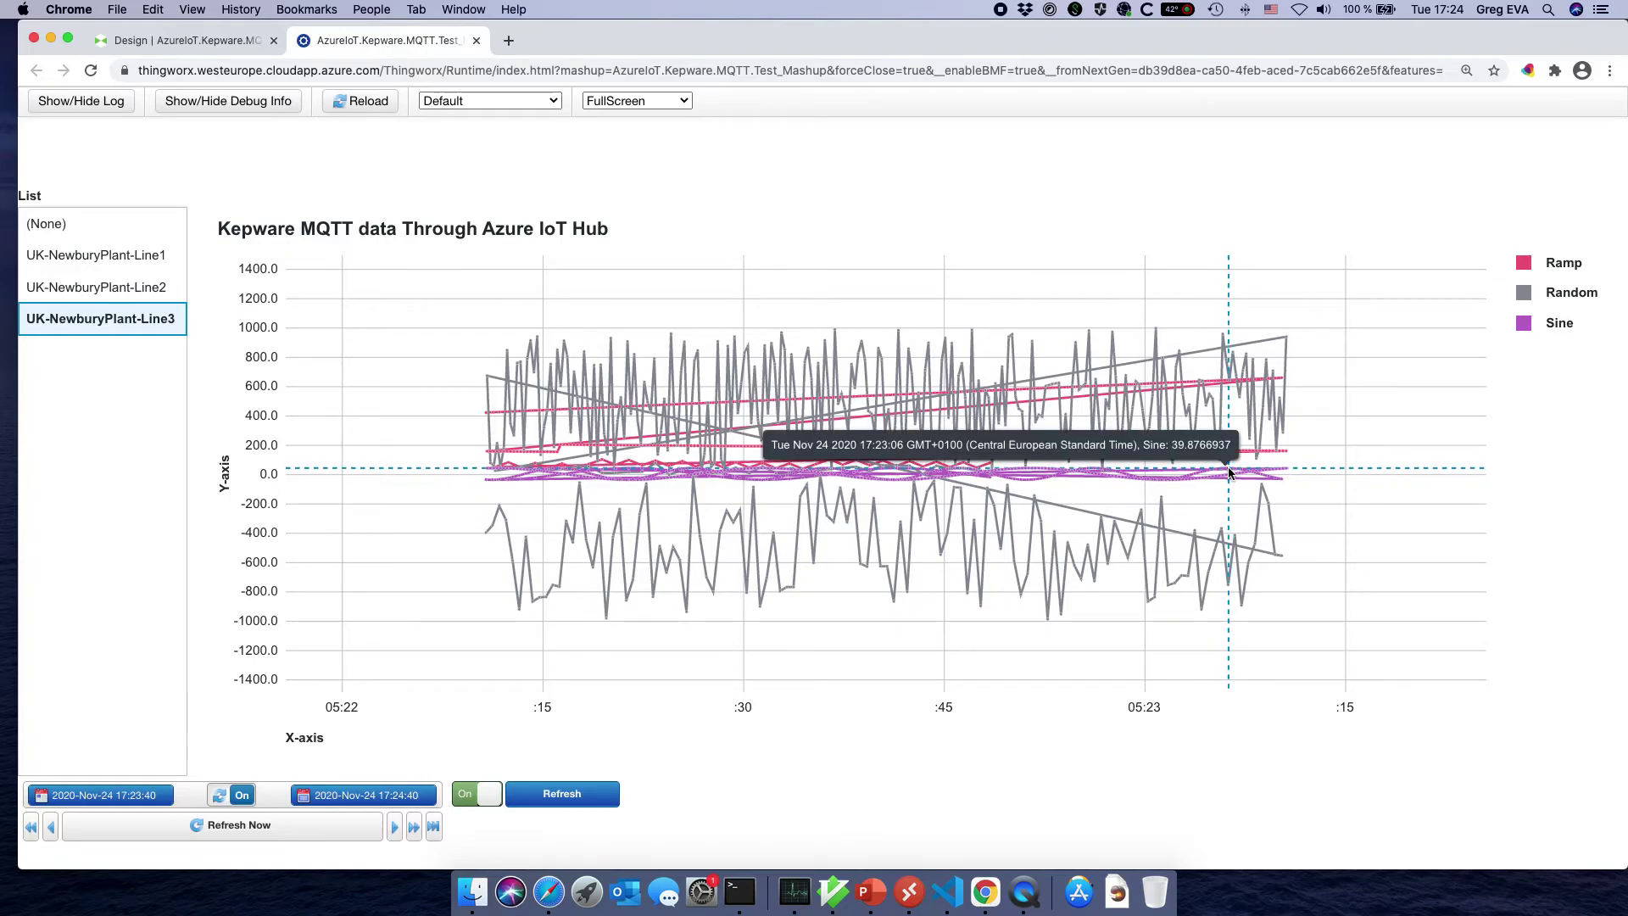
{"action": "left_click", "coordinate": [98, 325]}
{"action": "left_click", "coordinate": [95, 322]}
{"action": "left_click", "coordinate": [539, 801]}
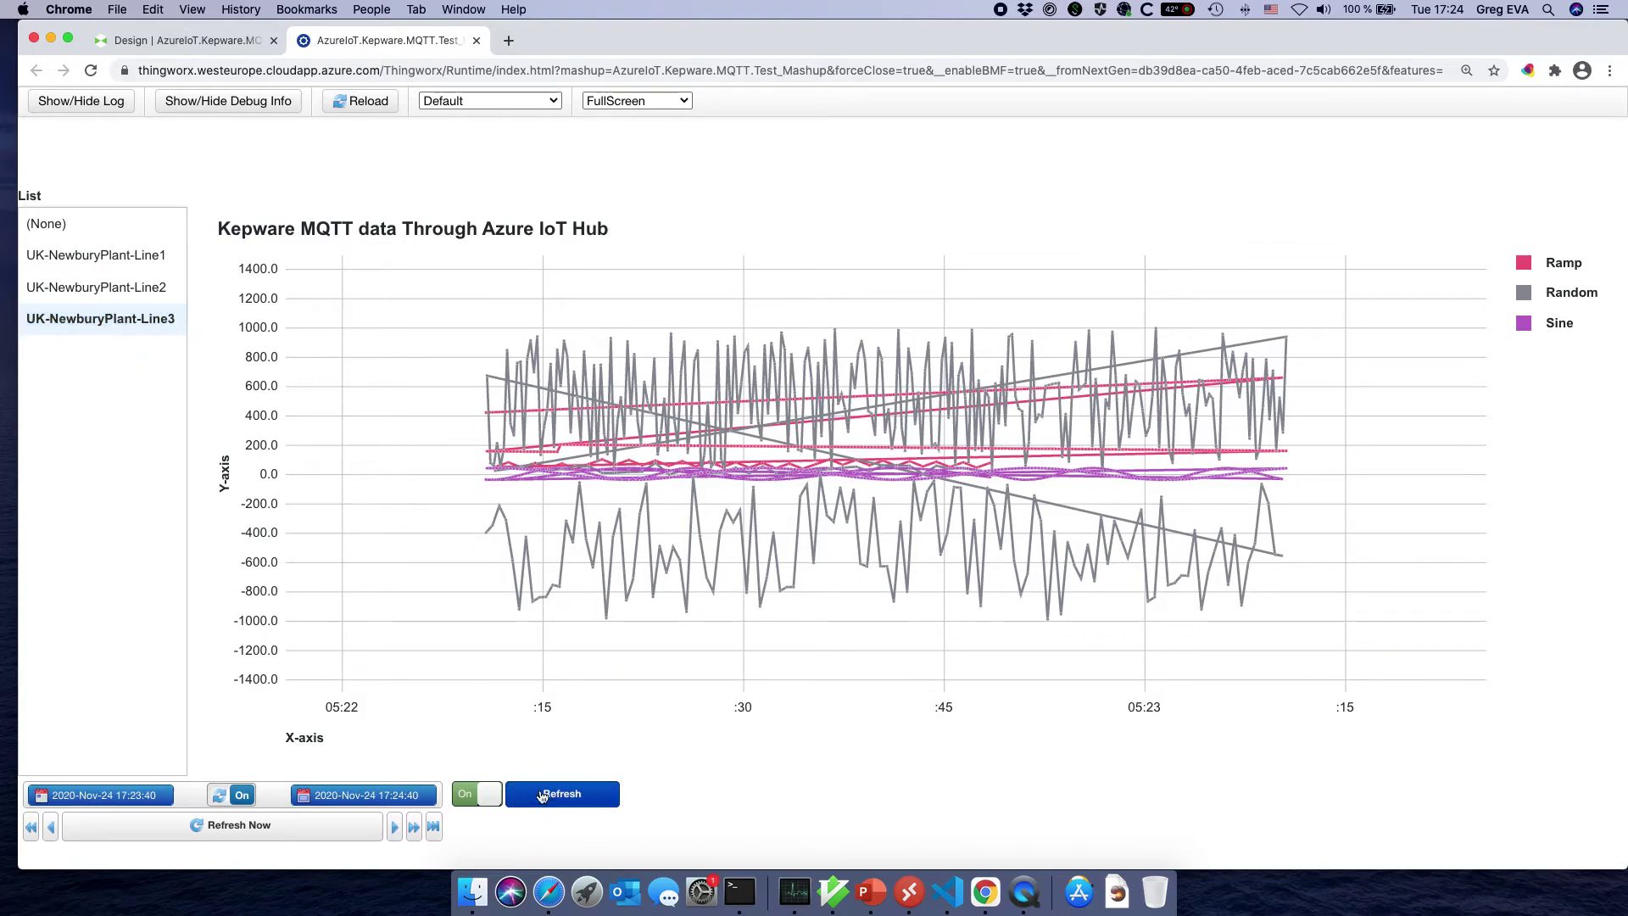
{"action": "left_click", "coordinate": [103, 258]}
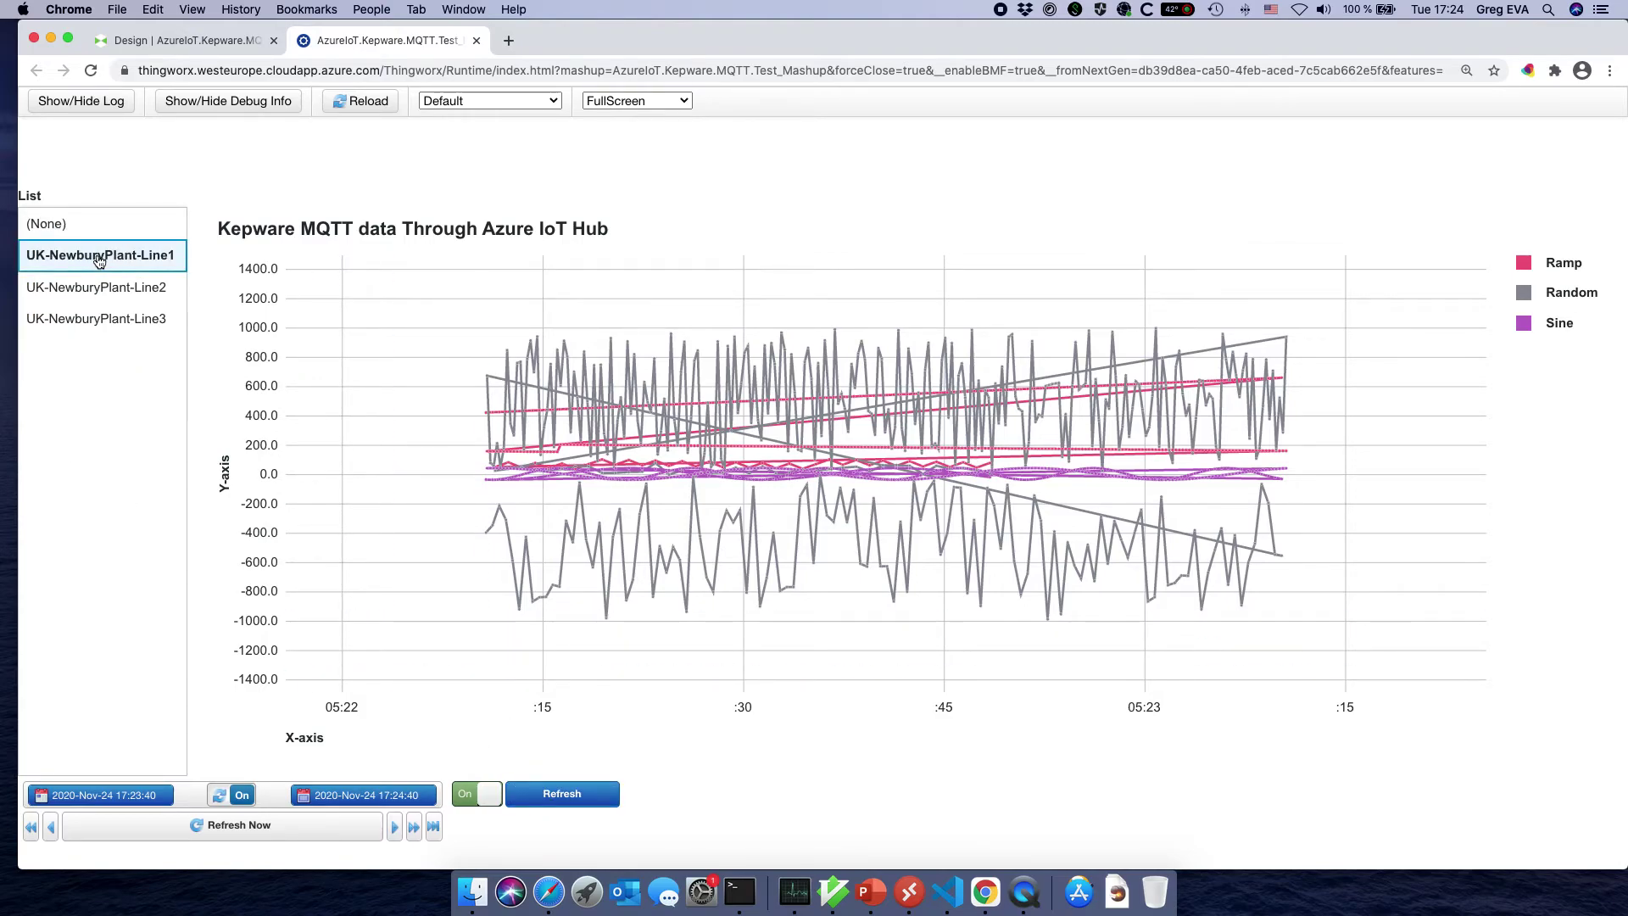
{"action": "left_click", "coordinate": [119, 323]}
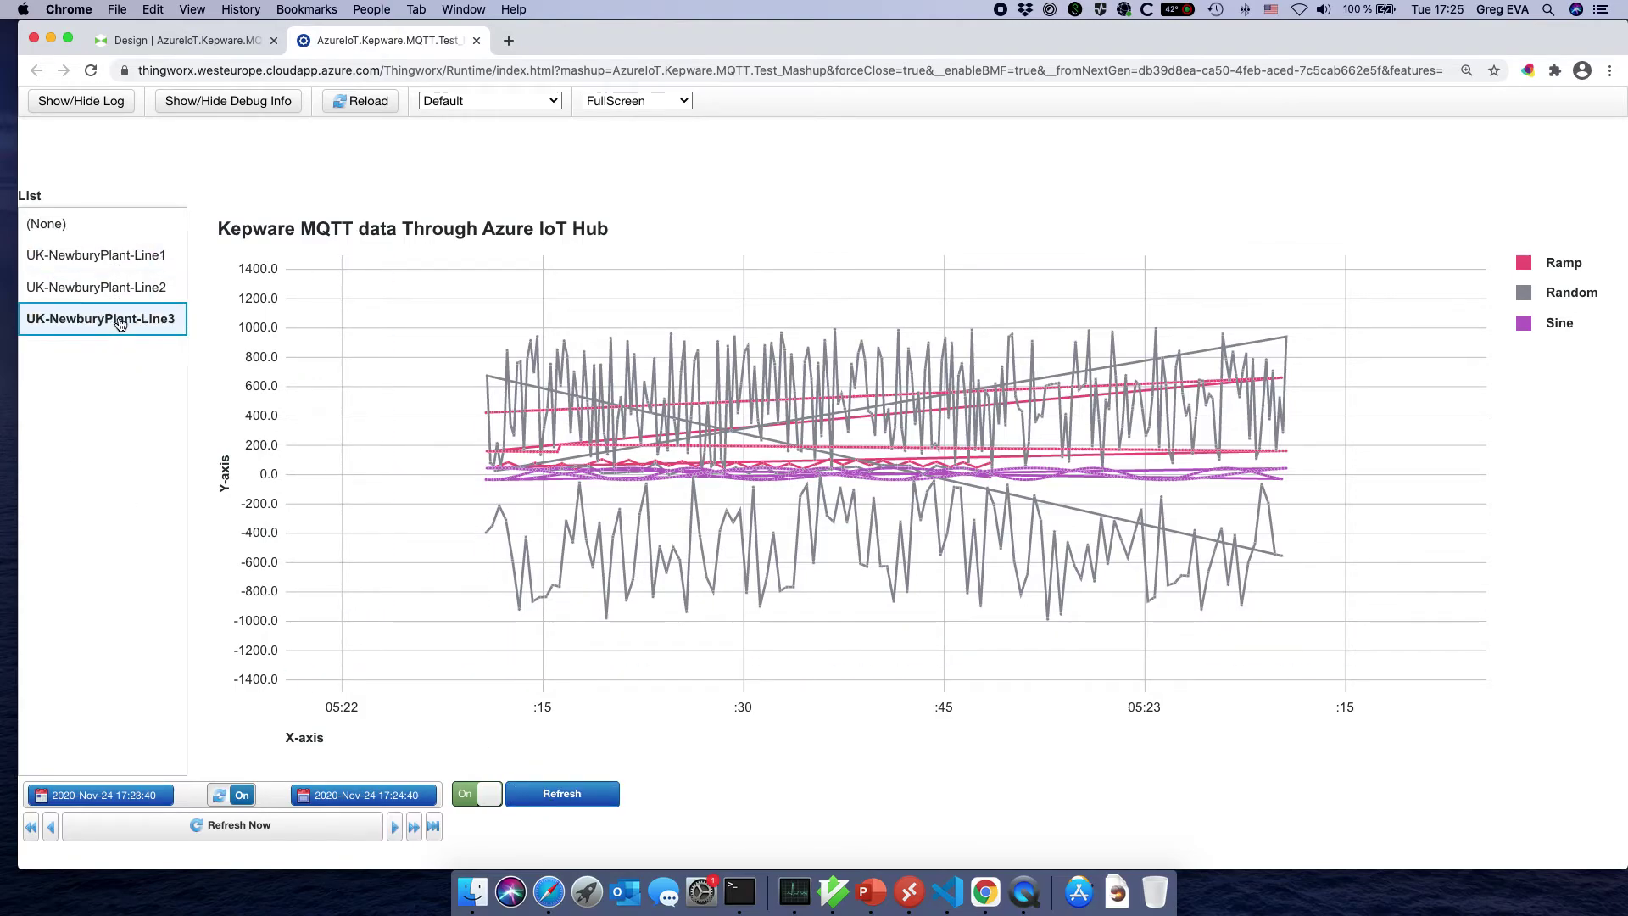
- In the test mashup's QueryImplementingThingsWithPropertyHistory service, enable oldestFirst, set maxItems to 500 and save the mashup
{"action": "left_click", "coordinate": [191, 40]}
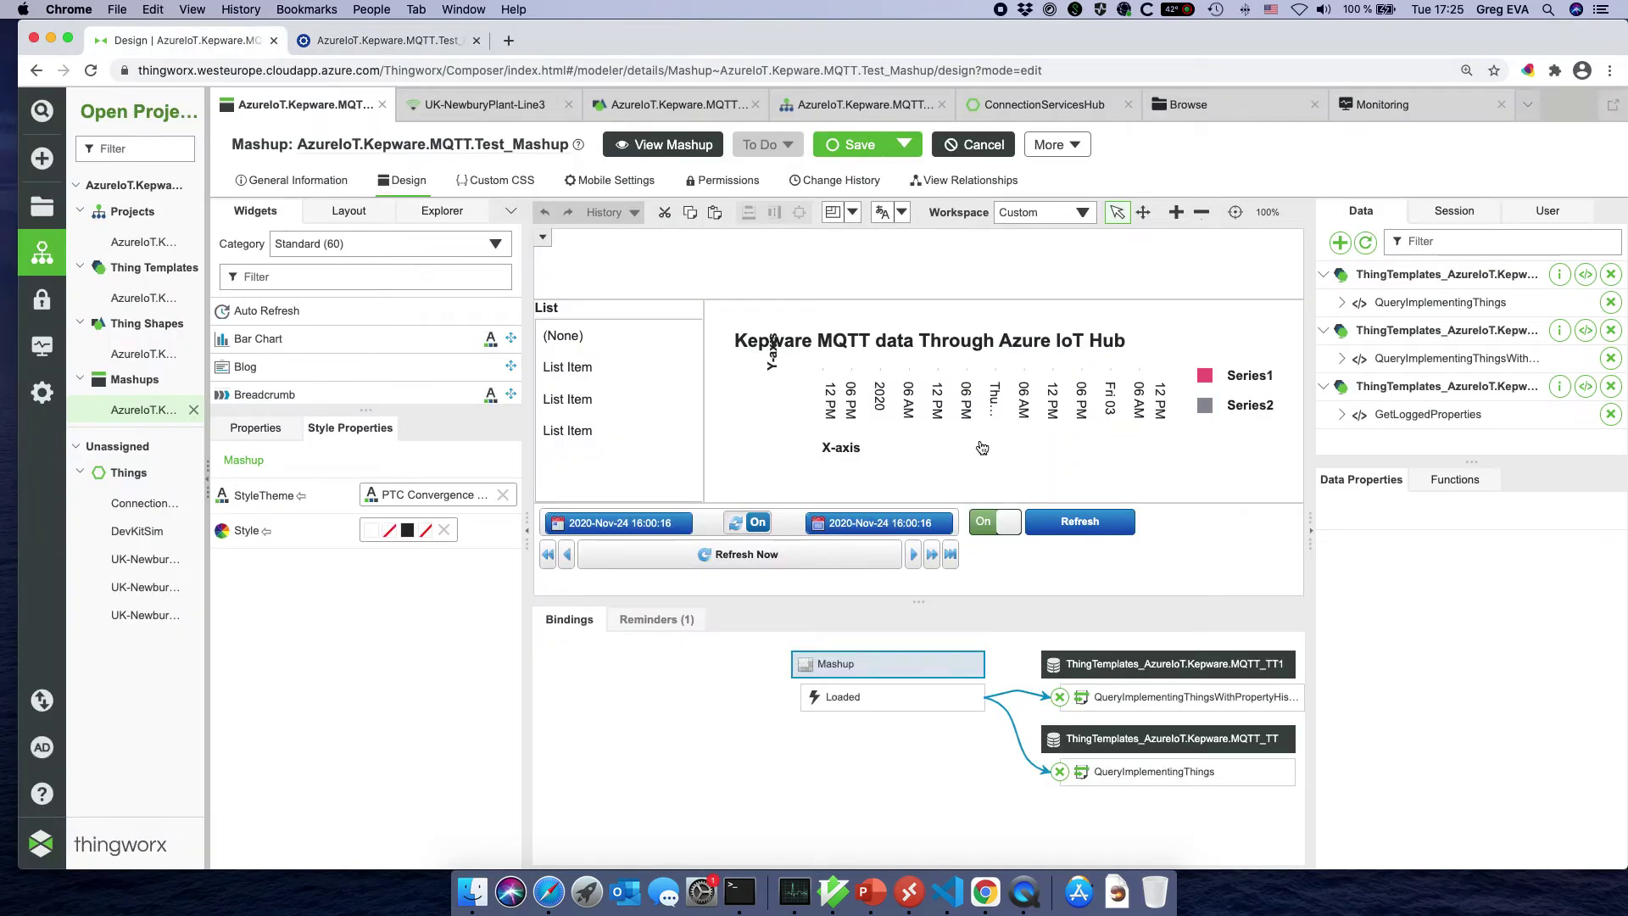
{"action": "left_click", "coordinate": [946, 454]}
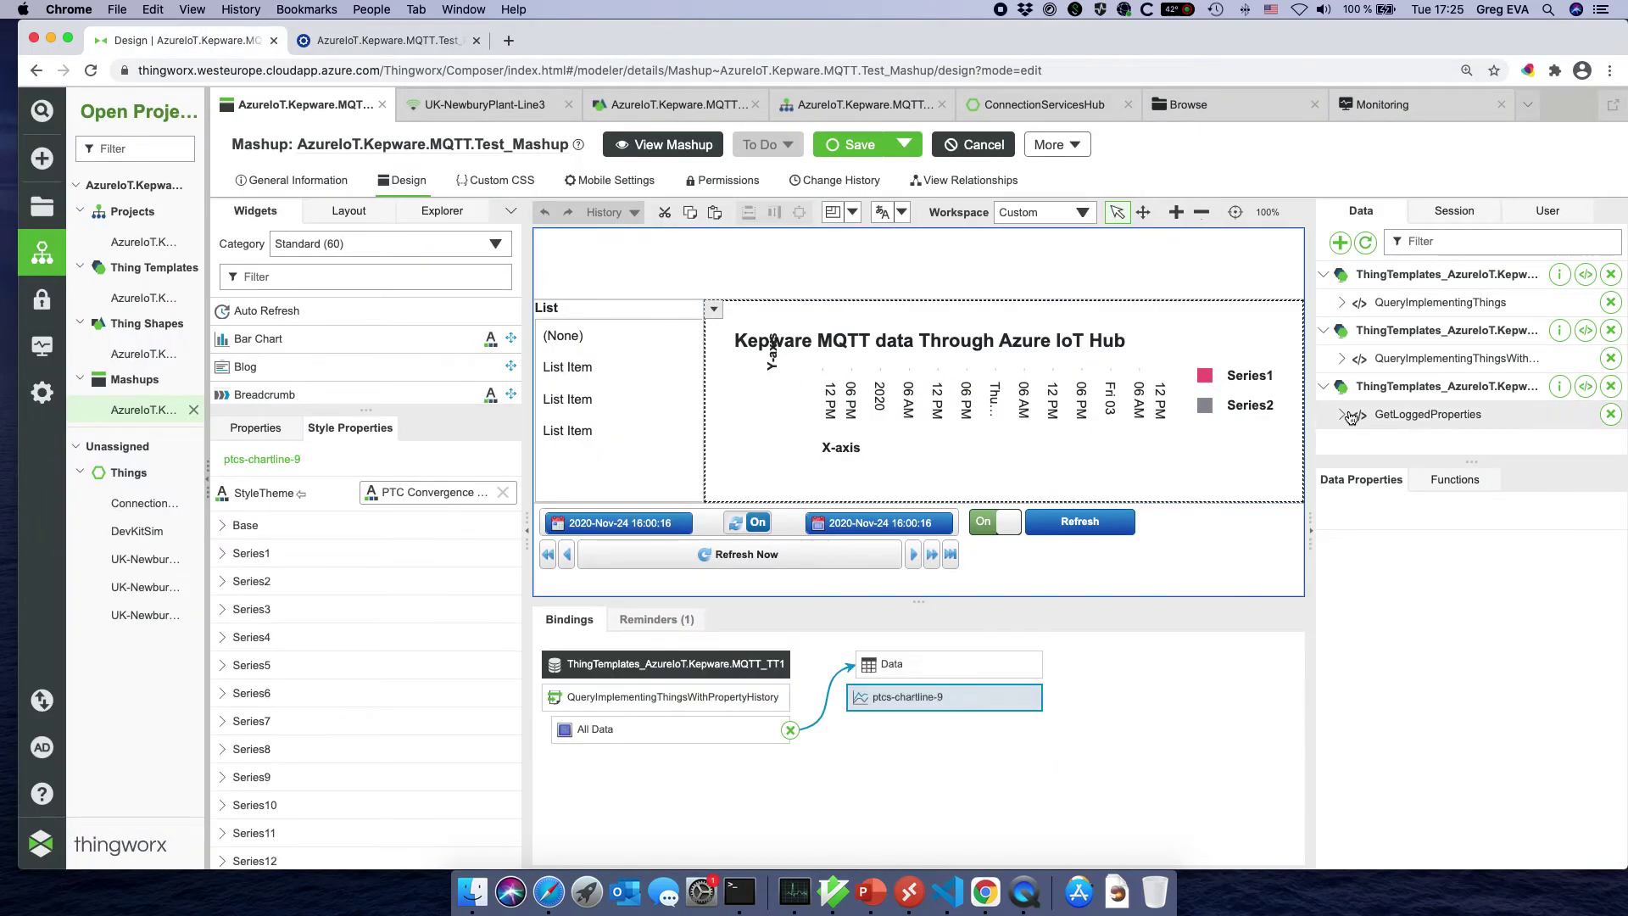
{"action": "left_click", "coordinate": [1344, 359]}
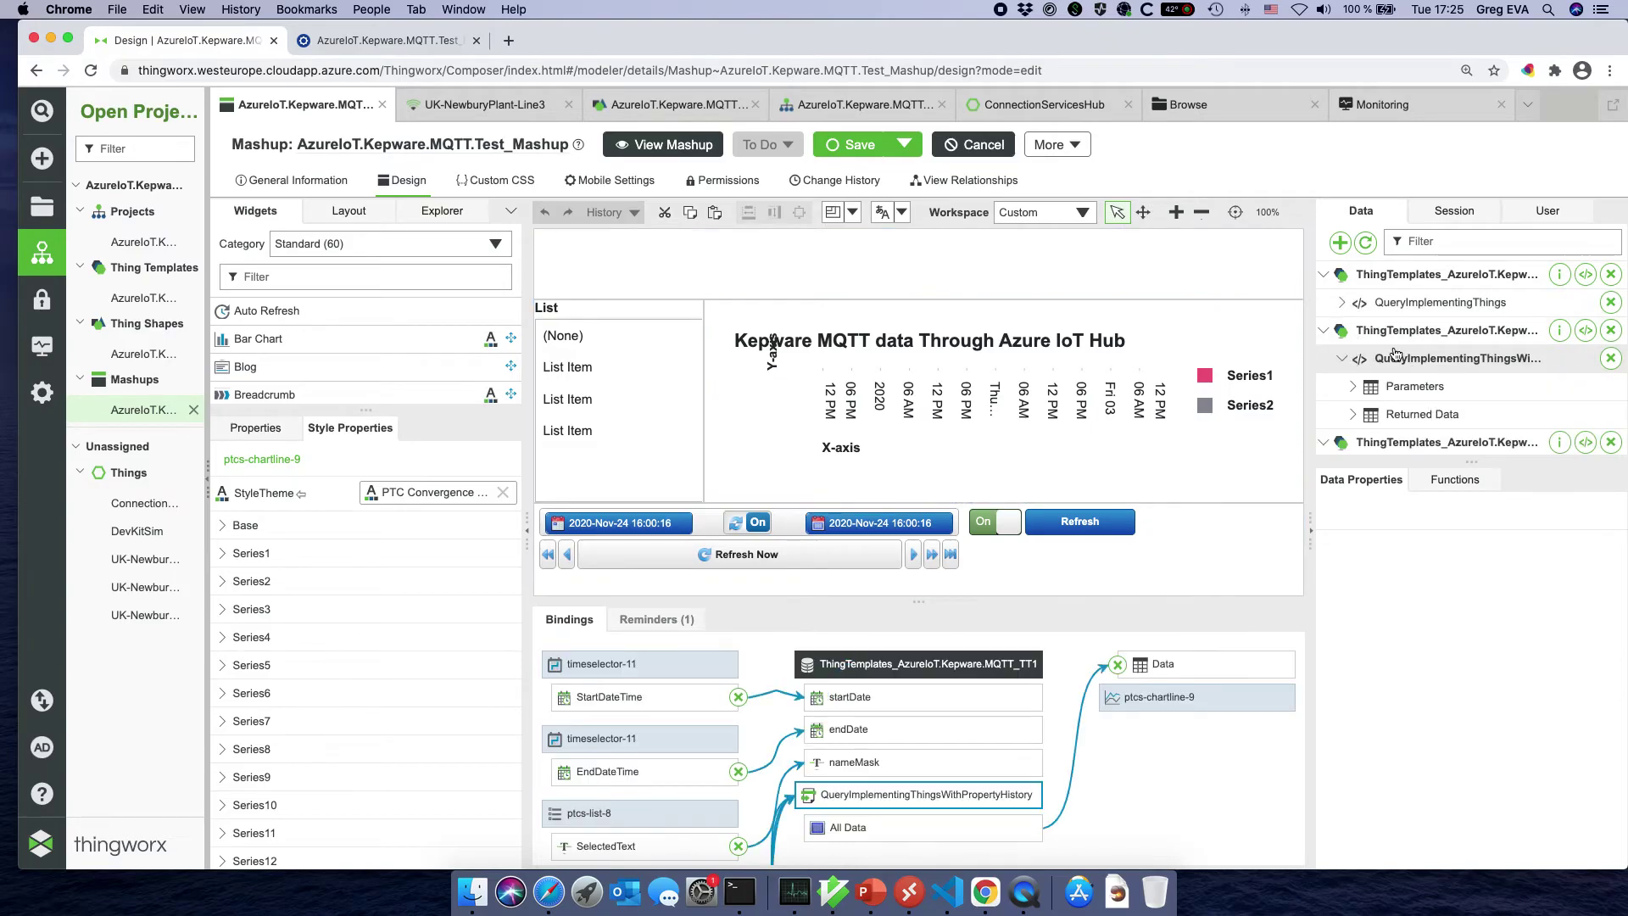
{"action": "left_click", "coordinate": [1354, 387]}
{"action": "left_click_drag", "start_coordinate": [1476, 460], "coordinate": [1473, 575]}
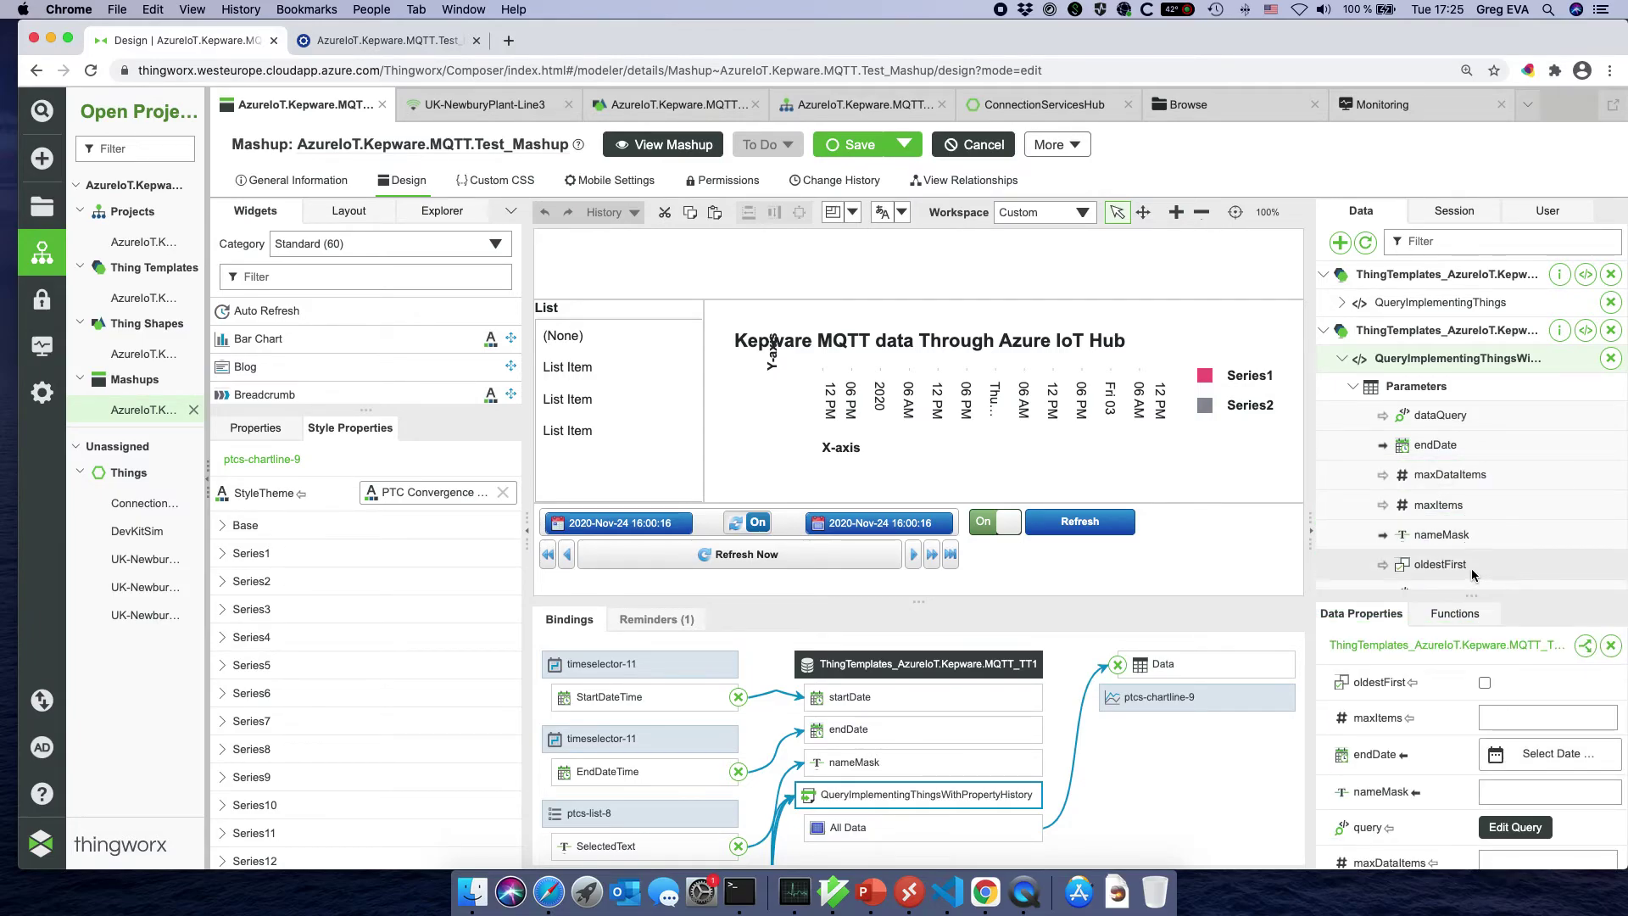
{"action": "left_click", "coordinate": [1484, 683]}
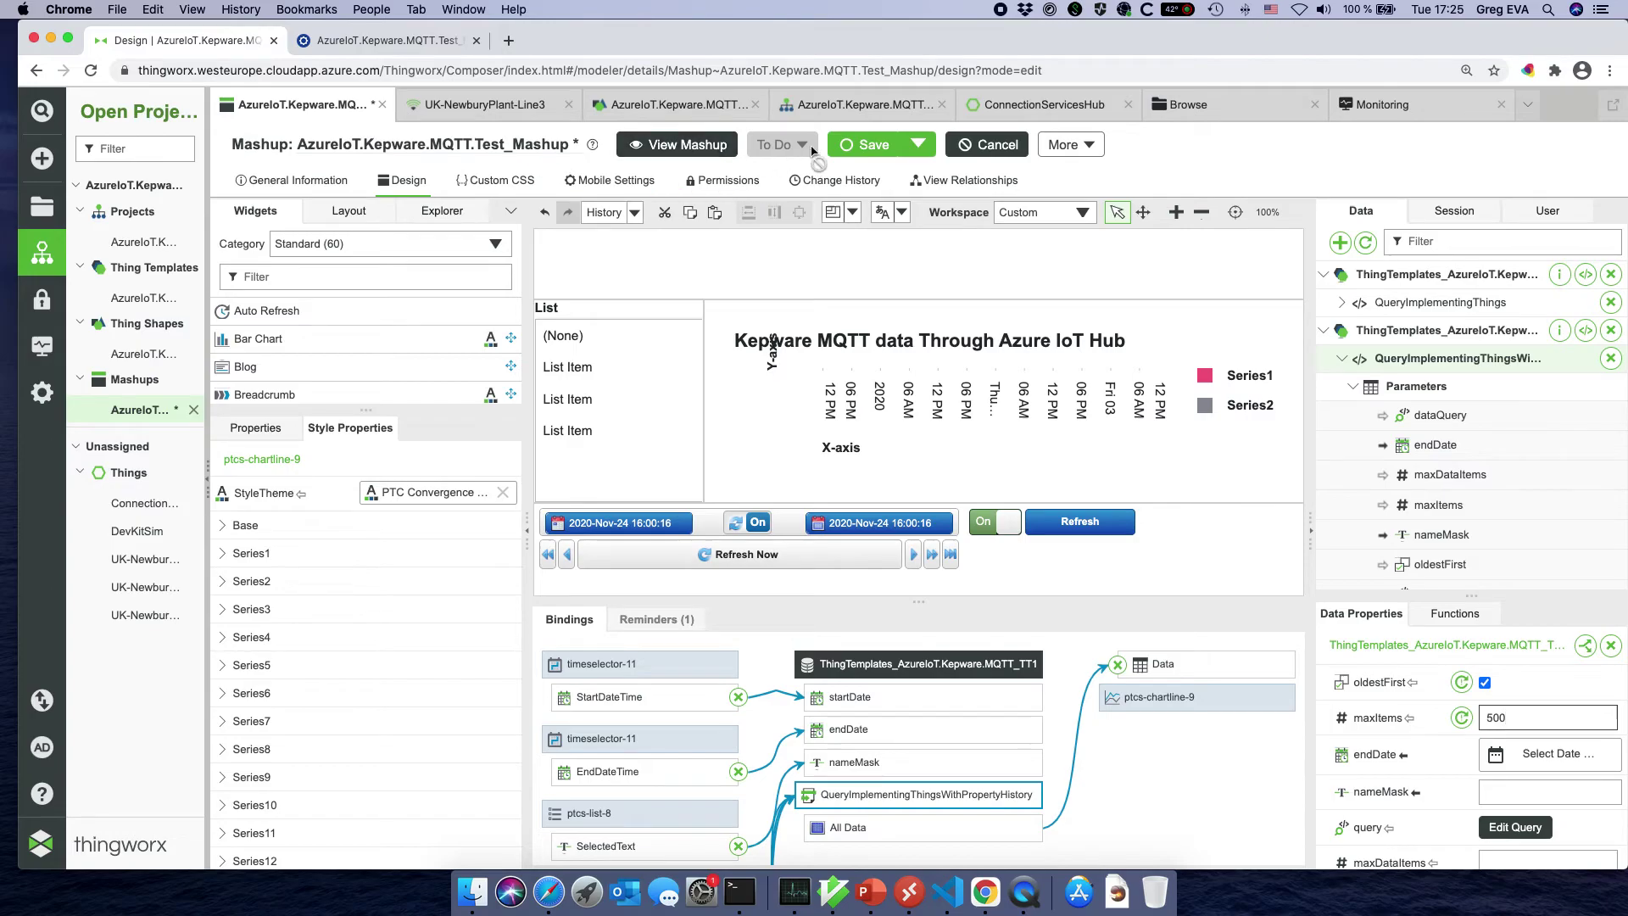
{"action": "left_click", "coordinate": [869, 145]}
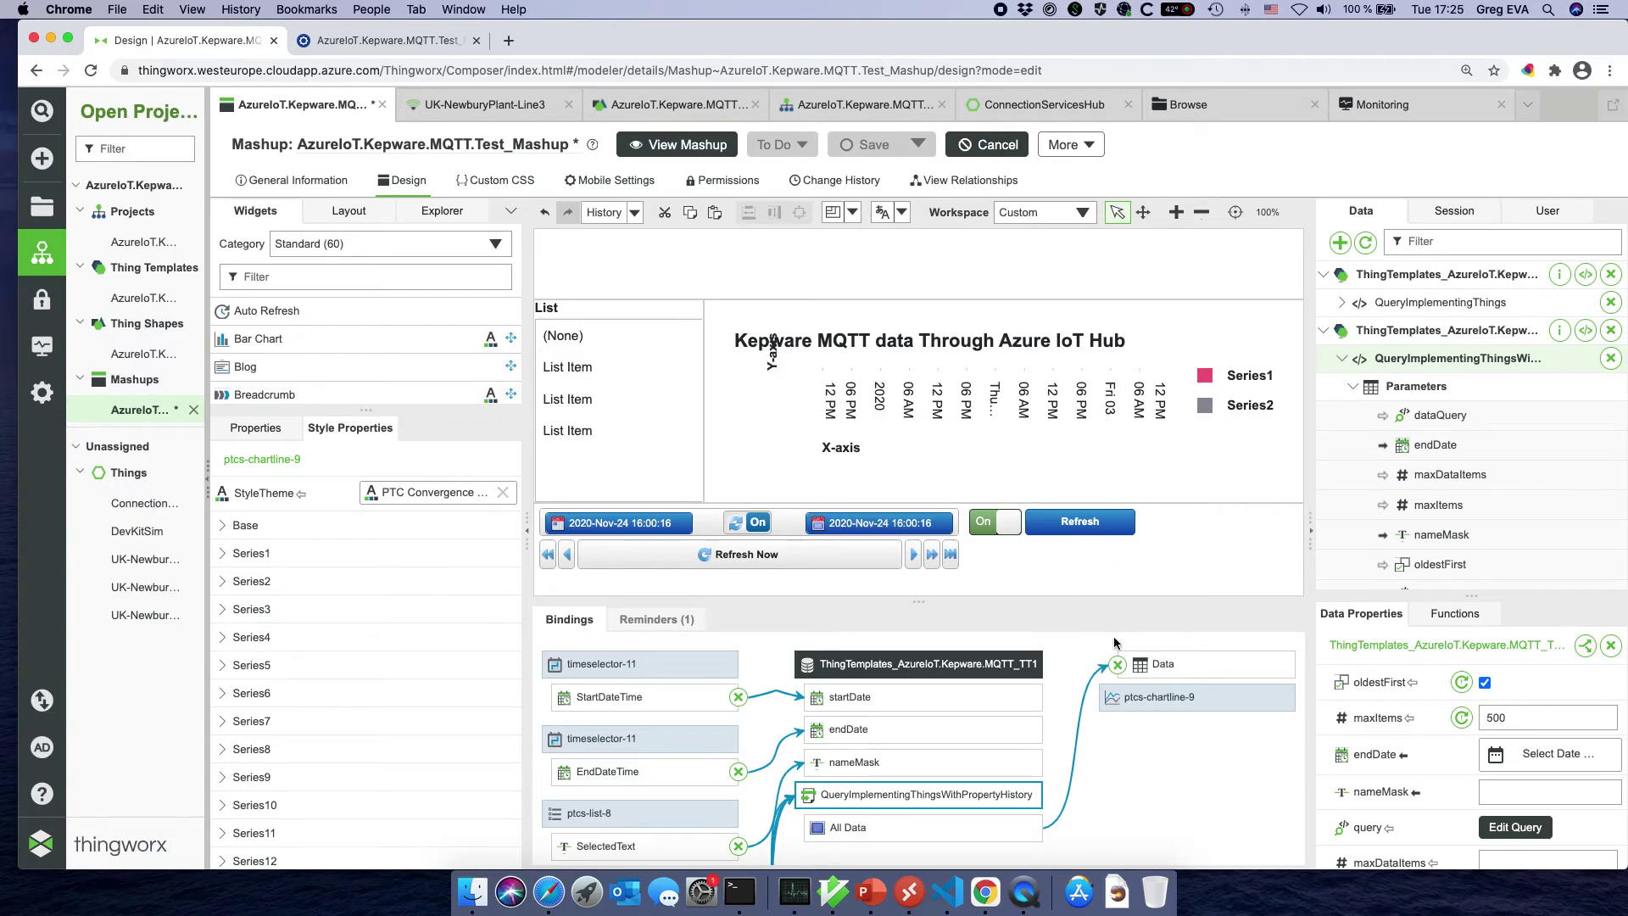
- Reload the running test mashup and select UK-NewburyPlant-Line3 to chart its data
{"action": "left_click", "coordinate": [418, 41]}
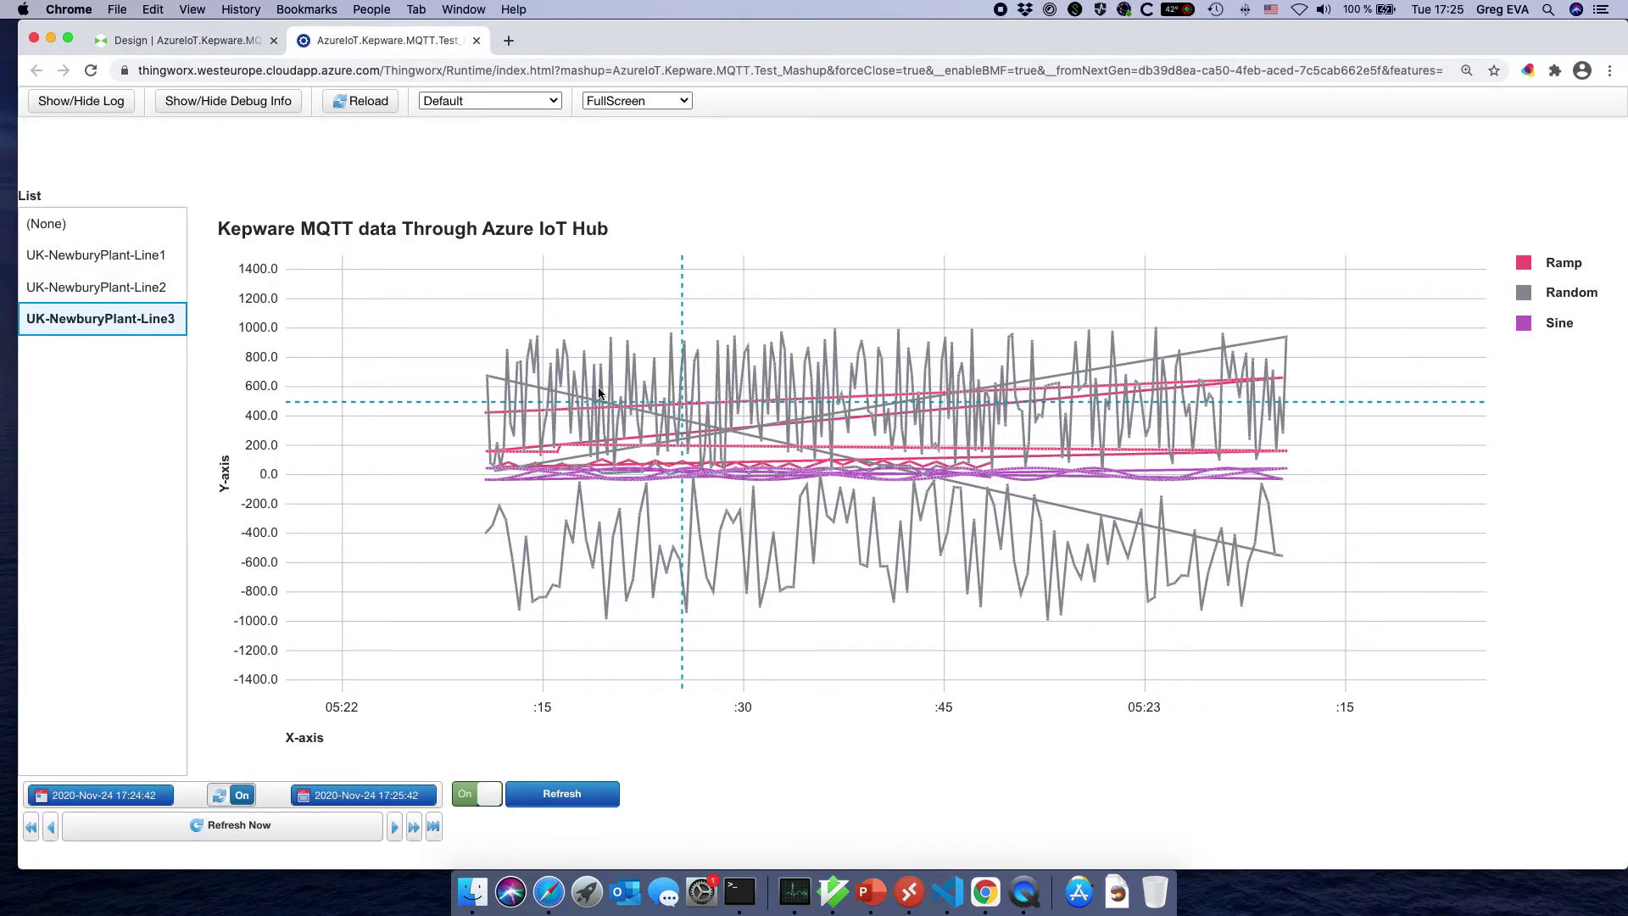
{"action": "left_click", "coordinate": [47, 288]}
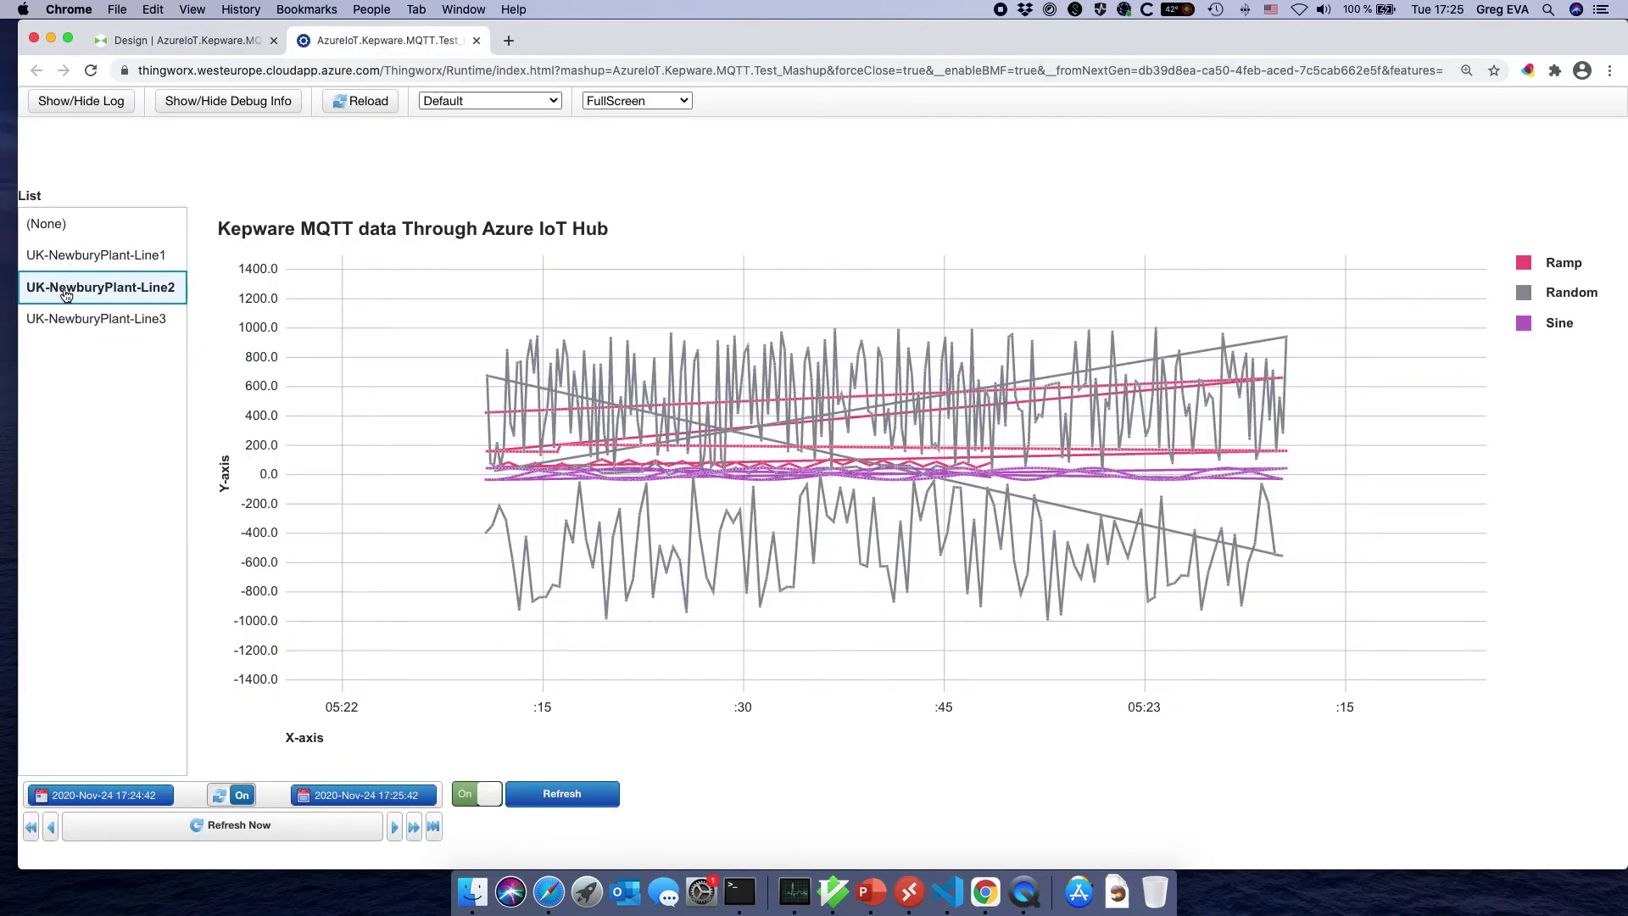
{"action": "left_click", "coordinate": [362, 102]}
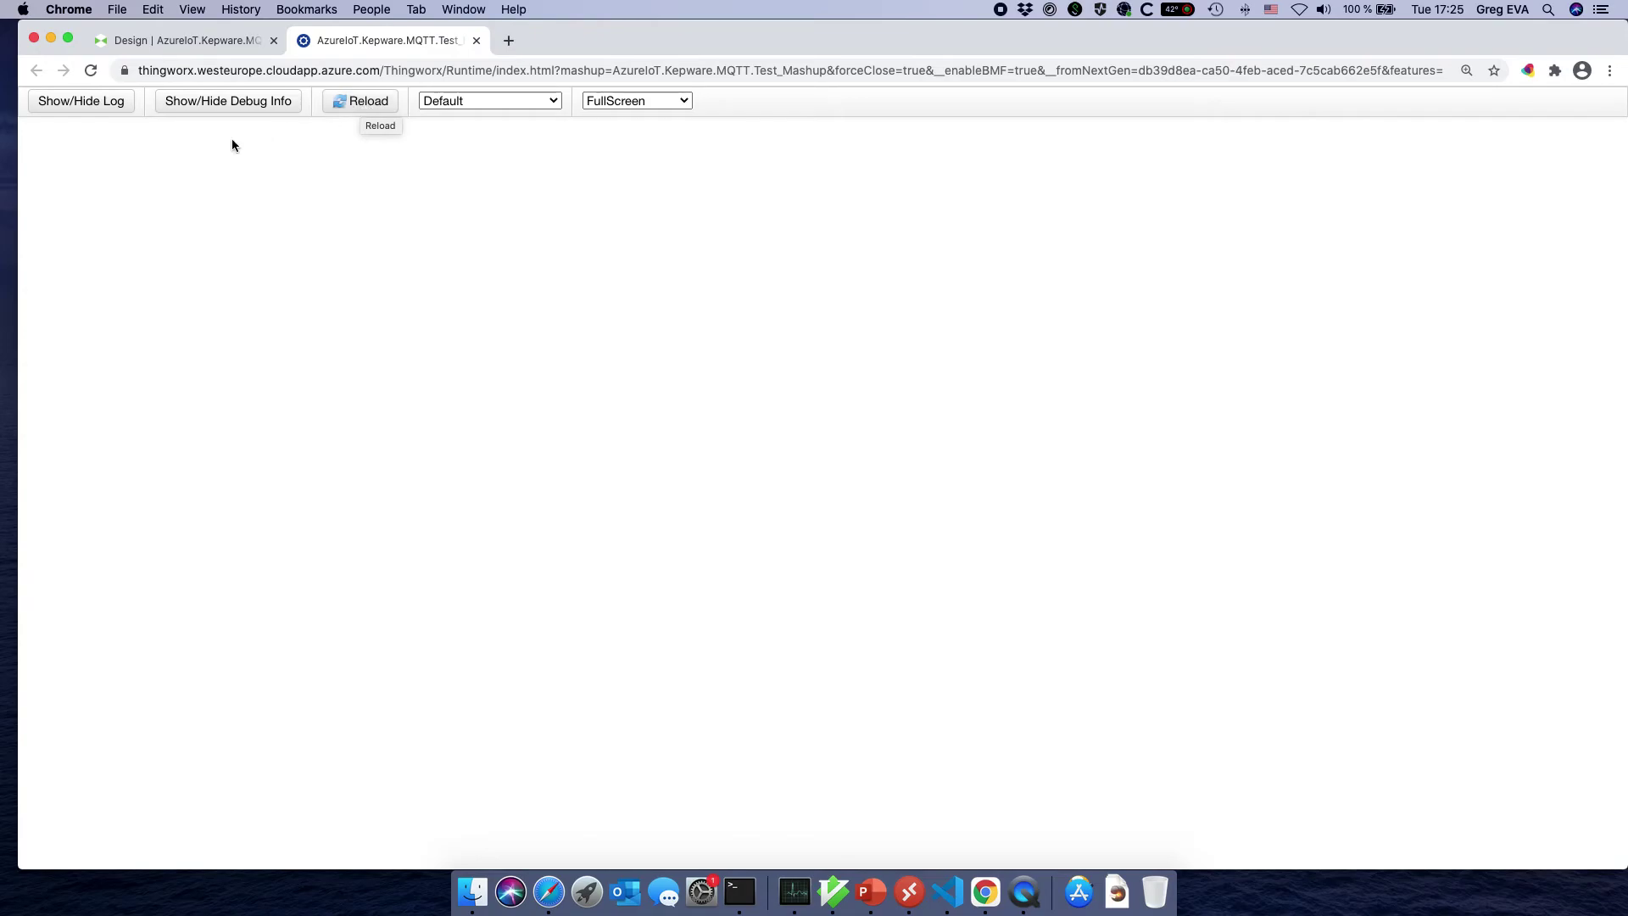
{"action": "left_click", "coordinate": [337, 41]}
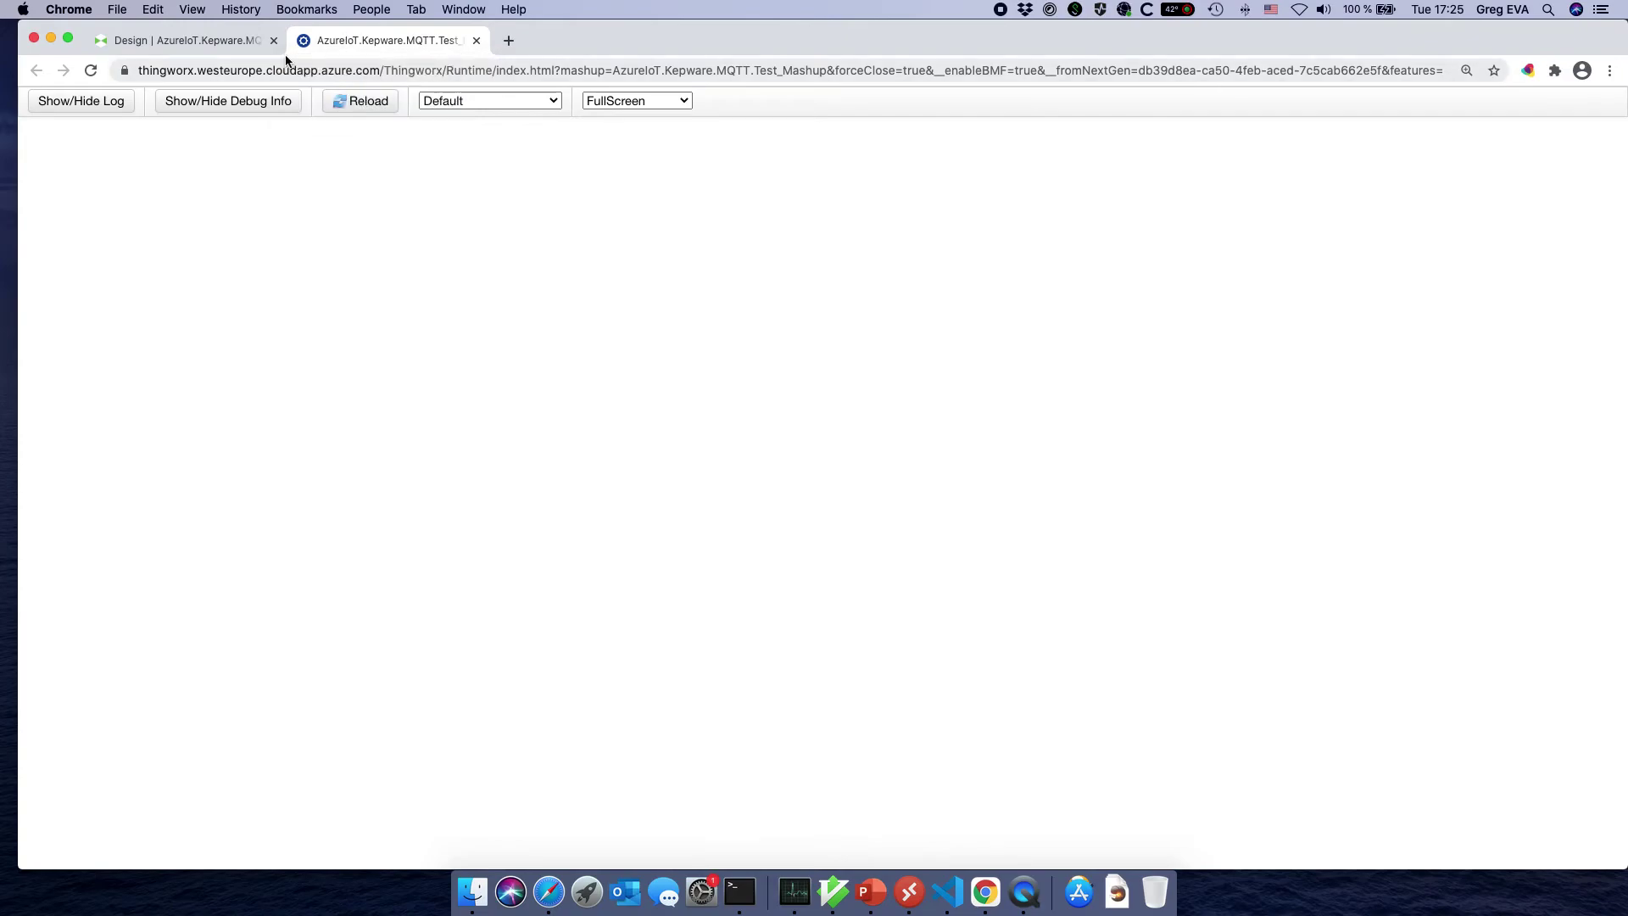
{"action": "left_click", "coordinate": [363, 102]}
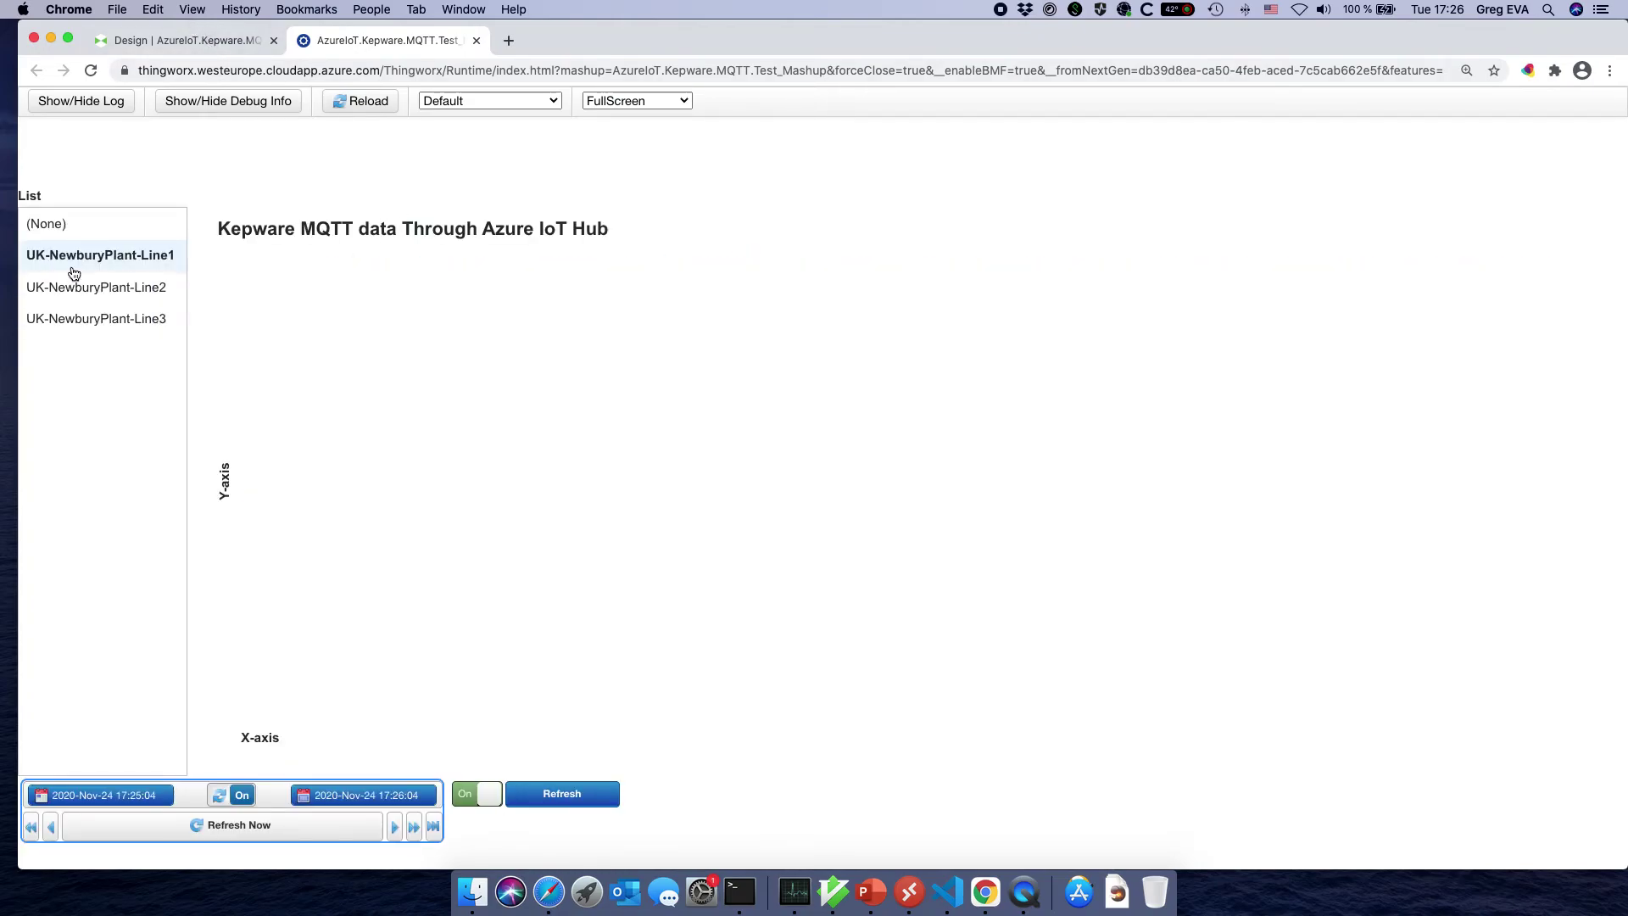
{"action": "left_click", "coordinate": [92, 329]}
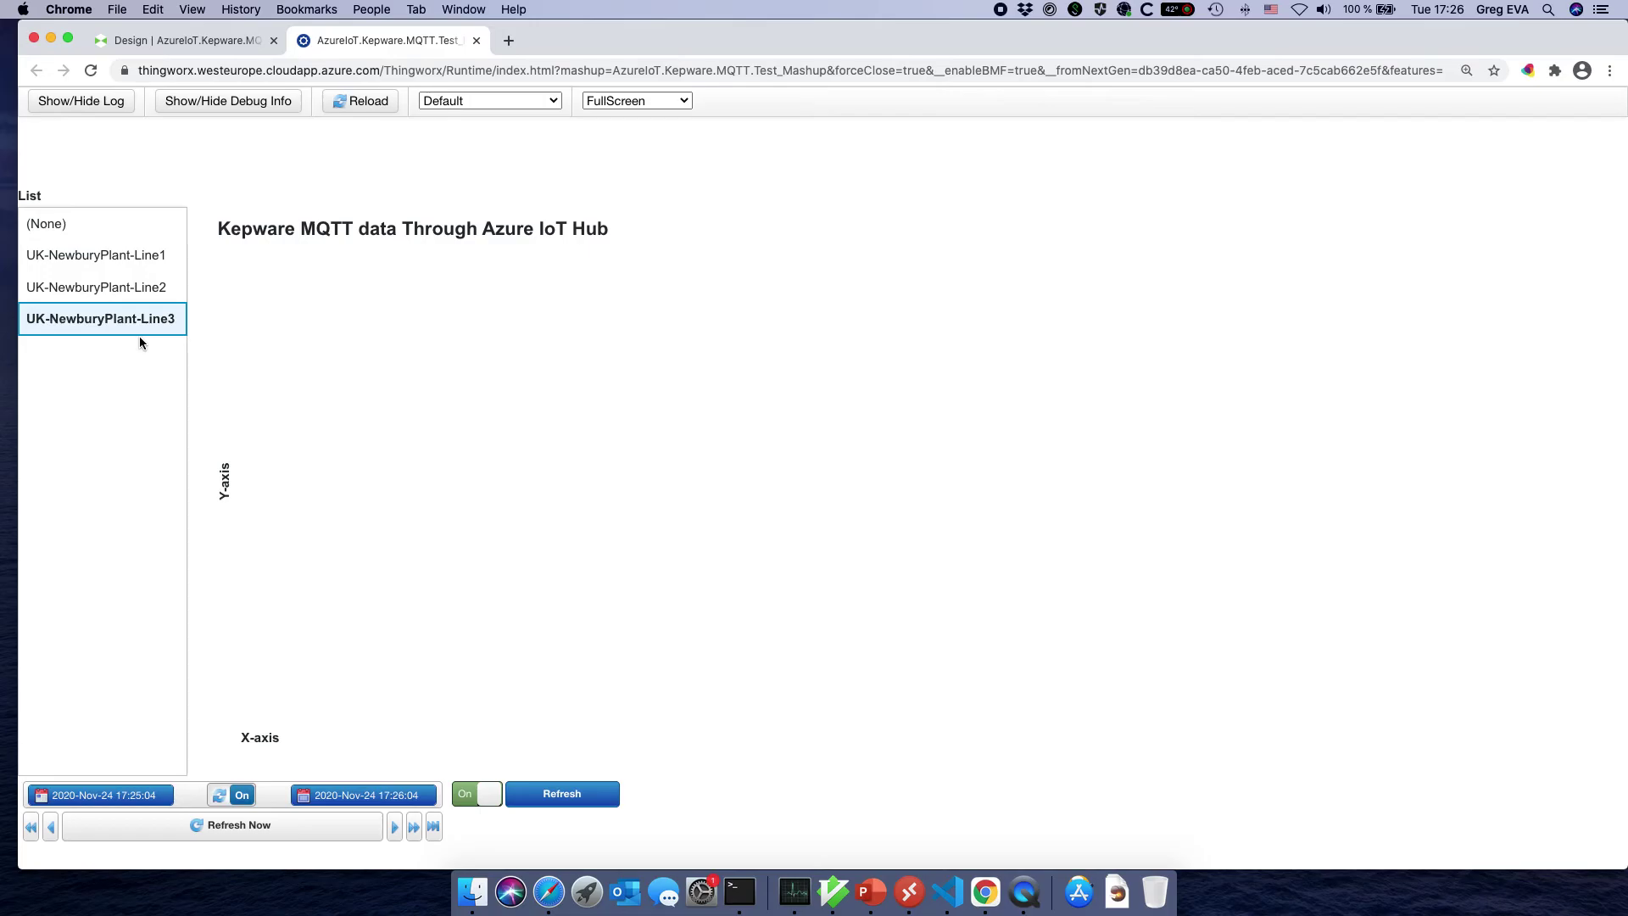
- Select UK-NewburyPlant-Line1 in the running mashup and check its chart against the query settings in the mashup design
{"action": "left_click", "coordinate": [237, 42]}
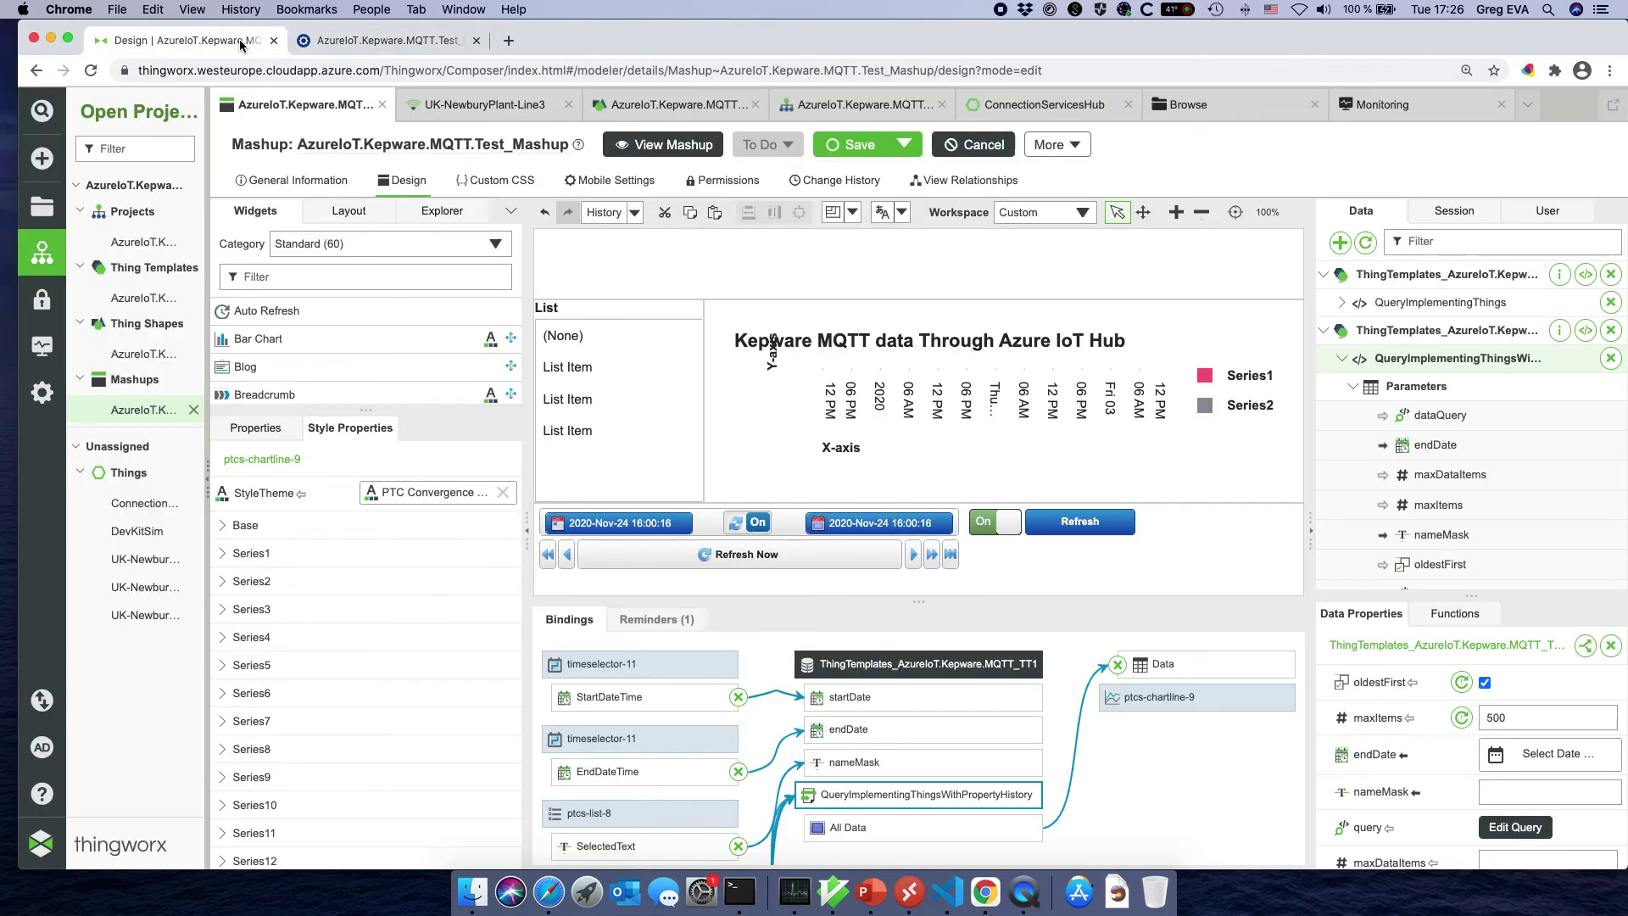
{"action": "left_click", "coordinate": [373, 40]}
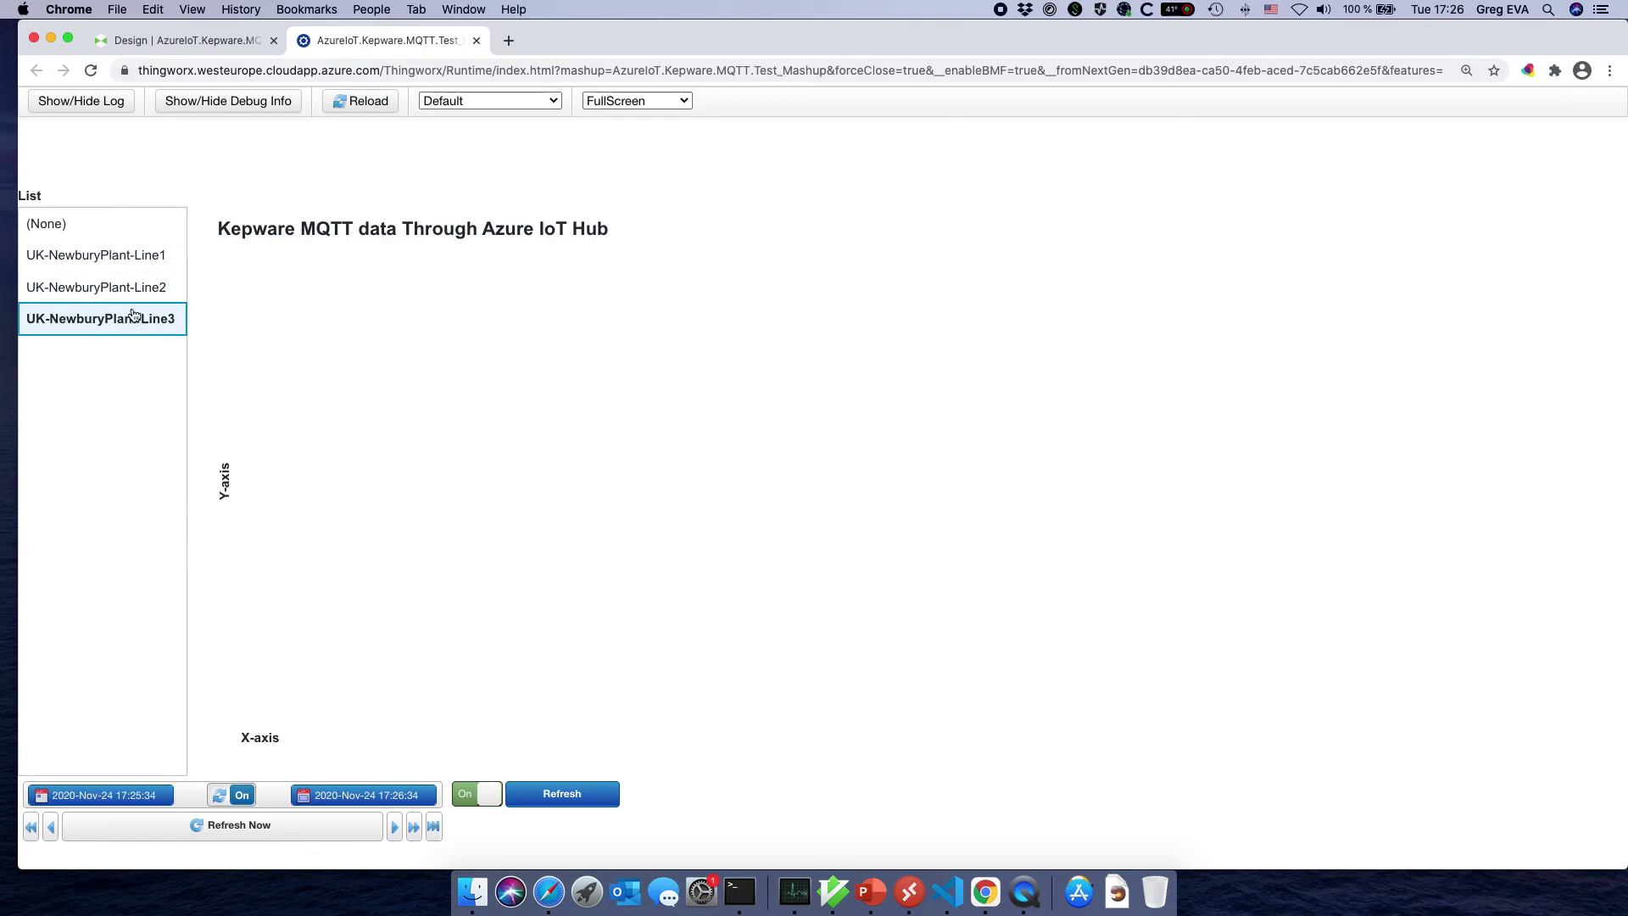
{"action": "left_click", "coordinate": [127, 256]}
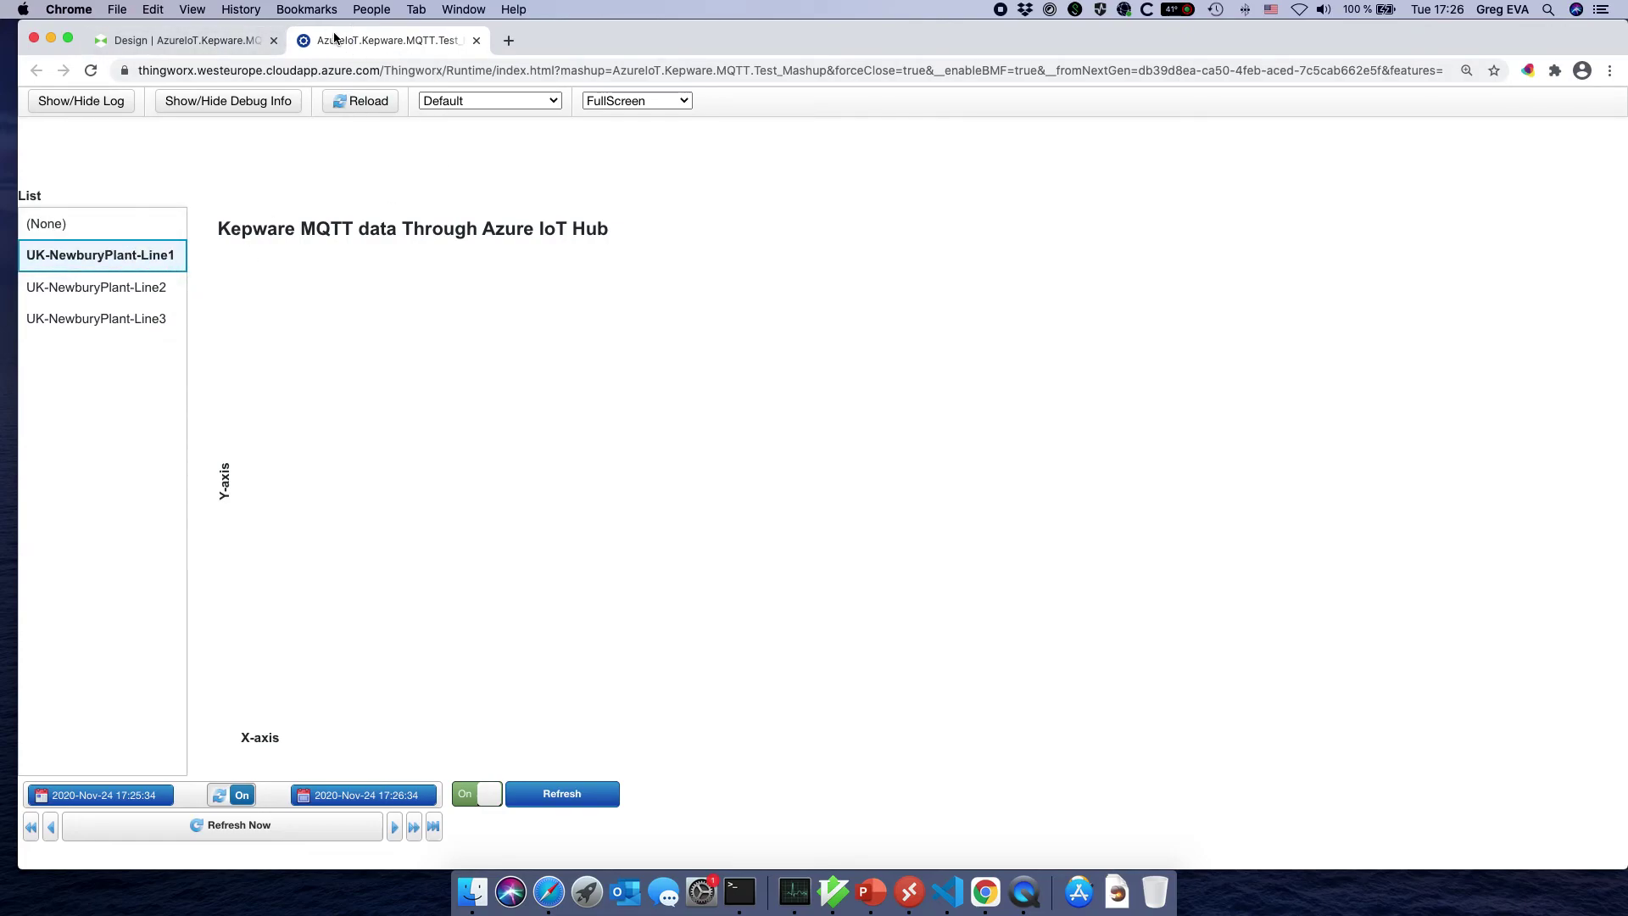
{"action": "left_click", "coordinate": [227, 44]}
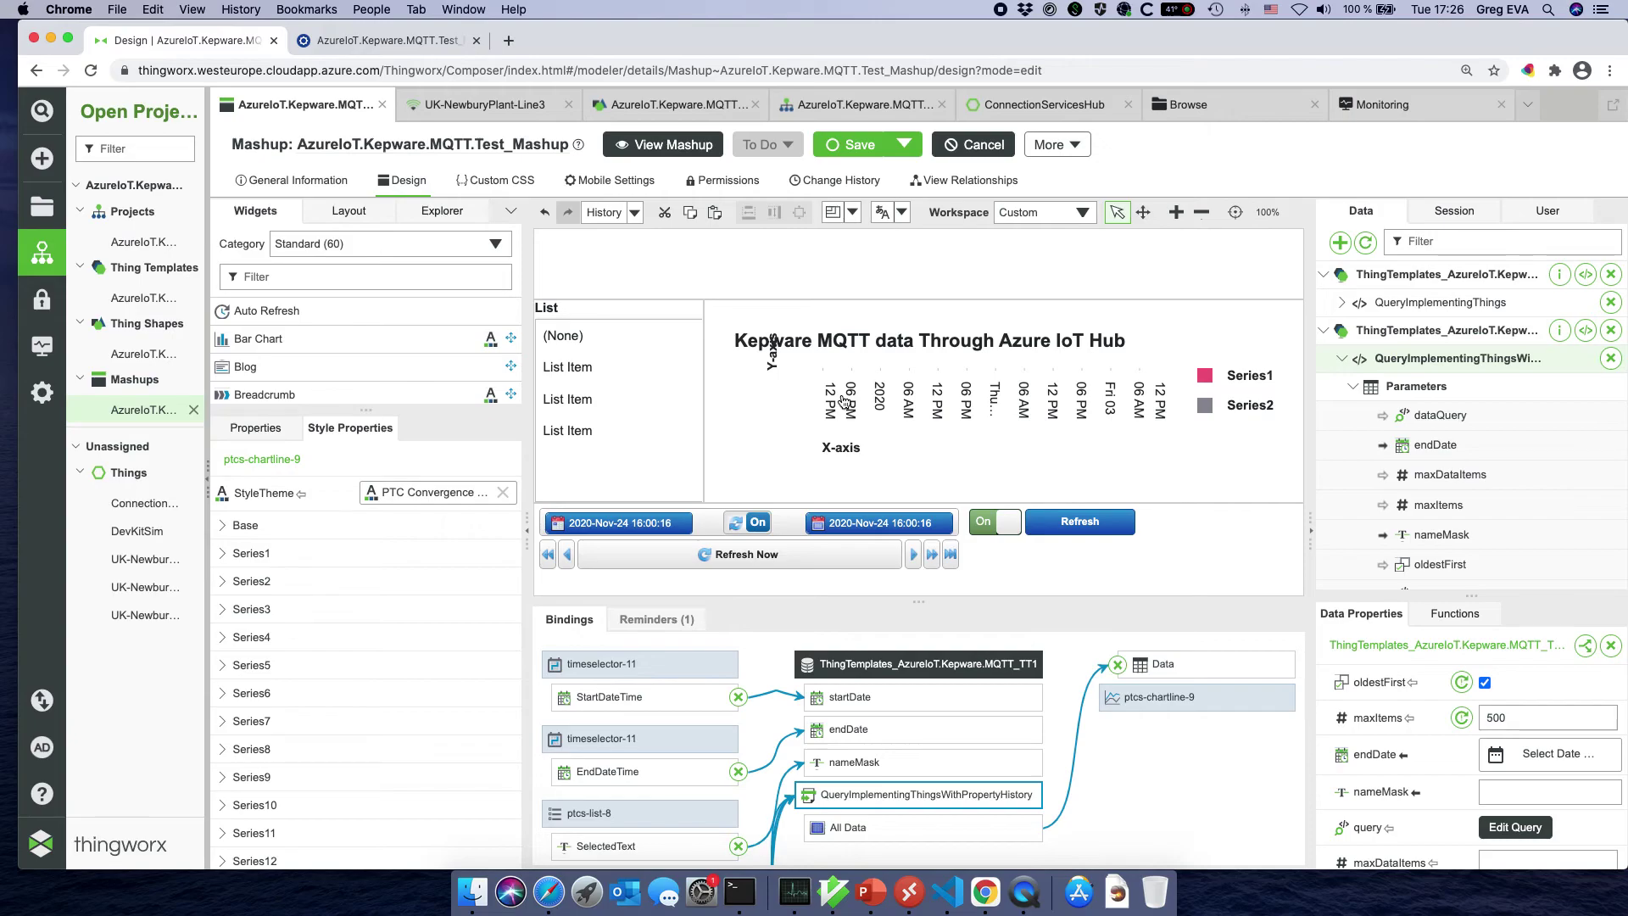
{"action": "left_click", "coordinate": [405, 39]}
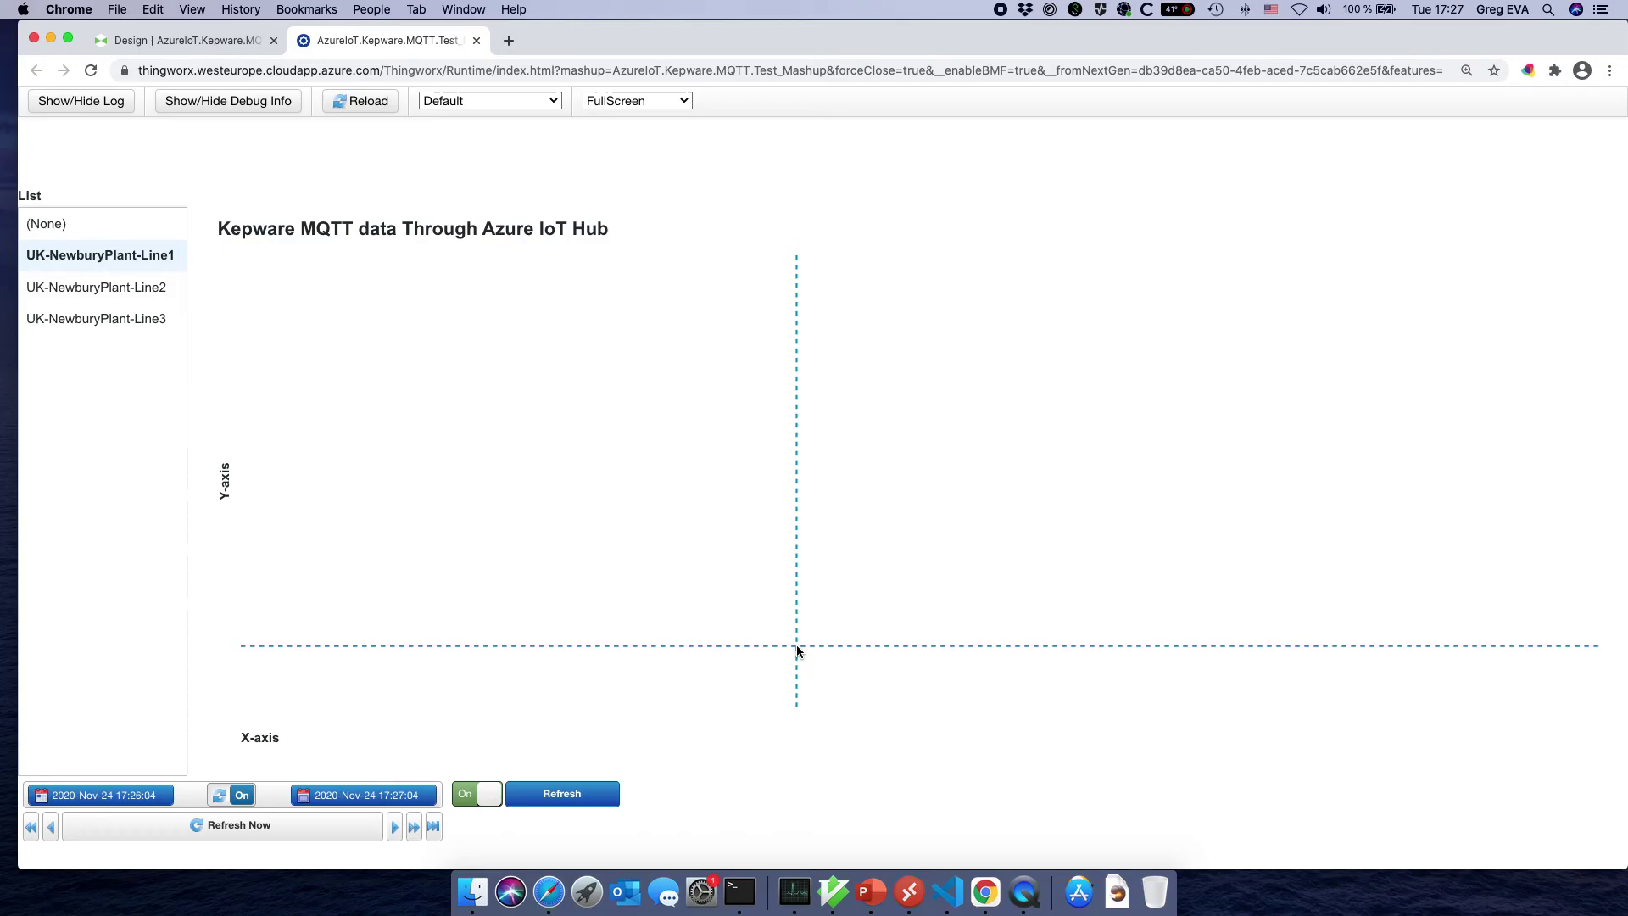
- Switch to ThingWorx Industrial Connectivity on the remote desktop and check the Line2 MQTT agent's publish format and maximum events per publish
{"action": "left_click", "coordinate": [908, 891]}
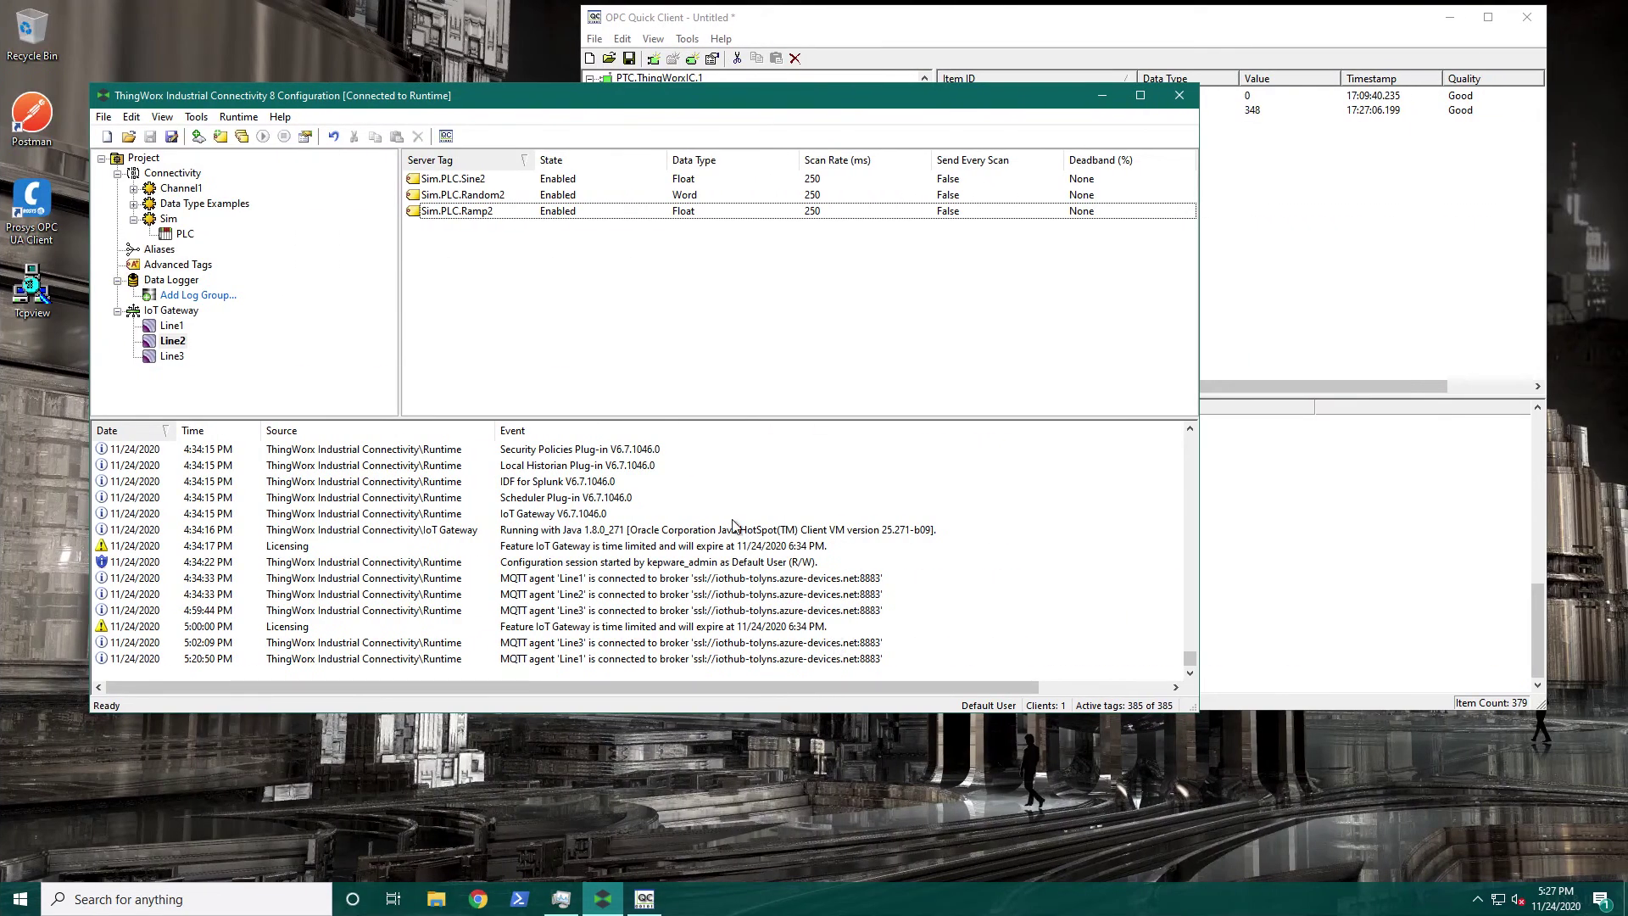
{"action": "left_click", "coordinate": [174, 342]}
{"action": "right_click", "coordinate": [176, 346]}
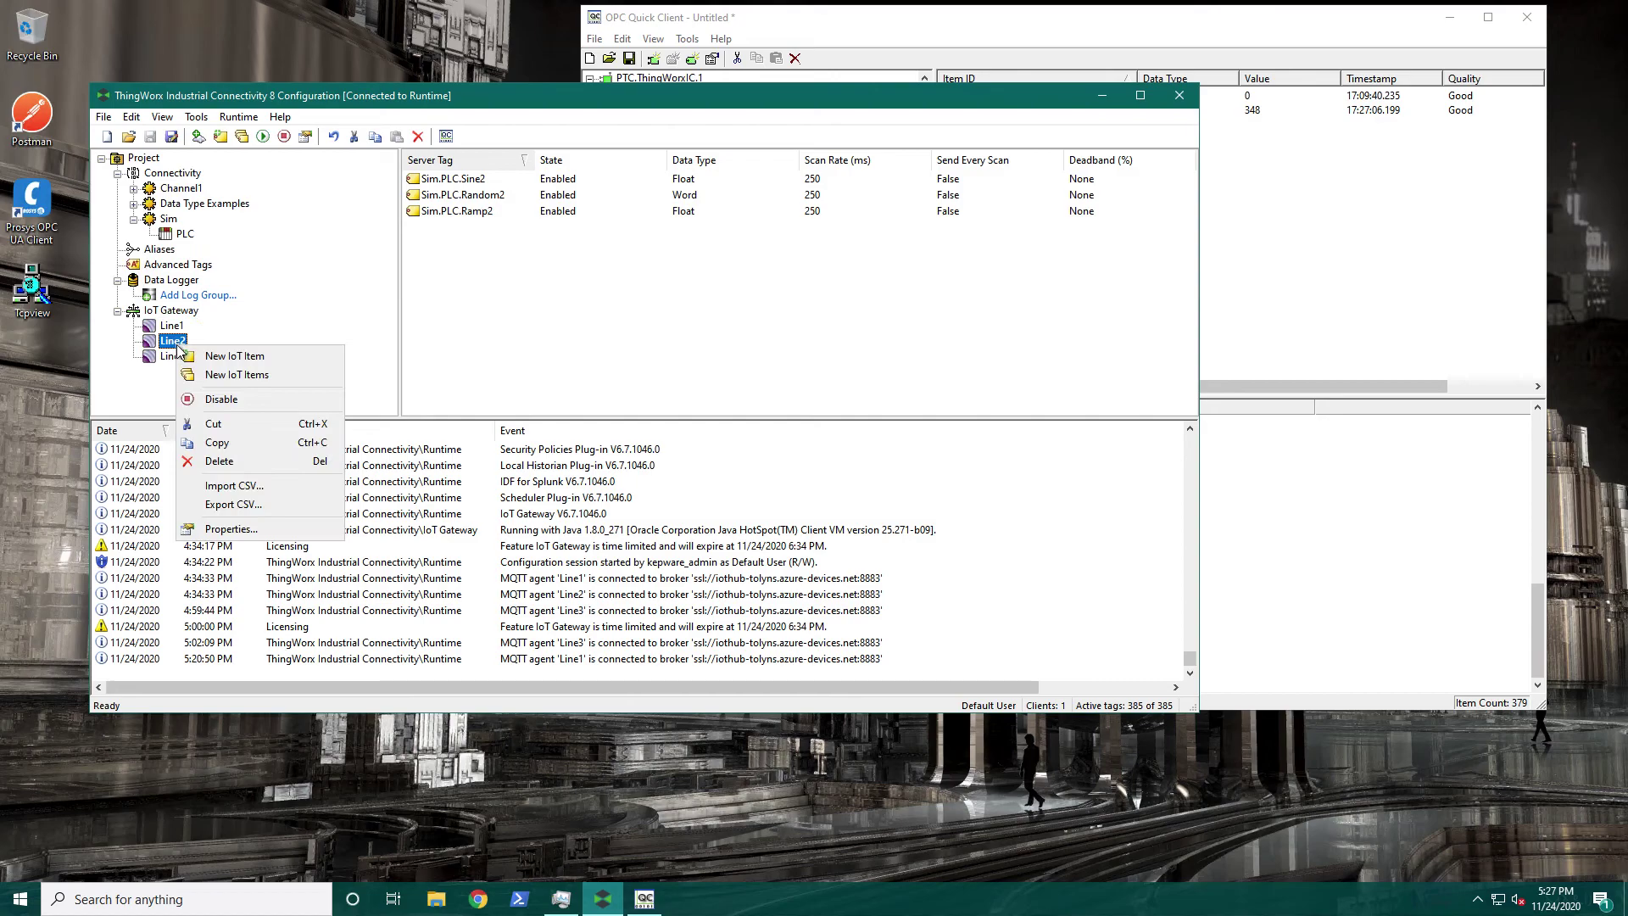
{"action": "left_click", "coordinate": [276, 530]}
{"action": "left_click", "coordinate": [510, 279]}
{"action": "left_click", "coordinate": [511, 264]}
{"action": "left_click", "coordinate": [553, 249]}
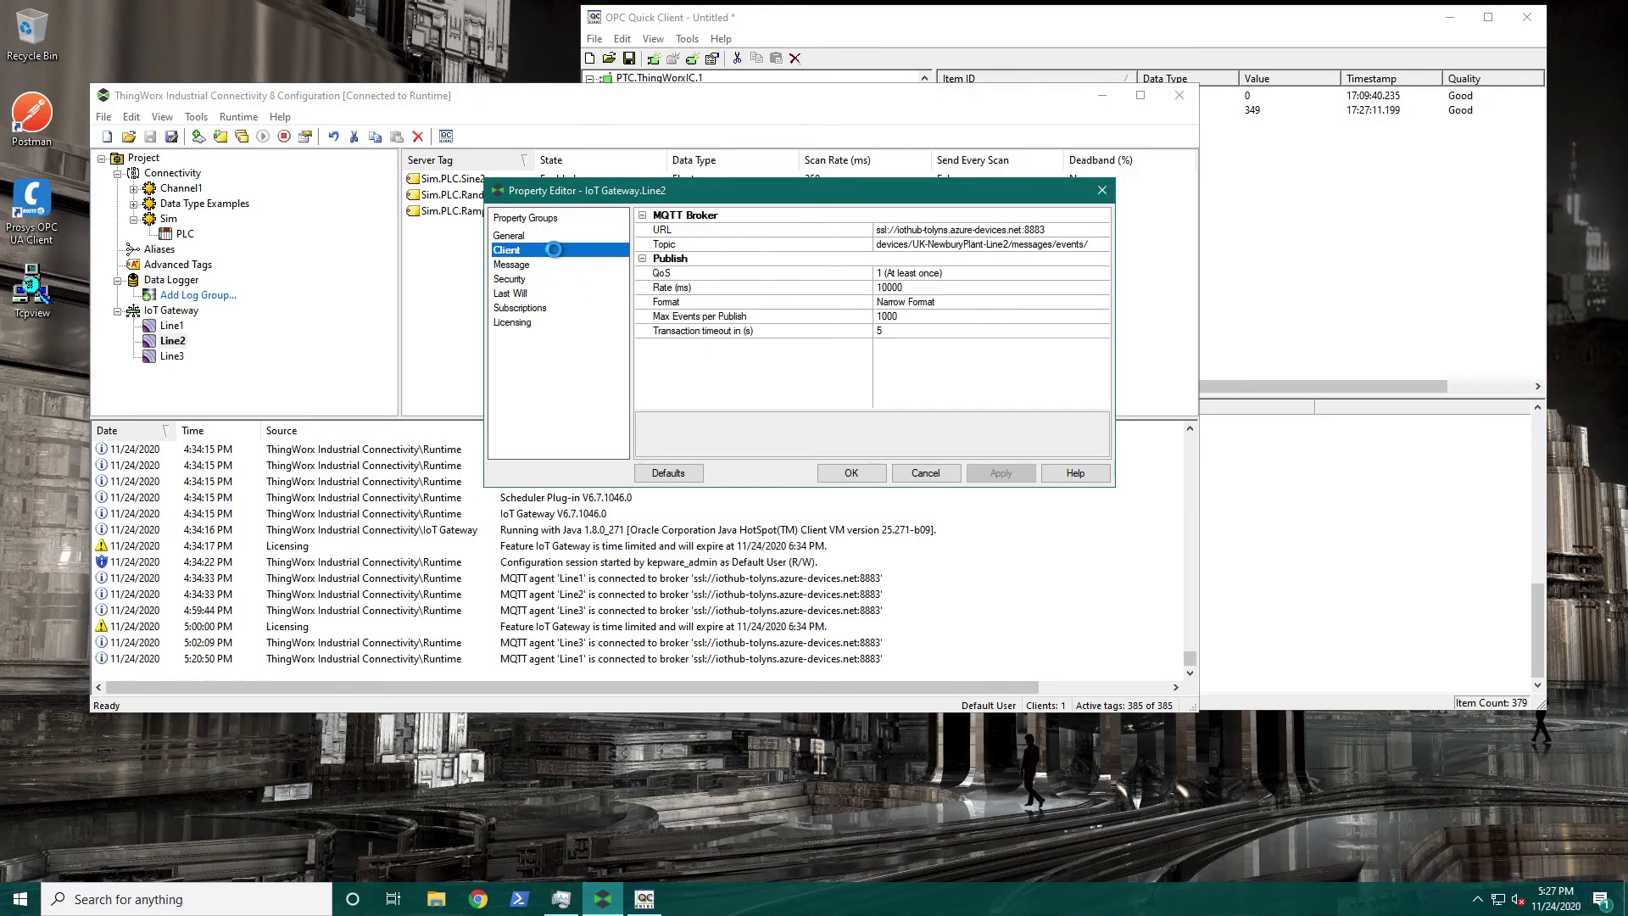
{"action": "left_click", "coordinate": [941, 288]}
{"action": "left_click", "coordinate": [928, 316]}
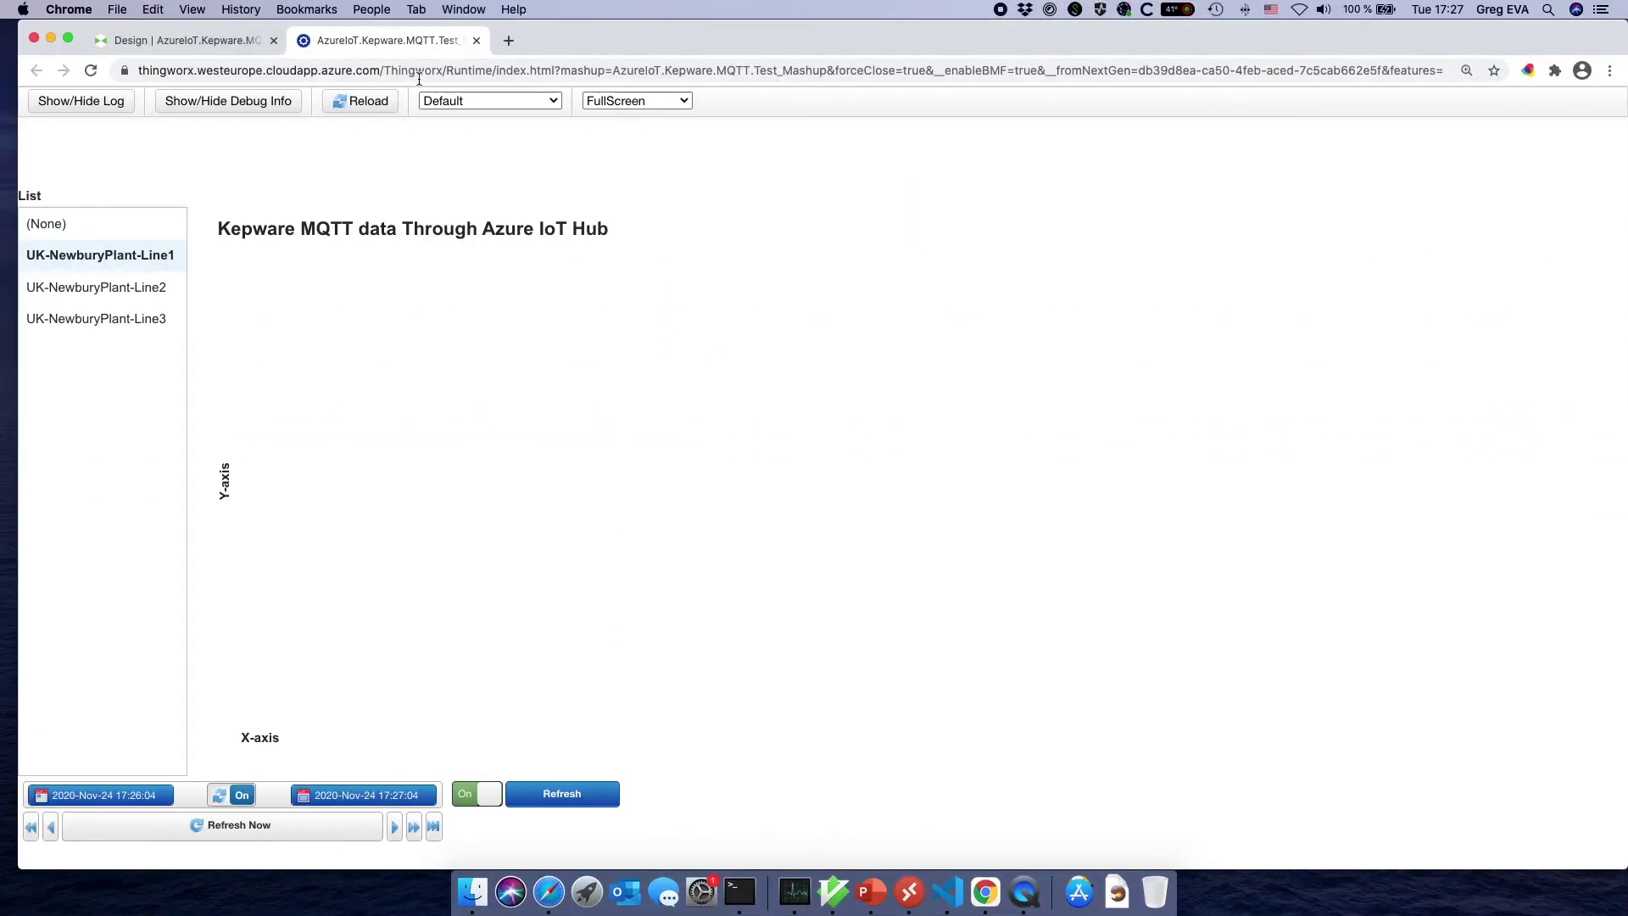
- Return to ThingWorx Composer and view the ProcessPayload subscription code of the AzureIoT.Kepware.MQTT_TS Thing Shape
{"action": "left_click", "coordinate": [220, 43]}
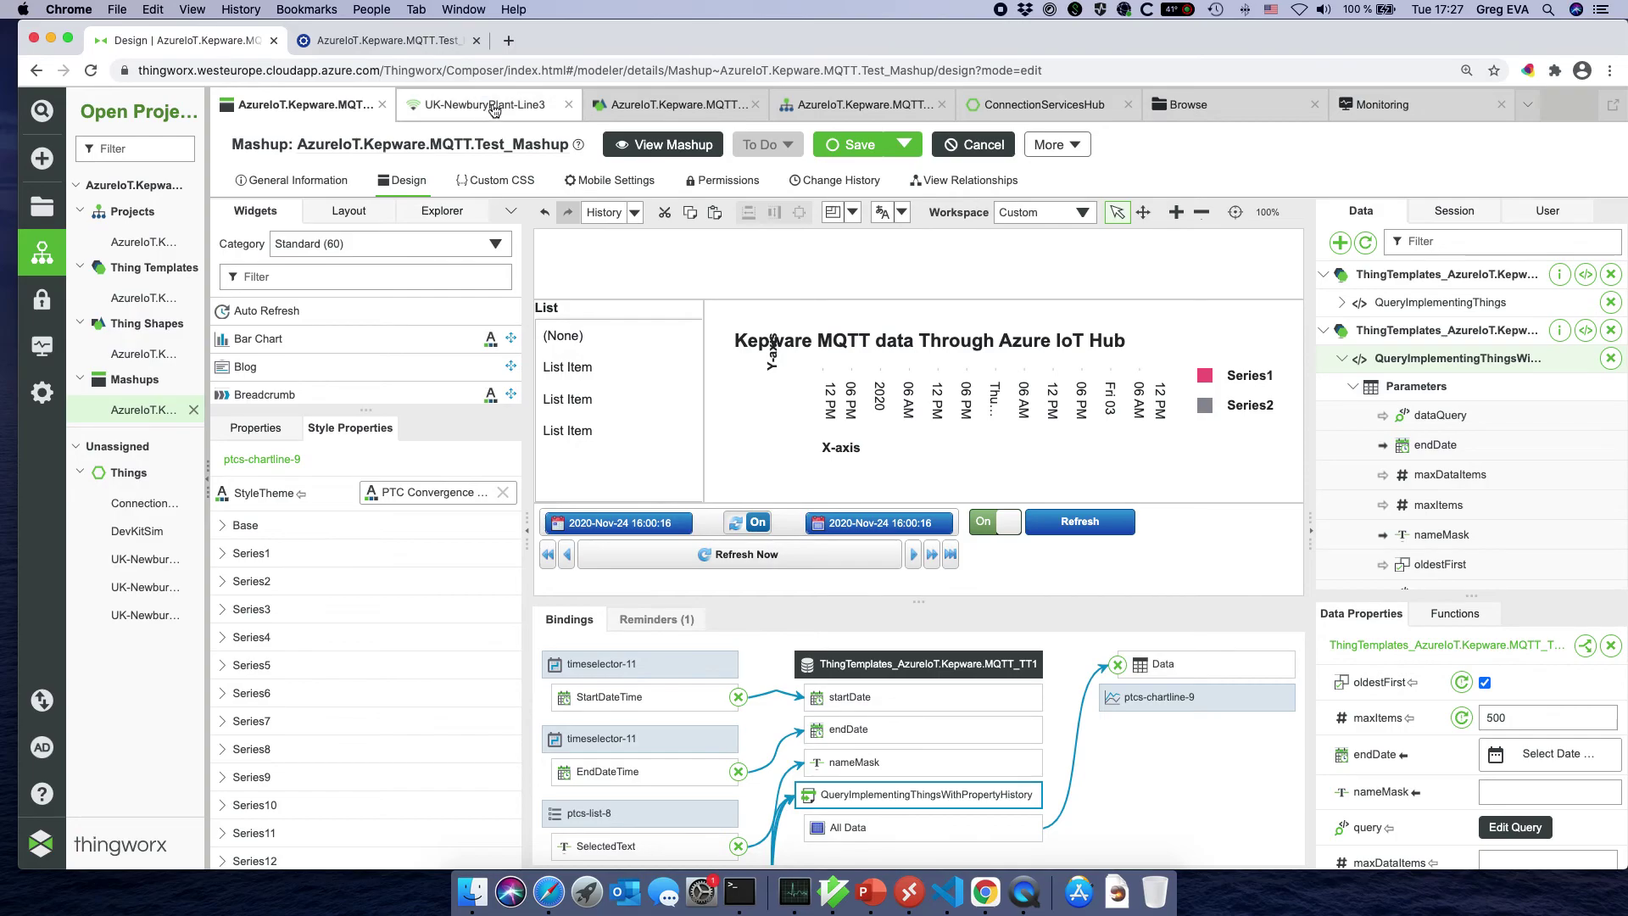
{"action": "left_click", "coordinate": [666, 103]}
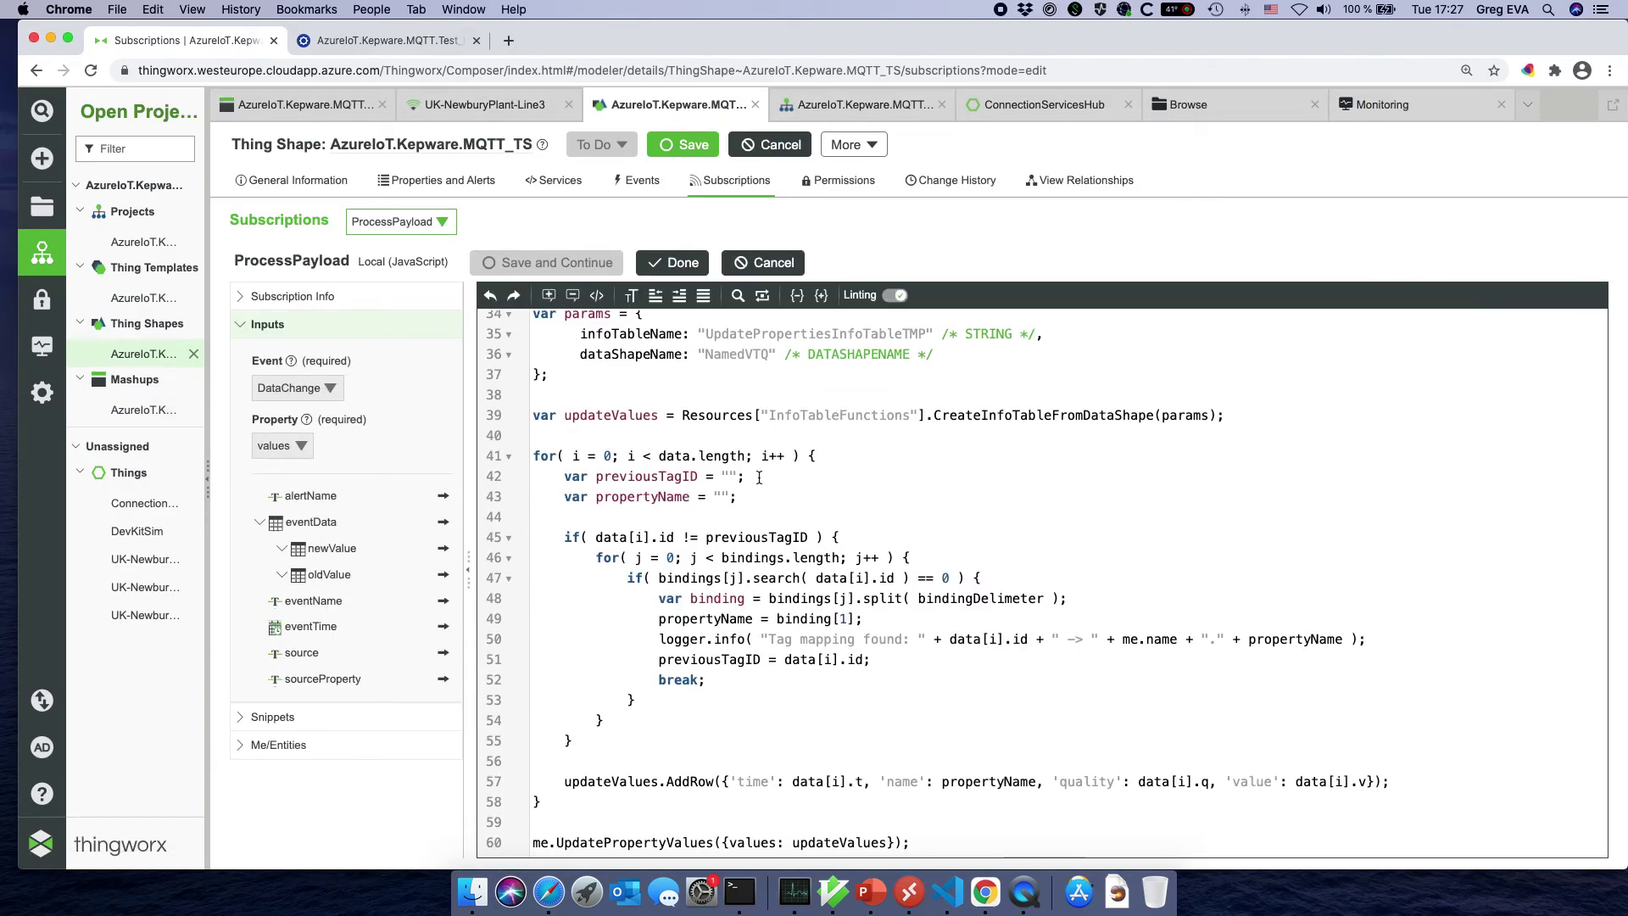
- Examine the ProcessPayload code that creates the updateValues info table, loops over the data to add rows, and calls UpdatePropertyValues
{"action": "left_click_drag", "start_coordinate": [791, 455], "coordinate": [574, 455]}
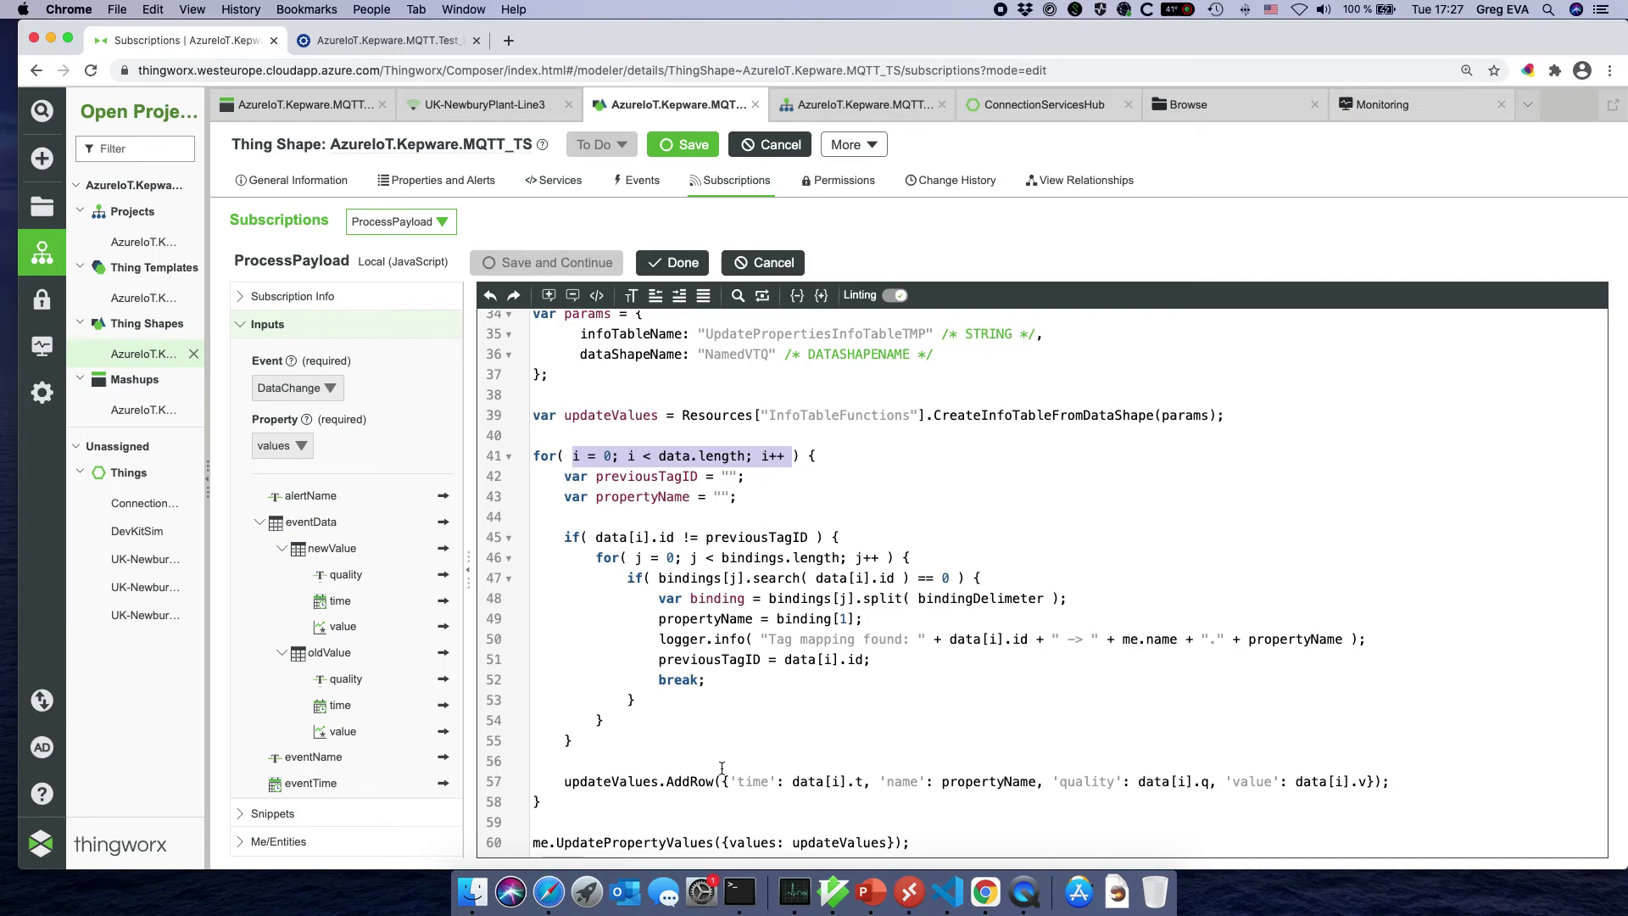
{"action": "left_click_drag", "start_coordinate": [572, 780], "coordinate": [1407, 785]}
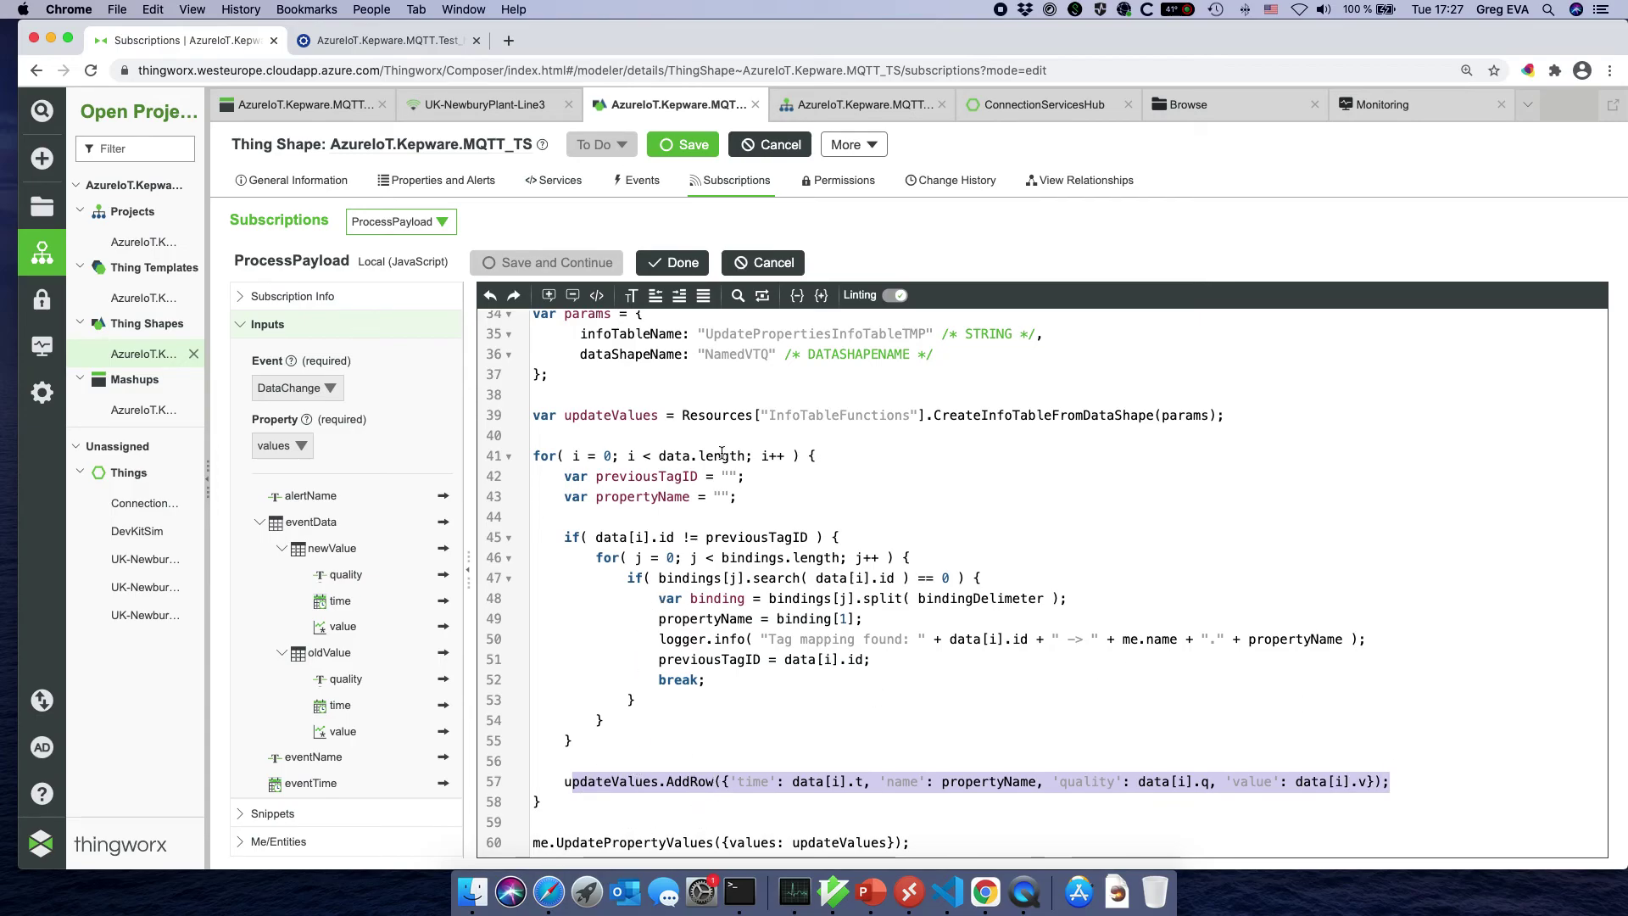
{"action": "left_click_drag", "start_coordinate": [678, 414], "coordinate": [924, 414]}
{"action": "left_click_drag", "start_coordinate": [1227, 414], "coordinate": [564, 415]}
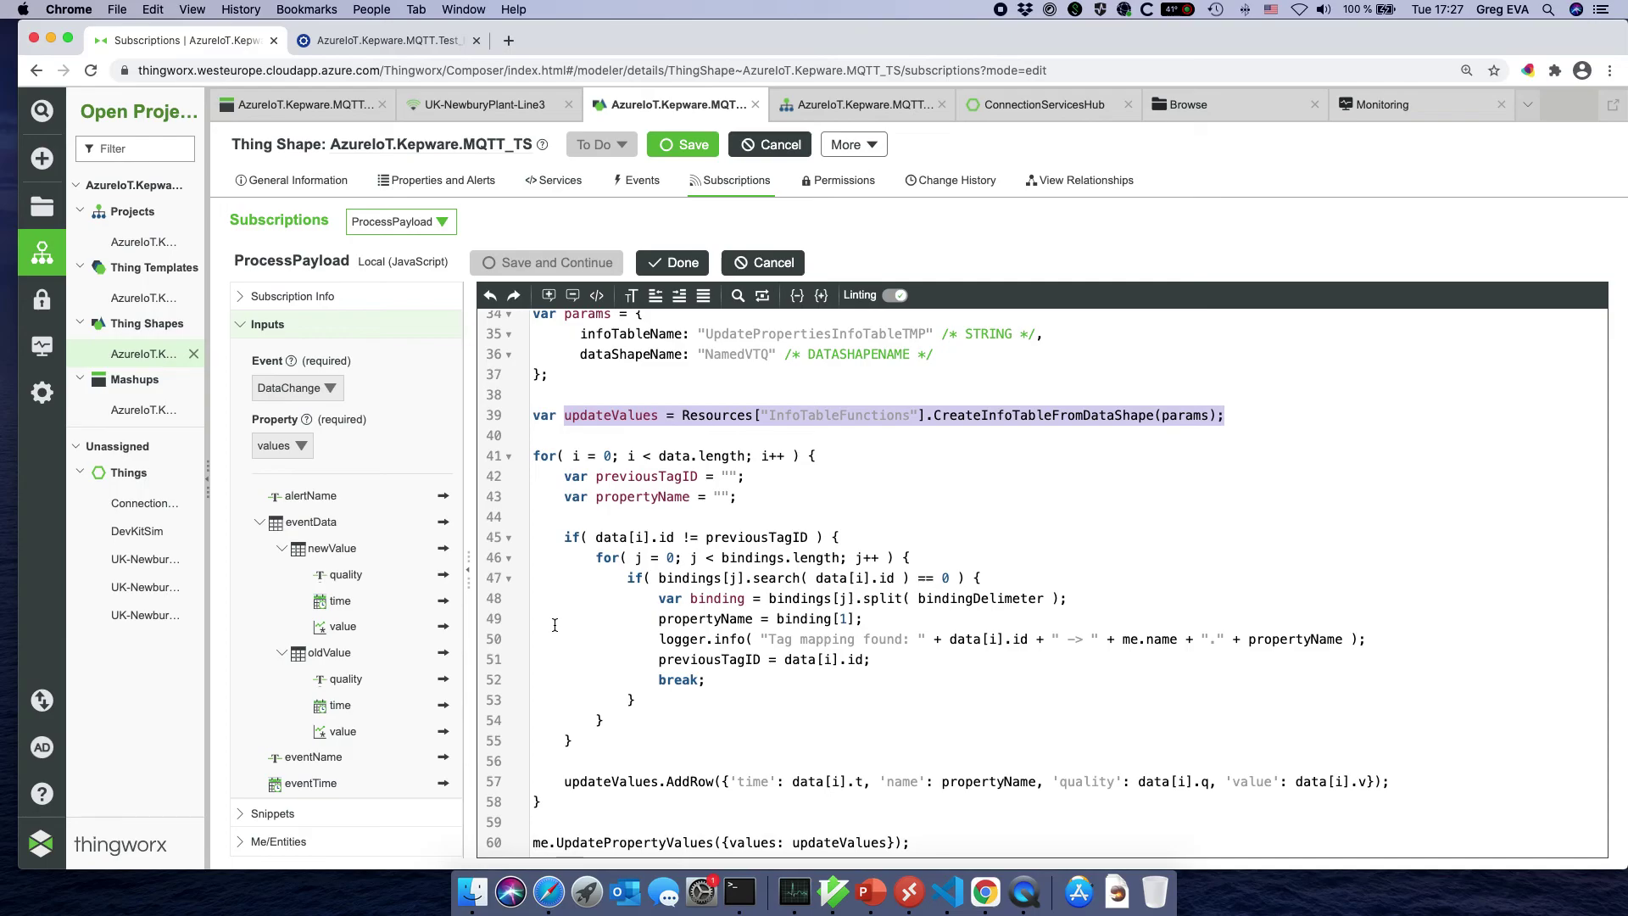
{"action": "left_click_drag", "start_coordinate": [644, 598], "coordinate": [729, 679]}
{"action": "left_click_drag", "start_coordinate": [940, 847], "coordinate": [532, 844]}
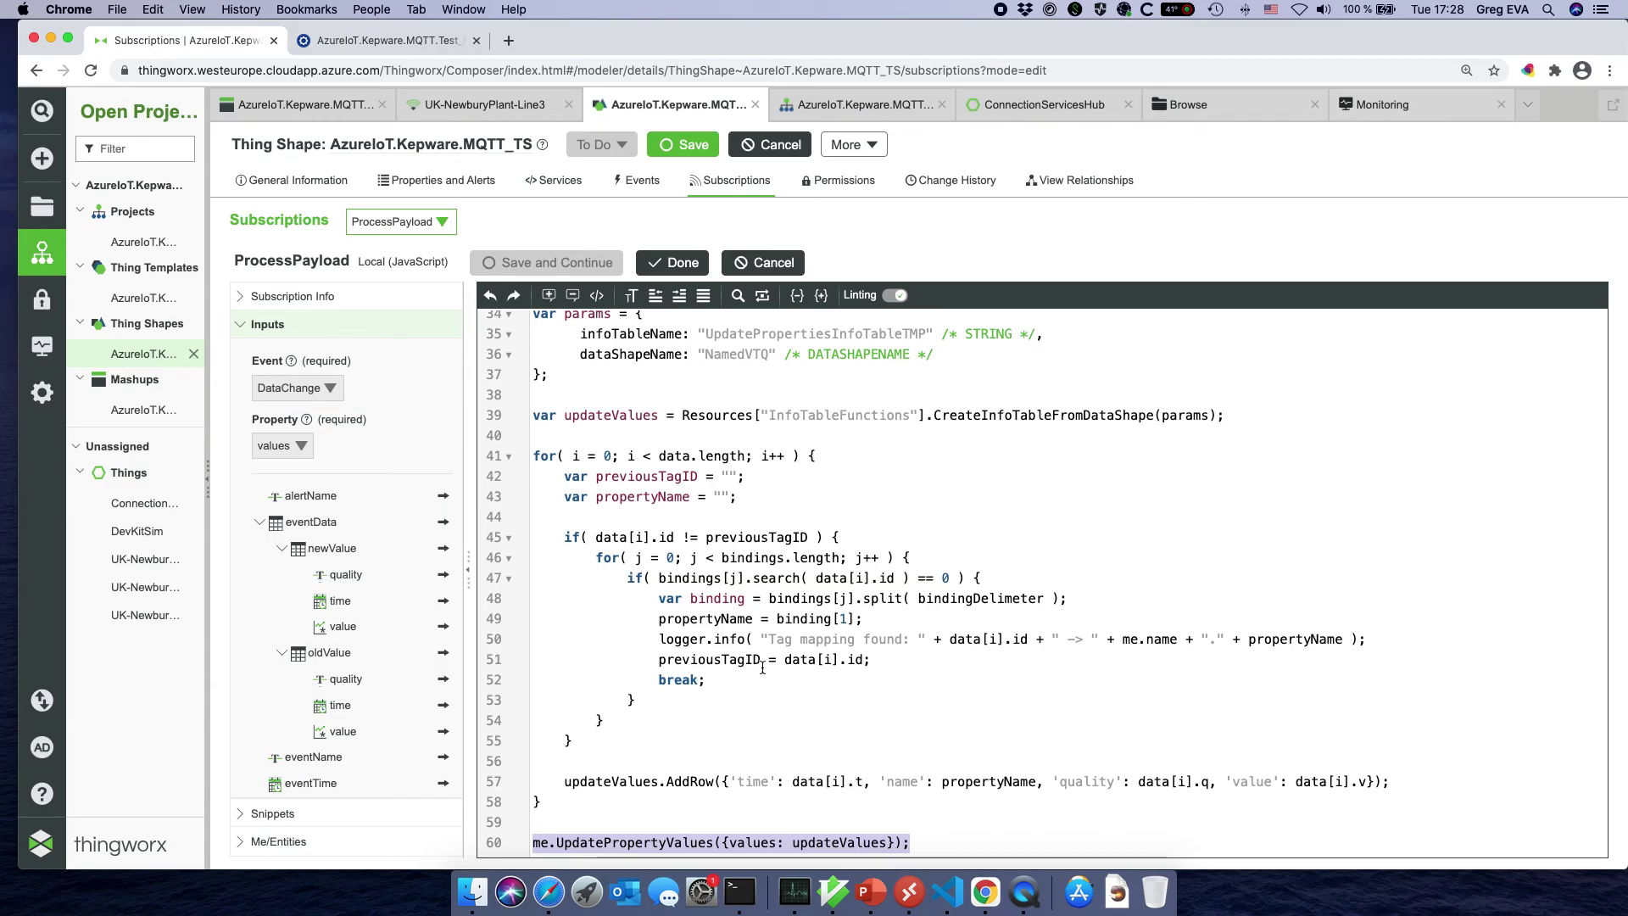
- Review the payload array and tag bindings at the start of the ProcessPayload script, and view the Thing Shape's properties
{"action": "left_click", "coordinate": [779, 460]}
{"action": "left_click", "coordinate": [871, 453]}
{"action": "scroll", "coordinate": [870, 494], "scroll_direction": "up", "scroll_amount": 3}
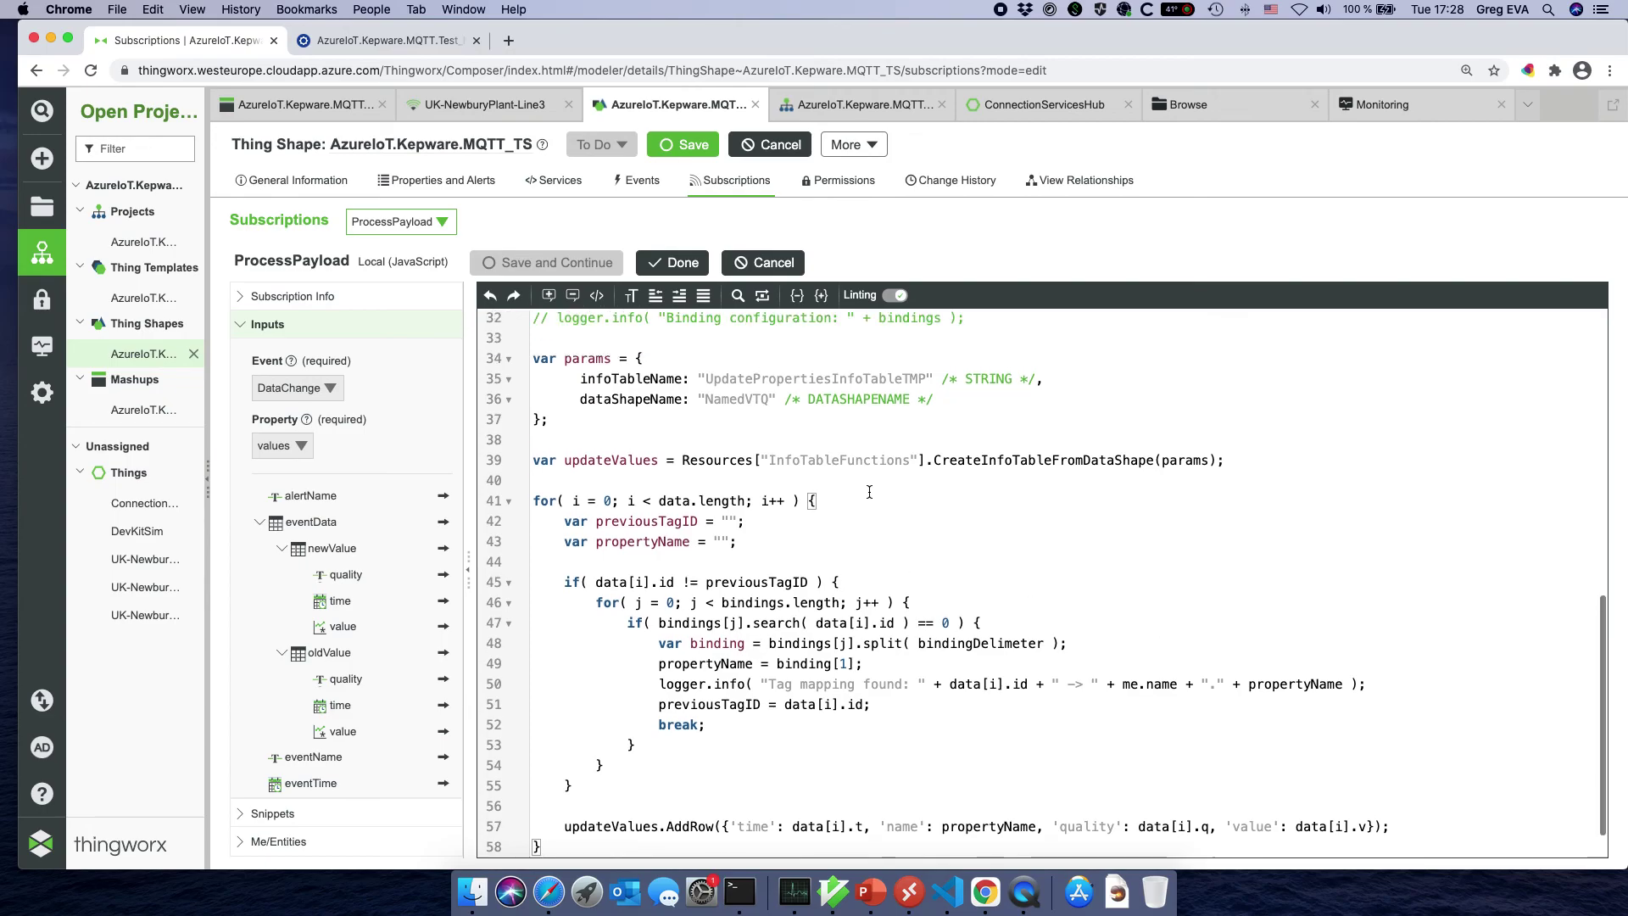
{"action": "scroll", "coordinate": [871, 493], "scroll_direction": "up", "scroll_amount": 10}
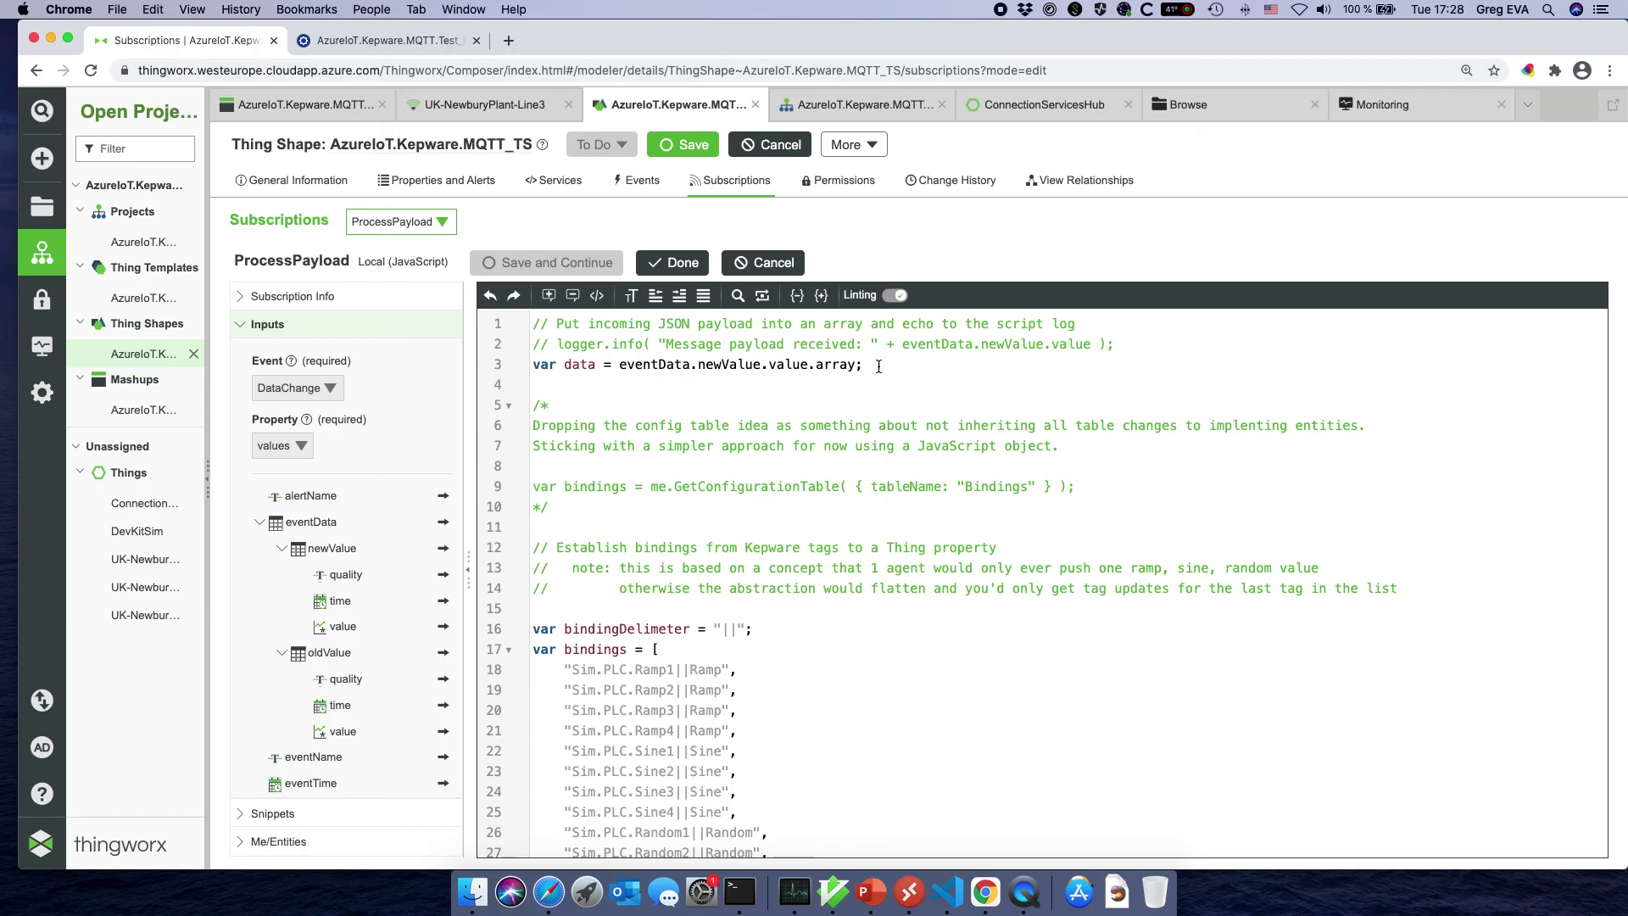
{"action": "left_click", "coordinate": [468, 180]}
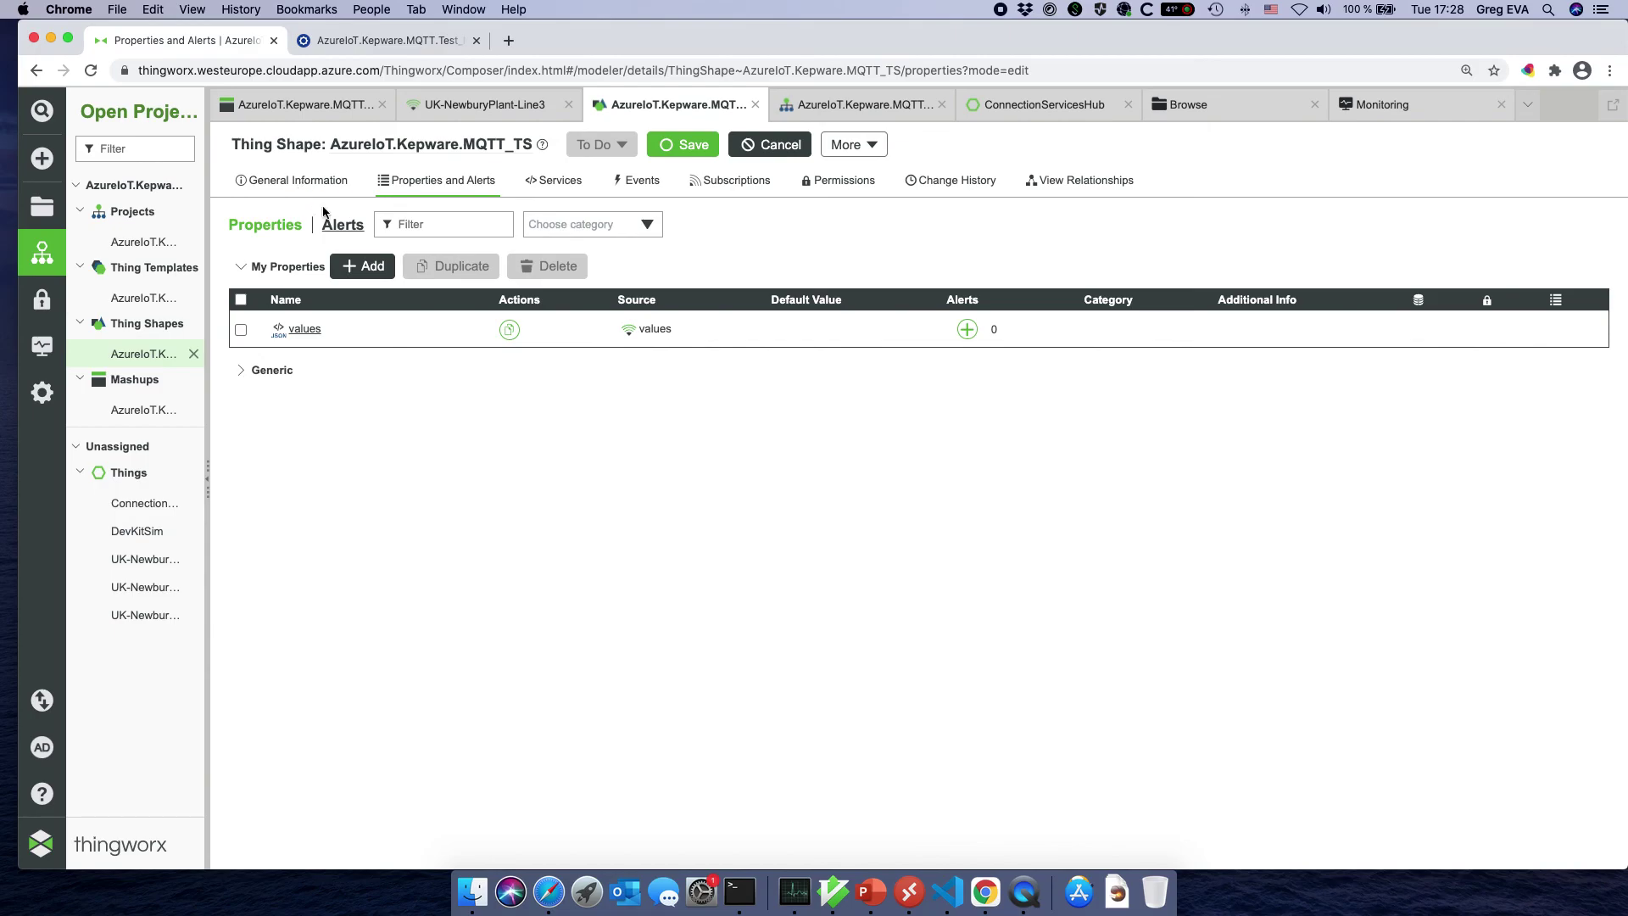
- Switch to PowerPoint and start the slide show from slide 10, ThingWorx & Azure Industrial IoT Demo Architecture
{"action": "left_click", "coordinate": [870, 892]}
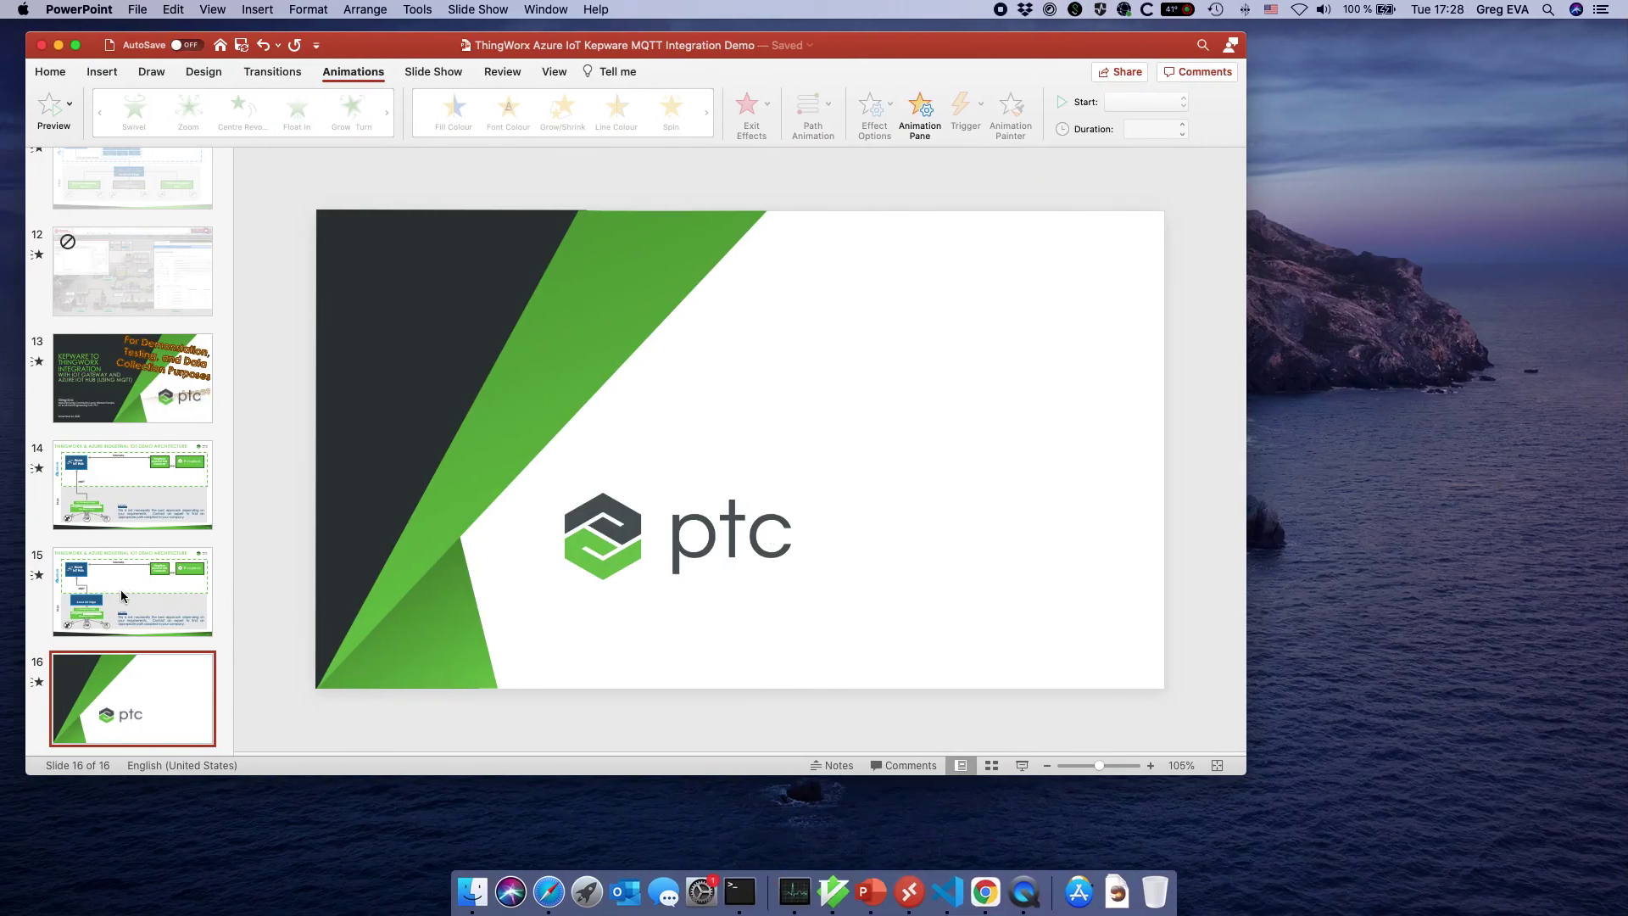
{"action": "scroll", "coordinate": [125, 598], "scroll_direction": "up", "scroll_amount": 5}
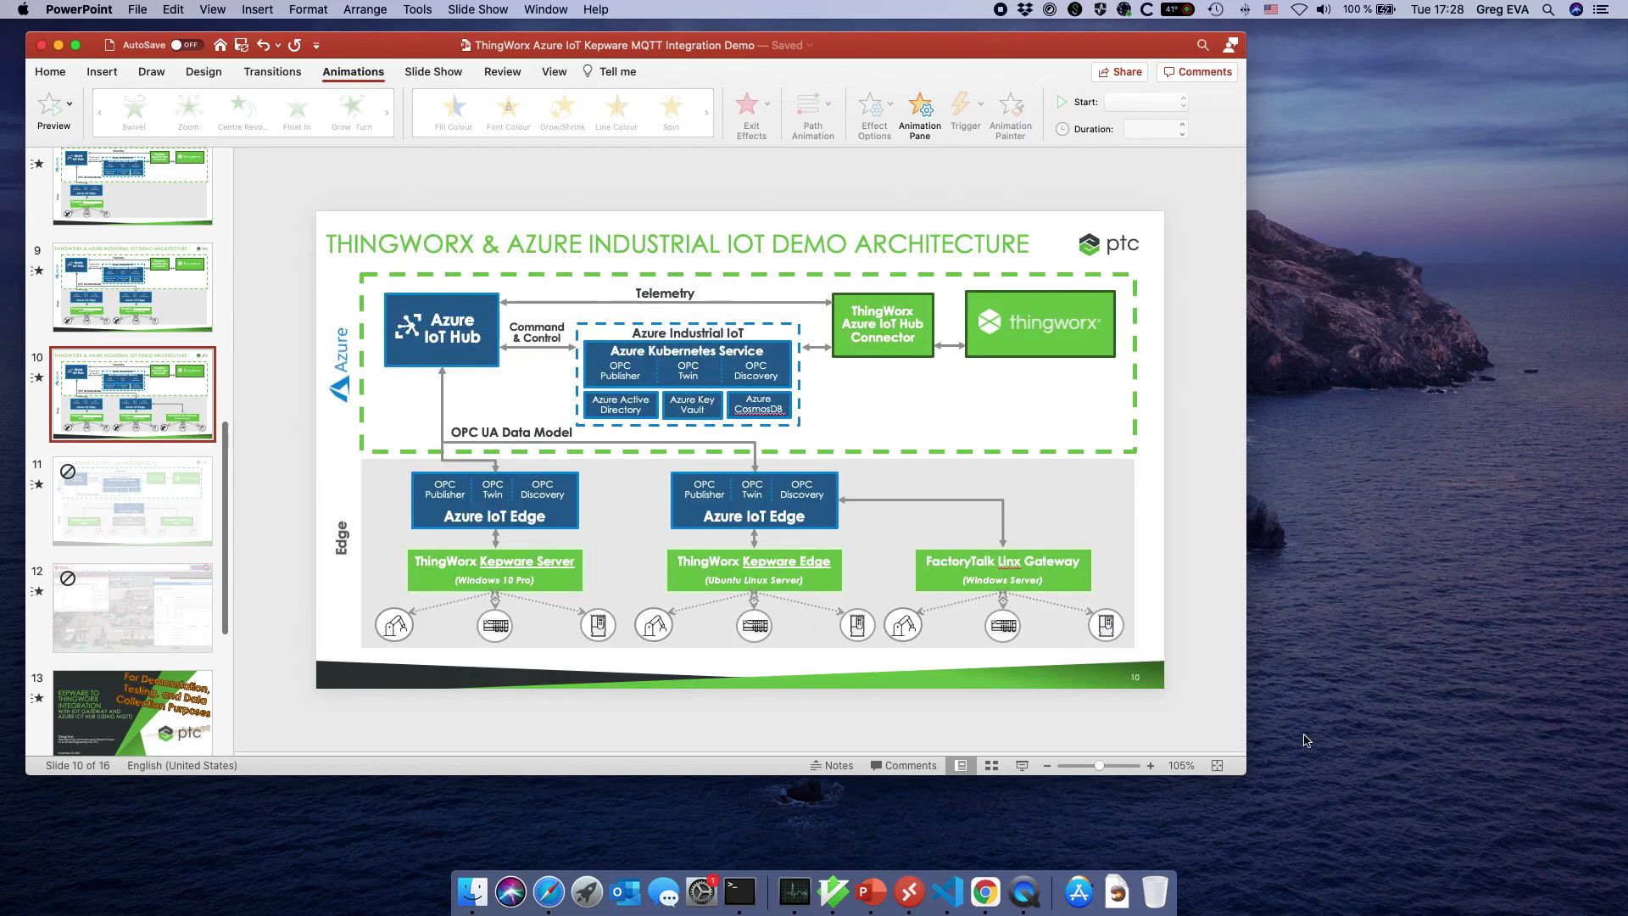
{"action": "left_click", "coordinate": [1020, 765]}
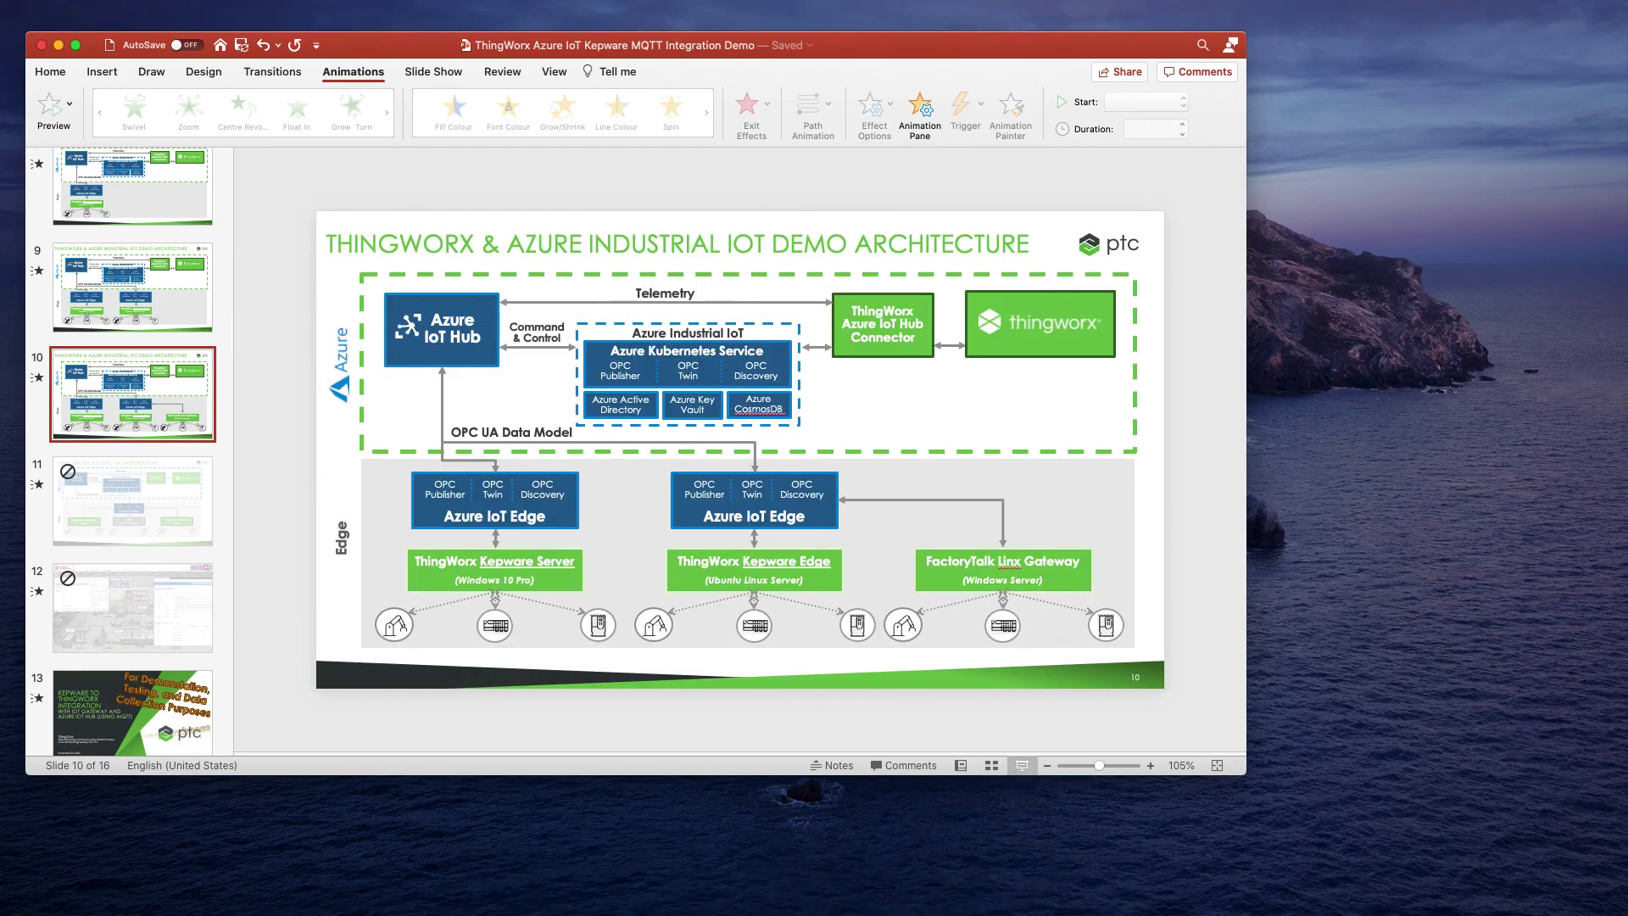